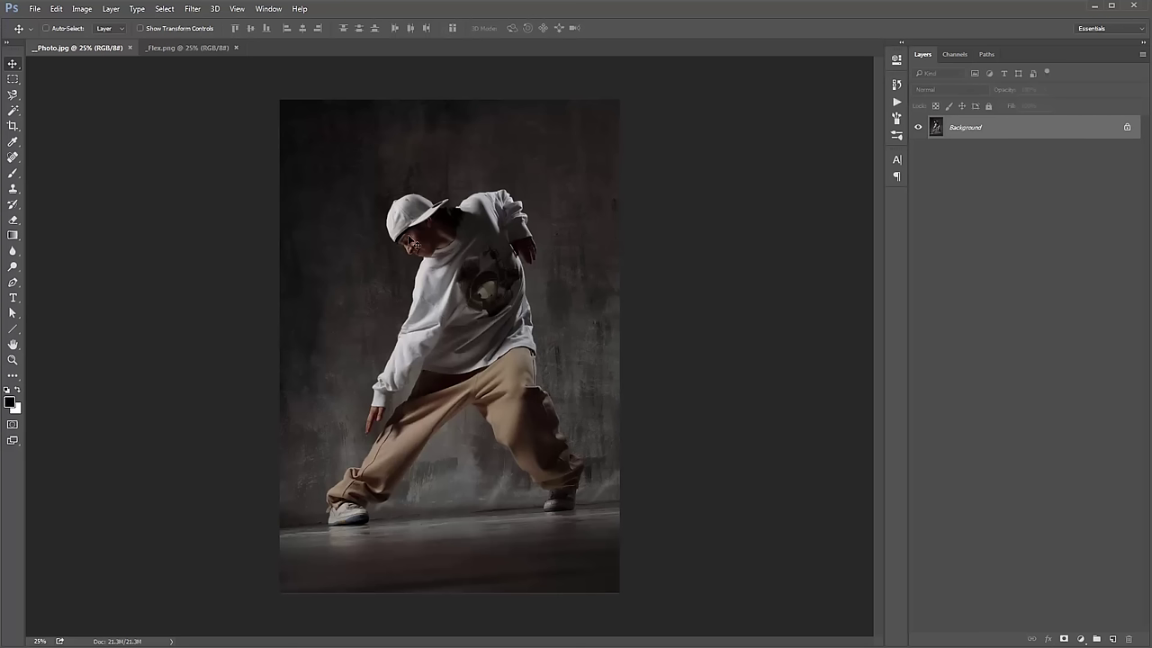
Examine the finished _Flex.png artwork up close and close that document to return to the dancer photo.
{"action": "left_click", "coordinate": [180, 46]}
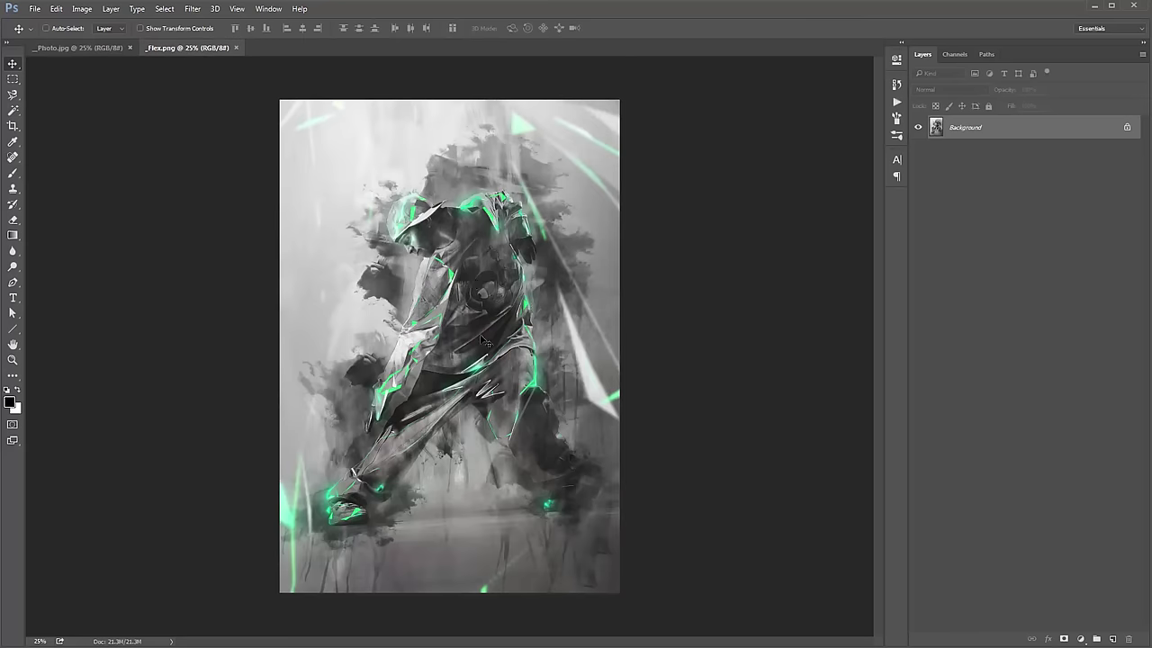
{"action": "key", "text": "ctrl+plus"}
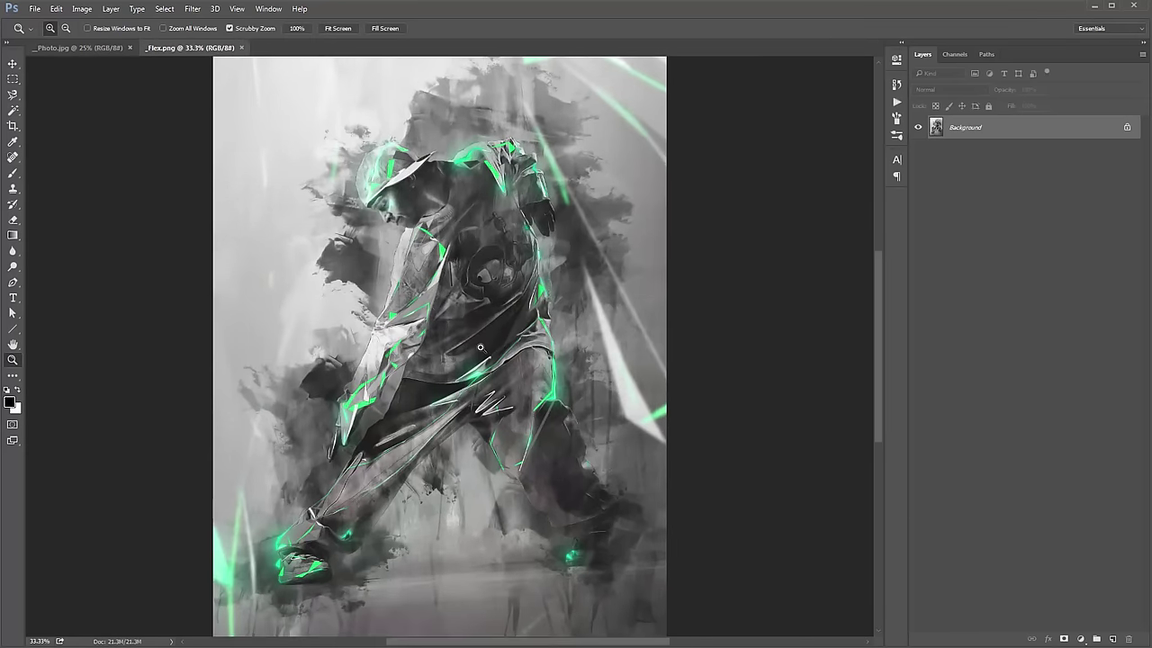
{"action": "left_click_drag", "start_coordinate": [585, 356], "coordinate": [563, 320]}
{"action": "scroll", "coordinate": [553, 340], "scroll_direction": "up", "scroll_amount": 2}
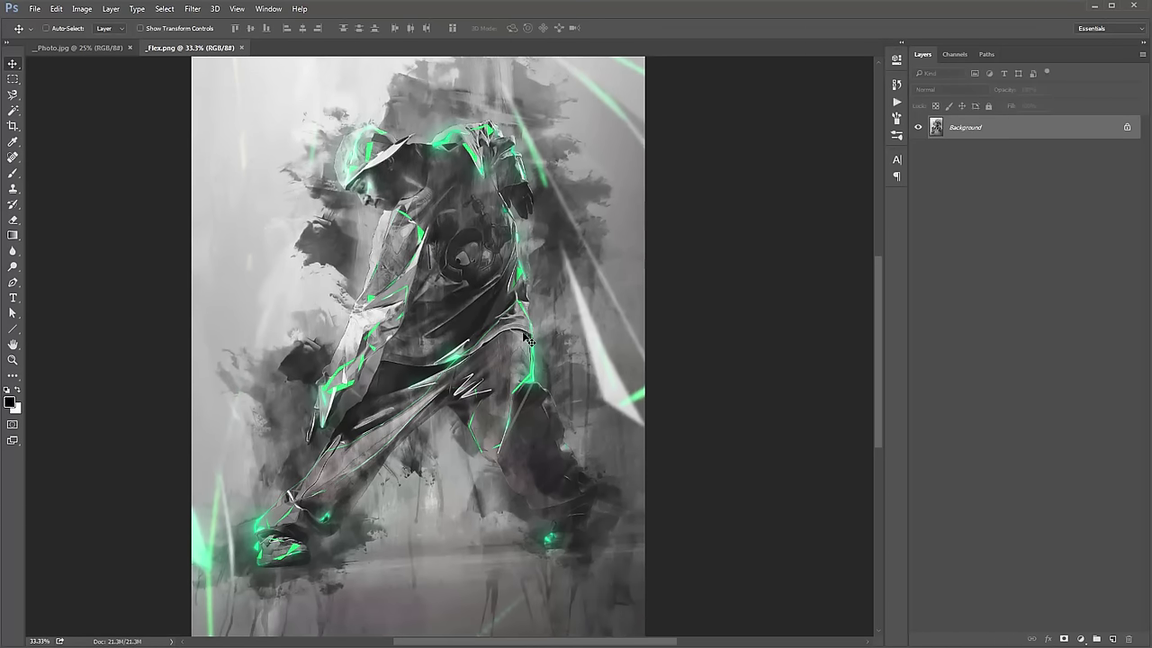
{"action": "key", "text": "ctrl+minus"}
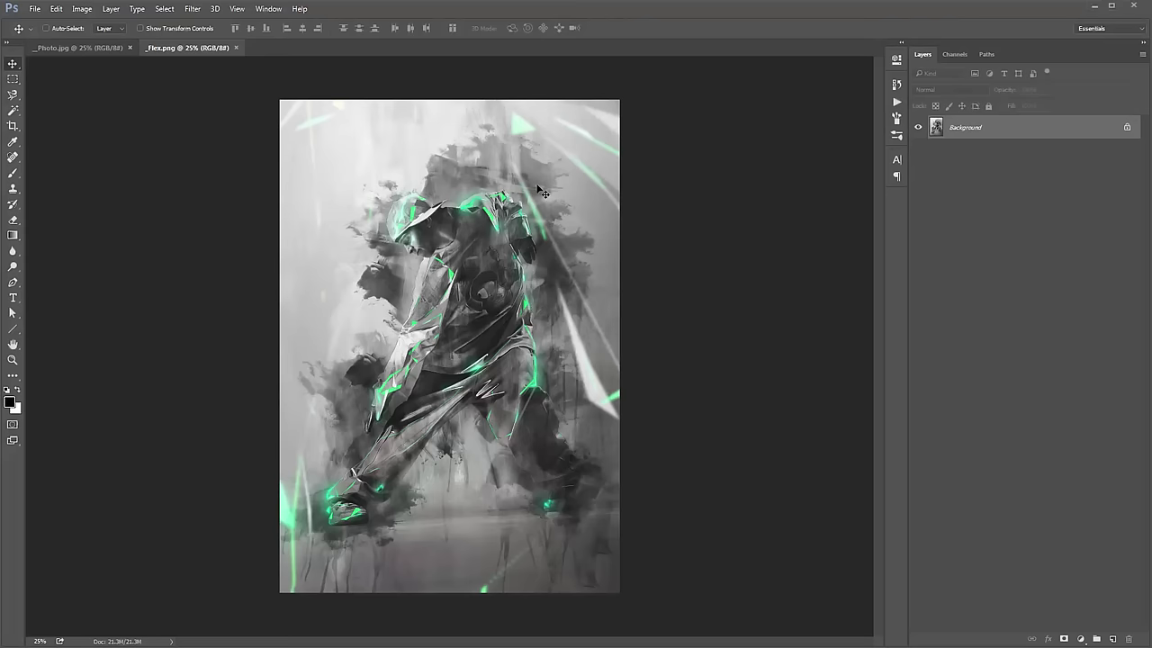
{"action": "key", "text": "ctrl+w"}
{"action": "key", "text": "ctrl+plus"}
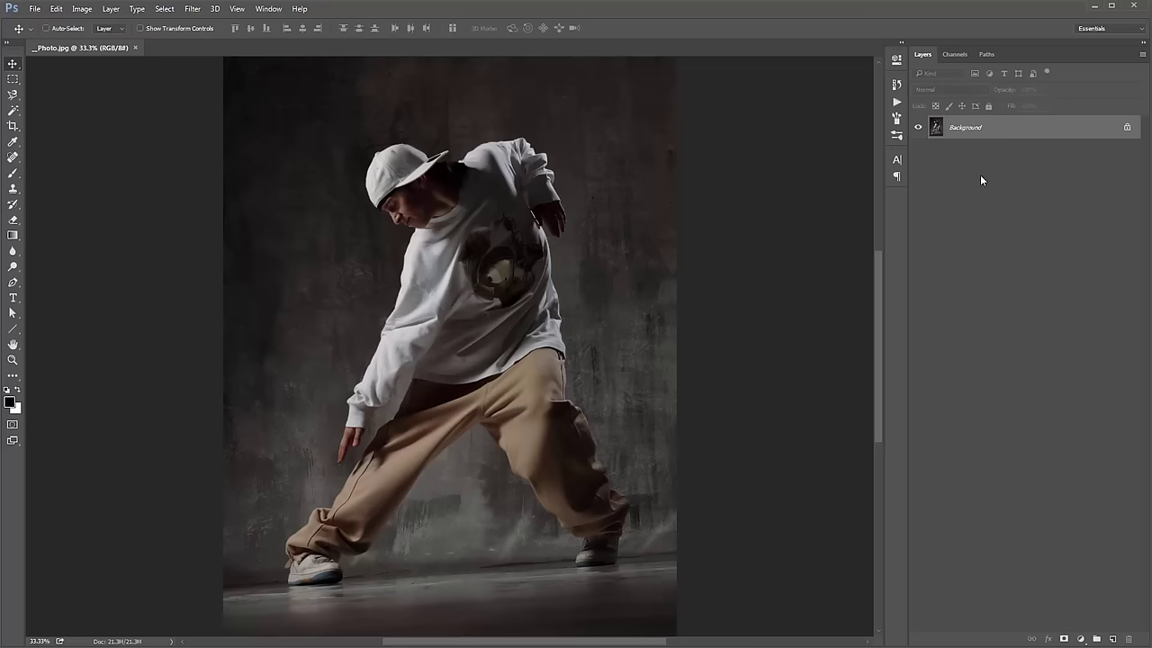
Duplicate the photo's Background layer and delete the original Background, leaving only the copy.
{"action": "key", "text": "ctrl+j"}
{"action": "left_click", "coordinate": [999, 151]}
{"action": "key", "text": "Delete"}
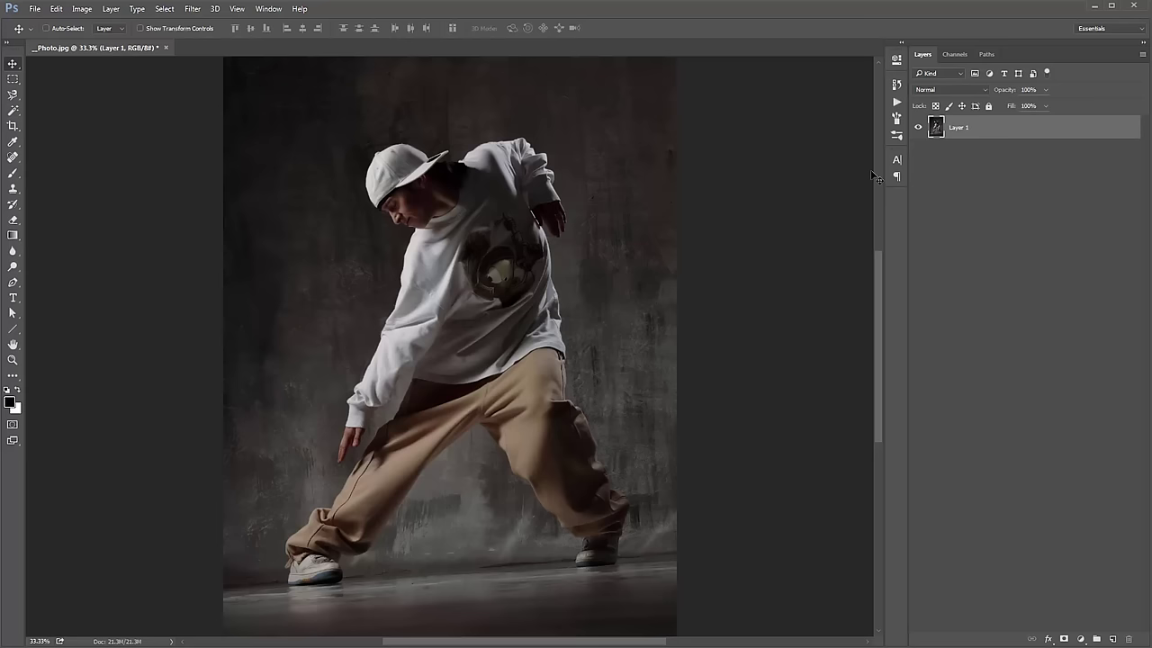
Convert the remaining layer into the Background and accept the Layers Panel Options with "copy" added to copied layers and groups.
{"action": "left_click", "coordinate": [111, 9]}
{"action": "mouse_move", "coordinate": [120, 23]}
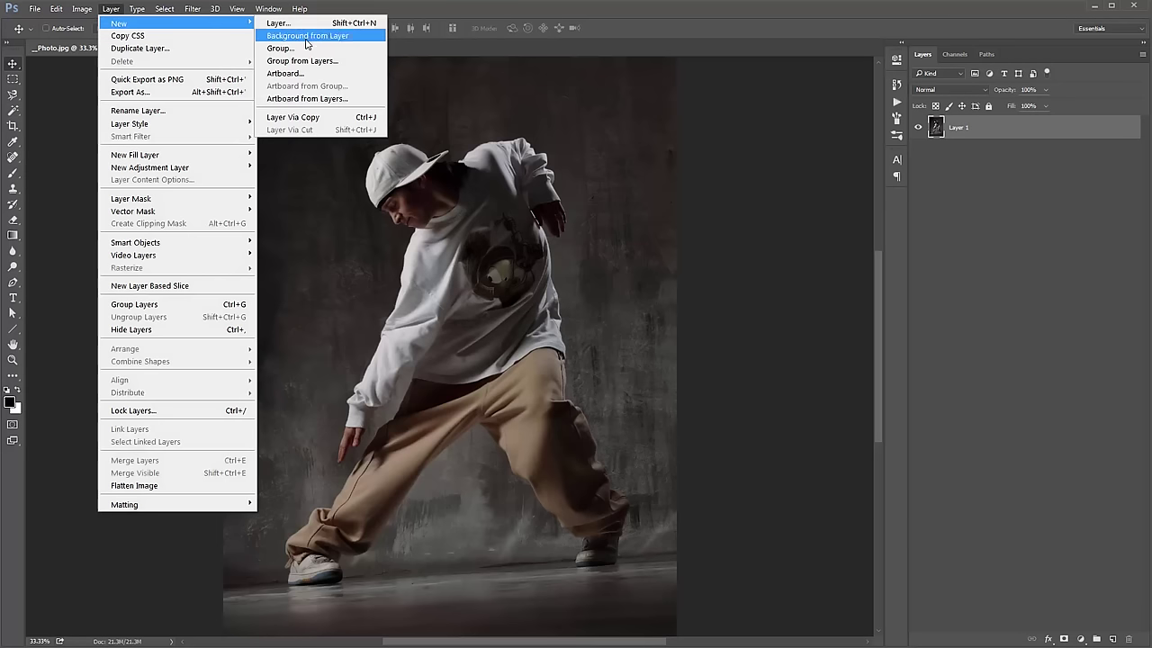
{"action": "left_click", "coordinate": [338, 36]}
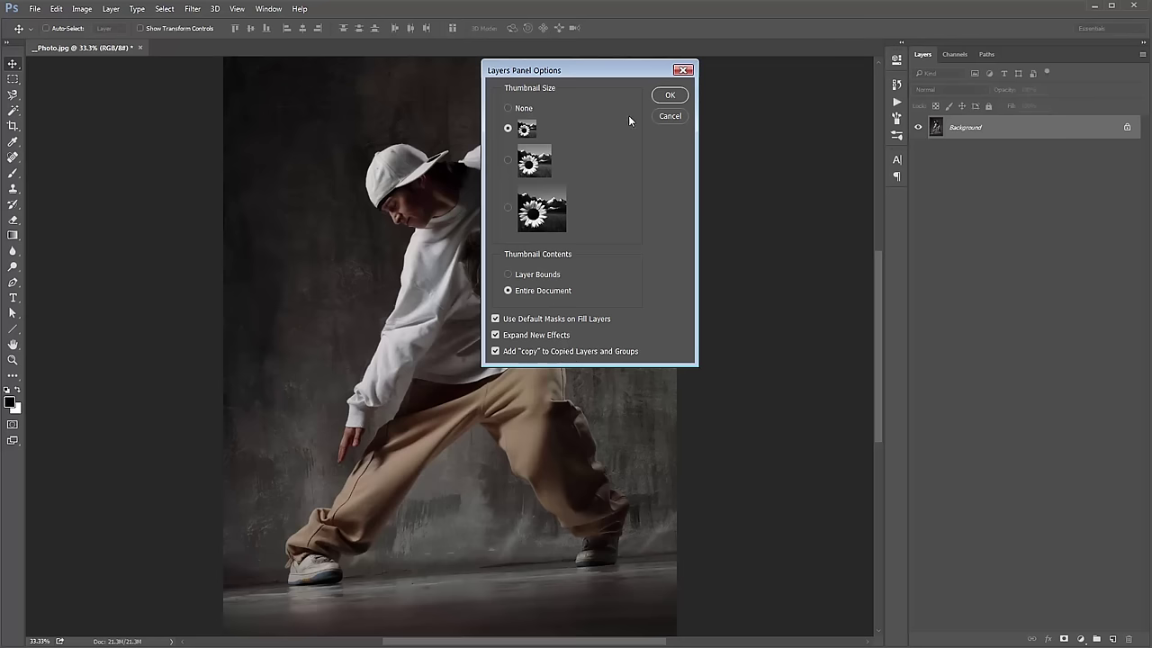
{"action": "left_click", "coordinate": [668, 96]}
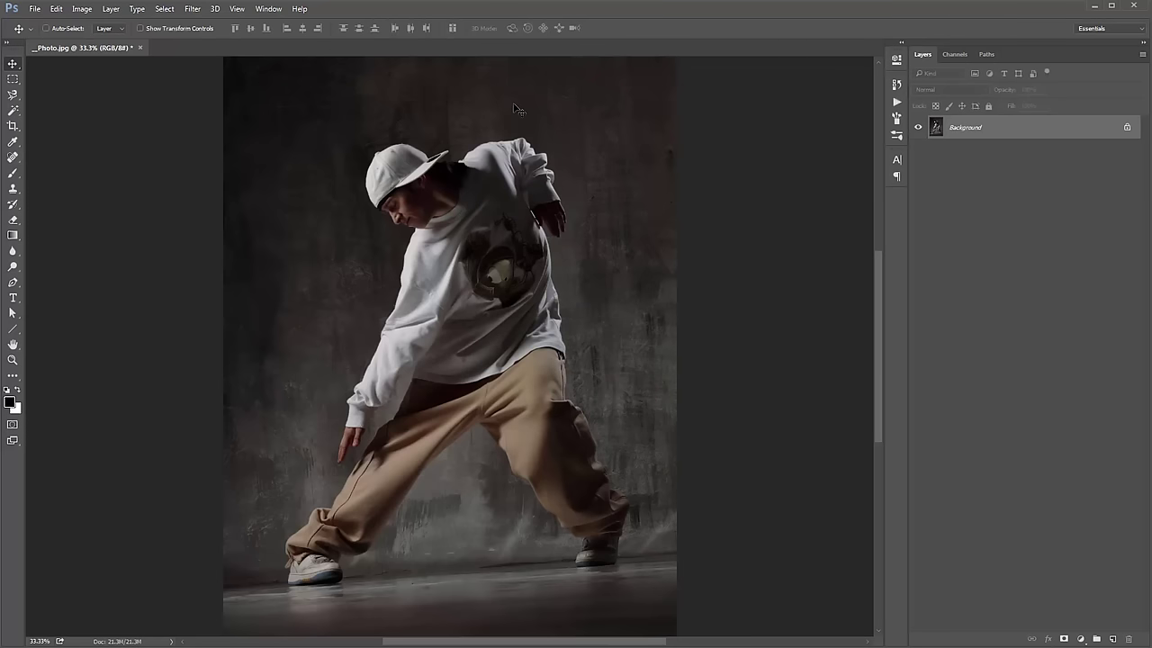
Check the photo's color mode and bit depth, and review its width, height and resolution in Image Size.
{"action": "left_click", "coordinate": [82, 11]}
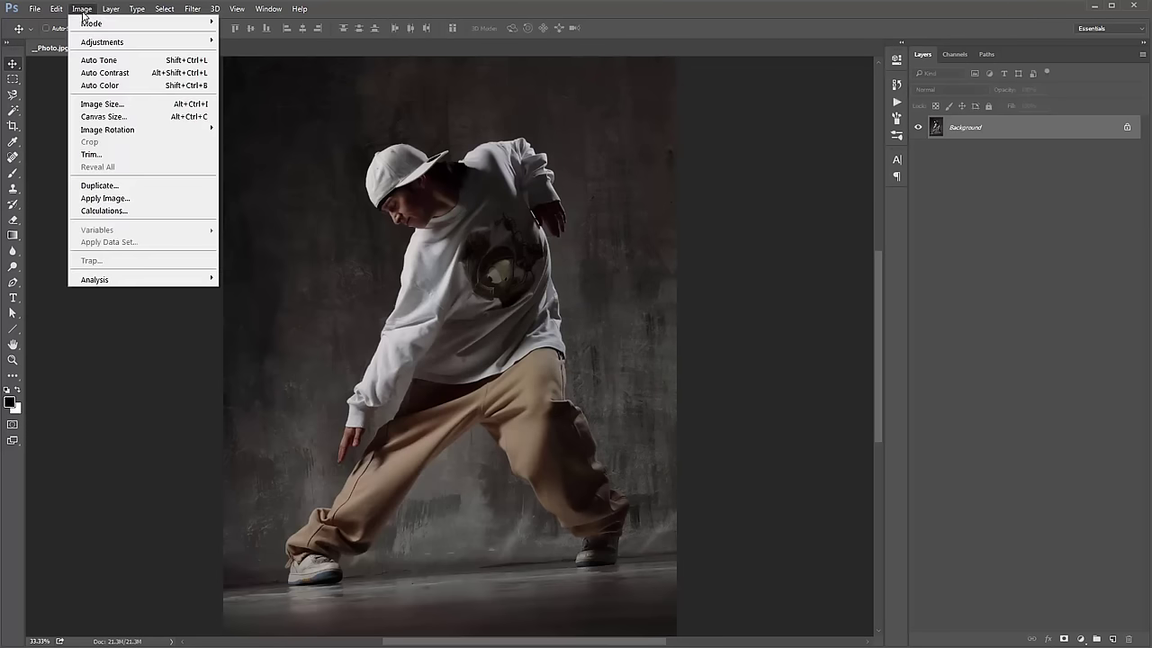
{"action": "mouse_move", "coordinate": [85, 24]}
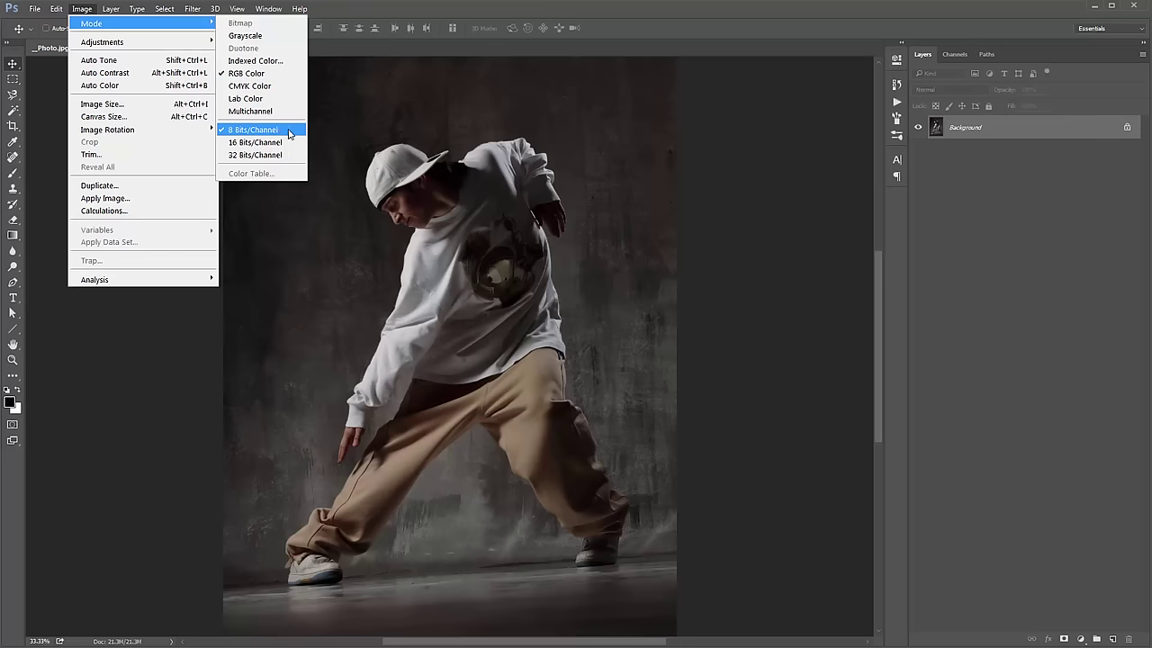
{"action": "left_click", "coordinate": [139, 105]}
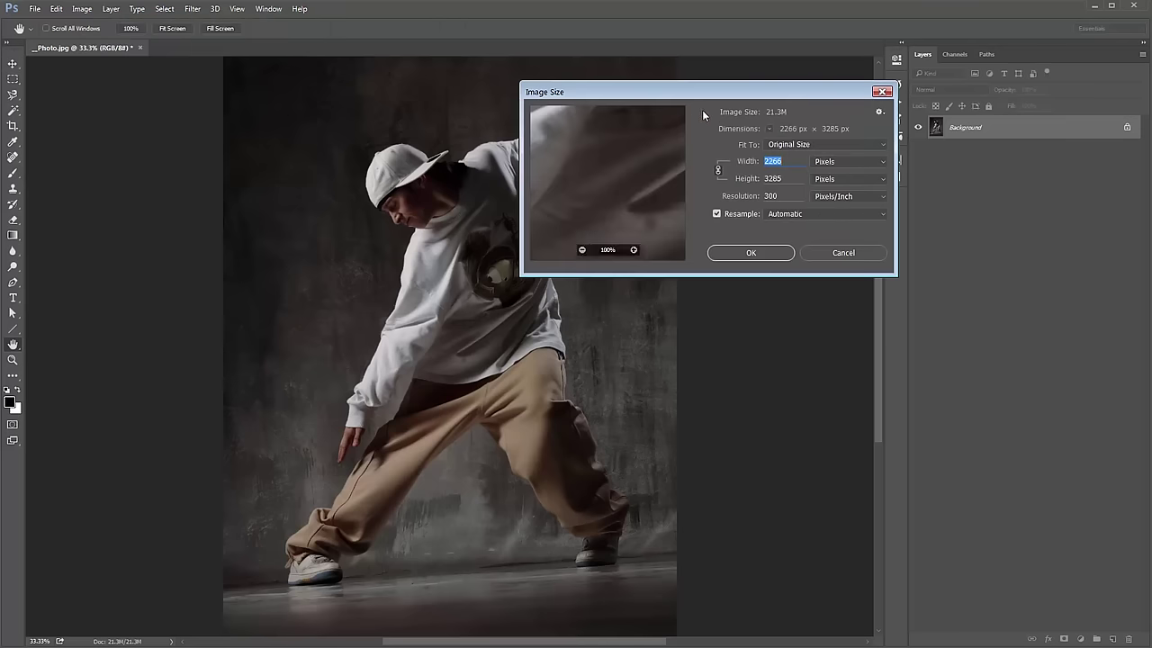
{"action": "left_click_drag", "start_coordinate": [711, 97], "coordinate": [661, 100]}
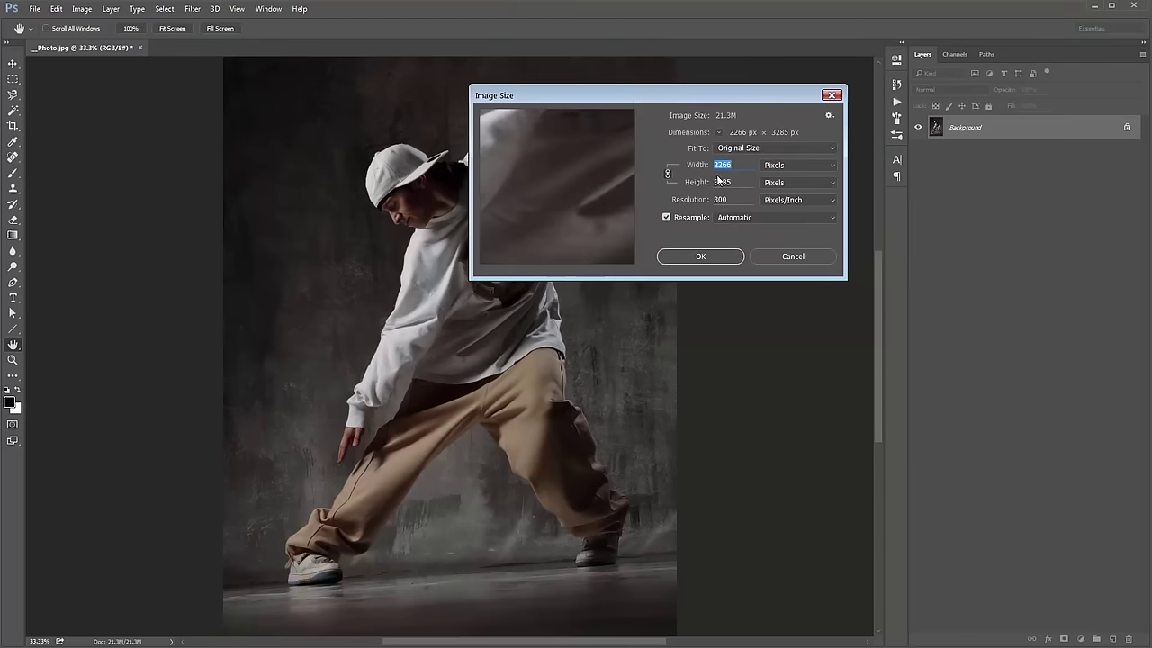
{"action": "left_click", "coordinate": [722, 165]}
{"action": "double_click", "coordinate": [723, 164]}
{"action": "key", "text": "Tab"}
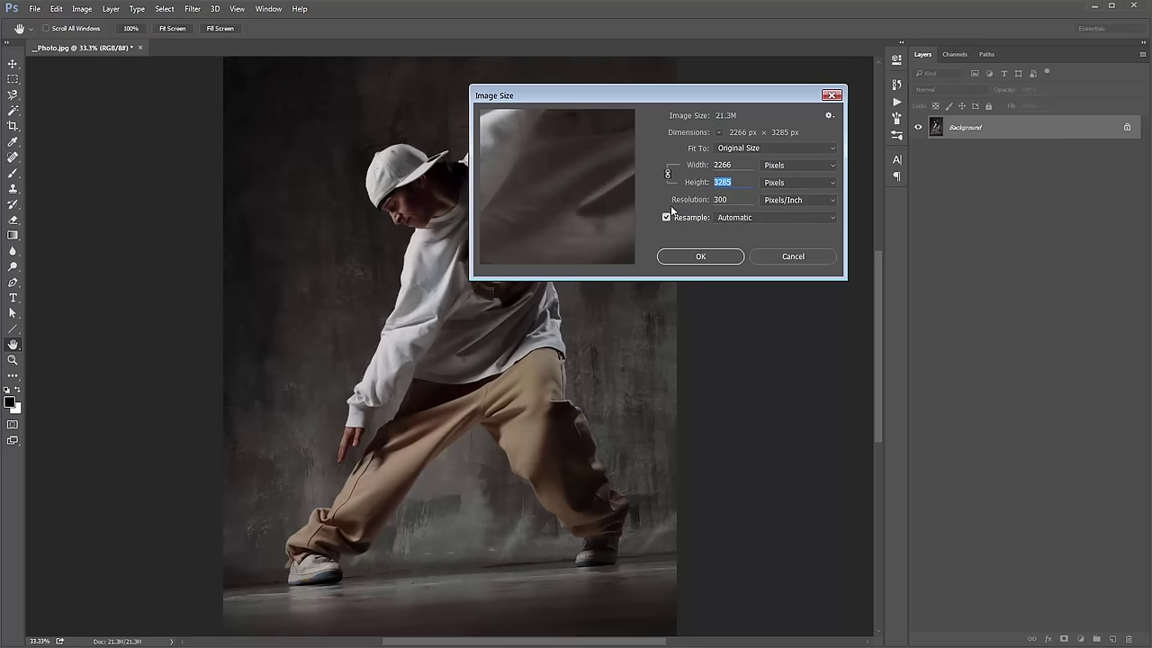
{"action": "left_click", "coordinate": [737, 165]}
{"action": "left_click", "coordinate": [702, 257]}
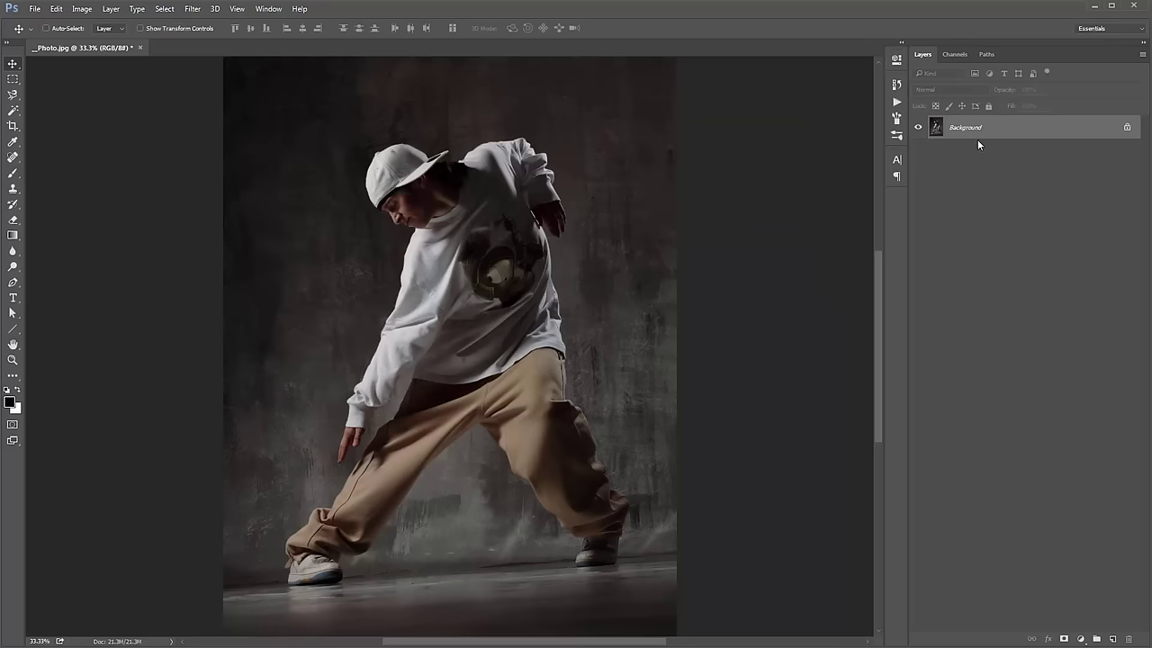
Create a new layer named "brush" above the Background.
{"action": "left_click", "coordinate": [109, 9]}
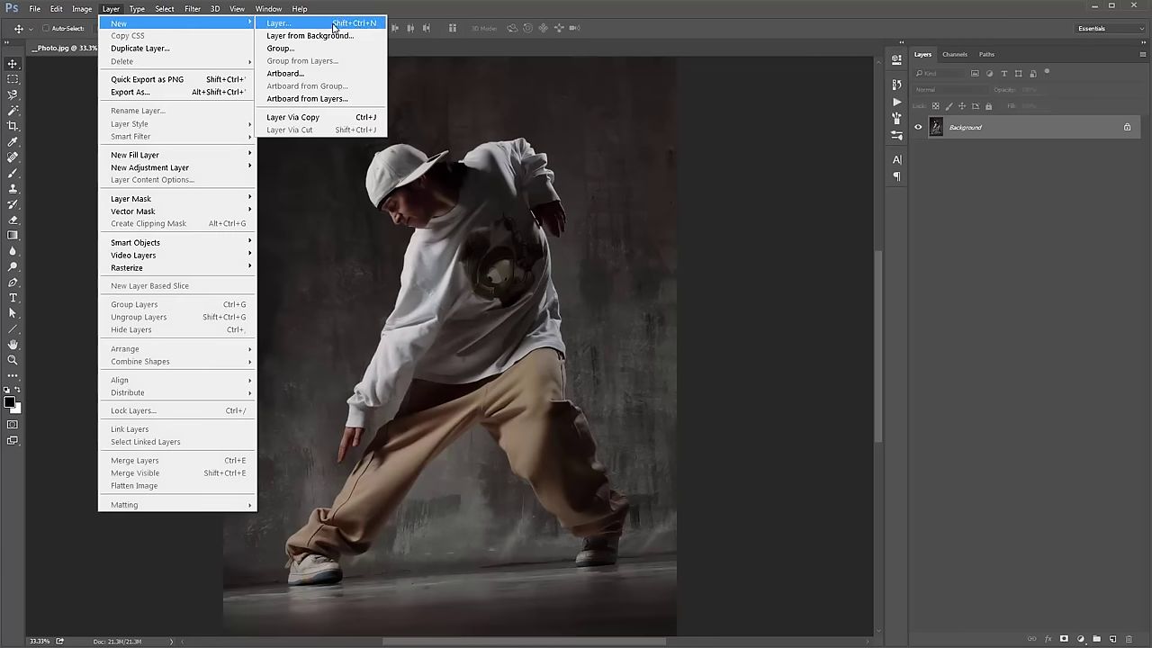
{"action": "left_click", "coordinate": [333, 28]}
{"action": "left_click_drag", "start_coordinate": [620, 121], "coordinate": [525, 111]}
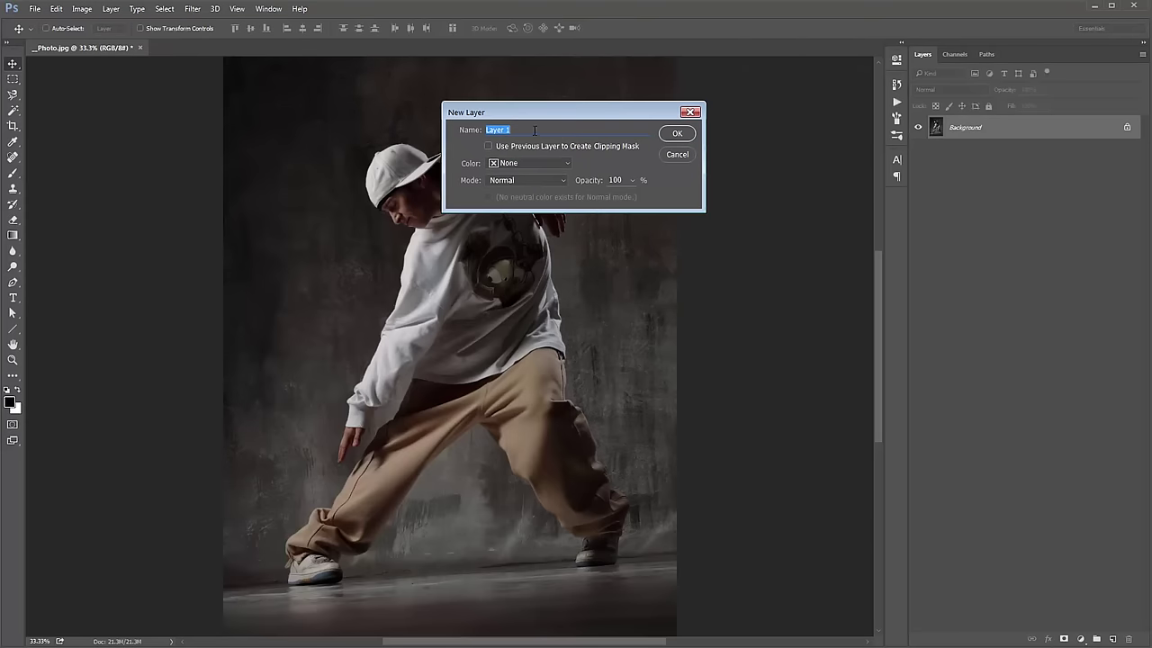
{"action": "type", "text": "brush"}
{"action": "mouse_move", "coordinate": [542, 140]}
{"action": "left_mouse_down"}
{"action": "mouse_move", "coordinate": [472, 134]}
{"action": "mouse_move", "coordinate": [513, 133]}
{"action": "left_mouse_up"}
{"action": "left_click", "coordinate": [473, 134]}
{"action": "left_click", "coordinate": [494, 130]}
{"action": "double_click", "coordinate": [494, 130]}
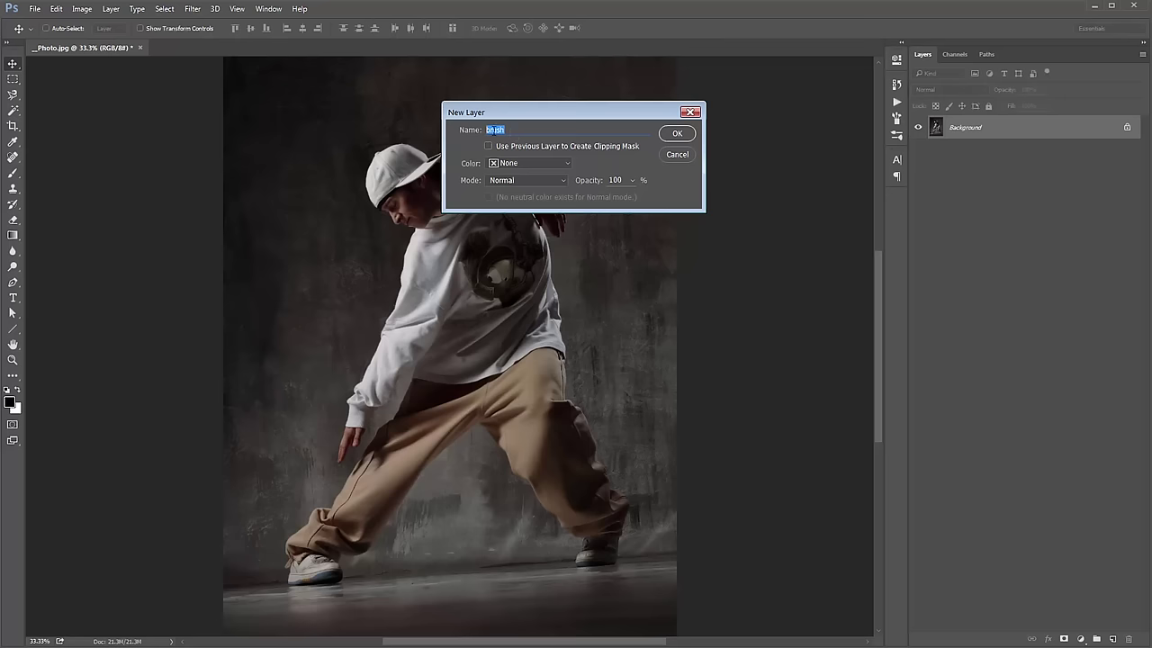
{"action": "left_click", "coordinate": [677, 133]}
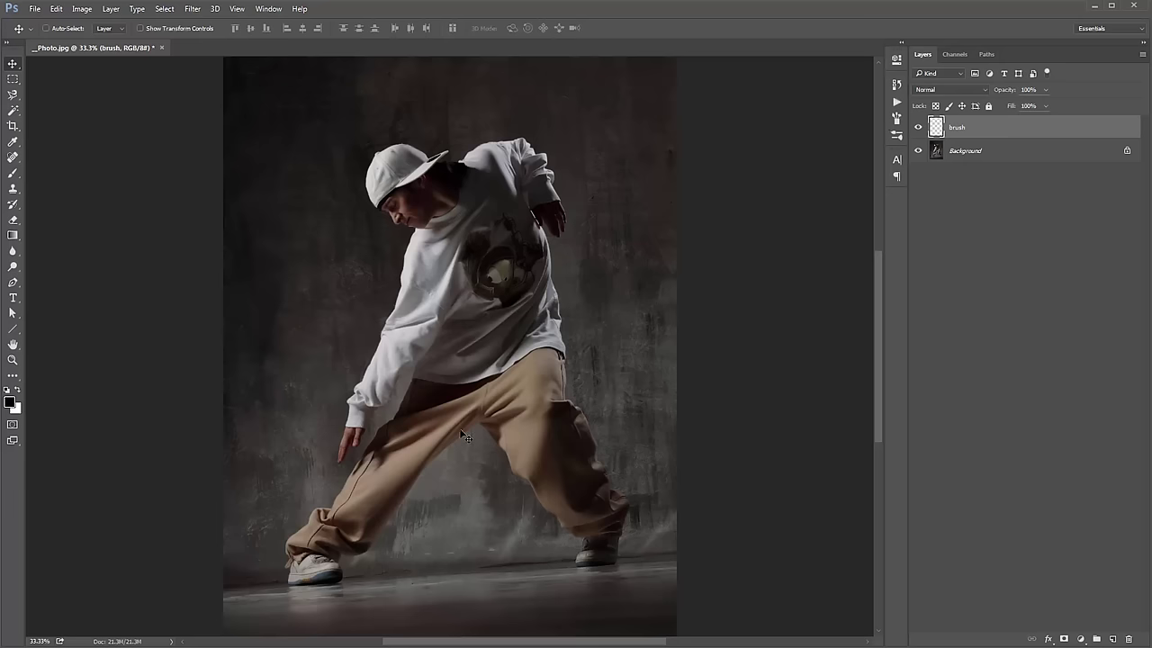
Paint red over the dancer's torso and leg on the brush layer using a soft round brush.
{"action": "key", "text": "b"}
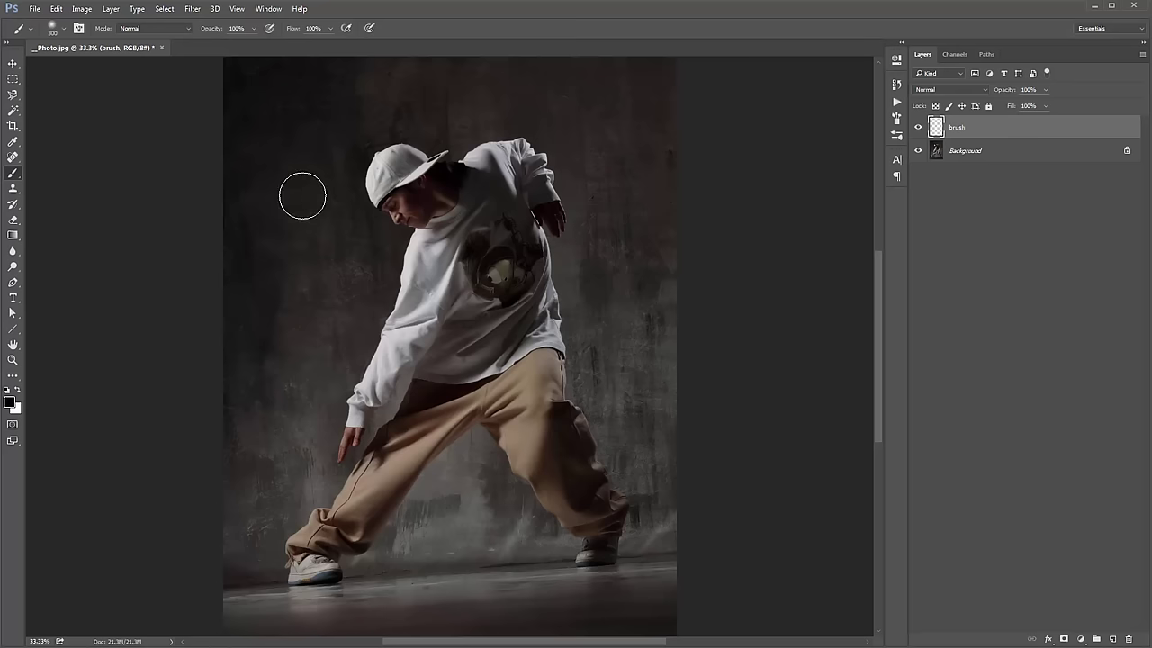
{"action": "right_click", "coordinate": [297, 172]}
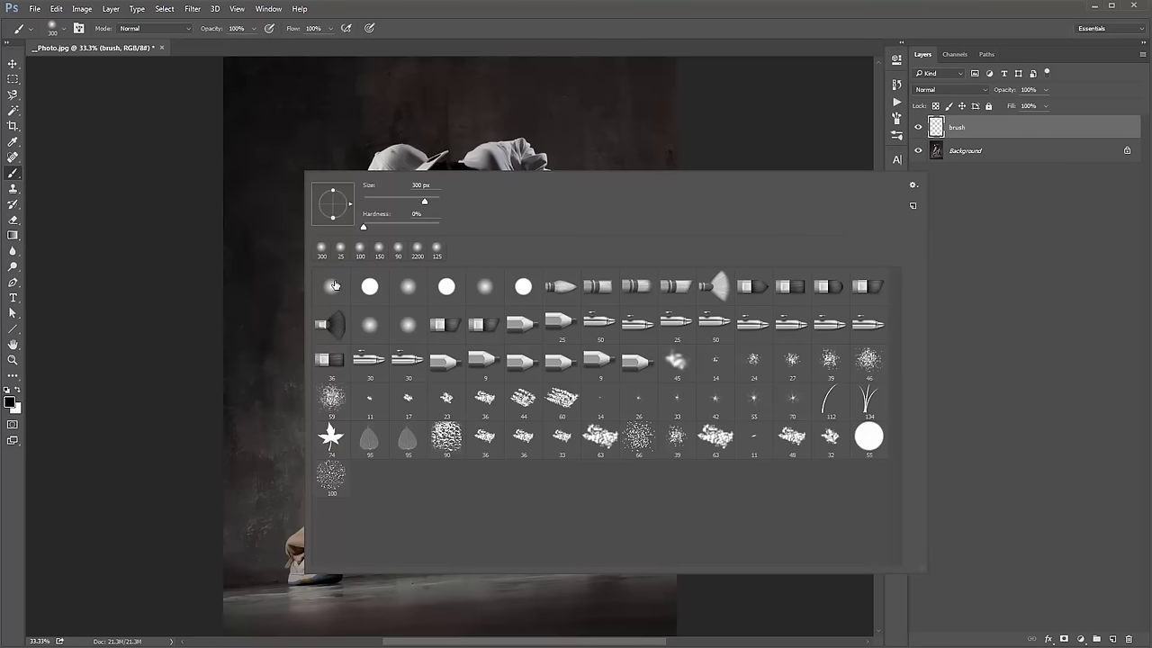
{"action": "double_click", "coordinate": [330, 291]}
{"action": "left_click", "coordinate": [9, 401]}
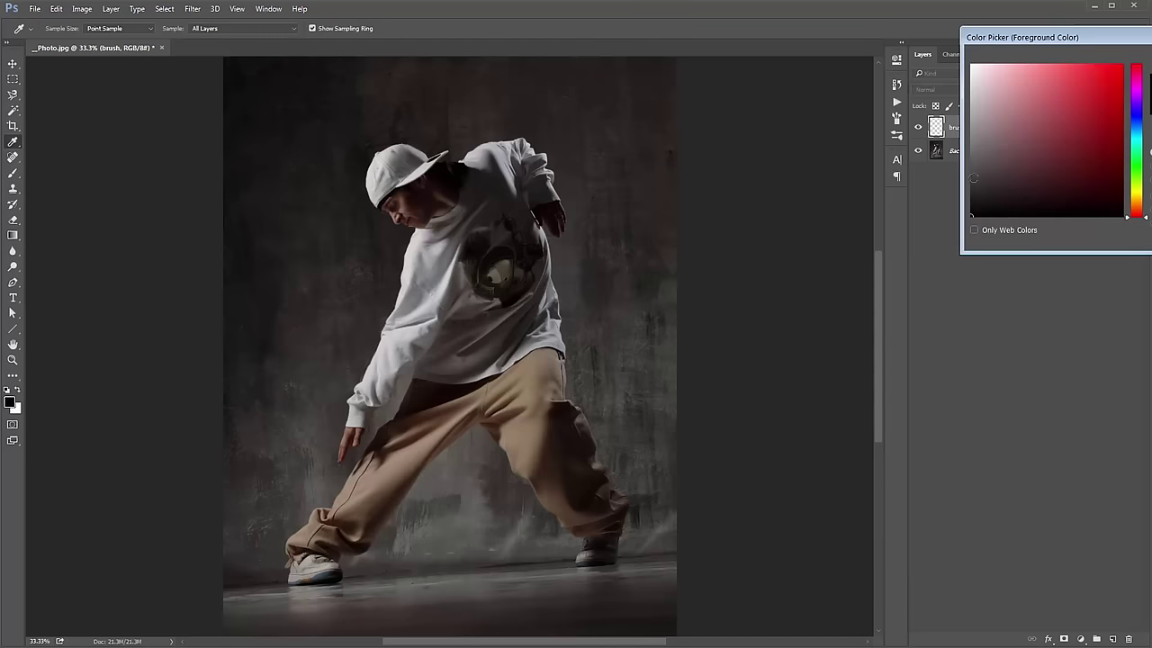
{"action": "key", "text": "Return"}
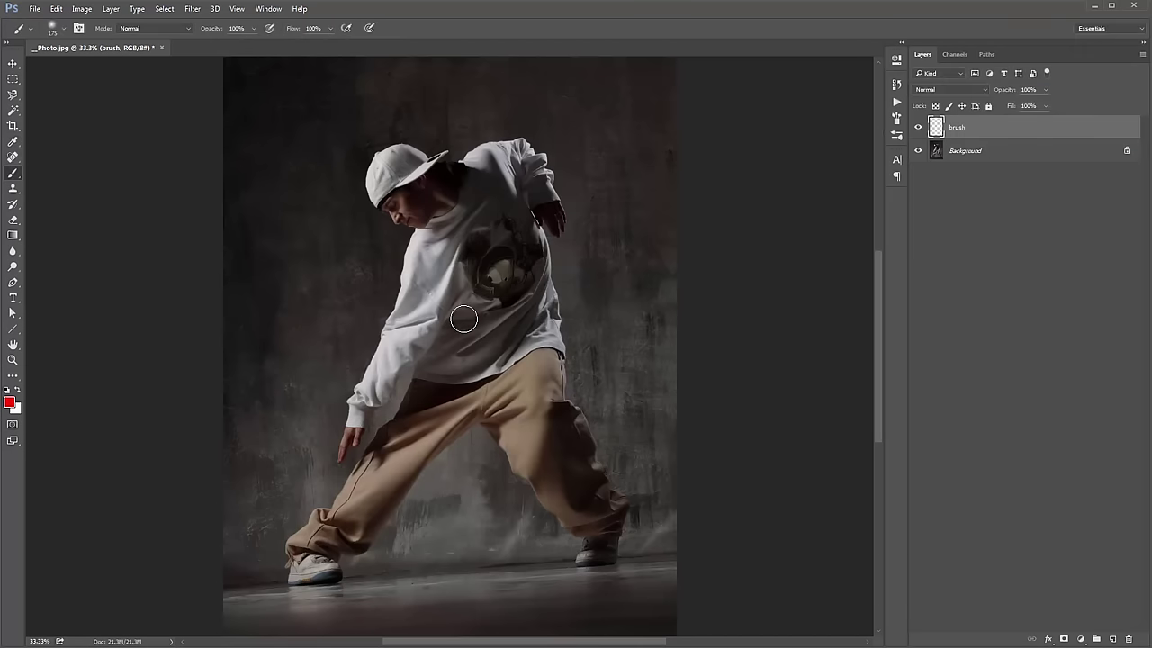
{"action": "left_click", "coordinate": [434, 191]}
{"action": "mouse_move", "coordinate": [433, 190]}
{"action": "left_mouse_down"}
{"action": "mouse_move", "coordinate": [520, 351]}
{"action": "mouse_move", "coordinate": [532, 447]}
{"action": "mouse_move", "coordinate": [546, 444]}
{"action": "mouse_move", "coordinate": [531, 336]}
{"action": "left_mouse_up"}
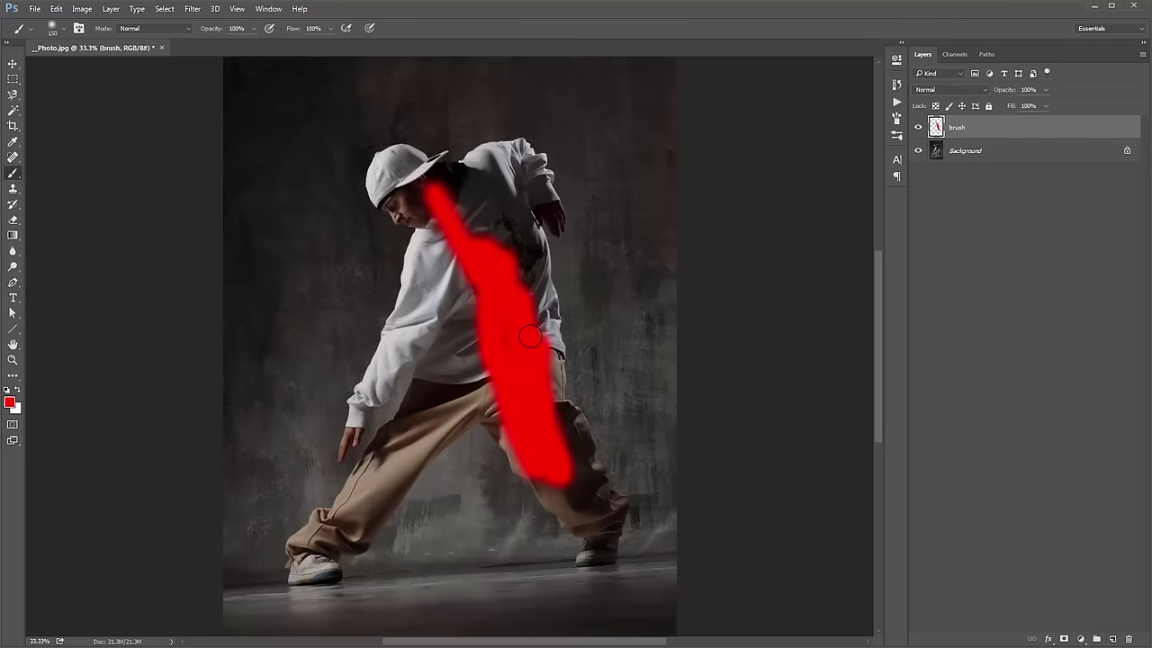
Clear all paint from the brush layer, remove the selection and switch to the Move tool.
{"action": "key", "text": "ctrl+a"}
{"action": "key", "text": "Delete"}
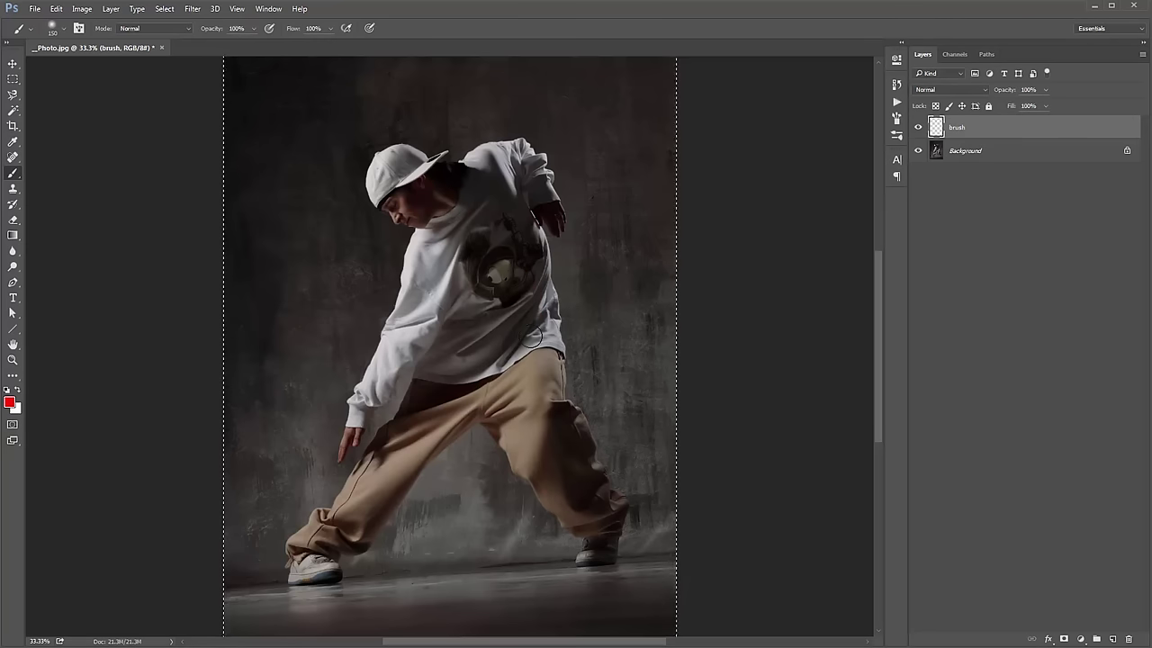
{"action": "key", "text": "ctrl+d"}
{"action": "key", "text": "v"}
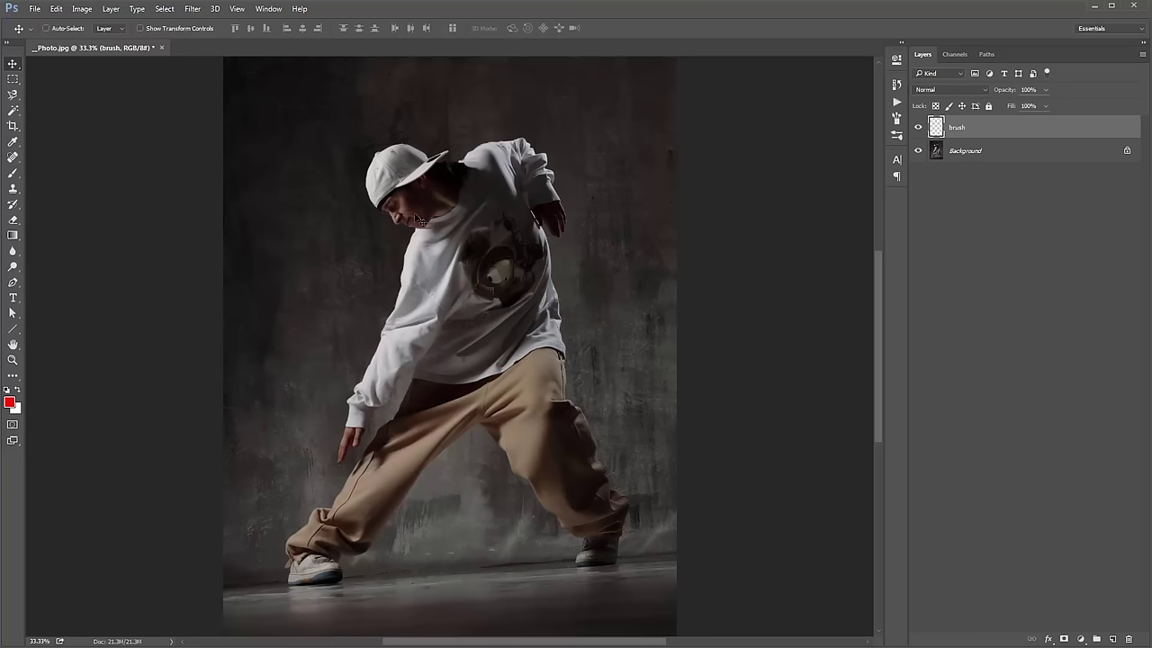
Try selecting the backdrop around the dancer on the Background layer with the Magic Wand, and clear the selection.
{"action": "right_click", "coordinate": [12, 110]}
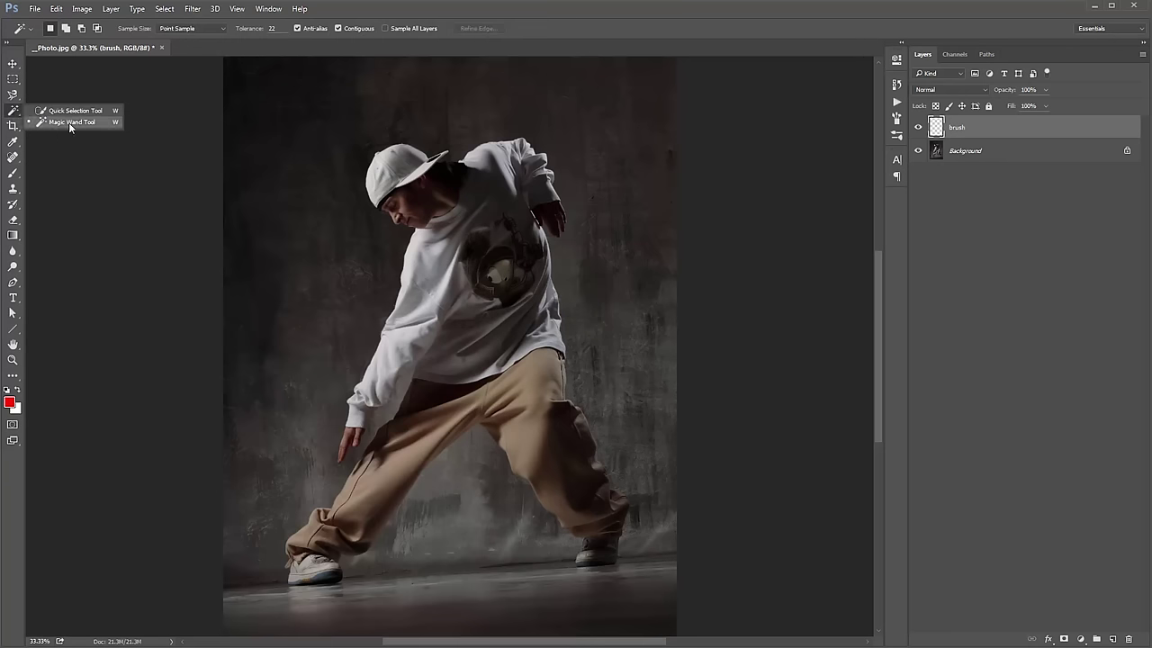
{"action": "left_click", "coordinate": [68, 122]}
{"action": "left_click", "coordinate": [303, 154]}
{"action": "key", "text": "ctrl+d"}
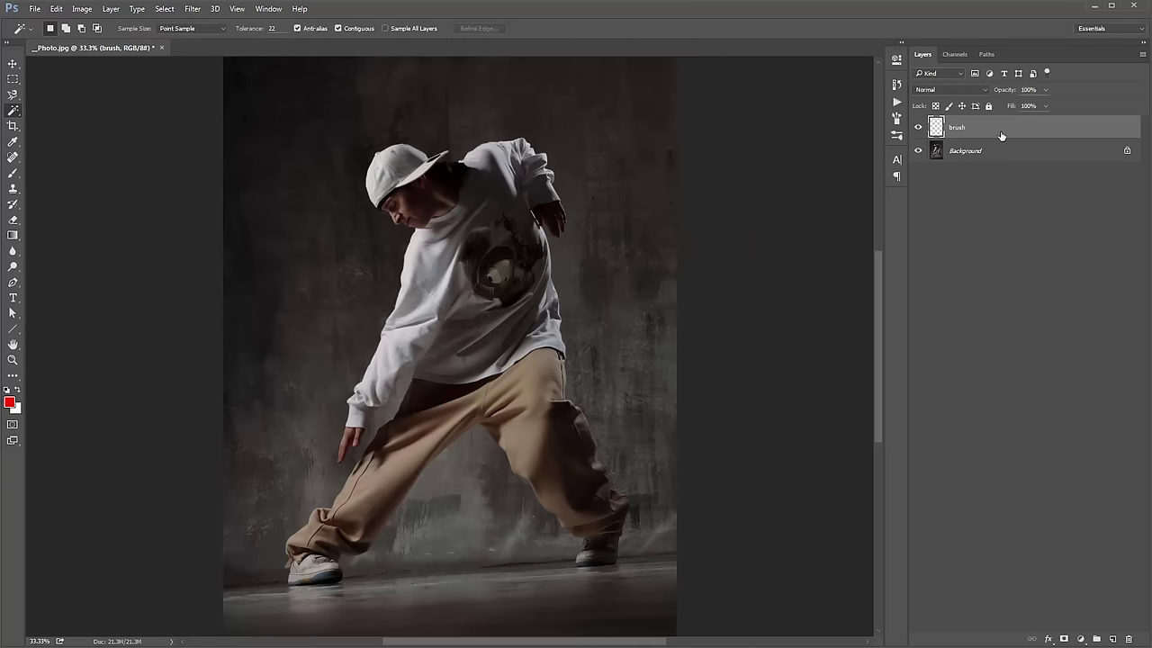
{"action": "left_click", "coordinate": [965, 150]}
{"action": "left_click", "coordinate": [600, 124]}
{"action": "left_click", "coordinate": [576, 468]}
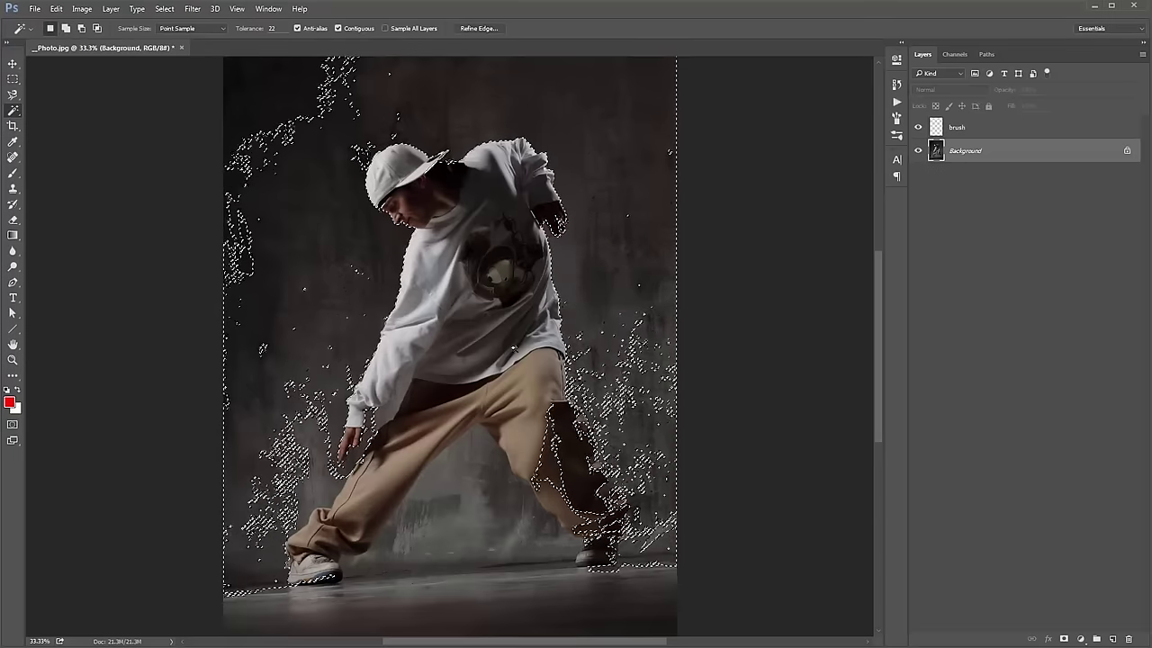
{"action": "key", "text": "ctrl+d"}
Try tracing the dancer's outline around the cap and extended arm with the Magnetic Lasso, and cancel the trace.
{"action": "left_click", "coordinate": [13, 95]}
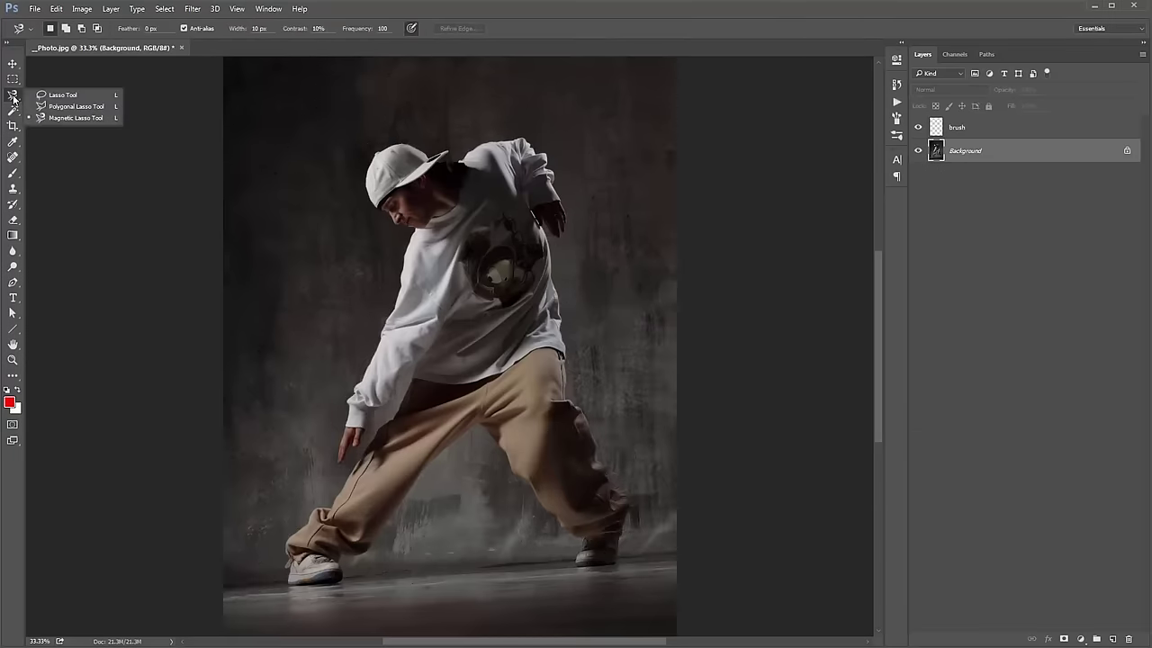
{"action": "left_click", "coordinate": [67, 119]}
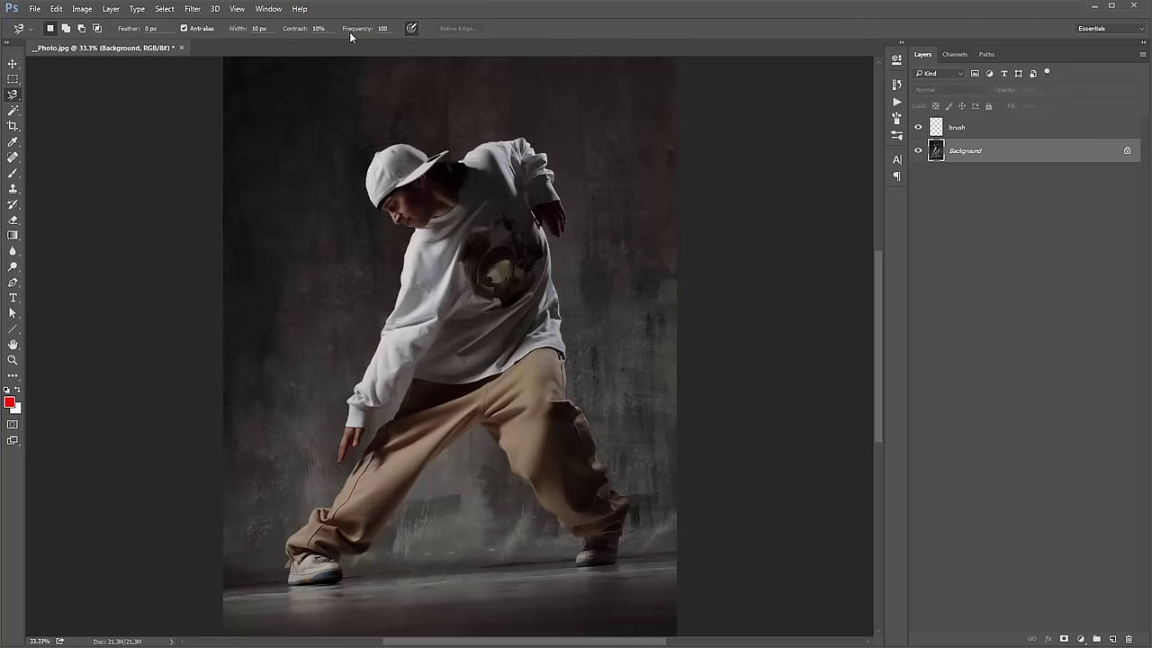
{"action": "left_click", "coordinate": [464, 160]}
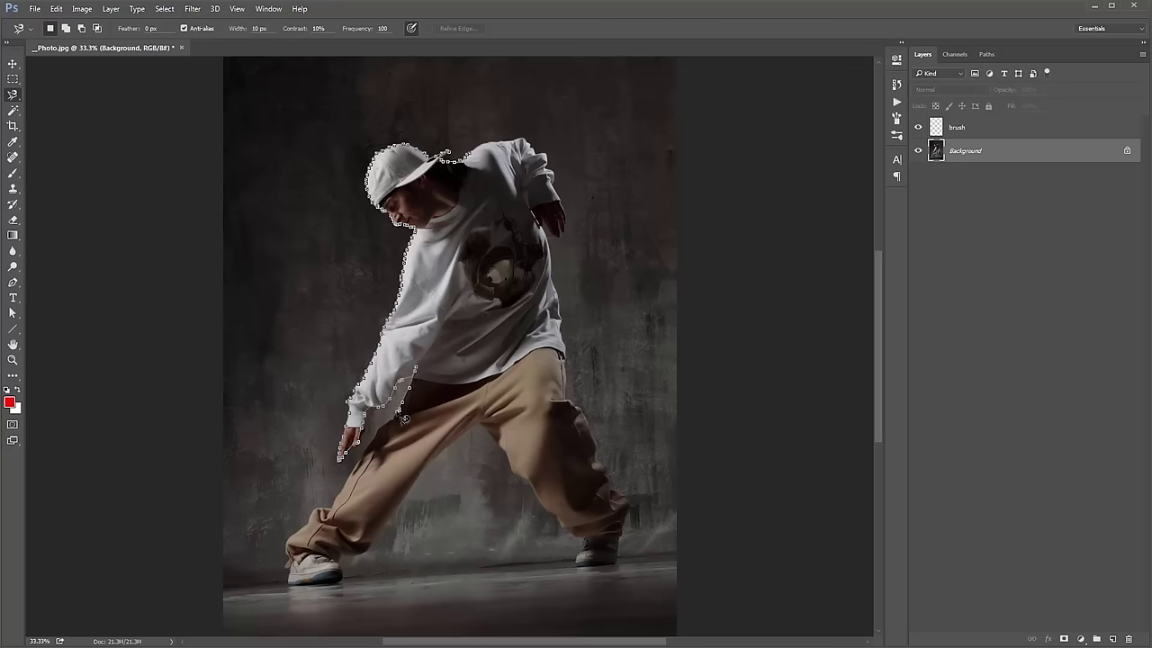
{"action": "key", "text": "Escape"}
{"action": "key", "text": "v"}
Close the dancer photo without saving and open Example1.psd, fitting it to the window.
{"action": "key", "text": "ctrl+w"}
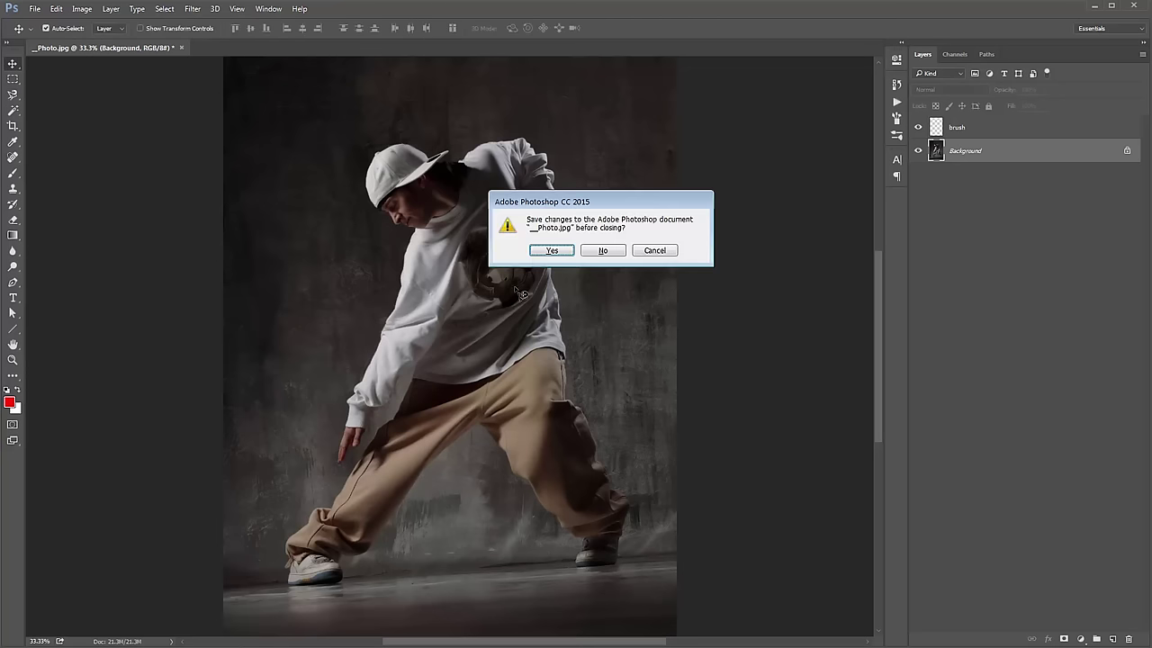
{"action": "key", "text": "n"}
{"action": "key", "text": "ctrl+o"}
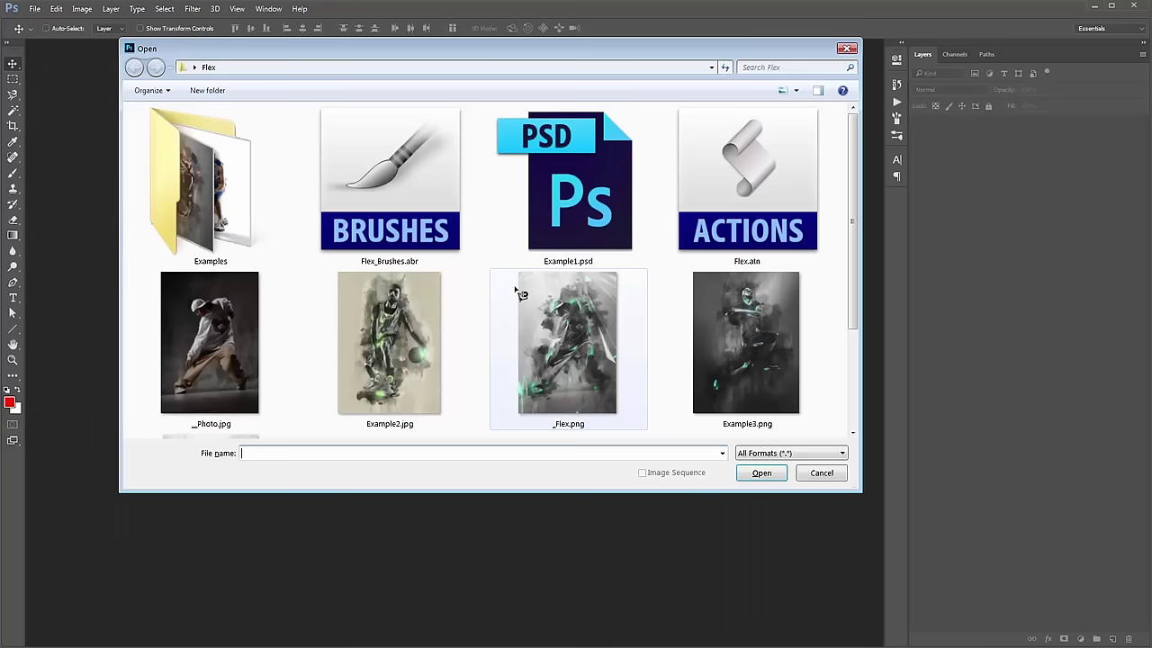
{"action": "double_click", "coordinate": [567, 200]}
{"action": "key", "text": "ctrl+0"}
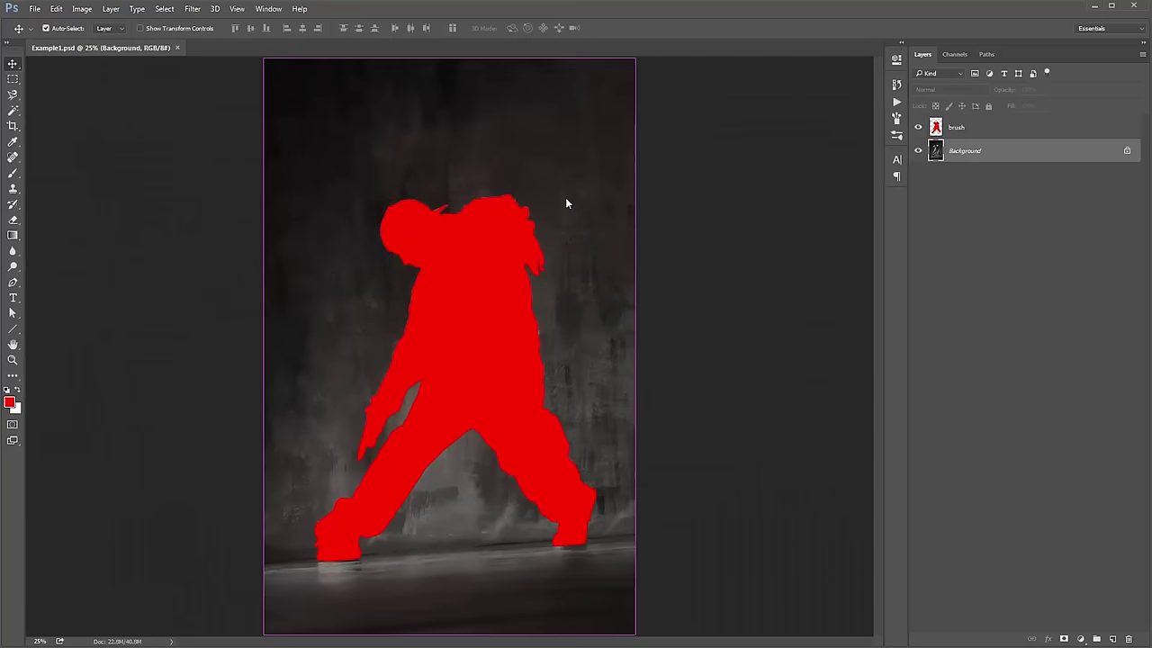
Shift the brush layer's red silhouette aside to reveal the dancer beneath it, and undo the move.
{"action": "key", "text": "ctrl+plus"}
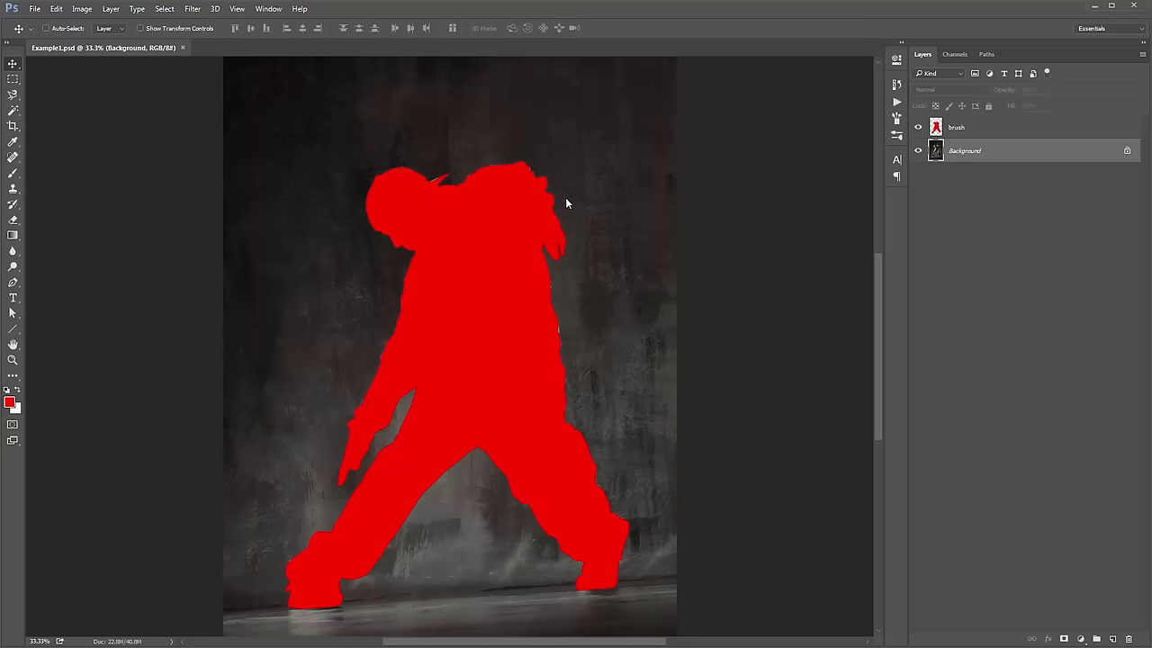
{"action": "left_click", "coordinate": [957, 130]}
{"action": "mouse_move", "coordinate": [500, 339]}
{"action": "left_mouse_down"}
{"action": "mouse_move", "coordinate": [434, 260]}
{"action": "mouse_move", "coordinate": [455, 288]}
{"action": "left_mouse_up"}
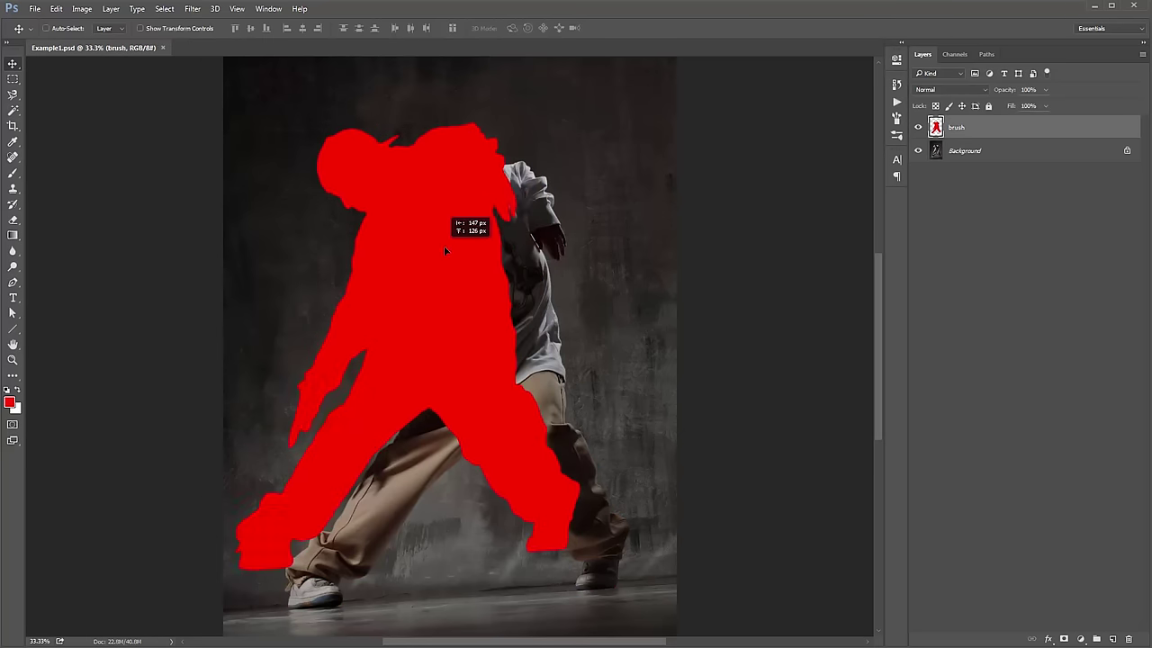
{"action": "key", "text": "ctrl+alt+z"}
{"action": "key", "text": "ctrl+alt+z"}
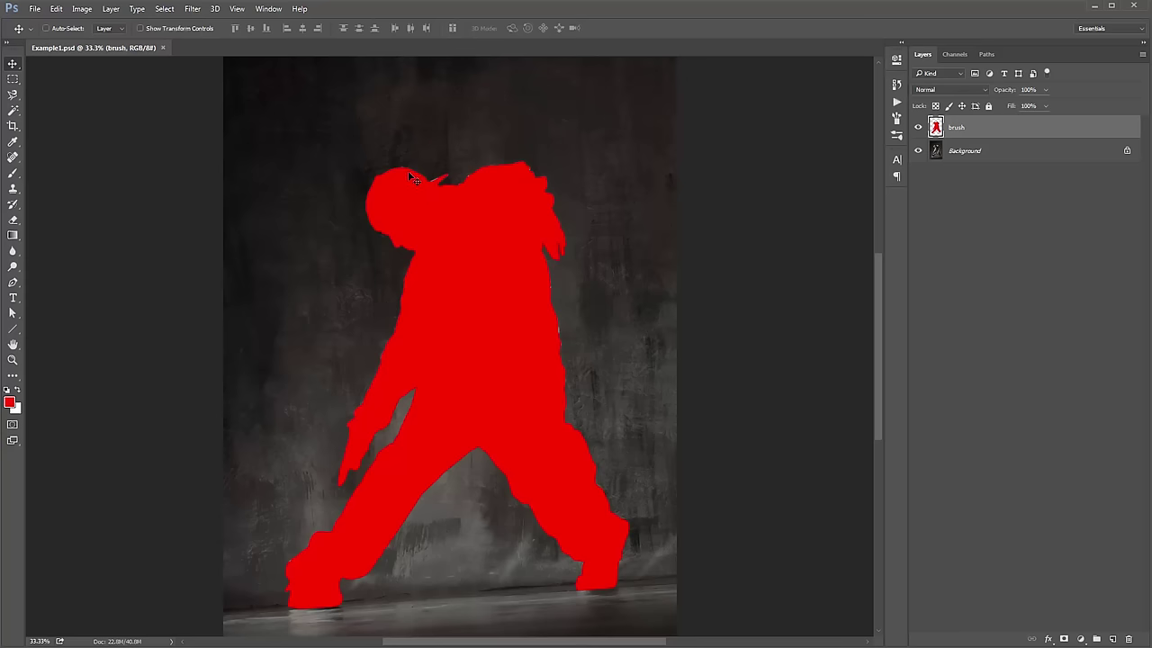
Load the action set Flex.atn from the Flex folder into the Actions list.
{"action": "left_click", "coordinate": [270, 9]}
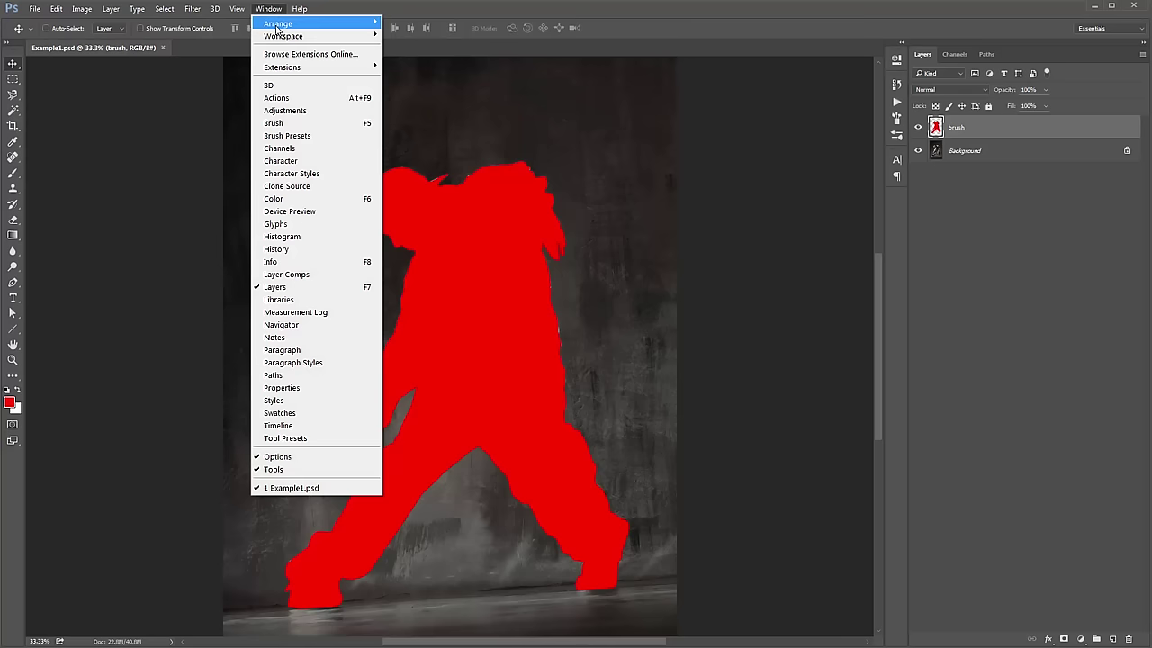
{"action": "left_click", "coordinate": [302, 99]}
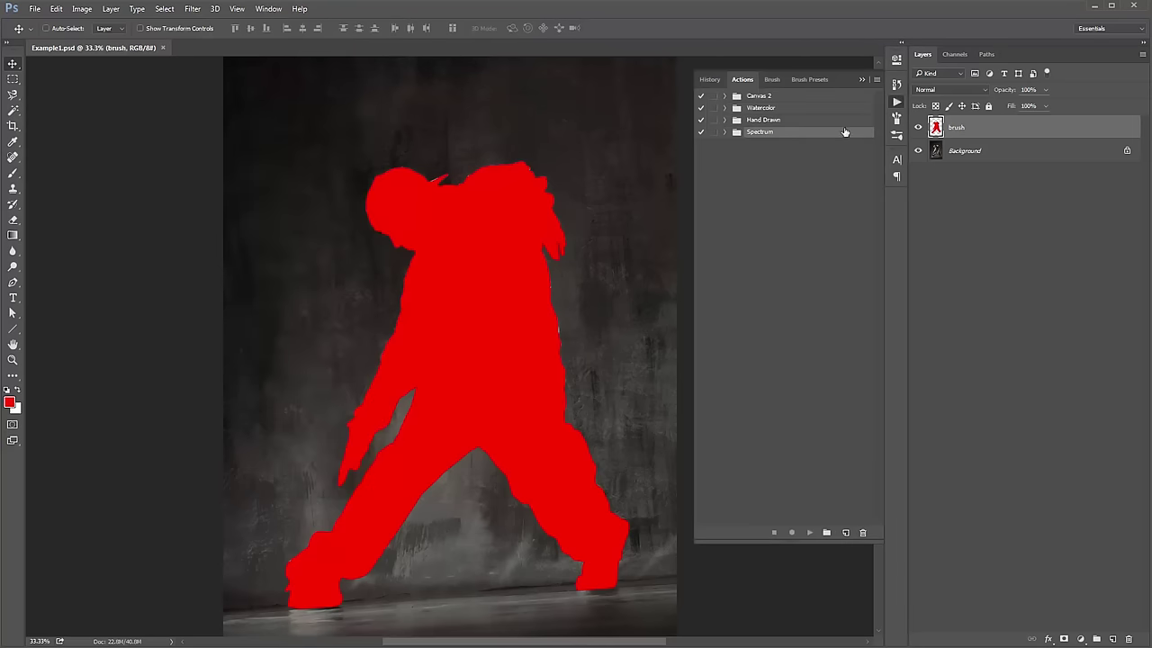
{"action": "left_click", "coordinate": [878, 81]}
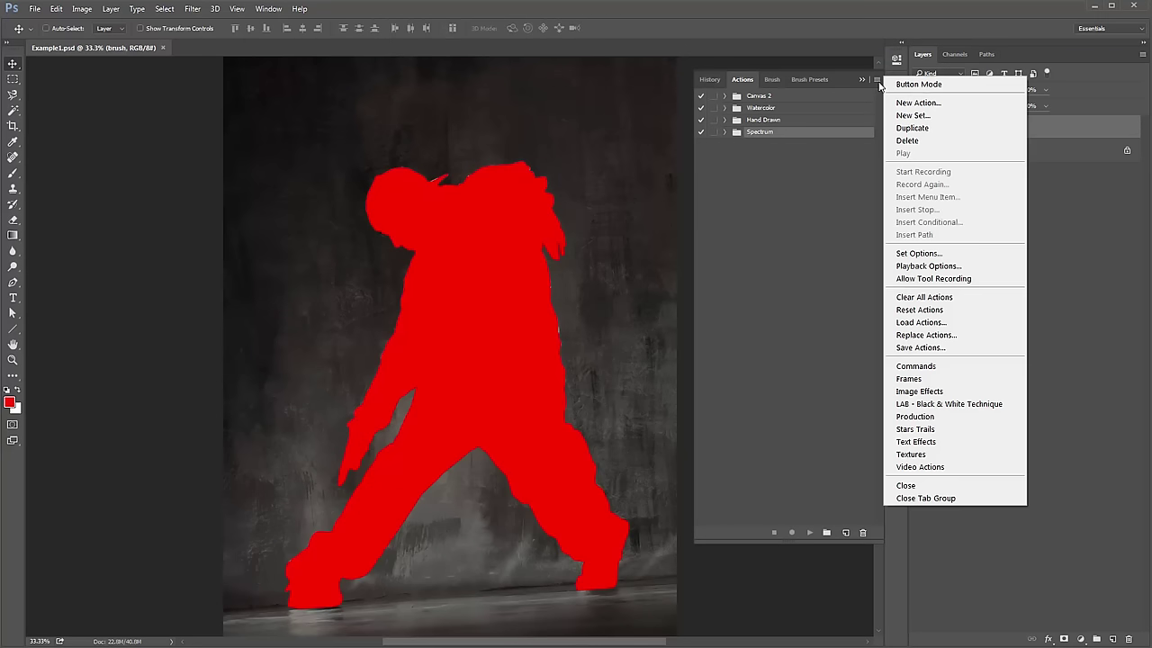
{"action": "left_click", "coordinate": [952, 322]}
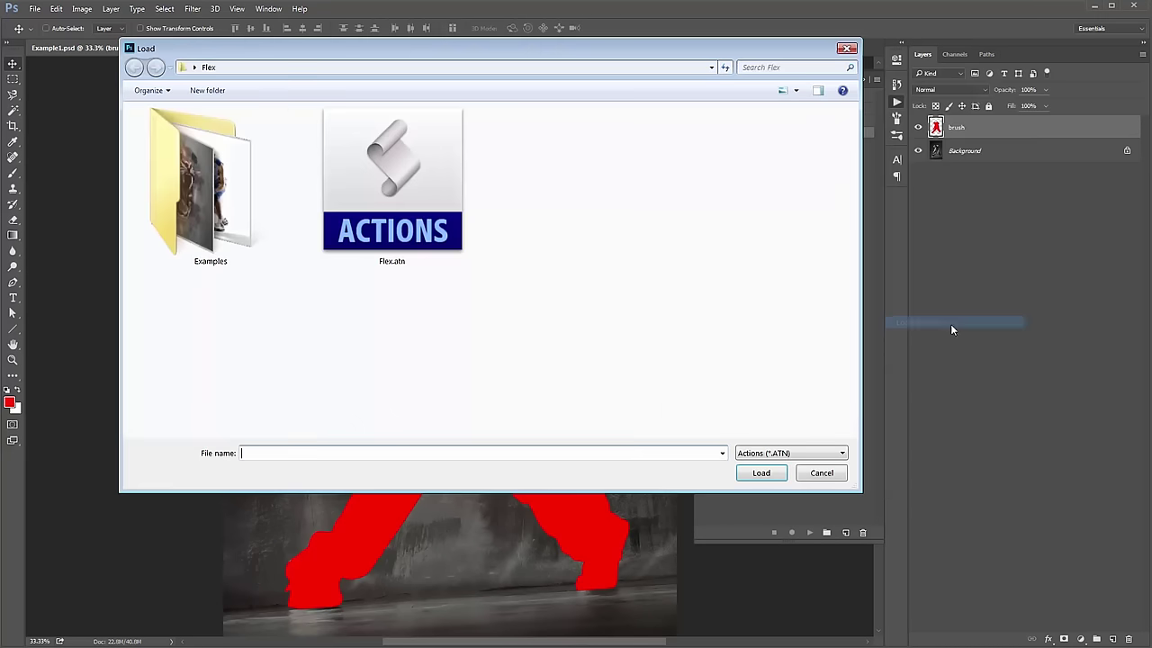
{"action": "double_click", "coordinate": [461, 187]}
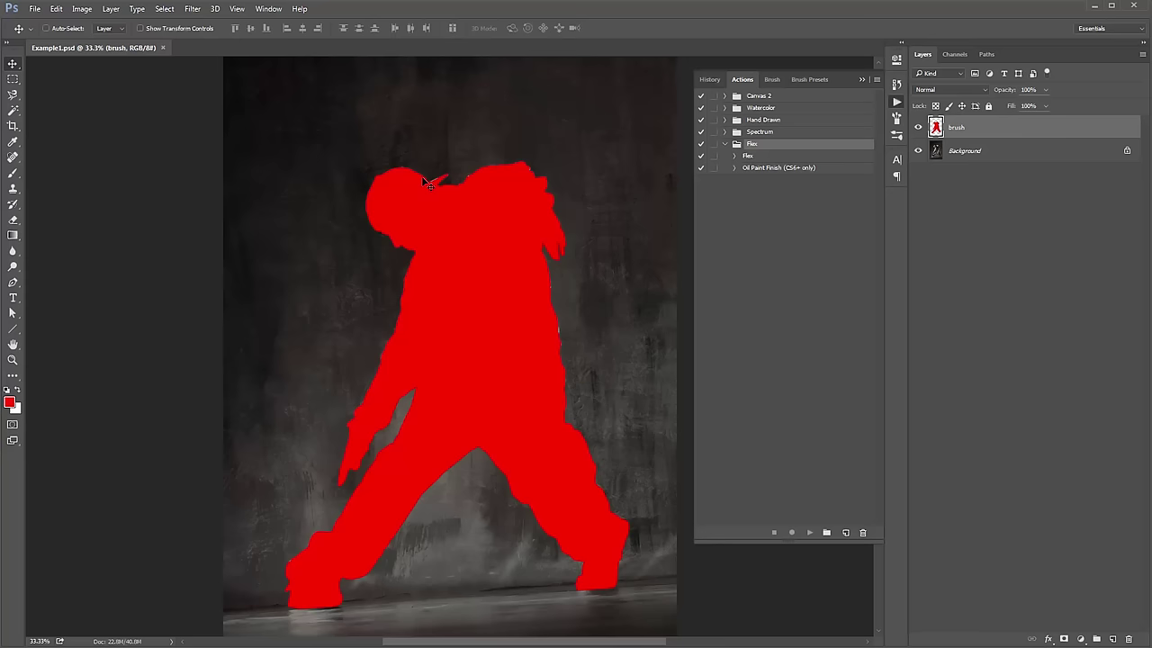
Replace the brush presets with Flex_Brushes.abr from the Flex folder and return to the Move tool.
{"action": "key", "text": "b"}
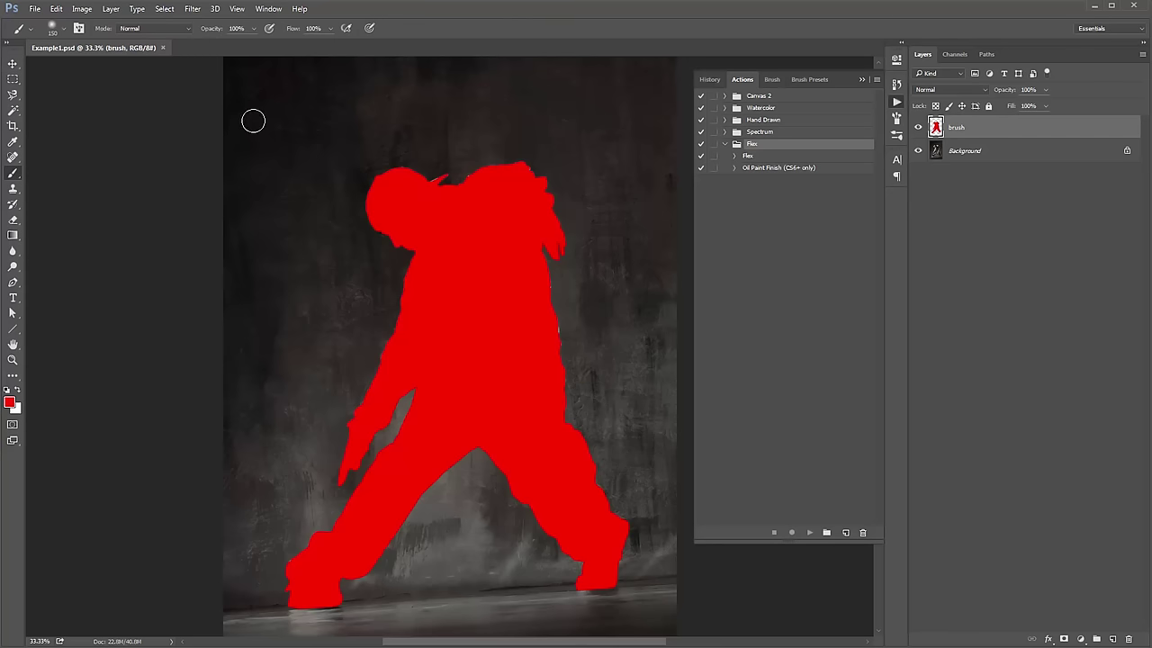
{"action": "right_click", "coordinate": [249, 127]}
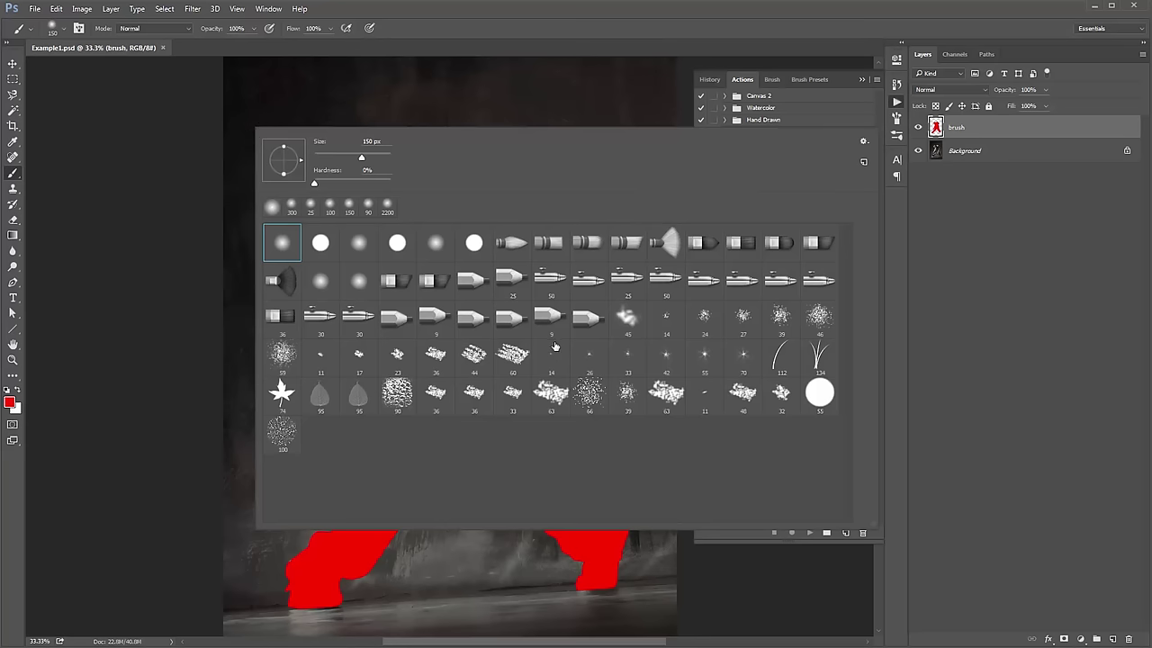
{"action": "left_click", "coordinate": [863, 142]}
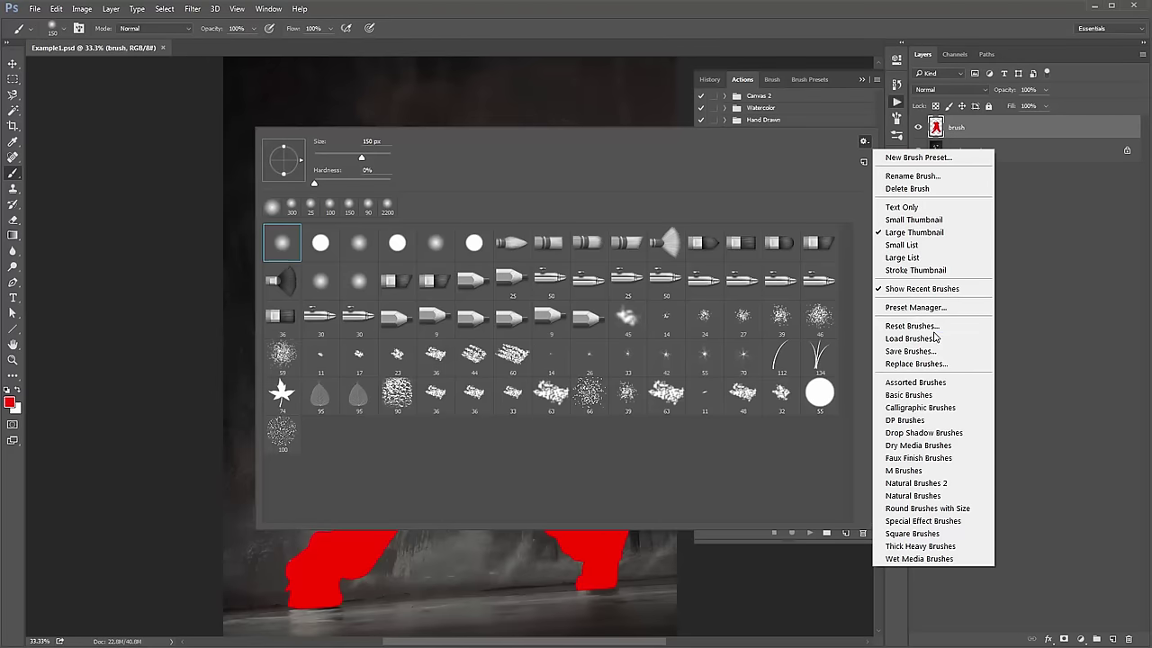
{"action": "left_click", "coordinate": [941, 365]}
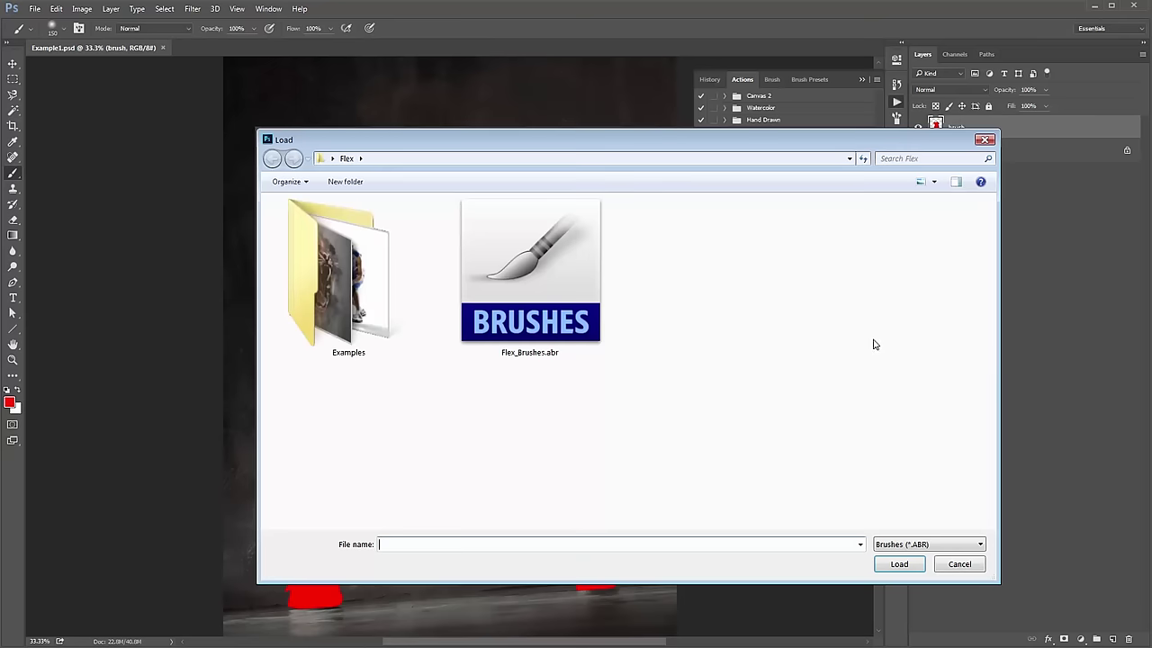
{"action": "left_click_drag", "start_coordinate": [657, 135], "coordinate": [555, 112]}
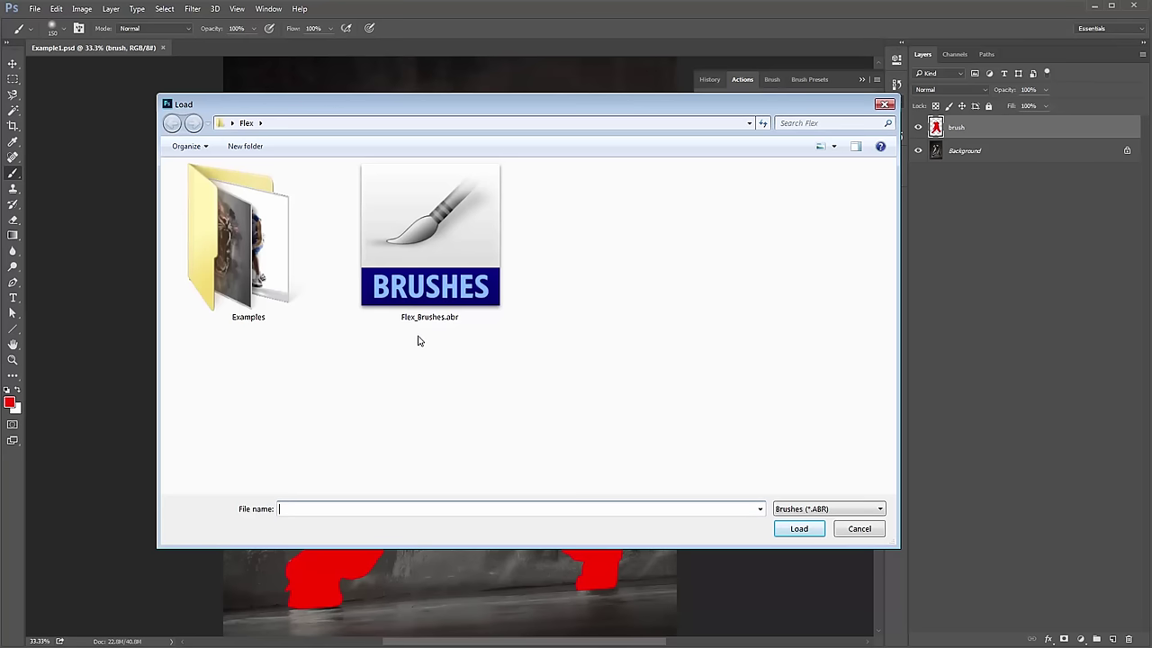
{"action": "double_click", "coordinate": [457, 225]}
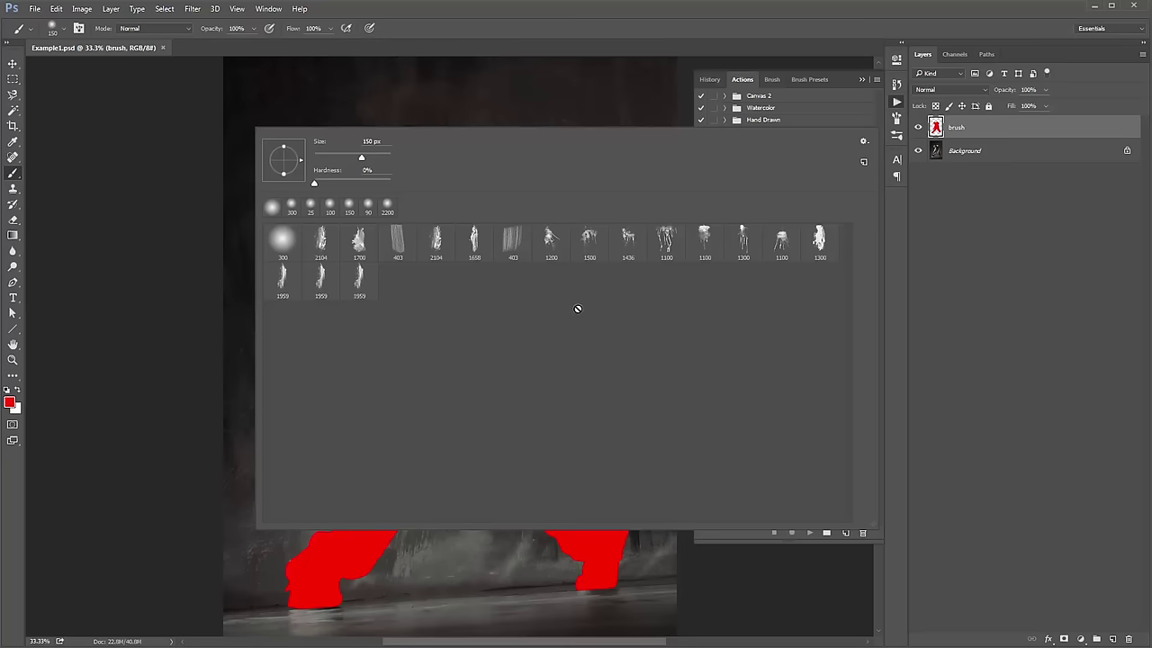
{"action": "left_click", "coordinate": [182, 207]}
{"action": "key", "text": "v"}
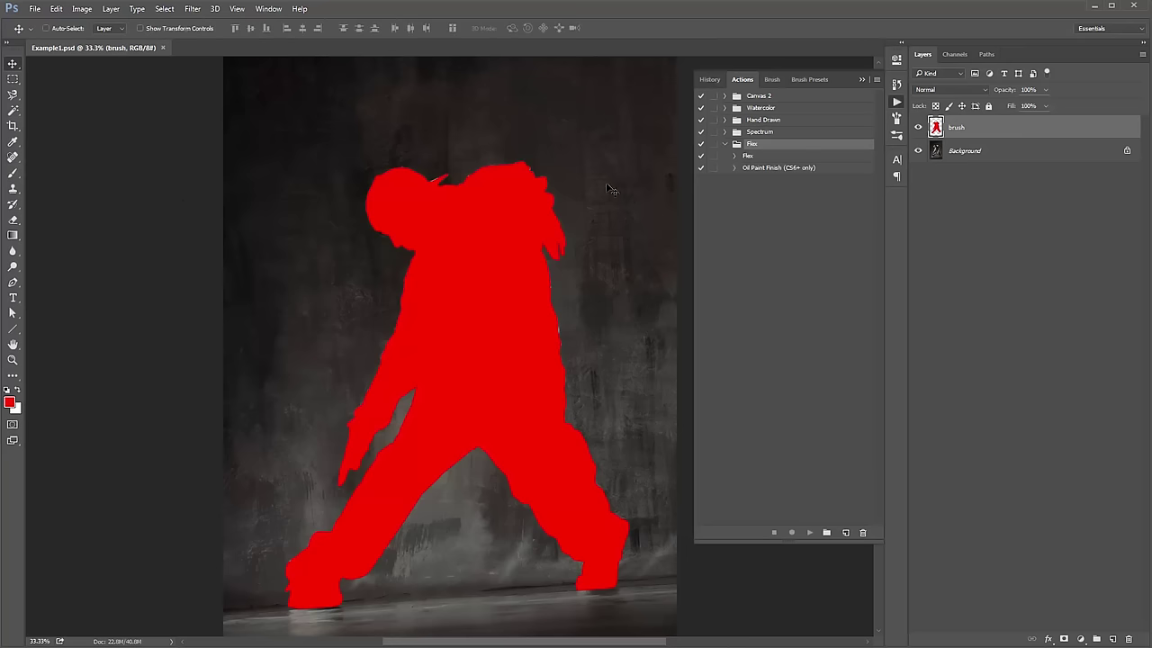
{"action": "key", "text": "b"}
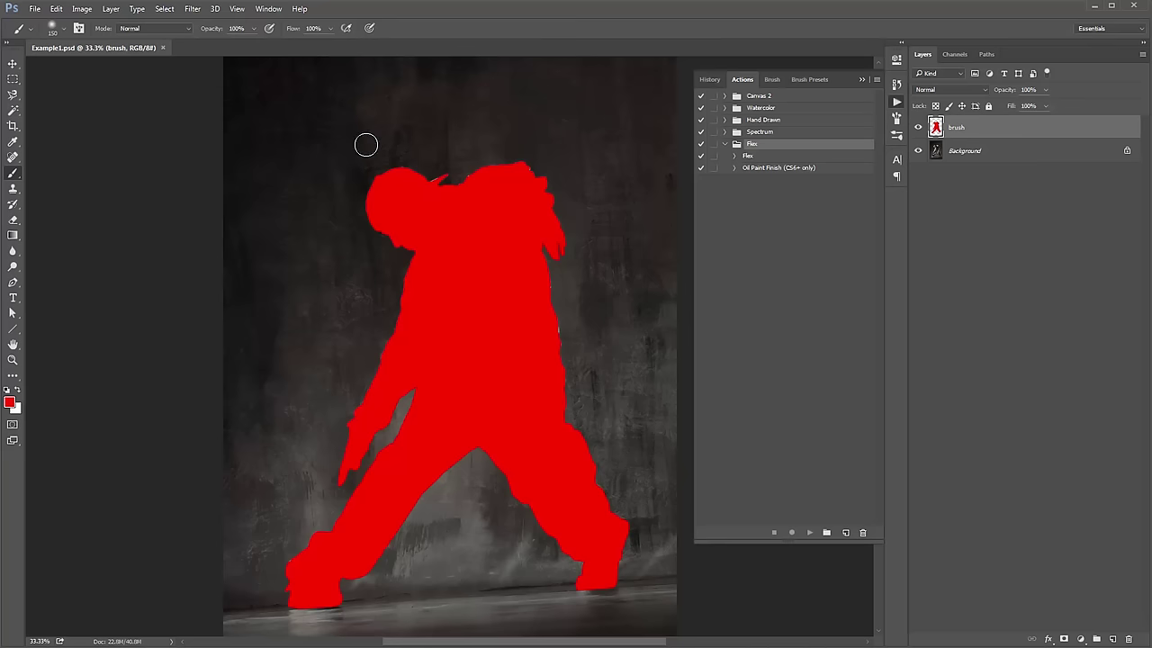
{"action": "key", "text": "v"}
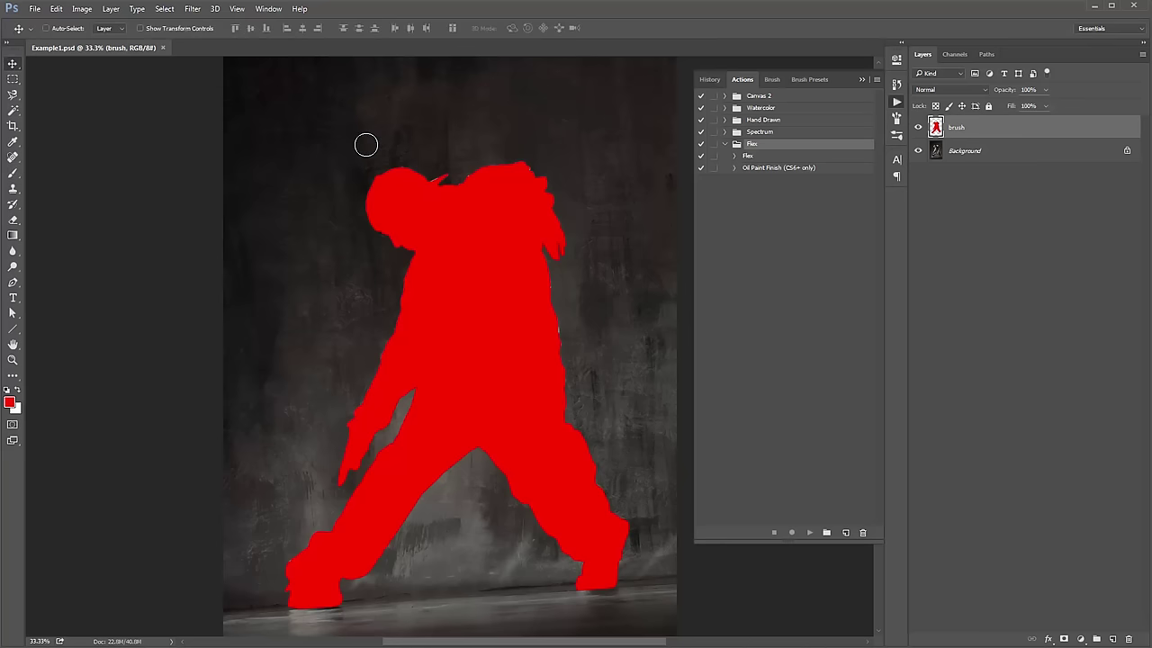
Run the Flex action from the loaded Flex set on Example1.psd with the brush layer selected.
{"action": "left_click", "coordinate": [805, 169]}
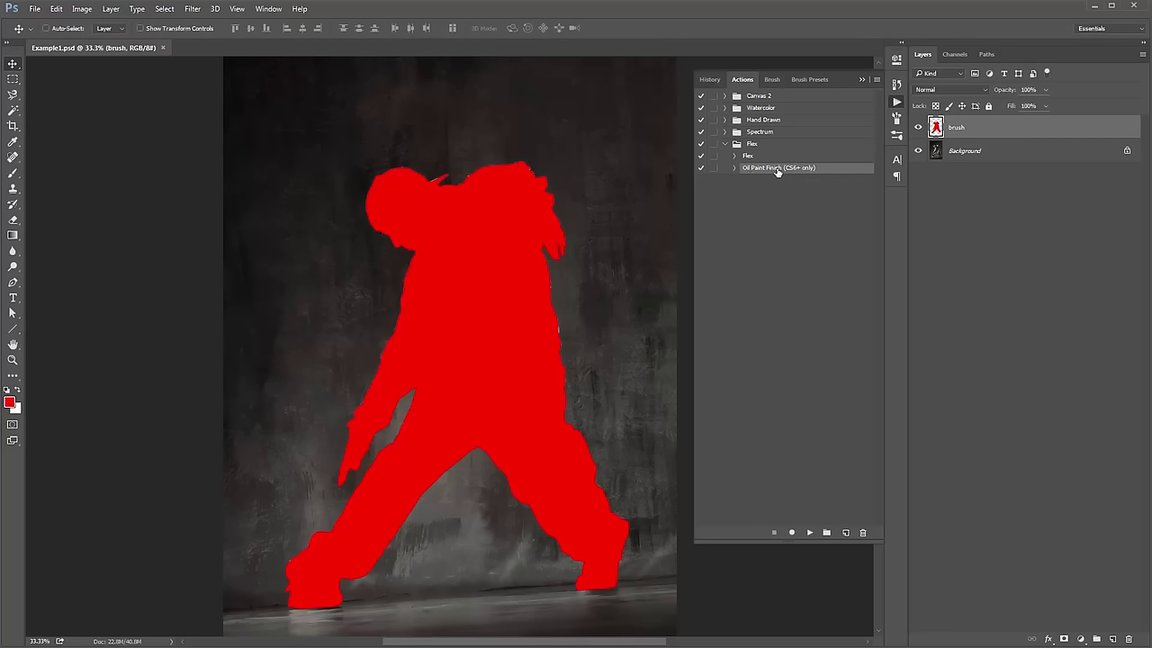
{"action": "left_click", "coordinate": [752, 158]}
{"action": "left_click", "coordinate": [765, 169]}
{"action": "left_click", "coordinate": [763, 158]}
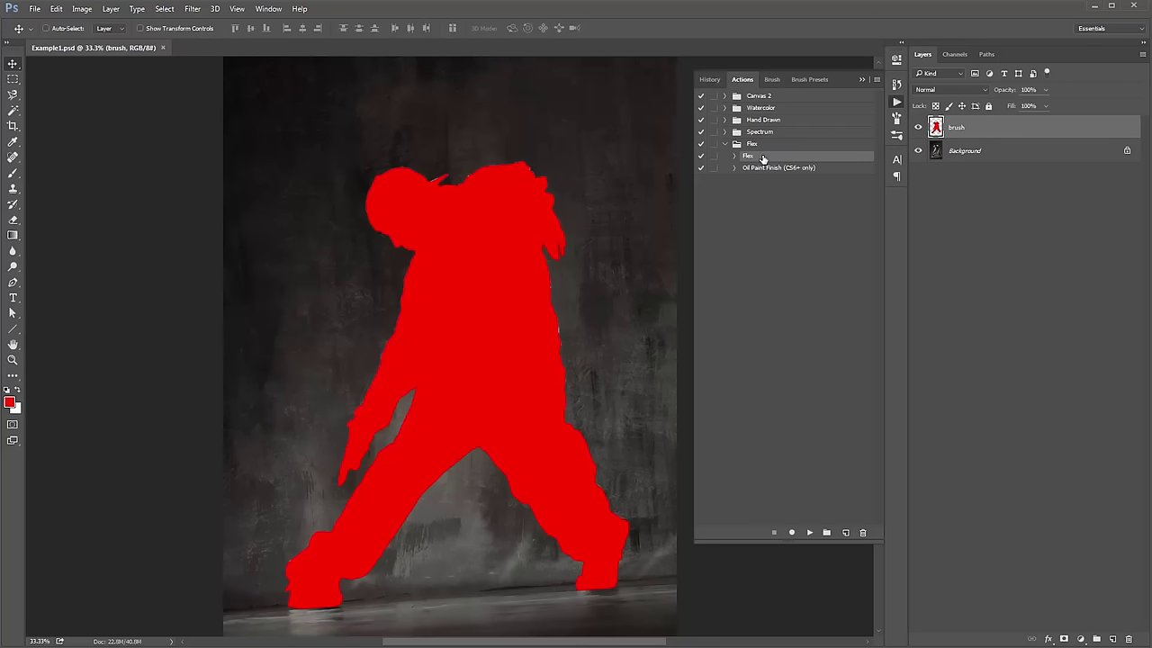
{"action": "left_click", "coordinate": [805, 170]}
{"action": "left_click", "coordinate": [765, 159]}
{"action": "left_click", "coordinate": [735, 157]}
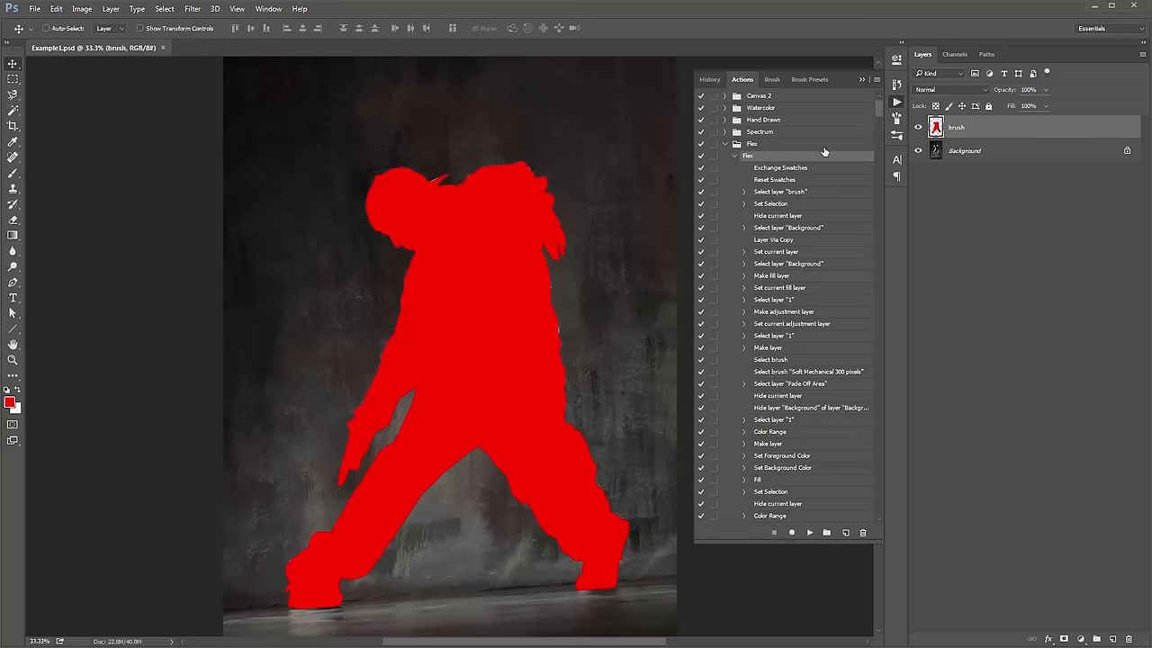
{"action": "mouse_move", "coordinate": [880, 104]}
{"action": "left_mouse_down"}
{"action": "mouse_move", "coordinate": [879, 295]}
{"action": "mouse_move", "coordinate": [889, 97]}
{"action": "left_mouse_up"}
{"action": "left_click", "coordinate": [800, 169]}
{"action": "left_click", "coordinate": [809, 532]}
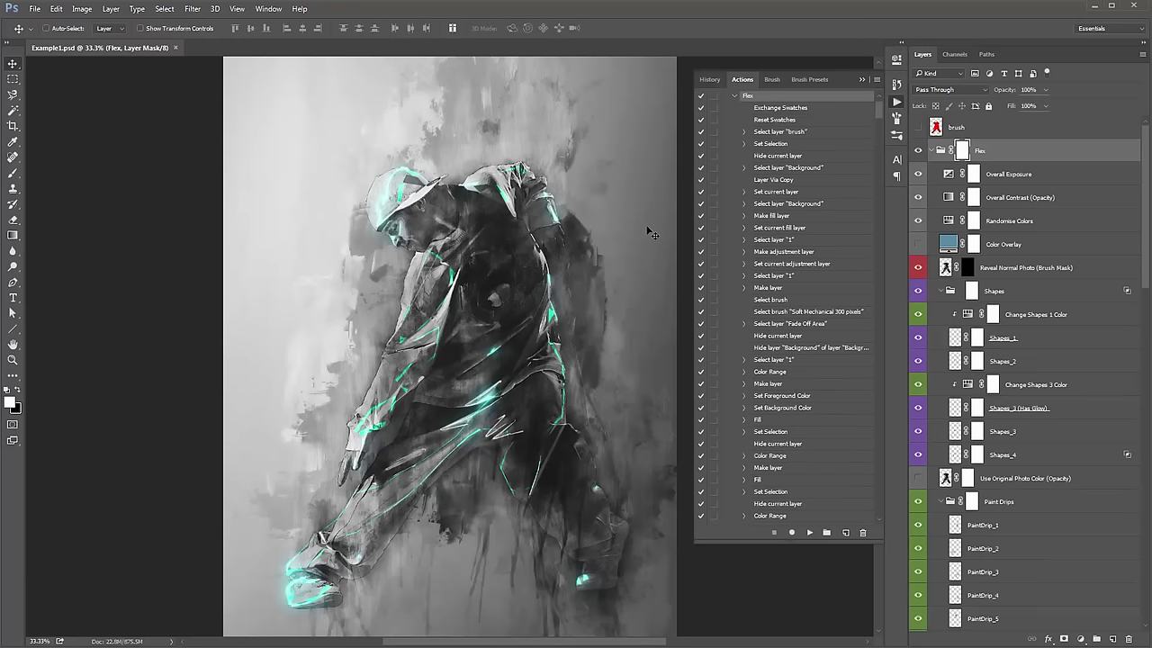
Hide the Actions list and collapse the generated Flex group together with all its nested layer groups.
{"action": "left_click", "coordinate": [863, 79]}
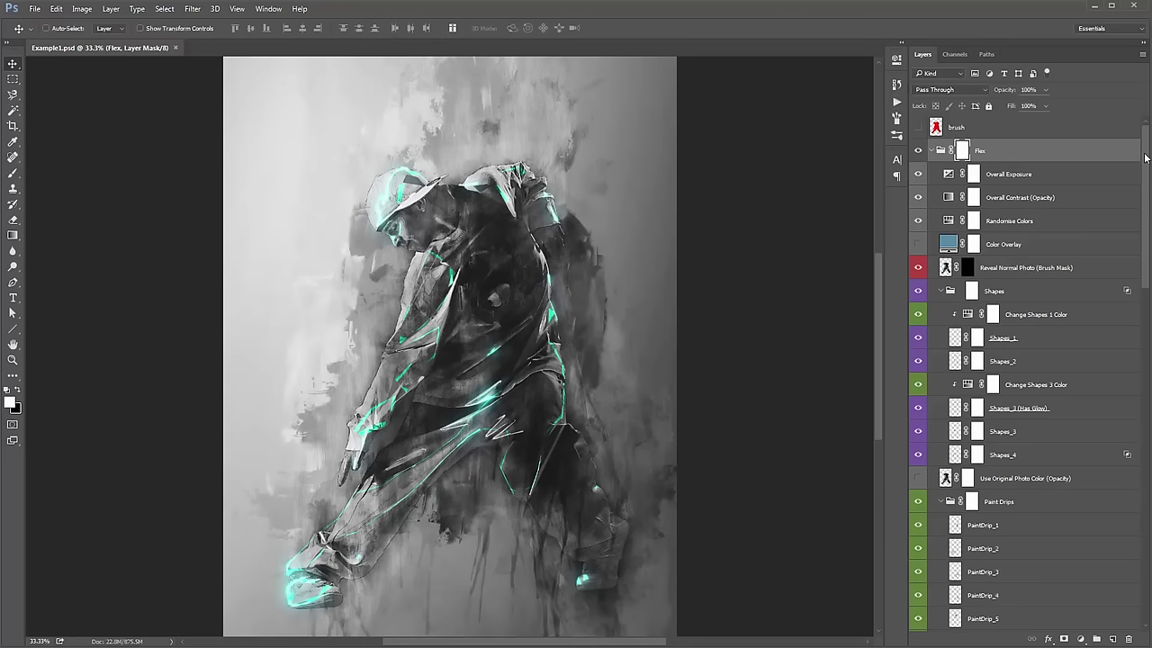
{"action": "mouse_move", "coordinate": [1147, 157]}
{"action": "left_mouse_down"}
{"action": "mouse_move", "coordinate": [1146, 354]}
{"action": "mouse_move", "coordinate": [1146, 178]}
{"action": "mouse_move", "coordinate": [1135, 154]}
{"action": "left_mouse_up"}
{"action": "mouse_move", "coordinate": [1148, 160]}
{"action": "left_mouse_down"}
{"action": "mouse_move", "coordinate": [1147, 423]}
{"action": "mouse_move", "coordinate": [1147, 150]}
{"action": "left_mouse_up"}
{"action": "left_click", "coordinate": [931, 152]}
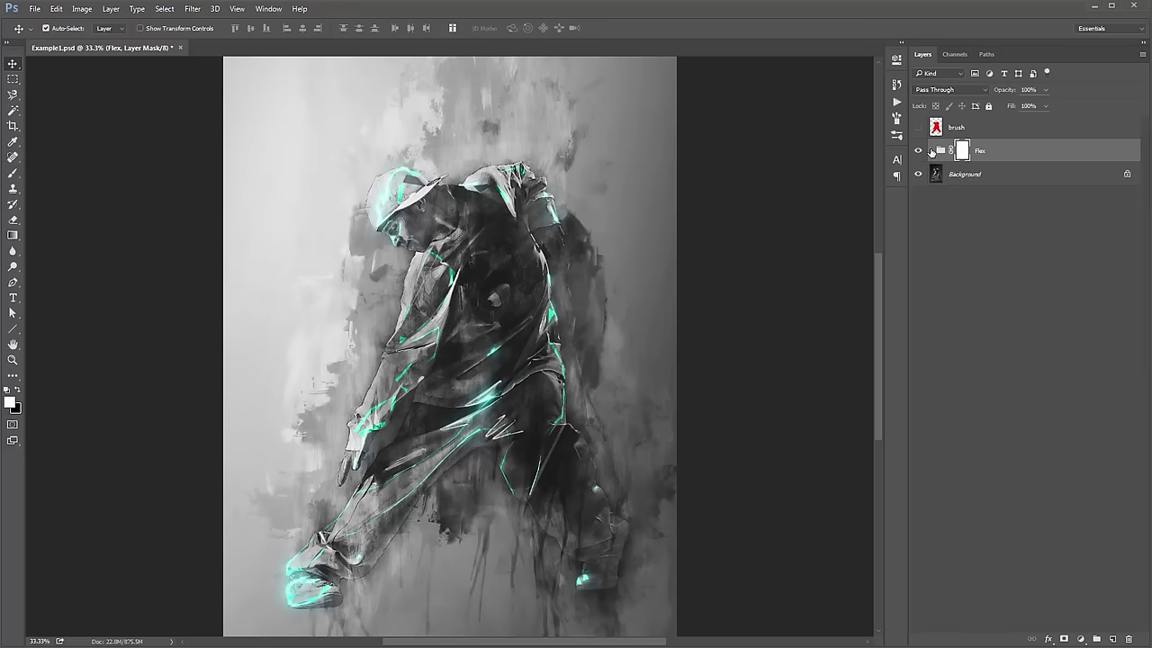
Examine the layers and subgroups inside the Flex group, and collapse the group again.
{"action": "left_click", "coordinate": [932, 151]}
{"action": "scroll", "coordinate": [985, 361], "scroll_direction": "down", "scroll_amount": 3}
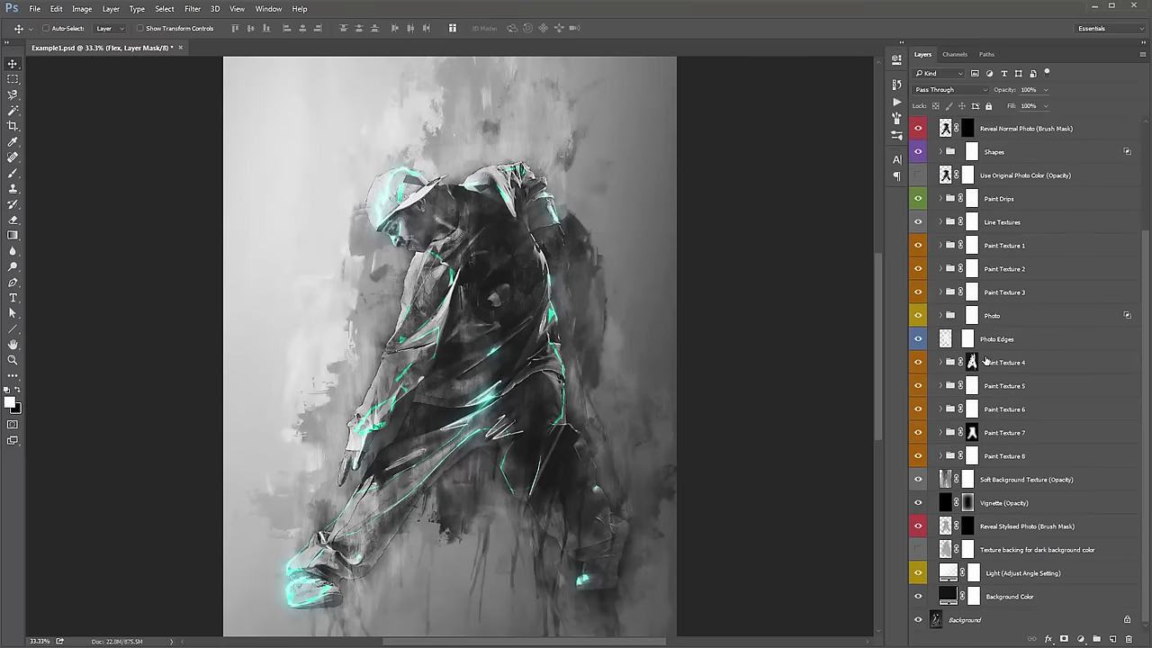
{"action": "scroll", "coordinate": [985, 361], "scroll_direction": "up", "scroll_amount": 3}
{"action": "scroll", "coordinate": [985, 361], "scroll_direction": "up", "scroll_amount": 1}
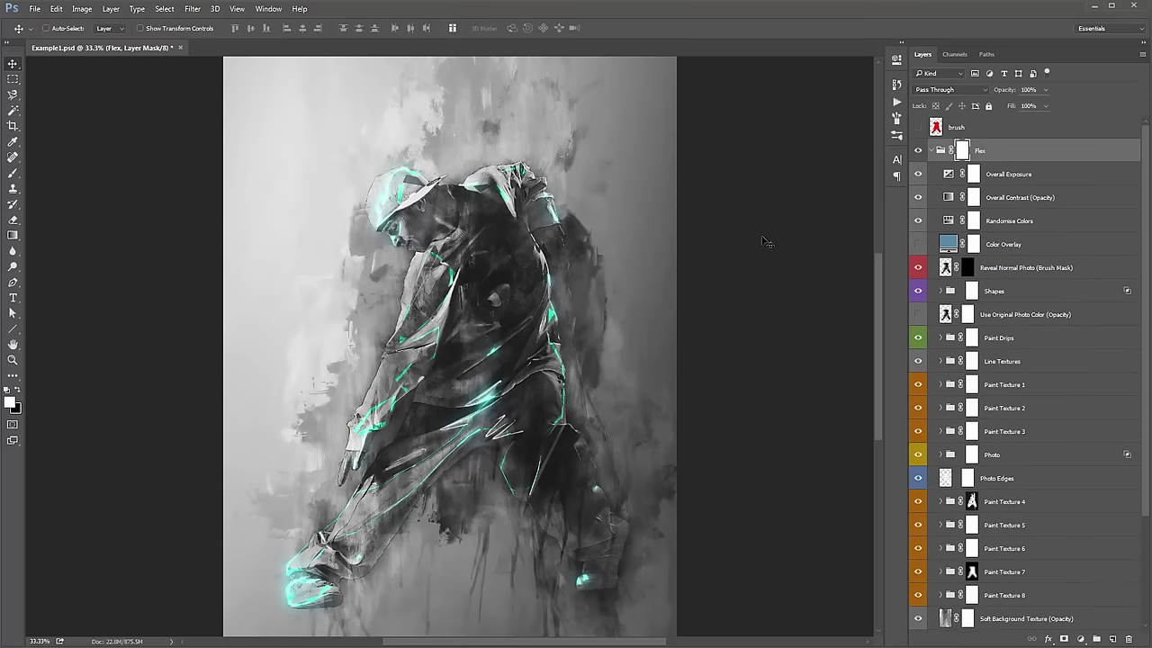
{"action": "left_click", "coordinate": [932, 151]}
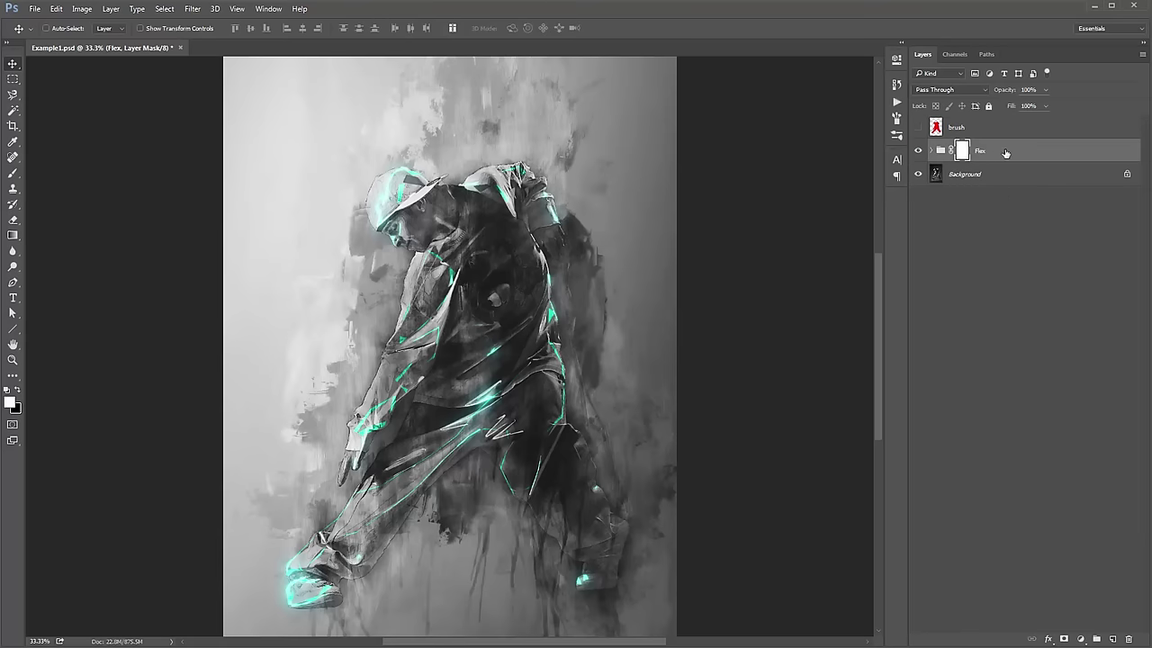
Compare the Flex artwork with the original photo by toggling the Flex group's visibility.
{"action": "left_click", "coordinate": [919, 150]}
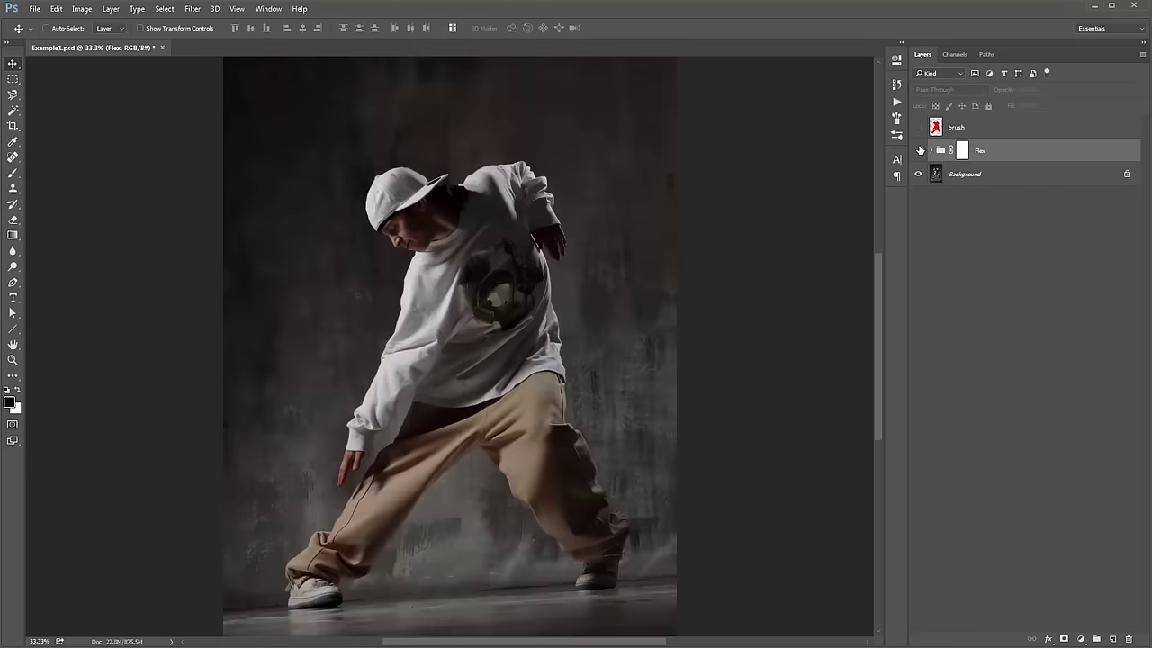
{"action": "left_click", "coordinate": [919, 151]}
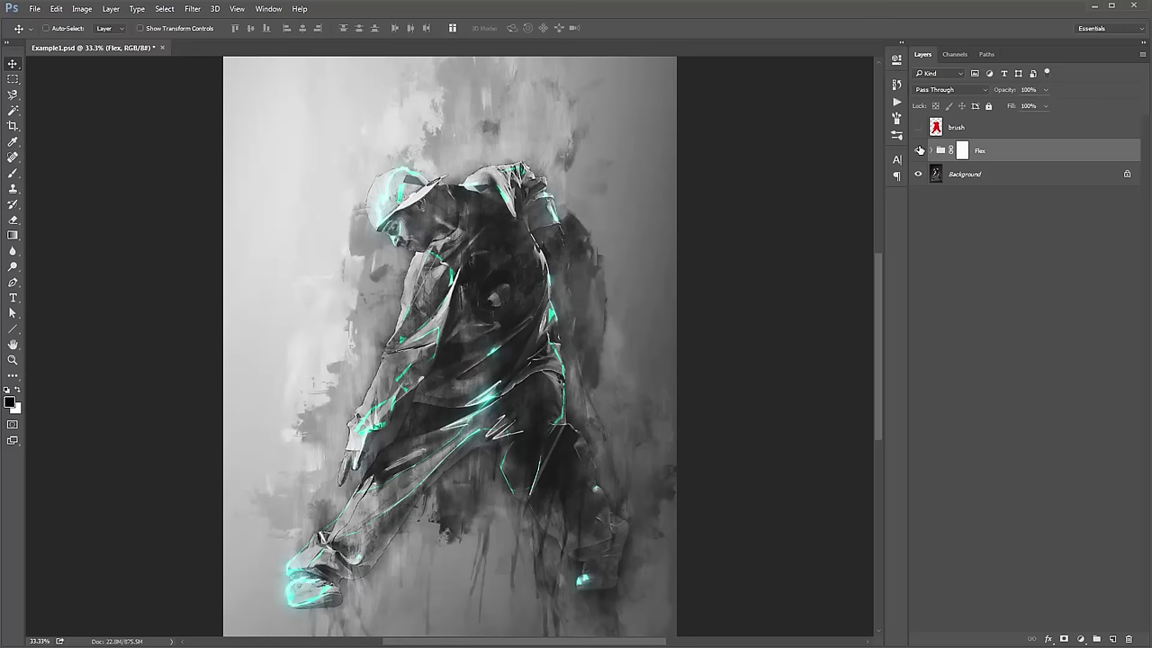
{"action": "left_click", "coordinate": [919, 150]}
{"action": "left_click", "coordinate": [919, 150]}
Try deleting the Flex group and showing the brush layer, and restore the group with the brush layer hidden.
{"action": "key", "text": "Delete"}
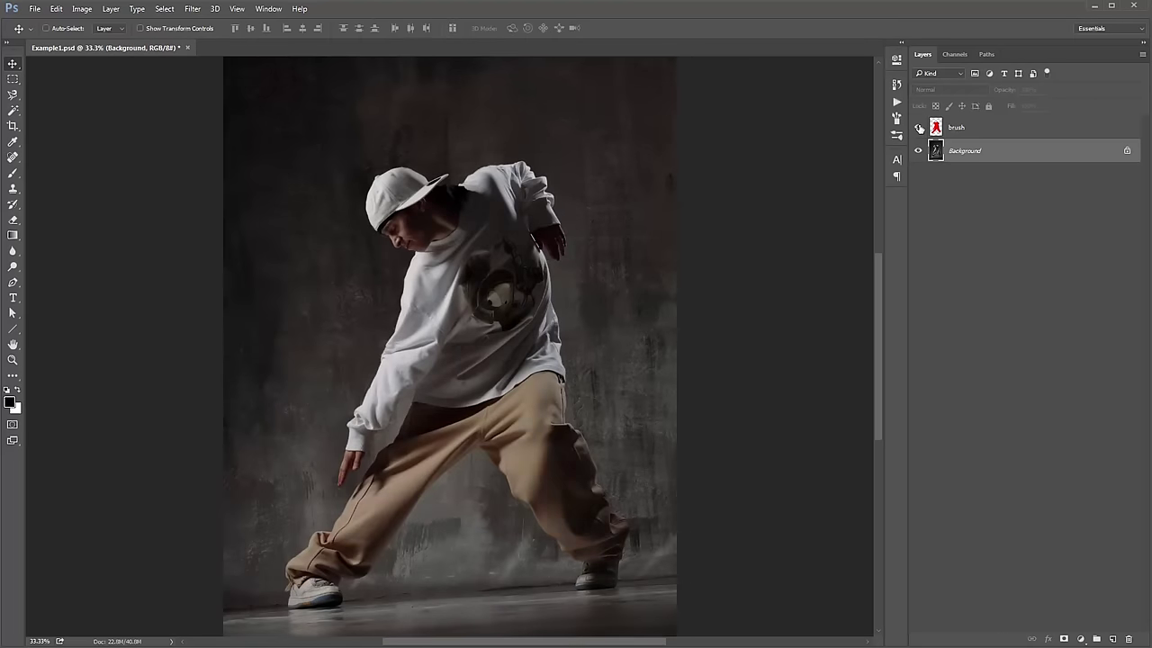
{"action": "left_click", "coordinate": [918, 127]}
{"action": "left_click", "coordinate": [988, 129]}
{"action": "key", "text": "ctrl+z"}
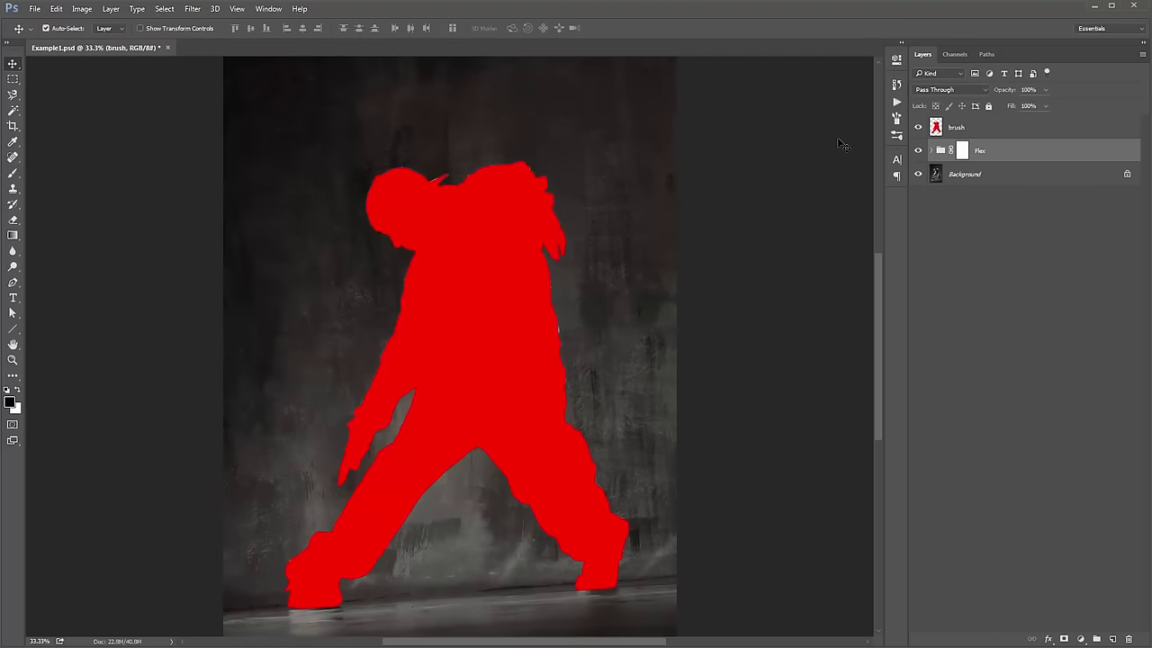
{"action": "left_click", "coordinate": [919, 127]}
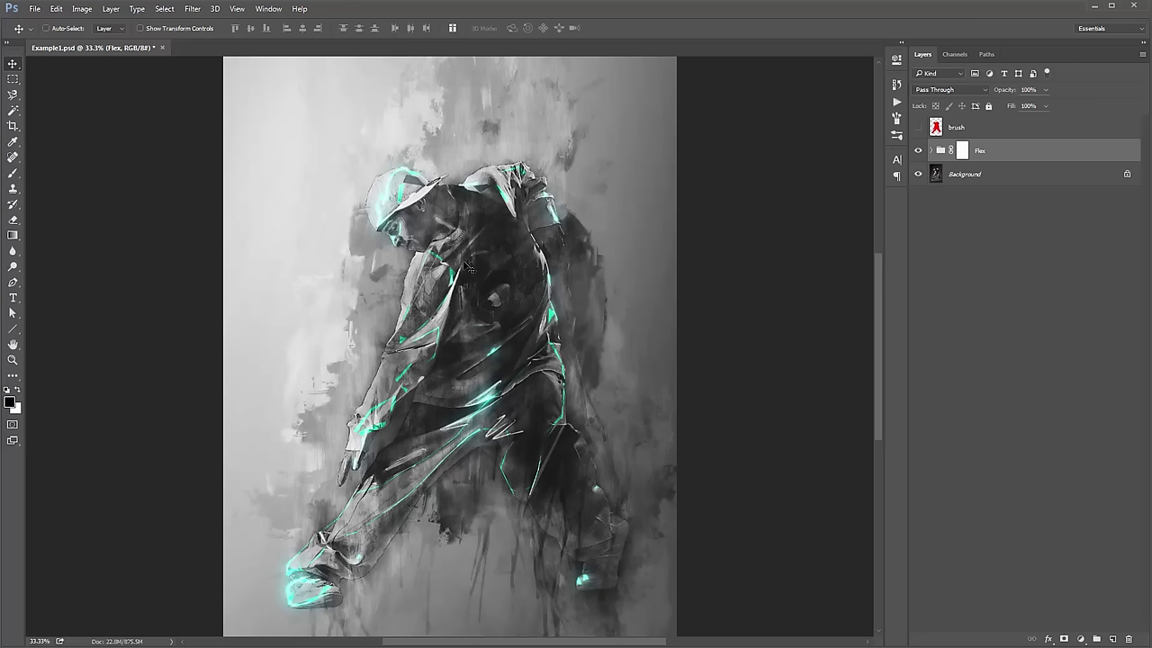
Select the Overall Exposure adjustment inside the expanded Flex group and compare the artwork with it off and on.
{"action": "left_click", "coordinate": [932, 150]}
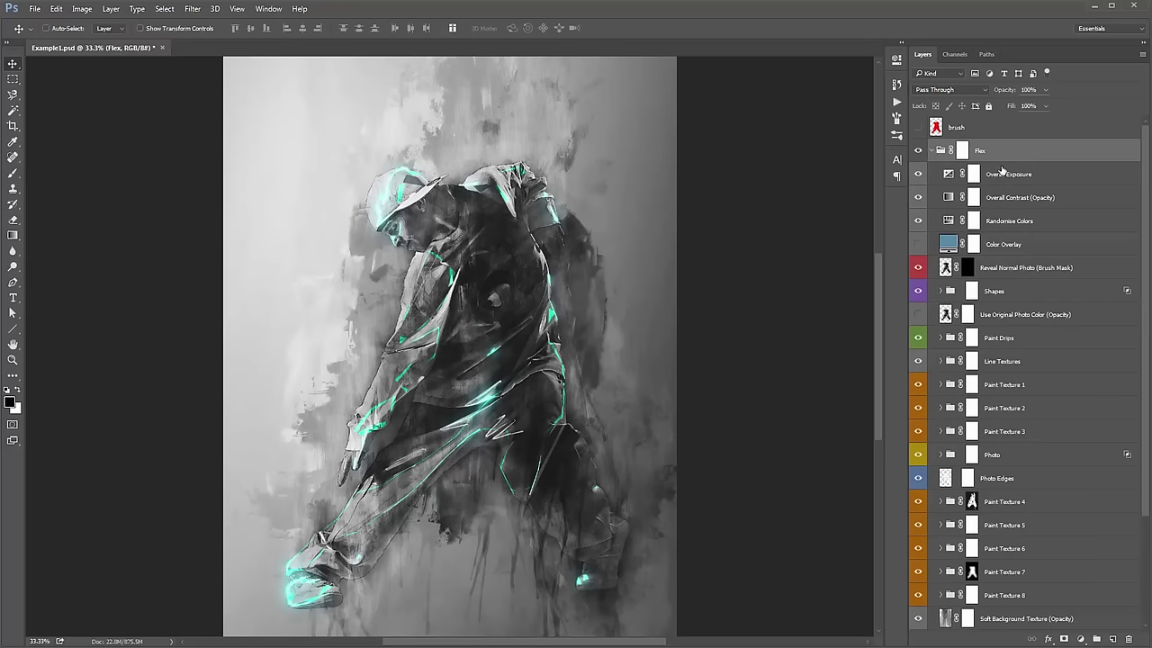
{"action": "left_click", "coordinate": [1038, 175]}
{"action": "scroll", "coordinate": [1027, 334], "scroll_direction": "down", "scroll_amount": 3}
{"action": "scroll", "coordinate": [1027, 335], "scroll_direction": "up", "scroll_amount": 3}
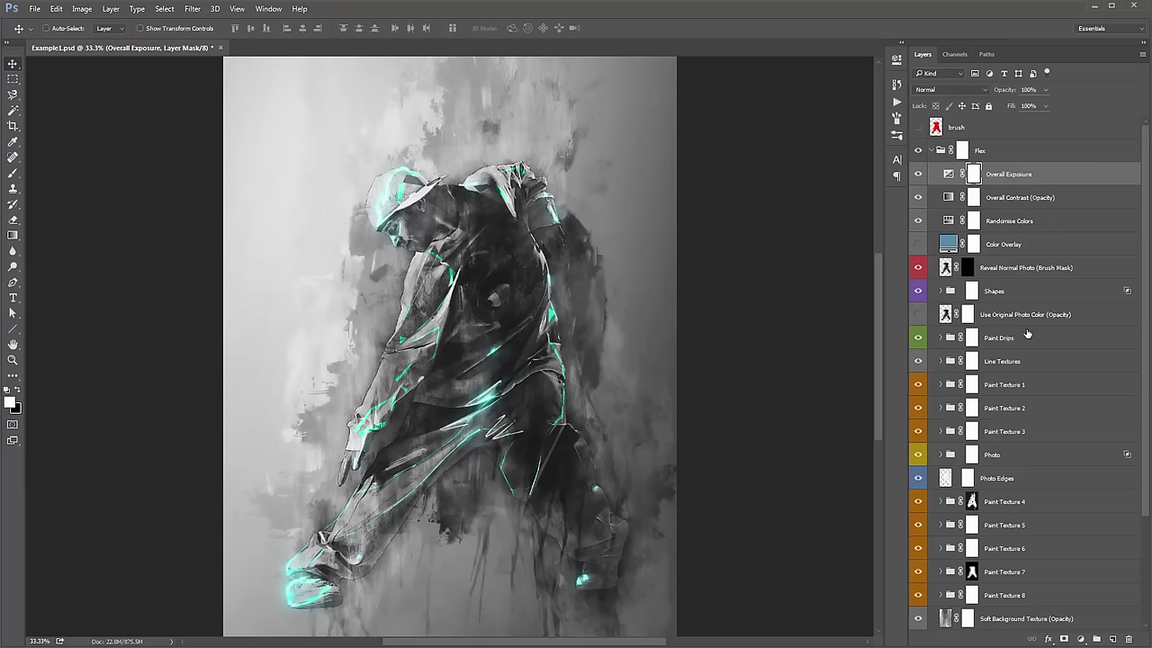
{"action": "left_click", "coordinate": [945, 176]}
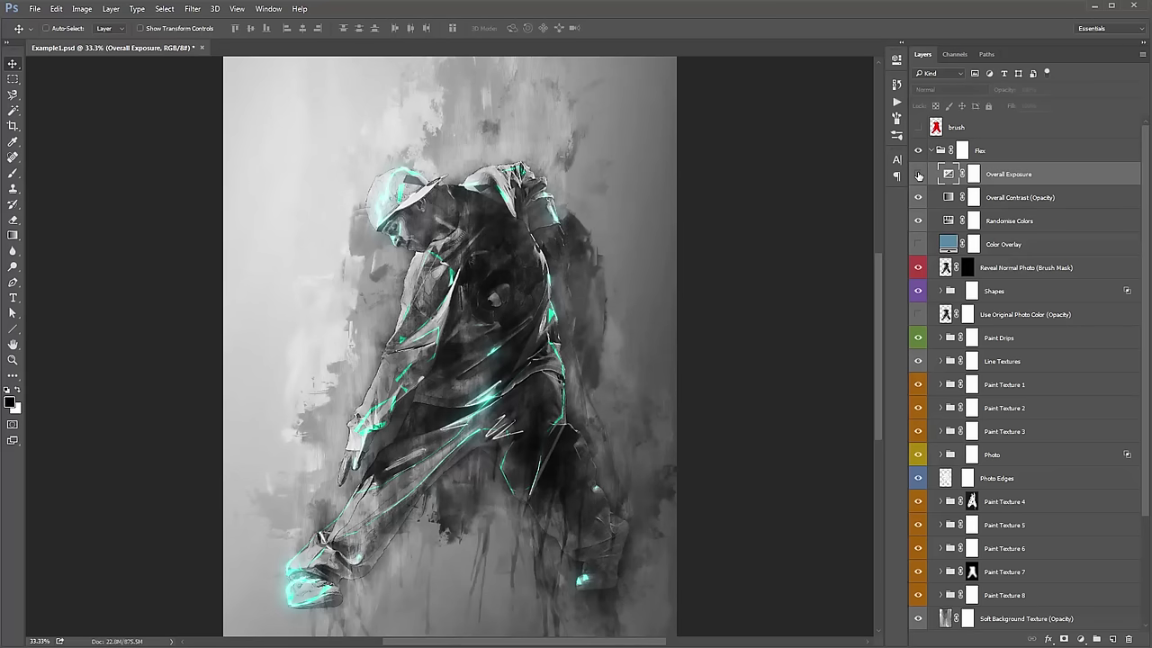
{"action": "left_click", "coordinate": [919, 175]}
{"action": "left_click", "coordinate": [918, 174]}
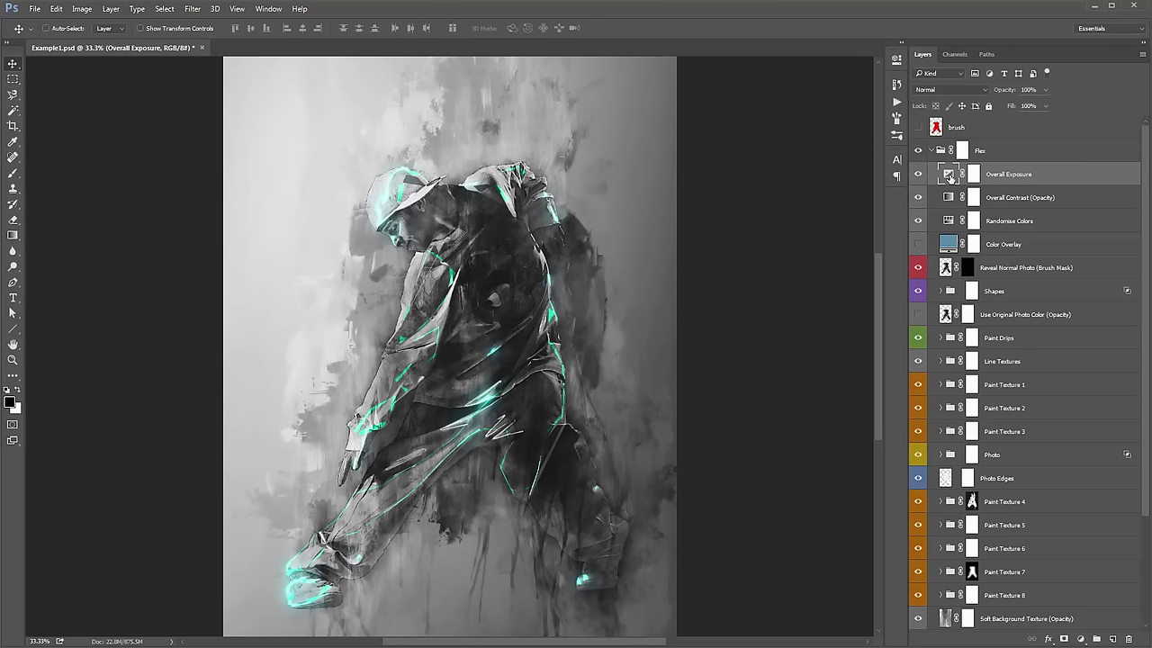
Open the Overall Exposure adjustment's settings, try out its Exposure, Offset and Gamma Correction values, and close the settings.
{"action": "double_click", "coordinate": [948, 177]}
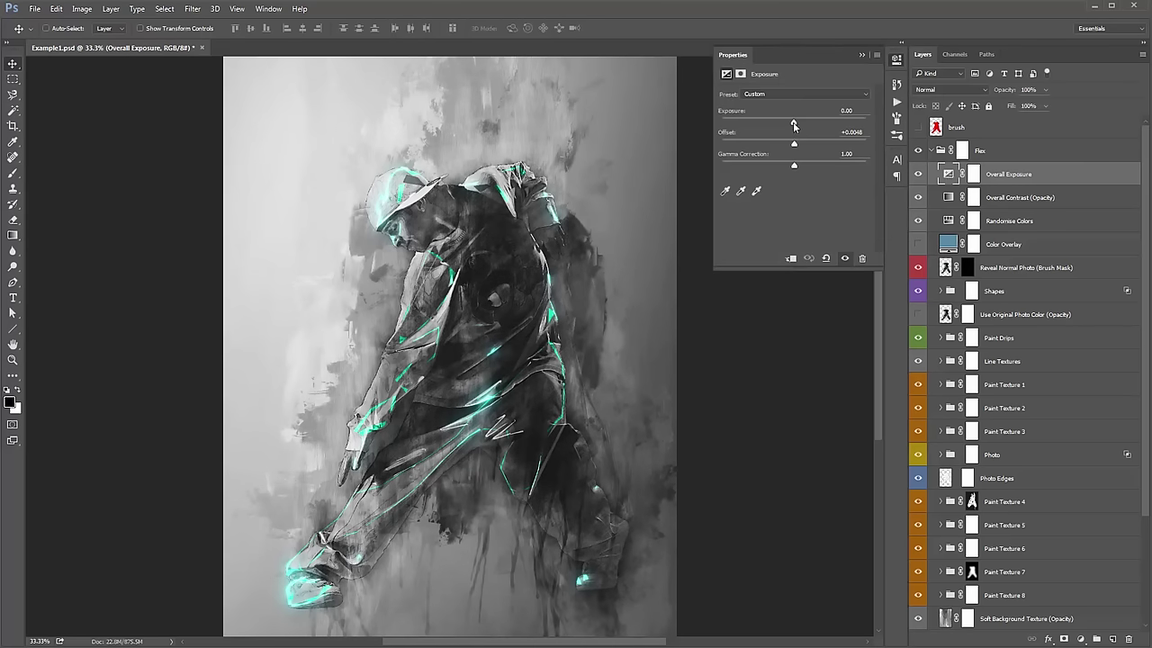
{"action": "left_click_drag", "start_coordinate": [794, 126], "coordinate": [786, 166]}
{"action": "left_click", "coordinate": [861, 55]}
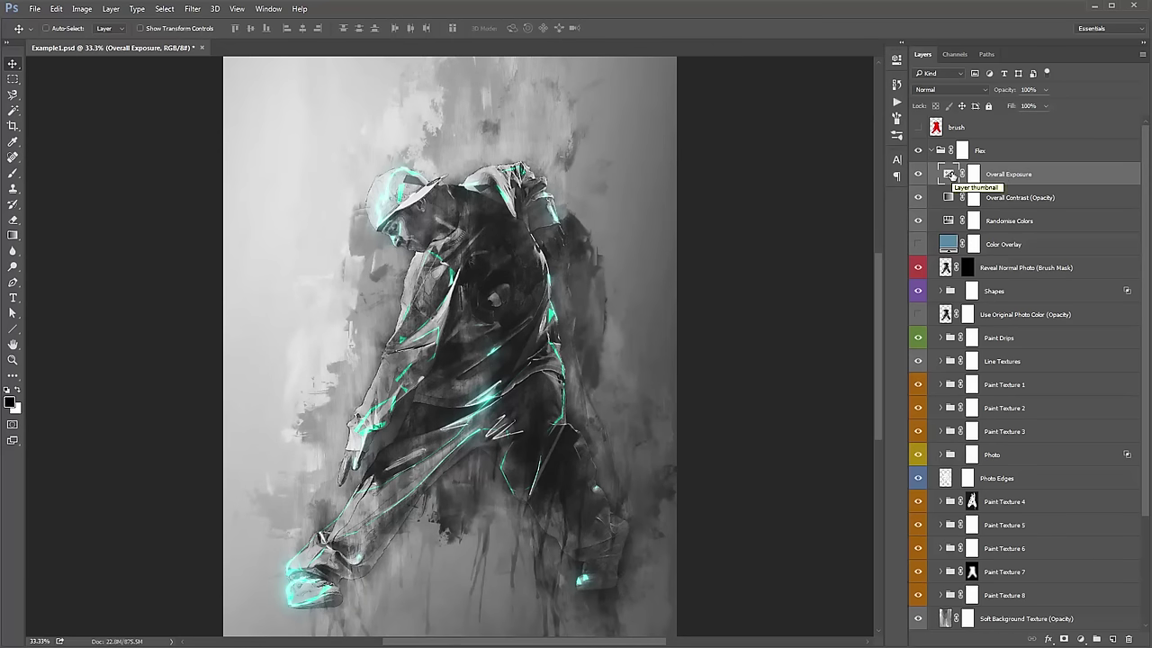
Select the Overall Contrast (Opacity) layer, try its opacity at 0% and 100%, and set it back to 30%.
{"action": "left_click", "coordinate": [970, 197]}
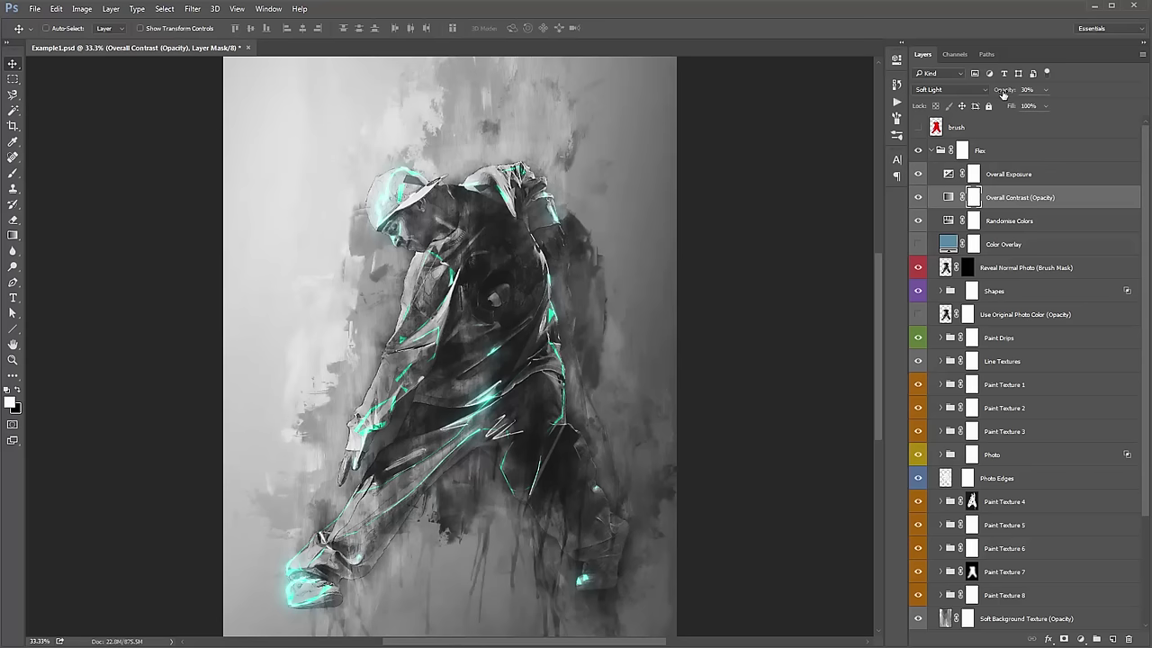
{"action": "left_click_drag", "start_coordinate": [1002, 94], "coordinate": [676, 141]}
{"action": "left_click_drag", "start_coordinate": [1006, 96], "coordinate": [218, 112]}
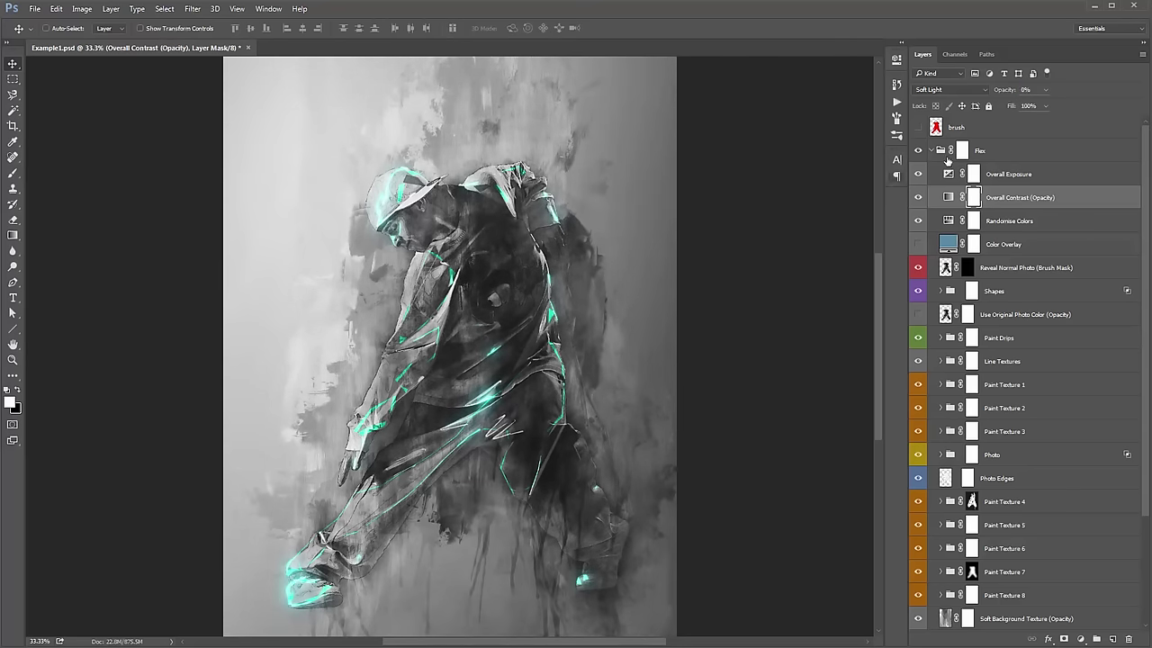
{"action": "left_click", "coordinate": [1026, 89]}
{"action": "type", "text": "100"}
{"action": "key", "text": "Return"}
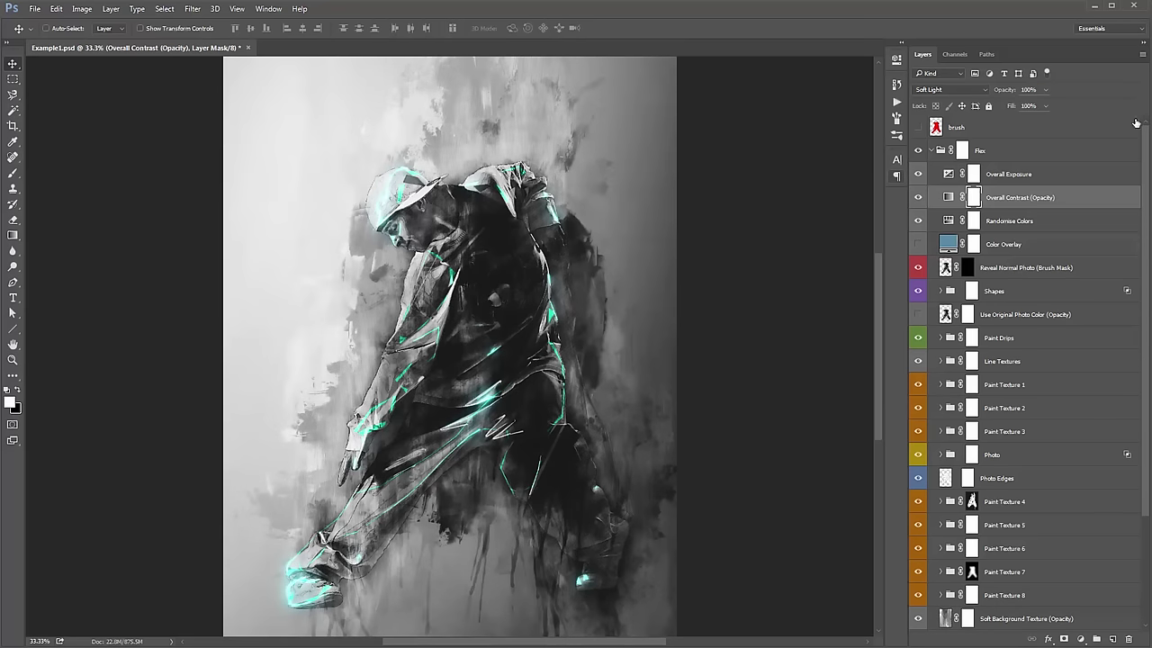
{"action": "key", "text": "3"}
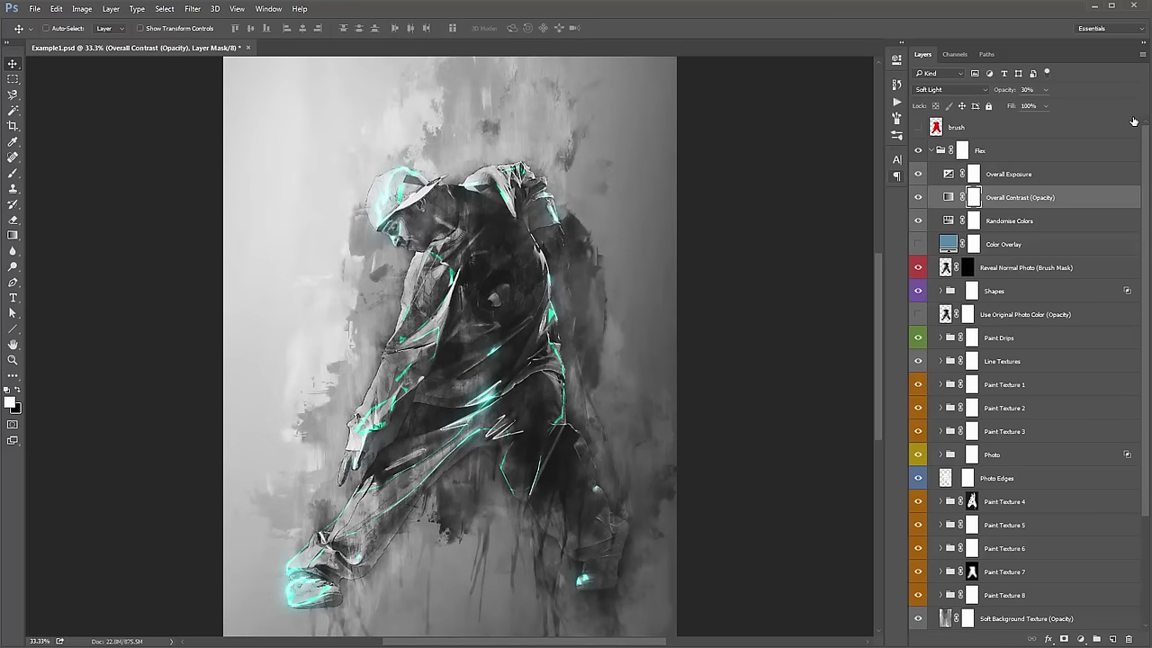
Try shifting the hue of the Randomise Colors adjustment to recolour the glowing accents, and close its settings.
{"action": "left_click", "coordinate": [1042, 227]}
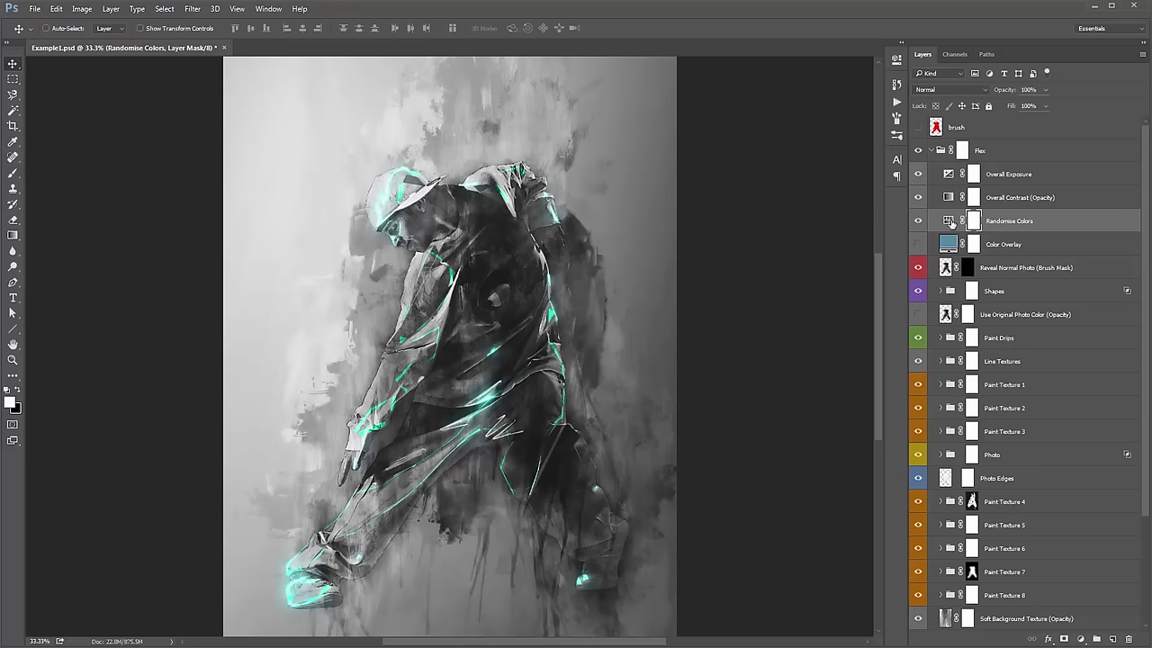
{"action": "double_click", "coordinate": [949, 222]}
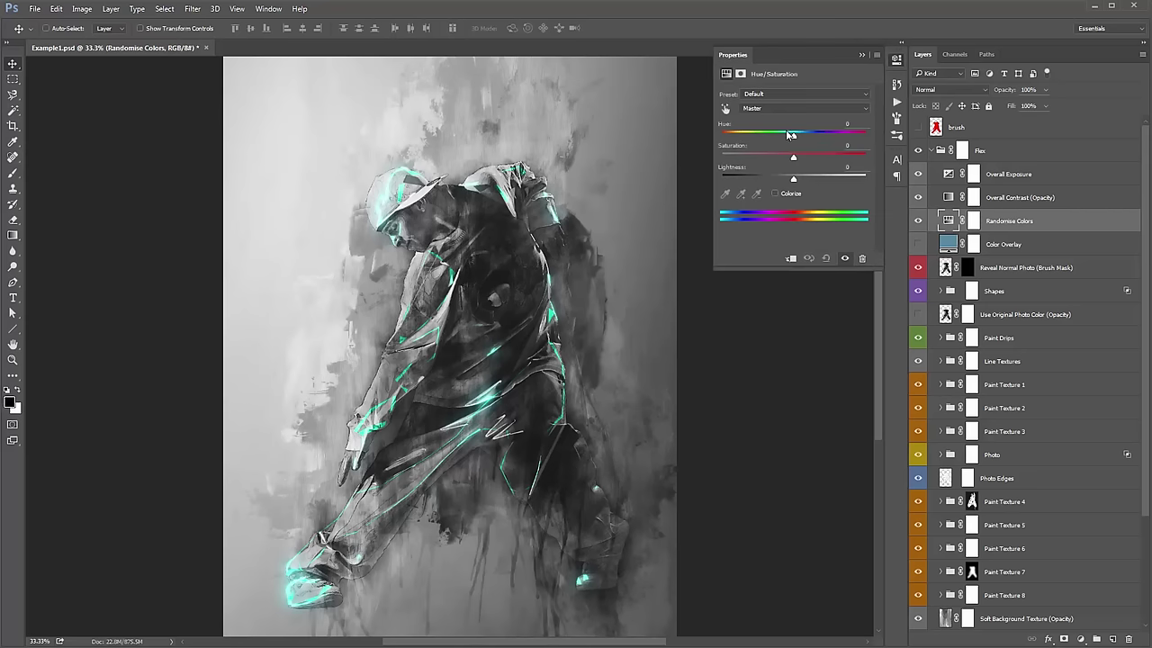
{"action": "mouse_move", "coordinate": [793, 136]}
{"action": "left_mouse_down"}
{"action": "mouse_move", "coordinate": [865, 136]}
{"action": "mouse_move", "coordinate": [718, 135]}
{"action": "mouse_move", "coordinate": [855, 136]}
{"action": "mouse_move", "coordinate": [793, 137]}
{"action": "left_mouse_up"}
{"action": "left_click", "coordinate": [1007, 296]}
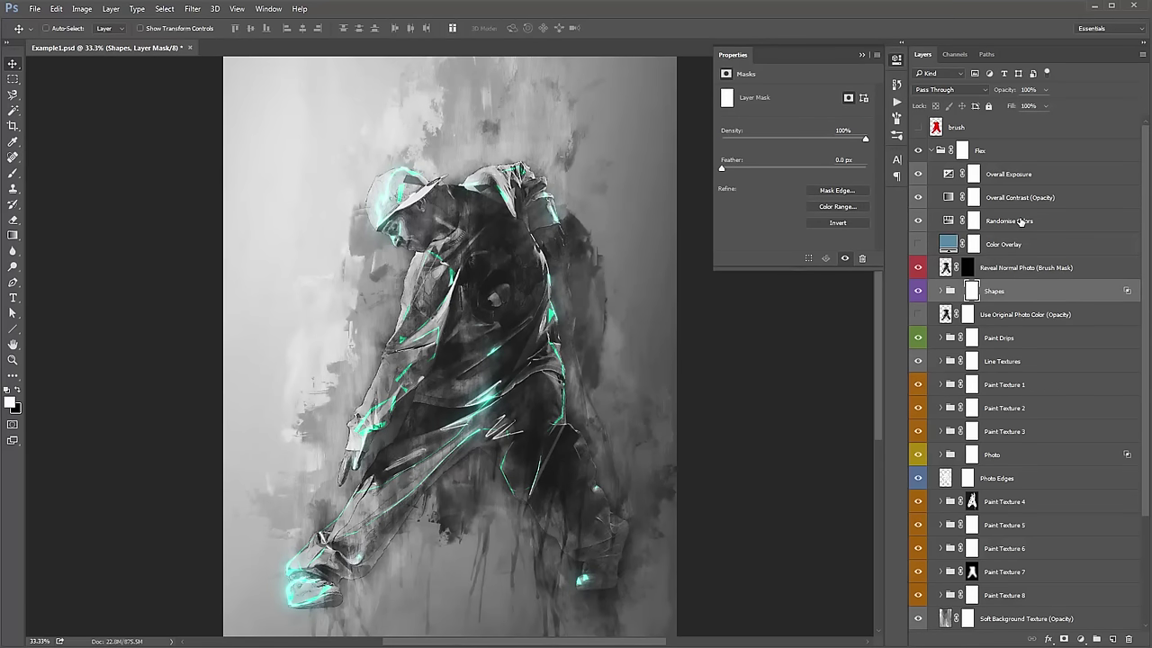
{"action": "left_click", "coordinate": [973, 220]}
{"action": "mouse_move", "coordinate": [796, 141]}
{"action": "left_mouse_down"}
{"action": "mouse_move", "coordinate": [833, 136]}
{"action": "mouse_move", "coordinate": [797, 140]}
{"action": "left_mouse_up"}
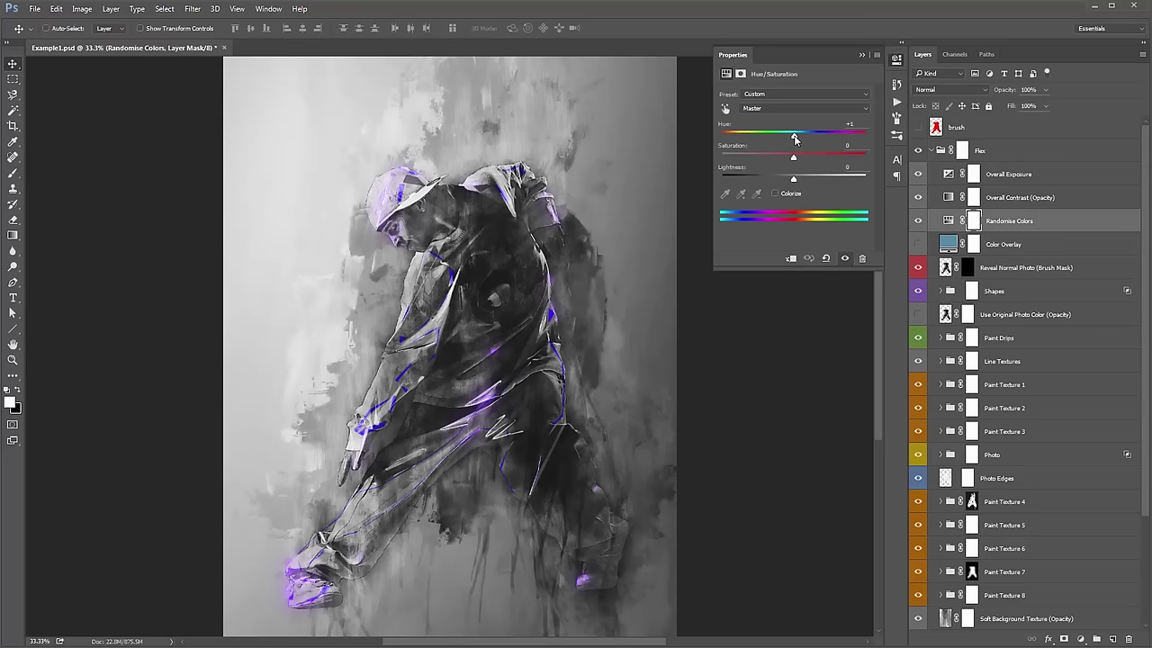
{"action": "left_click", "coordinate": [875, 48]}
Make the Color Overlay layer visible and view its tint on the artwork.
{"action": "left_click", "coordinate": [990, 243]}
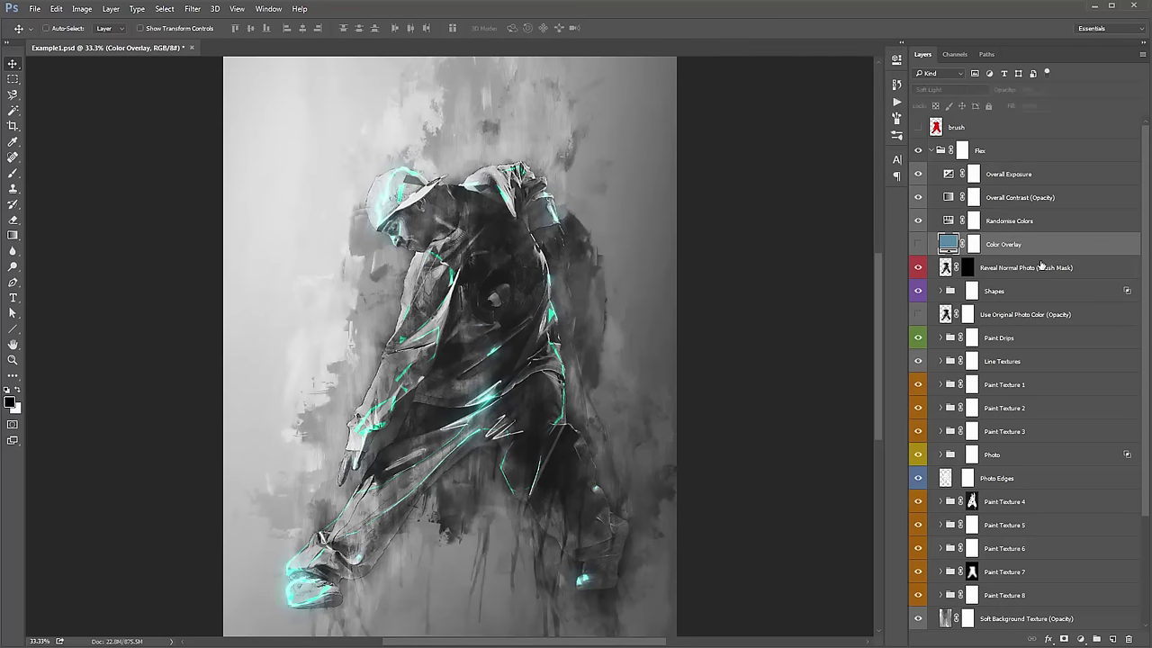
{"action": "left_click", "coordinate": [919, 243]}
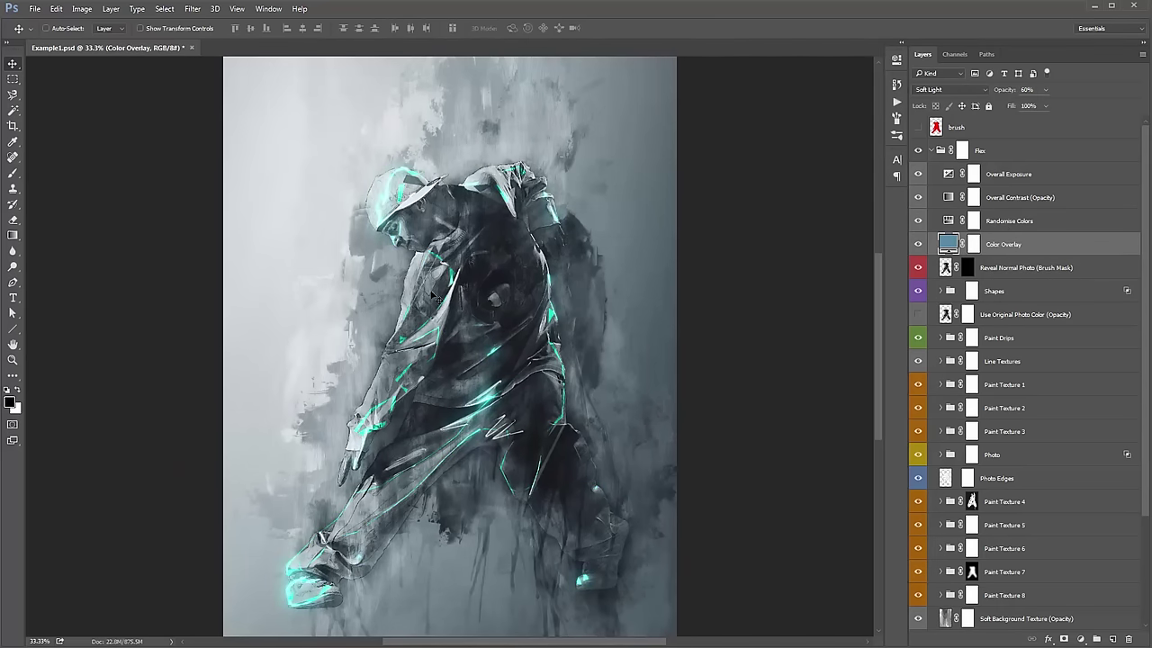
{"action": "scroll", "coordinate": [461, 290], "scroll_direction": "down", "scroll_amount": 1}
{"action": "scroll", "coordinate": [460, 290], "scroll_direction": "up", "scroll_amount": 2}
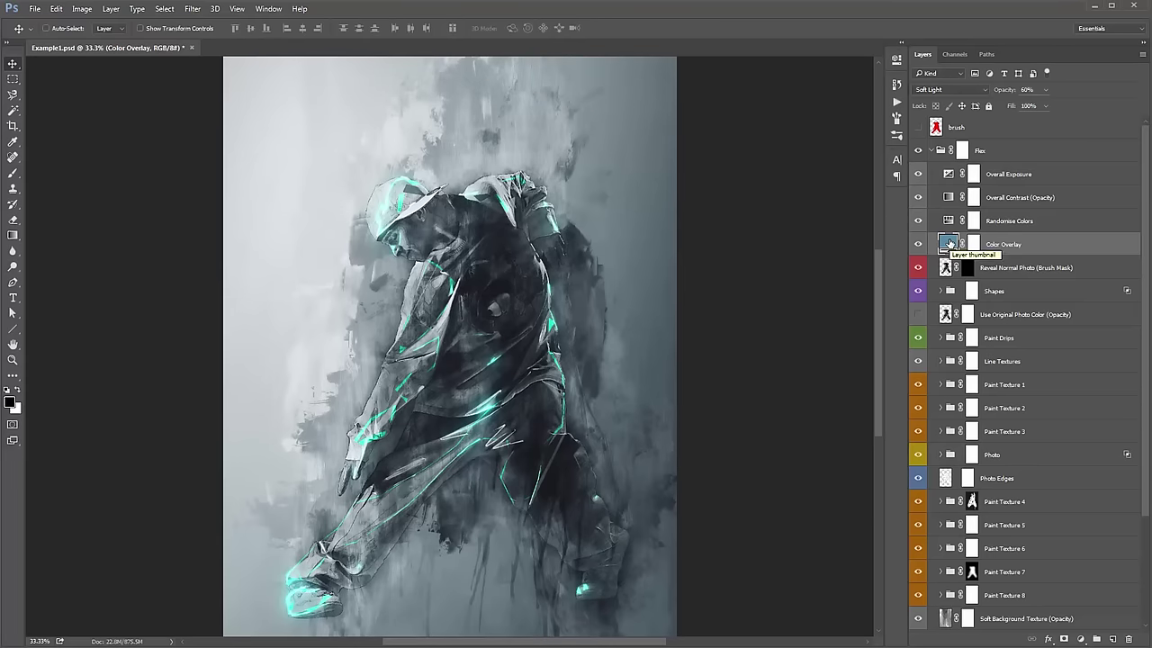
Try a yellow-green fill colour for the Color Overlay layer and cancel the colour change.
{"action": "double_click", "coordinate": [950, 243]}
{"action": "left_click_drag", "start_coordinate": [1139, 158], "coordinate": [1130, 188]}
{"action": "left_click", "coordinate": [1098, 94]}
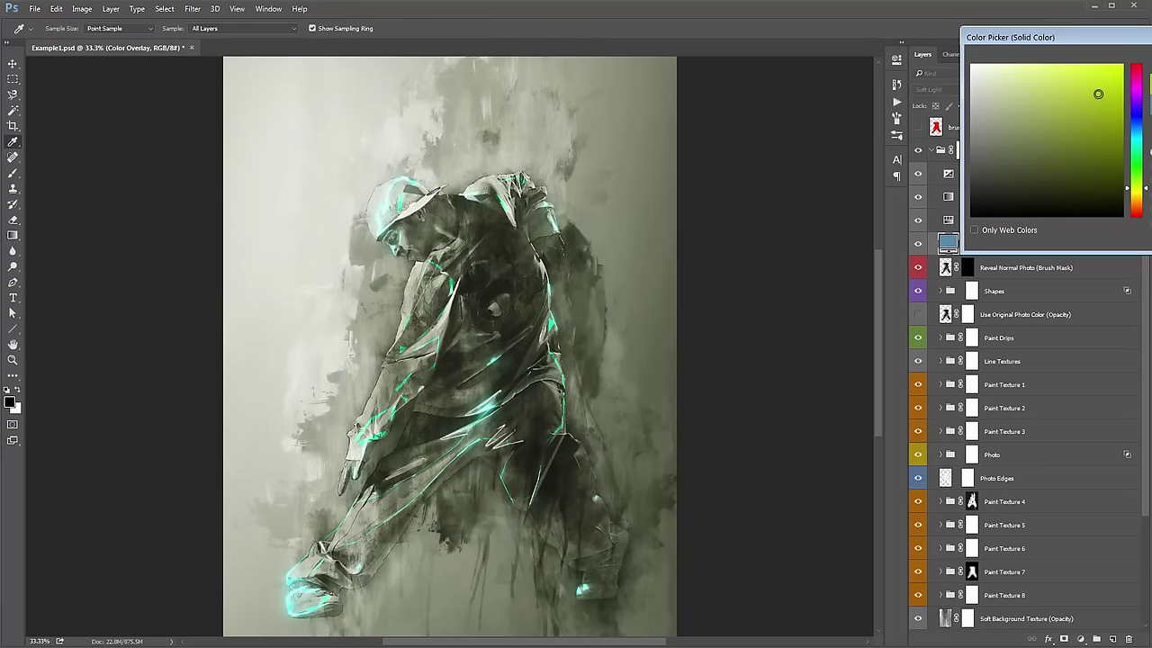
{"action": "left_click", "coordinate": [1028, 126]}
{"action": "key", "text": "Escape"}
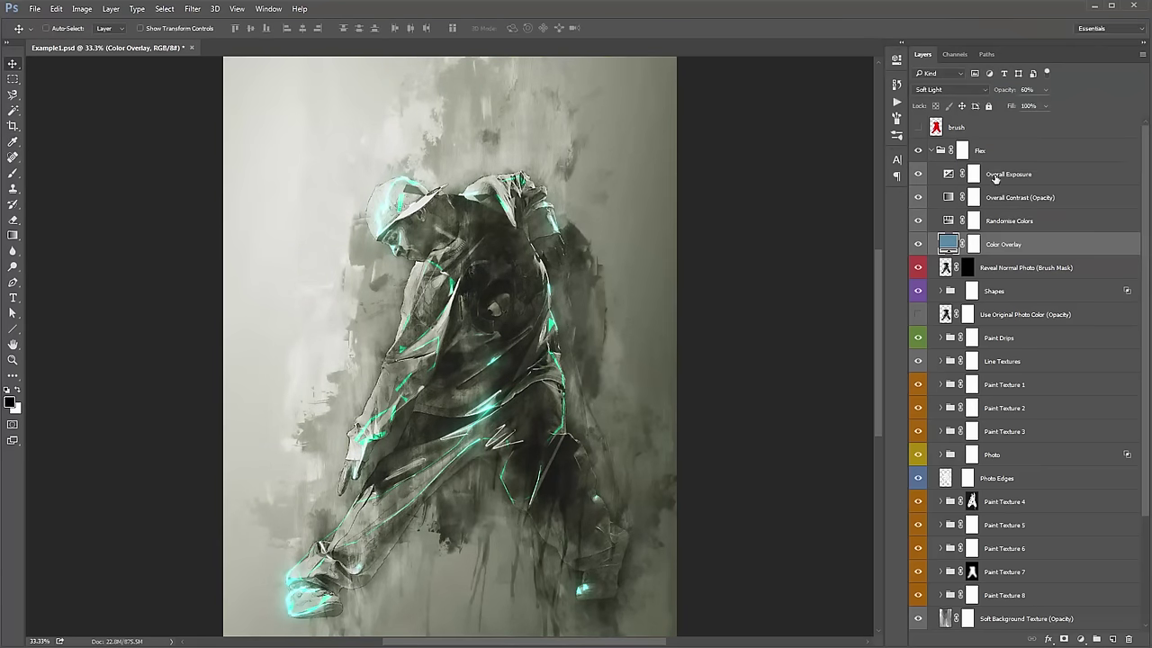
Select the mask of the Reveal Normal Photo (Brush Mask) layer and compare the artwork with the layer off and on.
{"action": "left_click", "coordinate": [986, 266]}
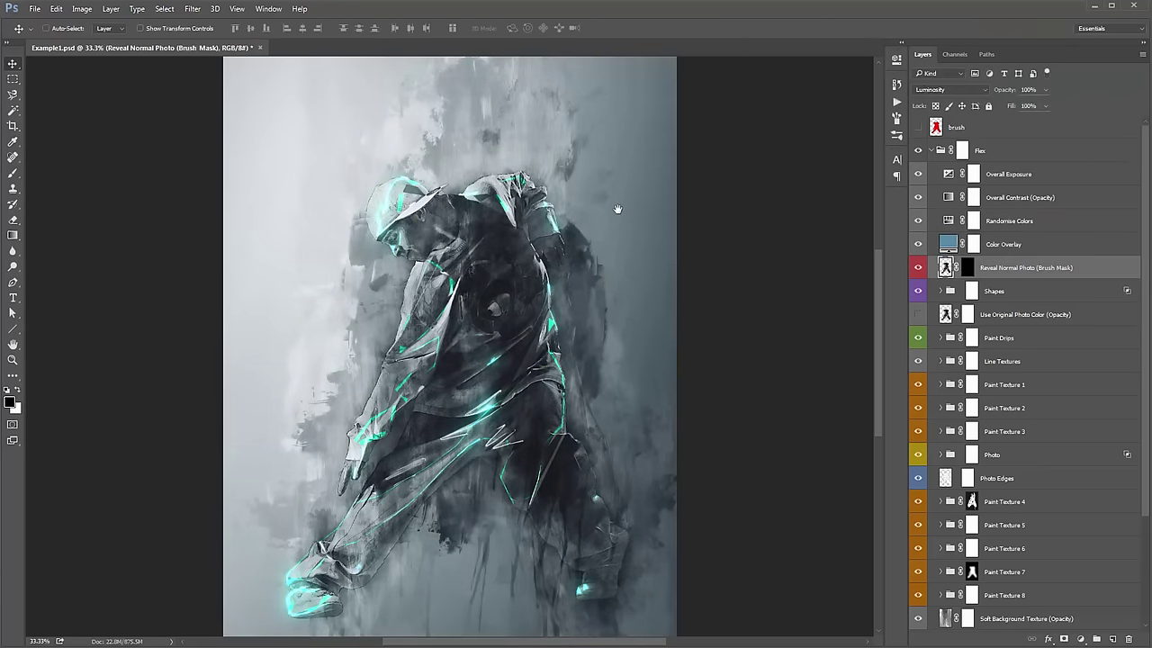
{"action": "left_click_drag", "start_coordinate": [617, 206], "coordinate": [651, 186]}
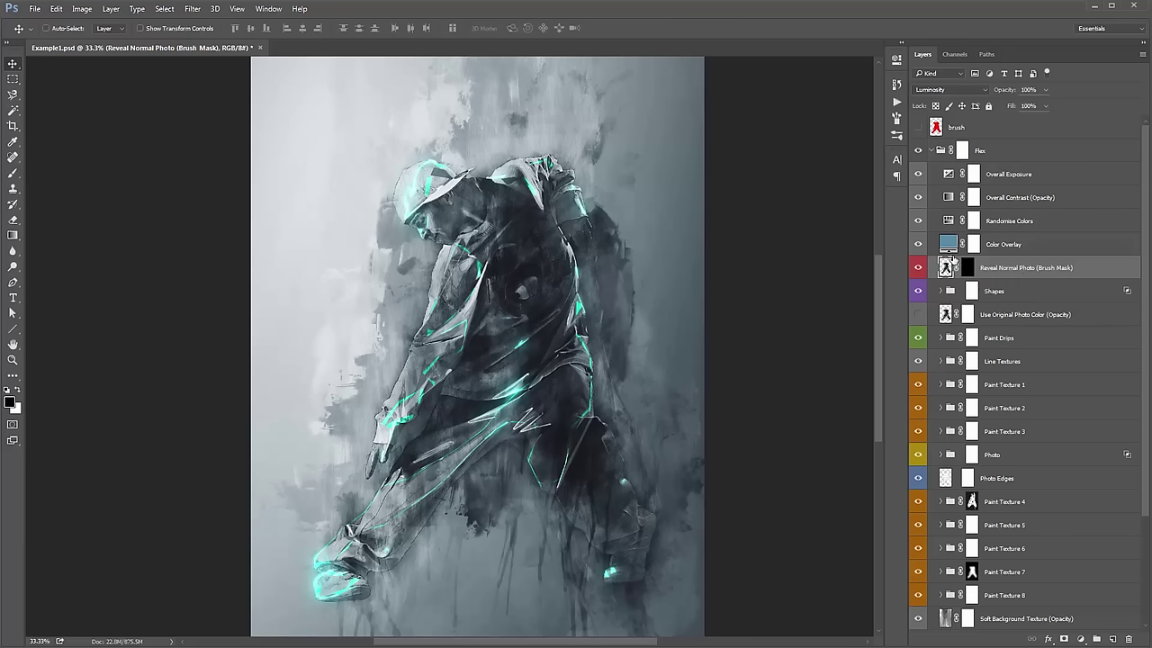
{"action": "left_click", "coordinate": [968, 268]}
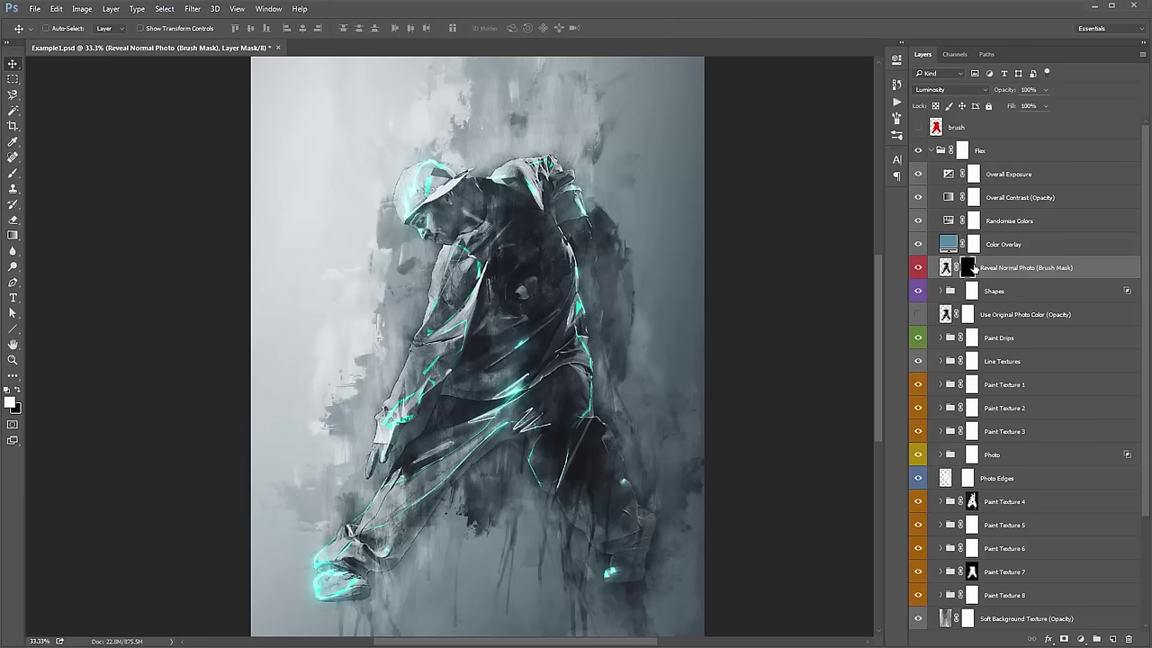
{"action": "left_click", "coordinate": [918, 268]}
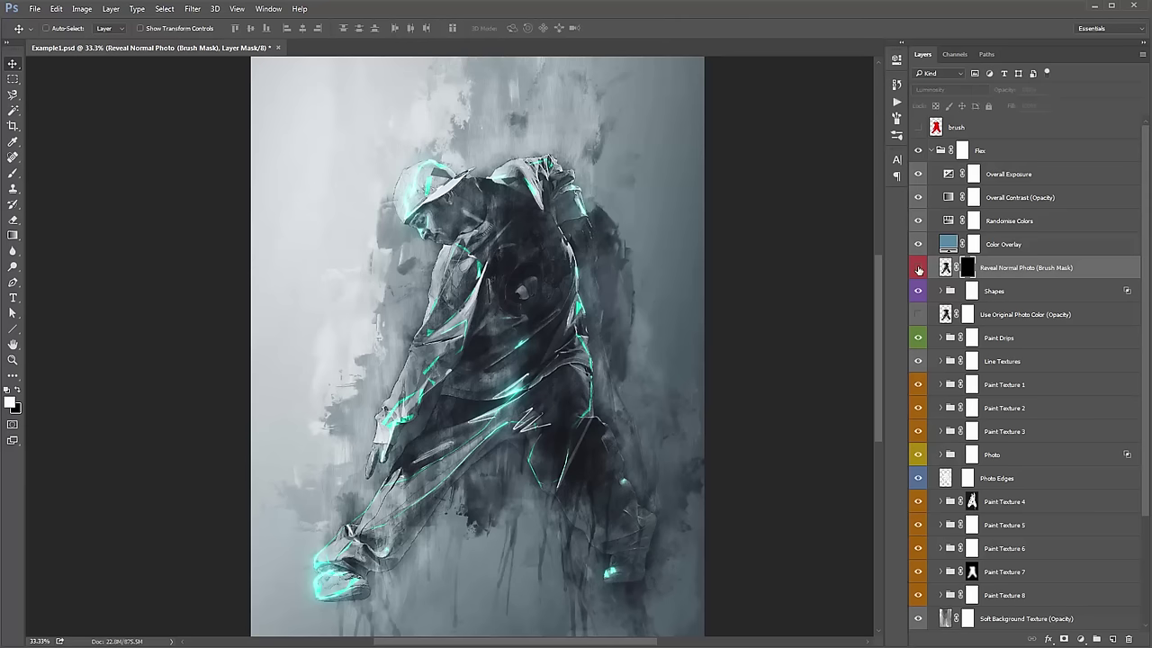
{"action": "left_click", "coordinate": [918, 268]}
Try inverting the Reveal Normal Photo mask to white, compare the layer off and on, and invert the mask back to black.
{"action": "key", "text": "b"}
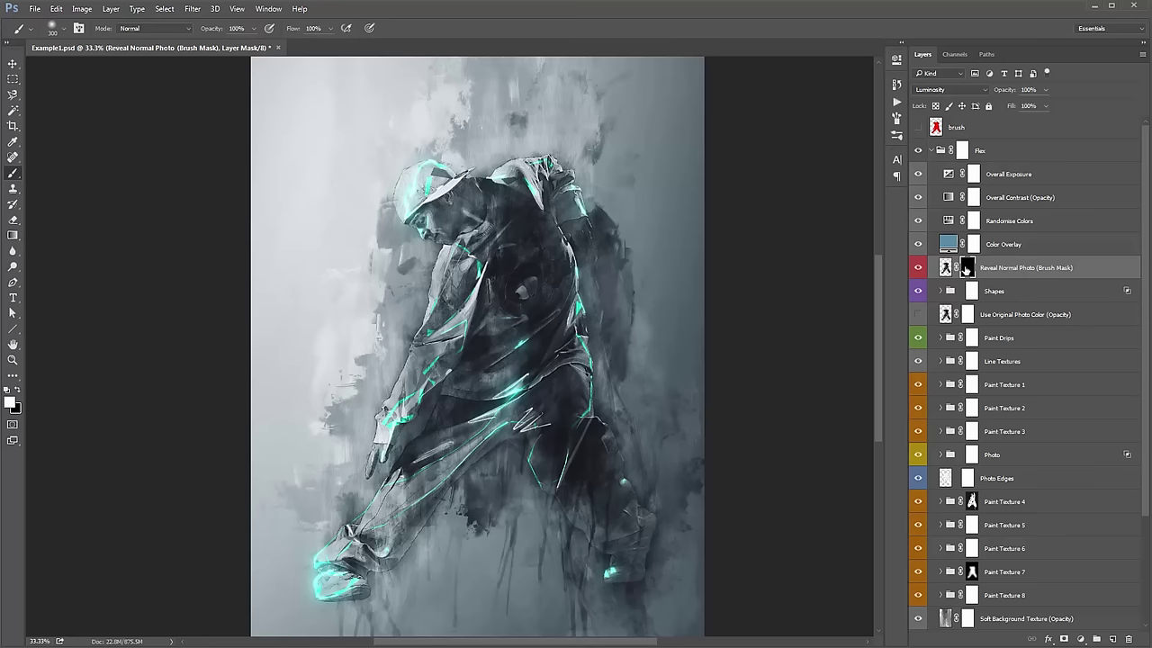
{"action": "key", "text": "ctrl+i"}
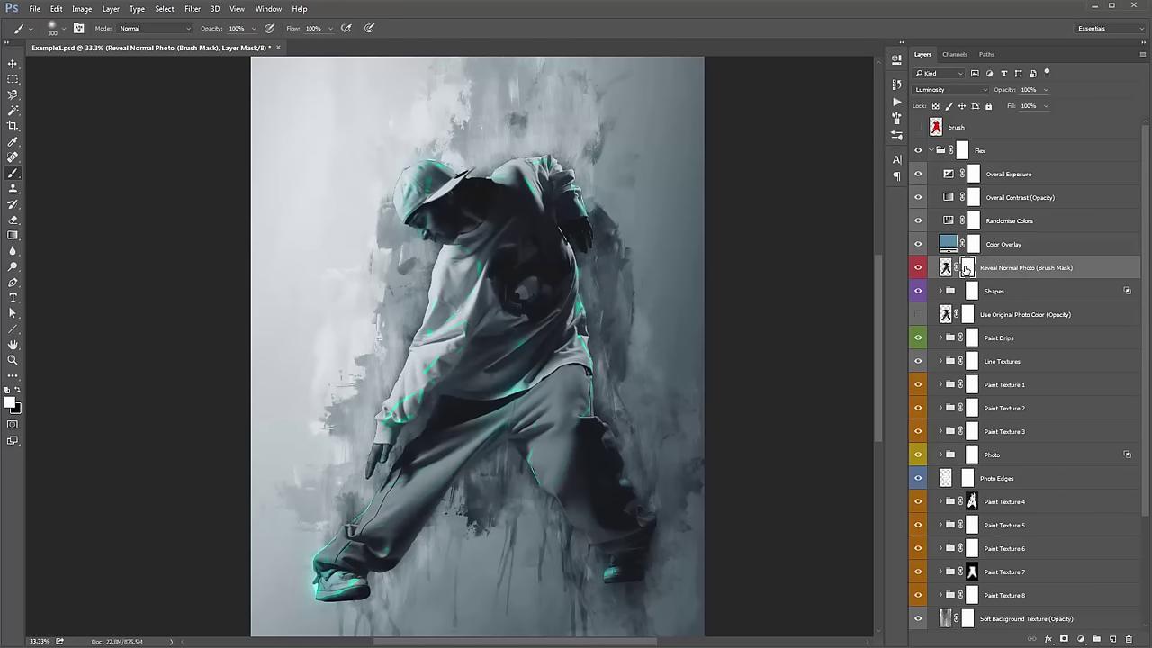
{"action": "left_click", "coordinate": [918, 268]}
{"action": "left_click", "coordinate": [918, 268]}
{"action": "key", "text": "v"}
{"action": "left_click_drag", "start_coordinate": [572, 243], "coordinate": [518, 200]}
{"action": "key", "text": "ctrl+z"}
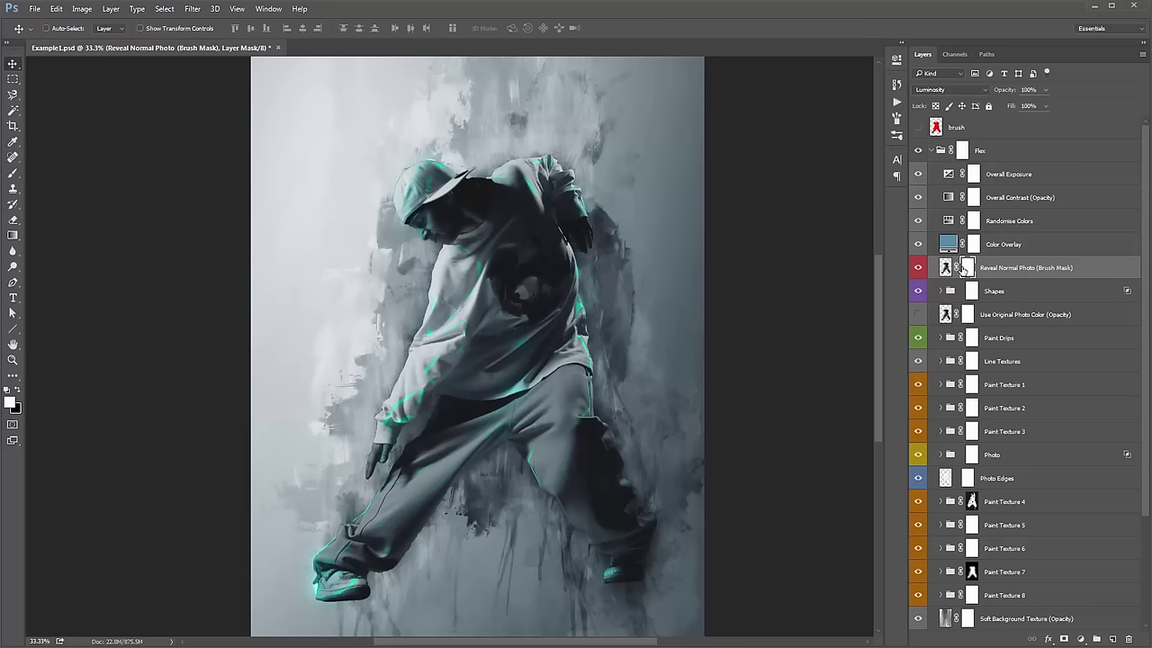
{"action": "key", "text": "ctrl+i"}
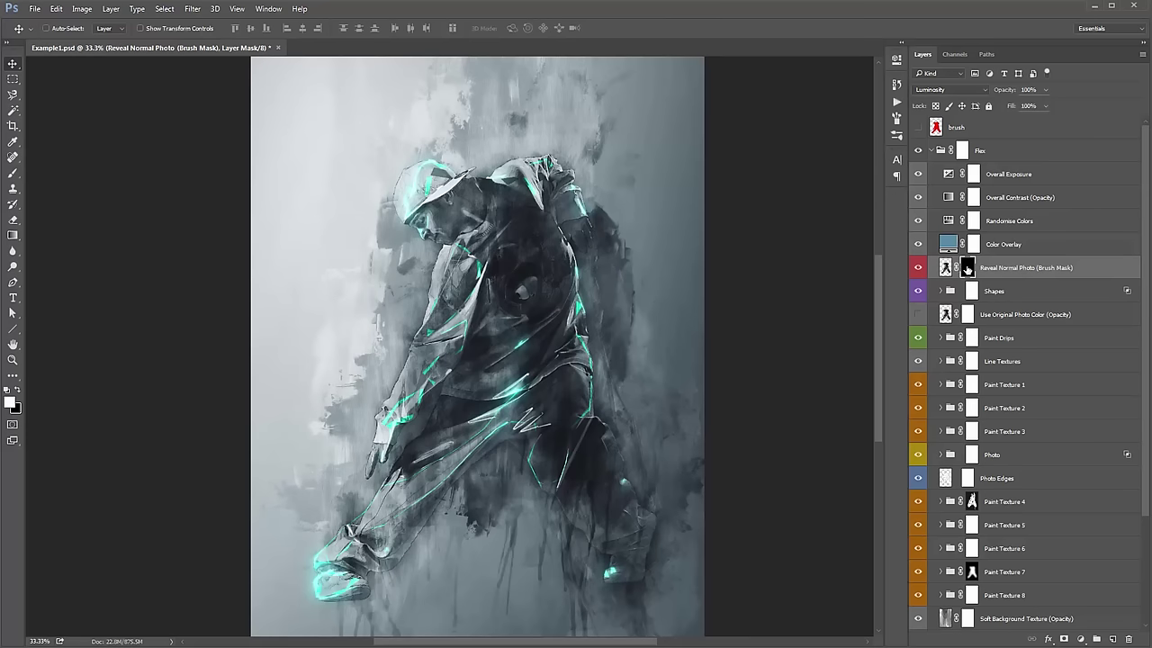
Try painting white with the Brush on the Reveal Normal Photo mask over the face and torso, and refill the mask with black.
{"action": "key", "text": "b"}
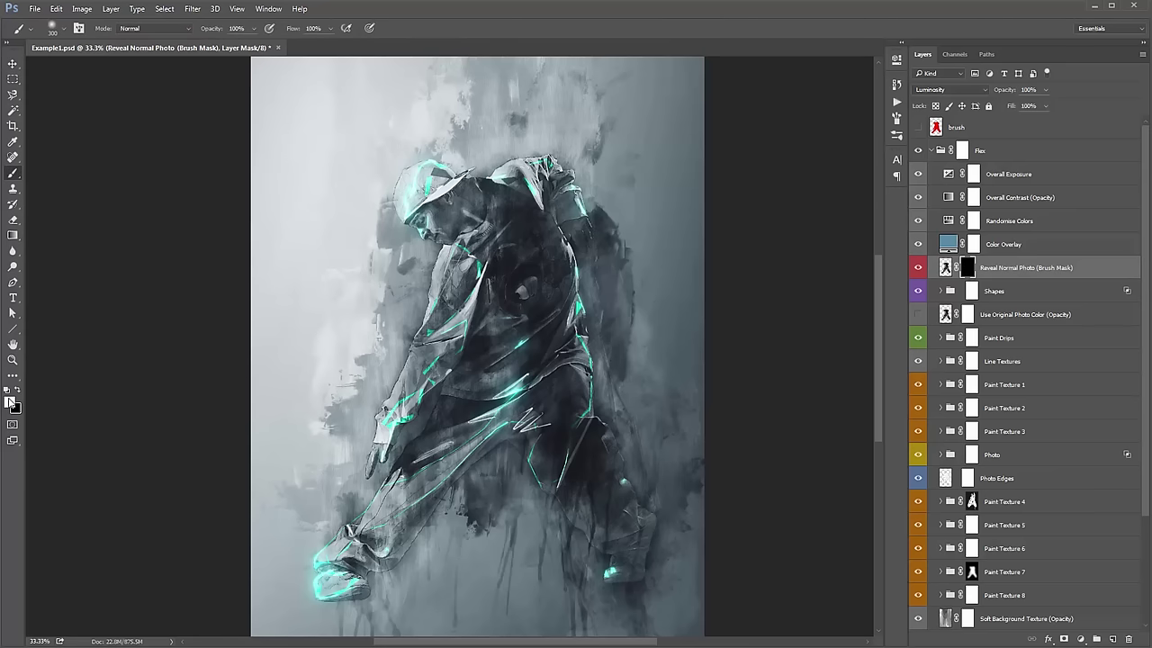
{"action": "mouse_move", "coordinate": [432, 216]}
{"action": "left_mouse_down"}
{"action": "mouse_move", "coordinate": [410, 256]}
{"action": "mouse_move", "coordinate": [486, 225]}
{"action": "mouse_move", "coordinate": [558, 225]}
{"action": "mouse_move", "coordinate": [450, 288]}
{"action": "mouse_move", "coordinate": [468, 307]}
{"action": "mouse_move", "coordinate": [585, 327]}
{"action": "mouse_move", "coordinate": [595, 369]}
{"action": "mouse_move", "coordinate": [529, 374]}
{"action": "mouse_move", "coordinate": [633, 349]}
{"action": "left_mouse_up"}
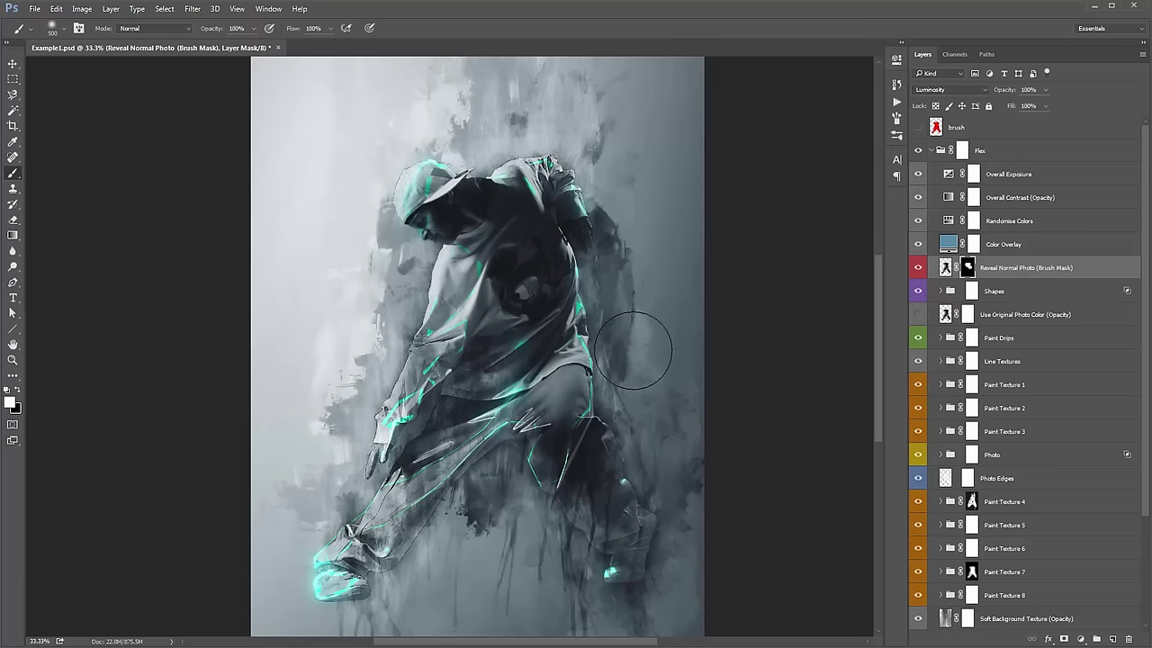
{"action": "key", "text": "ctrl+BackSpace"}
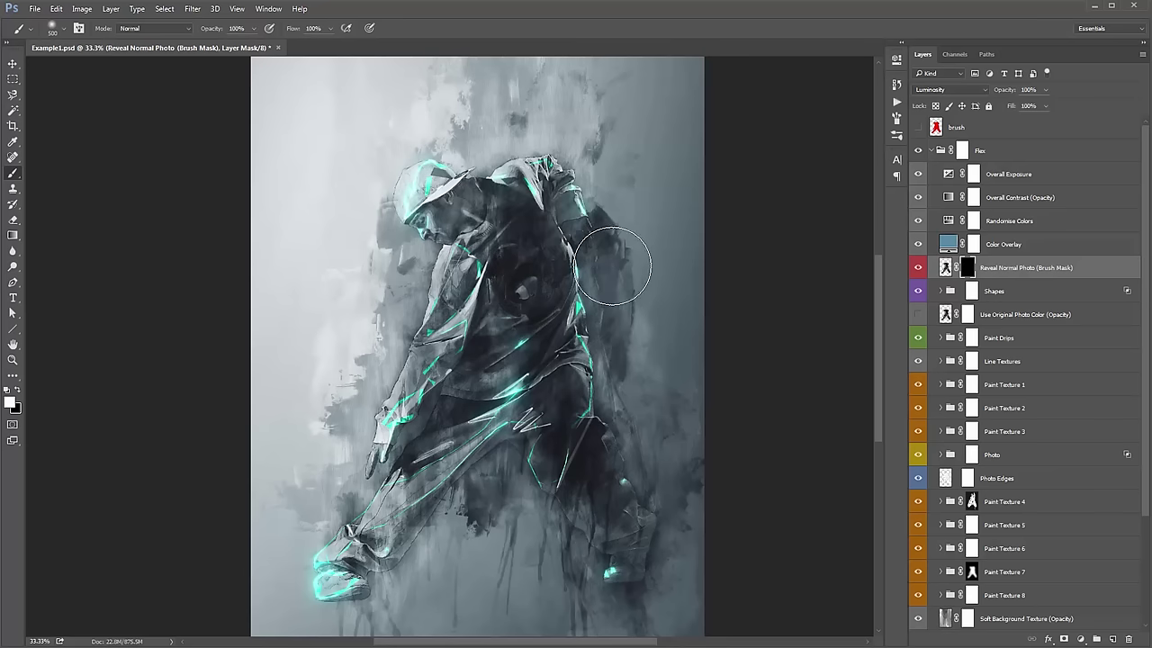
Try revealing the normal photo over the torso, arm and leg with white mask strokes, and undo the strokes.
{"action": "mouse_move", "coordinate": [468, 236]}
{"action": "left_mouse_down"}
{"action": "mouse_move", "coordinate": [436, 230]}
{"action": "mouse_move", "coordinate": [528, 245]}
{"action": "mouse_move", "coordinate": [540, 293]}
{"action": "mouse_move", "coordinate": [547, 286]}
{"action": "mouse_move", "coordinate": [539, 340]}
{"action": "left_mouse_up"}
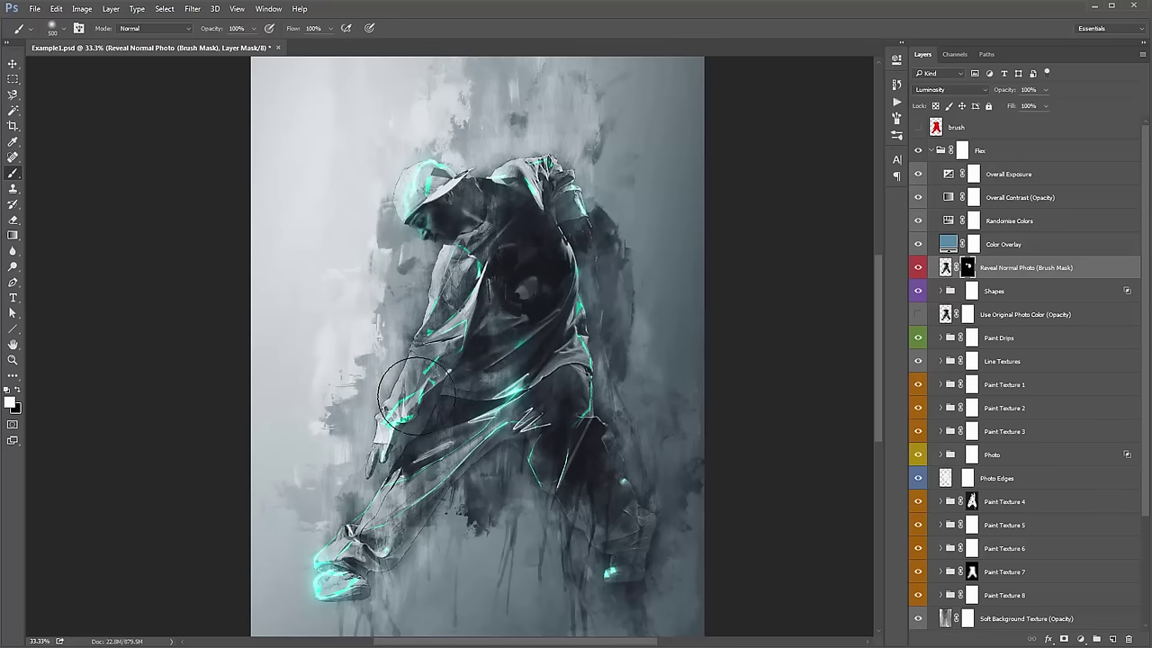
{"action": "mouse_move", "coordinate": [415, 396]}
{"action": "left_mouse_down"}
{"action": "mouse_move", "coordinate": [310, 457]}
{"action": "mouse_move", "coordinate": [379, 422]}
{"action": "mouse_move", "coordinate": [449, 349]}
{"action": "mouse_move", "coordinate": [463, 454]}
{"action": "mouse_move", "coordinate": [541, 459]}
{"action": "mouse_move", "coordinate": [597, 364]}
{"action": "mouse_move", "coordinate": [564, 528]}
{"action": "mouse_move", "coordinate": [610, 552]}
{"action": "mouse_move", "coordinate": [630, 512]}
{"action": "mouse_move", "coordinate": [738, 404]}
{"action": "left_mouse_up"}
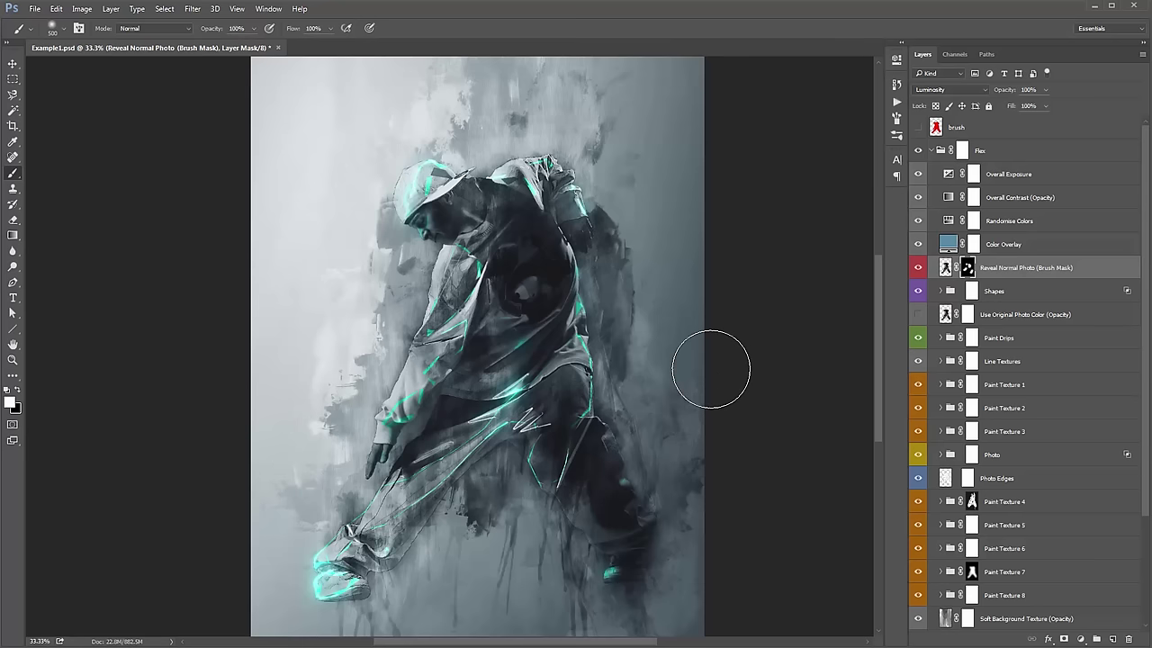
{"action": "key", "text": "ctrl+alt+z"}
{"action": "key", "text": "ctrl+alt+z"}
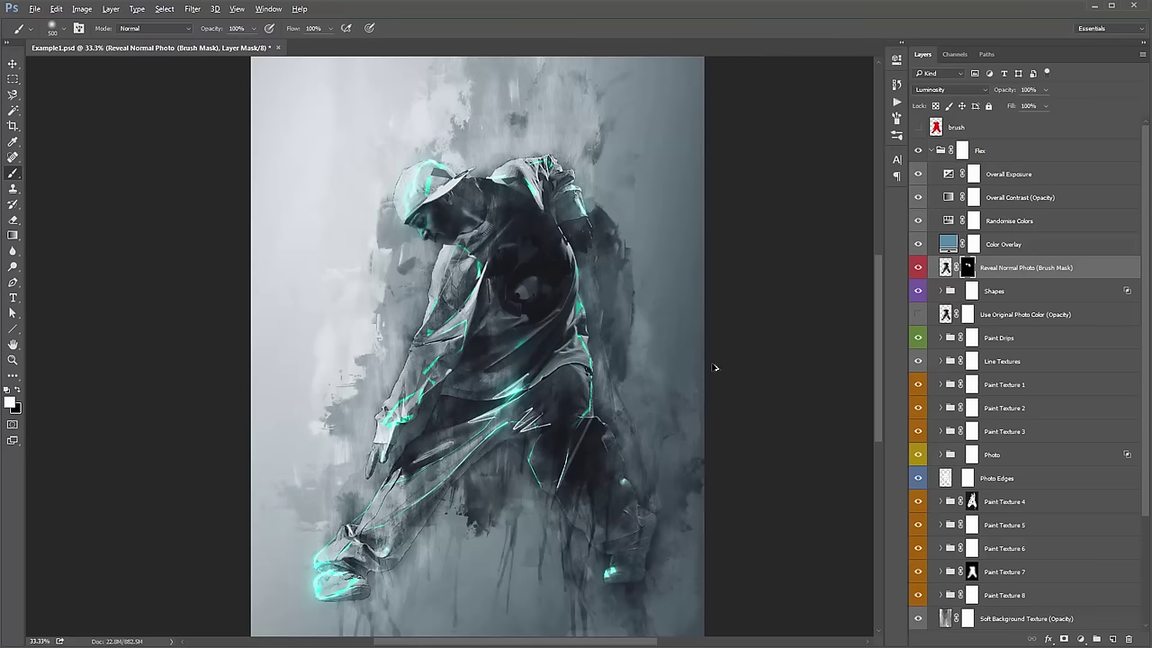
{"action": "key", "text": "ctrl+alt+z"}
{"action": "key", "text": "ctrl+alt+z"}
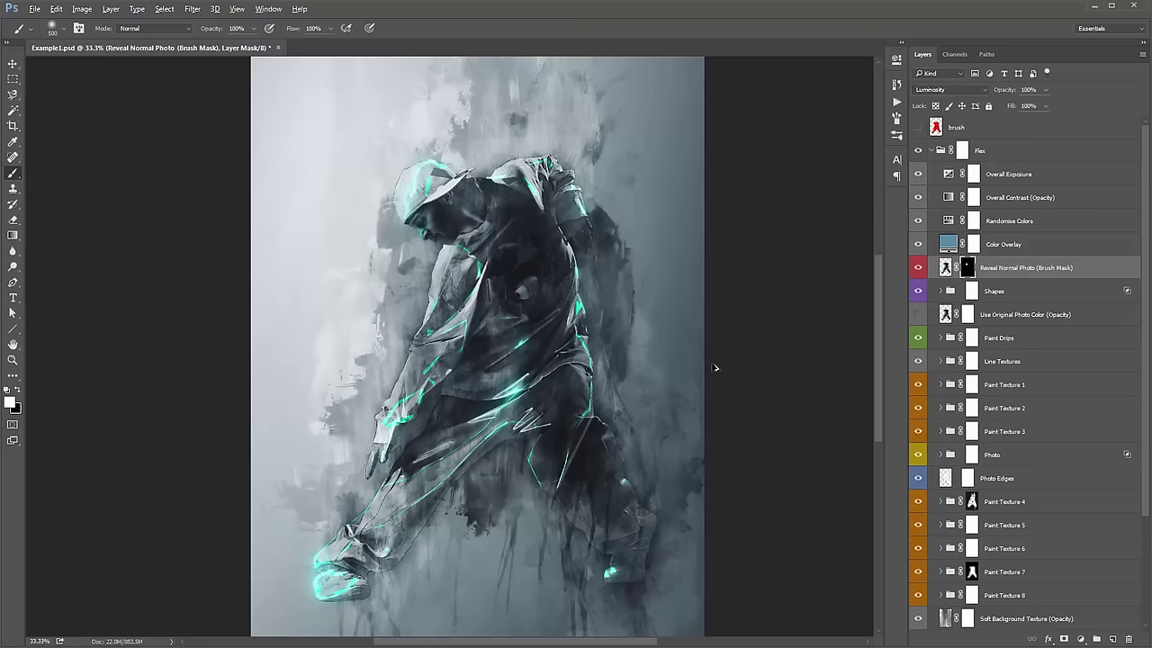
{"action": "key", "text": "ctrl+alt+z"}
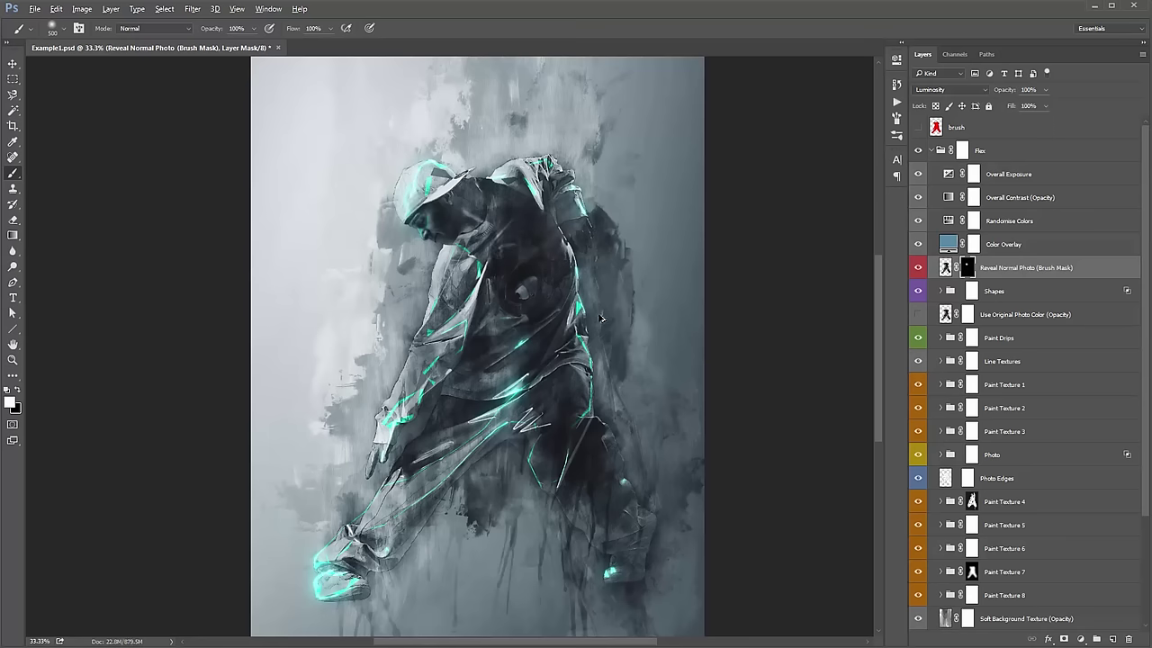
Try a single white dab on the mask over the face, undo it, and switch back to the Move tool.
{"action": "left_click", "coordinate": [424, 232]}
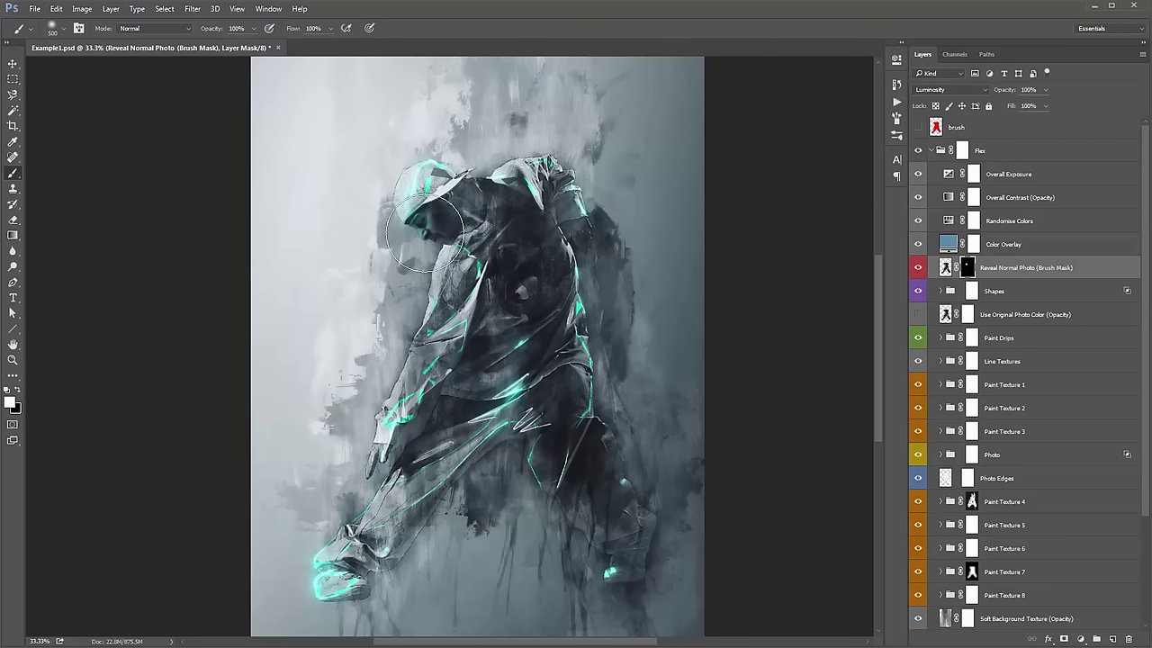
{"action": "key", "text": "ctrl+alt+z"}
{"action": "key", "text": "v"}
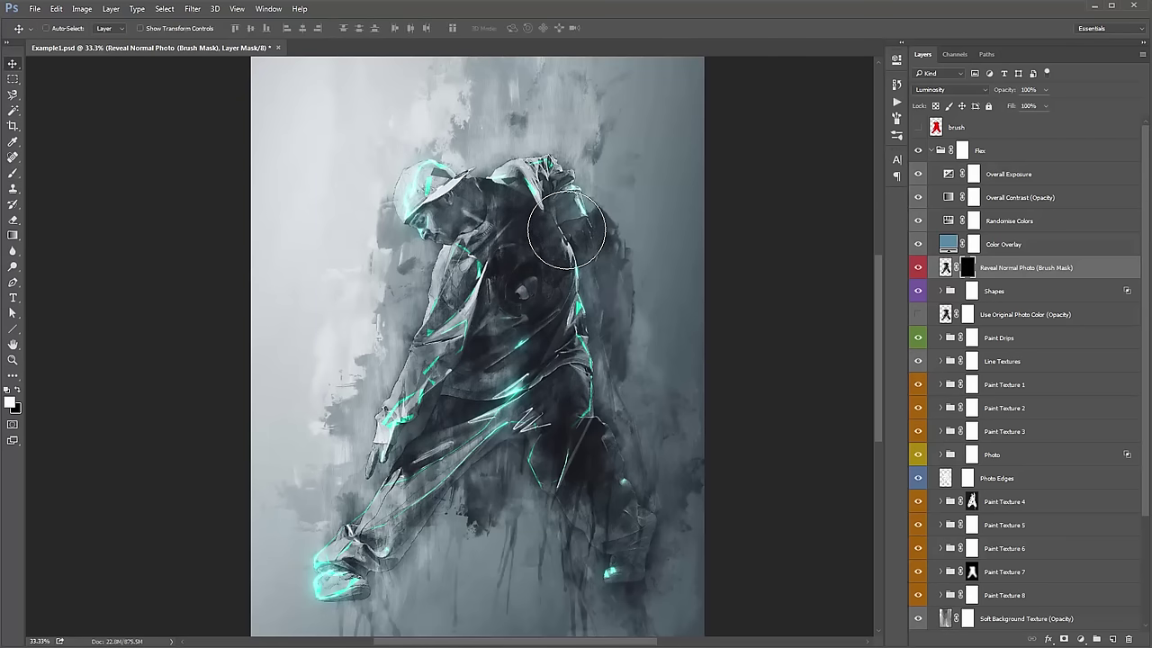
Compare the artwork with the Shapes group hidden and shown, and hide the Color Overlay layer.
{"action": "left_click", "coordinate": [1066, 293]}
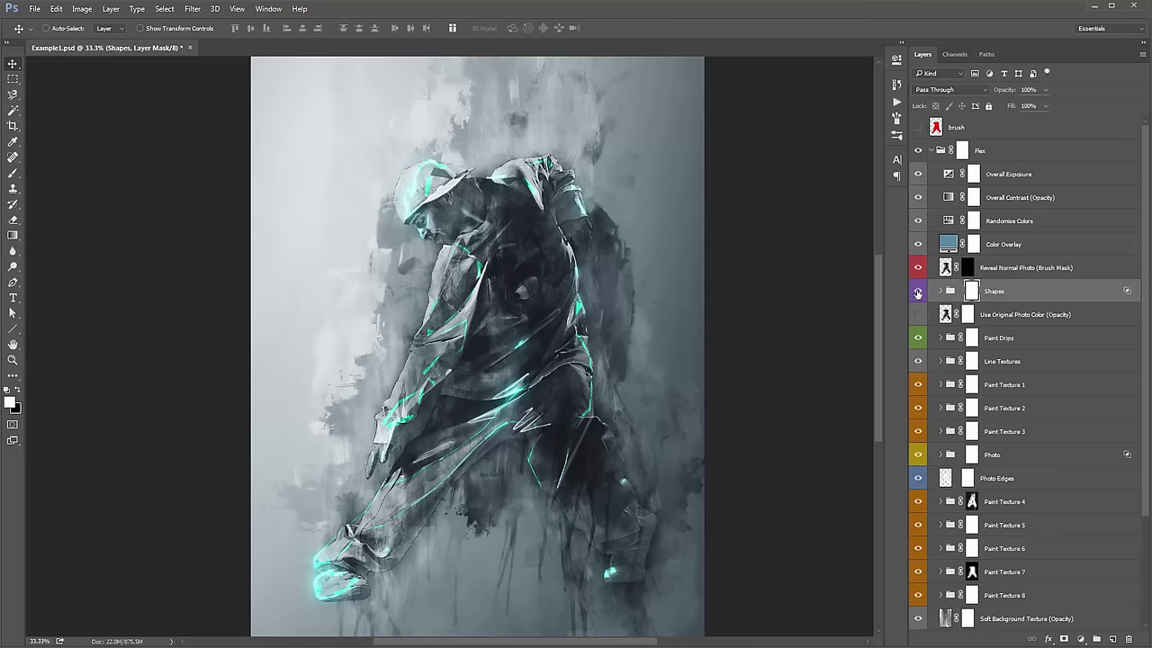
{"action": "left_click", "coordinate": [918, 292]}
{"action": "left_click", "coordinate": [918, 291]}
{"action": "left_click", "coordinate": [918, 292]}
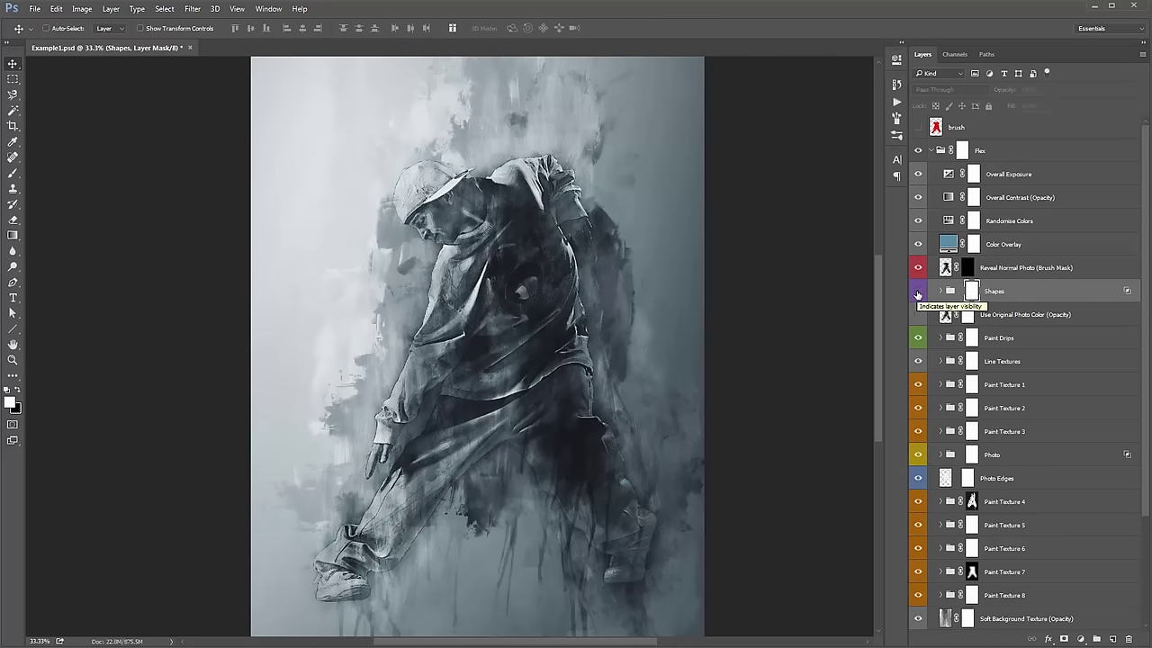
{"action": "left_click", "coordinate": [918, 244]}
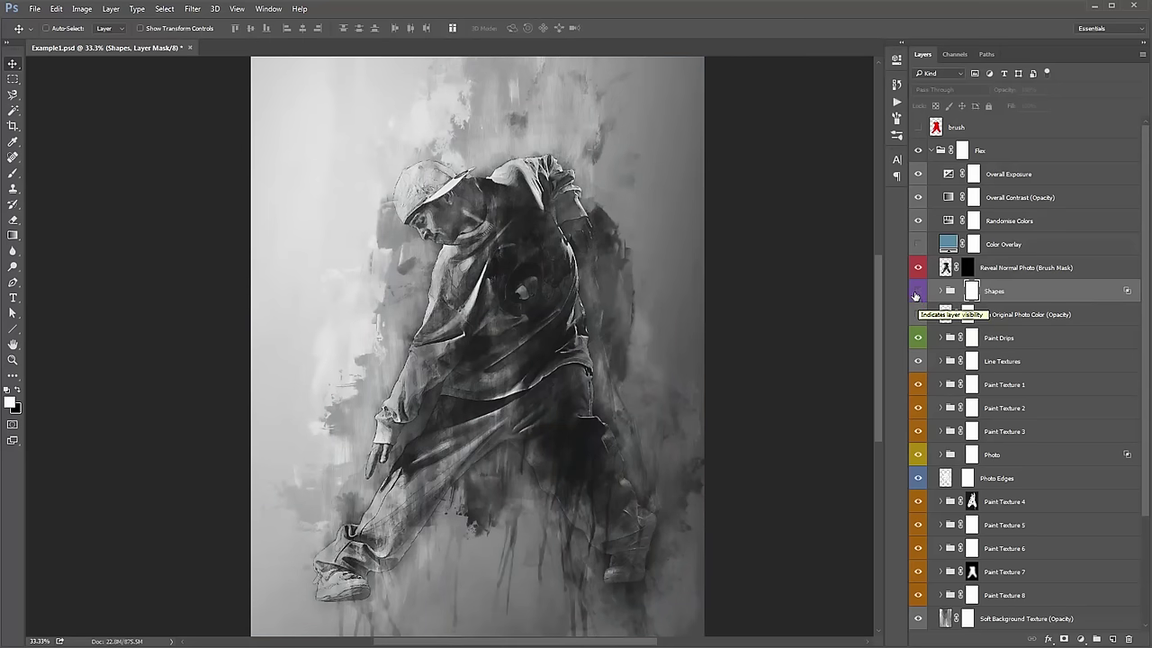
{"action": "left_click", "coordinate": [917, 294]}
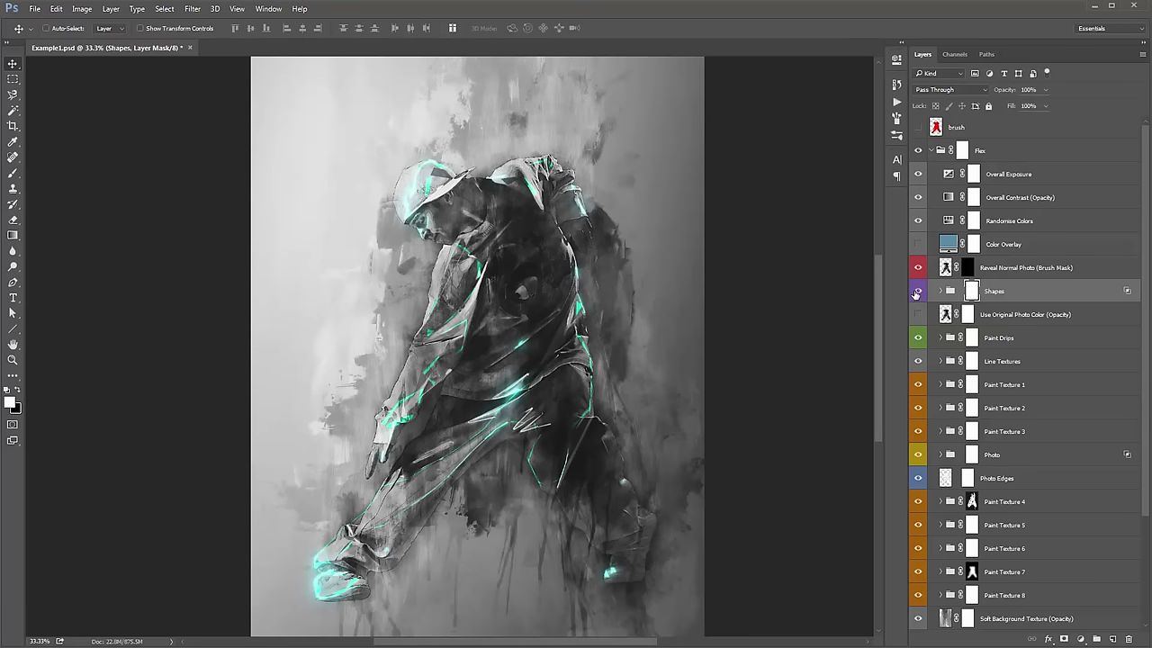
Target the Shapes group's layer mask with the Brush tool at size 175 and black as the foreground color.
{"action": "left_click", "coordinate": [974, 291]}
{"action": "left_click", "coordinate": [972, 291]}
{"action": "key", "text": "b"}
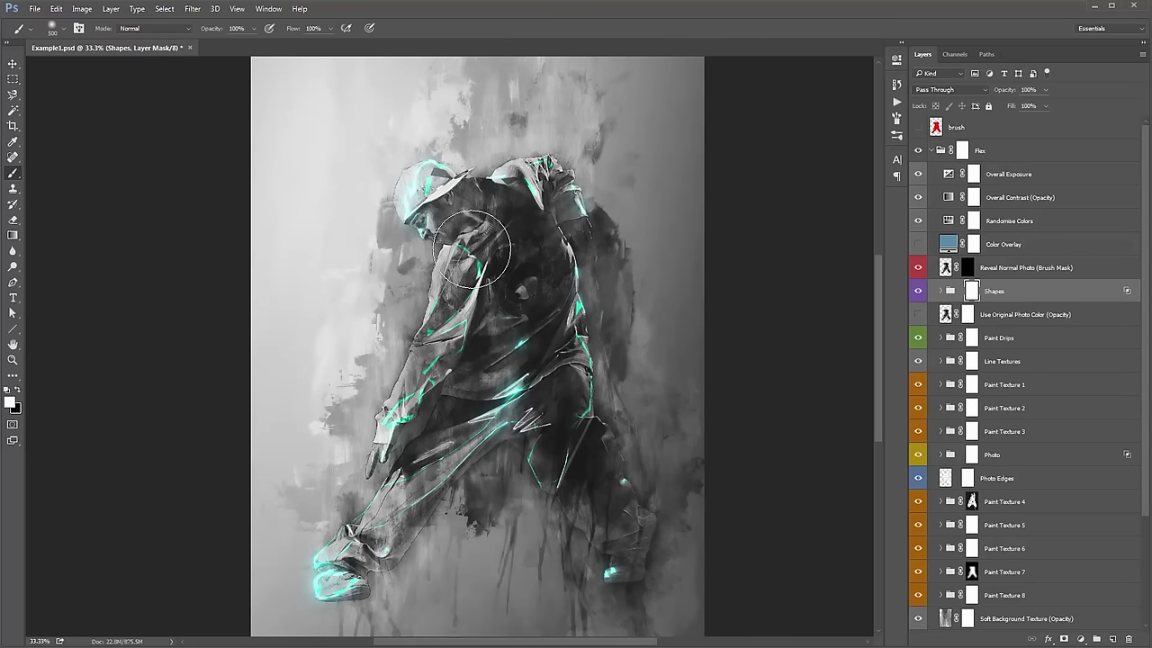
{"action": "key", "text": "bracketleft"}
{"action": "key", "text": "bracketleft"}
{"action": "key", "text": "bracketleft"}
{"action": "key", "text": "bracketleft"}
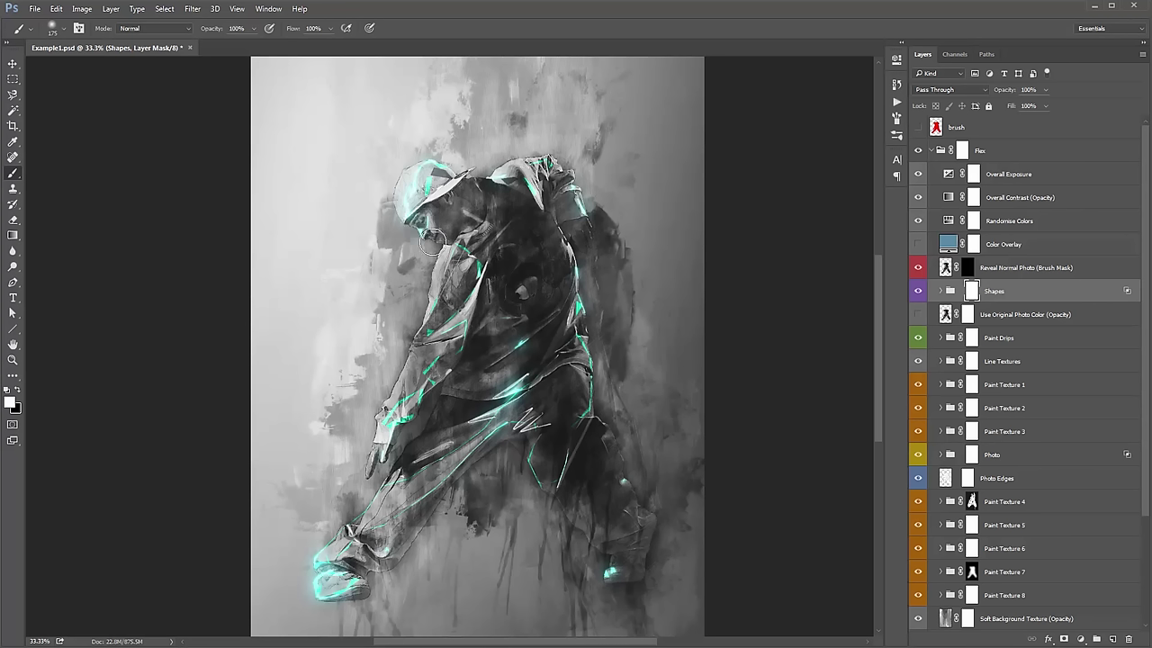
{"action": "left_click", "coordinate": [1017, 268]}
{"action": "left_click", "coordinate": [987, 292]}
{"action": "key", "text": "x"}
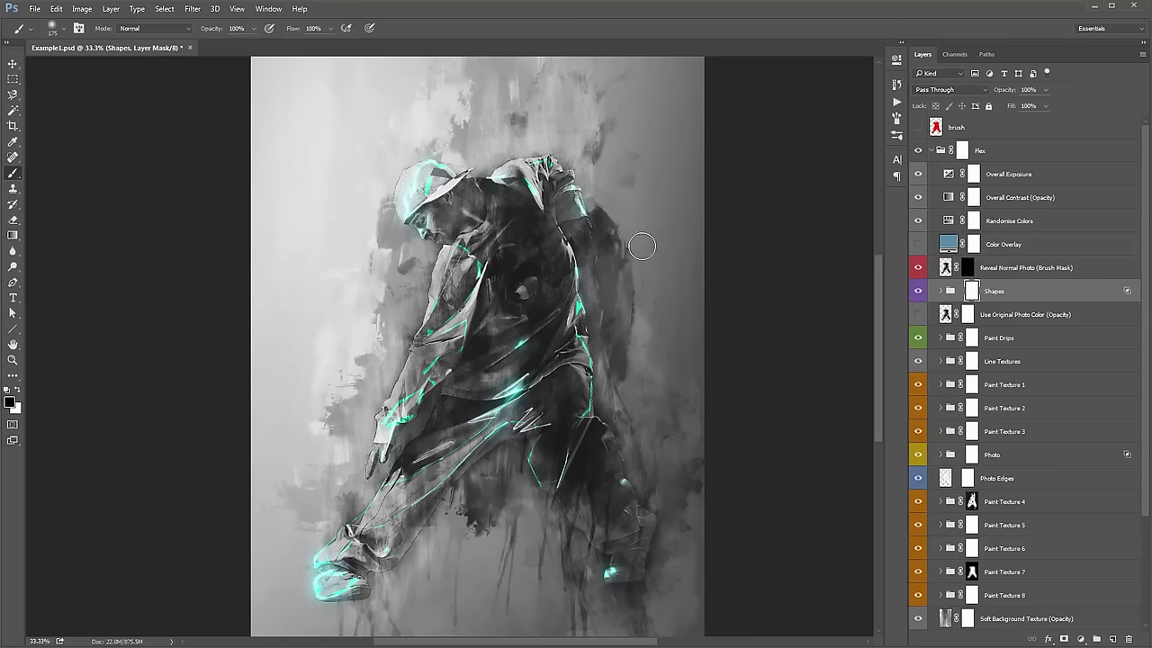
Compare the Shapes group off and on, try painting black on its mask over the face and torso, and refill the mask with white.
{"action": "left_click", "coordinate": [918, 292]}
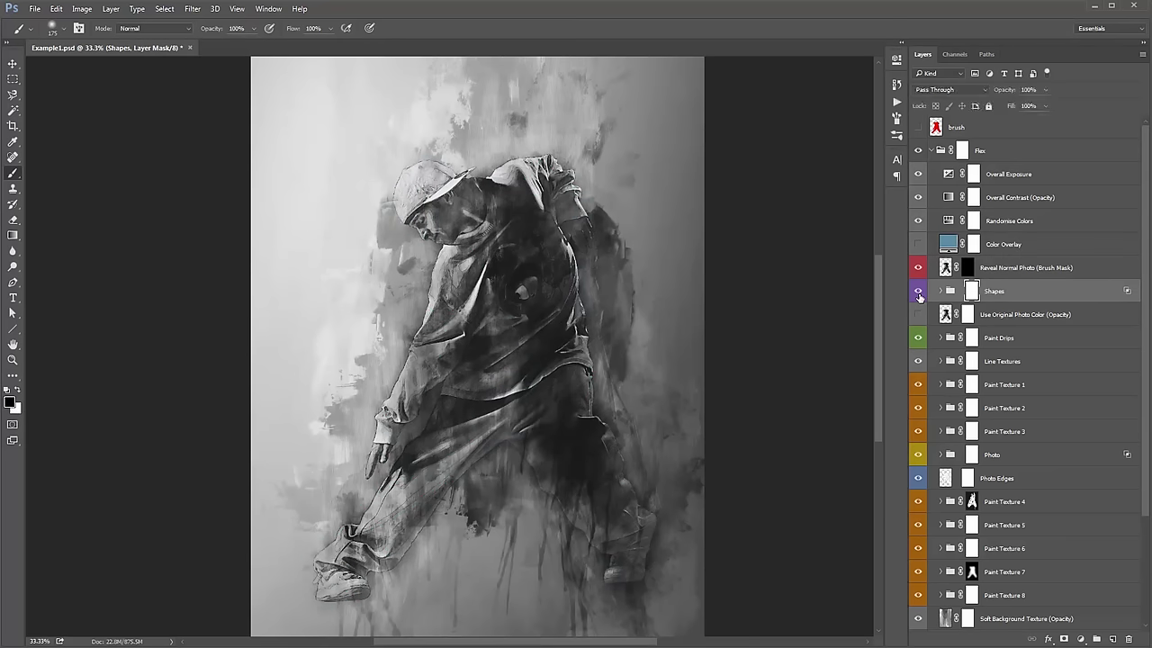
{"action": "left_click", "coordinate": [918, 291]}
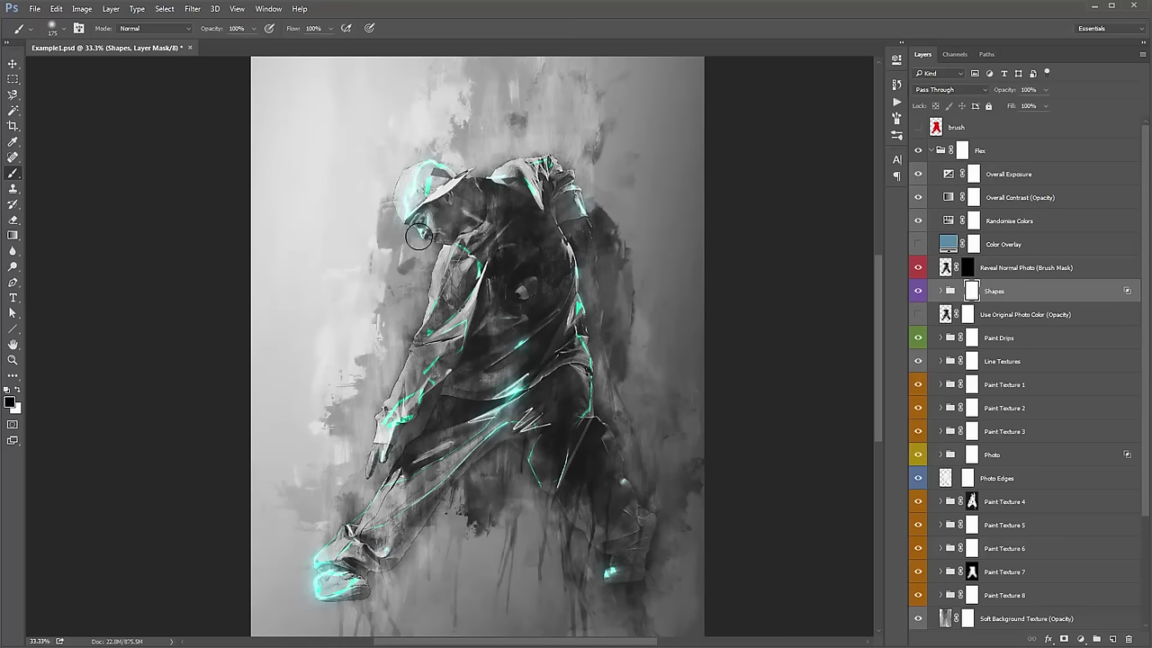
{"action": "mouse_move", "coordinate": [419, 235]}
{"action": "left_mouse_down"}
{"action": "mouse_move", "coordinate": [465, 171]}
{"action": "mouse_move", "coordinate": [488, 163]}
{"action": "mouse_move", "coordinate": [428, 160]}
{"action": "mouse_move", "coordinate": [626, 210]}
{"action": "mouse_move", "coordinate": [592, 246]}
{"action": "mouse_move", "coordinate": [422, 278]}
{"action": "mouse_move", "coordinate": [506, 313]}
{"action": "mouse_move", "coordinate": [560, 359]}
{"action": "mouse_move", "coordinate": [444, 406]}
{"action": "mouse_move", "coordinate": [512, 424]}
{"action": "mouse_move", "coordinate": [439, 375]}
{"action": "left_mouse_up"}
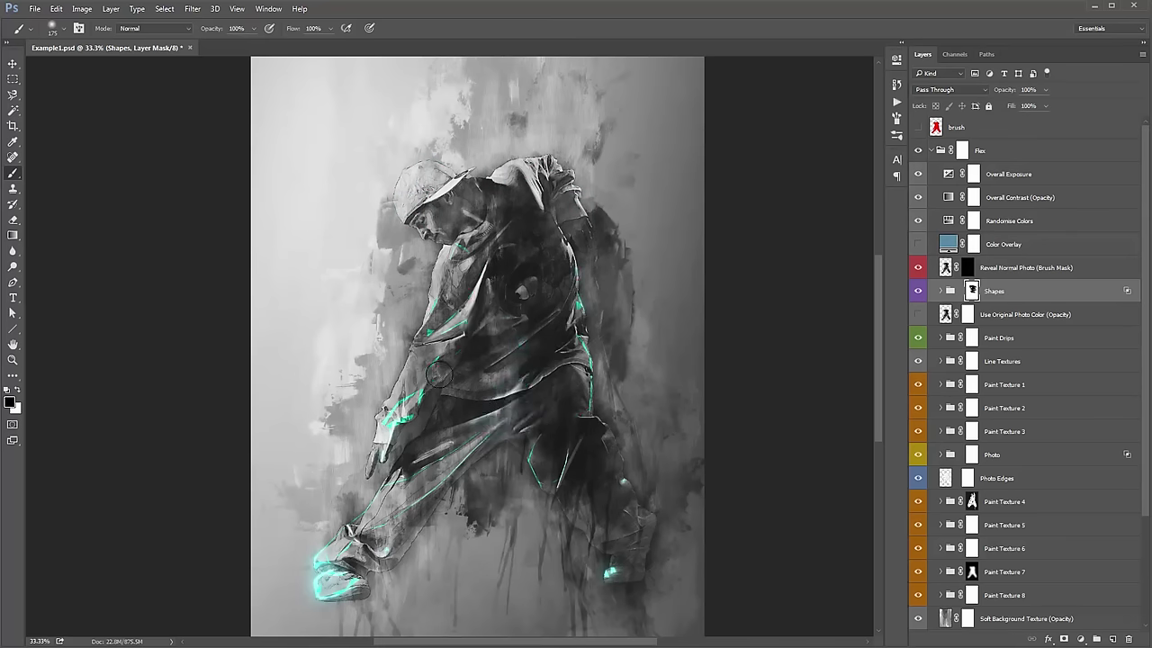
{"action": "key", "text": "ctrl+BackSpace"}
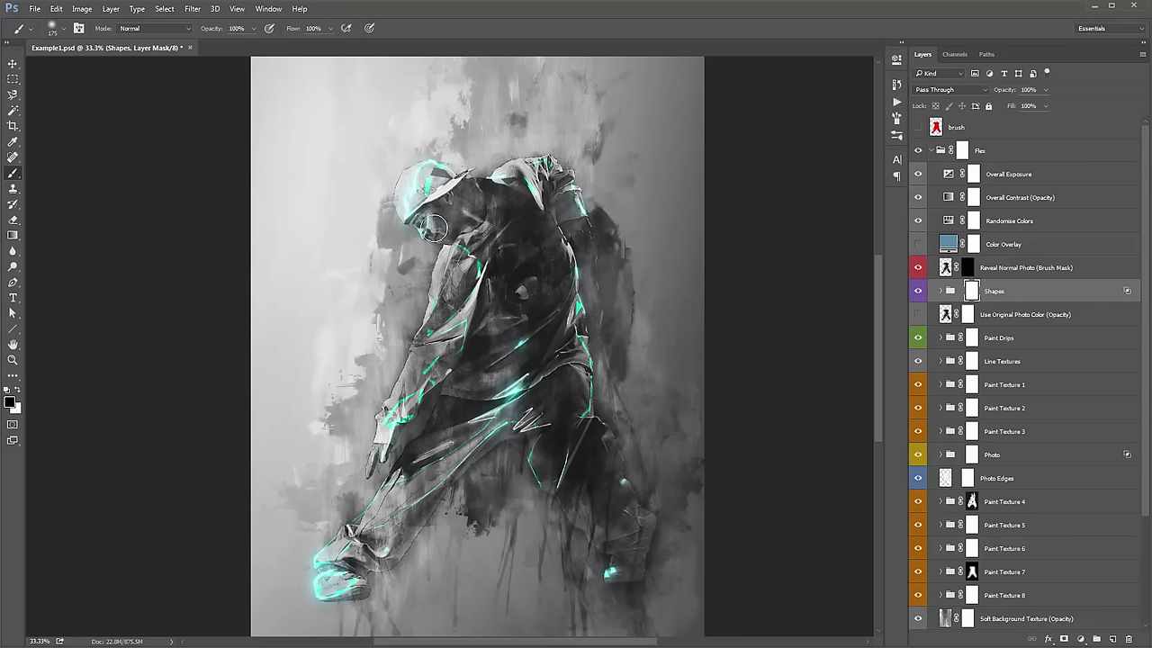
Paint black on the Shapes mask over the face only, and switch back to the Move tool.
{"action": "left_click_drag", "start_coordinate": [433, 228], "coordinate": [438, 228]}
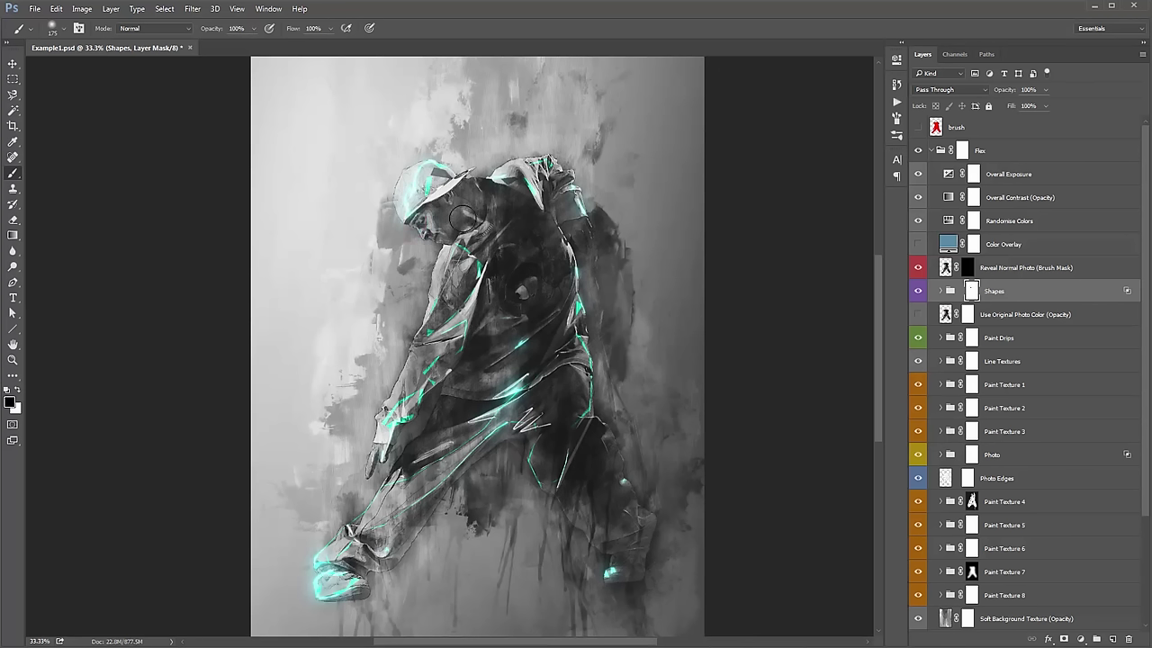
{"action": "key", "text": "v"}
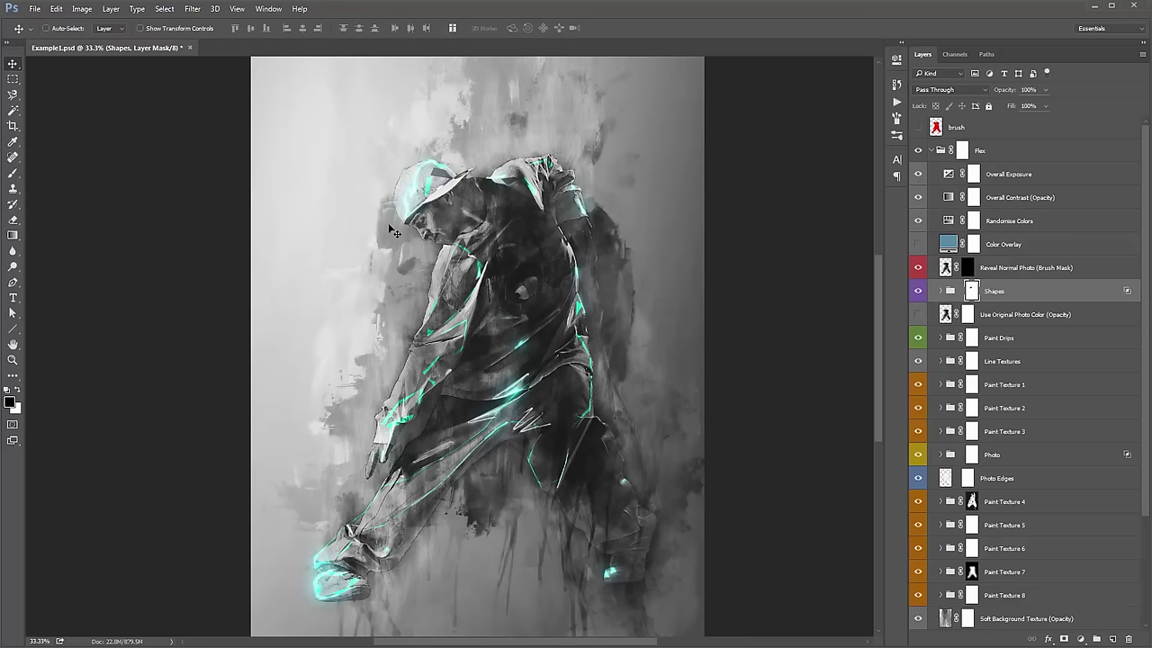
Expand the Shapes group and select all its layers from Change Shapes 1 Color to Shapes_4.
{"action": "left_click", "coordinate": [1055, 297]}
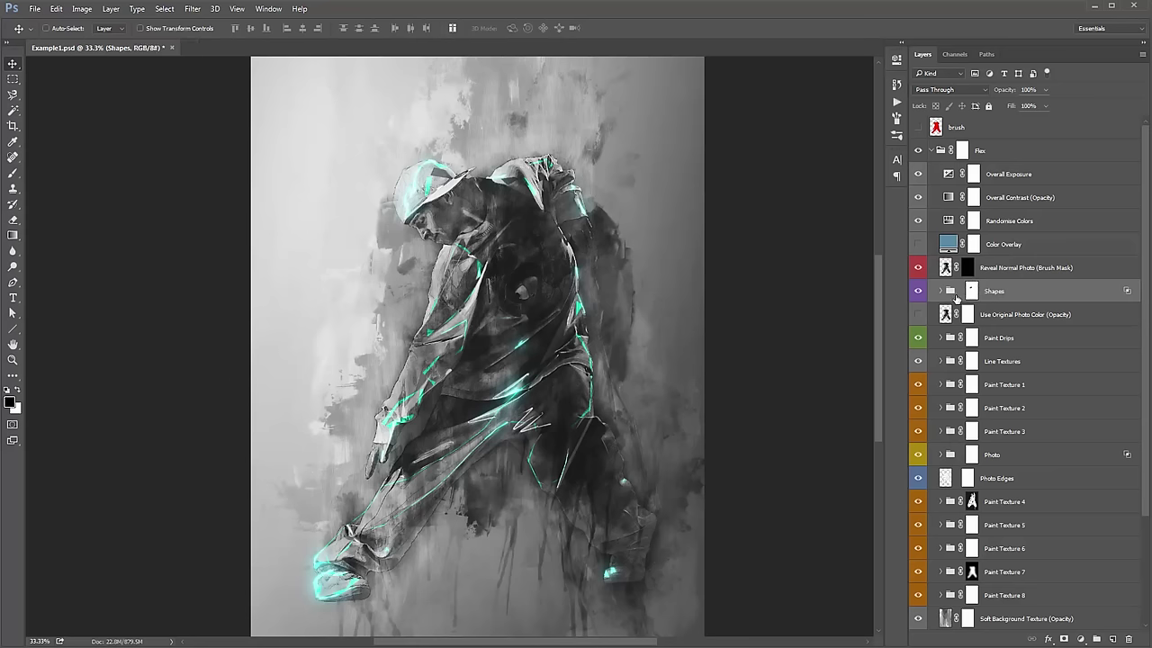
{"action": "left_click", "coordinate": [940, 291]}
{"action": "scroll", "coordinate": [1035, 270], "scroll_direction": "down", "scroll_amount": 1}
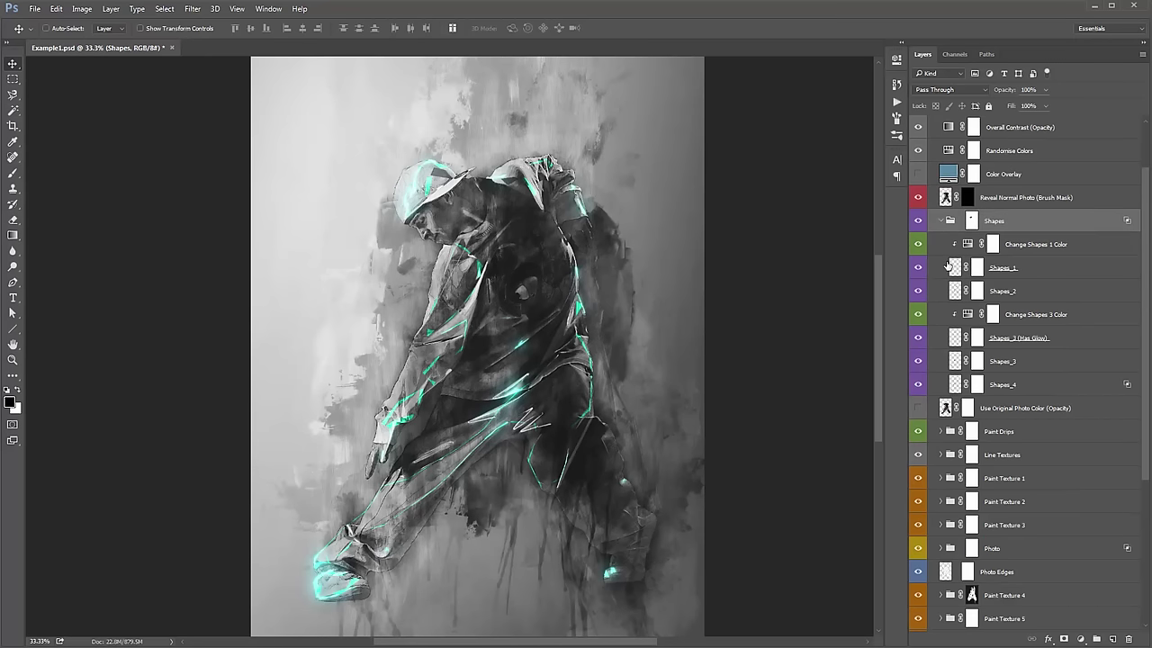
{"action": "left_click", "coordinate": [1035, 244]}
{"action": "left_click", "coordinate": [1035, 387], "text": "shift"}
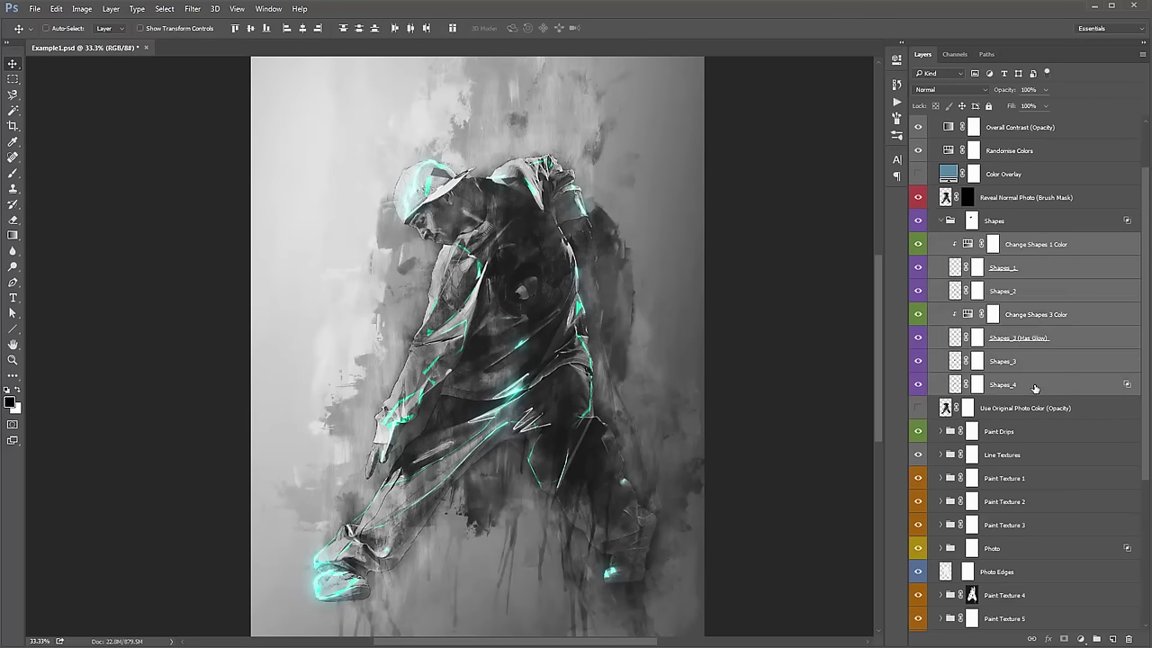
Look through the Shapes_1, Shapes_2, Shapes_3 (Has Glow), Shapes_3 and Shapes_4 layers one by one.
{"action": "left_click", "coordinate": [1042, 274]}
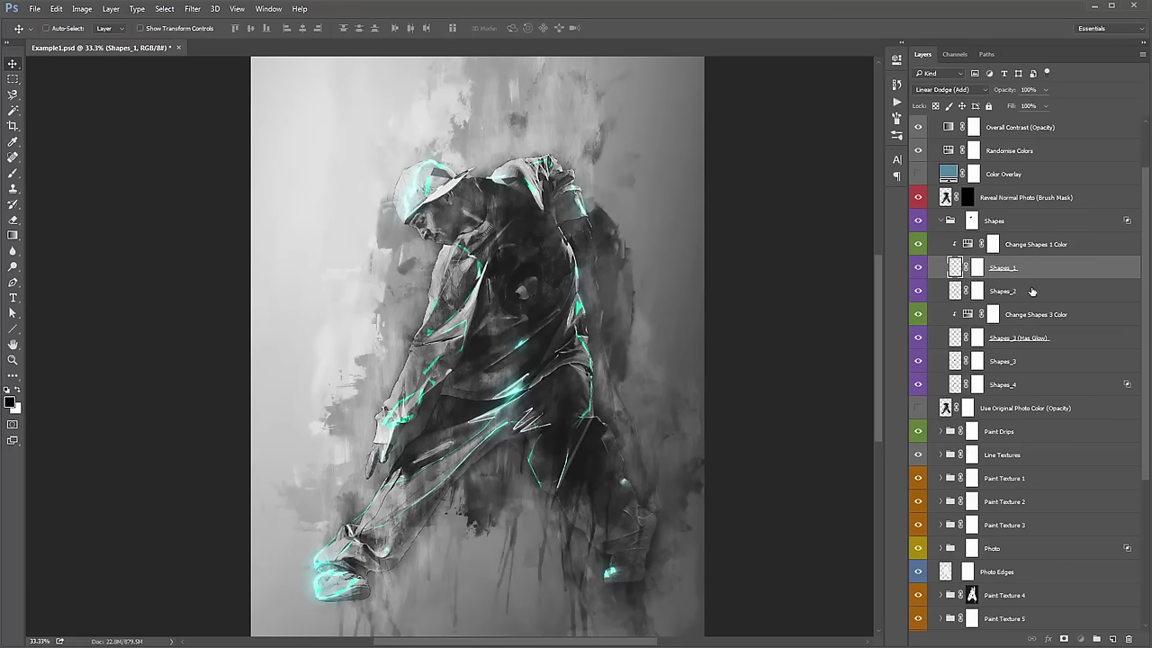
{"action": "left_click", "coordinate": [1029, 291]}
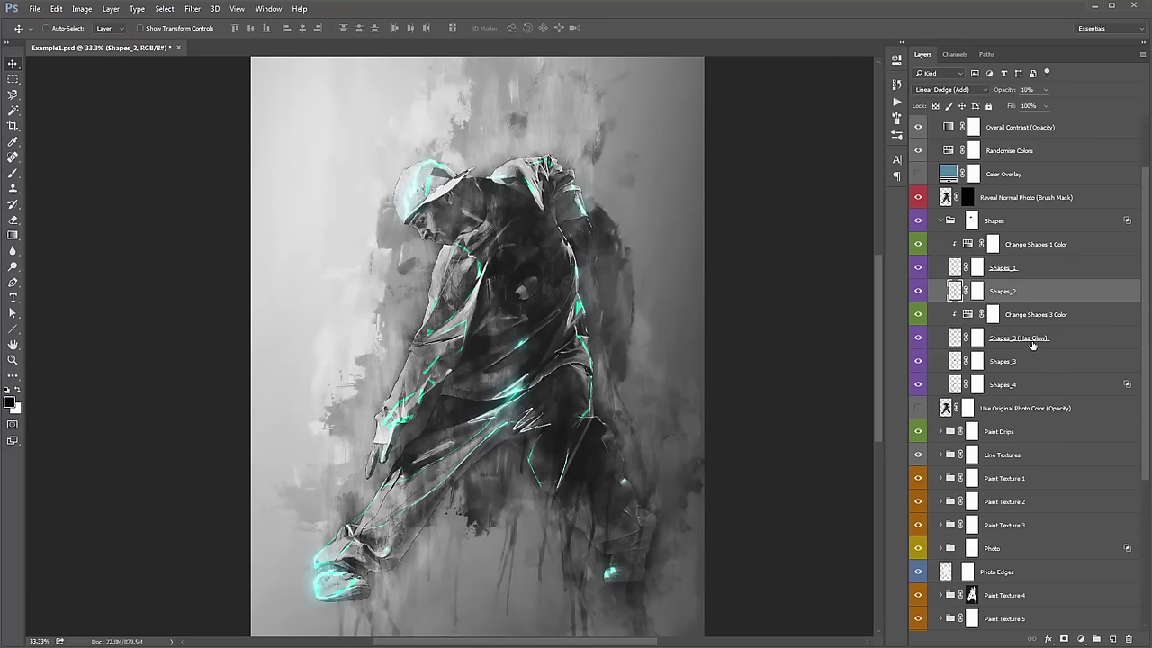
{"action": "left_click", "coordinate": [1032, 339]}
{"action": "left_click", "coordinate": [1032, 361]}
{"action": "left_click", "coordinate": [1032, 342]}
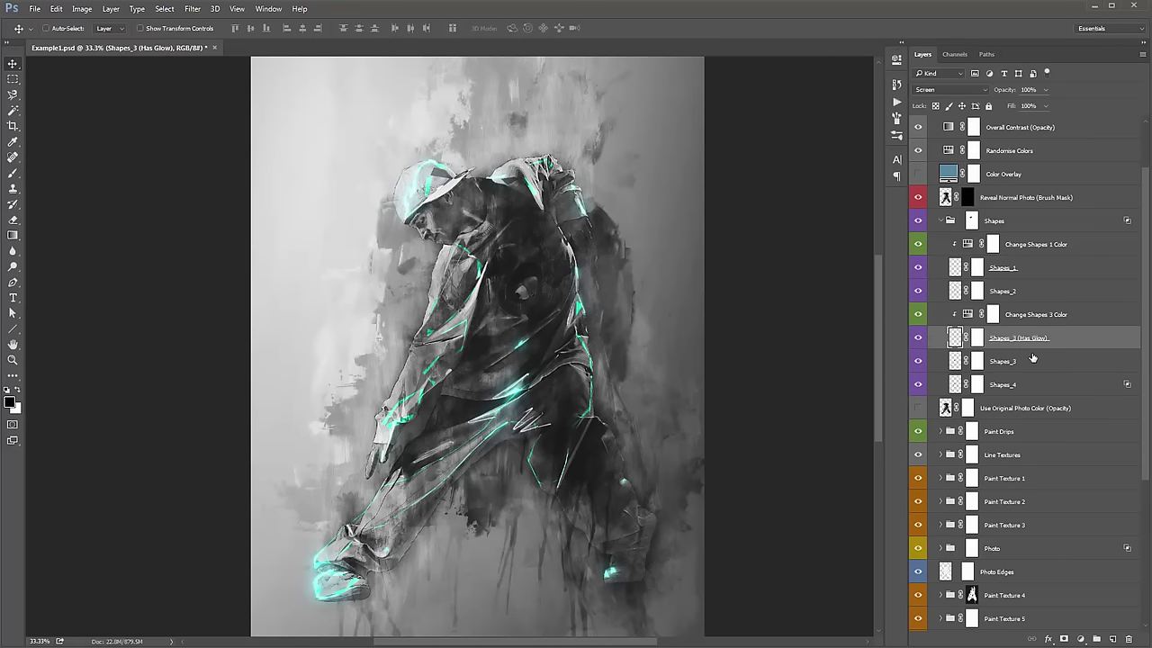
{"action": "left_click", "coordinate": [1029, 365]}
{"action": "left_click", "coordinate": [1029, 337]}
{"action": "left_click", "coordinate": [1028, 384]}
{"action": "scroll", "coordinate": [1029, 360], "scroll_direction": "up", "scroll_amount": 1}
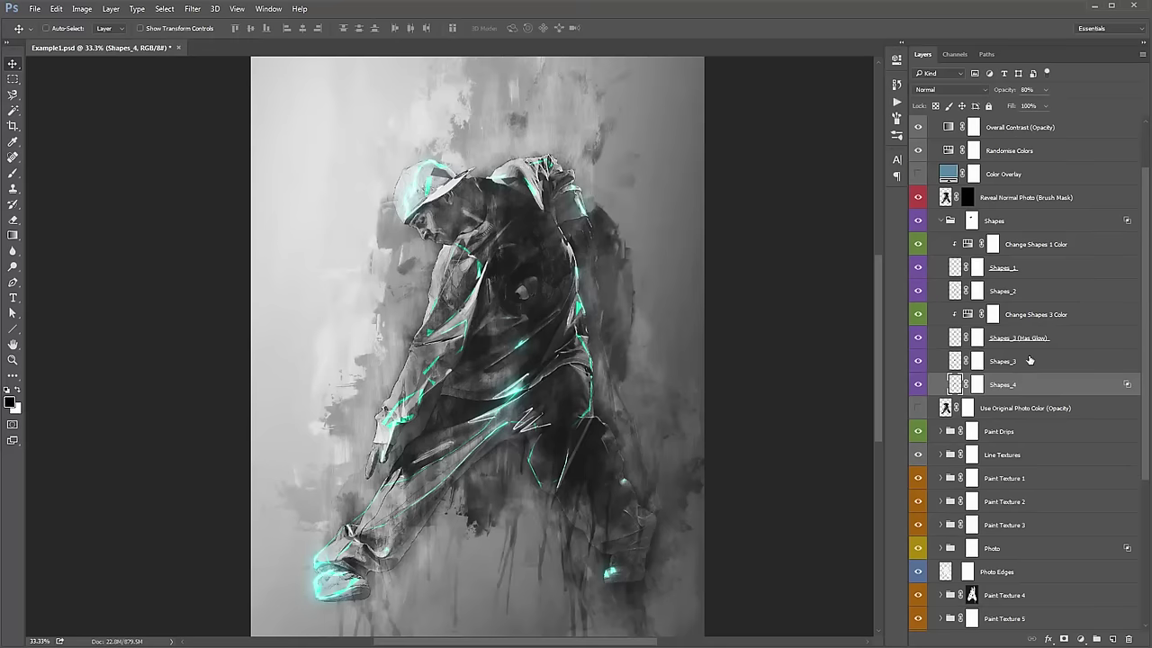
Examine the Change Shapes 1 Color and Change Shapes 3 Color adjustment layers, selecting both together.
{"action": "left_click", "coordinate": [1033, 270]}
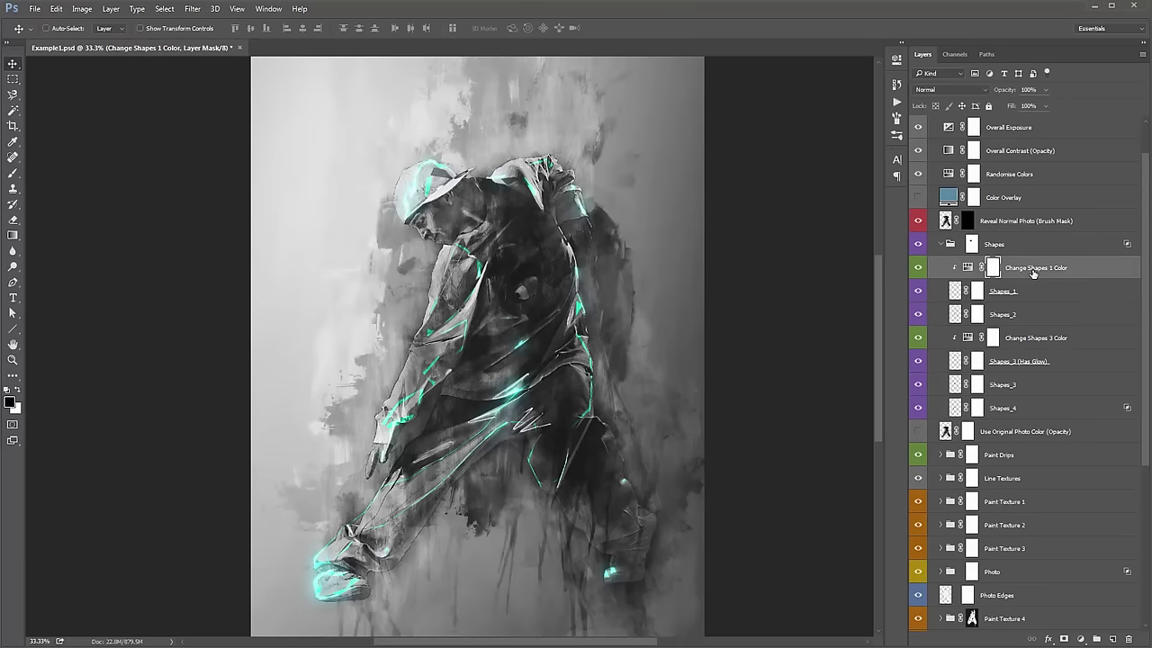
{"action": "left_click", "coordinate": [1042, 345]}
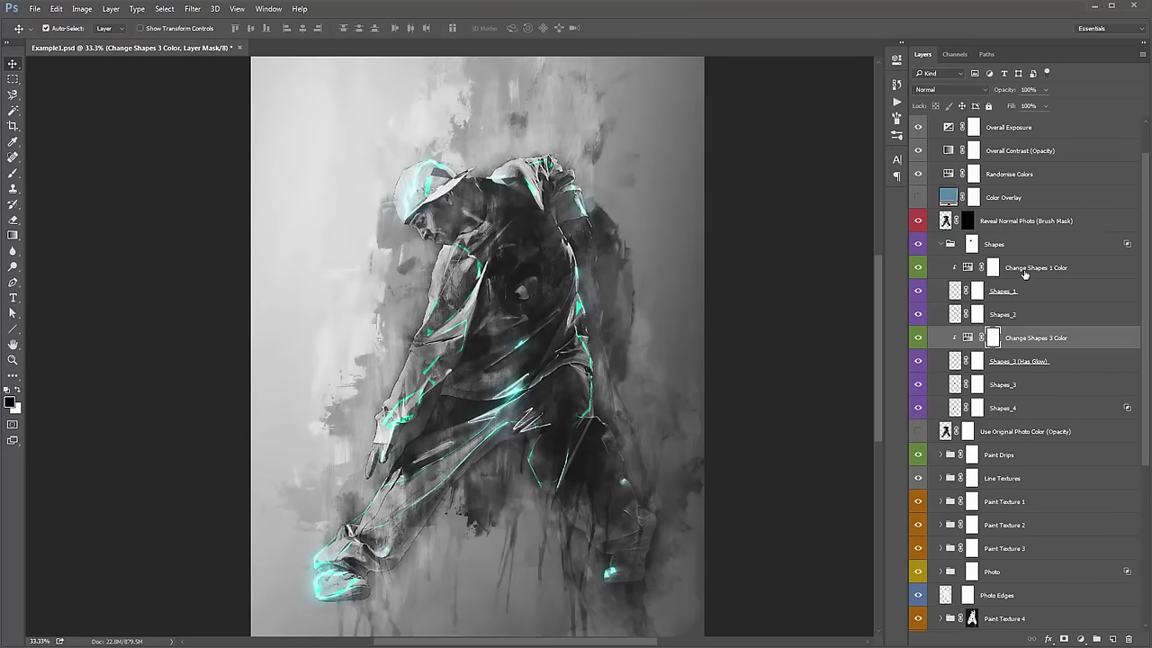
{"action": "left_click", "coordinate": [1024, 270], "text": "ctrl"}
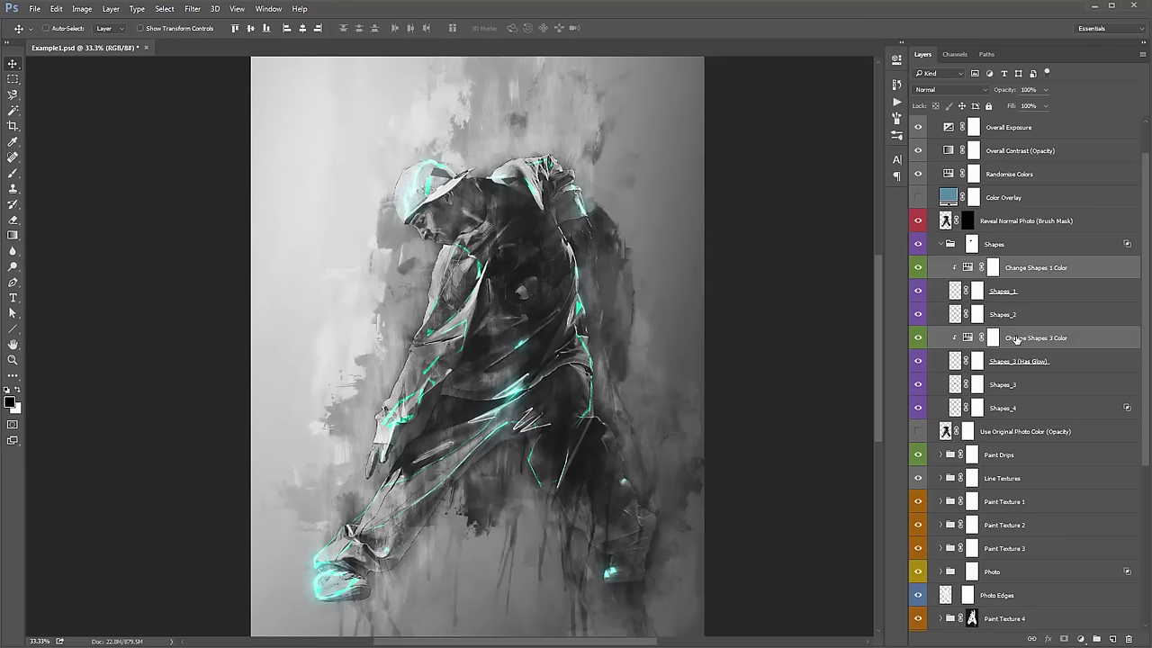
{"action": "left_click", "coordinate": [1064, 342]}
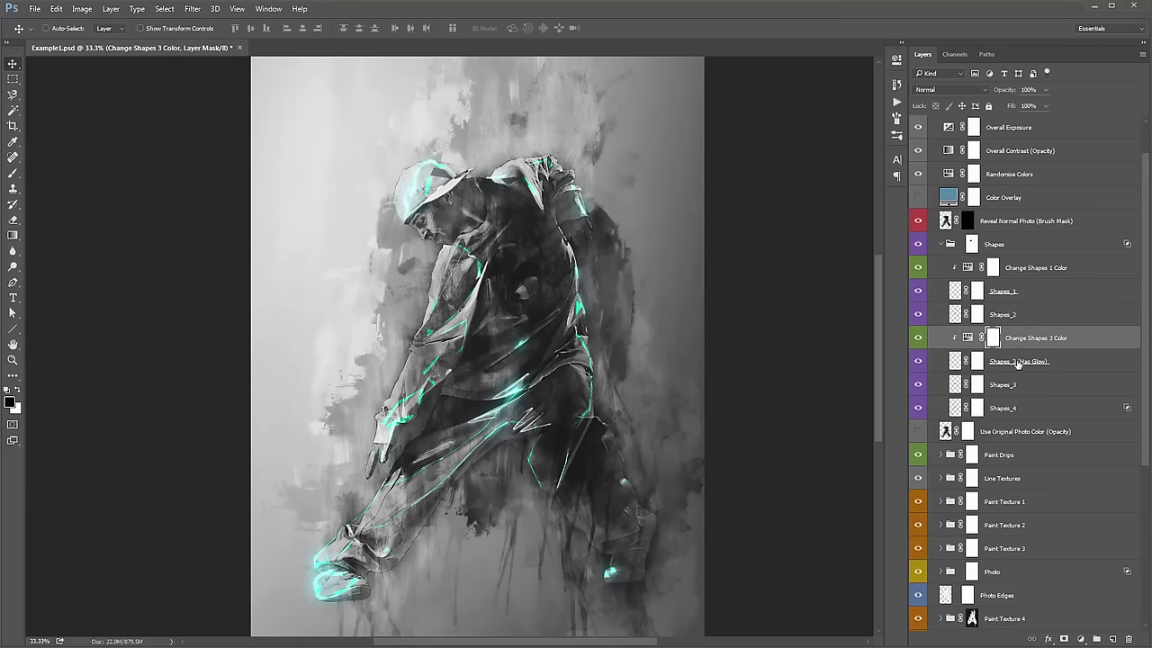
Compare the artwork with the Shapes_3 (Has Glow) layer hidden and shown.
{"action": "left_click", "coordinate": [1015, 365]}
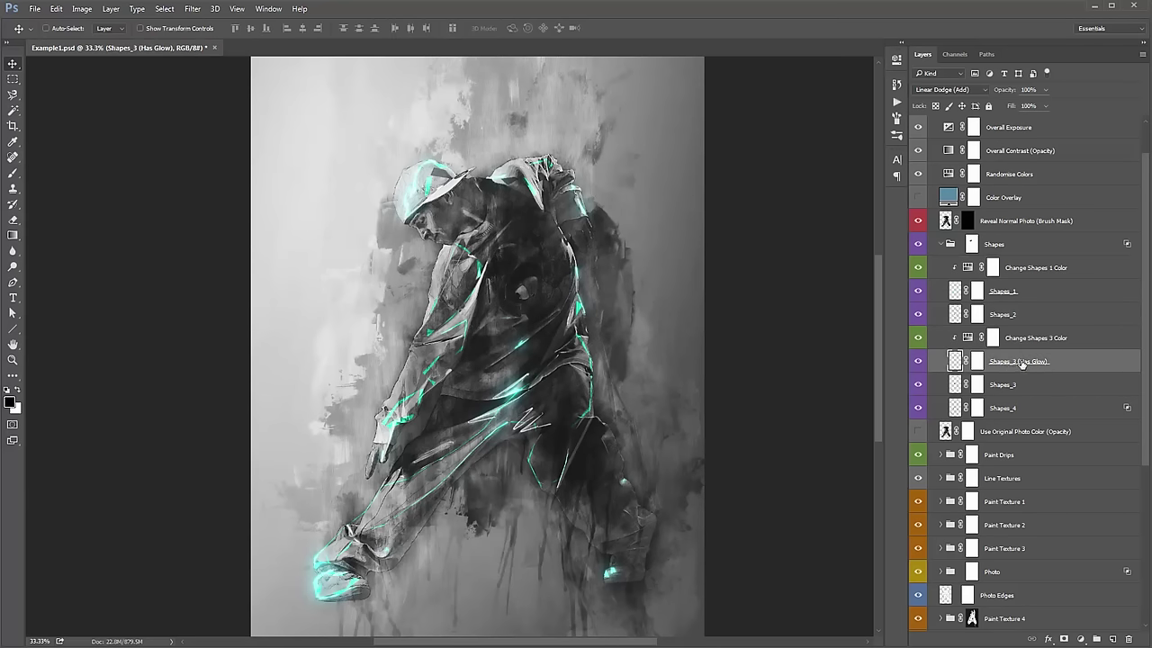
{"action": "left_click", "coordinate": [919, 362]}
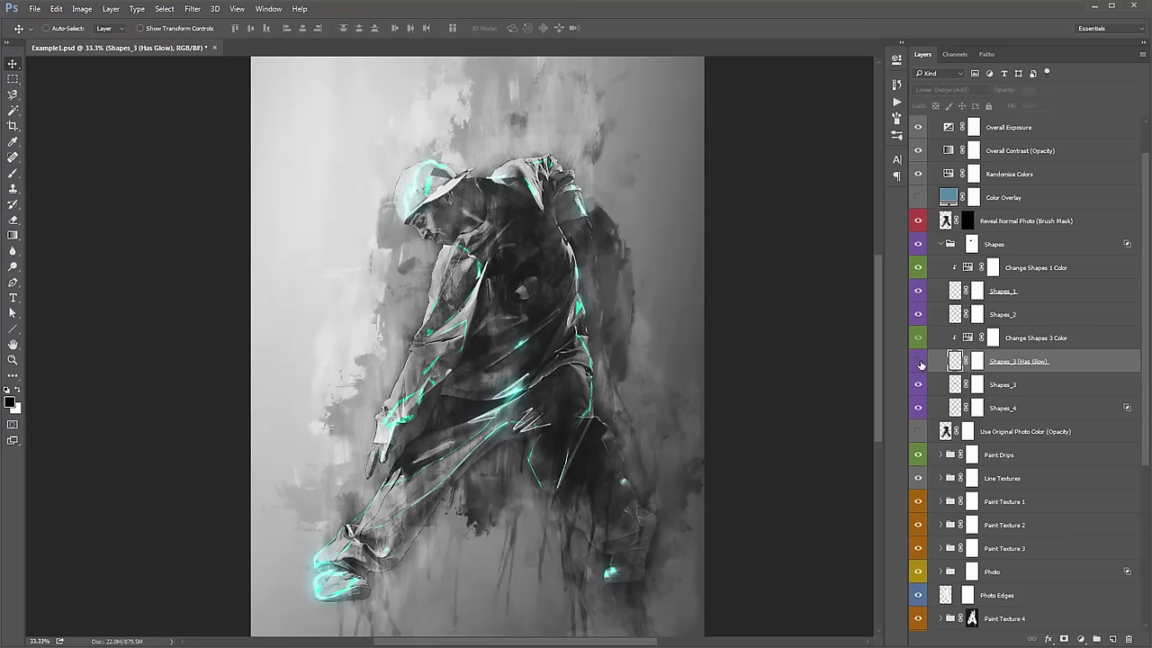
{"action": "left_click", "coordinate": [919, 362]}
{"action": "left_click", "coordinate": [919, 363]}
{"action": "left_click", "coordinate": [920, 364]}
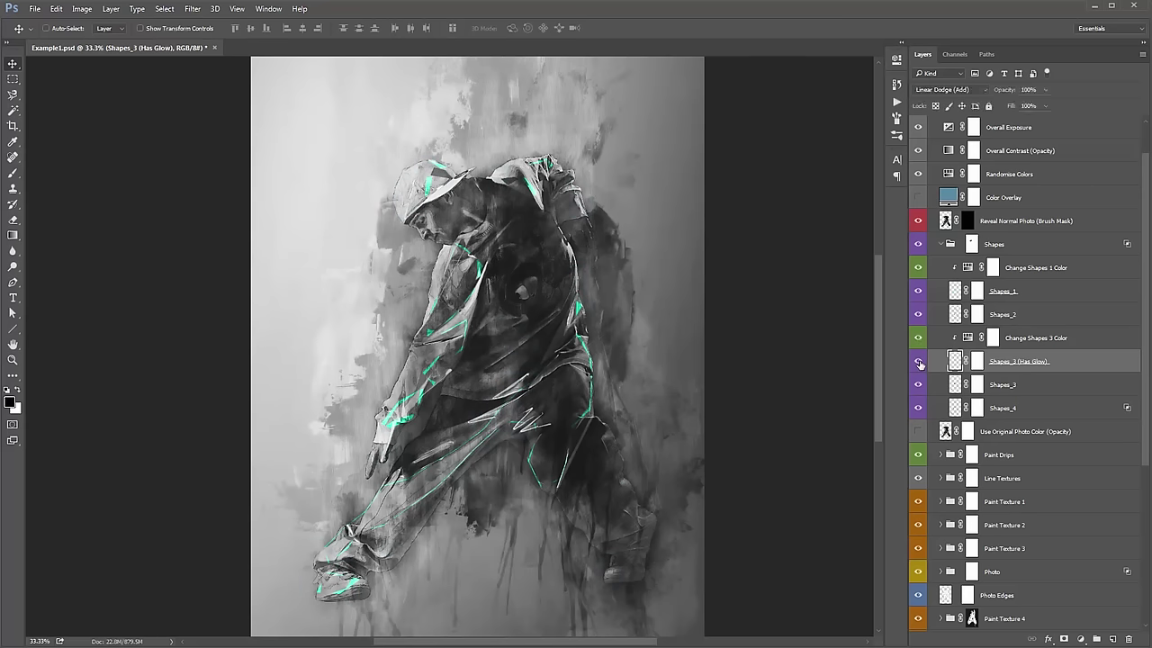
Adjust the Change Shapes 3 Color Hue/Saturation layer to saturation +3 and lightness 0, and shift its hue toward green.
{"action": "left_click", "coordinate": [970, 339]}
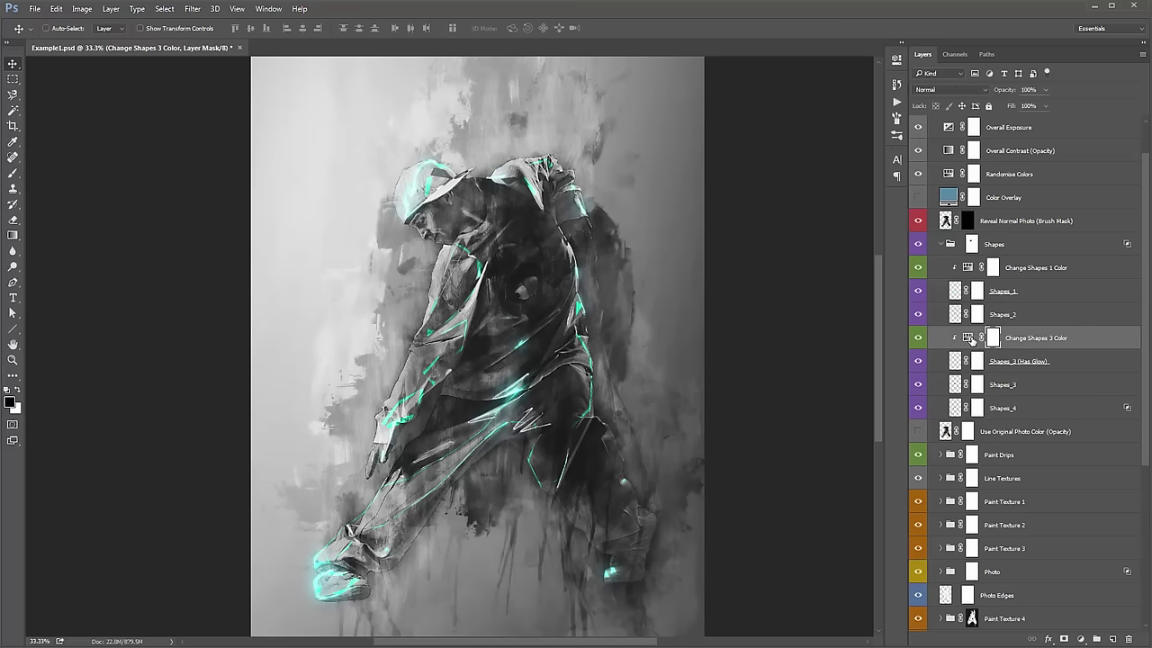
{"action": "double_click", "coordinate": [969, 338]}
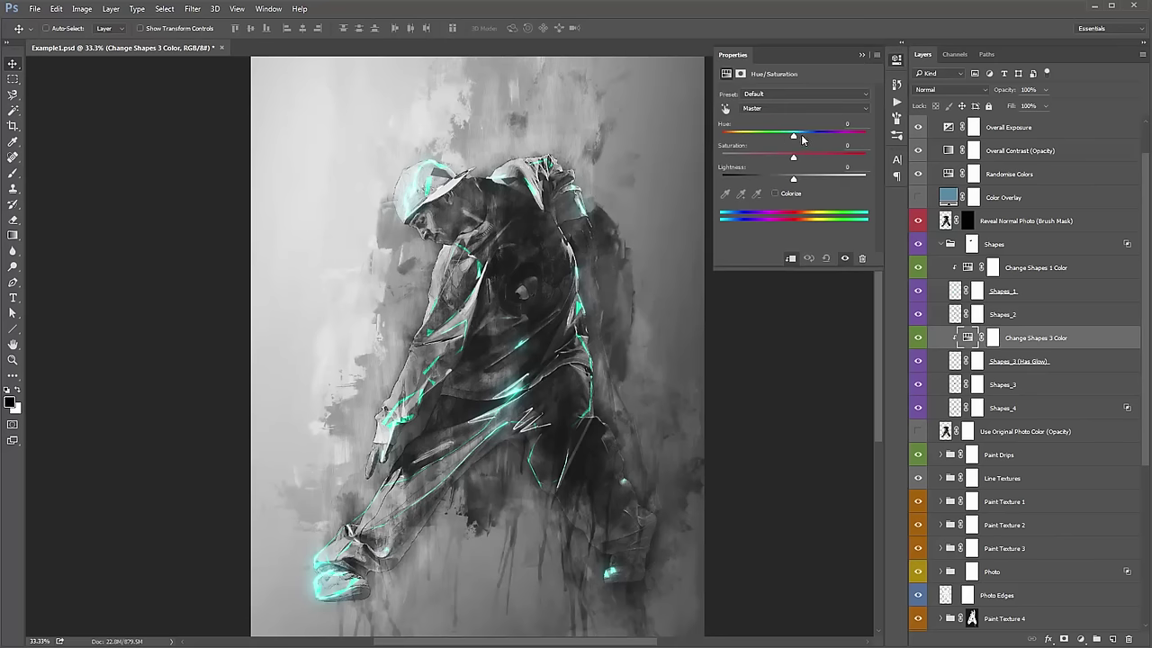
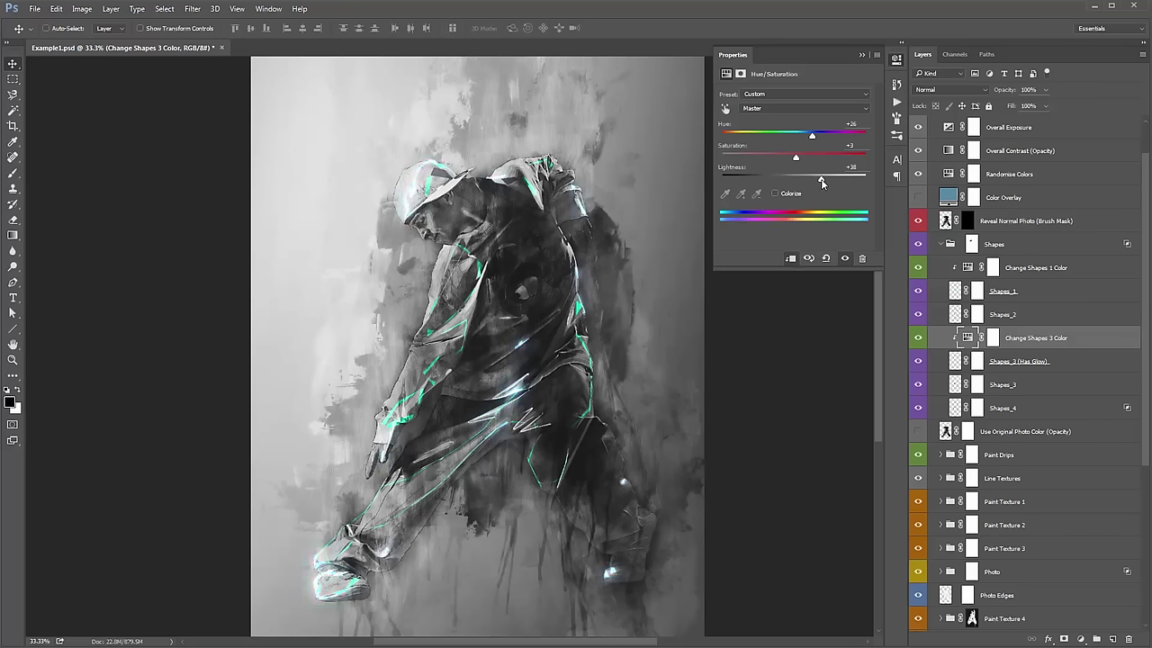
{"action": "left_click_drag", "start_coordinate": [813, 176], "coordinate": [793, 177]}
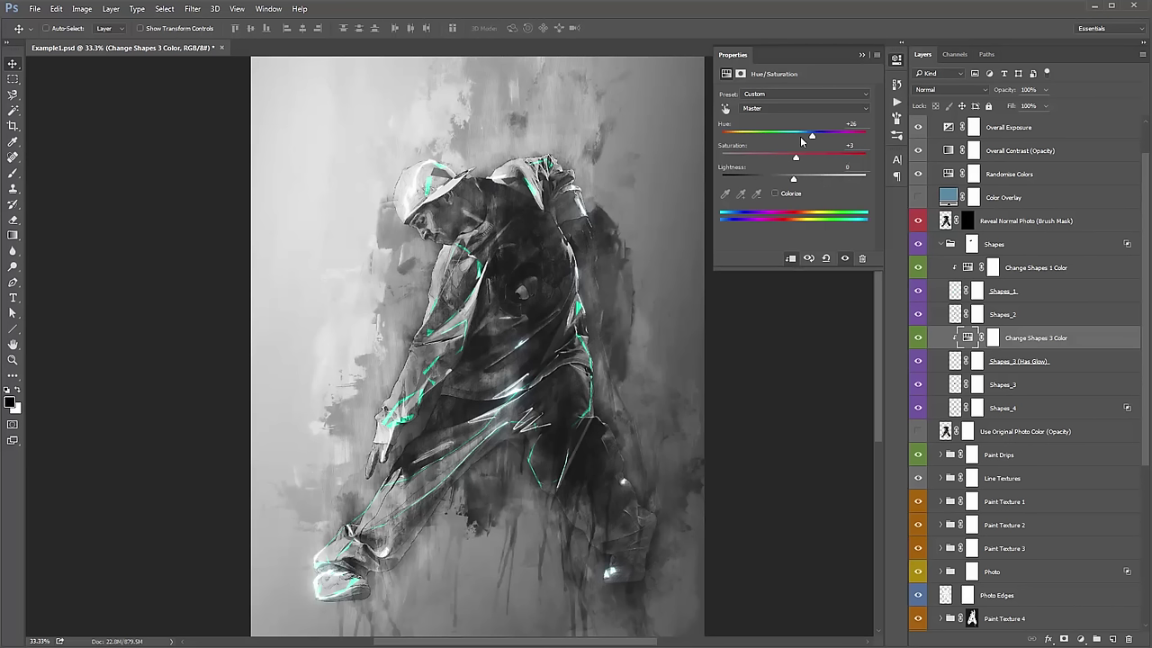
{"action": "left_click_drag", "start_coordinate": [800, 136], "coordinate": [797, 138]}
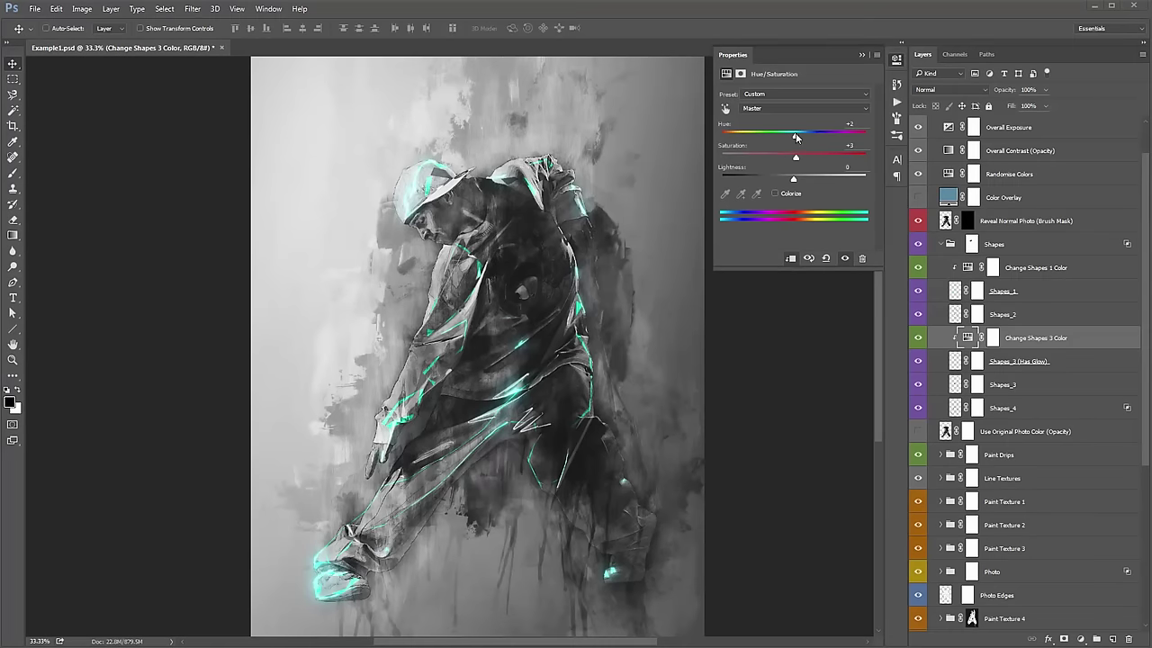
{"action": "left_click_drag", "start_coordinate": [794, 137], "coordinate": [766, 138]}
Set the Change Shapes 1 Color layer's hue to -24 and collapse the adjustment settings.
{"action": "left_click", "coordinate": [1058, 268]}
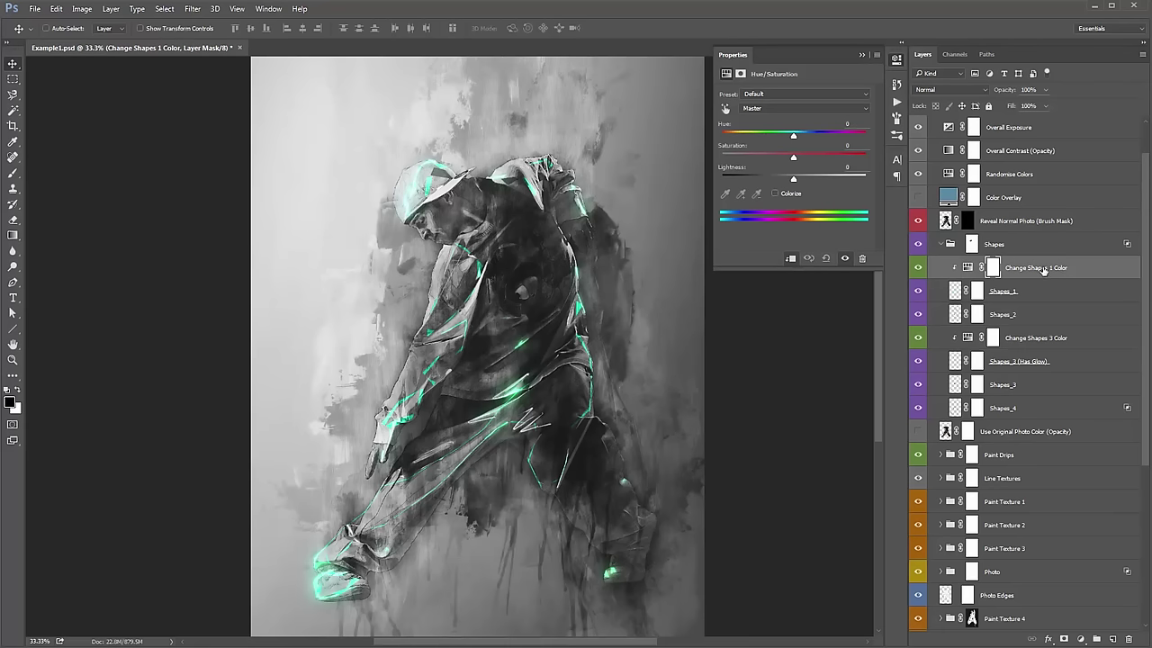
{"action": "mouse_move", "coordinate": [794, 136]}
{"action": "left_mouse_down"}
{"action": "mouse_move", "coordinate": [759, 136]}
{"action": "mouse_move", "coordinate": [779, 138]}
{"action": "left_mouse_up"}
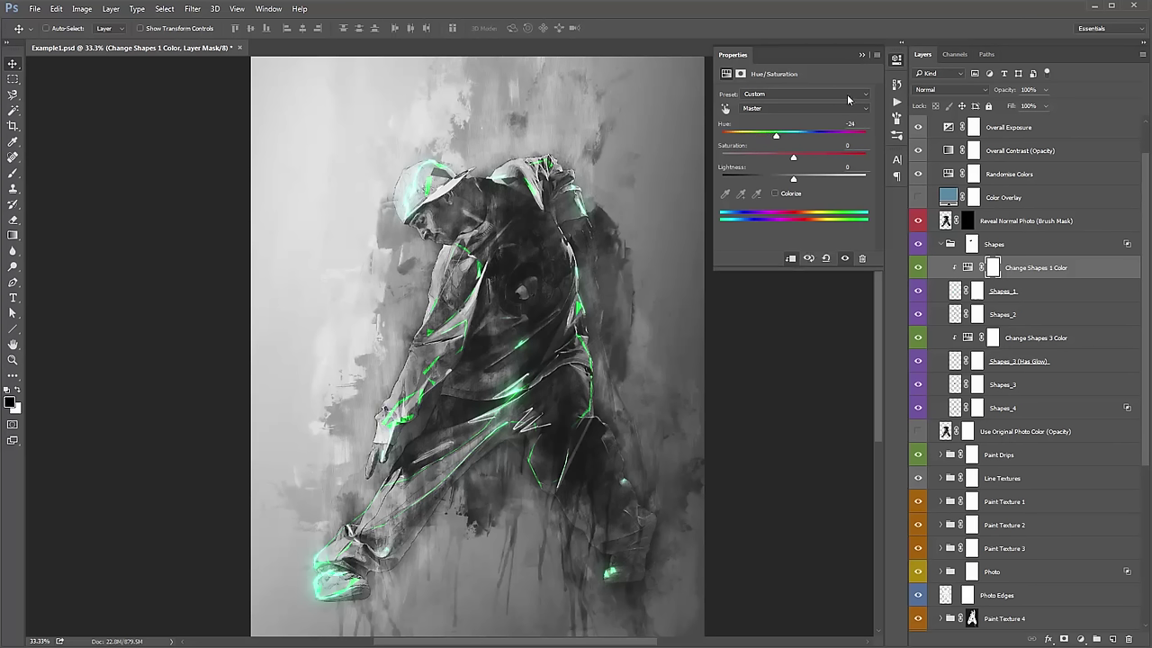
{"action": "left_click", "coordinate": [861, 54]}
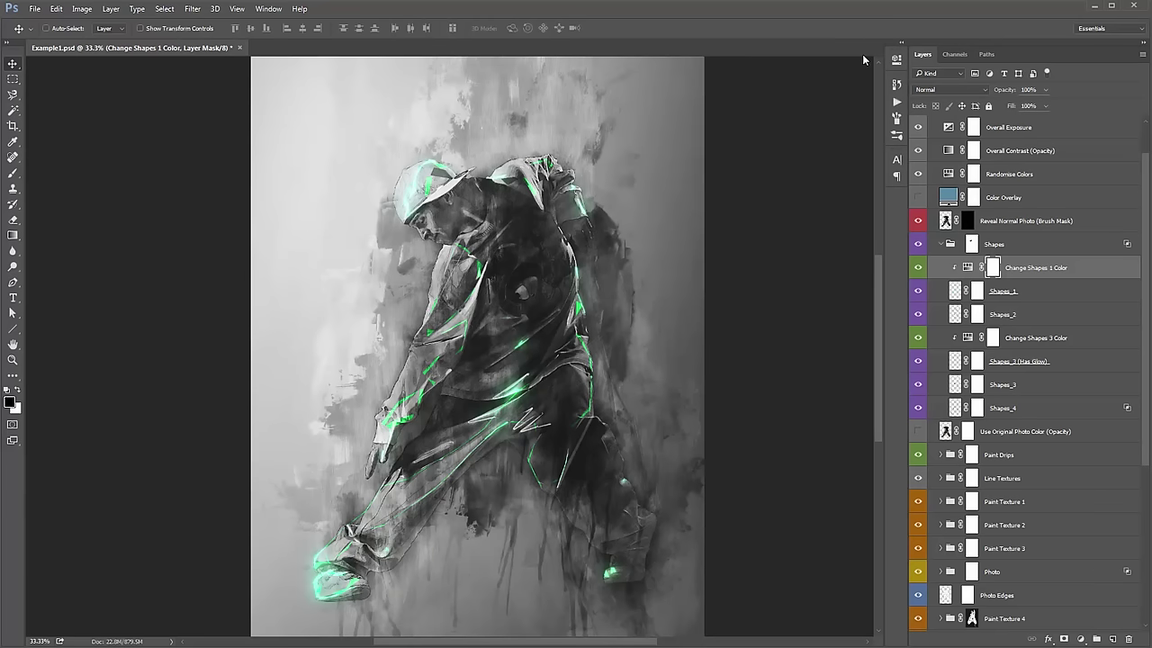
Shift the Change Shapes 3 Color layer's hue further toward green and collapse the adjustment settings.
{"action": "double_click", "coordinate": [968, 338]}
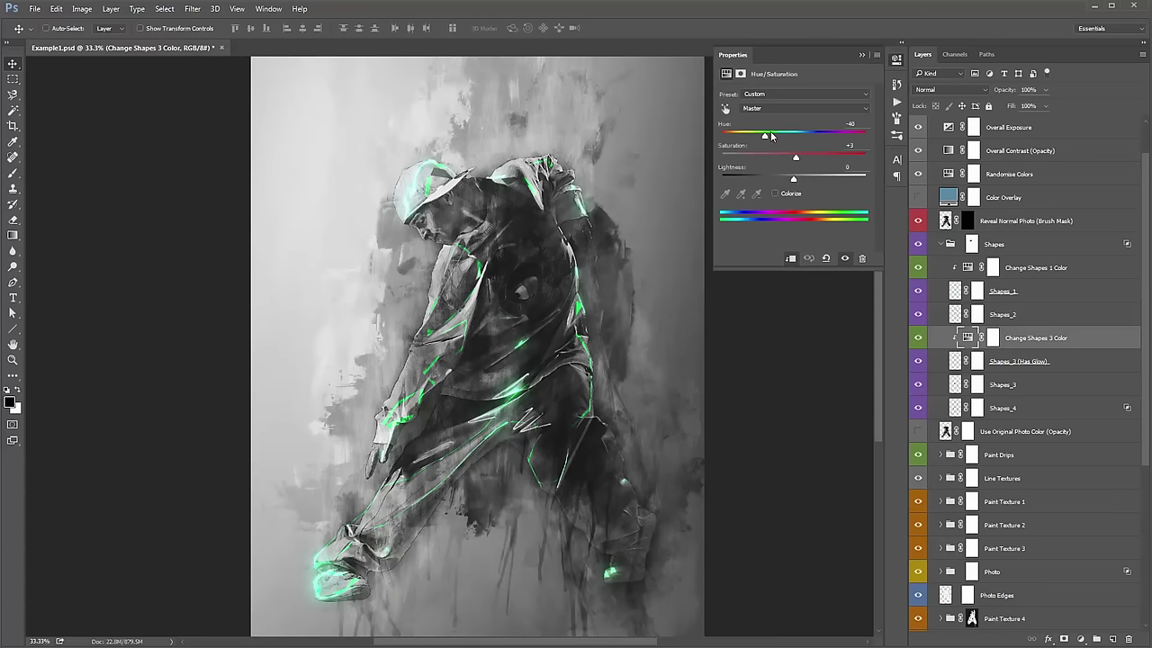
{"action": "left_click_drag", "start_coordinate": [771, 135], "coordinate": [759, 138]}
{"action": "left_click", "coordinate": [861, 55]}
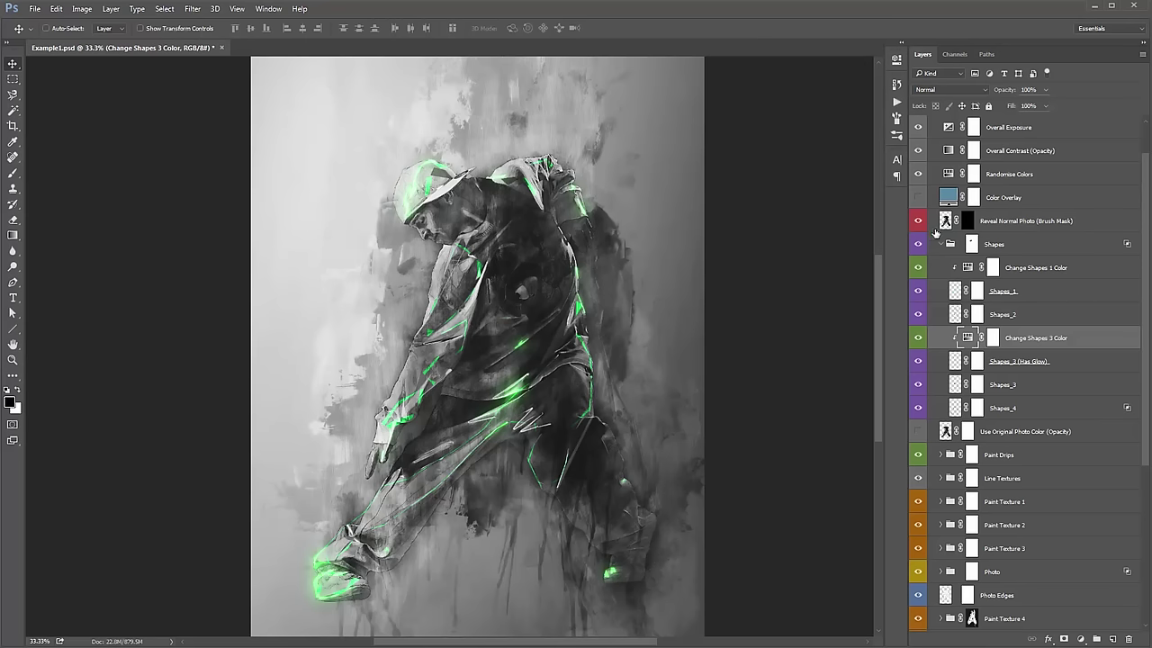
Collapse the Shapes group and duplicate it to intensify the glowing shapes.
{"action": "left_click", "coordinate": [940, 244]}
{"action": "left_click", "coordinate": [988, 268]}
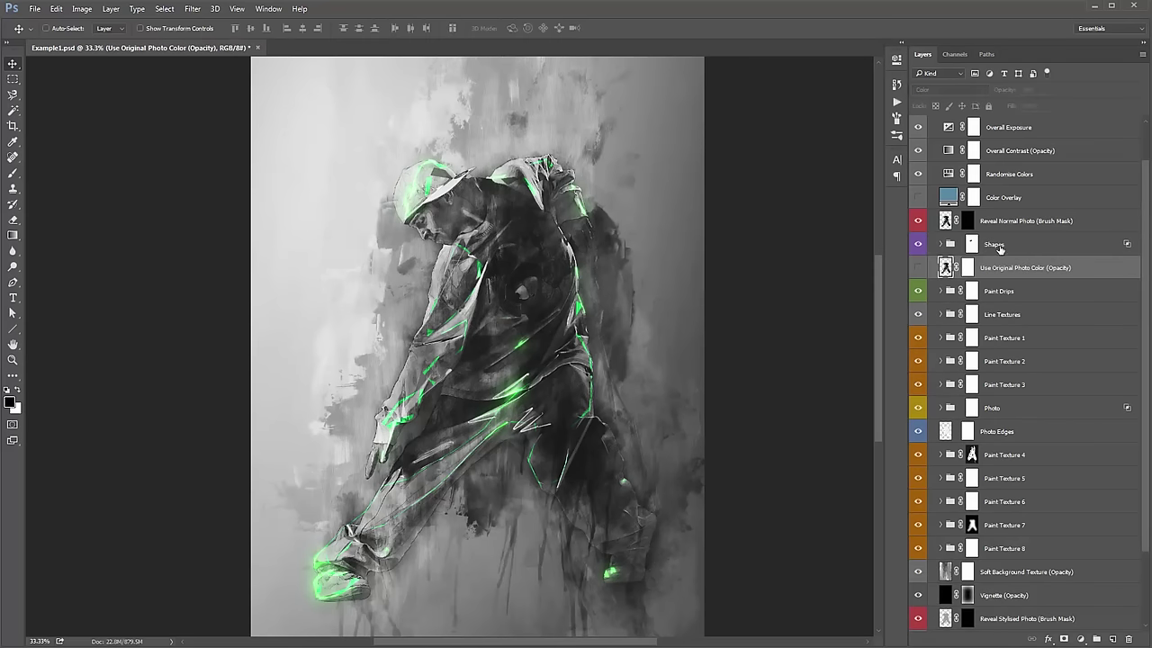
{"action": "left_click", "coordinate": [999, 248]}
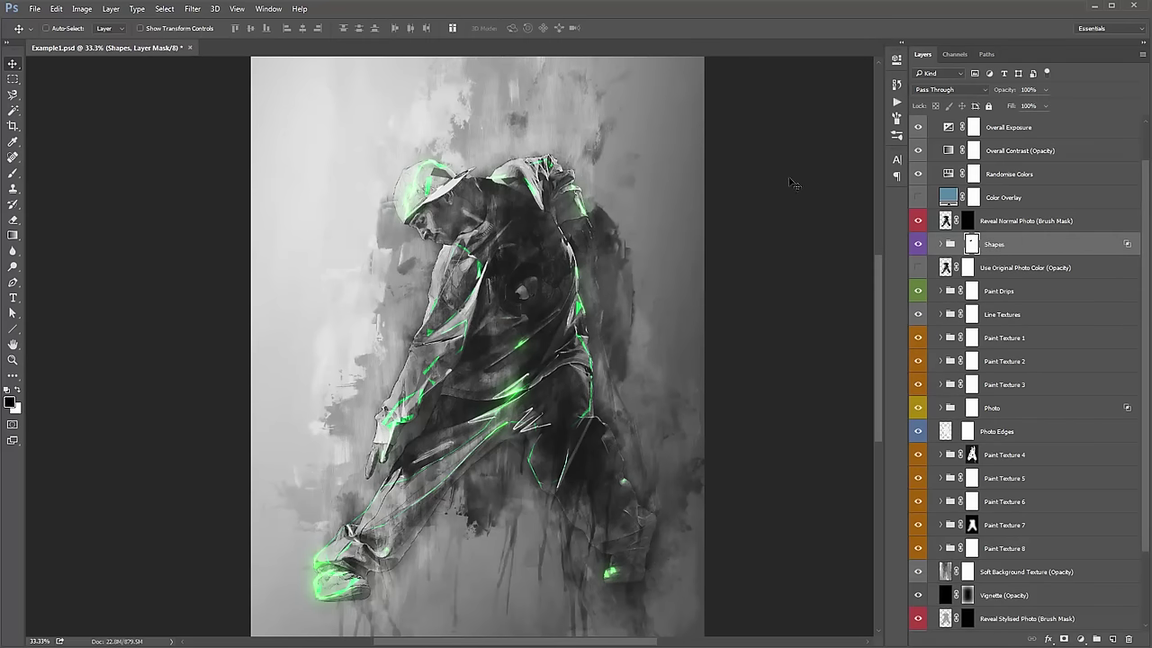
{"action": "key", "text": "ctrl+j"}
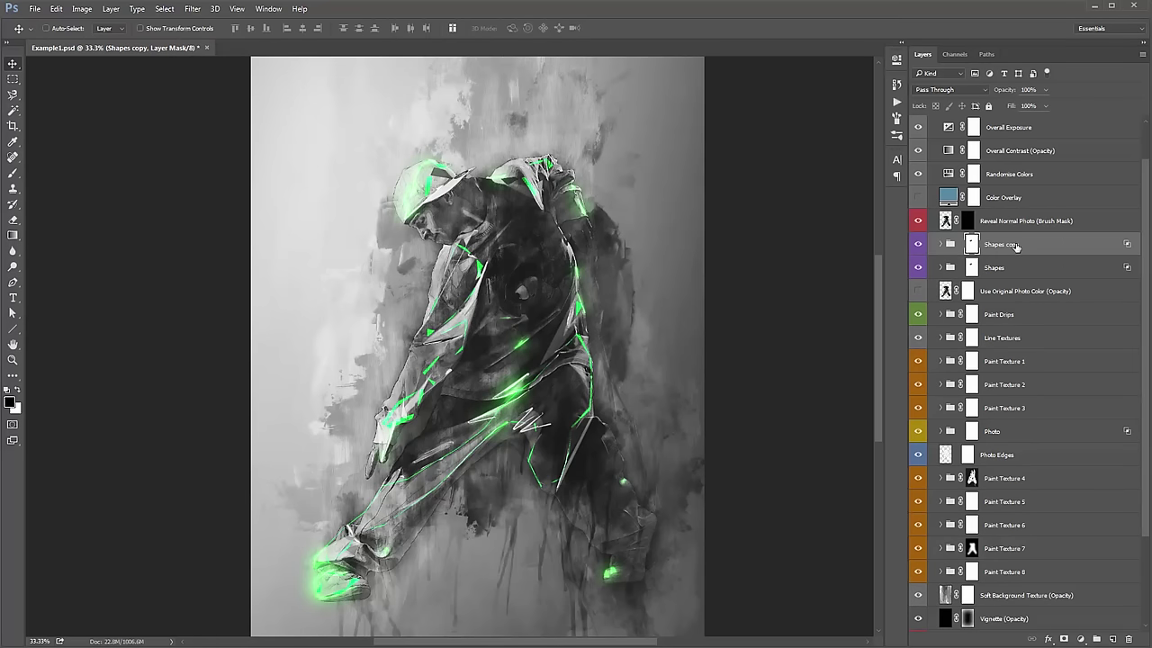
Compare the artwork with the Shapes copy group hidden and shown.
{"action": "left_click", "coordinate": [919, 244]}
{"action": "left_click", "coordinate": [919, 244]}
{"action": "left_click", "coordinate": [919, 244]}
{"action": "left_click", "coordinate": [919, 244]}
{"action": "left_click", "coordinate": [918, 244]}
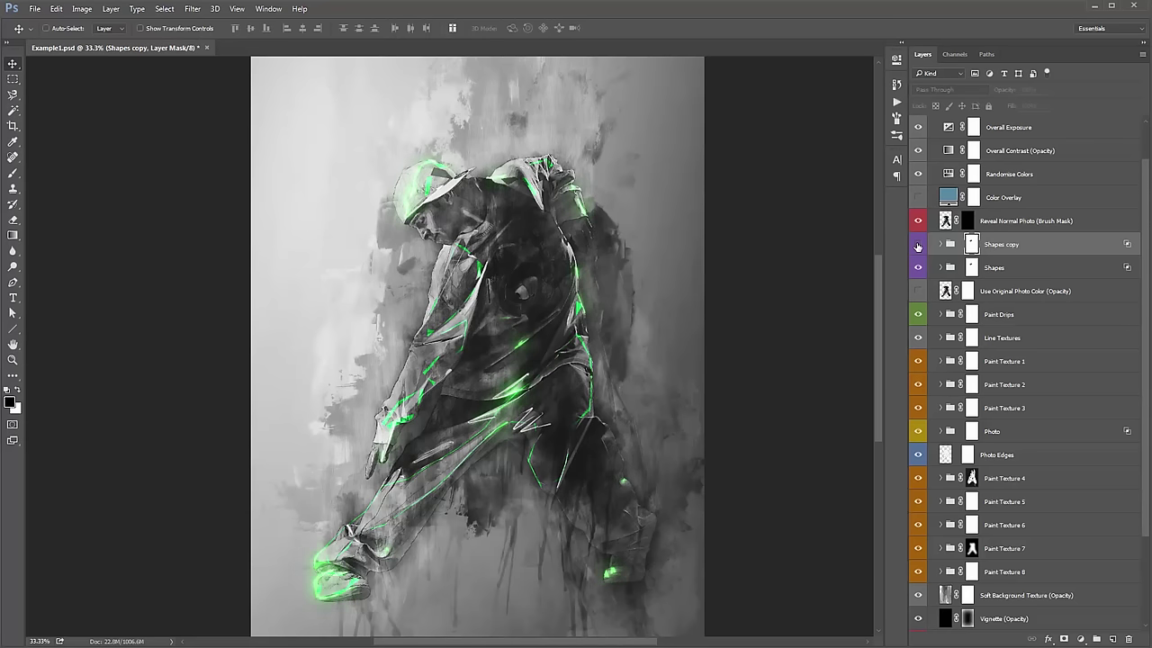
{"action": "left_click", "coordinate": [918, 245]}
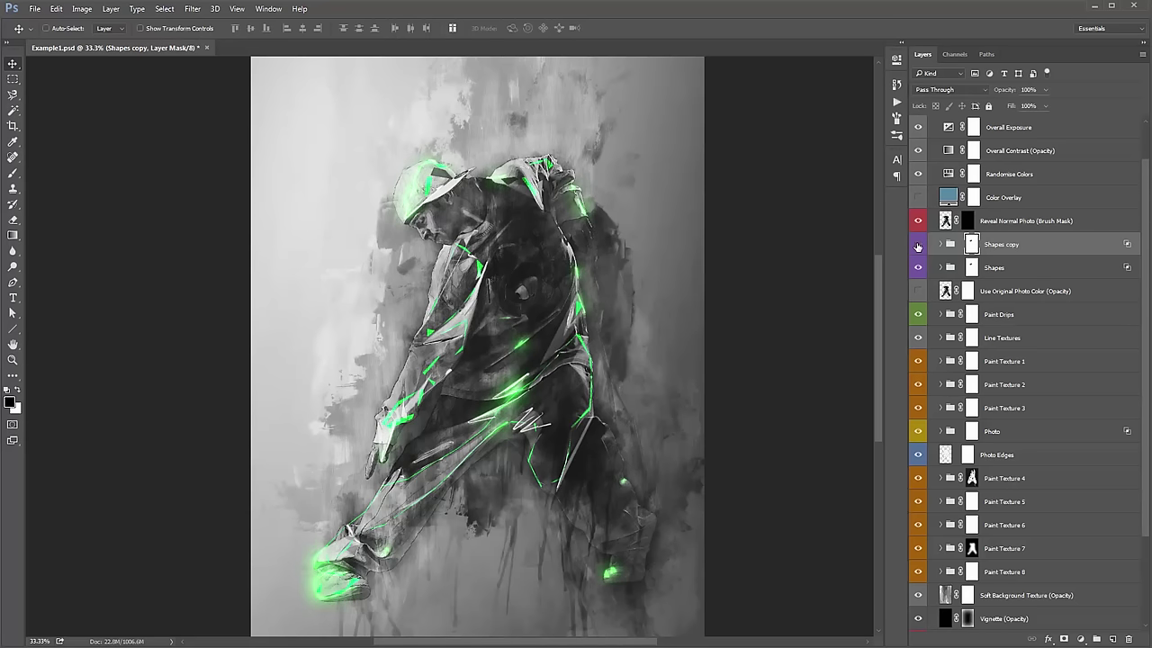
{"action": "left_click", "coordinate": [918, 245]}
{"action": "left_click", "coordinate": [918, 245]}
Duplicate the Shapes copy group, merged into a single layer, and offset it up and to the right of the figure.
{"action": "key", "text": "ctrl+j"}
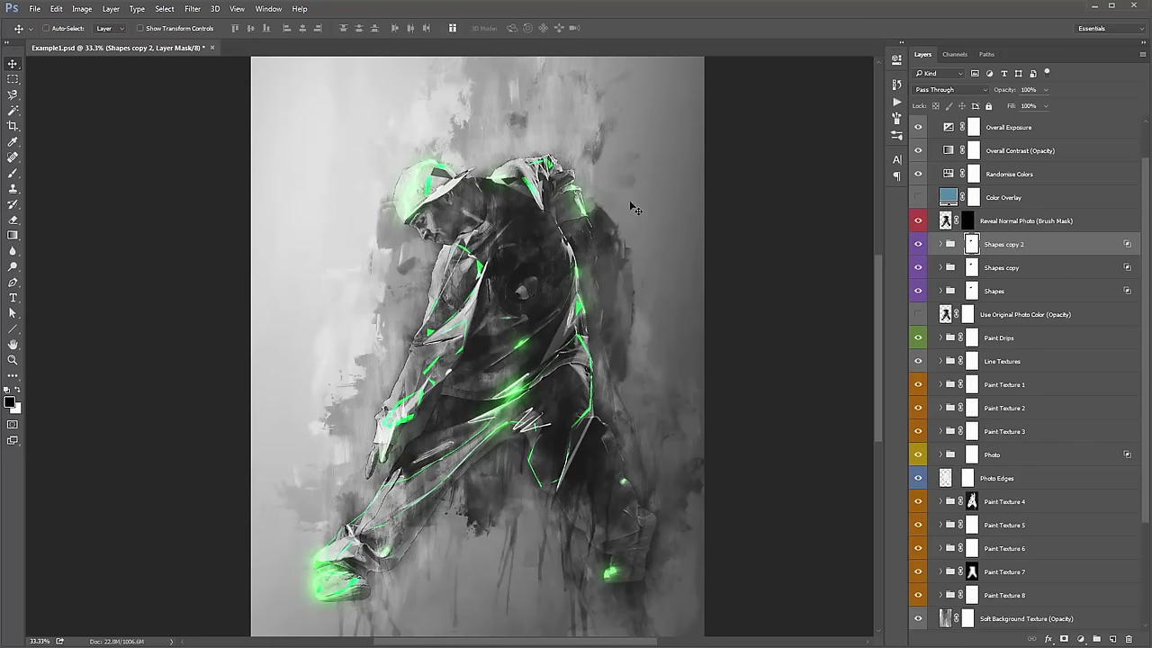
{"action": "left_click", "coordinate": [1026, 245]}
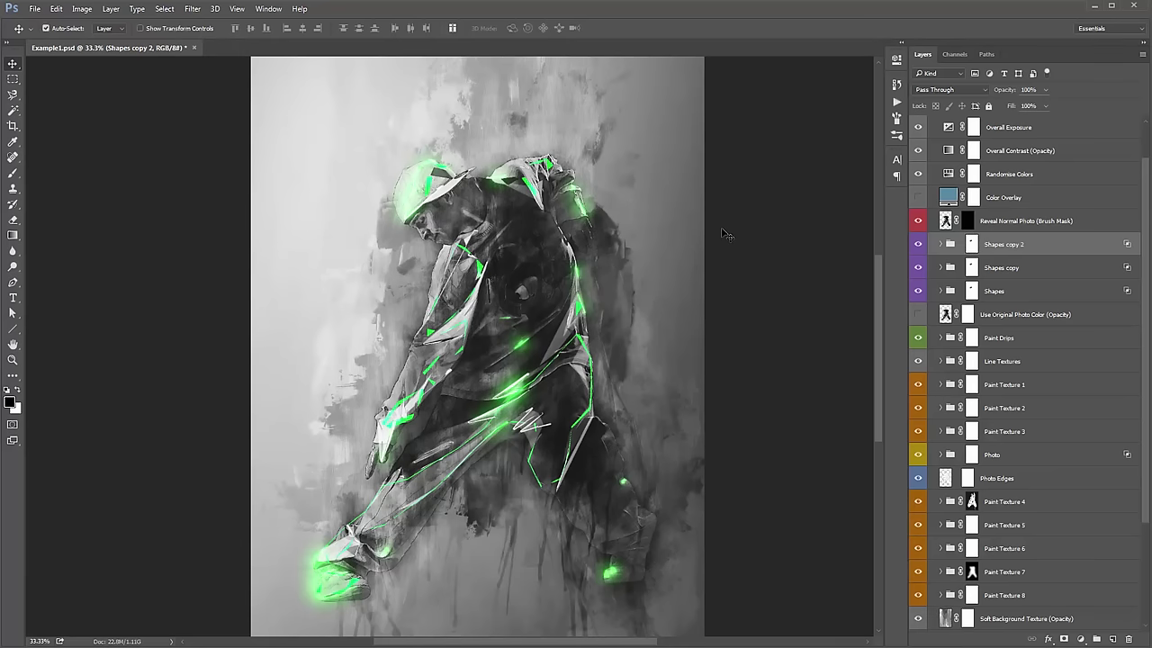
{"action": "key", "text": "ctrl+e"}
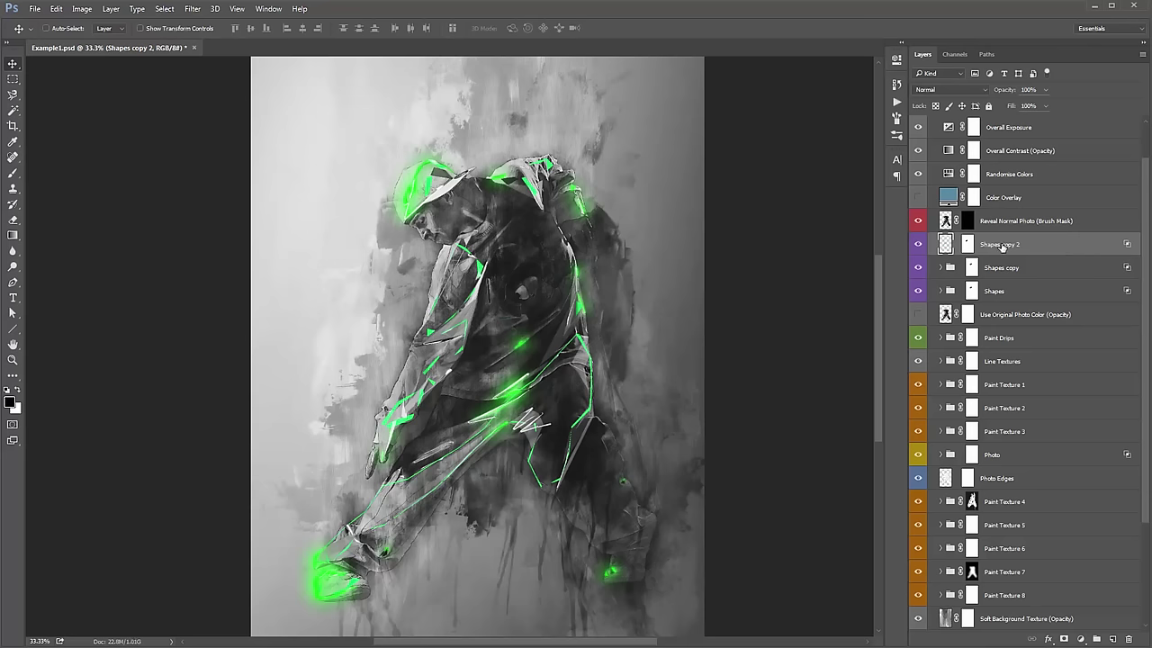
{"action": "mouse_move", "coordinate": [613, 217]}
{"action": "left_mouse_down"}
{"action": "mouse_move", "coordinate": [576, 200]}
{"action": "mouse_move", "coordinate": [538, 155]}
{"action": "mouse_move", "coordinate": [540, 194]}
{"action": "mouse_move", "coordinate": [618, 197]}
{"action": "left_mouse_up"}
{"action": "key", "text": "ctrl+z"}
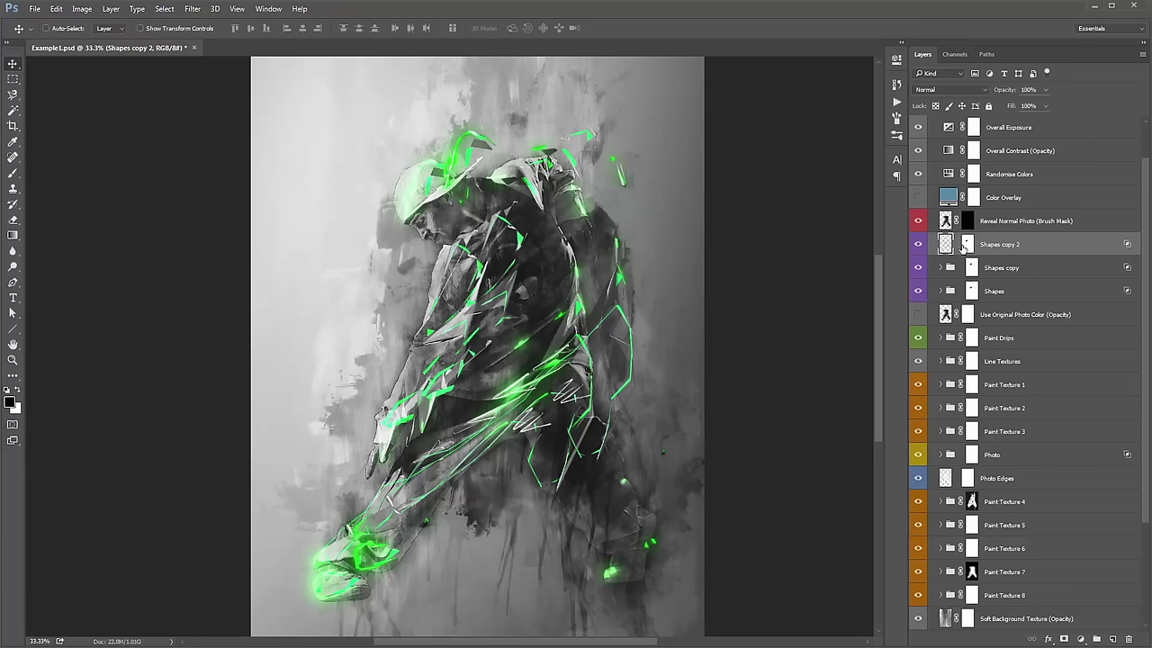
Turn the offset layer's mask fully black to hide its shapes.
{"action": "left_click", "coordinate": [966, 245]}
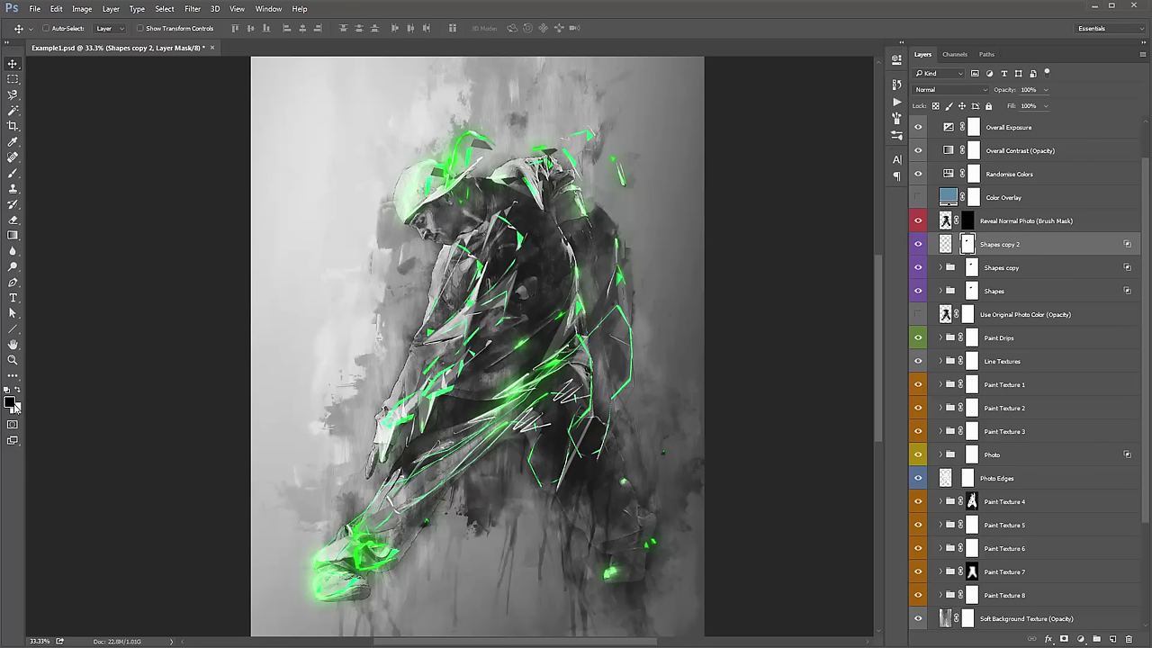
{"action": "key", "text": "d"}
{"action": "key", "text": "ctrl+i"}
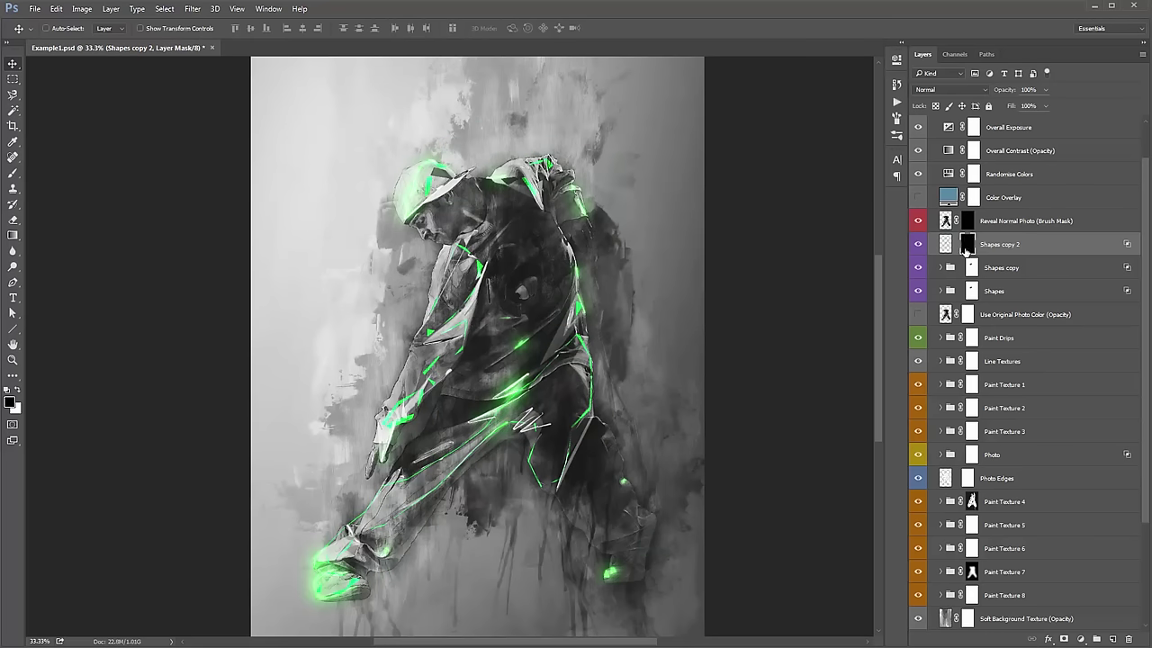
Paint white on the offset layer's mask with a 175 px brush, revealing shapes along the figure's back and right side.
{"action": "key", "text": "b"}
{"action": "key", "text": "x"}
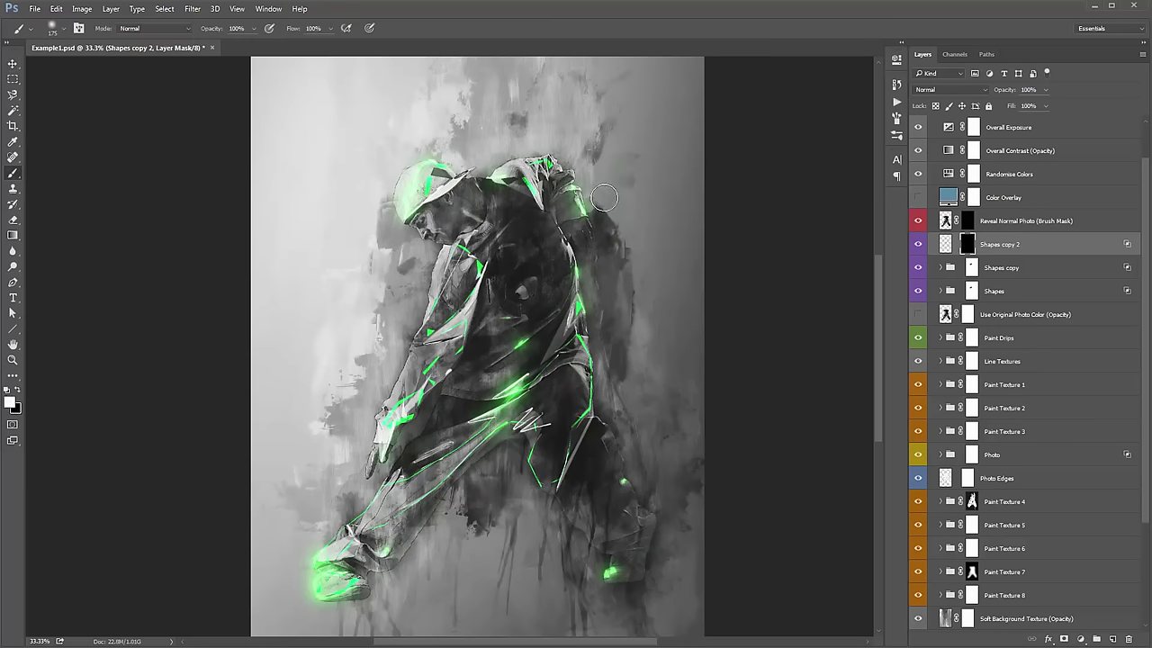
{"action": "mouse_move", "coordinate": [603, 197]}
{"action": "left_mouse_down"}
{"action": "mouse_move", "coordinate": [560, 263]}
{"action": "mouse_move", "coordinate": [621, 215]}
{"action": "mouse_move", "coordinate": [549, 311]}
{"action": "mouse_move", "coordinate": [627, 245]}
{"action": "mouse_move", "coordinate": [545, 340]}
{"action": "mouse_move", "coordinate": [637, 241]}
{"action": "mouse_move", "coordinate": [645, 210]}
{"action": "mouse_move", "coordinate": [603, 316]}
{"action": "mouse_move", "coordinate": [611, 186]}
{"action": "mouse_move", "coordinate": [595, 209]}
{"action": "mouse_move", "coordinate": [512, 209]}
{"action": "mouse_move", "coordinate": [583, 126]}
{"action": "mouse_move", "coordinate": [533, 128]}
{"action": "mouse_move", "coordinate": [626, 417]}
{"action": "mouse_move", "coordinate": [569, 462]}
{"action": "mouse_move", "coordinate": [672, 508]}
{"action": "mouse_move", "coordinate": [685, 492]}
{"action": "mouse_move", "coordinate": [652, 382]}
{"action": "left_mouse_up"}
{"action": "key", "text": "v"}
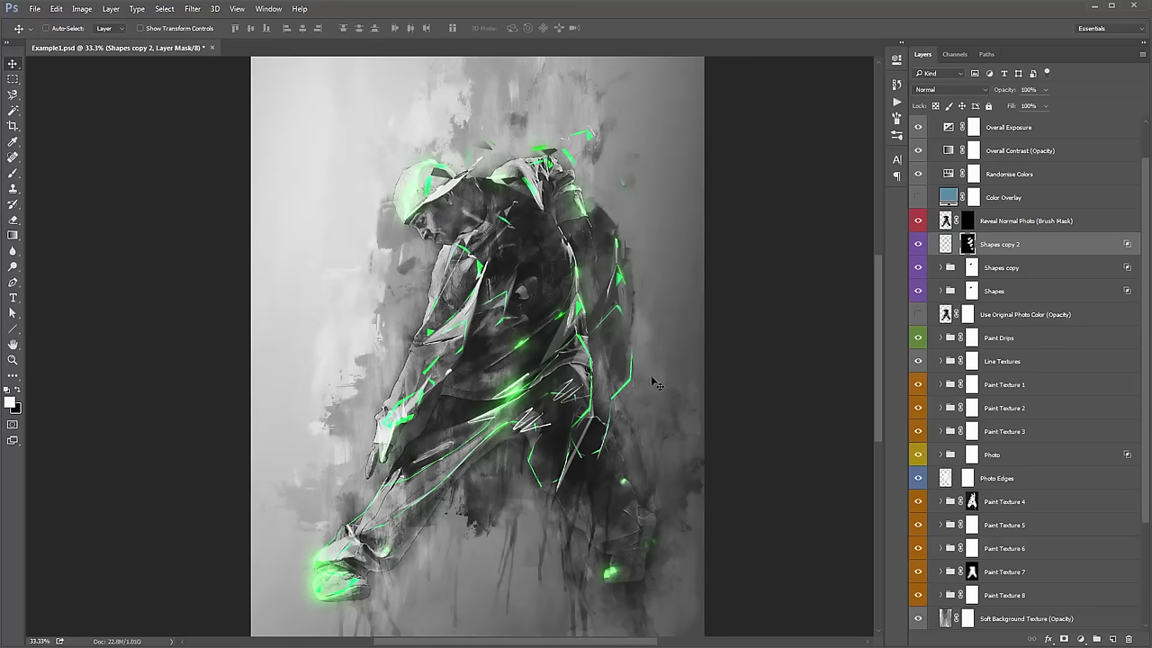
Merge a fresh duplicate of the Shapes copy group into one layer and set its blend mode to Linear Dodge (Add).
{"action": "left_click", "coordinate": [1007, 268]}
{"action": "key", "text": "ctrl+j"}
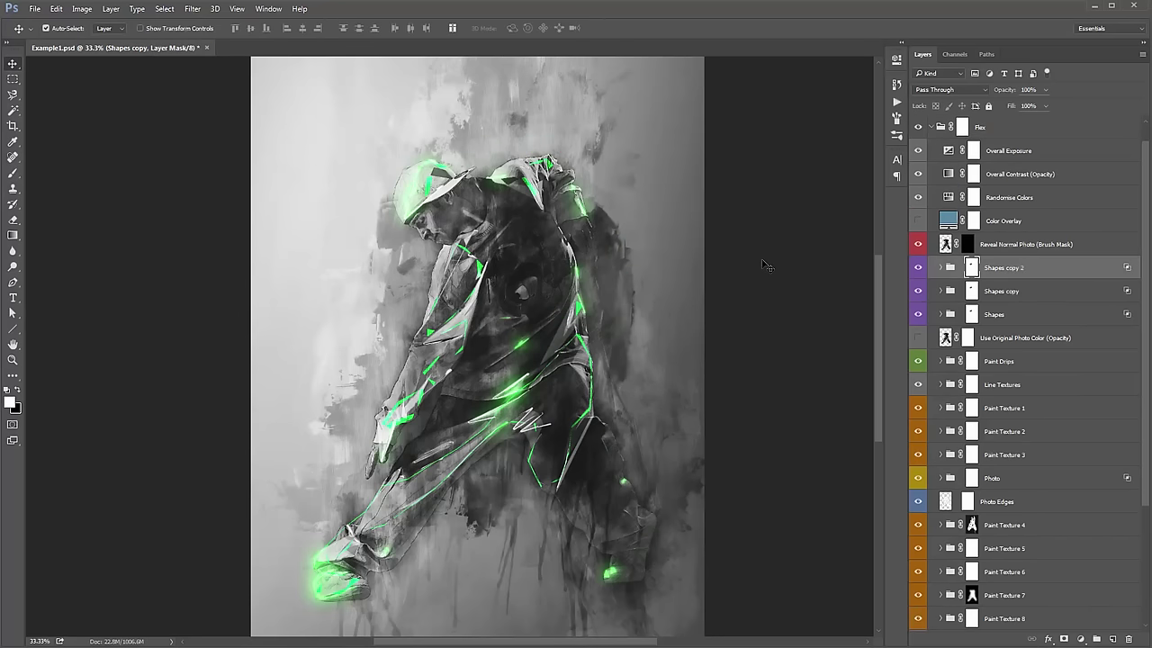
{"action": "key", "text": "ctrl+e"}
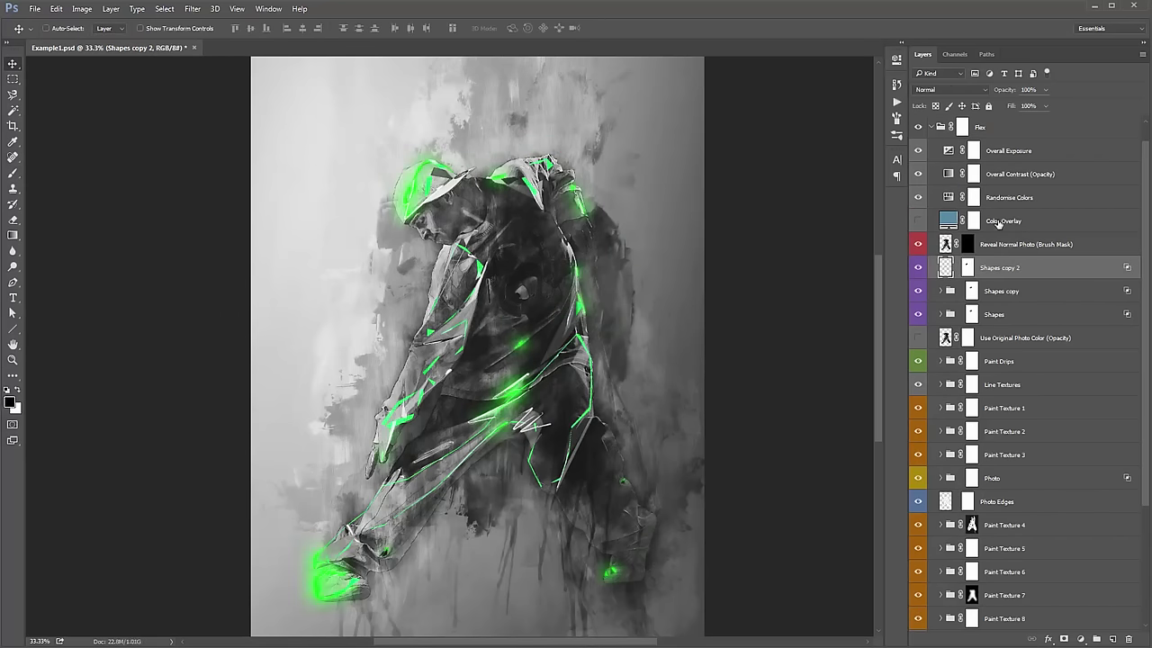
{"action": "left_click", "coordinate": [939, 90]}
{"action": "key", "text": "Return"}
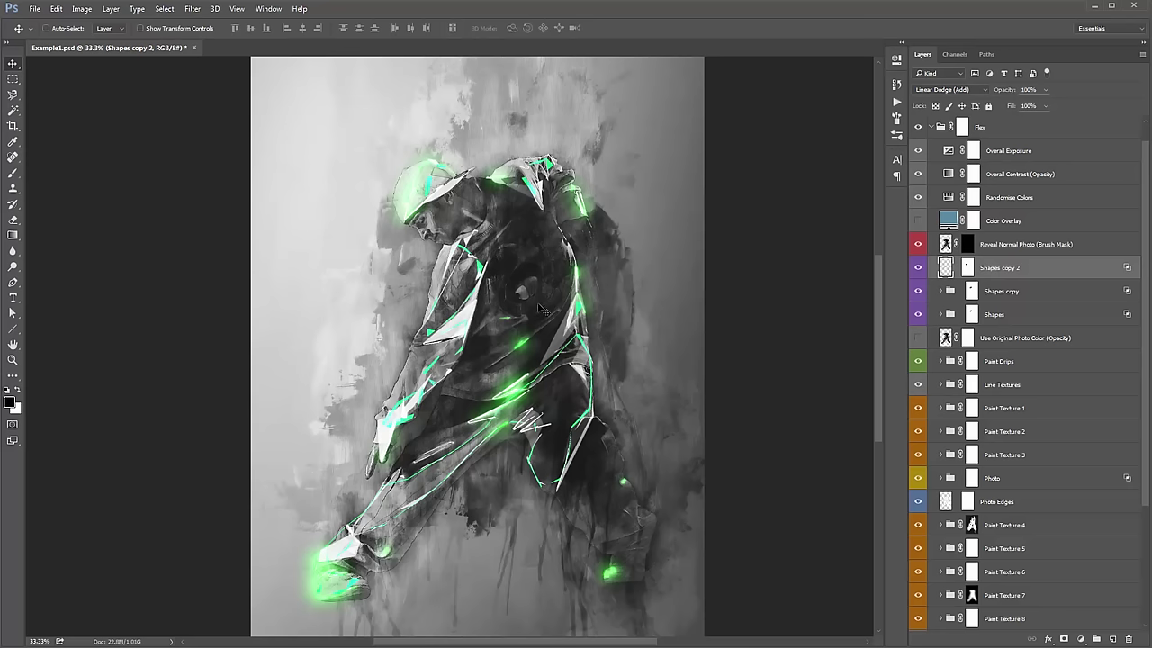
Compare the artwork with the Shapes copy 2 layer hidden and shown.
{"action": "left_click", "coordinate": [919, 272]}
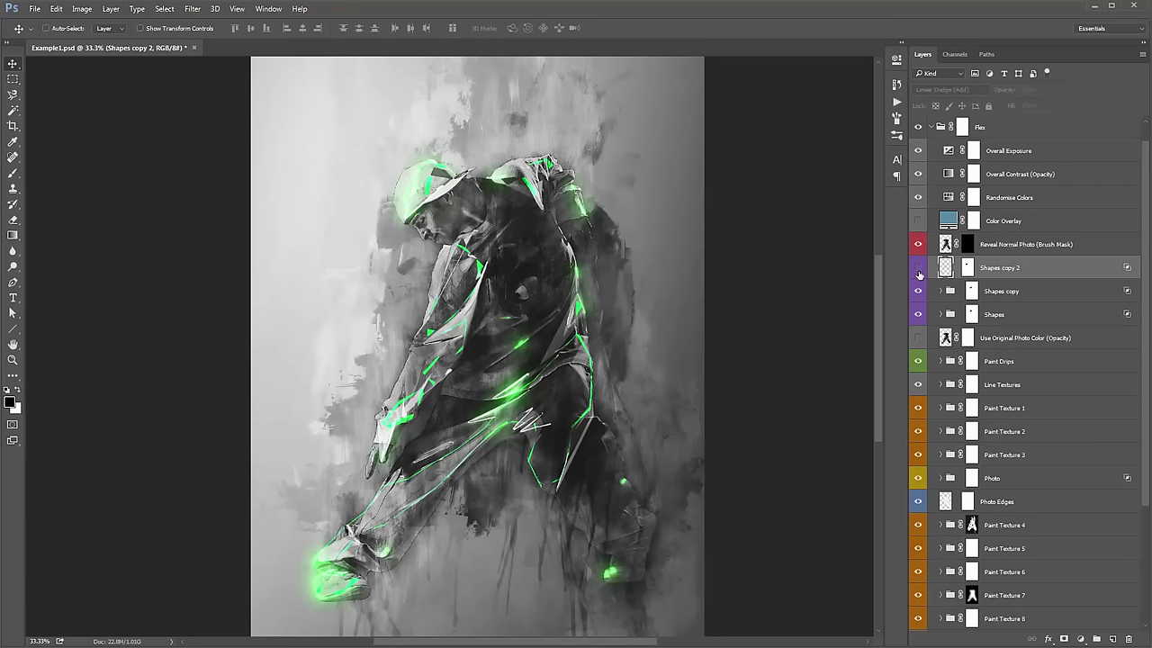
{"action": "left_click", "coordinate": [919, 272]}
{"action": "left_click", "coordinate": [919, 273]}
{"action": "left_click", "coordinate": [919, 274]}
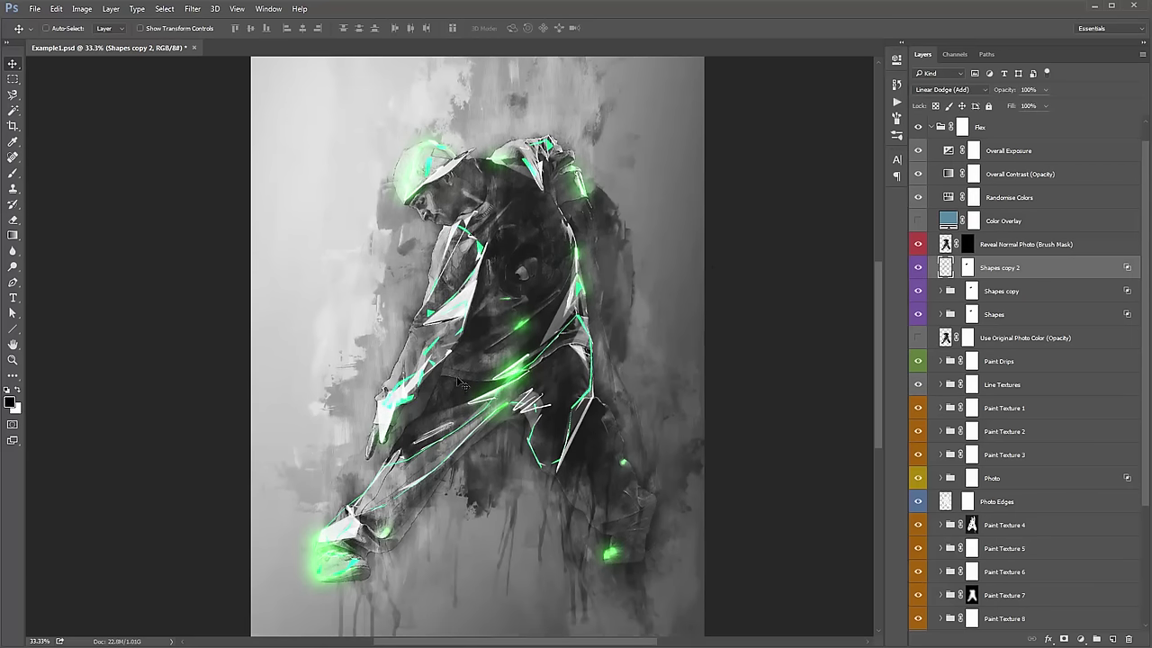
Fill the Shapes copy 2 layer's mask with black to hide the Linear Dodge effect.
{"action": "left_click", "coordinate": [968, 267]}
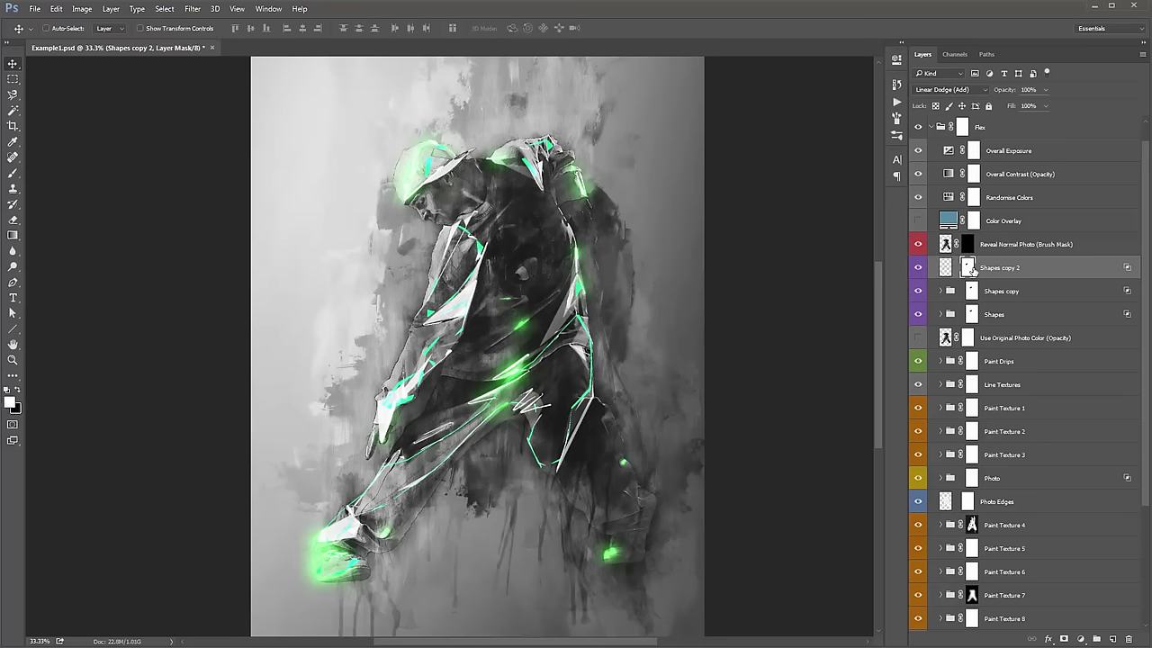
{"action": "key", "text": "x"}
{"action": "key", "text": "alt+BackSpace"}
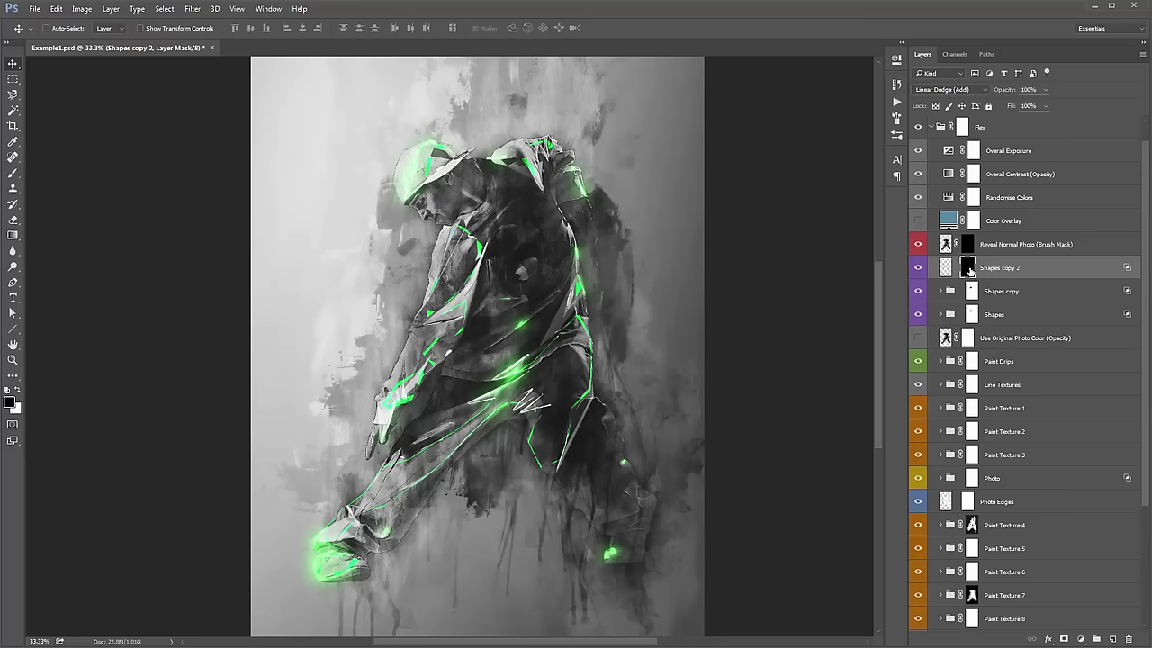
Compare the artwork with the black Shapes copy 2 mask disabled and enabled.
{"action": "left_click", "coordinate": [970, 270], "text": "shift"}
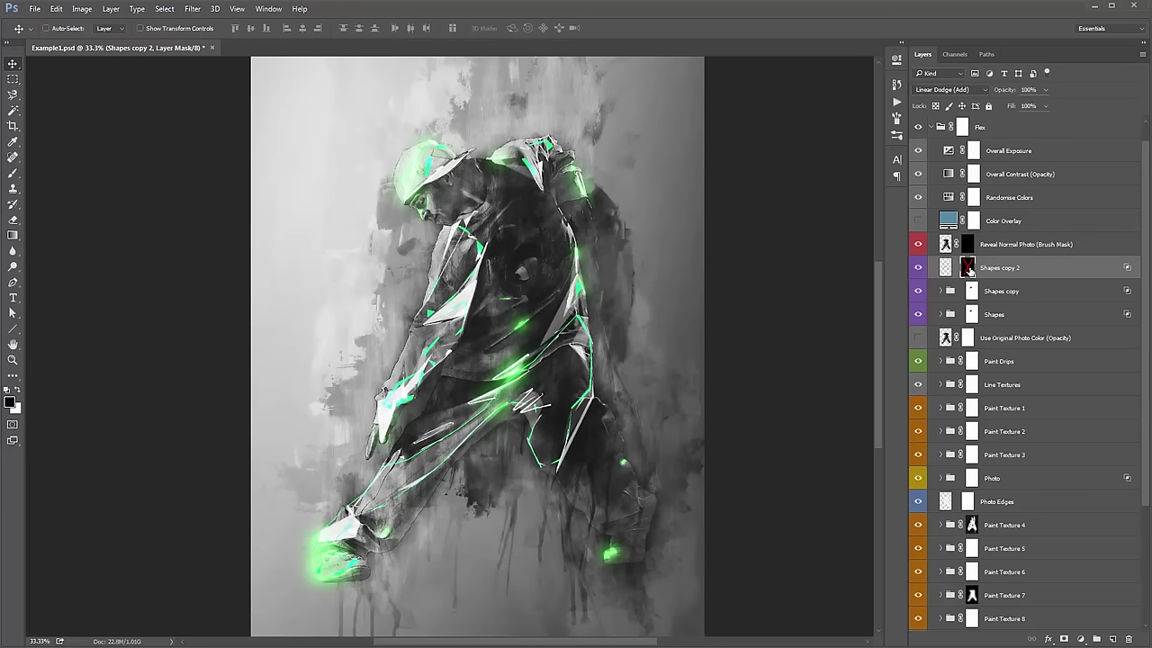
{"action": "left_click", "coordinate": [970, 270], "text": "shift"}
{"action": "left_click", "coordinate": [969, 270], "text": "shift"}
{"action": "left_click", "coordinate": [969, 270], "text": "shift"}
{"action": "left_click", "coordinate": [969, 270], "text": "shift"}
{"action": "left_click", "coordinate": [967, 272], "text": "shift"}
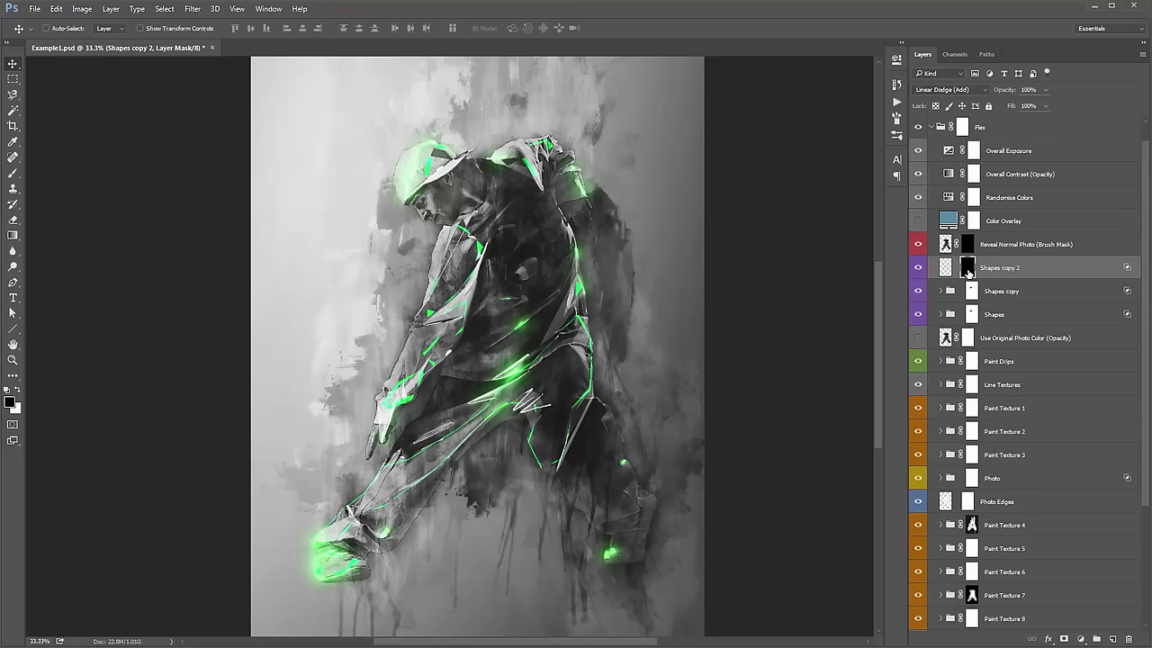
Paint white on the Shapes copy 2 mask with a 300 px brush, from the figure's waist down to the outstretched foot.
{"action": "key", "text": "b"}
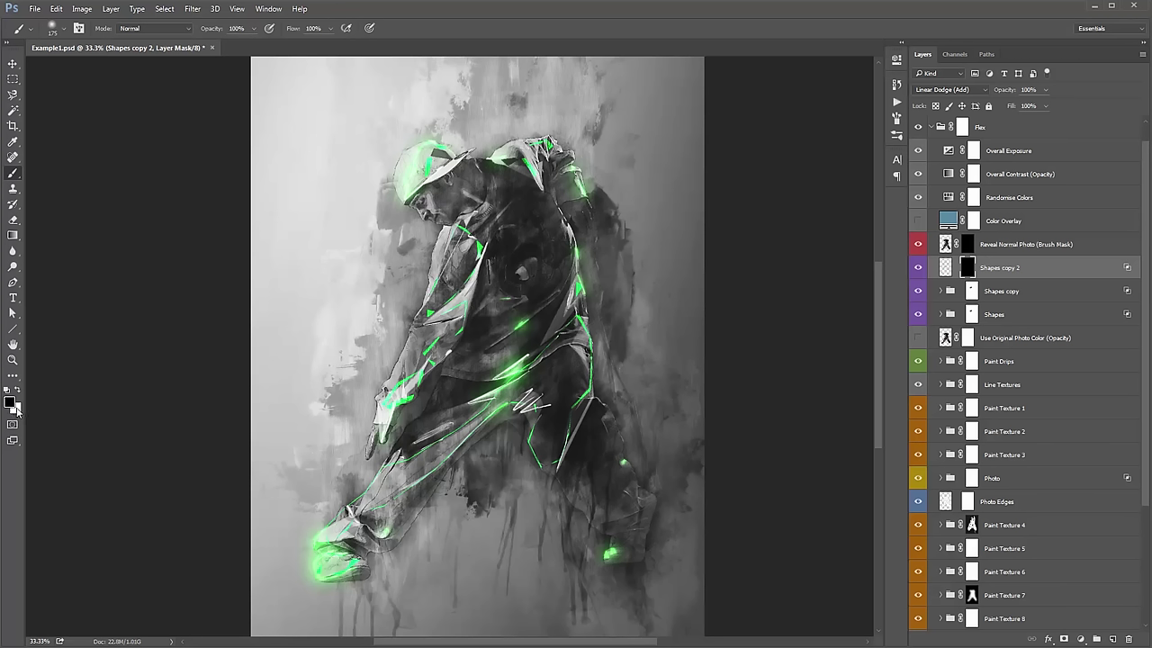
{"action": "key", "text": "d"}
{"action": "key", "text": "x"}
{"action": "key", "text": "bracketright"}
{"action": "key", "text": "bracketright"}
{"action": "key", "text": "bracketright"}
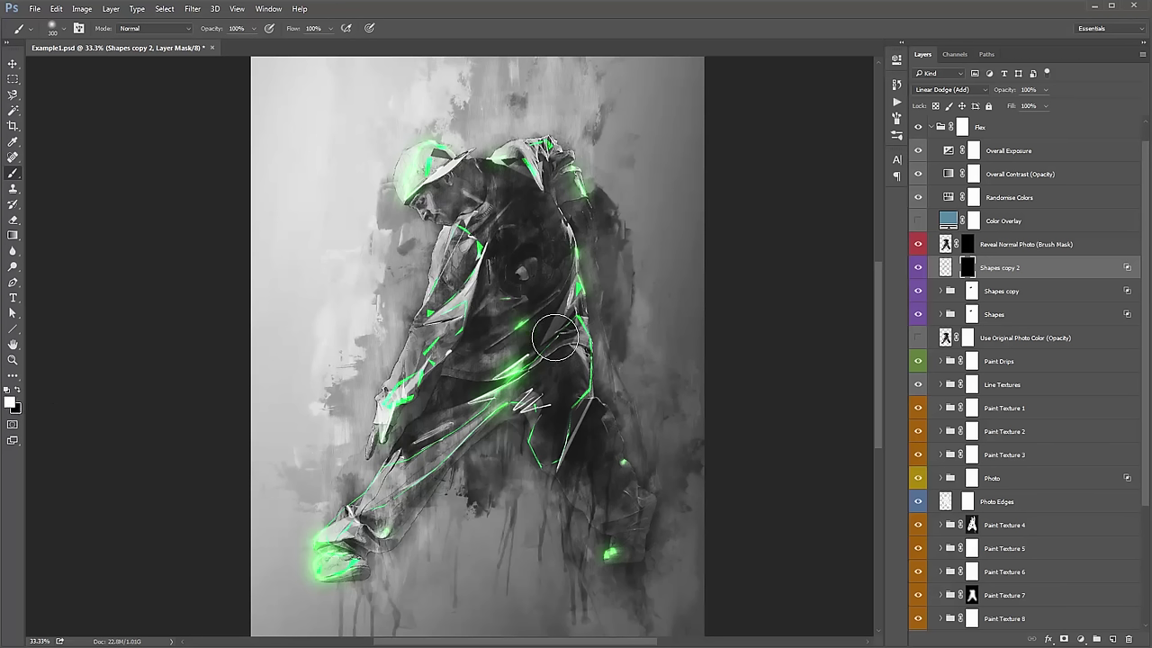
{"action": "mouse_move", "coordinate": [555, 337]}
{"action": "left_mouse_down"}
{"action": "mouse_move", "coordinate": [585, 259]}
{"action": "mouse_move", "coordinate": [571, 385]}
{"action": "mouse_move", "coordinate": [567, 345]}
{"action": "mouse_move", "coordinate": [585, 385]}
{"action": "mouse_move", "coordinate": [478, 417]}
{"action": "mouse_move", "coordinate": [400, 482]}
{"action": "mouse_move", "coordinate": [415, 495]}
{"action": "mouse_move", "coordinate": [351, 536]}
{"action": "left_mouse_up"}
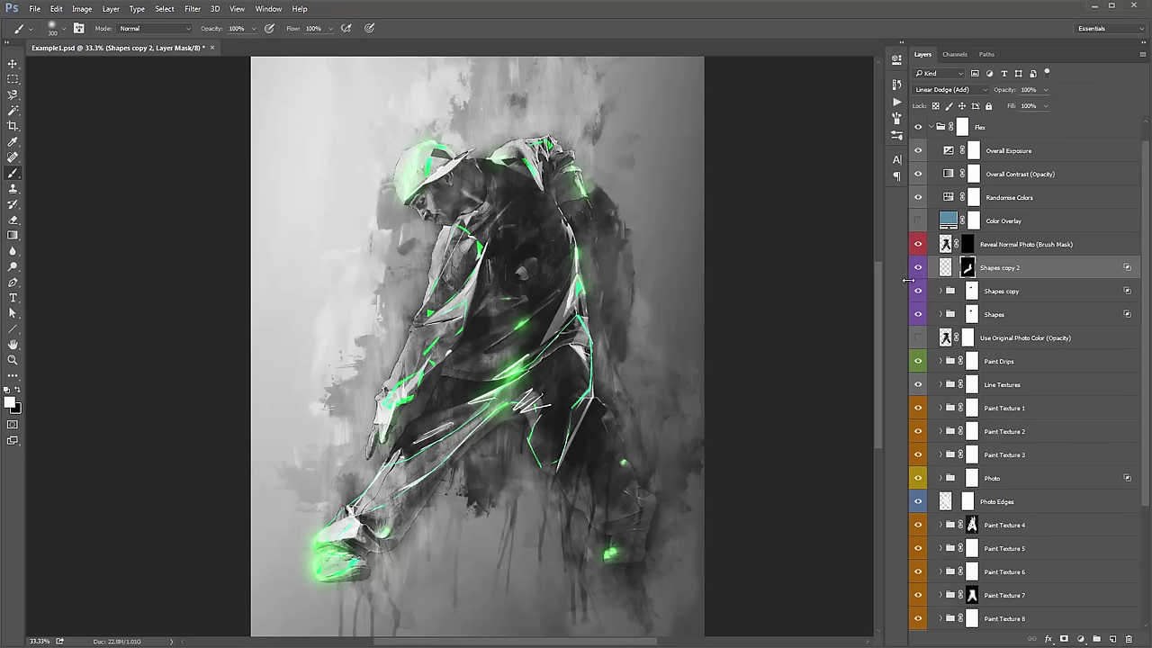
Compare the painted Shapes copy 2 mask disabled and enabled, and return to the Move tool.
{"action": "left_click", "coordinate": [967, 268], "text": "shift"}
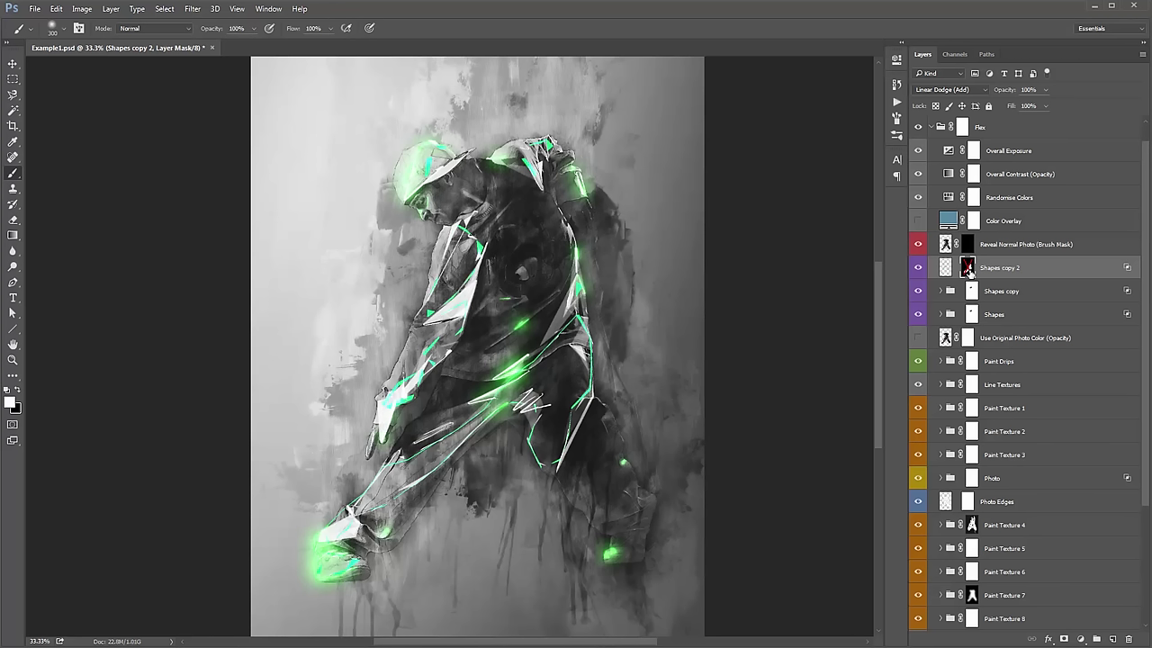
{"action": "left_click", "coordinate": [967, 267], "text": "shift"}
{"action": "left_click", "coordinate": [968, 267], "text": "shift"}
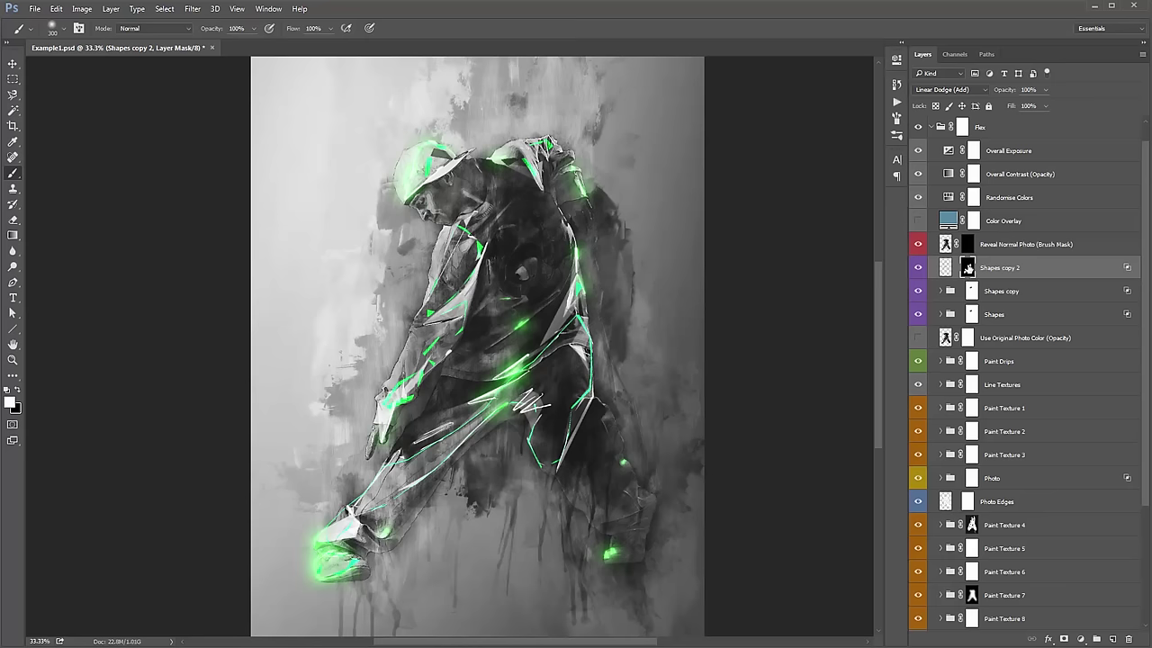
{"action": "left_click", "coordinate": [969, 268], "text": "shift"}
{"action": "left_click", "coordinate": [969, 269], "text": "shift"}
{"action": "key", "text": "v"}
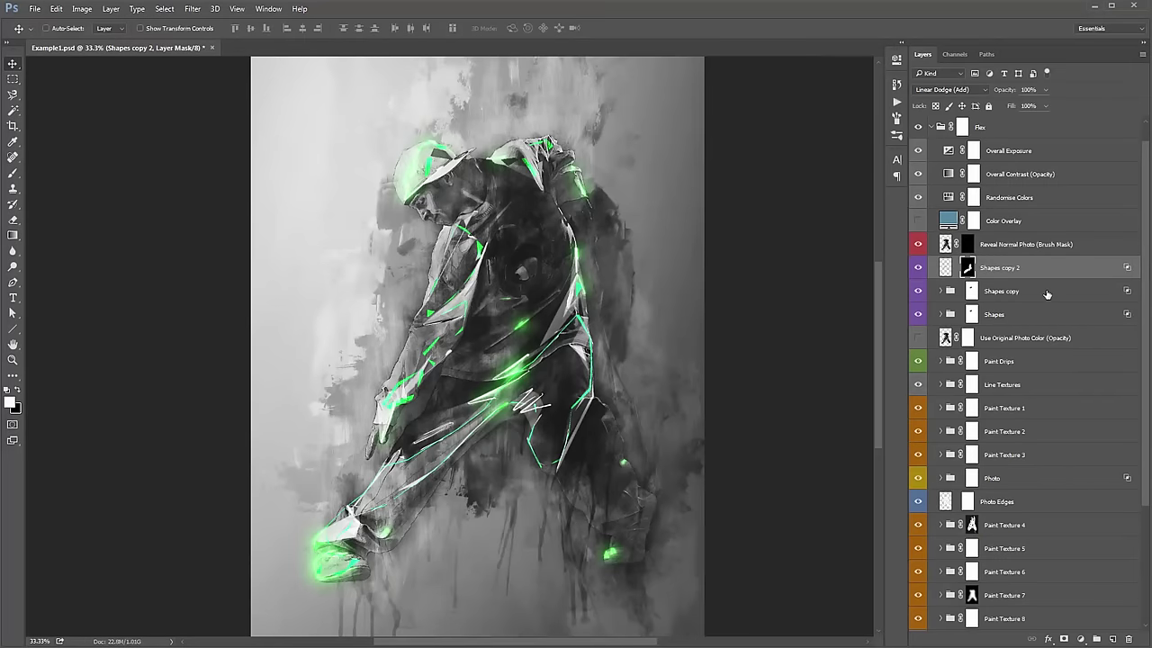
Duplicate the Shapes copy group again, merged into one layer, and set the duplicate's blend mode to Linear Dodge (Add).
{"action": "left_click", "coordinate": [1046, 294]}
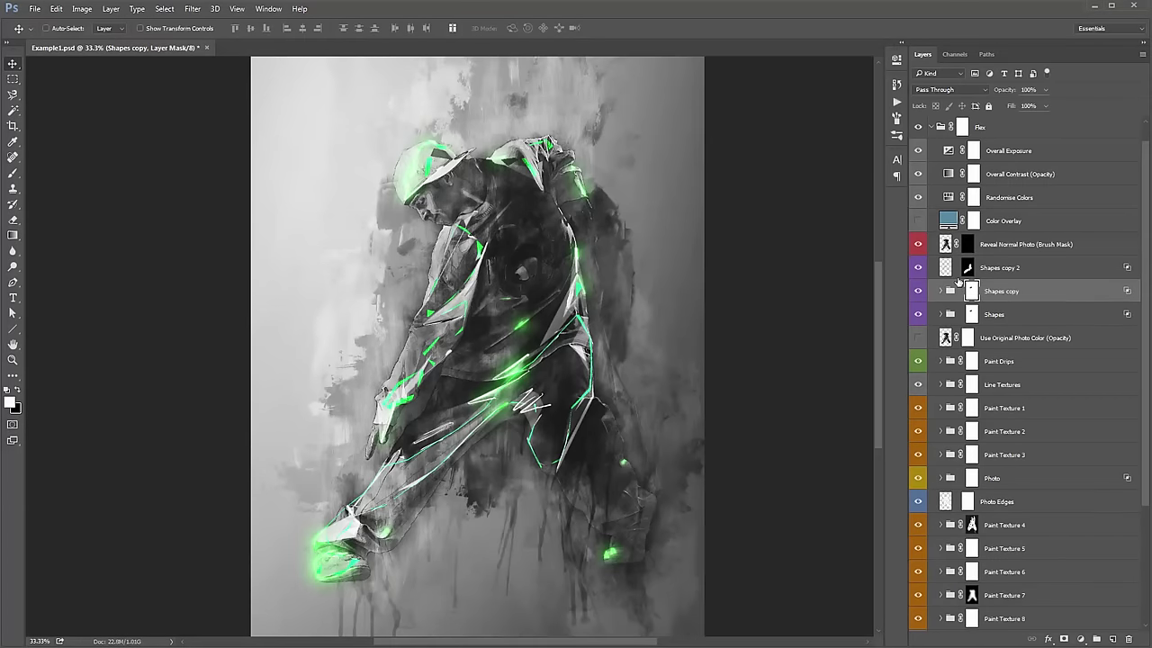
{"action": "key", "text": "ctrl+j"}
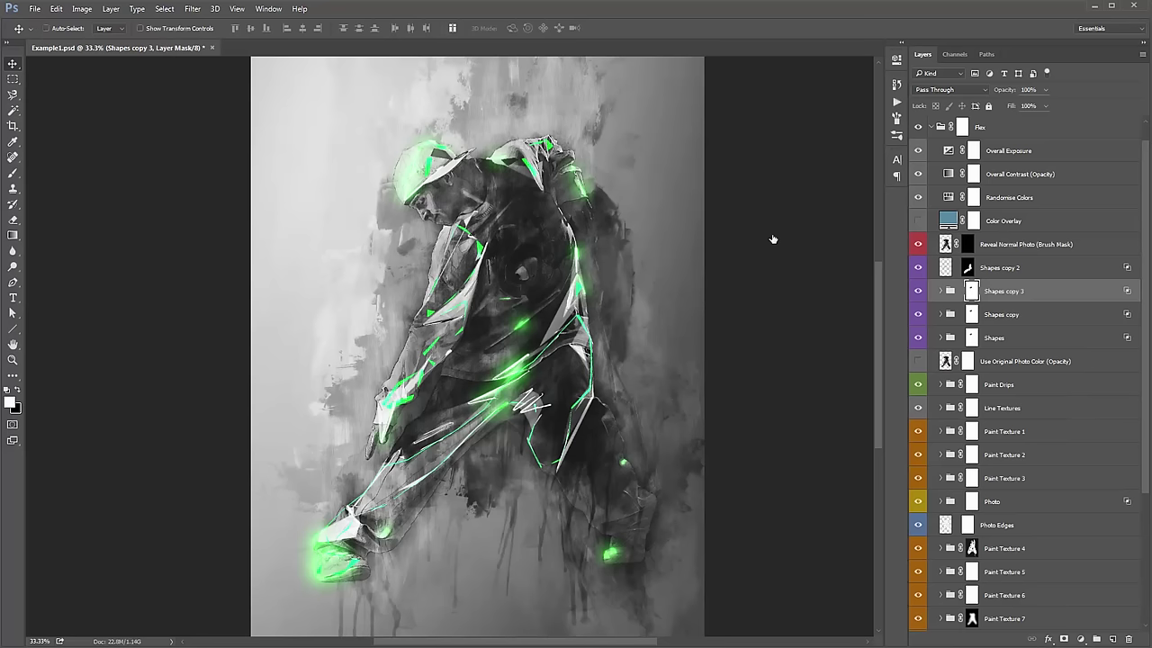
{"action": "key", "text": "ctrl+e"}
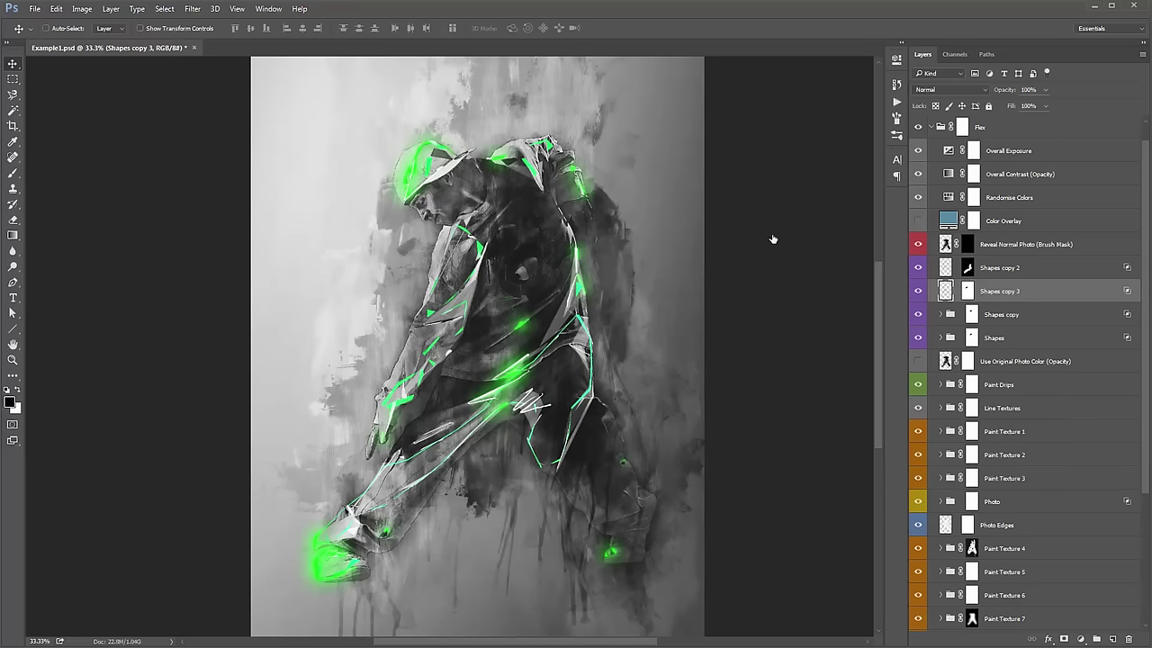
{"action": "left_click", "coordinate": [929, 90]}
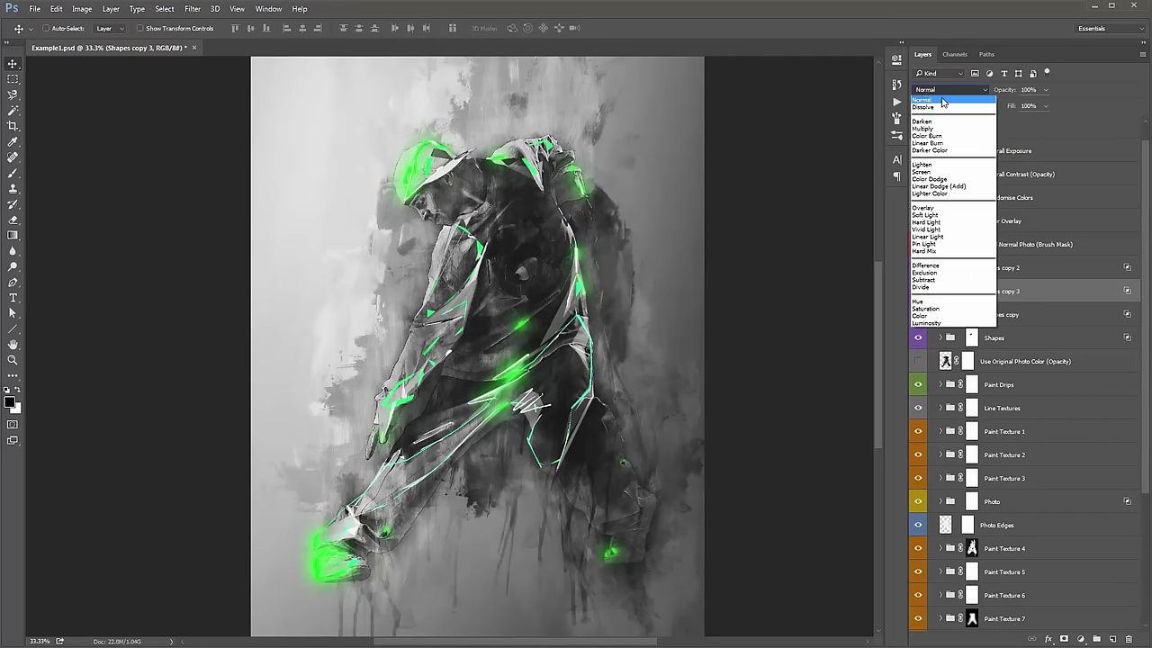
{"action": "left_click", "coordinate": [981, 187]}
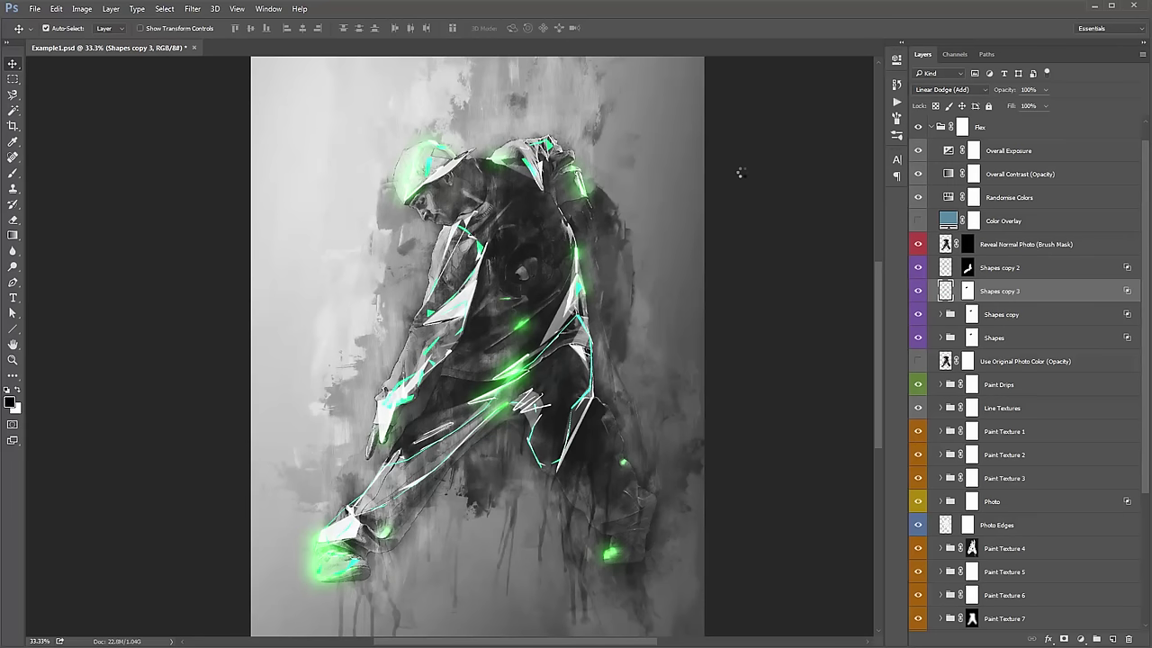
Scale the Shapes copy 3 layer to about 213%, rotate it about -55° and position its shapes around the figure.
{"action": "key", "text": "ctrl+minus"}
{"action": "key", "text": "ctrl+minus"}
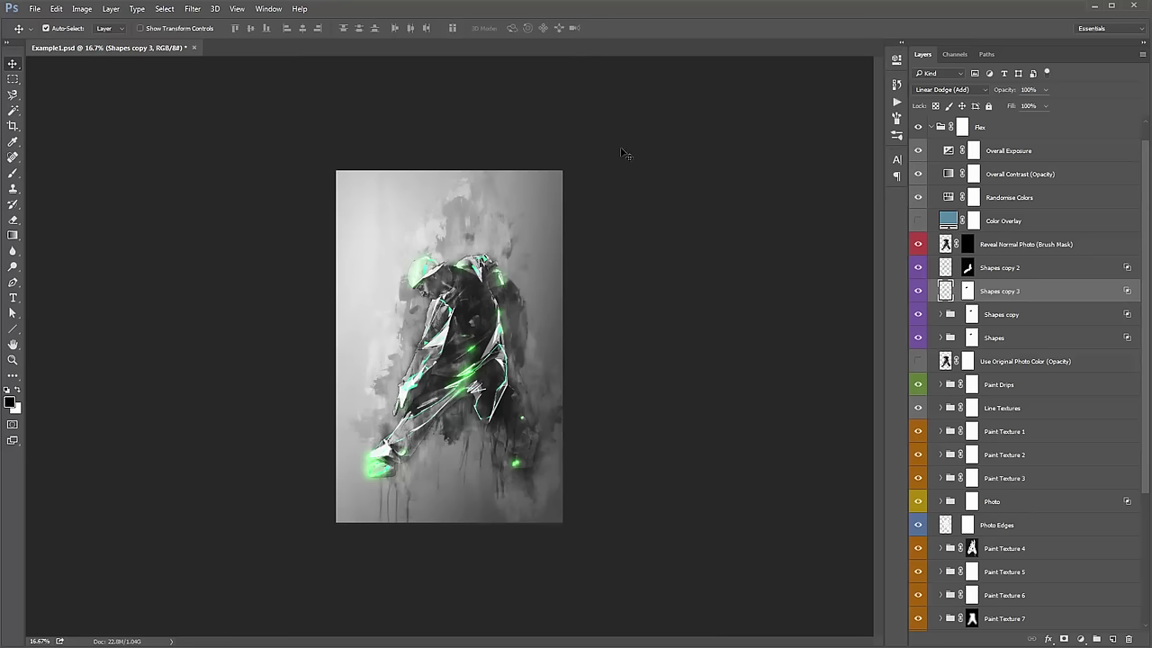
{"action": "key", "text": "ctrl+t"}
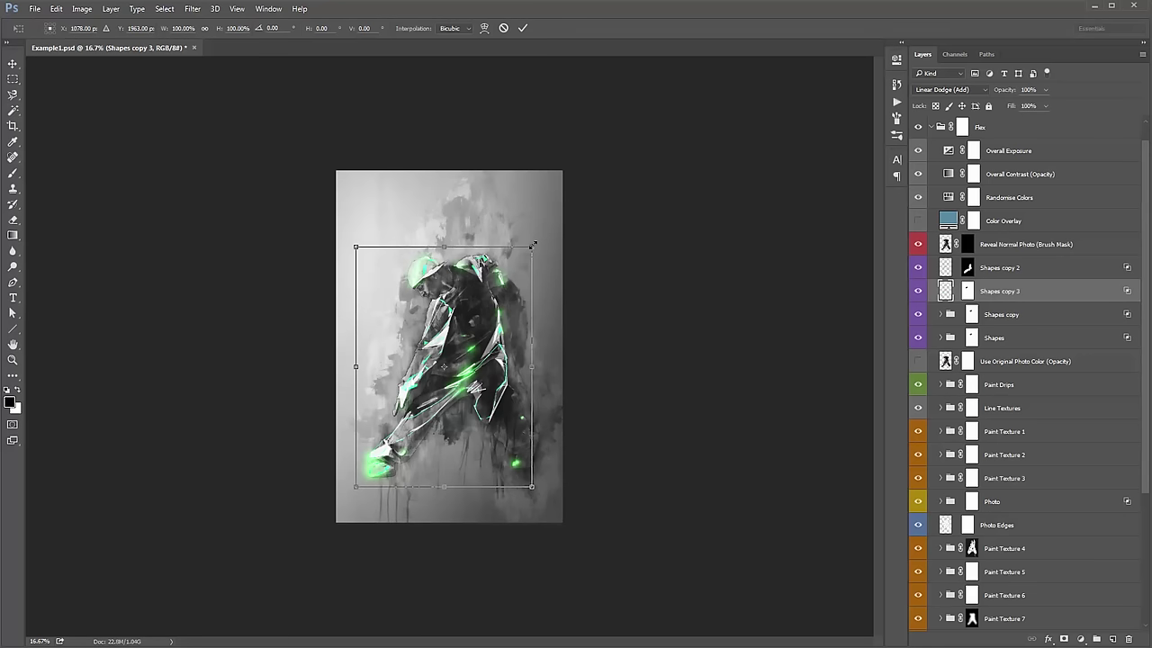
{"action": "left_click_drag", "start_coordinate": [533, 244], "coordinate": [687, 148]}
{"action": "left_click_drag", "start_coordinate": [731, 247], "coordinate": [602, 147]}
{"action": "left_click_drag", "start_coordinate": [499, 402], "coordinate": [554, 263]}
{"action": "left_click_drag", "start_coordinate": [758, 239], "coordinate": [564, 225]}
{"action": "left_click_drag", "start_coordinate": [730, 166], "coordinate": [677, 177]}
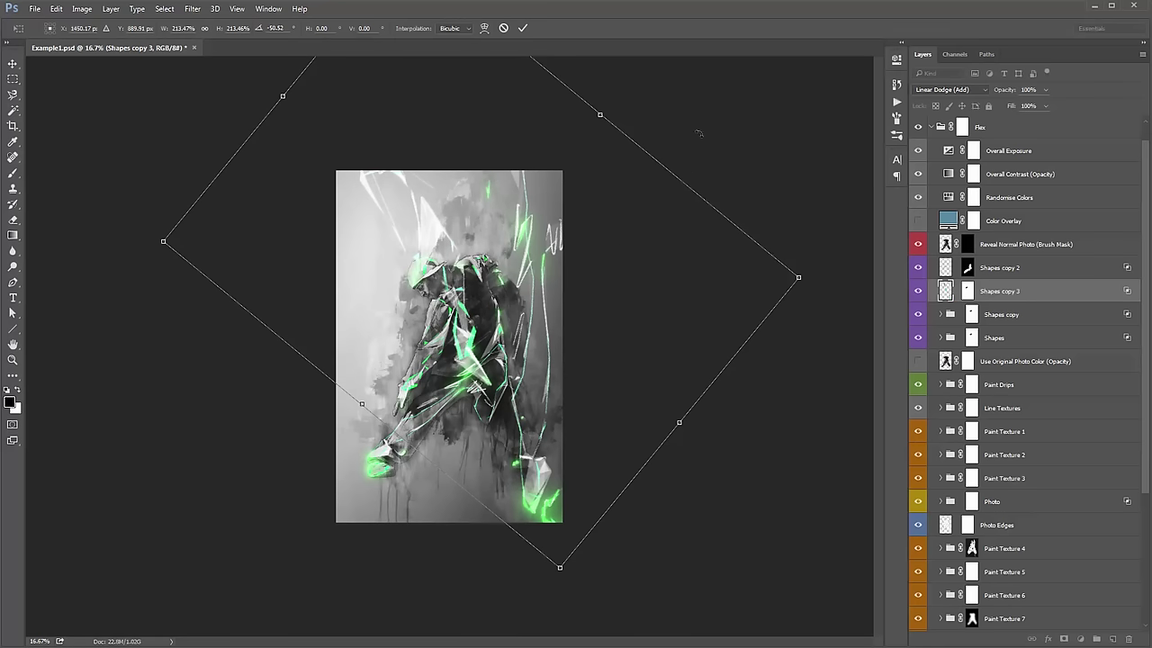
{"action": "left_click_drag", "start_coordinate": [691, 124], "coordinate": [671, 137]}
{"action": "left_click_drag", "start_coordinate": [580, 198], "coordinate": [585, 230]}
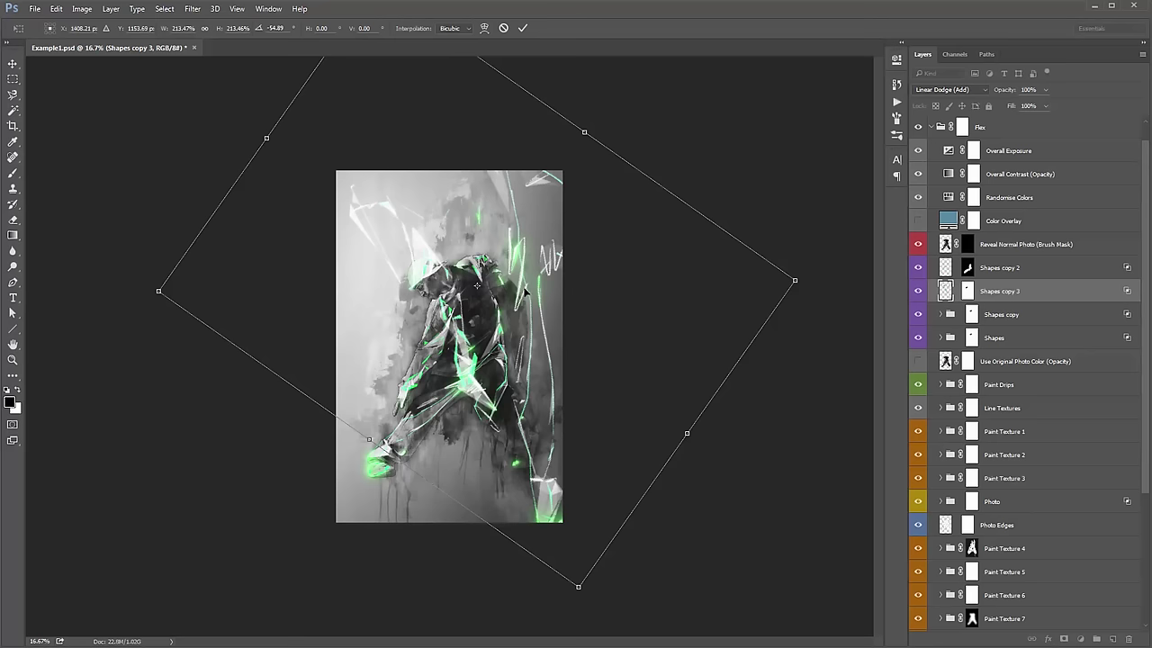
{"action": "key", "text": "Return"}
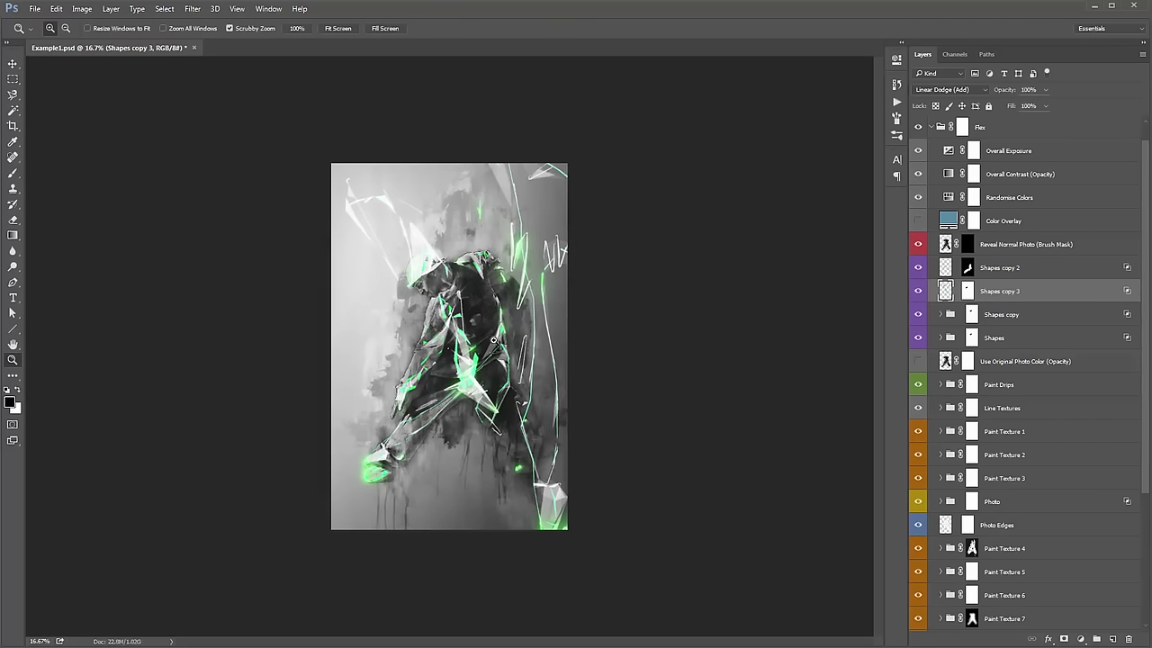
Paint black on the Shapes copy 3 mask with 500 and 400 px brushes, from above the cap down across the body to the lower-right shapes.
{"action": "key", "text": "ctrl+plus"}
{"action": "key", "text": "ctrl+plus"}
{"action": "key", "text": "ctrl+0"}
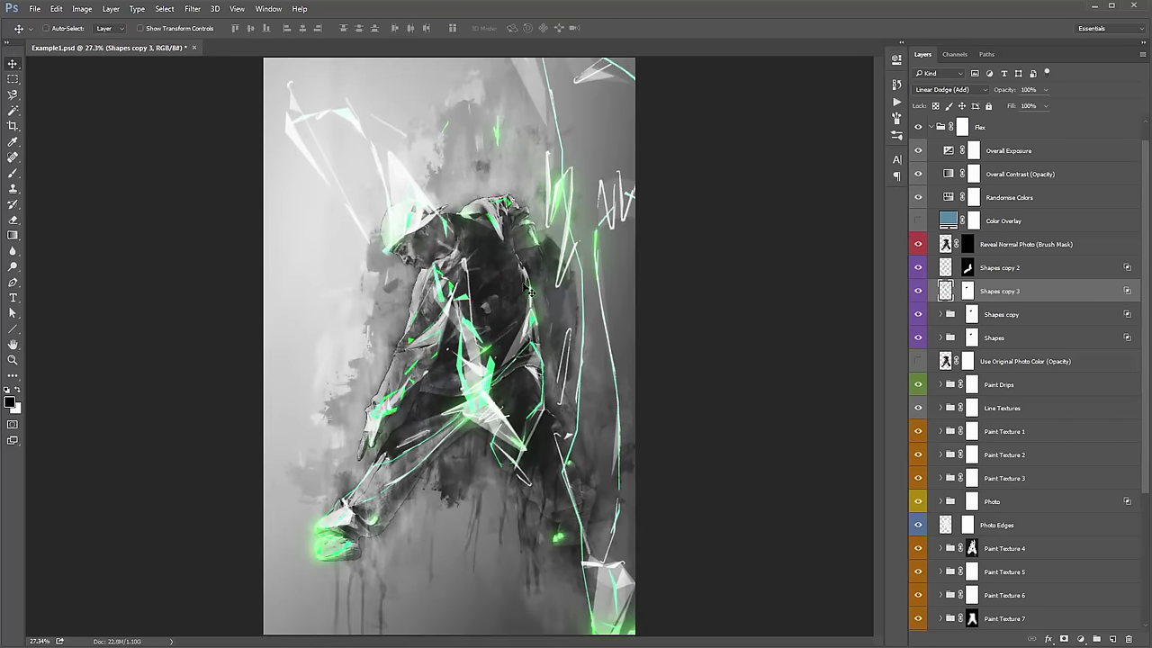
{"action": "left_click", "coordinate": [969, 292]}
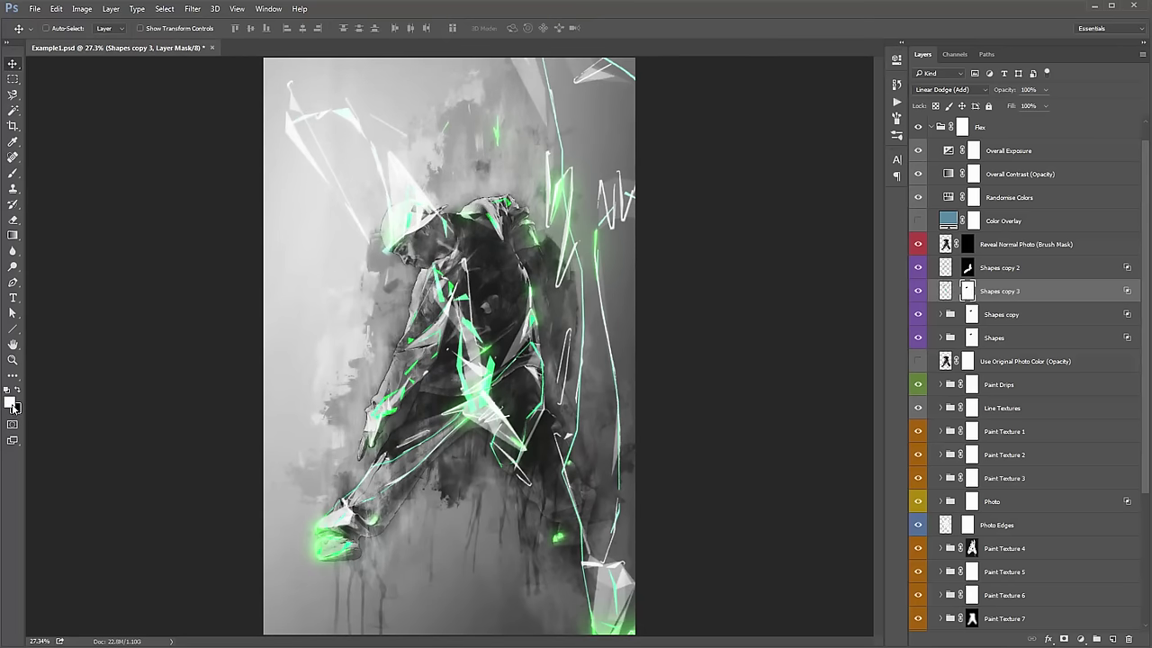
{"action": "key", "text": "x"}
{"action": "key", "text": "s"}
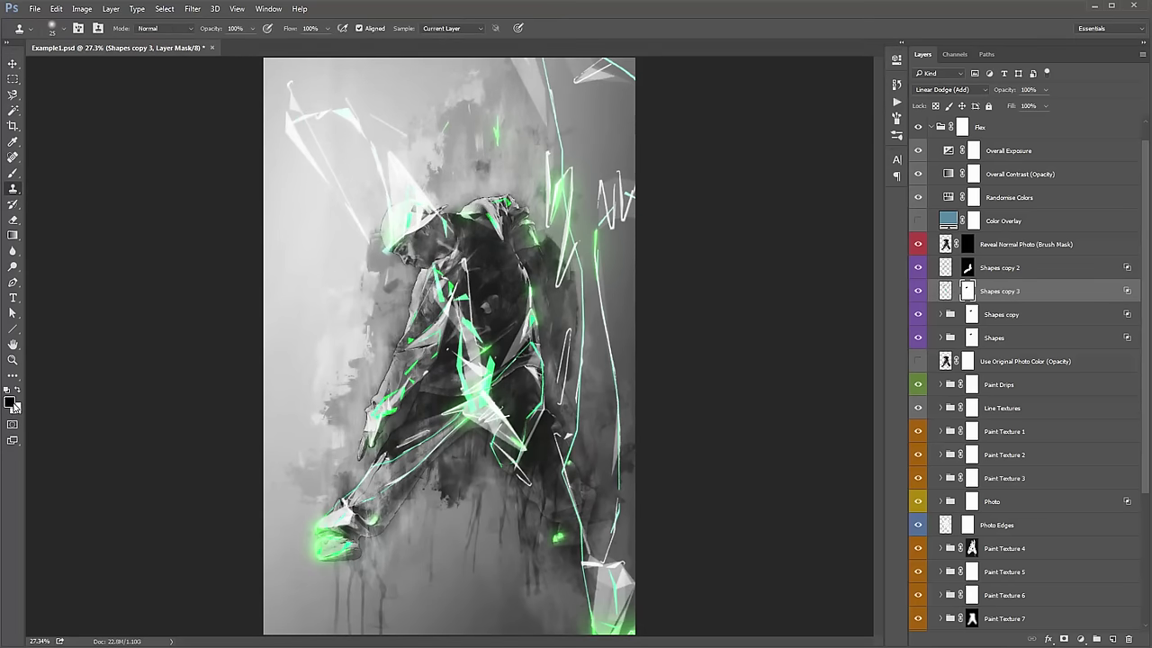
{"action": "key", "text": "b"}
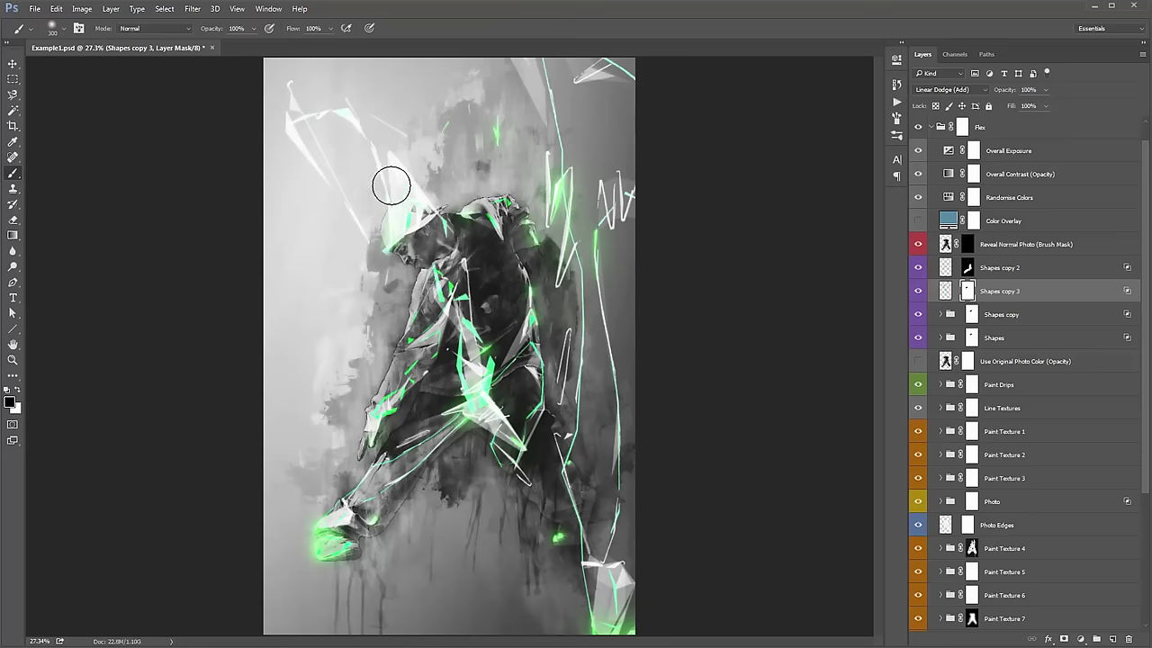
{"action": "key", "text": "bracketright"}
{"action": "key", "text": "bracketright"}
{"action": "mouse_move", "coordinate": [396, 159]}
{"action": "left_mouse_down"}
{"action": "mouse_move", "coordinate": [442, 230]}
{"action": "mouse_move", "coordinate": [395, 241]}
{"action": "mouse_move", "coordinate": [335, 196]}
{"action": "mouse_move", "coordinate": [310, 218]}
{"action": "mouse_move", "coordinate": [349, 185]}
{"action": "mouse_move", "coordinate": [313, 143]}
{"action": "mouse_move", "coordinate": [442, 144]}
{"action": "left_mouse_up"}
{"action": "key", "text": "bracketleft"}
{"action": "mouse_move", "coordinate": [435, 271]}
{"action": "left_mouse_down"}
{"action": "mouse_move", "coordinate": [485, 370]}
{"action": "mouse_move", "coordinate": [568, 579]}
{"action": "mouse_move", "coordinate": [632, 601]}
{"action": "mouse_move", "coordinate": [627, 624]}
{"action": "mouse_move", "coordinate": [666, 603]}
{"action": "mouse_move", "coordinate": [582, 581]}
{"action": "left_mouse_up"}
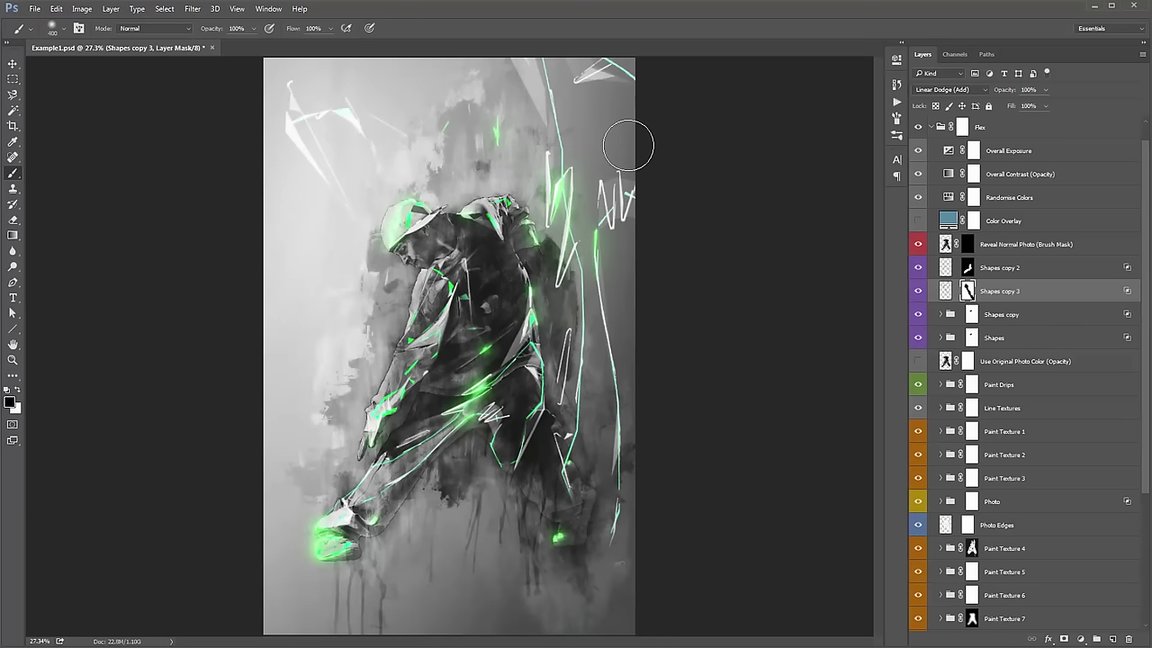
Mask out the Shapes copy 3 fragments in the artwork's upper-right corner with a 250 px brush and upper-left area with a 500 px brush.
{"action": "key", "text": "bracketleft"}
{"action": "key", "text": "bracketleft"}
{"action": "mouse_move", "coordinate": [635, 171]}
{"action": "left_mouse_down"}
{"action": "mouse_move", "coordinate": [580, 96]}
{"action": "mouse_move", "coordinate": [599, 68]}
{"action": "mouse_move", "coordinate": [622, 80]}
{"action": "mouse_move", "coordinate": [627, 97]}
{"action": "mouse_move", "coordinate": [576, 65]}
{"action": "mouse_move", "coordinate": [587, 99]}
{"action": "left_mouse_up"}
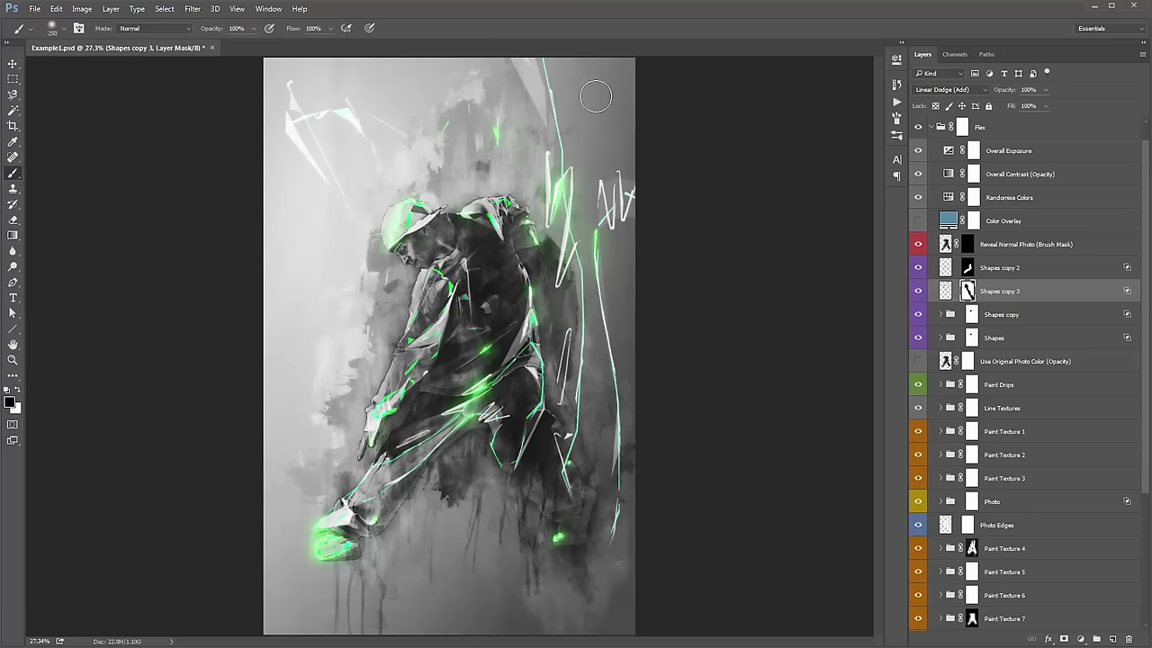
{"action": "key", "text": "bracketright"}
{"action": "key", "text": "bracketright"}
{"action": "key", "text": "bracketright"}
{"action": "mouse_move", "coordinate": [321, 124]}
{"action": "left_mouse_down"}
{"action": "mouse_move", "coordinate": [243, 139]}
{"action": "mouse_move", "coordinate": [329, 180]}
{"action": "left_mouse_up"}
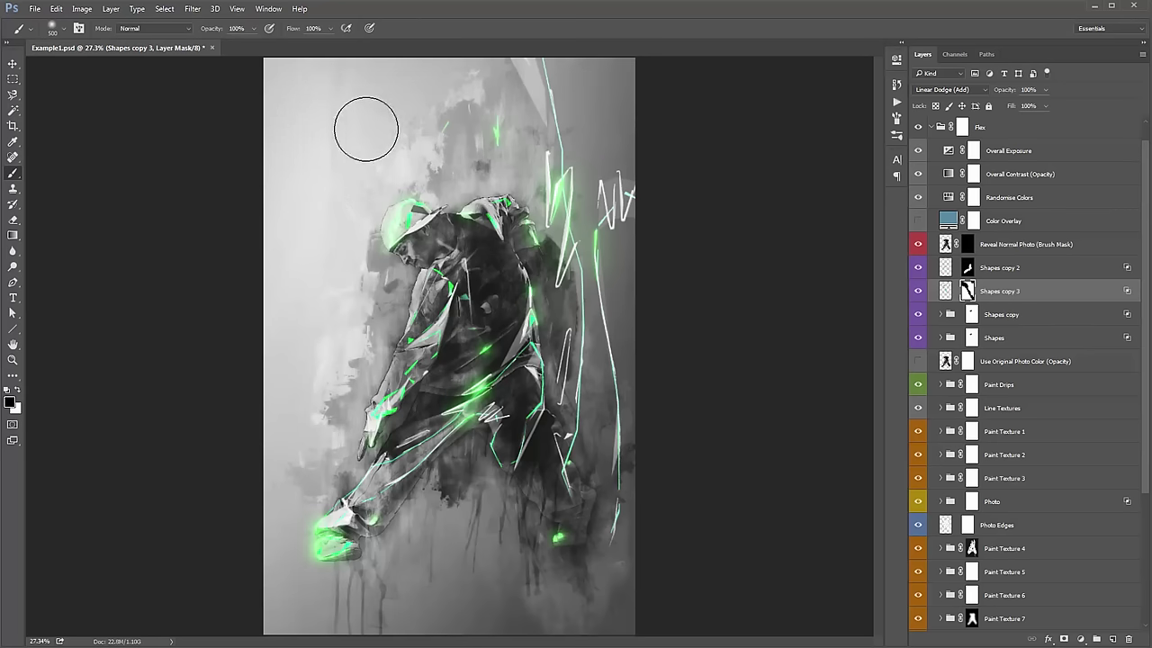
Apply a Gaussian Blur with a 7.6 px radius to the Shapes copy 3 layer's content.
{"action": "left_click", "coordinate": [944, 292]}
{"action": "left_click", "coordinate": [580, 295], "text": "ctrl"}
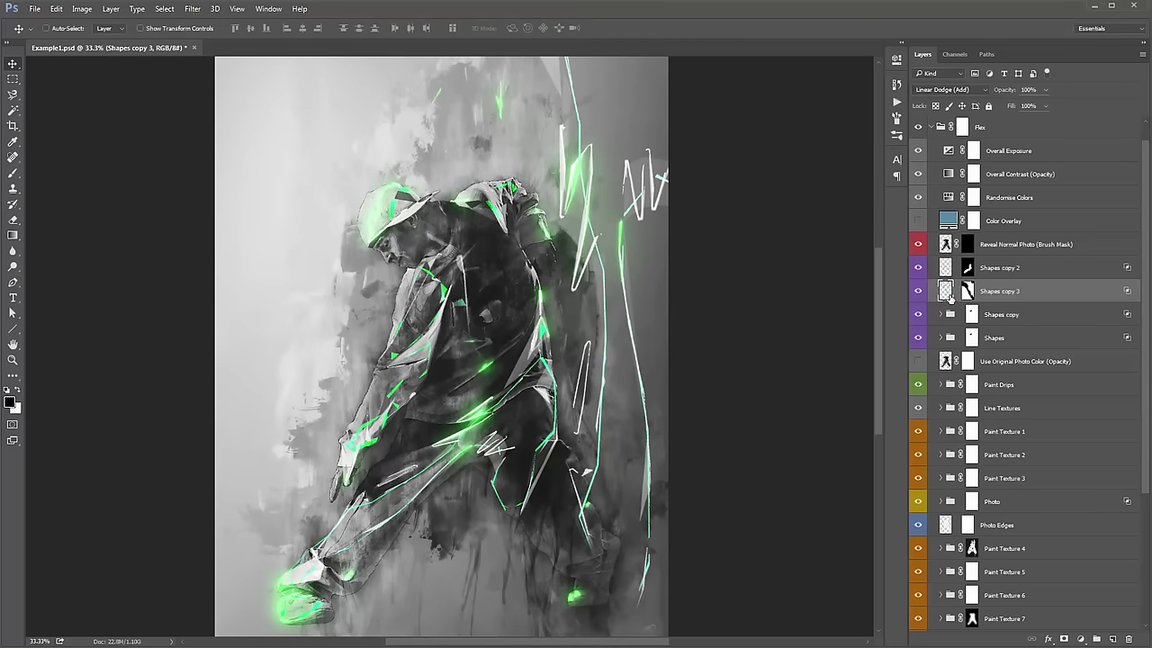
{"action": "left_click", "coordinate": [193, 9]}
{"action": "mouse_move", "coordinate": [234, 155]}
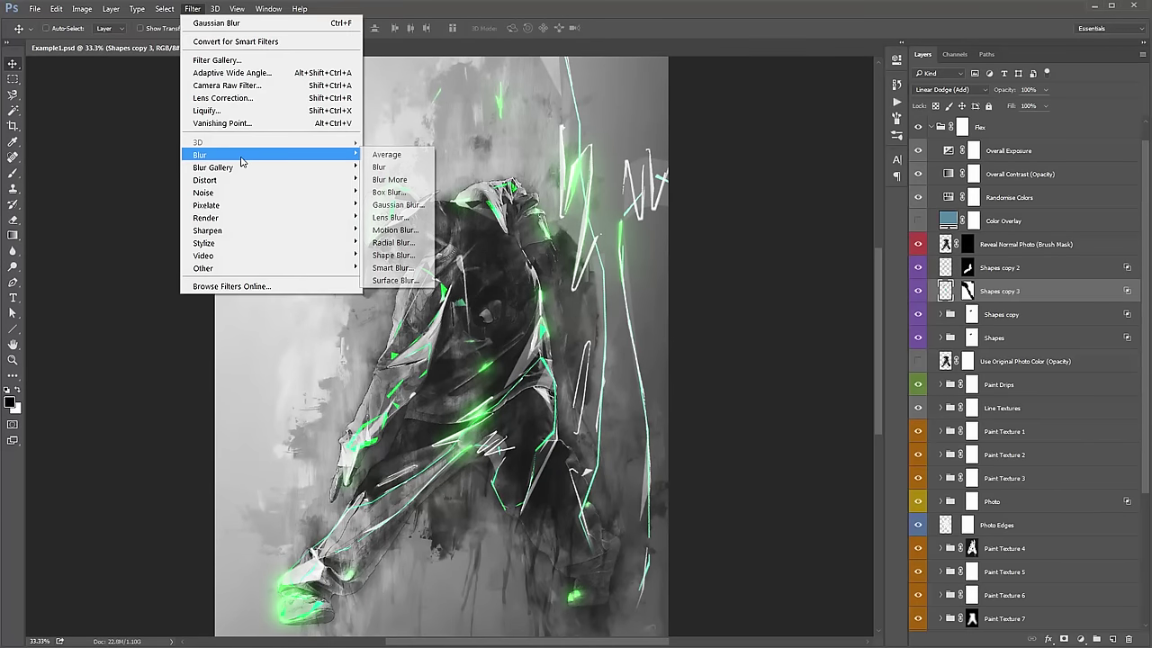
{"action": "left_click", "coordinate": [409, 205]}
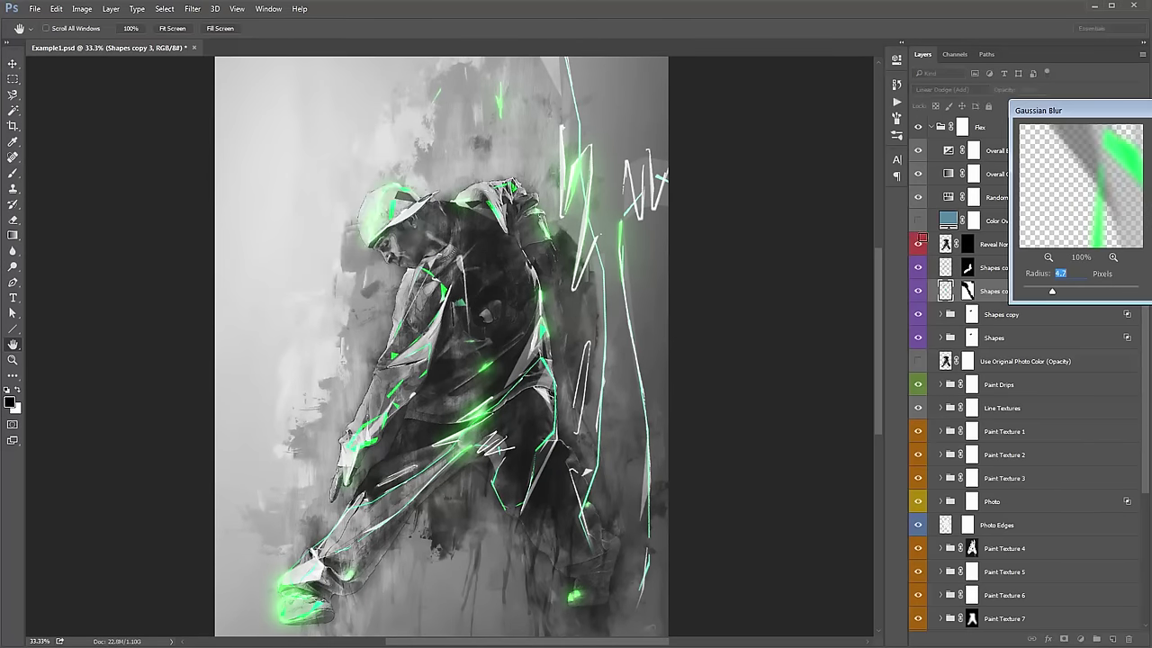
{"action": "left_click_drag", "start_coordinate": [1068, 113], "coordinate": [783, 230]}
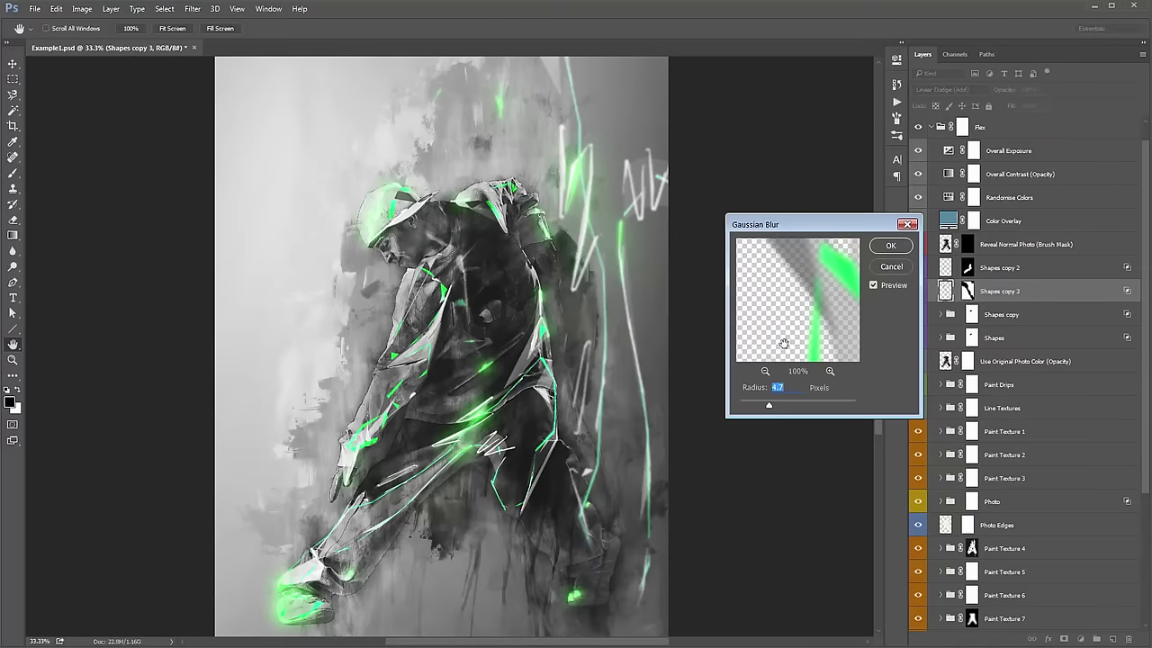
{"action": "left_click_drag", "start_coordinate": [771, 407], "coordinate": [778, 408]}
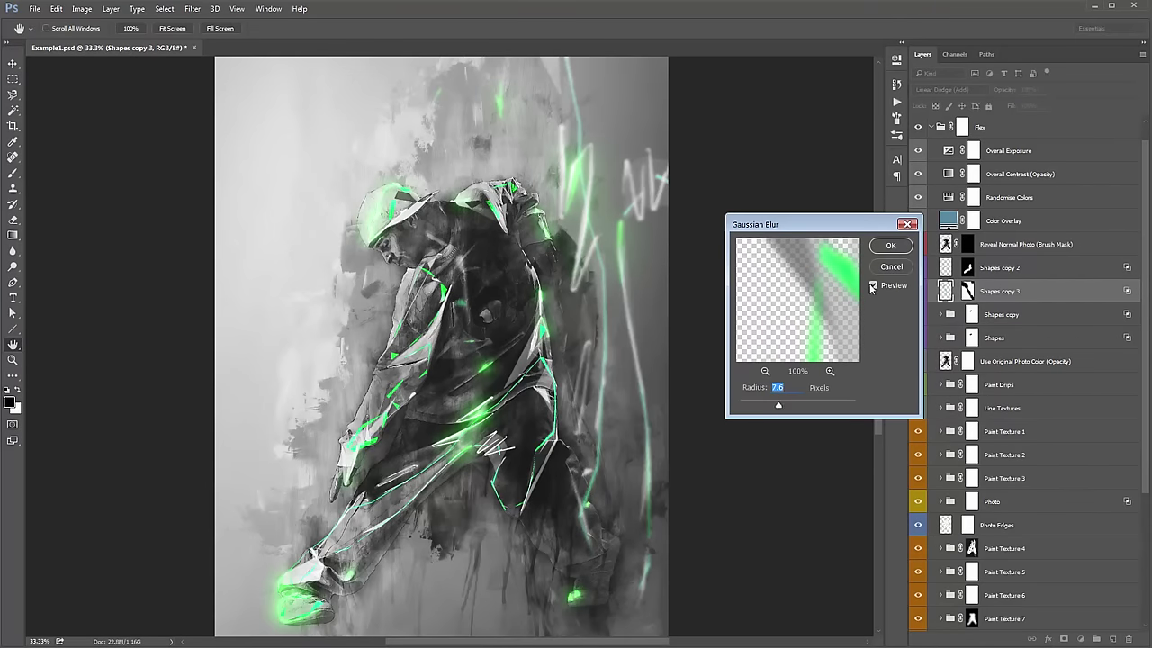
{"action": "left_click", "coordinate": [891, 246]}
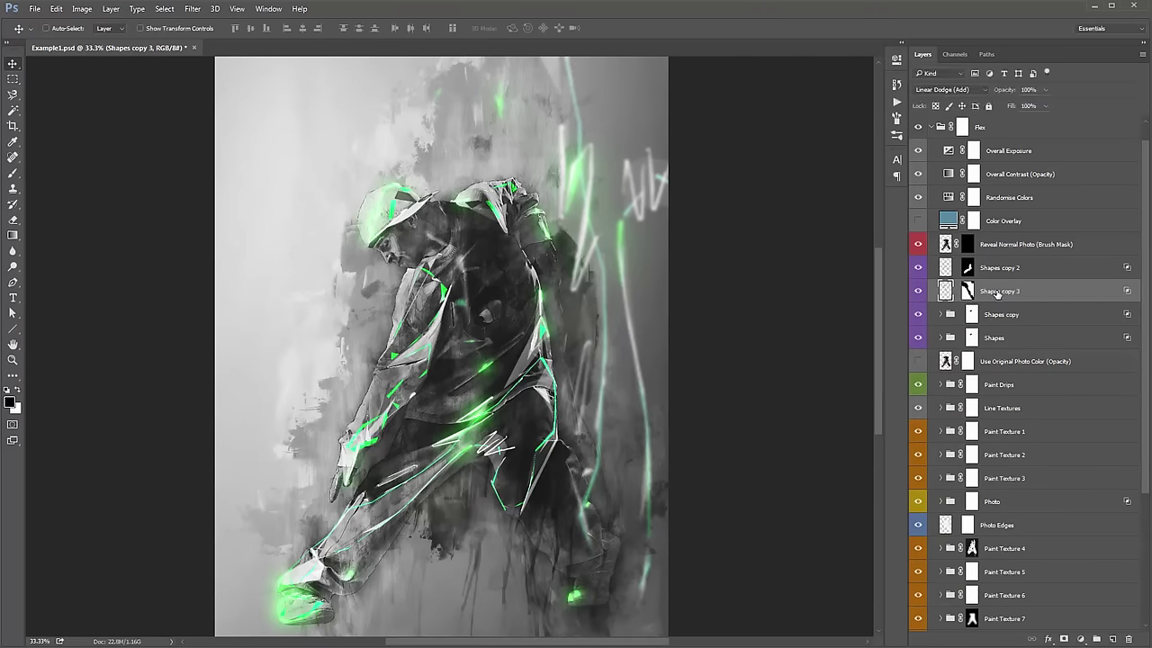
Duplicate the Shapes copy 3 layer and disable the duplicate's mask.
{"action": "key", "text": "ctrl+minus"}
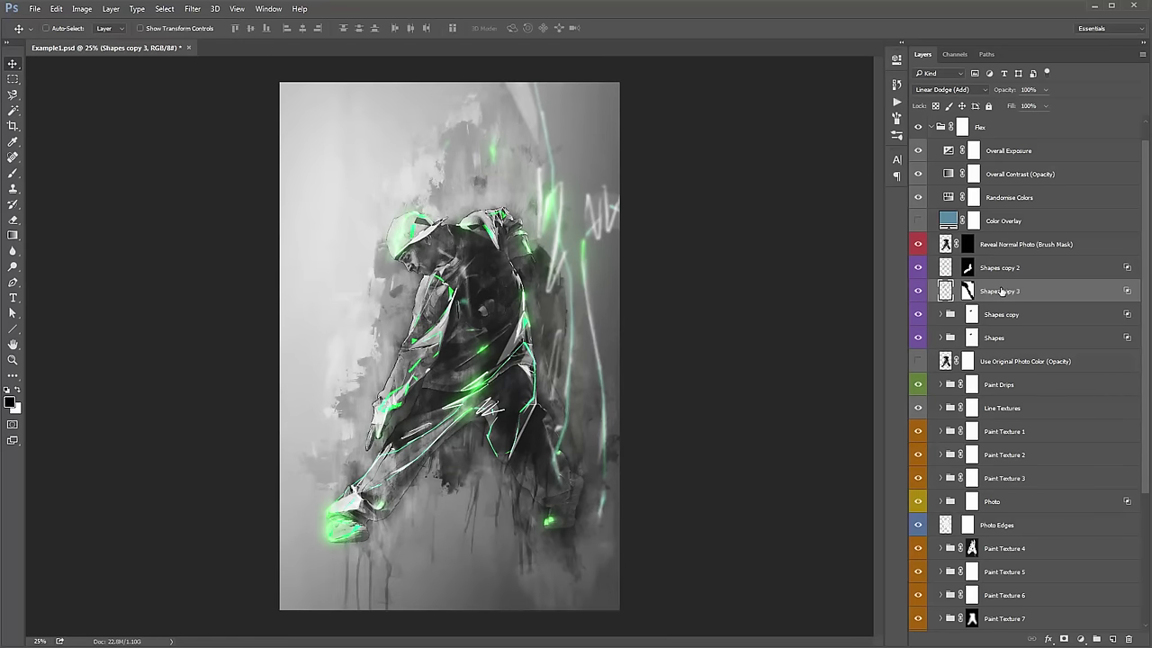
{"action": "key", "text": "ctrl+j"}
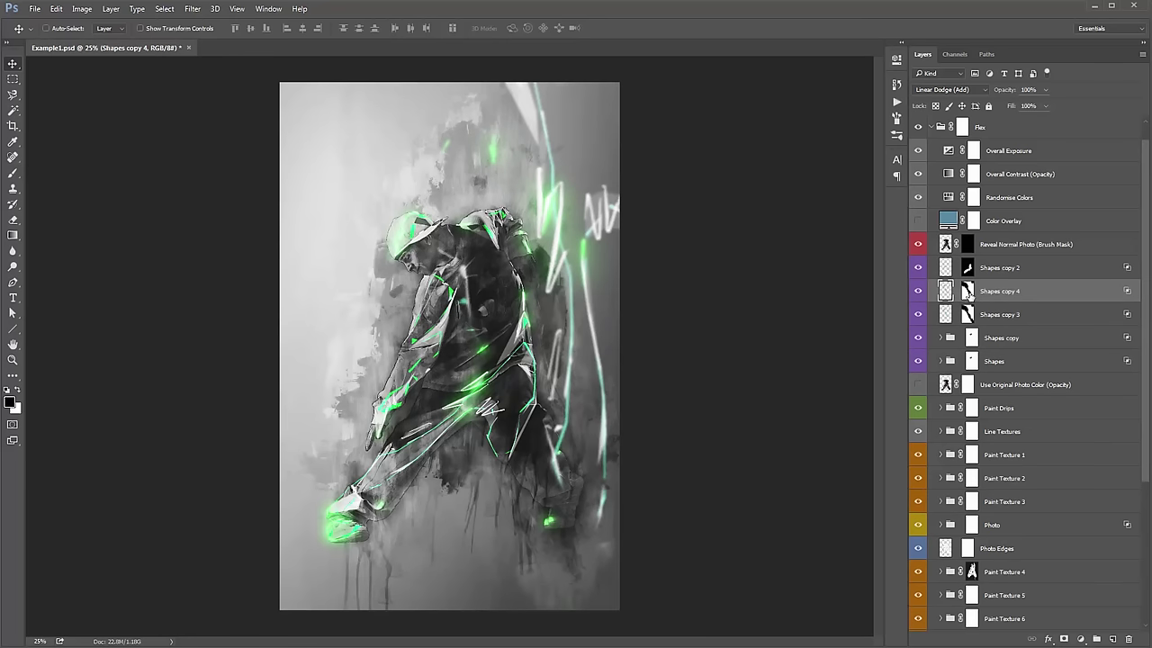
{"action": "left_click", "coordinate": [967, 292], "text": "shift"}
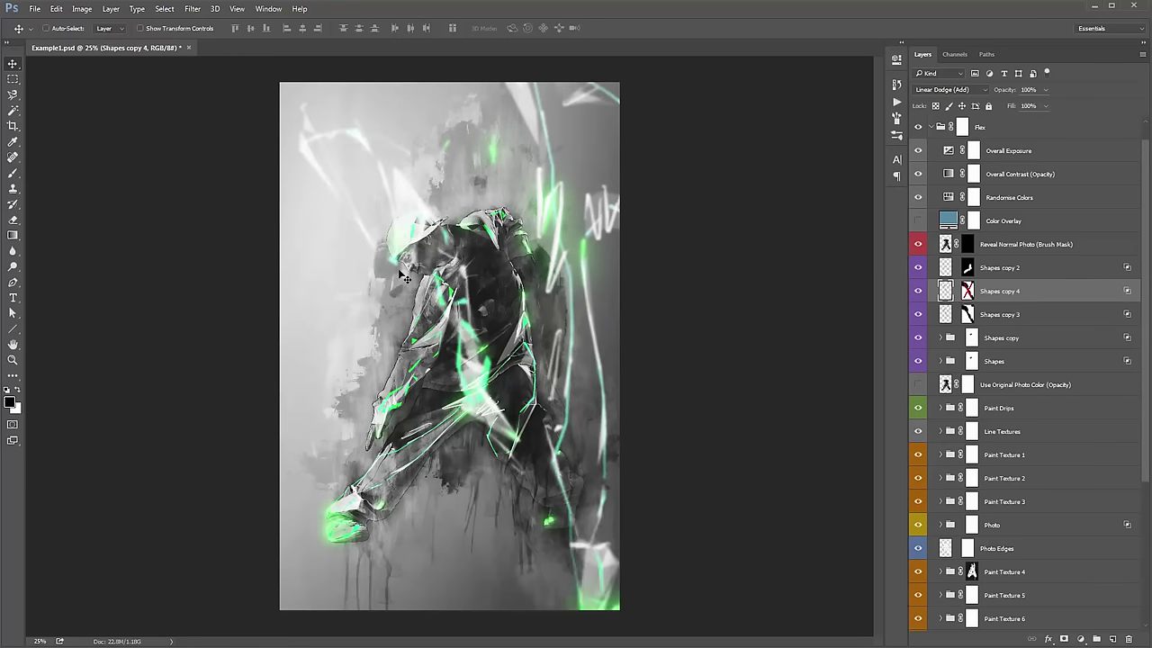
{"action": "key", "text": "ctrl+minus"}
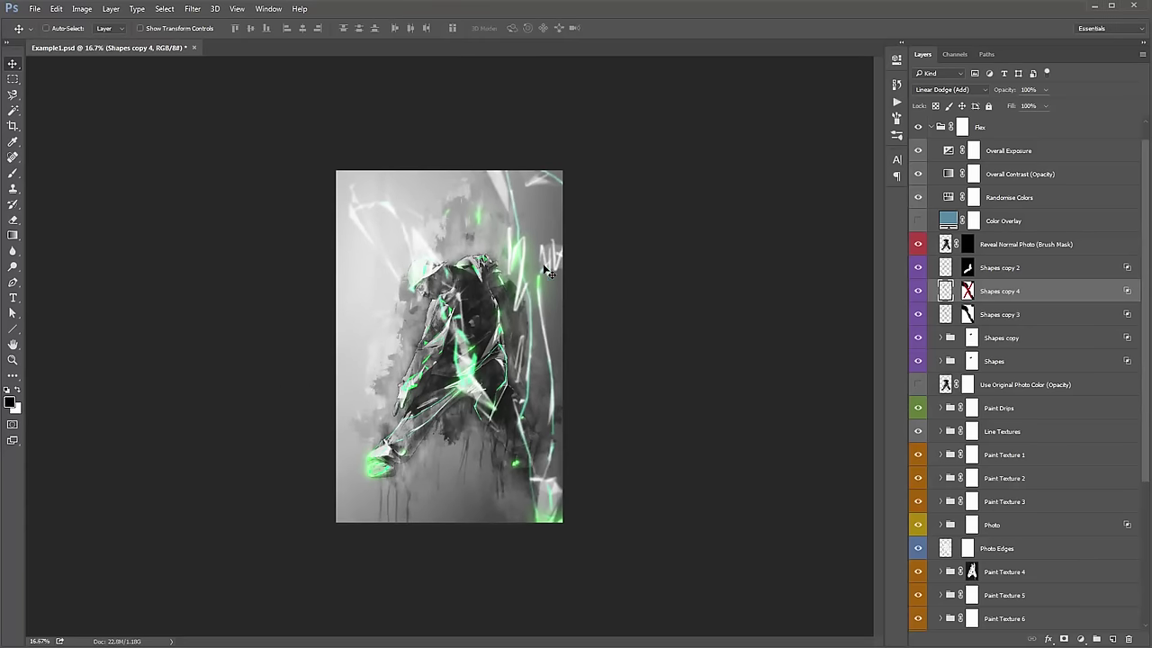
Rotate the Shapes copy 4 layer about -113° and place its shapes across the lower part of the artwork.
{"action": "left_click_drag", "start_coordinate": [546, 270], "coordinate": [405, 270]}
{"action": "key", "text": "ctrl+minus"}
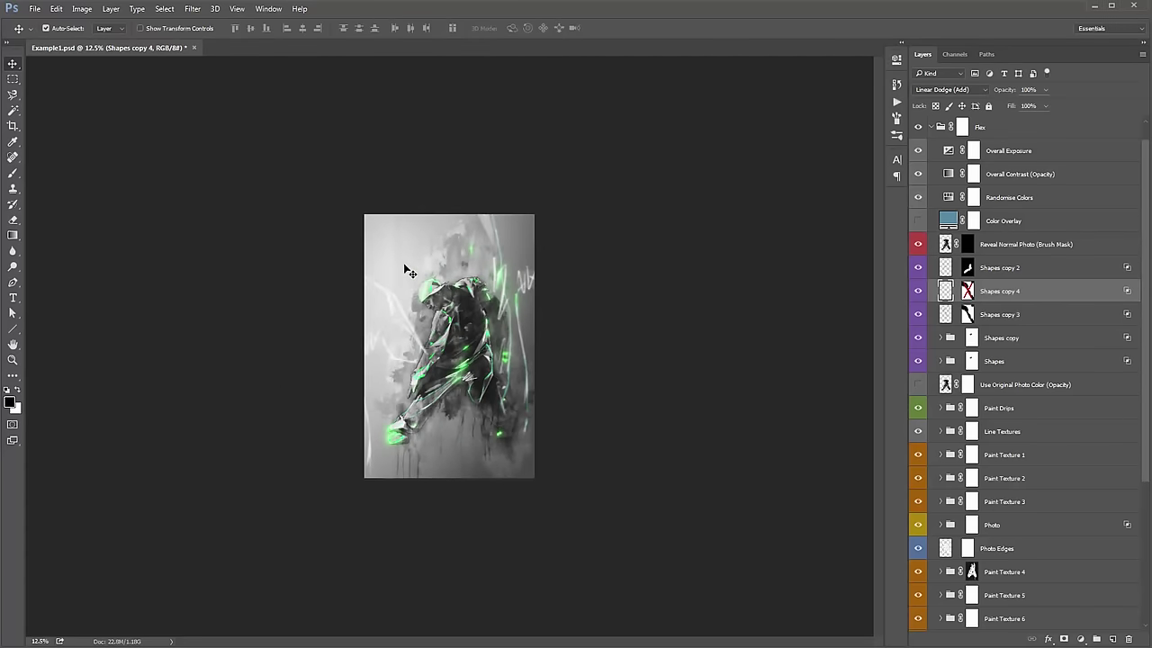
{"action": "key", "text": "ctrl+t"}
{"action": "left_click_drag", "start_coordinate": [702, 249], "coordinate": [626, 432]}
{"action": "left_click_drag", "start_coordinate": [721, 338], "coordinate": [662, 556]}
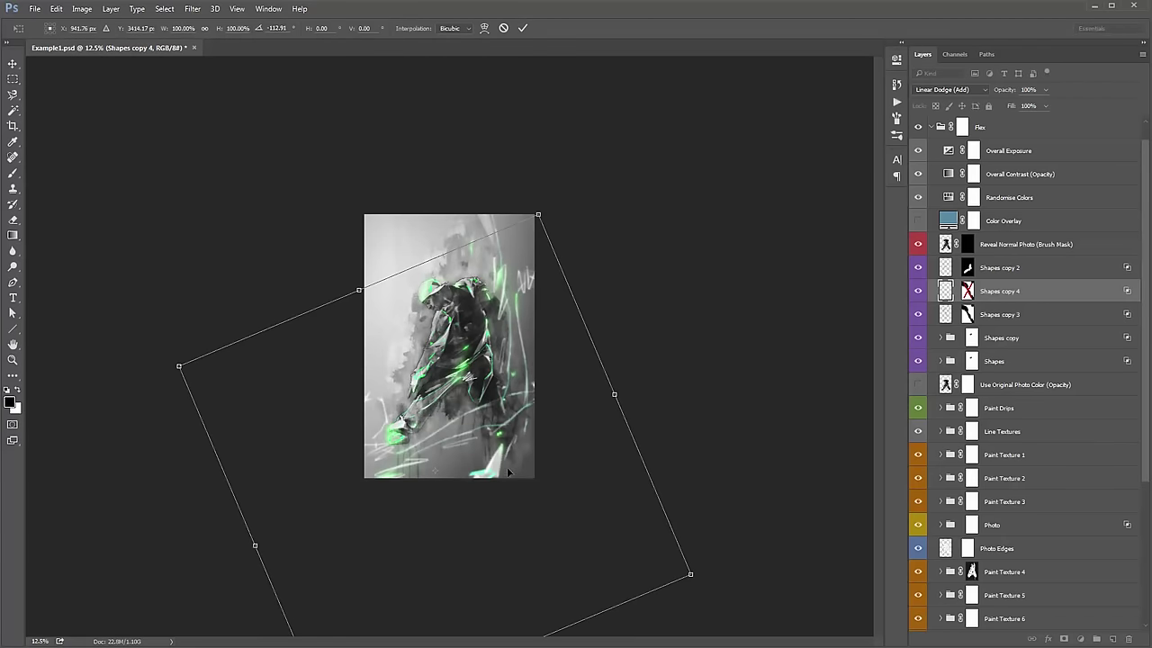
{"action": "left_click_drag", "start_coordinate": [508, 474], "coordinate": [501, 473]}
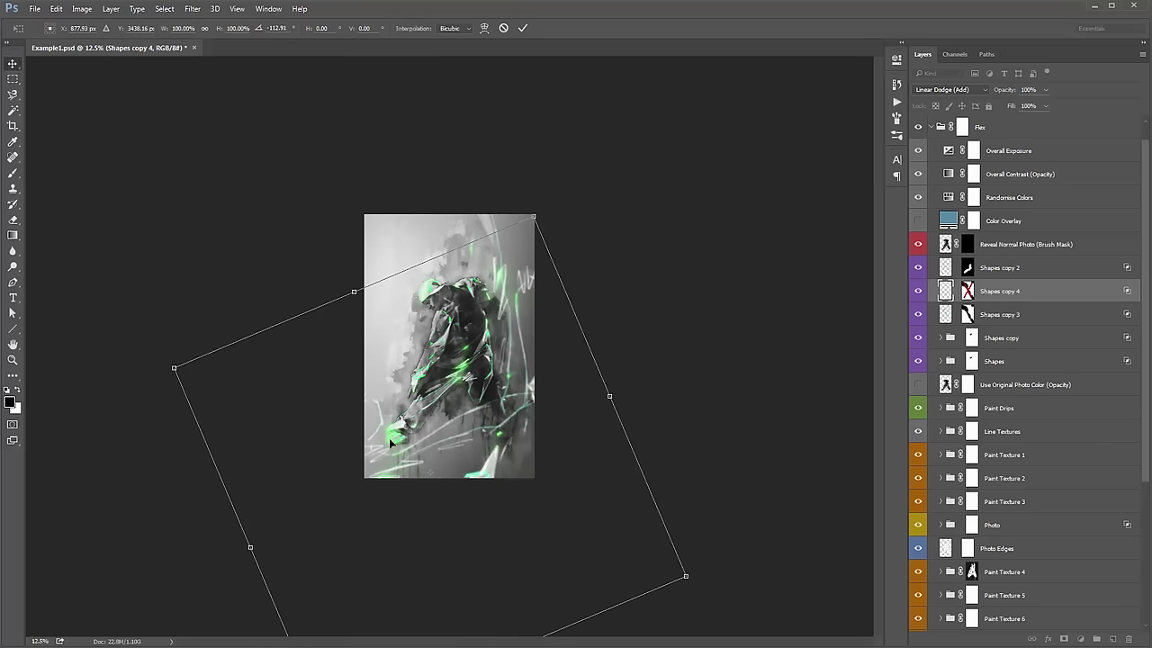
{"action": "key", "text": "Return"}
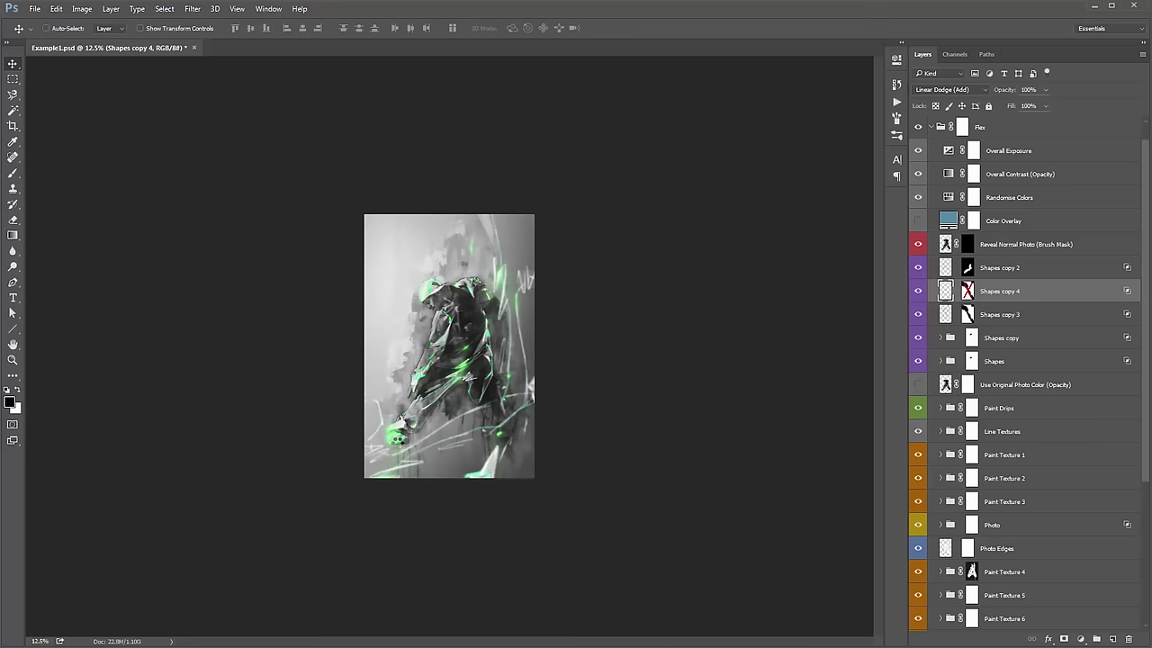
Fill the Shapes copy 4 mask with black and paint white with a 500 px brush around the outstretched foot in the lower-left corner.
{"action": "key", "text": "ctrl+plus"}
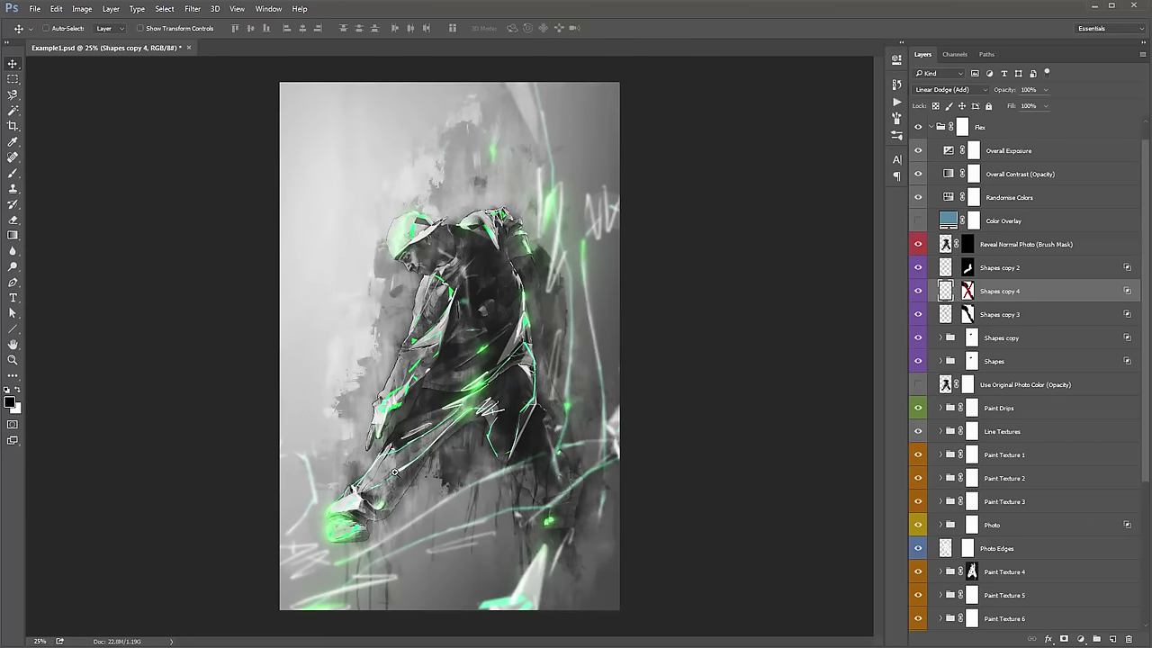
{"action": "key", "text": "z"}
{"action": "left_click", "coordinate": [396, 473]}
{"action": "left_click_drag", "start_coordinate": [396, 474], "coordinate": [406, 445]}
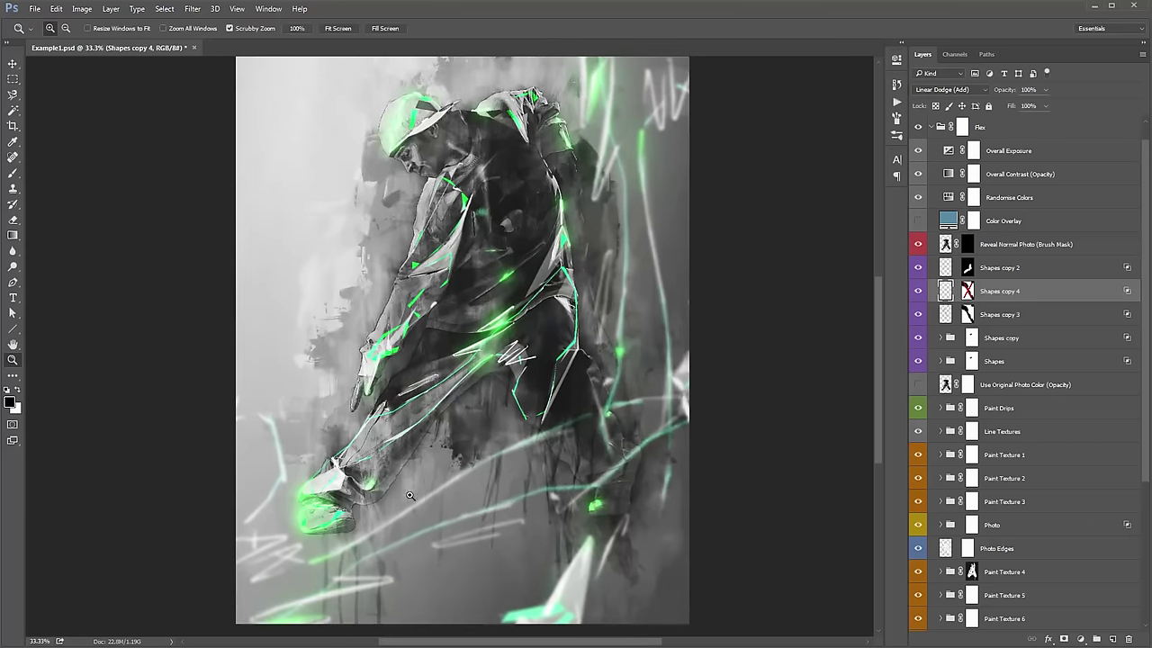
{"action": "left_click", "coordinate": [966, 291], "text": "shift"}
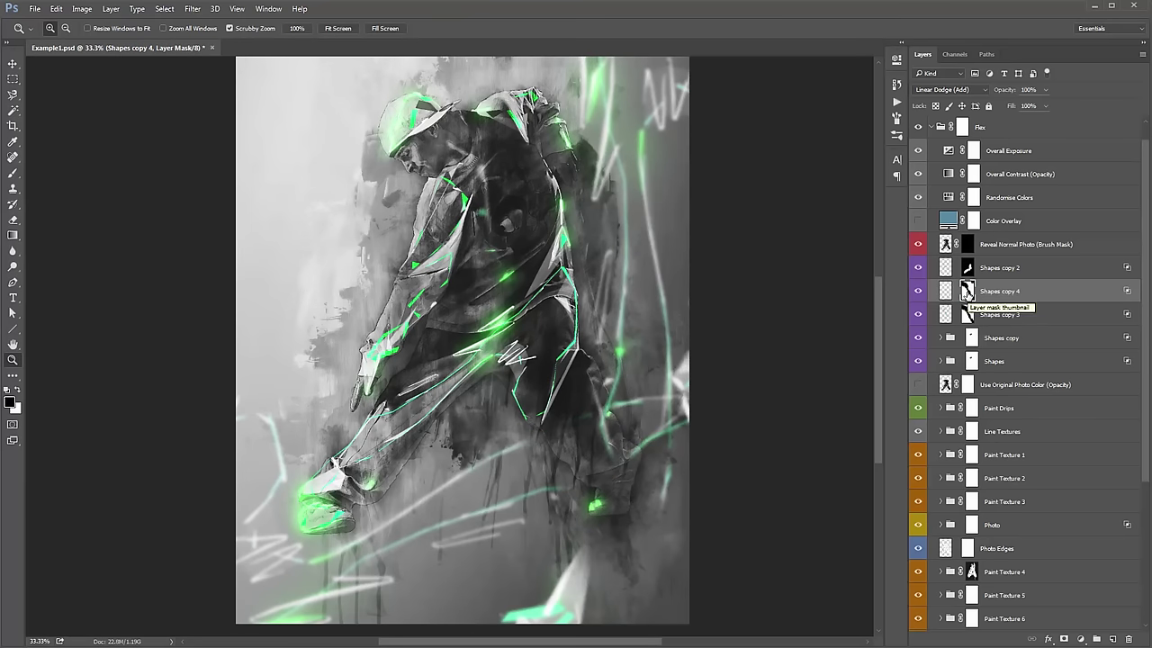
{"action": "key", "text": "alt+BackSpace"}
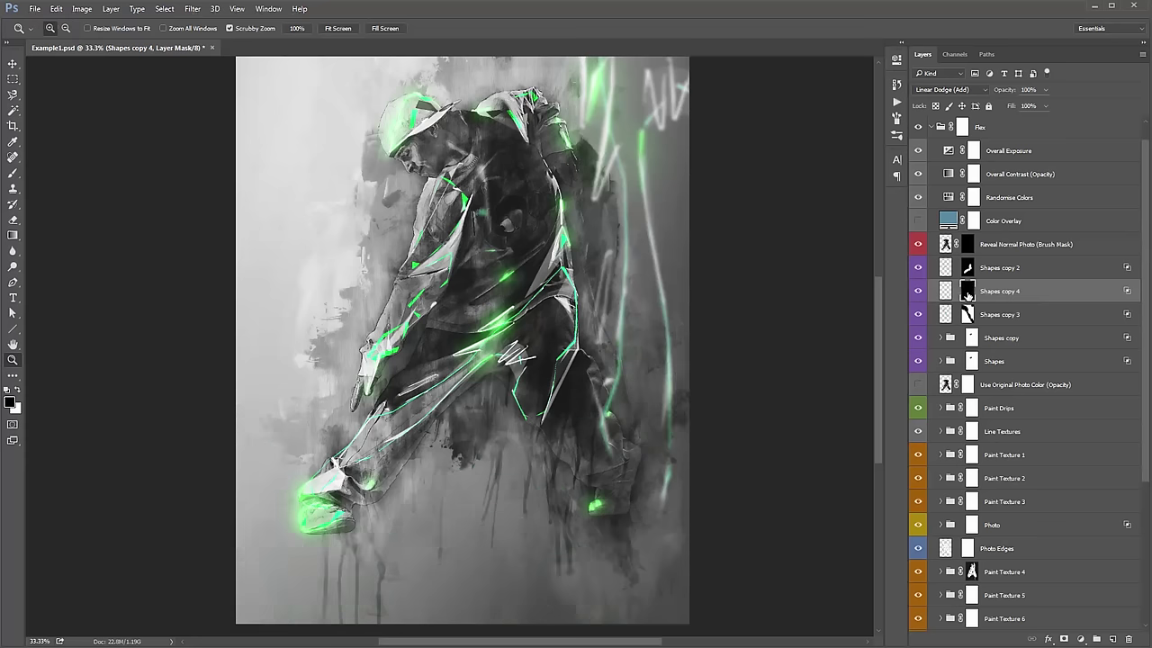
{"action": "key", "text": "b"}
{"action": "key", "text": "x"}
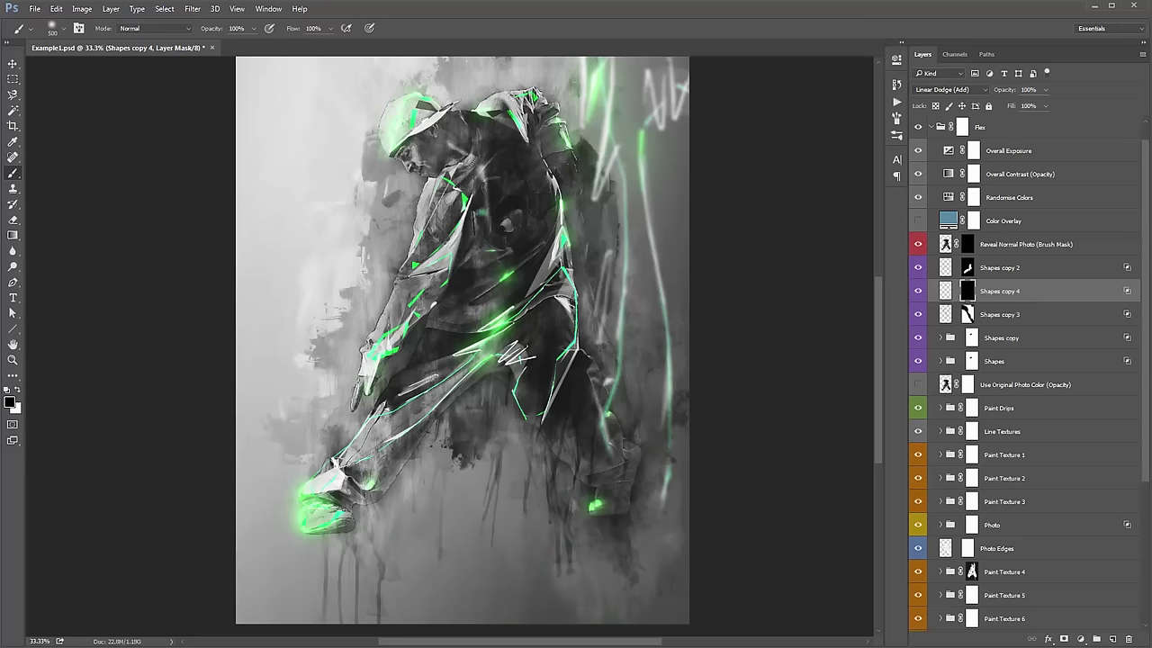
{"action": "mouse_move", "coordinate": [311, 522]}
{"action": "left_mouse_down"}
{"action": "mouse_move", "coordinate": [307, 484]}
{"action": "mouse_move", "coordinate": [254, 600]}
{"action": "mouse_move", "coordinate": [370, 522]}
{"action": "mouse_move", "coordinate": [386, 535]}
{"action": "mouse_move", "coordinate": [332, 539]}
{"action": "mouse_move", "coordinate": [349, 539]}
{"action": "mouse_move", "coordinate": [348, 506]}
{"action": "mouse_move", "coordinate": [282, 499]}
{"action": "mouse_move", "coordinate": [273, 467]}
{"action": "mouse_move", "coordinate": [255, 547]}
{"action": "mouse_move", "coordinate": [346, 583]}
{"action": "left_mouse_up"}
{"action": "key", "text": "v"}
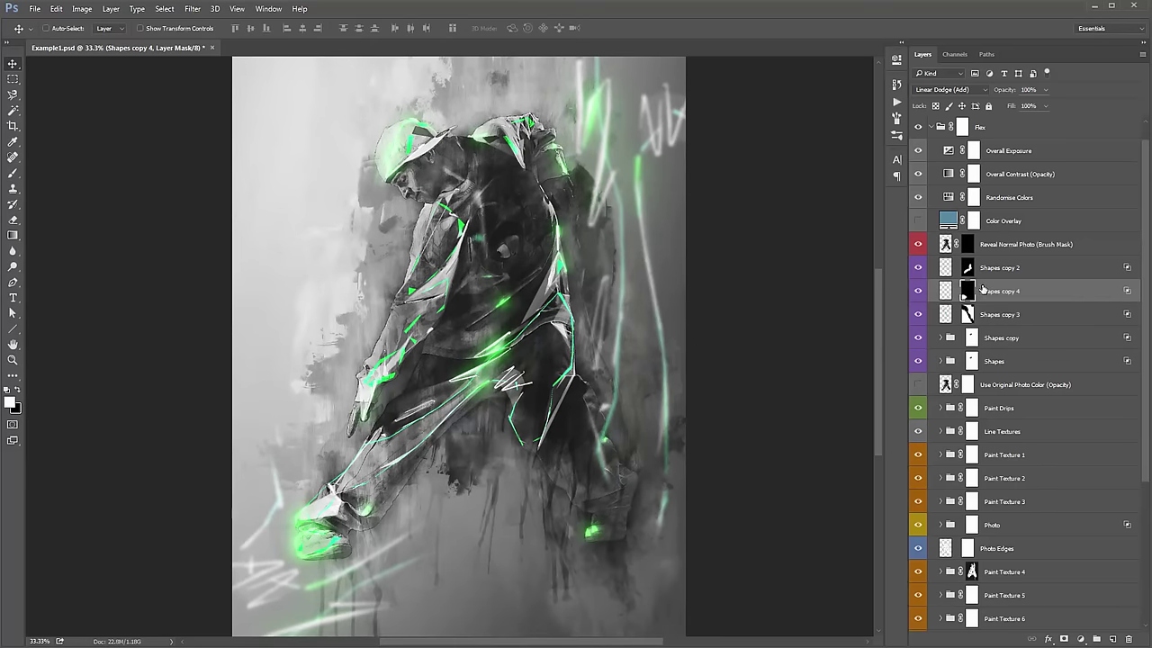
Duplicate the Shapes copy 4 layer and disable the duplicate's mask.
{"action": "scroll", "coordinate": [836, 286], "scroll_direction": "down", "scroll_amount": 2}
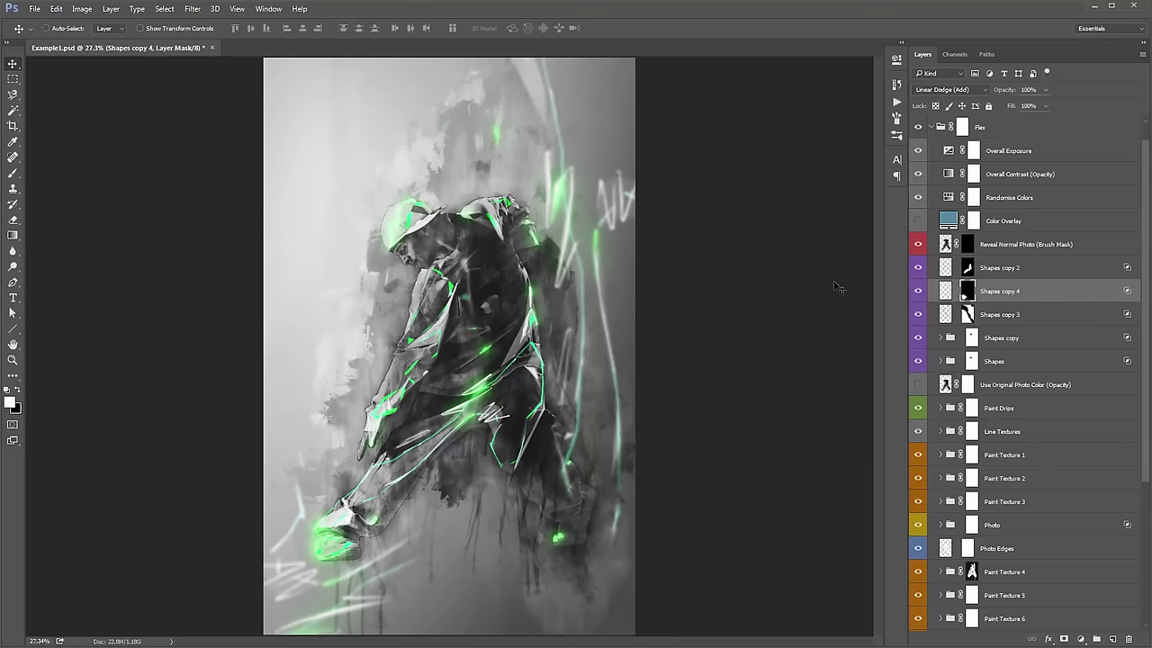
{"action": "key", "text": "ctrl+j"}
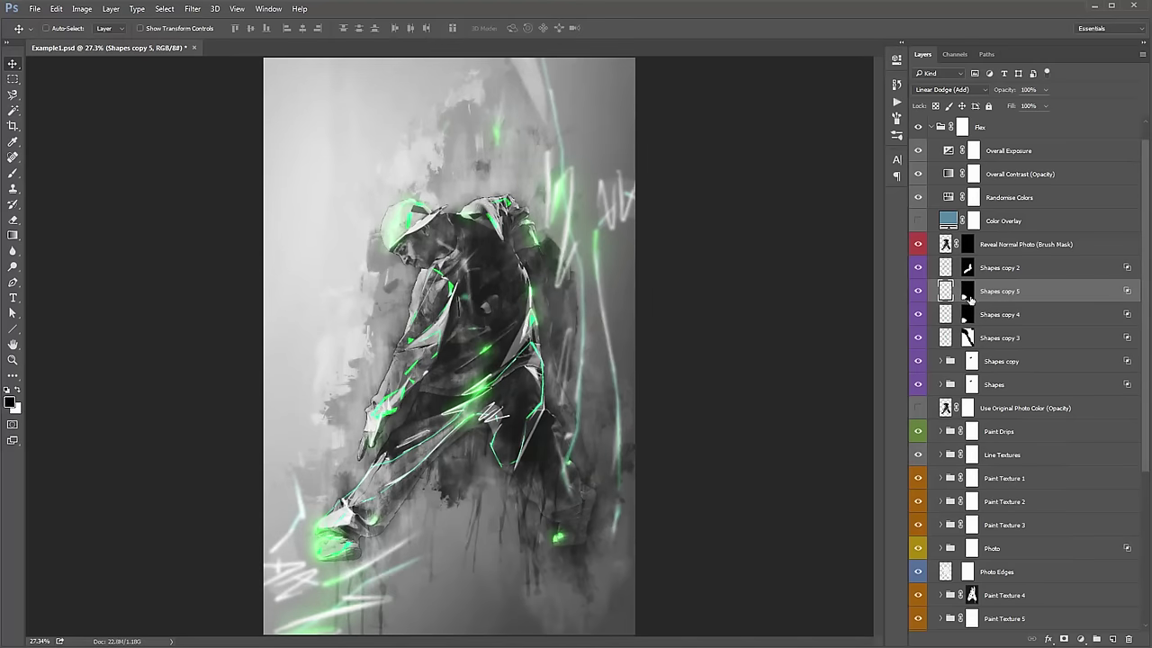
{"action": "key", "text": "ctrl+minus"}
{"action": "key", "text": "ctrl+minus"}
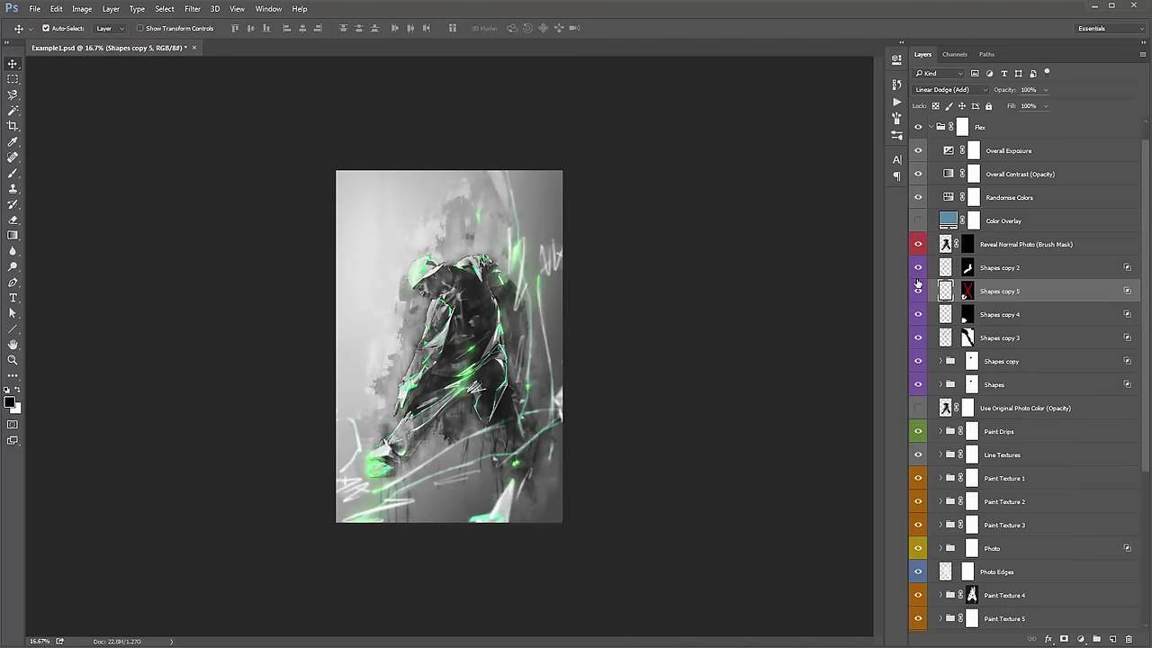
Rotate the Shapes copy 5 layer about 16° and place its shapes across the upper-left part of the artwork.
{"action": "mouse_move", "coordinate": [508, 383]}
{"action": "left_mouse_down"}
{"action": "mouse_move", "coordinate": [415, 238]}
{"action": "mouse_move", "coordinate": [450, 211]}
{"action": "mouse_move", "coordinate": [436, 238]}
{"action": "mouse_move", "coordinate": [432, 190]}
{"action": "mouse_move", "coordinate": [509, 256]}
{"action": "left_mouse_up"}
{"action": "key", "text": "ctrl+t"}
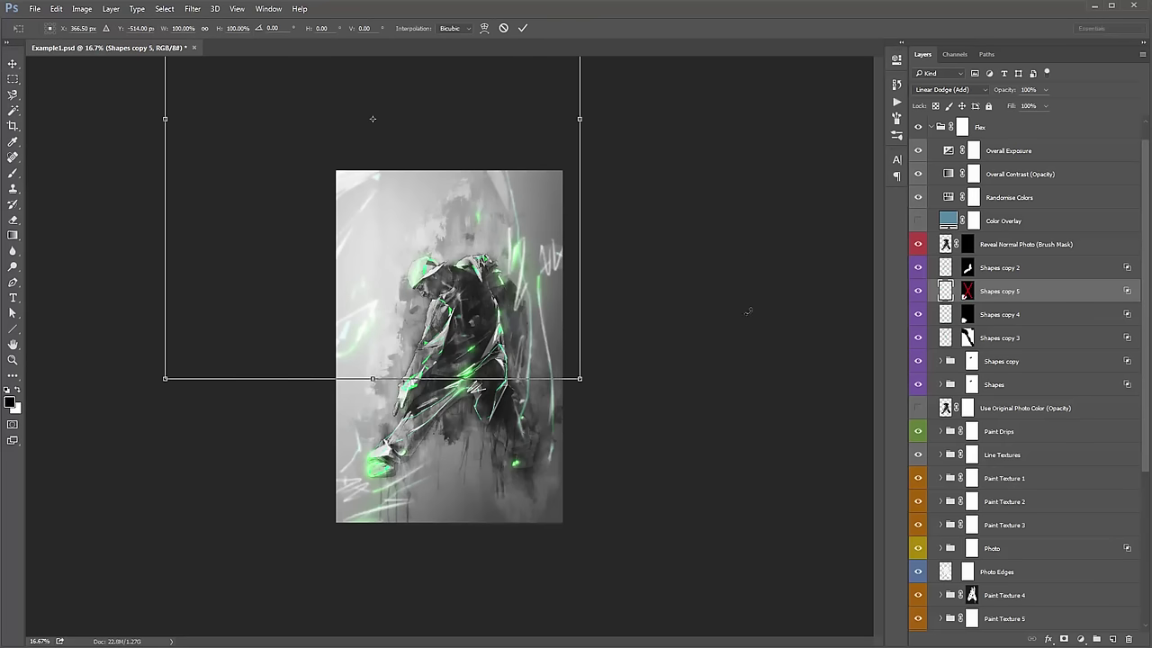
{"action": "left_click_drag", "start_coordinate": [747, 311], "coordinate": [666, 325]}
{"action": "left_click_drag", "start_coordinate": [425, 221], "coordinate": [431, 225]}
{"action": "left_click_drag", "start_coordinate": [429, 219], "coordinate": [426, 215]}
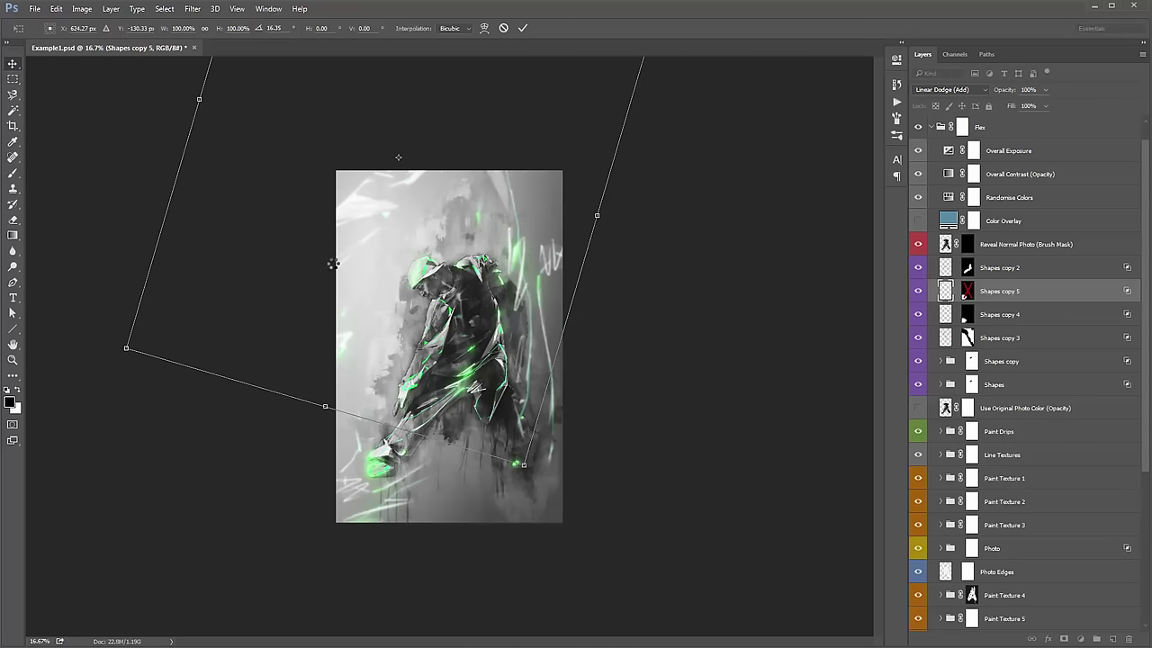
{"action": "key", "text": "Return"}
Fill the Shapes copy 5 mask with black and paint white with a 500 px brush in the artwork's upper-left corner.
{"action": "key", "text": "z"}
{"action": "left_click", "coordinate": [461, 304]}
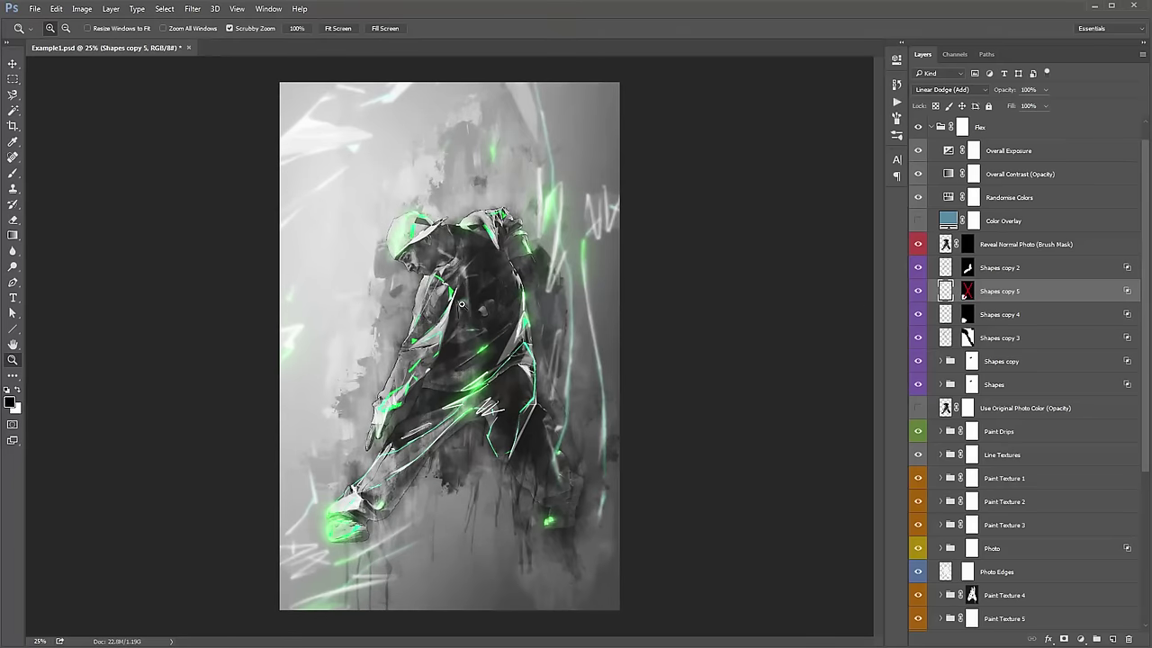
{"action": "left_click", "coordinate": [967, 292]}
{"action": "key", "text": "x"}
{"action": "key", "text": "ctrl+BackSpace"}
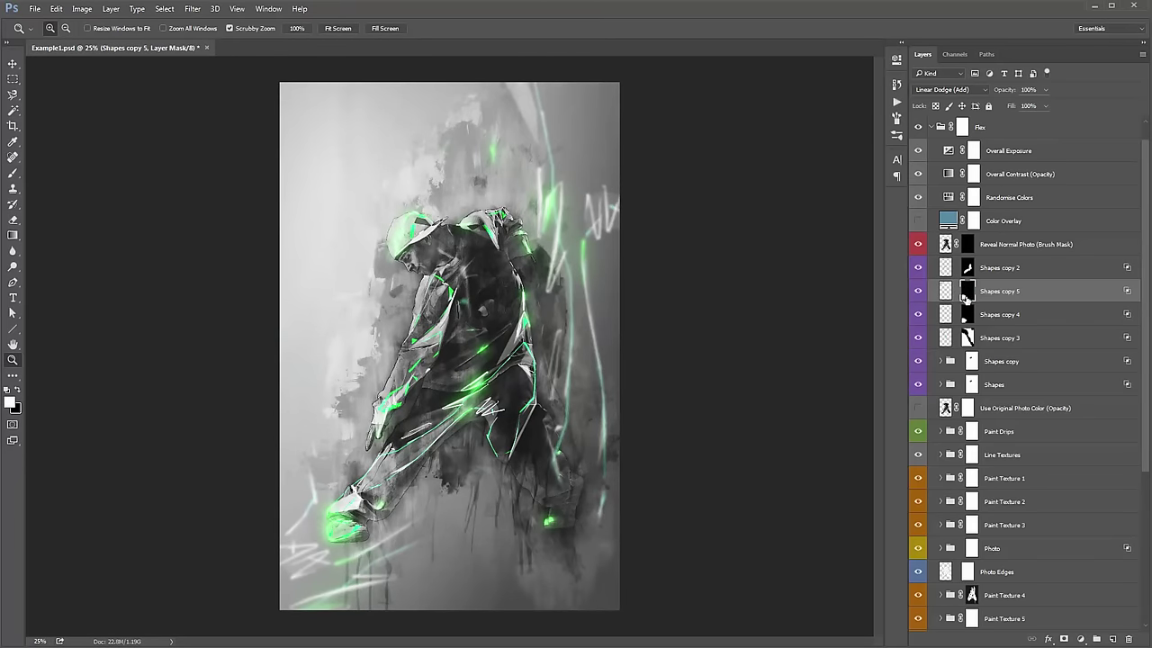
{"action": "key", "text": "x"}
{"action": "key", "text": "b"}
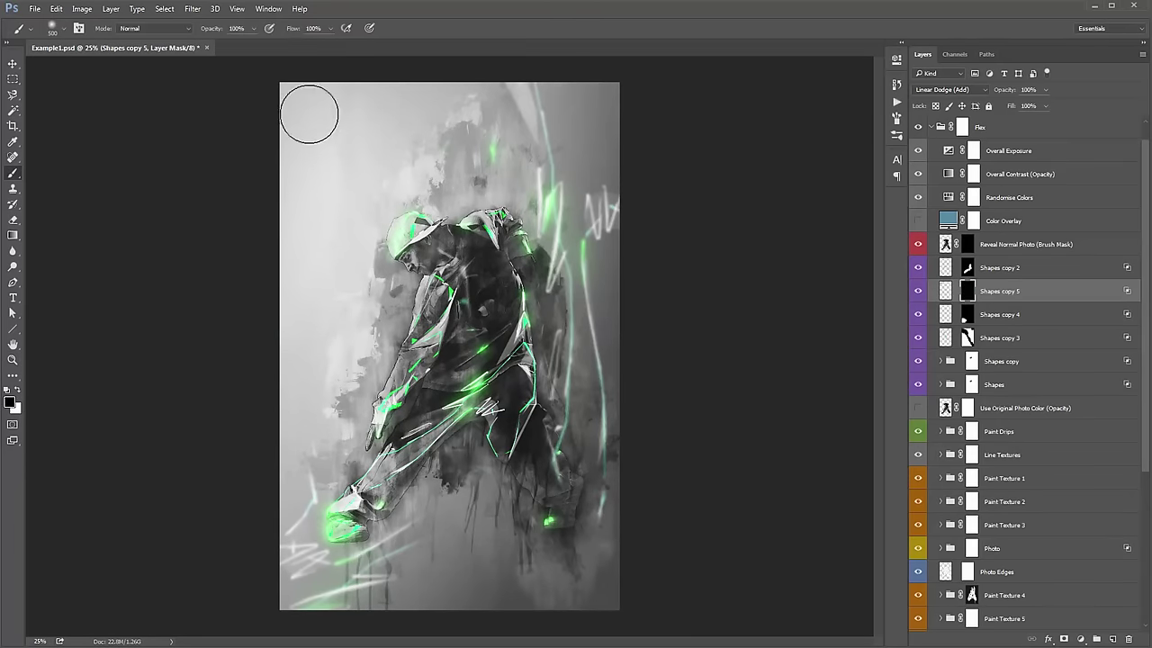
{"action": "key", "text": "x"}
{"action": "mouse_move", "coordinate": [288, 126]}
{"action": "left_mouse_down"}
{"action": "mouse_move", "coordinate": [316, 114]}
{"action": "mouse_move", "coordinate": [360, 104]}
{"action": "left_mouse_up"}
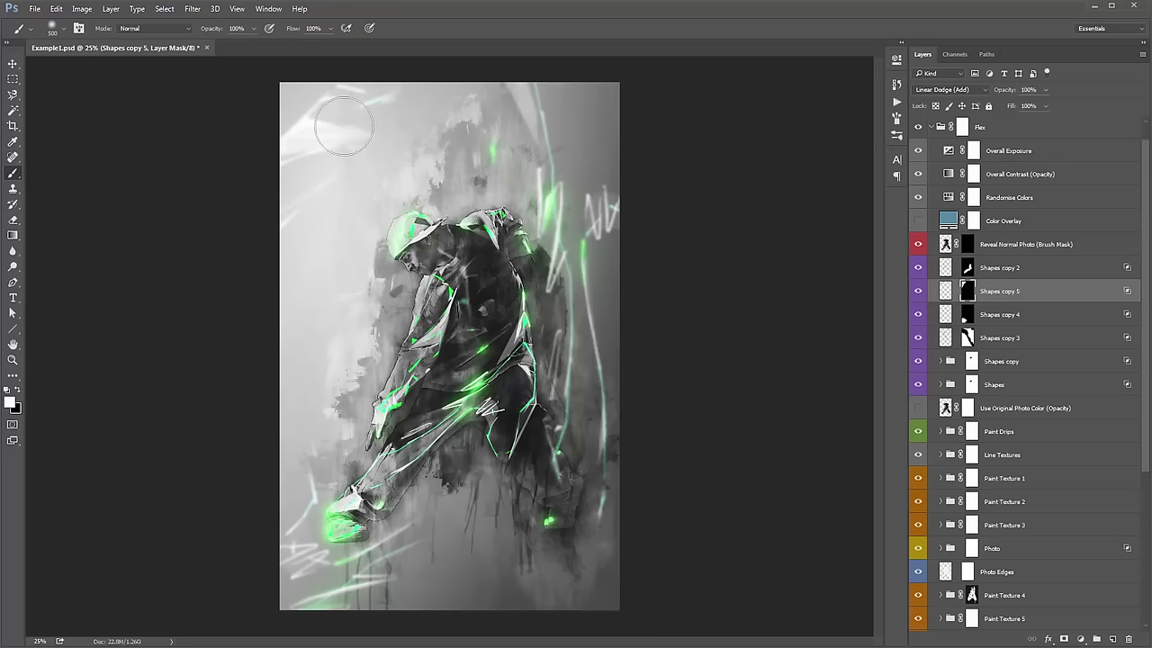
{"action": "key", "text": "v"}
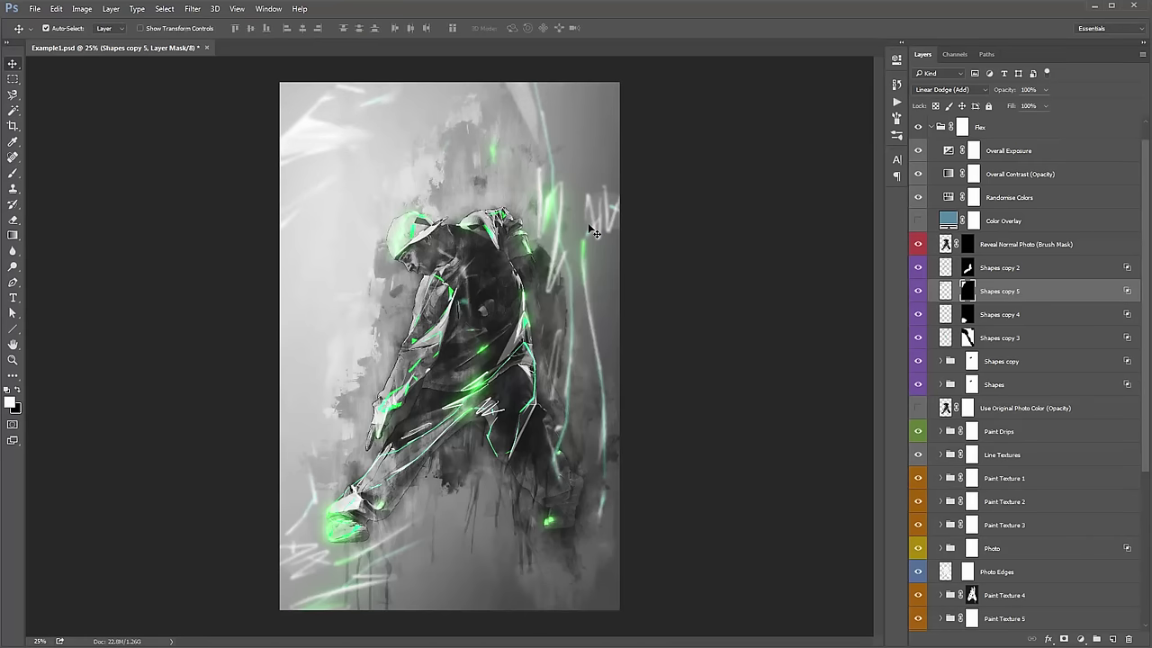
Try the darkening blend modes through Linear Burn on the Shapes copy 2, Shapes copy 5 and Shapes copy 4 layers.
{"action": "scroll", "coordinate": [594, 232], "scroll_direction": "up", "scroll_amount": 1}
{"action": "left_click", "coordinate": [1027, 270]}
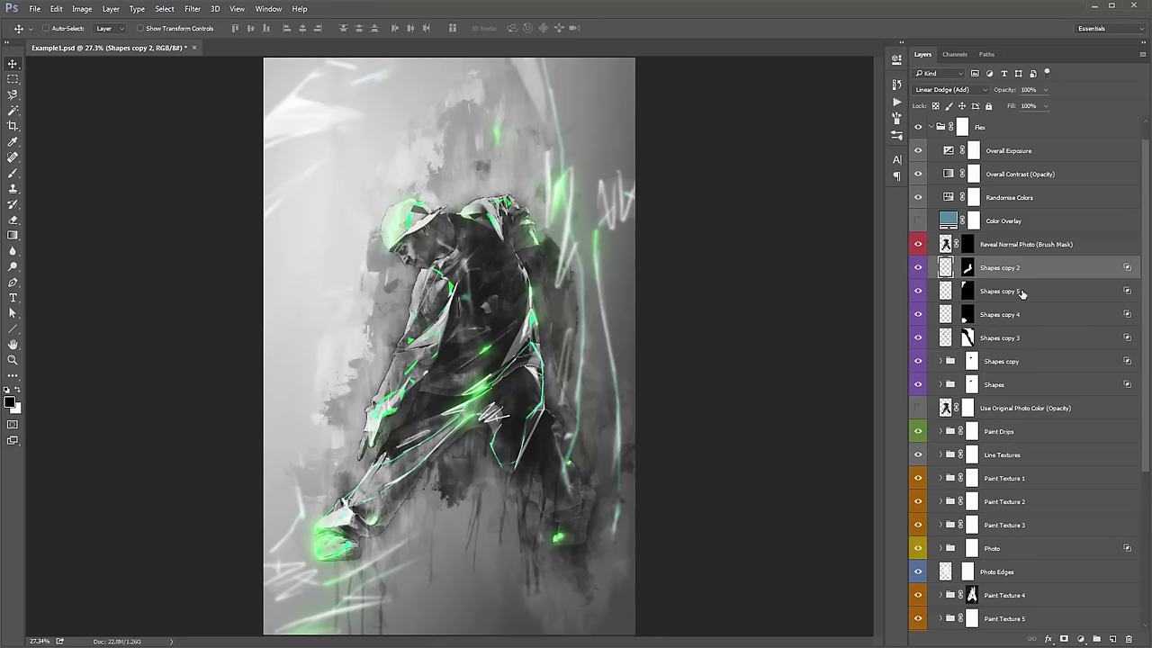
{"action": "left_click", "coordinate": [1020, 317], "text": "shift"}
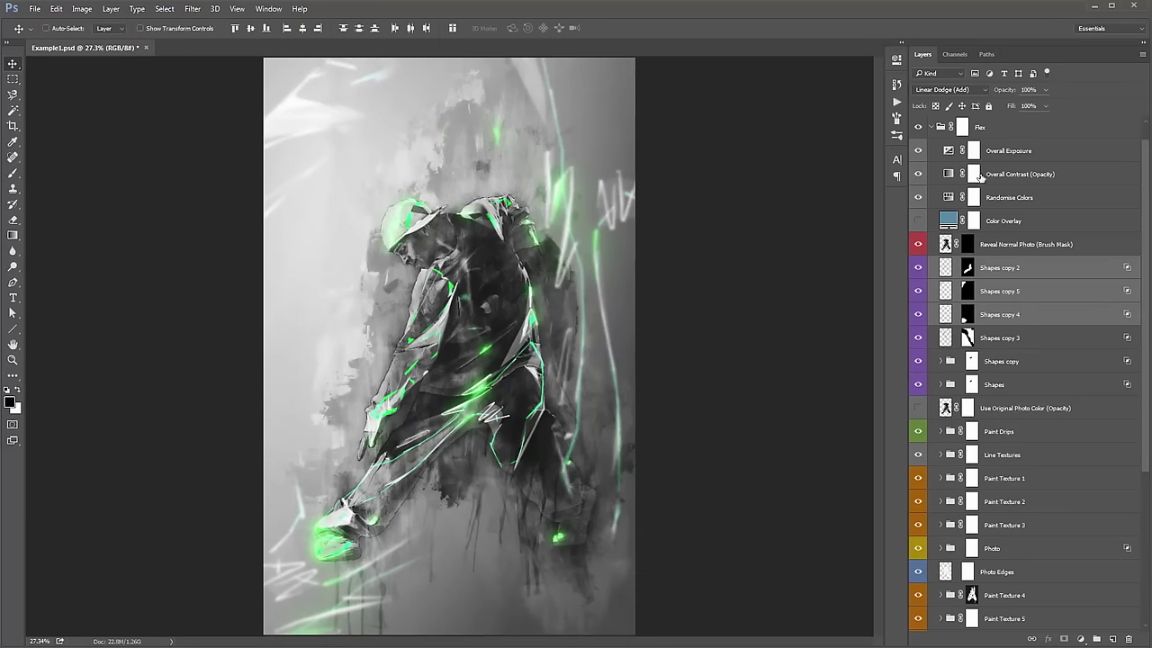
{"action": "left_click", "coordinate": [936, 92]}
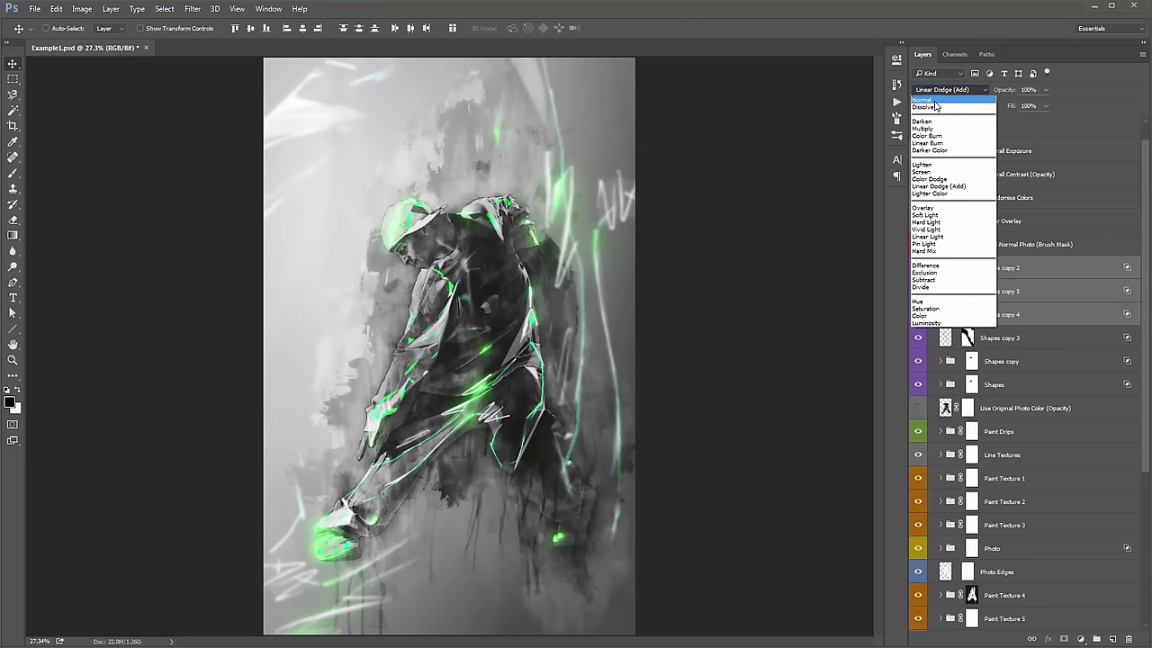
{"action": "left_click", "coordinate": [937, 95]}
{"action": "key", "text": "Down"}
{"action": "key", "text": "Down"}
{"action": "key", "text": "Down"}
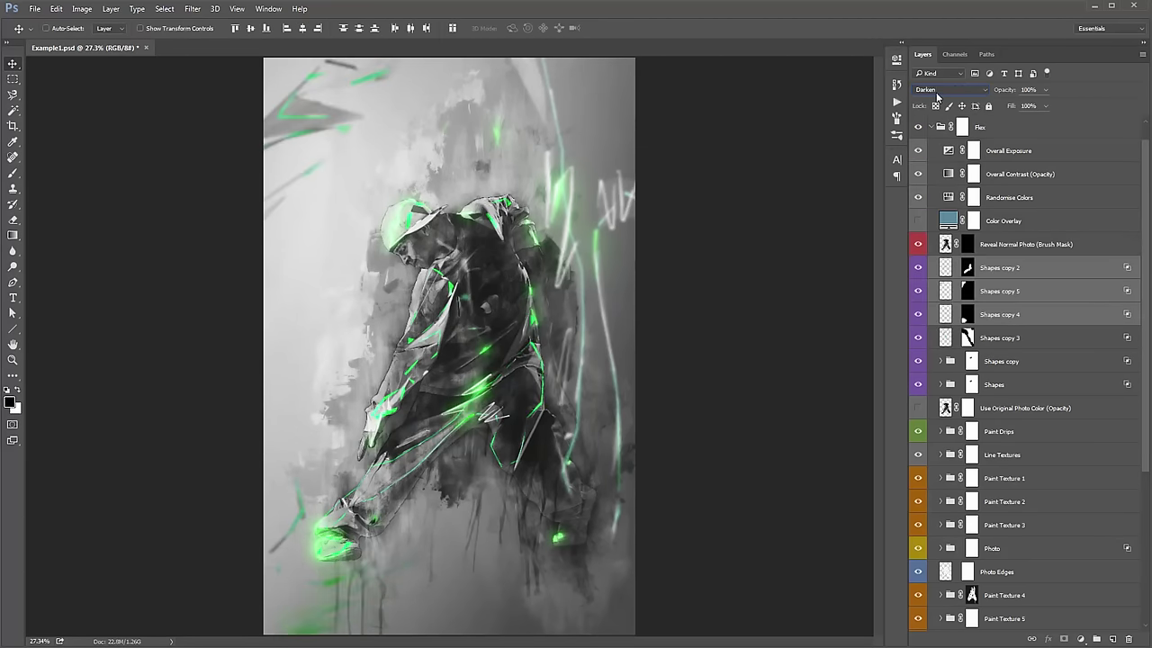
{"action": "key", "text": "Down"}
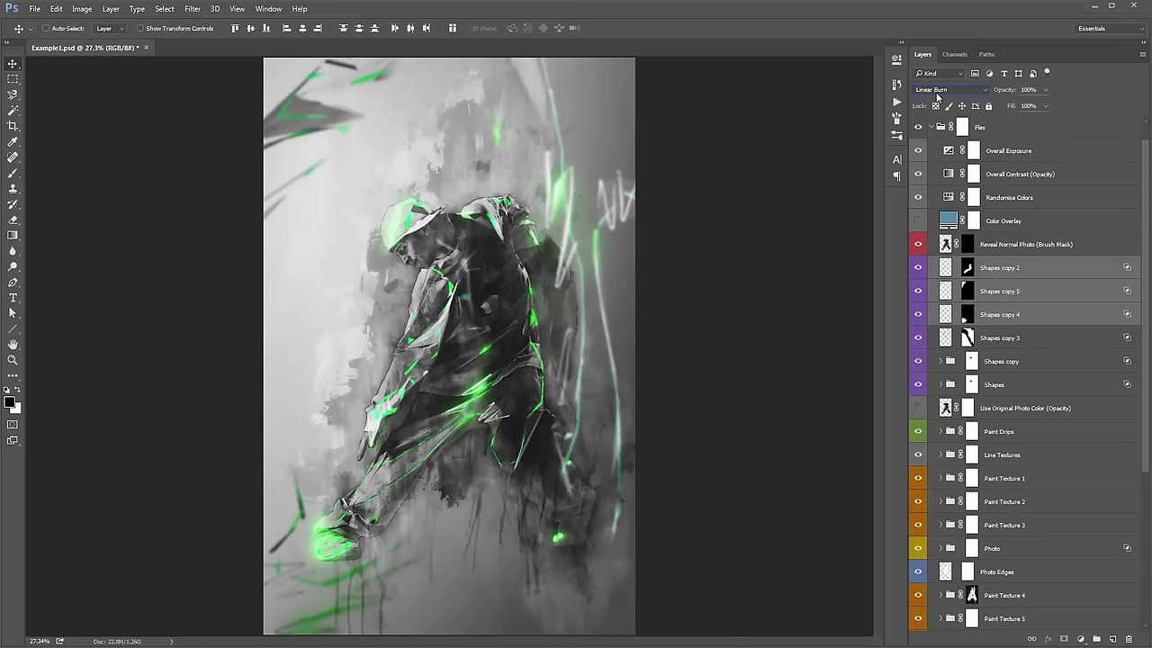
Select the four layers from Shapes copy 2 to Shapes copy 3 and set their blend mode to Overlay.
{"action": "left_click", "coordinate": [983, 271]}
{"action": "left_click", "coordinate": [1019, 337], "text": "shift"}
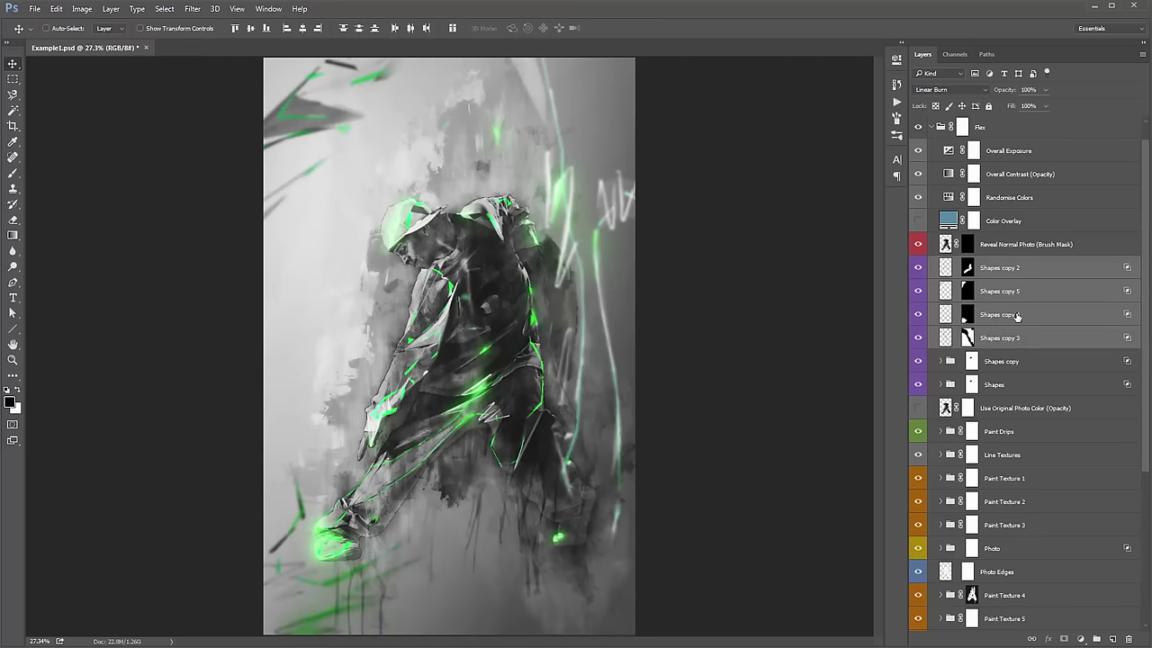
{"action": "left_click", "coordinate": [956, 90]}
{"action": "left_click", "coordinate": [950, 104]}
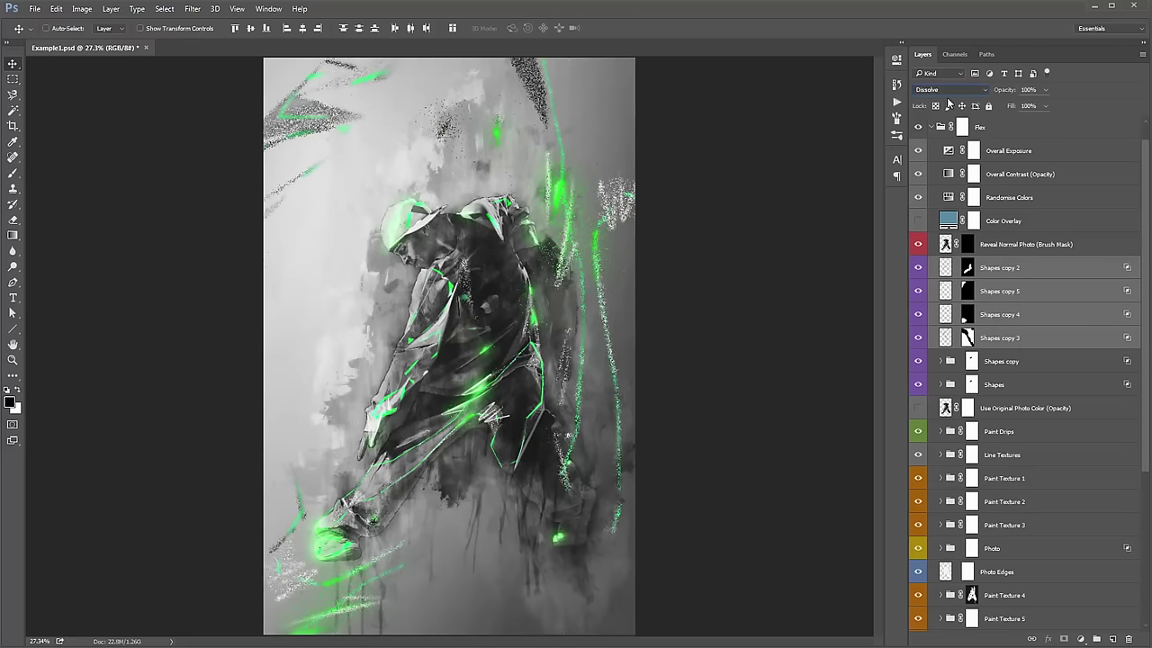
{"action": "key", "text": "Down"}
{"action": "key", "text": "Down"}
{"action": "key", "text": "Down"}
{"action": "key", "text": "Down"}
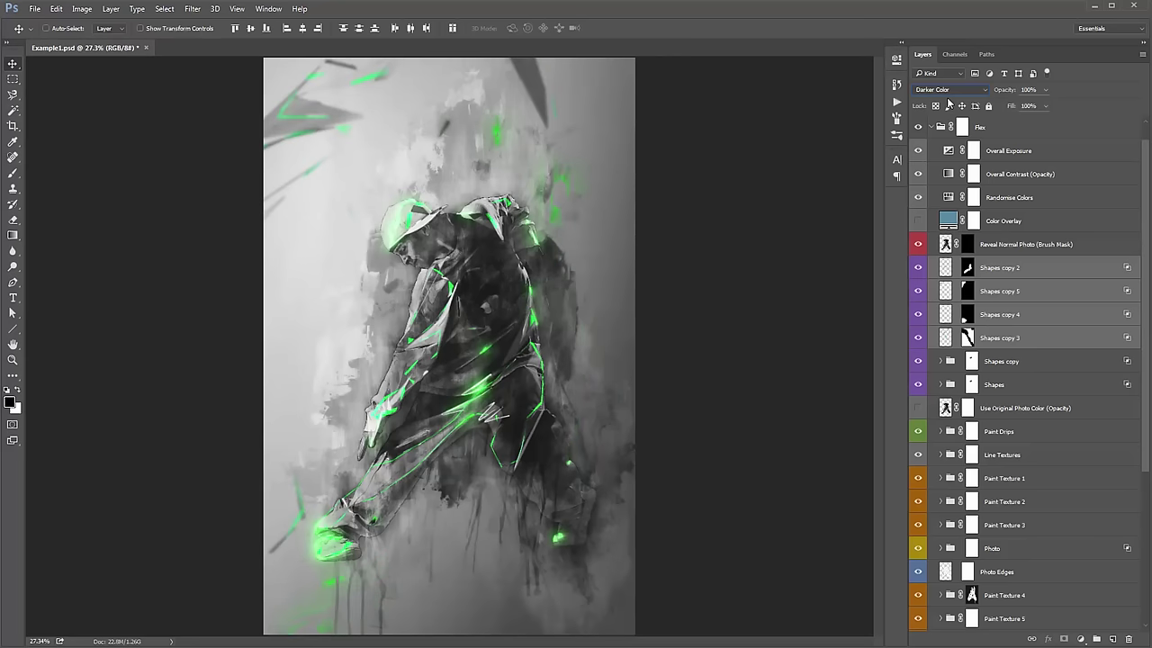
{"action": "key", "text": "Down"}
{"action": "key", "text": "Up"}
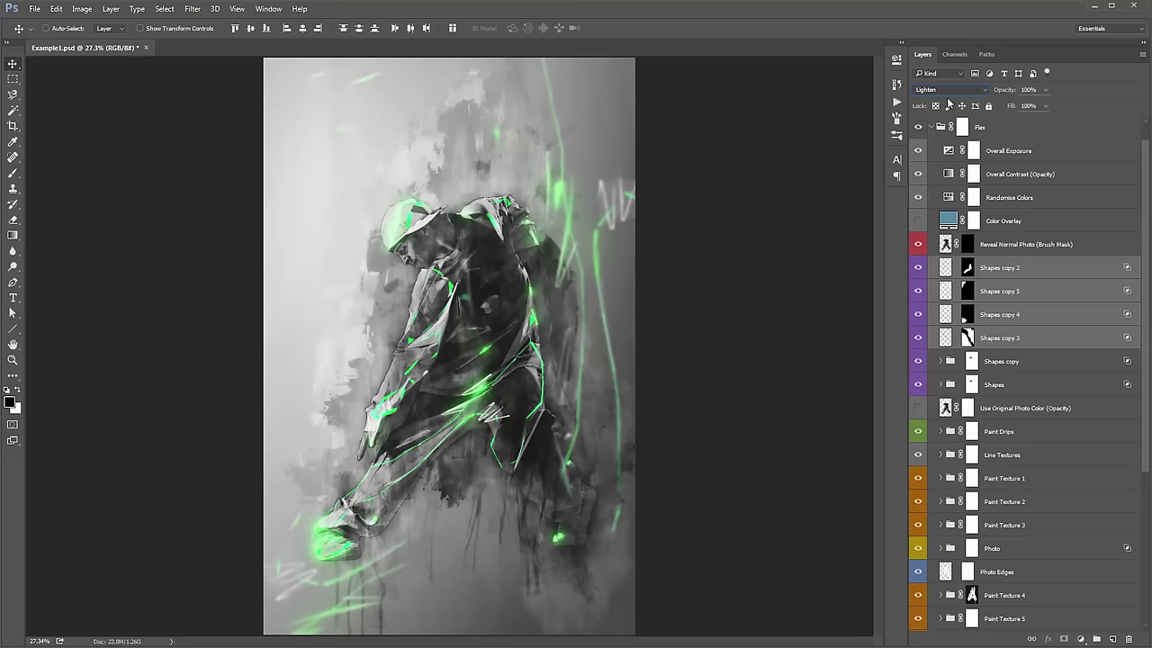
{"action": "key", "text": "Down"}
{"action": "key", "text": "Down"}
{"action": "key", "text": "Down"}
{"action": "key", "text": "Down"}
{"action": "key", "text": "Down"}
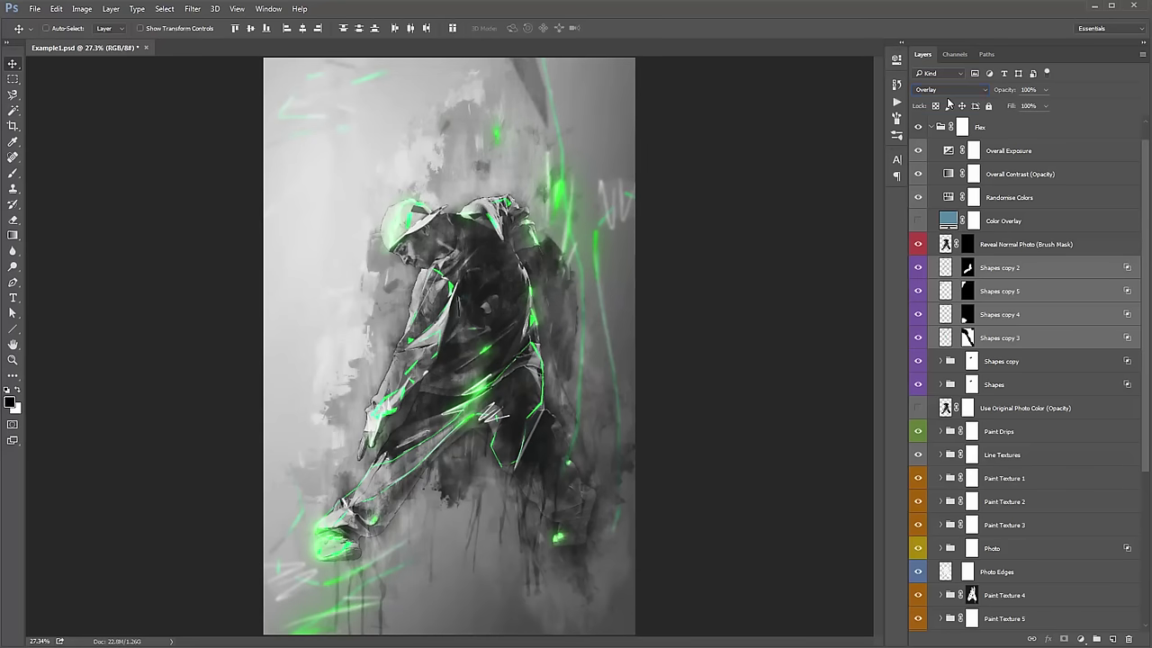
Preview the Use Original Photo Color (Opacity) layer at different strengths, set its opacity to 30% and hide it again.
{"action": "left_click", "coordinate": [1043, 389]}
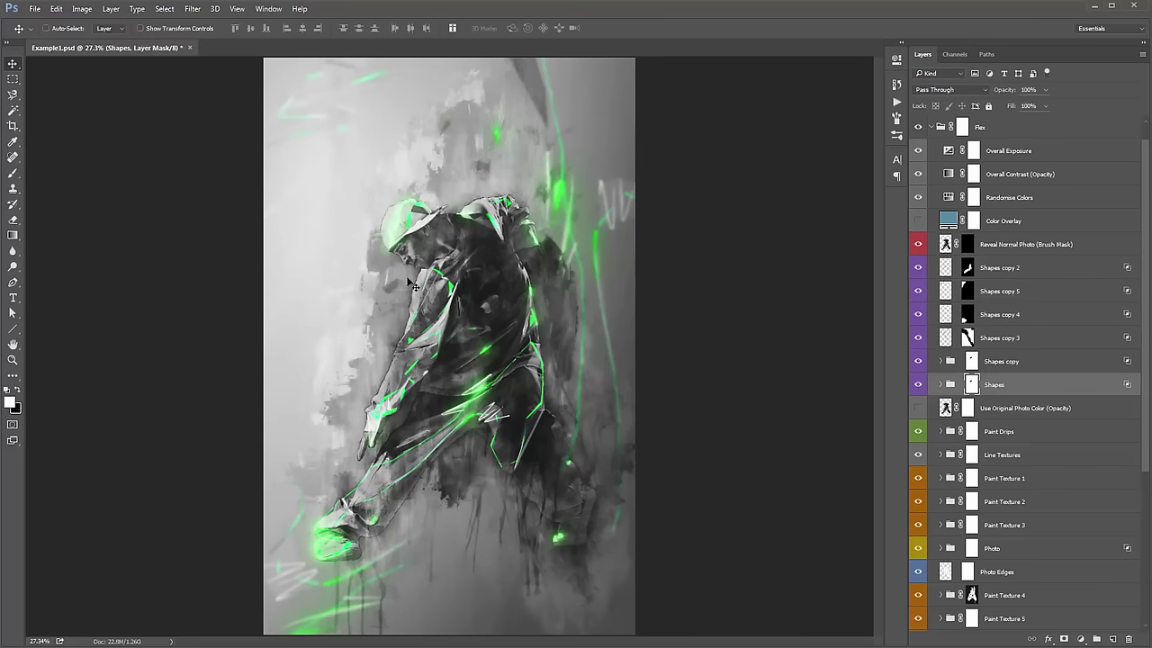
{"action": "key", "text": "ctrl+plus"}
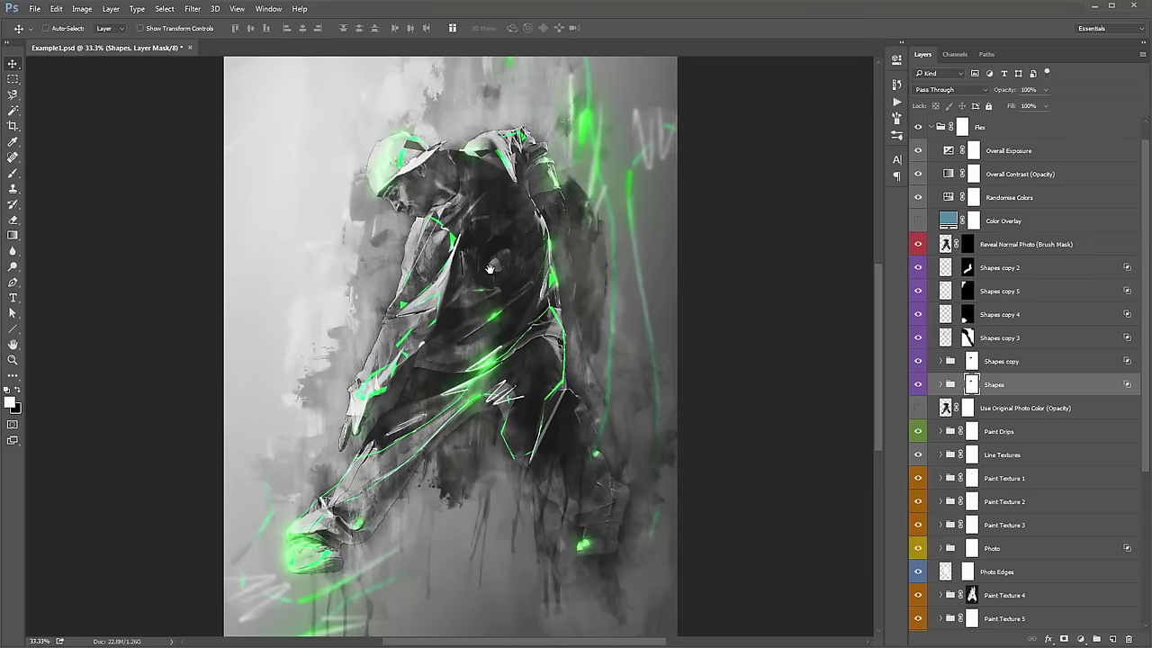
{"action": "left_click", "coordinate": [1003, 423]}
{"action": "scroll", "coordinate": [1008, 372], "scroll_direction": "down", "scroll_amount": 3}
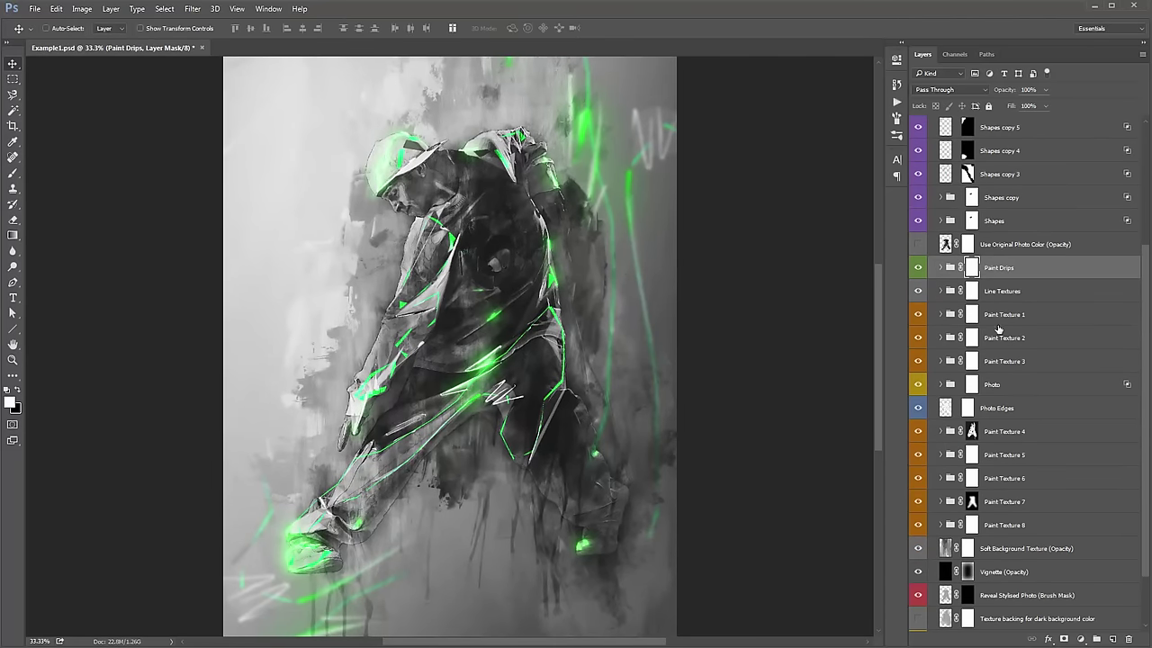
{"action": "left_click", "coordinate": [1007, 247]}
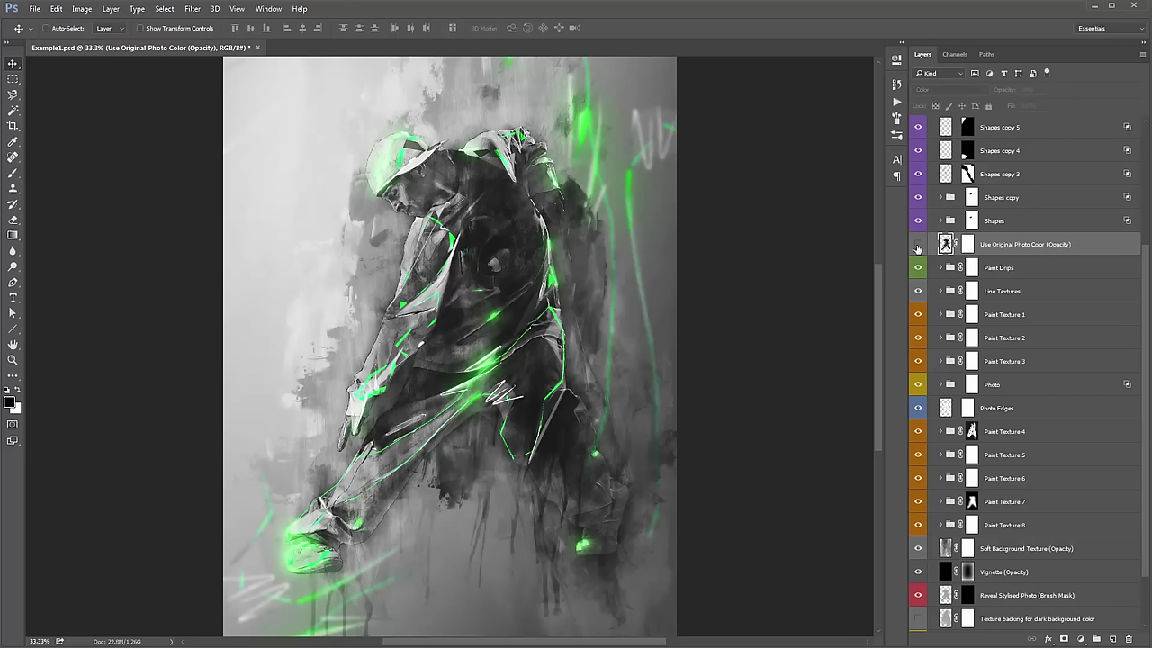
{"action": "left_click", "coordinate": [918, 247]}
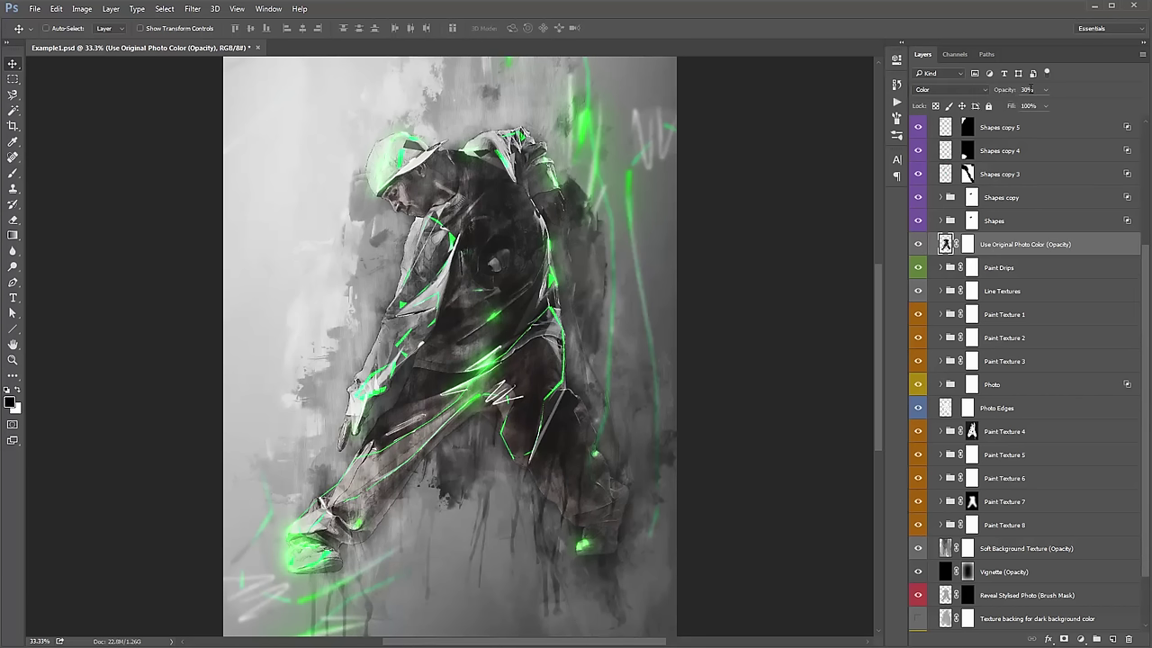
{"action": "left_click_drag", "start_coordinate": [999, 92], "coordinate": [1062, 93]}
{"action": "key", "text": "3"}
{"action": "left_click", "coordinate": [918, 244]}
Expand the Paint Drips group and move the PaintDrip_1 layer over the figure's rear leg in the lower-right area.
{"action": "left_click", "coordinate": [1029, 271]}
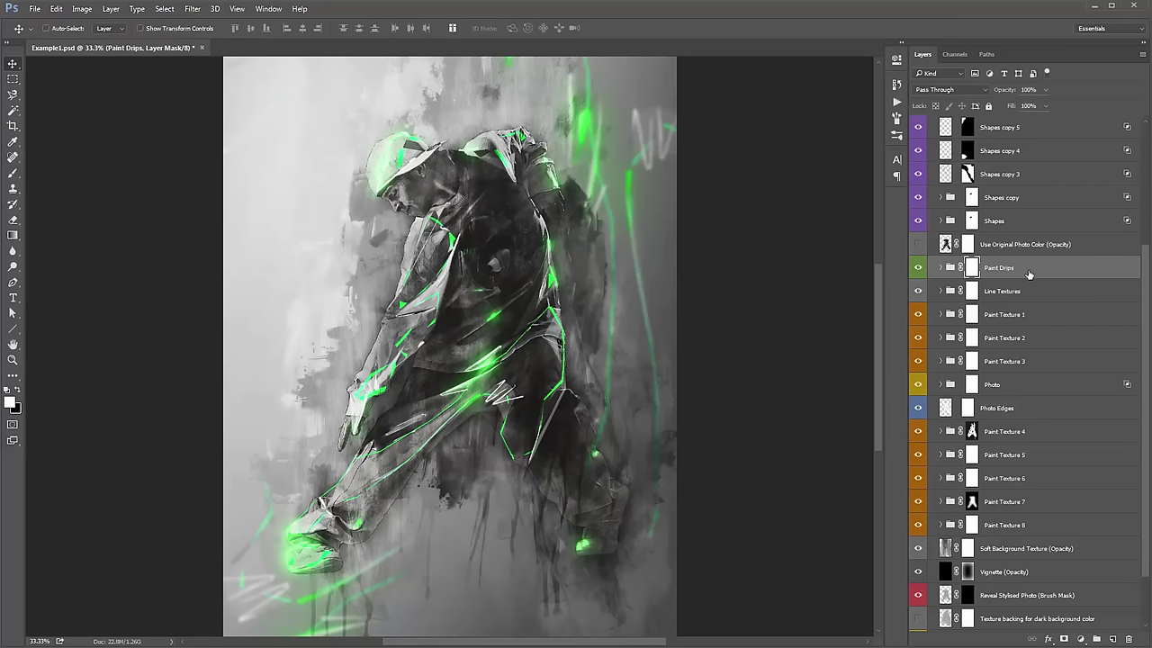
{"action": "left_click_drag", "start_coordinate": [735, 239], "coordinate": [746, 226]}
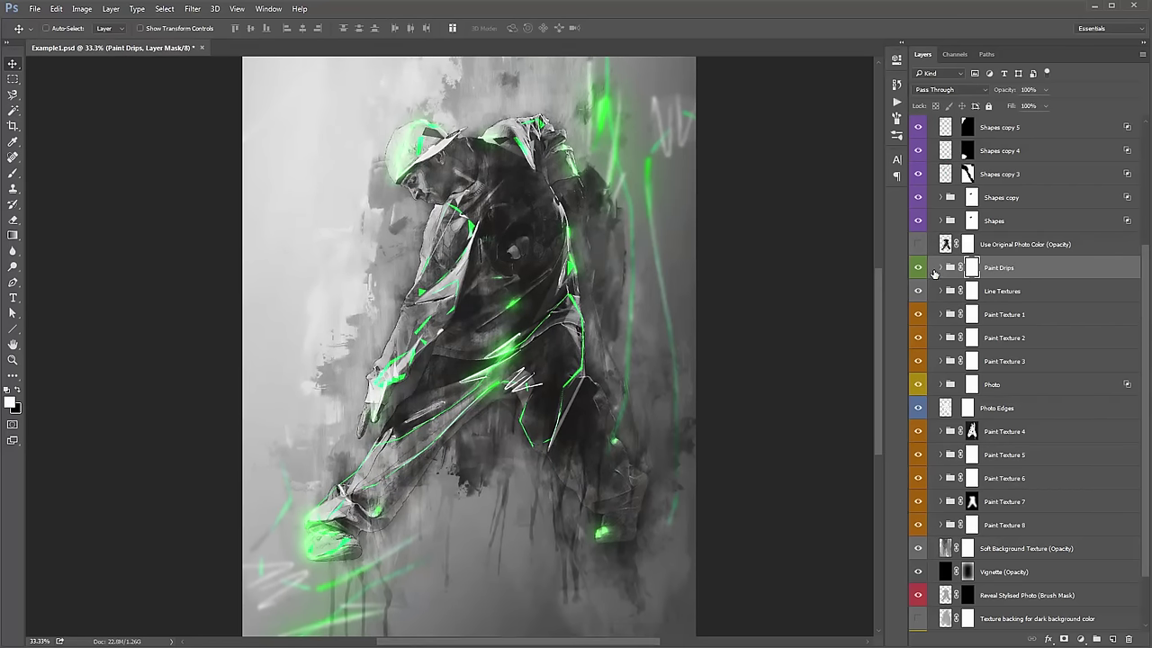
{"action": "left_click", "coordinate": [942, 268]}
{"action": "left_click", "coordinate": [984, 290]}
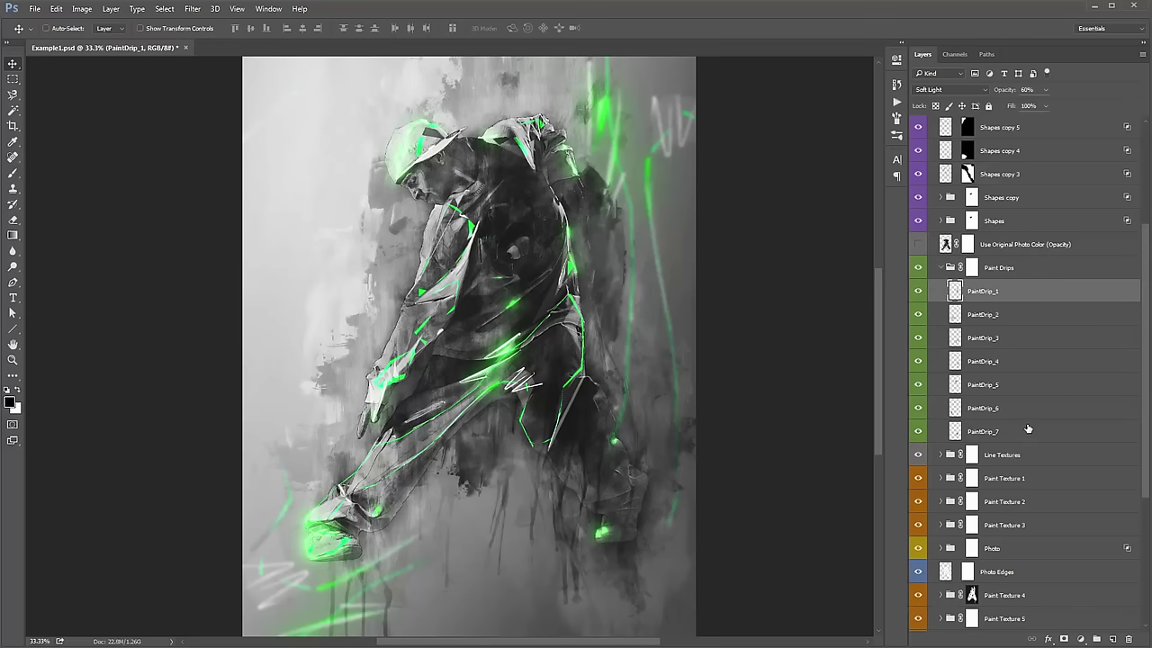
{"action": "left_click", "coordinate": [1028, 428], "text": "shift"}
{"action": "left_click", "coordinate": [996, 296]}
{"action": "mouse_move", "coordinate": [473, 326]}
{"action": "left_mouse_down"}
{"action": "mouse_move", "coordinate": [501, 326]}
{"action": "mouse_move", "coordinate": [540, 369]}
{"action": "mouse_move", "coordinate": [585, 369]}
{"action": "left_mouse_up"}
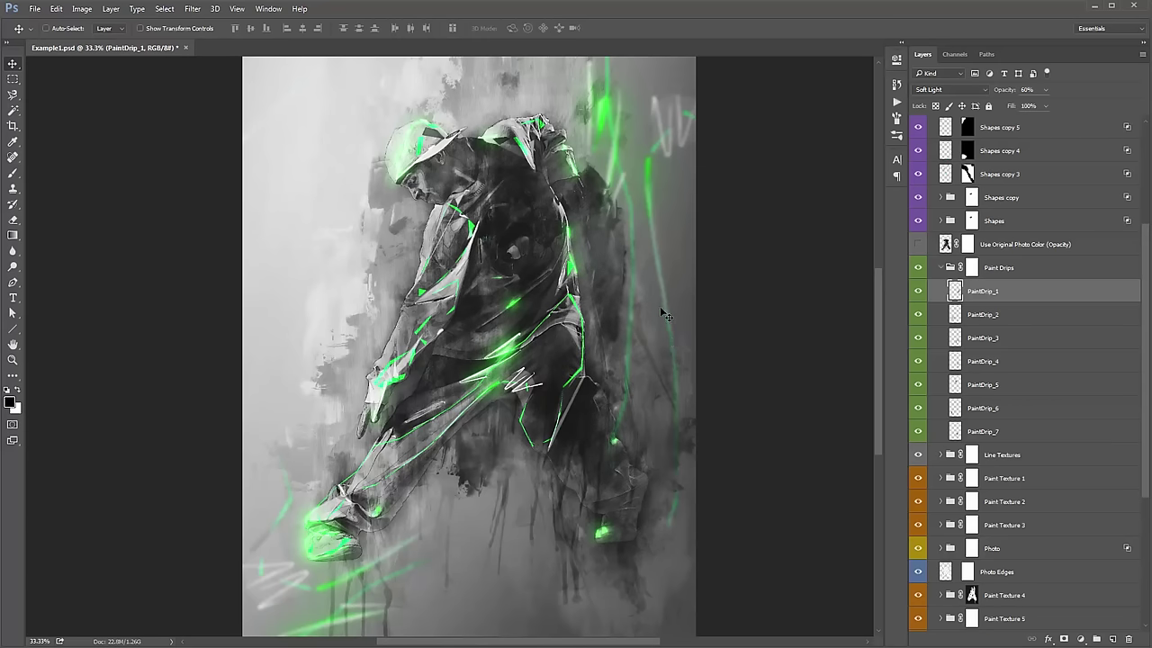
{"action": "mouse_move", "coordinate": [613, 297]}
{"action": "left_mouse_down"}
{"action": "mouse_move", "coordinate": [440, 270]}
{"action": "mouse_move", "coordinate": [386, 288]}
{"action": "mouse_move", "coordinate": [406, 275]}
{"action": "left_mouse_up"}
{"action": "key", "text": "ctrl+t"}
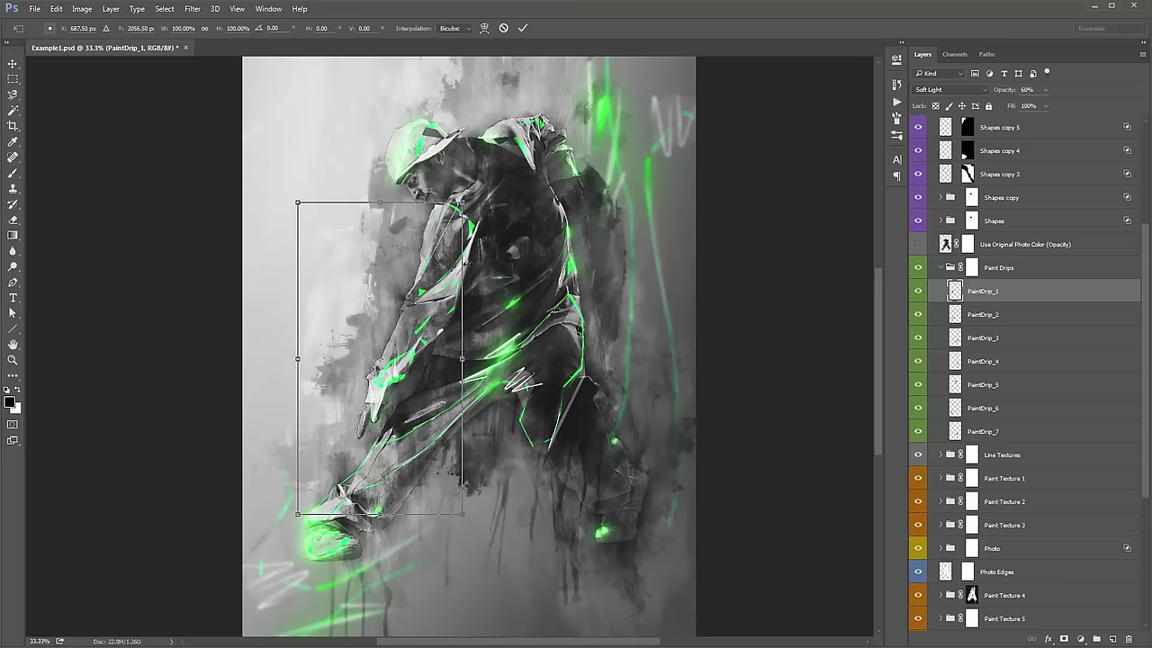
{"action": "key", "text": "Return"}
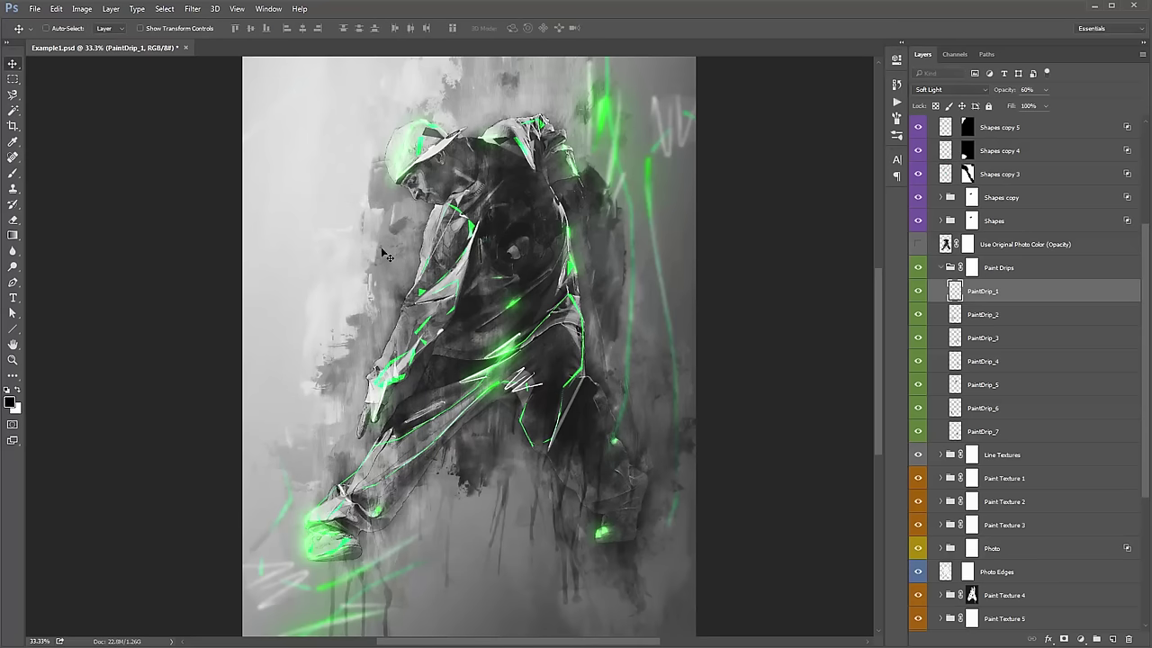
{"action": "mouse_move", "coordinate": [381, 252]}
{"action": "left_mouse_down"}
{"action": "mouse_move", "coordinate": [583, 270]}
{"action": "mouse_move", "coordinate": [594, 407]}
{"action": "mouse_move", "coordinate": [616, 476]}
{"action": "mouse_move", "coordinate": [612, 450]}
{"action": "left_mouse_up"}
Shift the PaintDrip_2 layer slightly to the right and move the PaintDrip_3 layer up beside the figure's right side.
{"action": "left_click", "coordinate": [985, 316]}
{"action": "mouse_move", "coordinate": [522, 387]}
{"action": "left_mouse_down"}
{"action": "mouse_move", "coordinate": [504, 400]}
{"action": "mouse_move", "coordinate": [535, 413]}
{"action": "mouse_move", "coordinate": [560, 392]}
{"action": "left_mouse_up"}
{"action": "left_click", "coordinate": [1013, 340]}
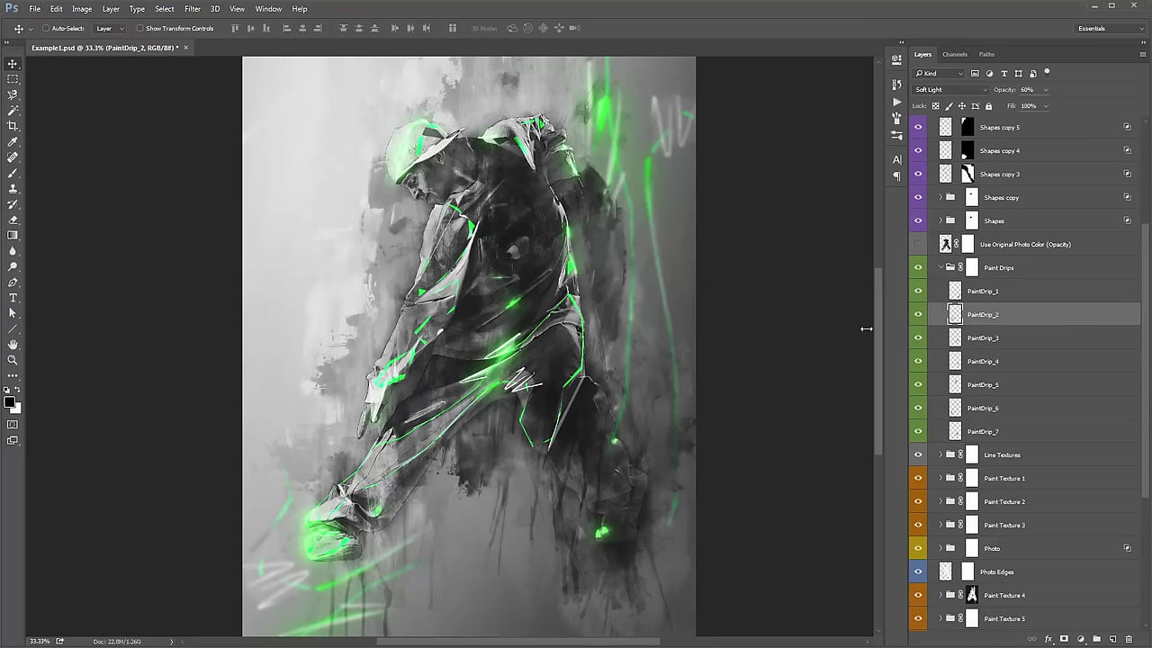
{"action": "mouse_move", "coordinate": [706, 335]}
{"action": "left_mouse_down"}
{"action": "mouse_move", "coordinate": [726, 178]}
{"action": "mouse_move", "coordinate": [743, 171]}
{"action": "mouse_move", "coordinate": [744, 181]}
{"action": "left_mouse_up"}
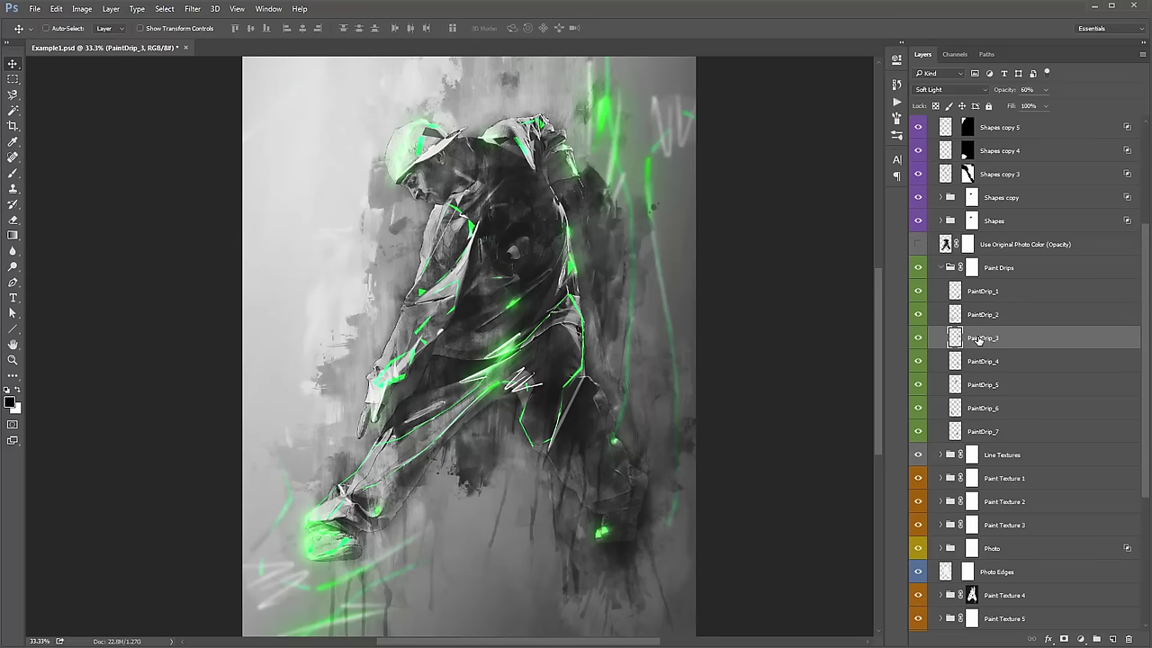
Duplicate the PaintDrip_3 layer, move the copy to the figure's left side and scale it down.
{"action": "left_click_drag", "start_coordinate": [981, 340], "coordinate": [1013, 352]}
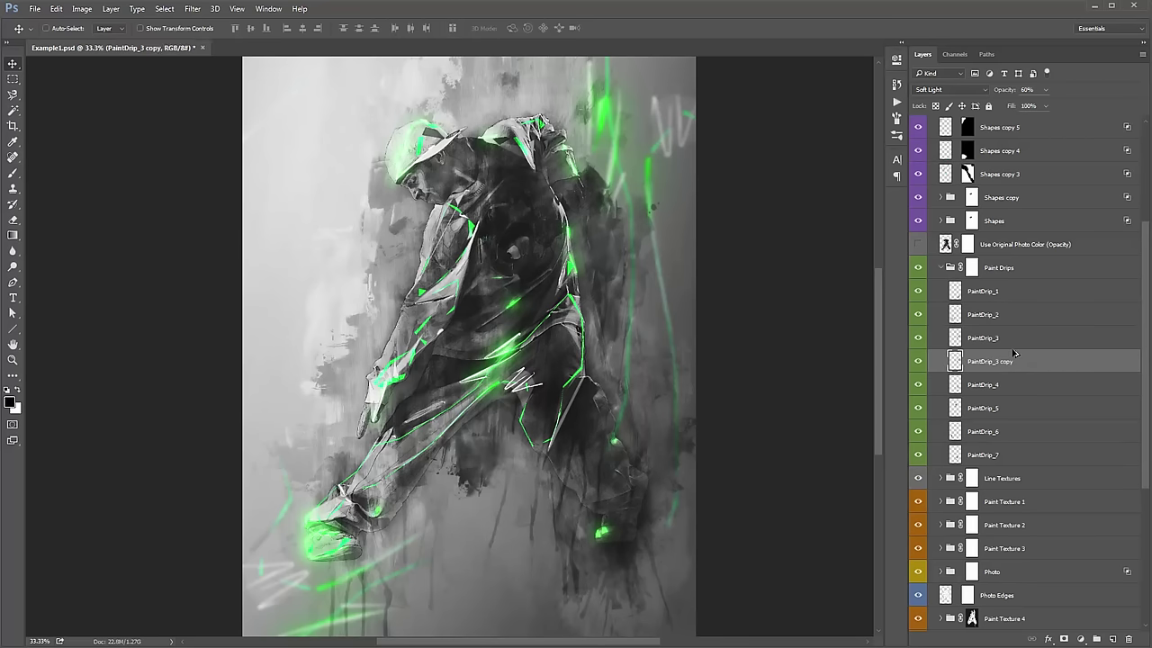
{"action": "mouse_move", "coordinate": [681, 256]}
{"action": "left_mouse_down"}
{"action": "mouse_move", "coordinate": [504, 257]}
{"action": "mouse_move", "coordinate": [483, 244]}
{"action": "mouse_move", "coordinate": [460, 269]}
{"action": "left_mouse_up"}
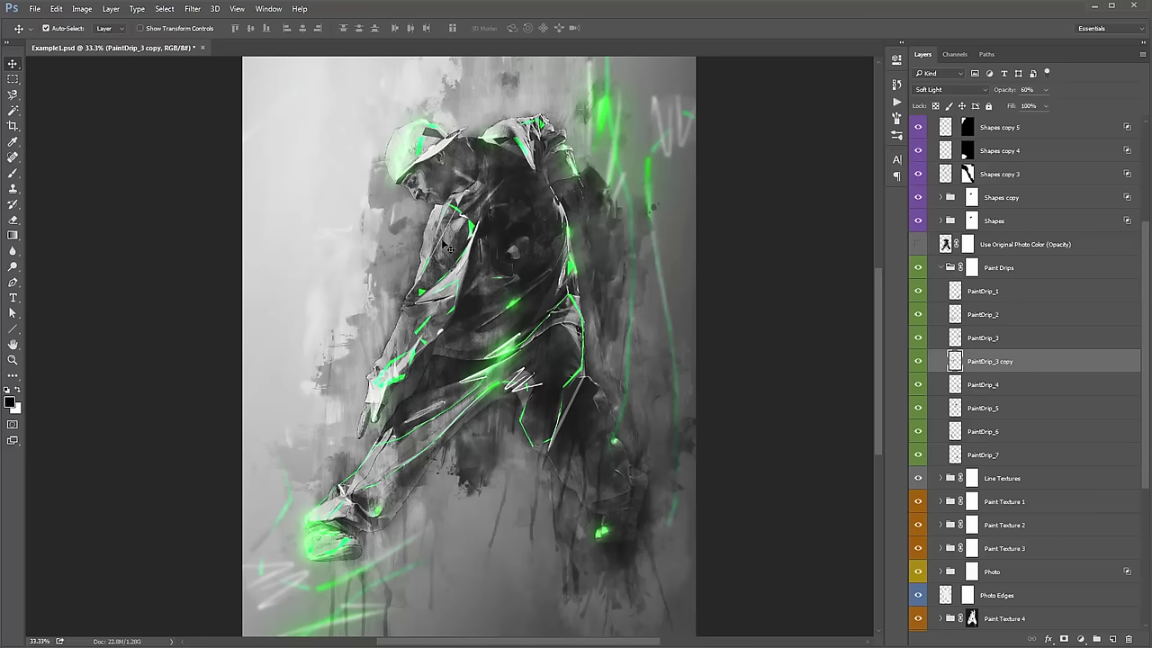
{"action": "key", "text": "ctrl+t"}
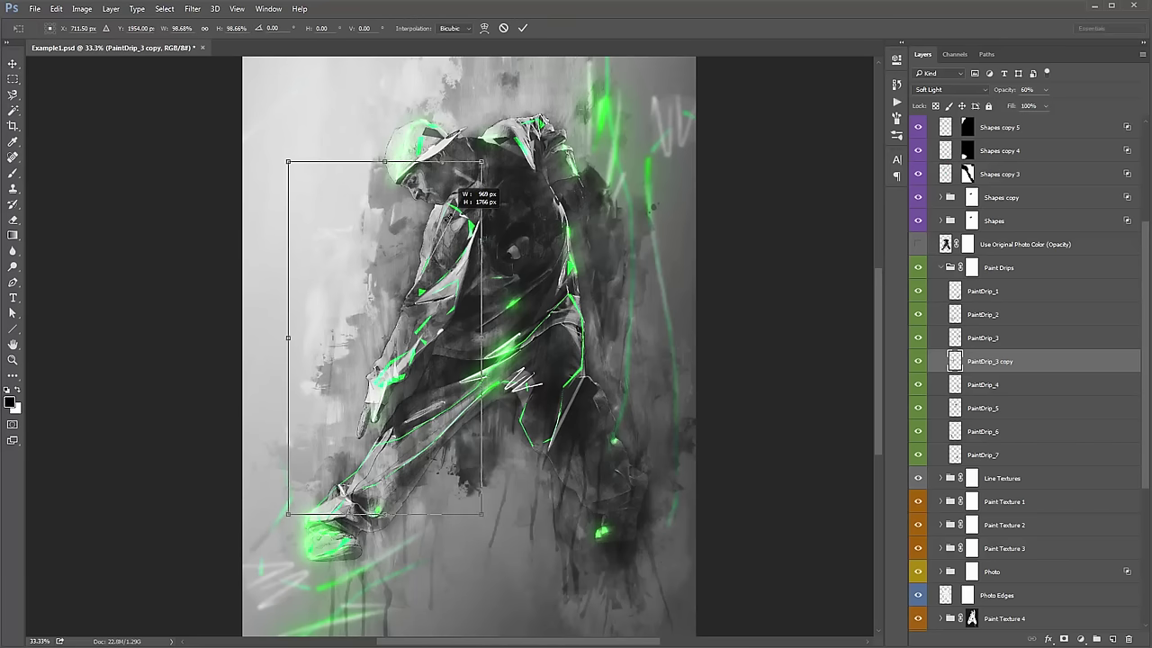
{"action": "left_click_drag", "start_coordinate": [482, 160], "coordinate": [448, 216]}
{"action": "key", "text": "Return"}
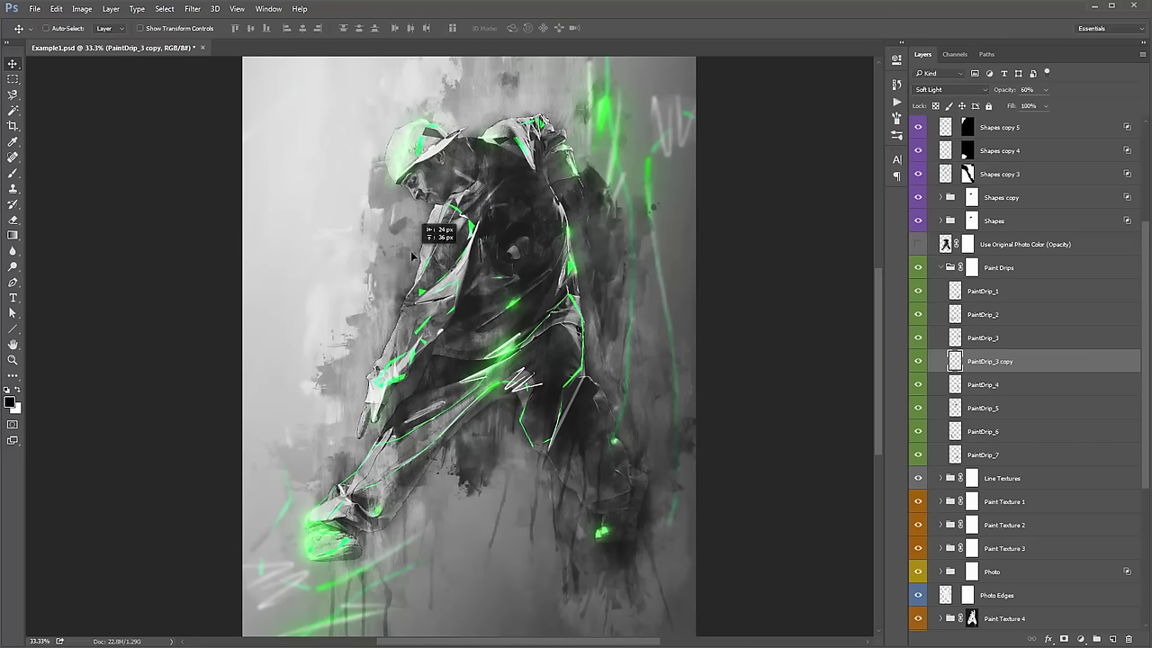
Set the PaintDrip_3 copy layer's blend mode to Overlay and move it down to the area below the figure's legs.
{"action": "left_click", "coordinate": [942, 90]}
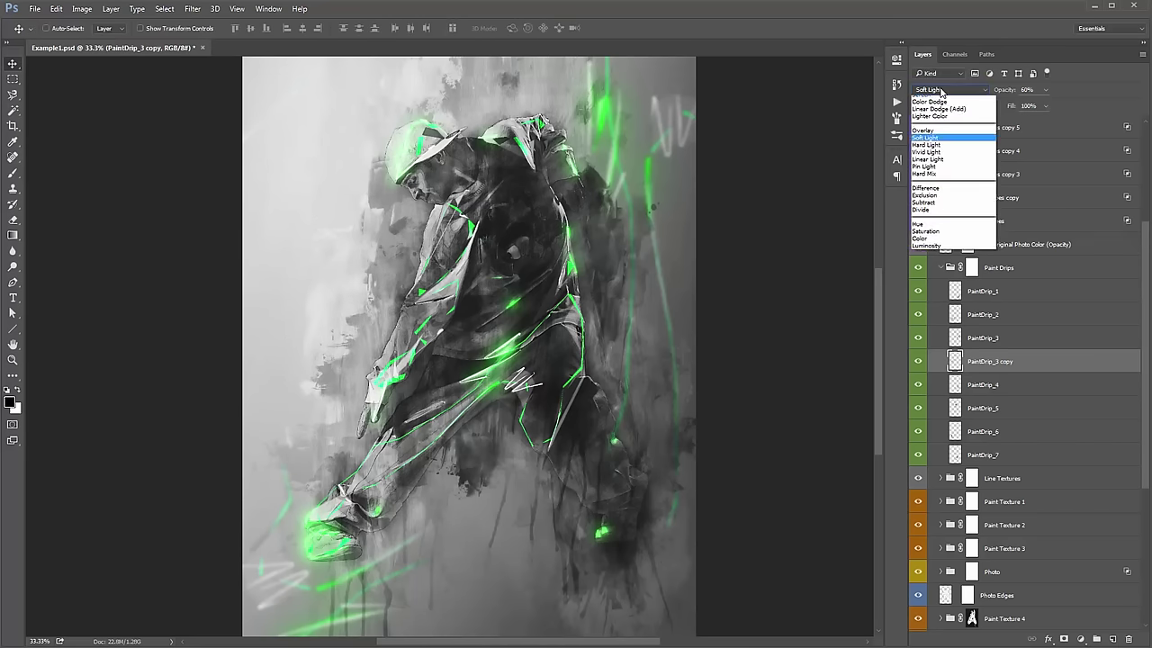
{"action": "left_click", "coordinate": [930, 209]}
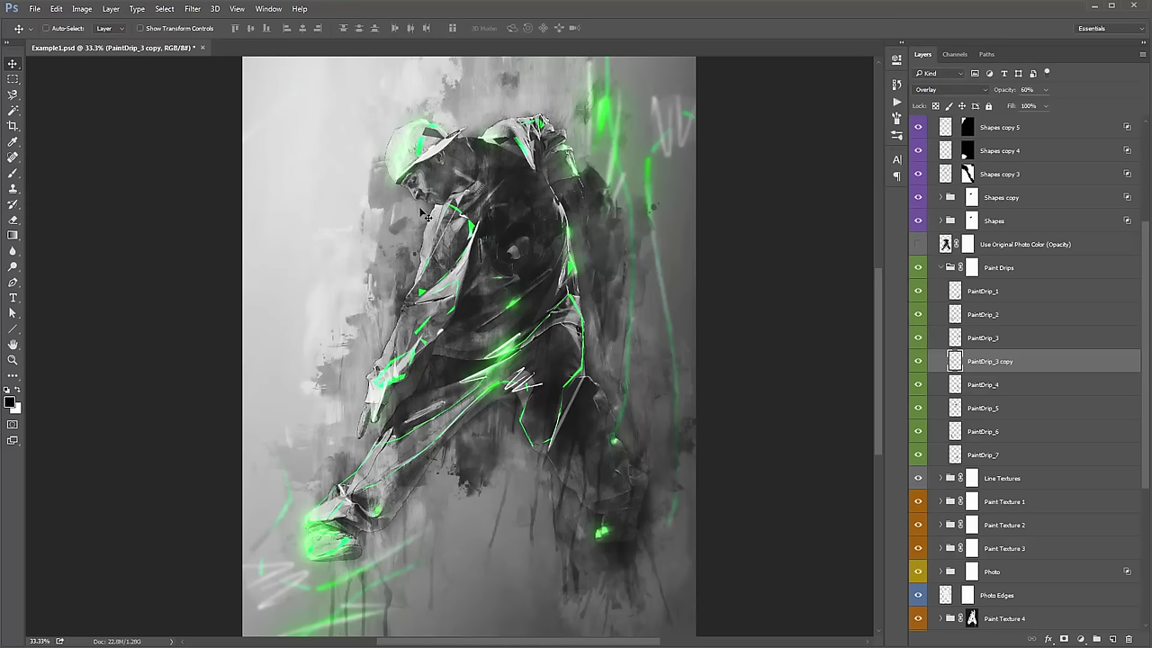
{"action": "left_click_drag", "start_coordinate": [425, 215], "coordinate": [489, 381]}
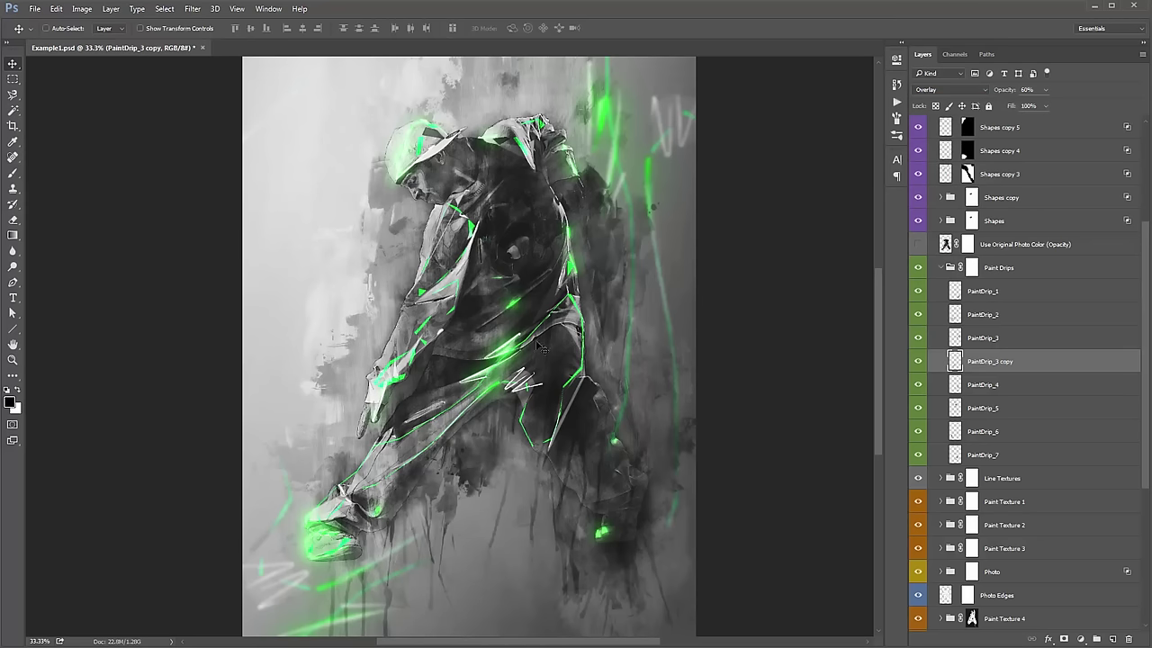
{"action": "left_click_drag", "start_coordinate": [542, 356], "coordinate": [567, 439]}
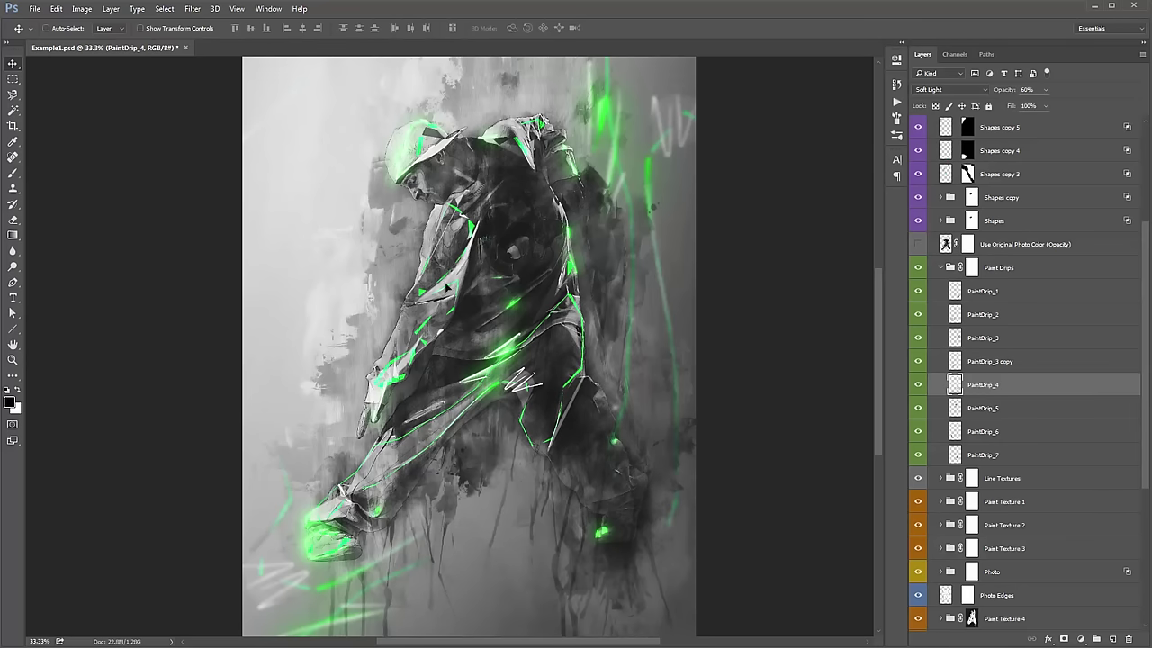
Move the PaintDrip_4 layer up beside the figure's head and forward arm and rotate it slightly.
{"action": "mouse_move", "coordinate": [446, 286]}
{"action": "left_mouse_down"}
{"action": "mouse_move", "coordinate": [399, 175]}
{"action": "mouse_move", "coordinate": [390, 190]}
{"action": "left_mouse_up"}
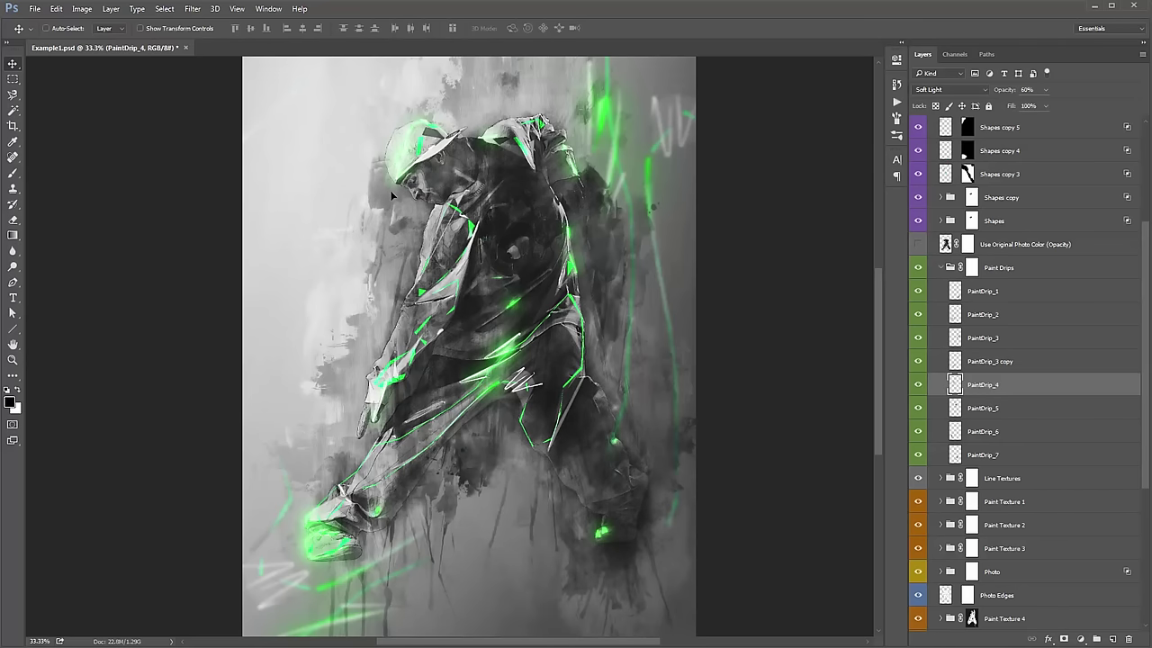
{"action": "key", "text": "ctrl+t"}
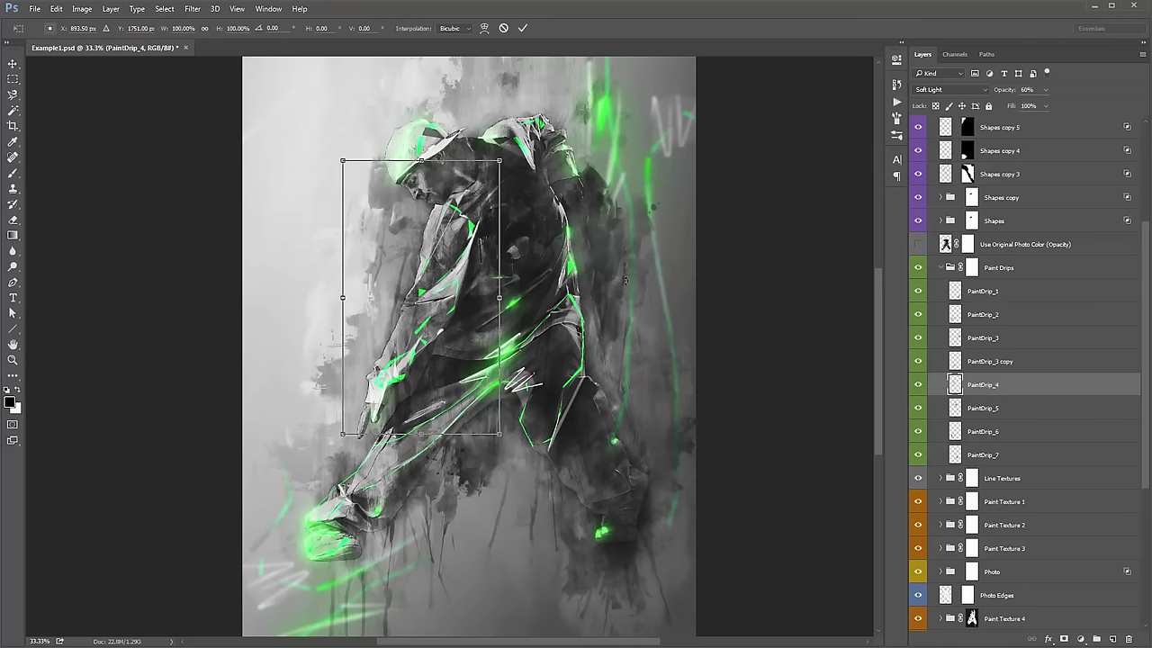
{"action": "left_click_drag", "start_coordinate": [623, 259], "coordinate": [630, 240]}
{"action": "key", "text": "Return"}
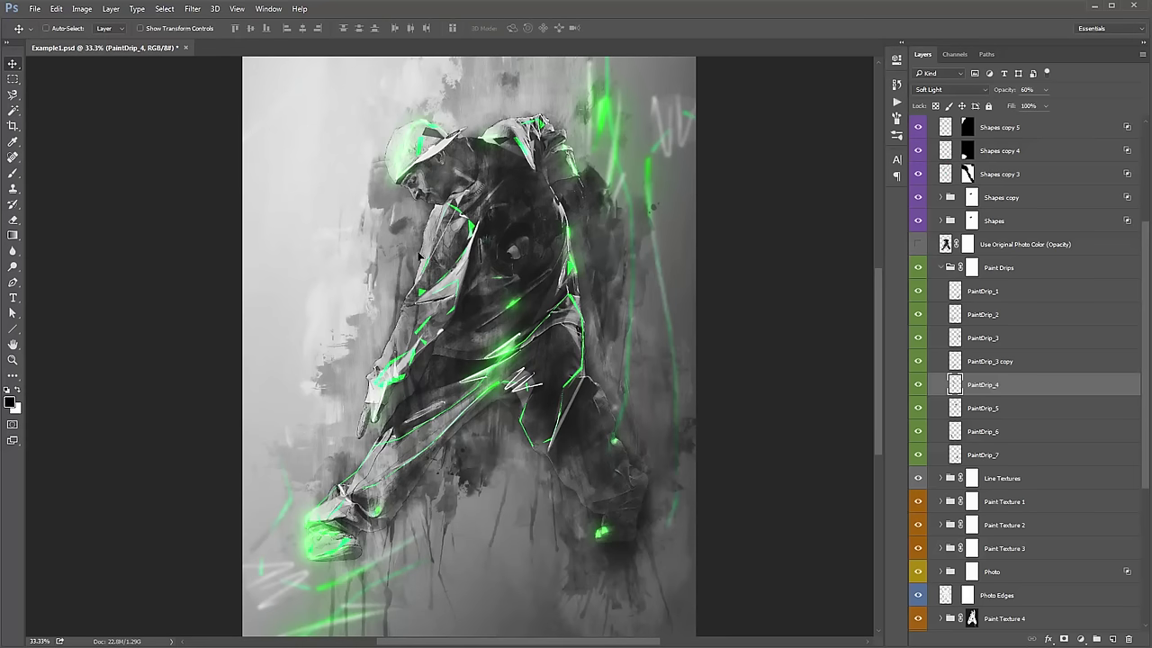
Duplicate the PaintDrip_4 layer, move the copy down over the figure's rear leg and flip it horizontally.
{"action": "key", "text": "ctrl+j"}
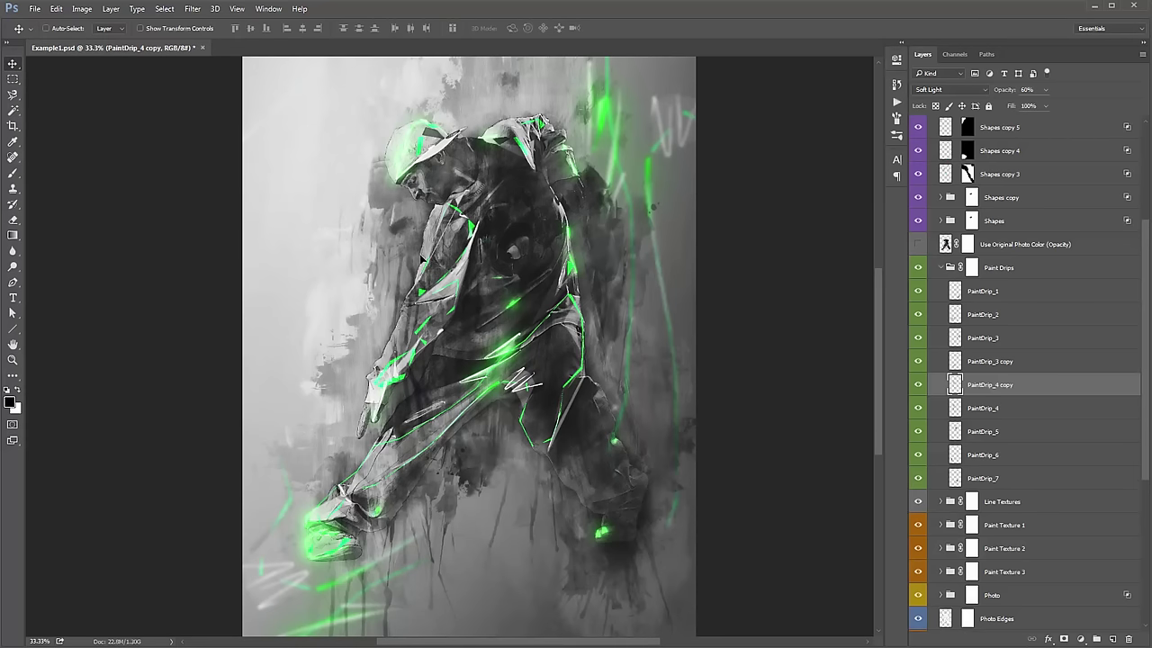
{"action": "mouse_move", "coordinate": [421, 260]}
{"action": "left_mouse_down"}
{"action": "mouse_move", "coordinate": [501, 362]}
{"action": "mouse_move", "coordinate": [538, 446]}
{"action": "left_mouse_up"}
{"action": "left_click", "coordinate": [55, 8]}
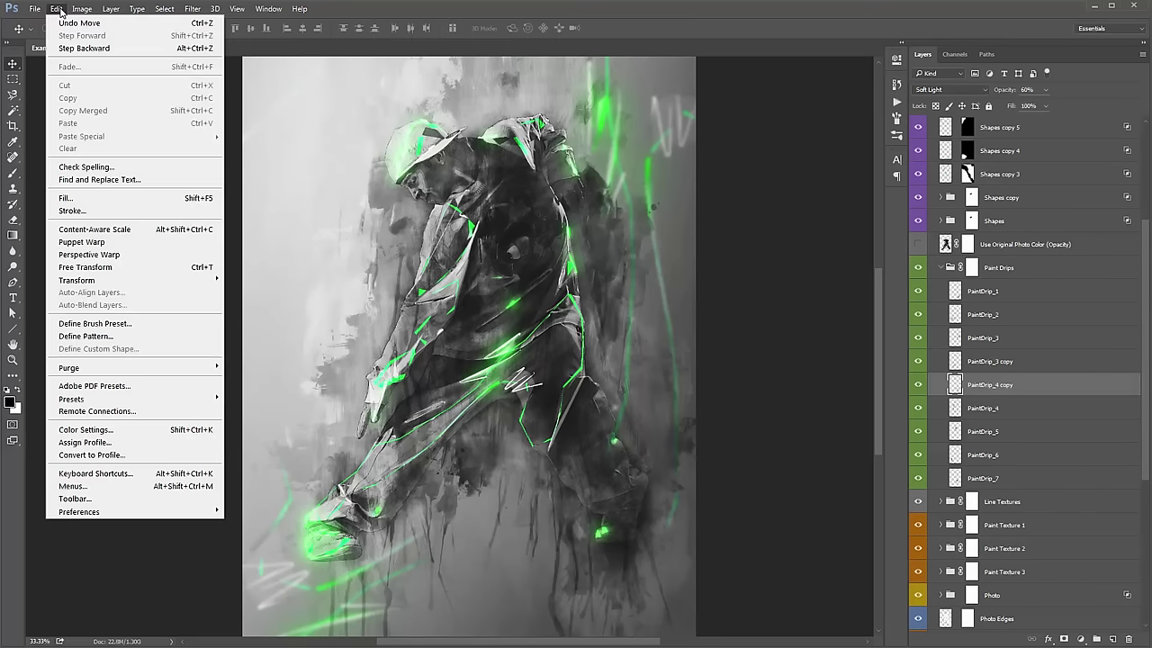
{"action": "mouse_move", "coordinate": [209, 281]}
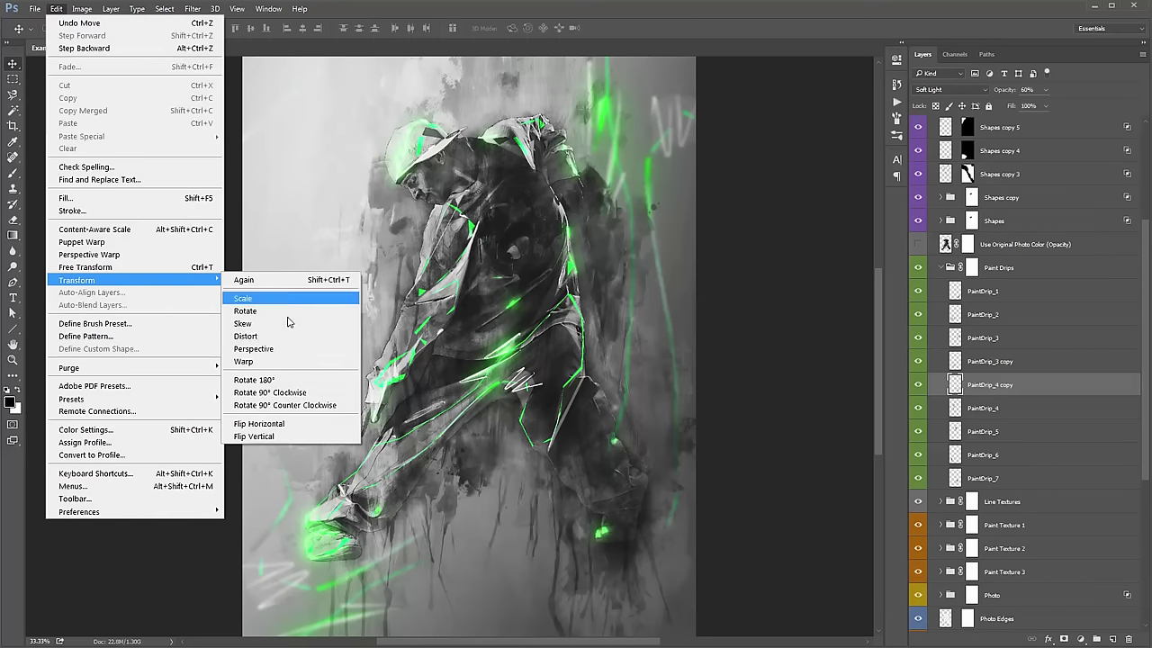
{"action": "left_click", "coordinate": [320, 424]}
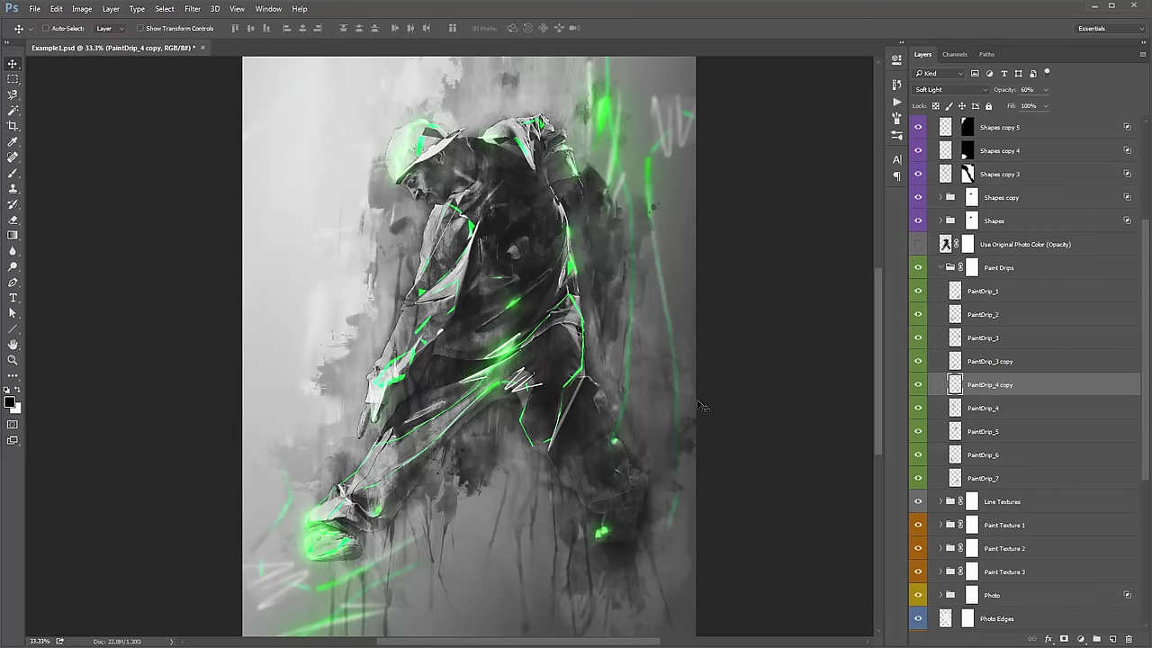
Rotate the flipped PaintDrip_4 copy slightly around the figure's rear leg.
{"action": "key", "text": "ctrl+t"}
{"action": "mouse_move", "coordinate": [648, 445]}
{"action": "left_mouse_down"}
{"action": "mouse_move", "coordinate": [656, 439]}
{"action": "mouse_move", "coordinate": [642, 457]}
{"action": "mouse_move", "coordinate": [656, 437]}
{"action": "left_mouse_up"}
{"action": "key", "text": "Return"}
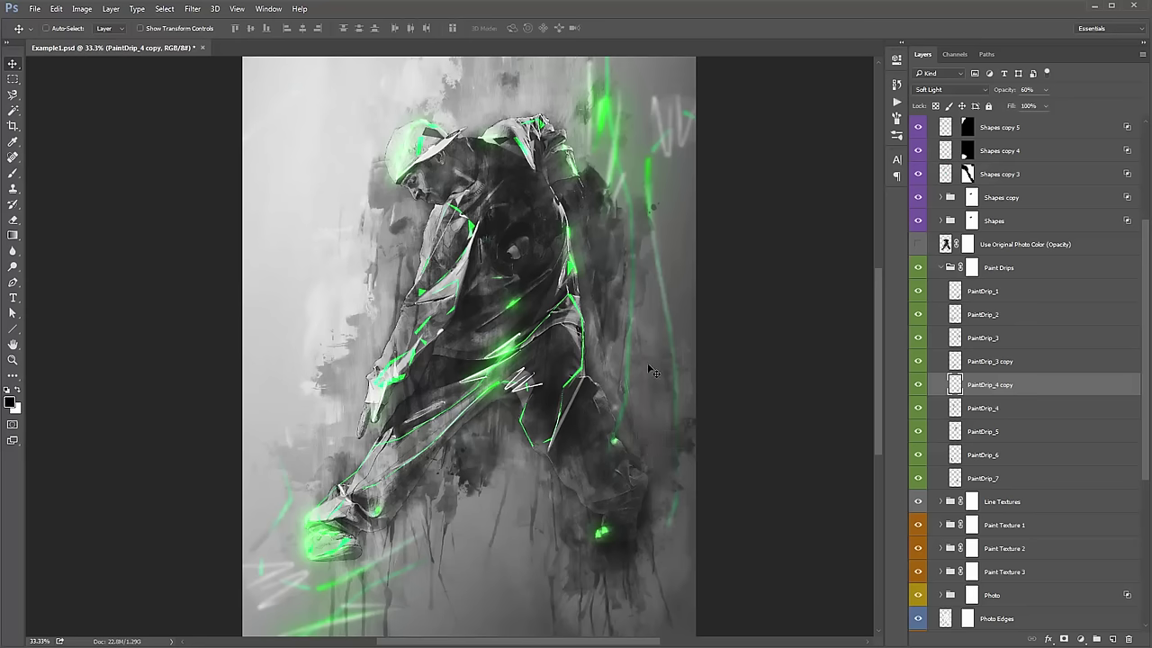
{"action": "key", "text": "ctrl+z"}
{"action": "key", "text": "ctrl+z"}
{"action": "key", "text": "ctrl+z"}
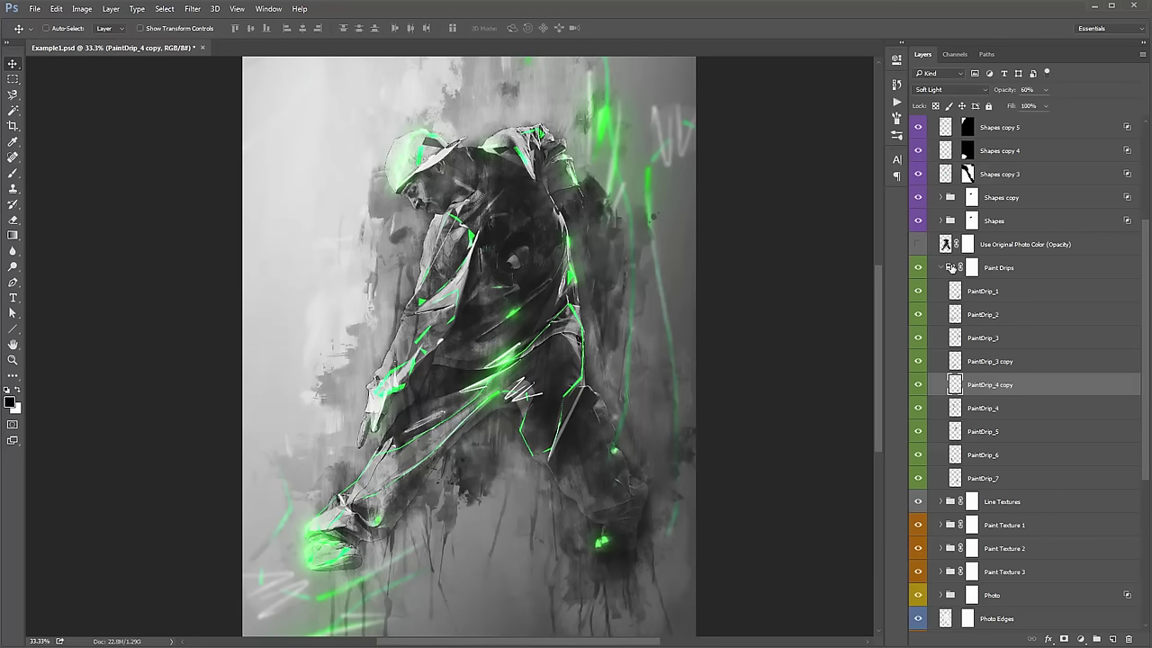
Collapse the Paint Drips group and toggle the Line Textures group's visibility to compare its effect.
{"action": "left_click", "coordinate": [949, 268]}
{"action": "left_click", "coordinate": [940, 269]}
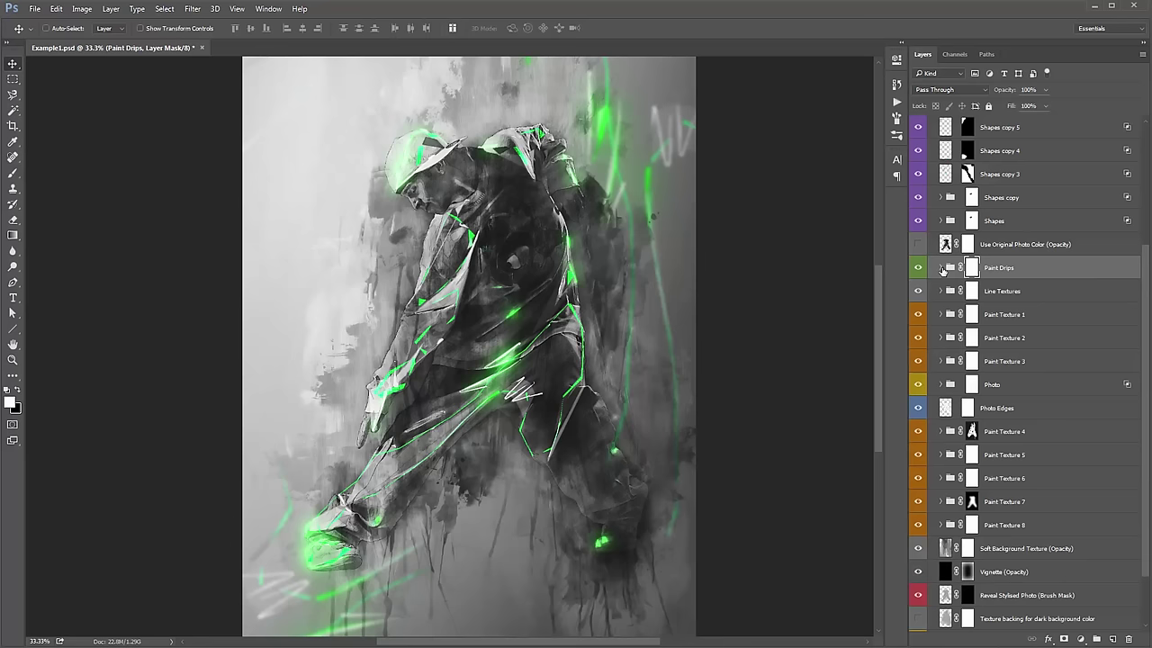
{"action": "left_click", "coordinate": [1059, 294]}
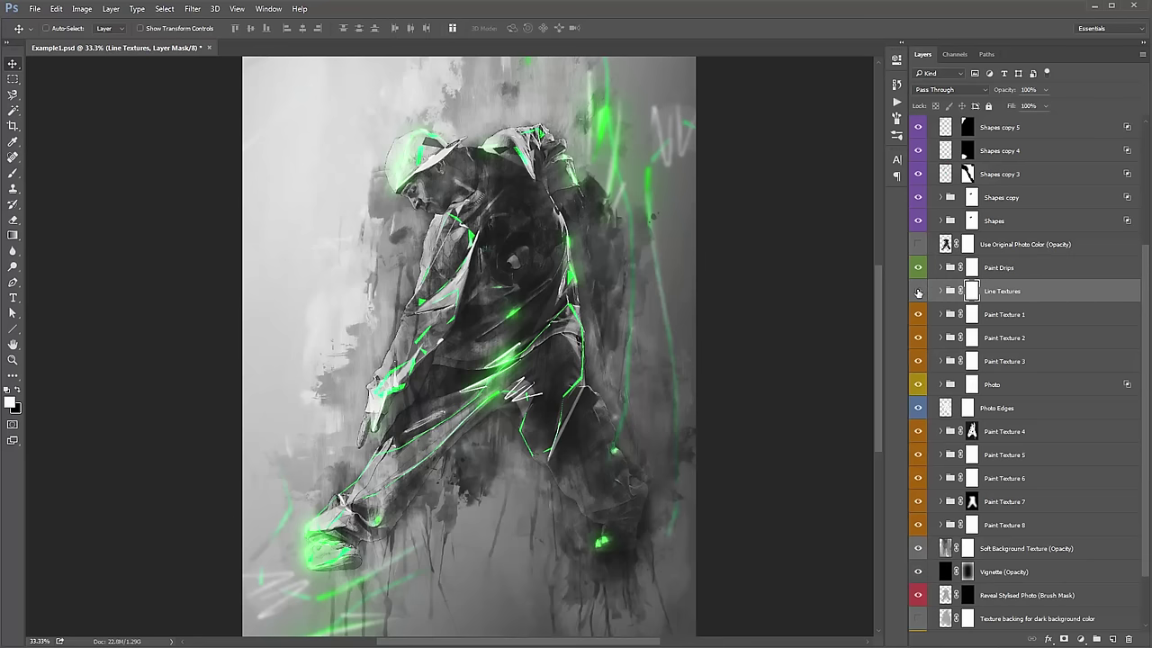
{"action": "left_click", "coordinate": [918, 293]}
{"action": "key", "text": "ctrl+z"}
Examine the figure's upper body up close with the Line Textures group expanded, hidden and shown again.
{"action": "key", "text": "z"}
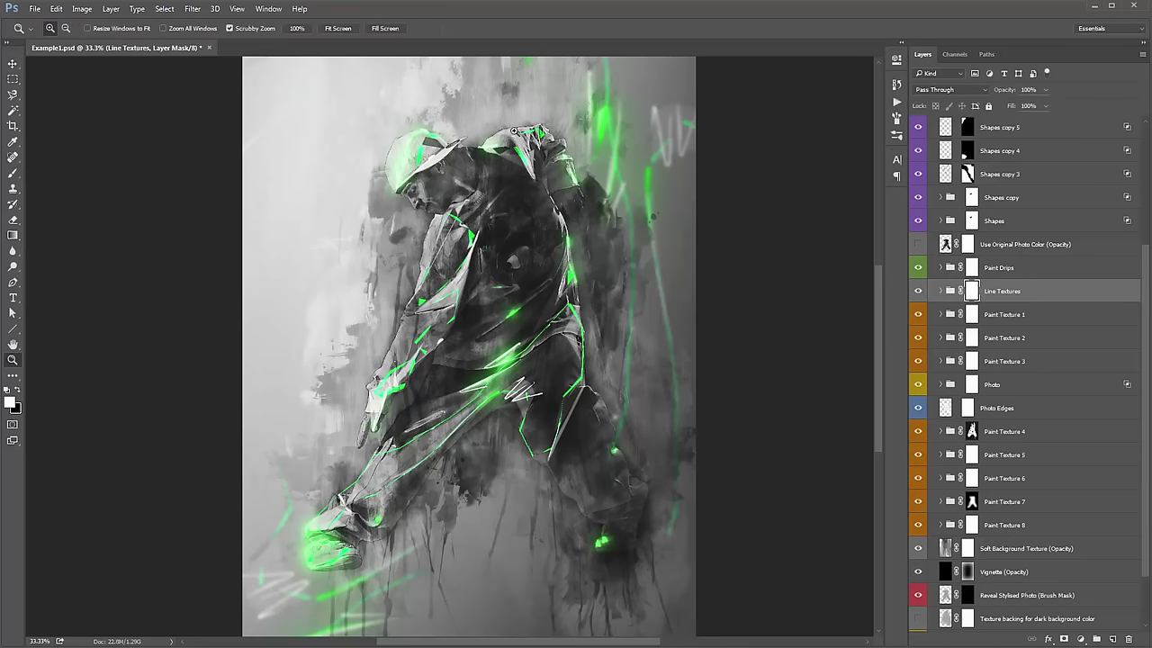
{"action": "left_click", "coordinate": [514, 131]}
{"action": "left_click", "coordinate": [514, 131]}
{"action": "key", "text": "v"}
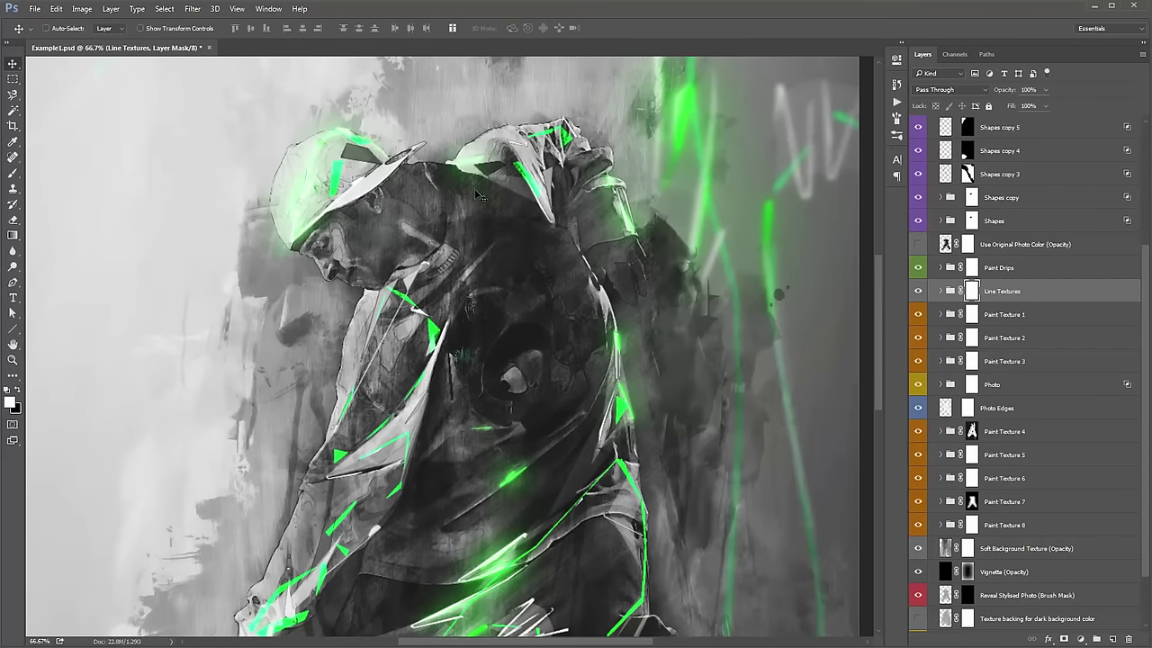
{"action": "scroll", "coordinate": [465, 175], "scroll_direction": "up", "scroll_amount": 2}
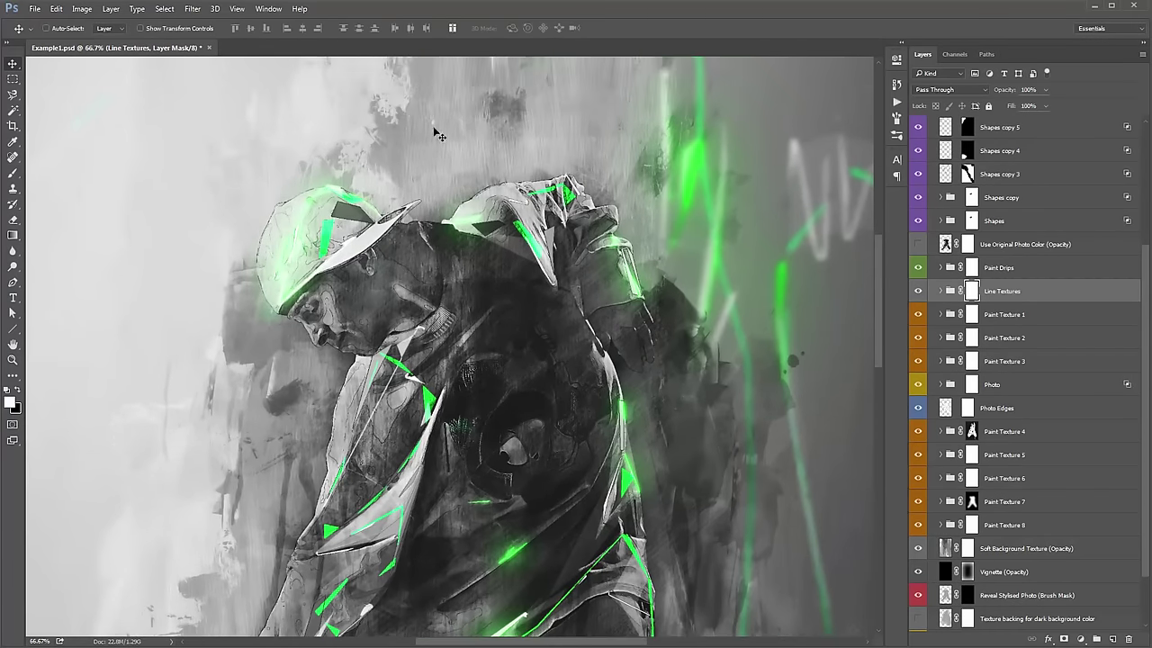
{"action": "scroll", "coordinate": [504, 266], "scroll_direction": "down", "scroll_amount": 1}
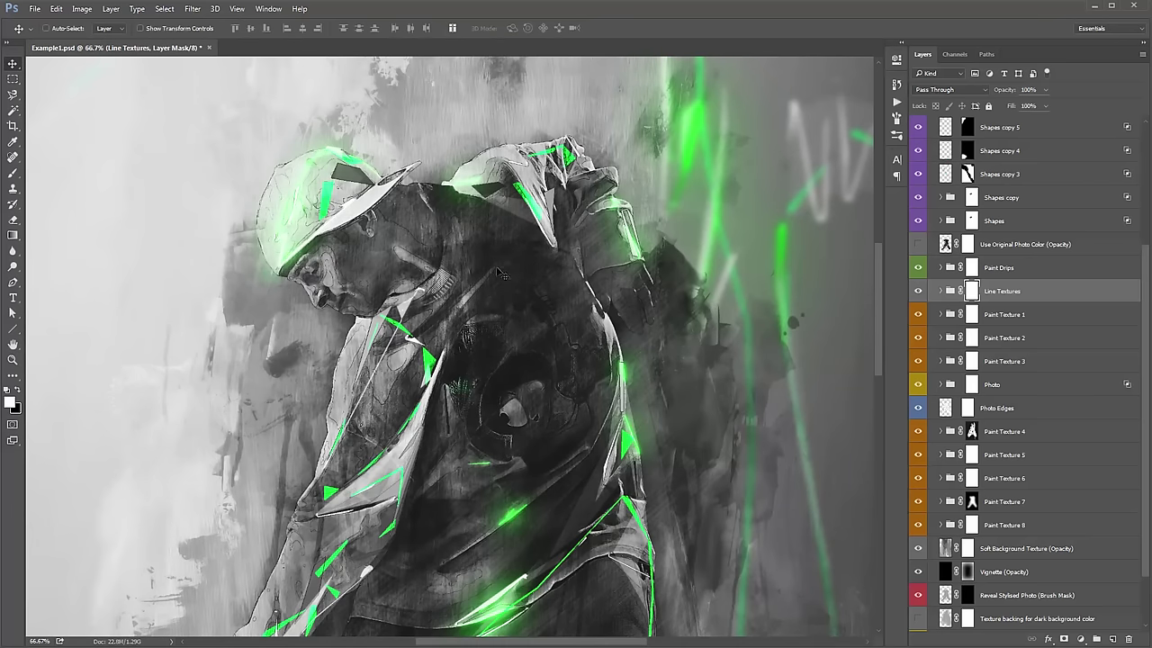
{"action": "left_click", "coordinate": [942, 290]}
{"action": "left_click", "coordinate": [918, 291]}
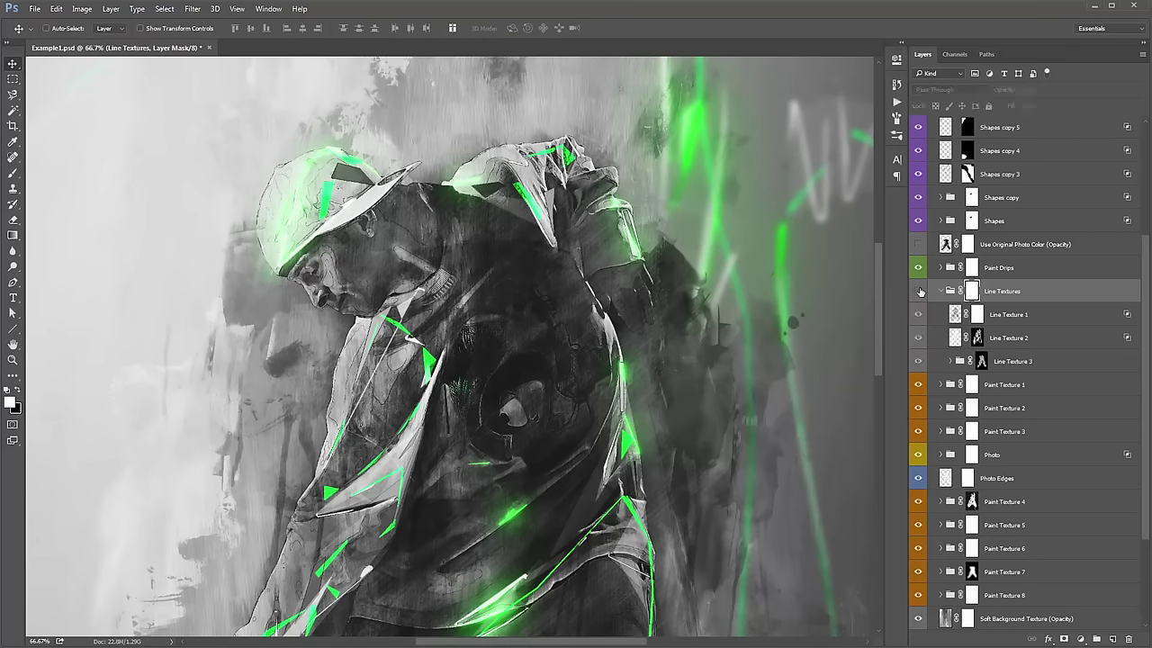
{"action": "left_click", "coordinate": [919, 291]}
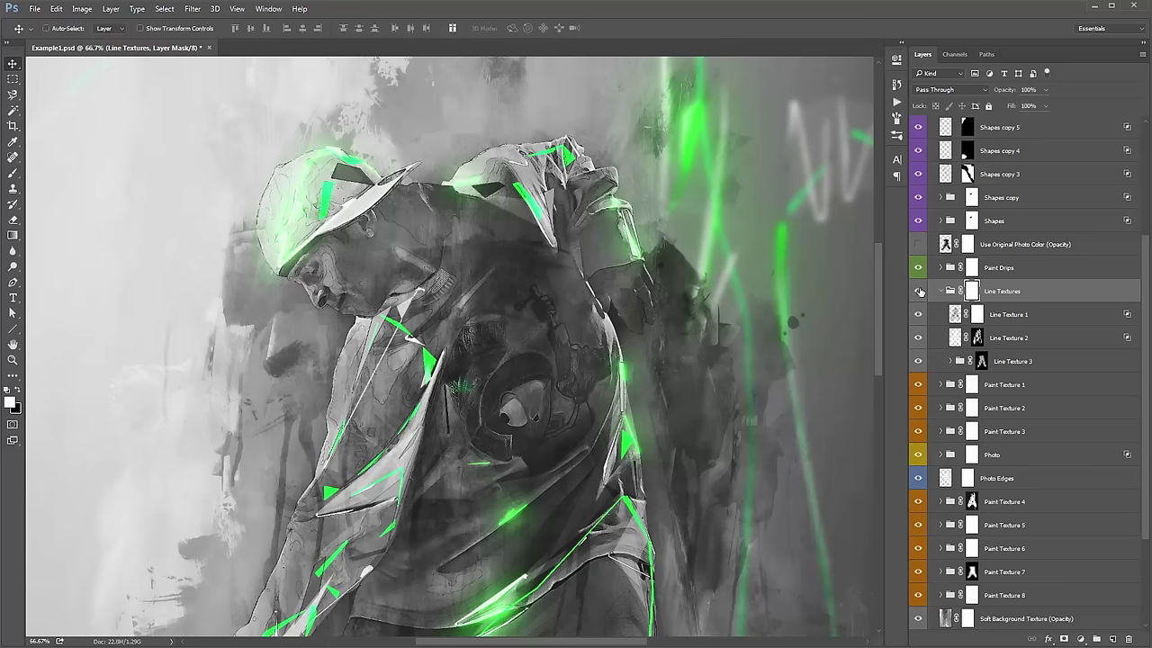
Hide and show the Line Texture 1 layer to compare its effect on the figure.
{"action": "left_click", "coordinate": [1021, 315]}
{"action": "left_click", "coordinate": [918, 314]}
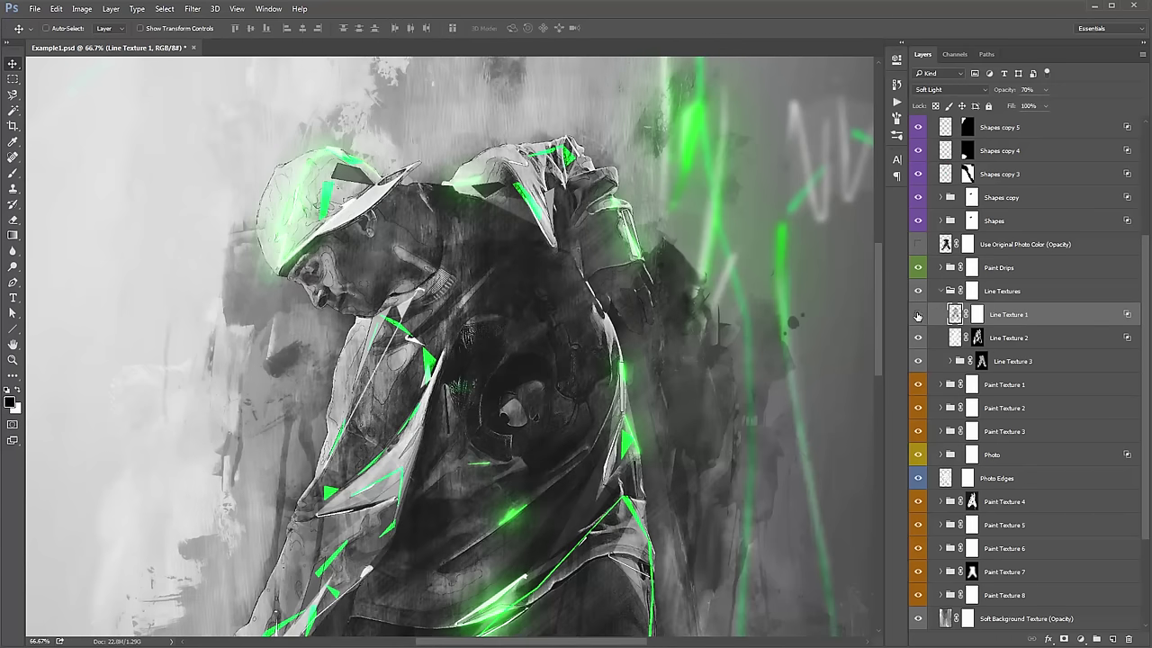
{"action": "left_click", "coordinate": [918, 314]}
Look through Line Texture 2 and Line Texture 3, collapse the Line Textures group and set its opacity to 70%.
{"action": "key", "text": "ctrl+minus"}
{"action": "key", "text": "ctrl+minus"}
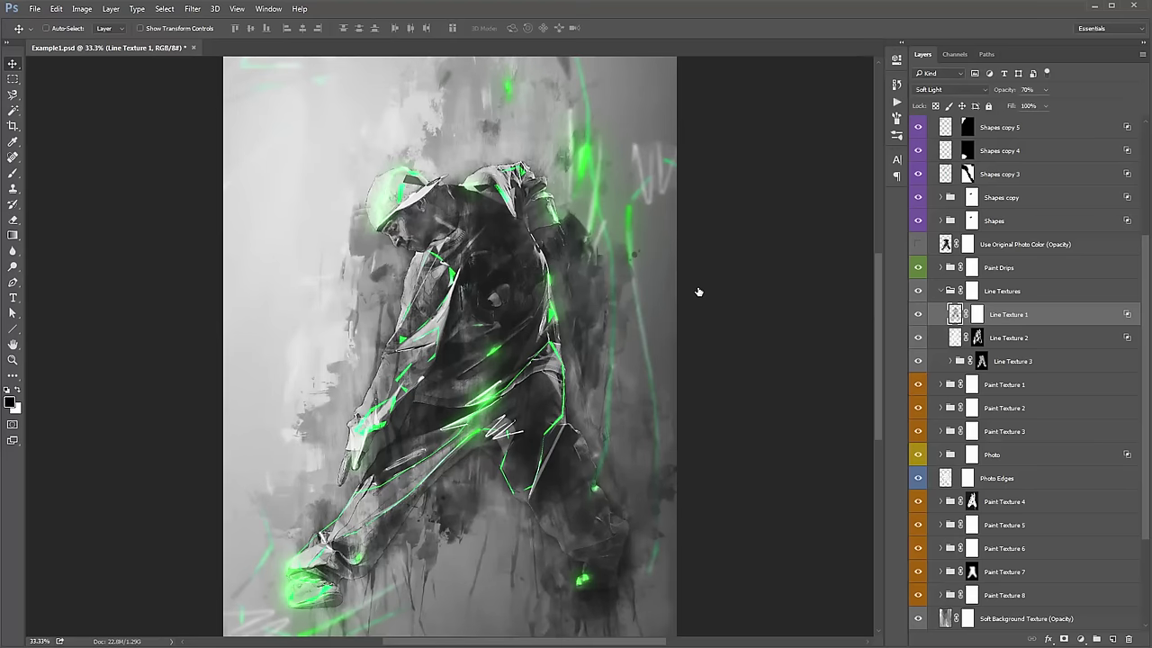
{"action": "scroll", "coordinate": [699, 291], "scroll_direction": "down", "scroll_amount": 1}
{"action": "left_click", "coordinate": [1012, 337]}
{"action": "left_click", "coordinate": [1008, 361]}
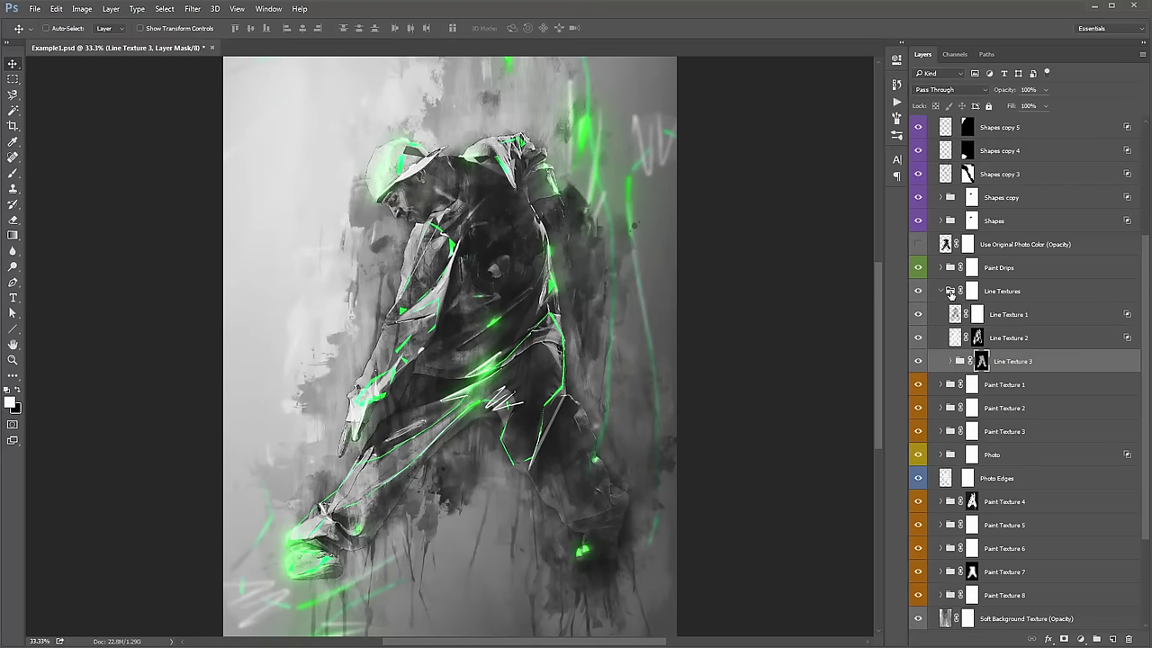
{"action": "left_click", "coordinate": [950, 291]}
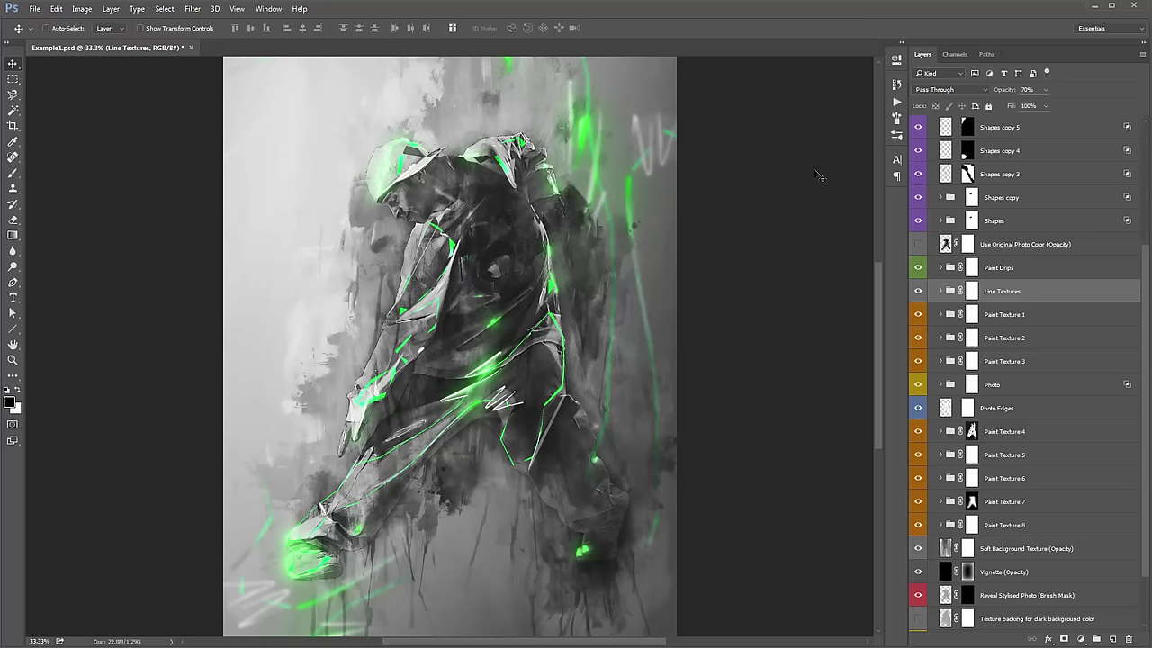
Go through the paint texture groups and select Paint Texture 1 through Paint Texture 8 together.
{"action": "left_click", "coordinate": [1059, 317]}
{"action": "scroll", "coordinate": [1053, 306], "scroll_direction": "down", "scroll_amount": 3}
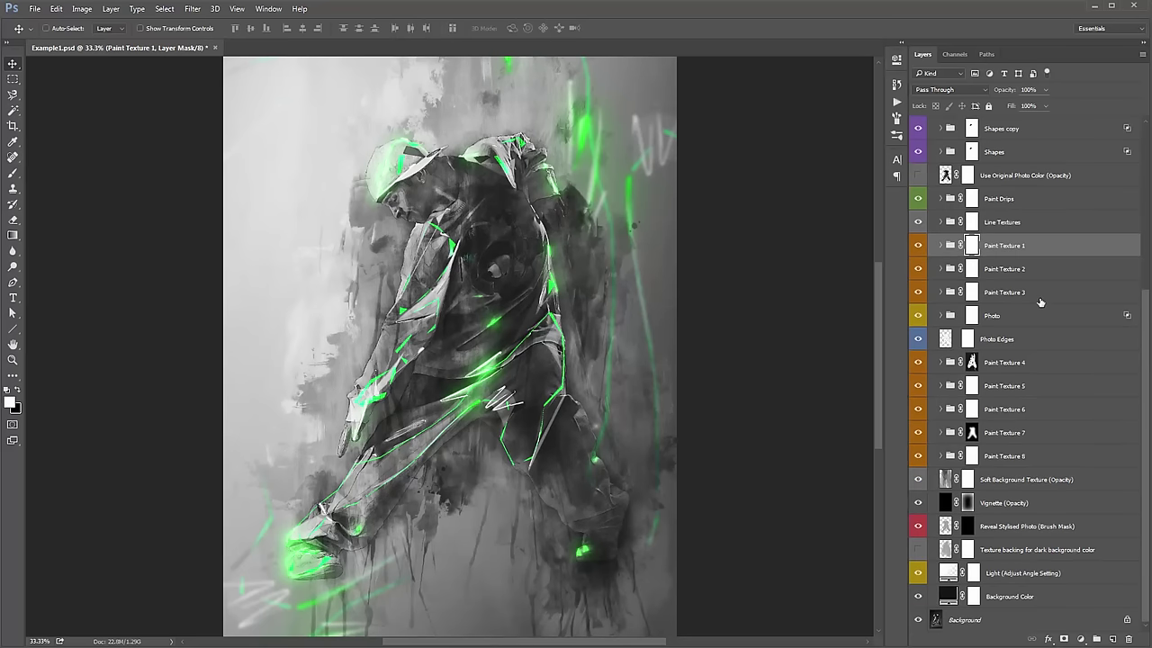
{"action": "left_click", "coordinate": [1031, 272]}
{"action": "left_click", "coordinate": [1033, 249]}
{"action": "left_click", "coordinate": [1026, 272]}
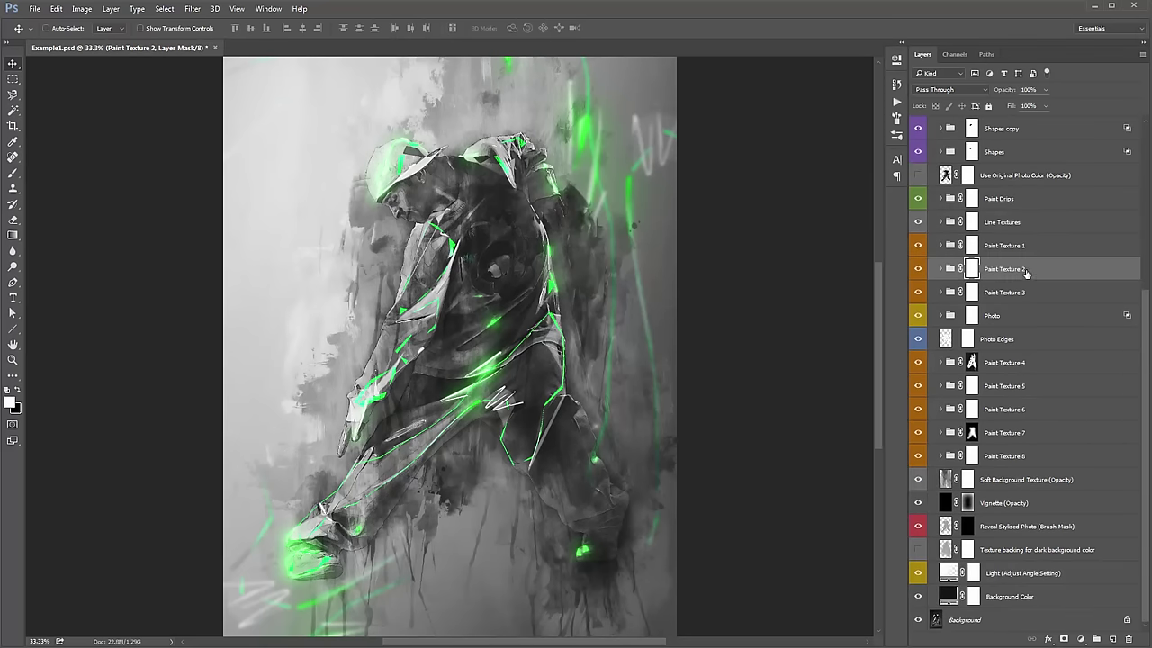
{"action": "left_click", "coordinate": [1029, 251], "text": "shift"}
{"action": "left_click", "coordinate": [1029, 290], "text": "shift"}
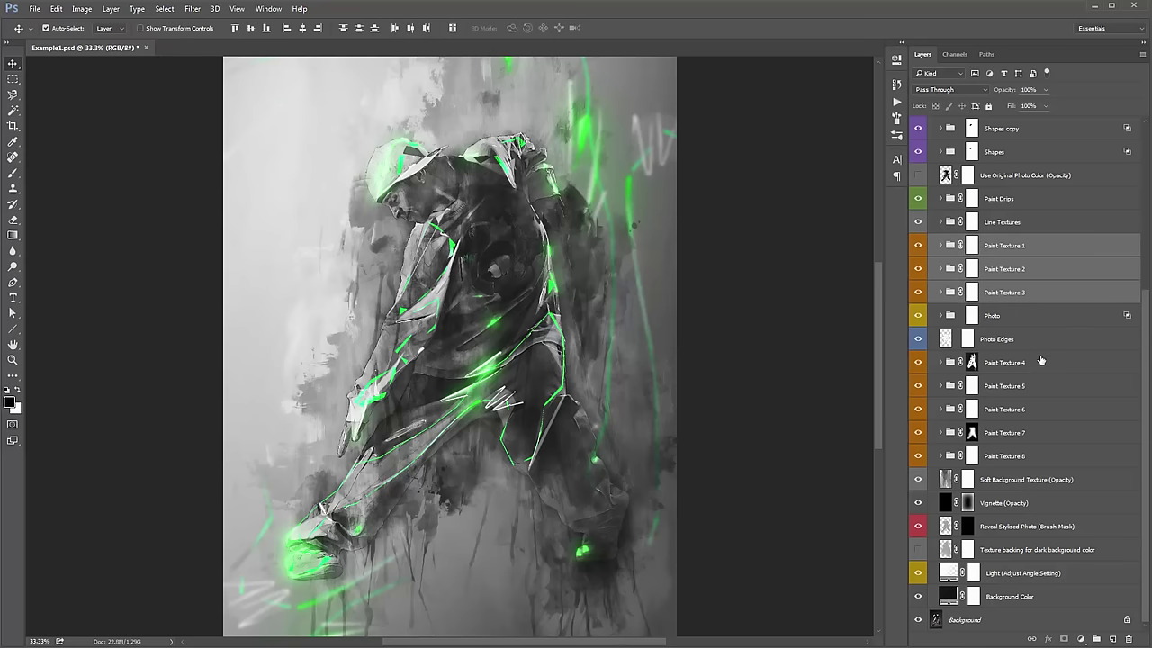
{"action": "left_click", "coordinate": [1041, 361], "text": "shift"}
{"action": "left_click", "coordinate": [1040, 386], "text": "shift"}
{"action": "left_click", "coordinate": [1041, 409], "text": "shift"}
{"action": "left_click", "coordinate": [1044, 433], "text": "shift"}
{"action": "left_click", "coordinate": [1046, 456], "text": "shift"}
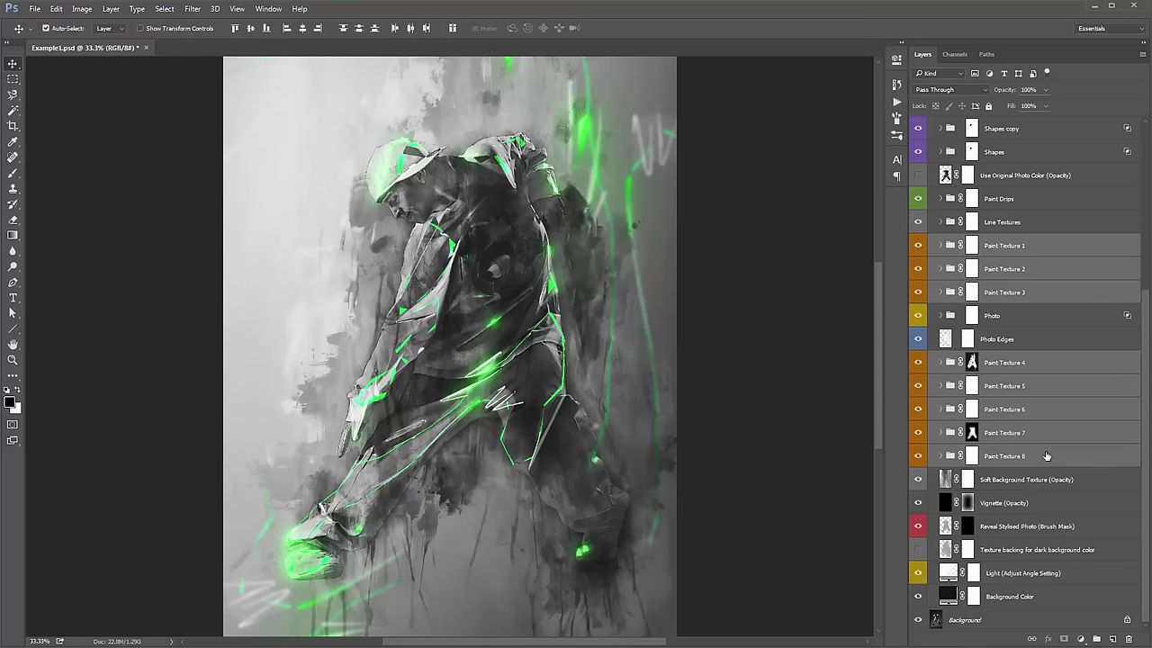
Expand the Paint Texture 1 group and inspect its PT_1 and PT1_Color layers.
{"action": "left_click", "coordinate": [1017, 252]}
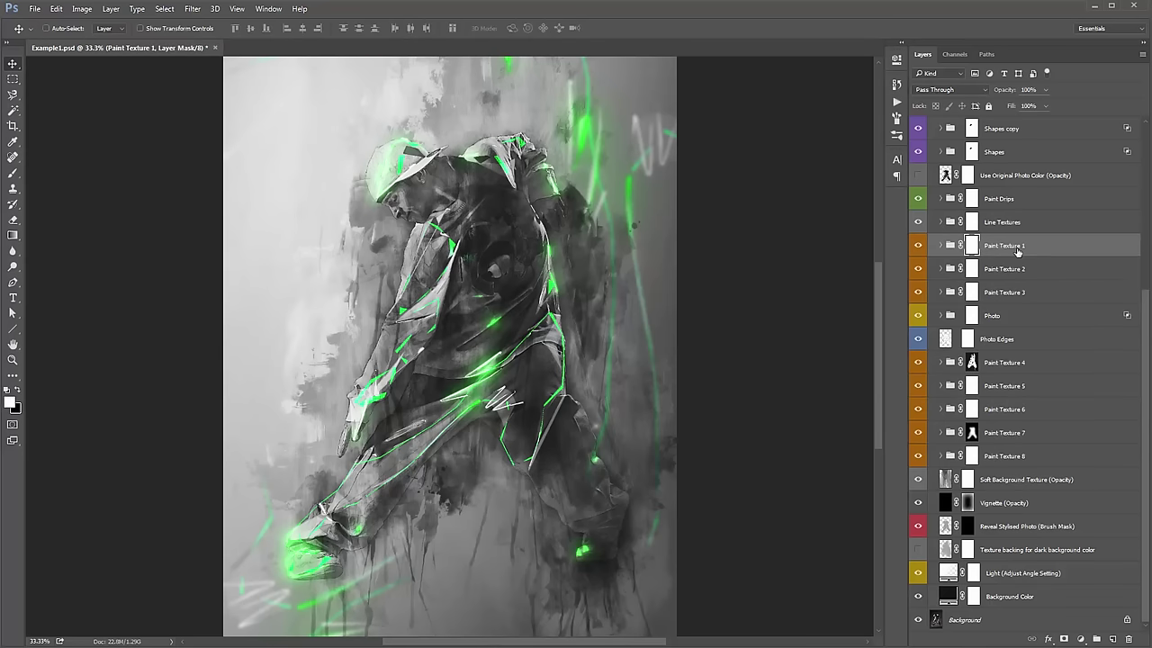
{"action": "left_click", "coordinate": [941, 245]}
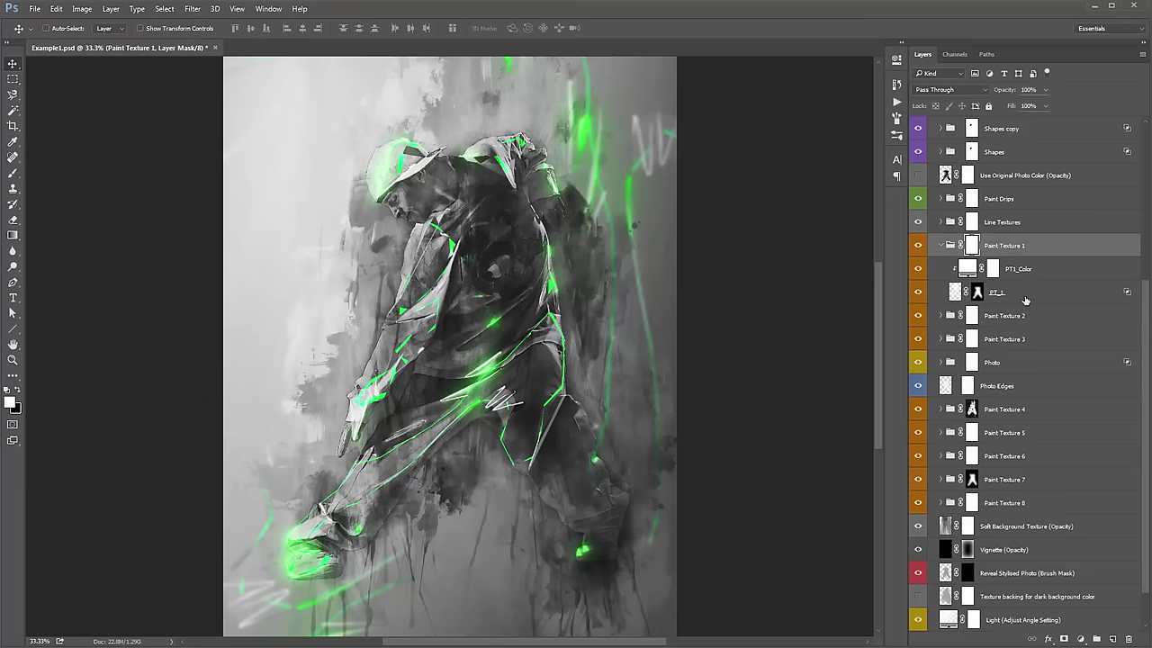
{"action": "left_click", "coordinate": [999, 293]}
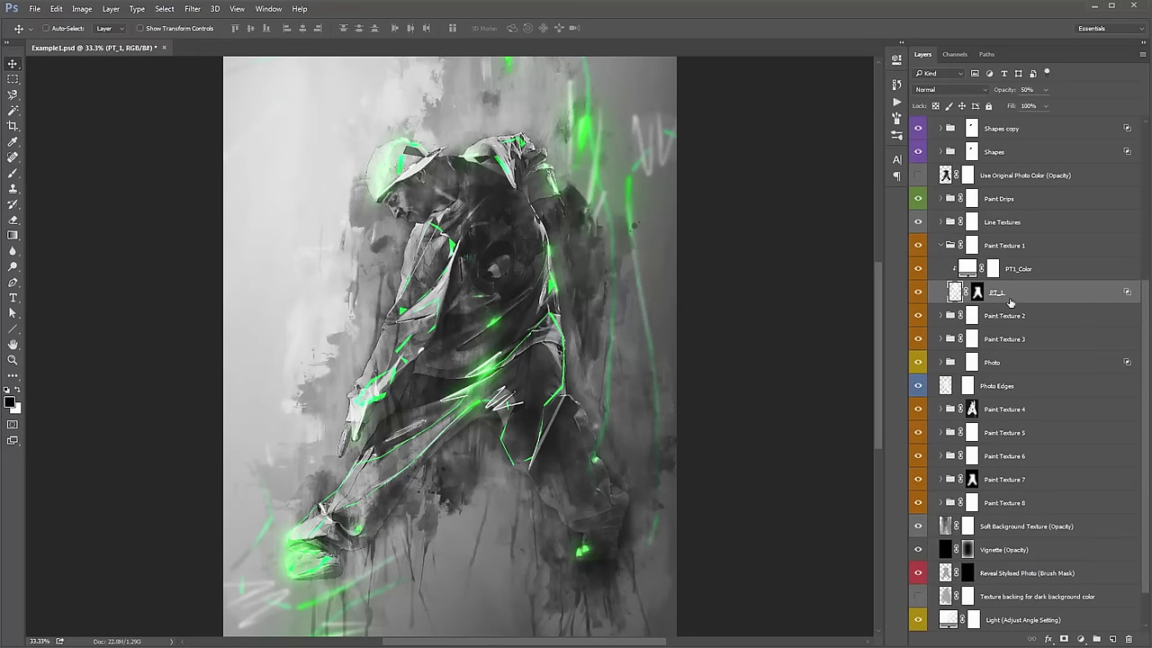
{"action": "left_click", "coordinate": [1025, 272]}
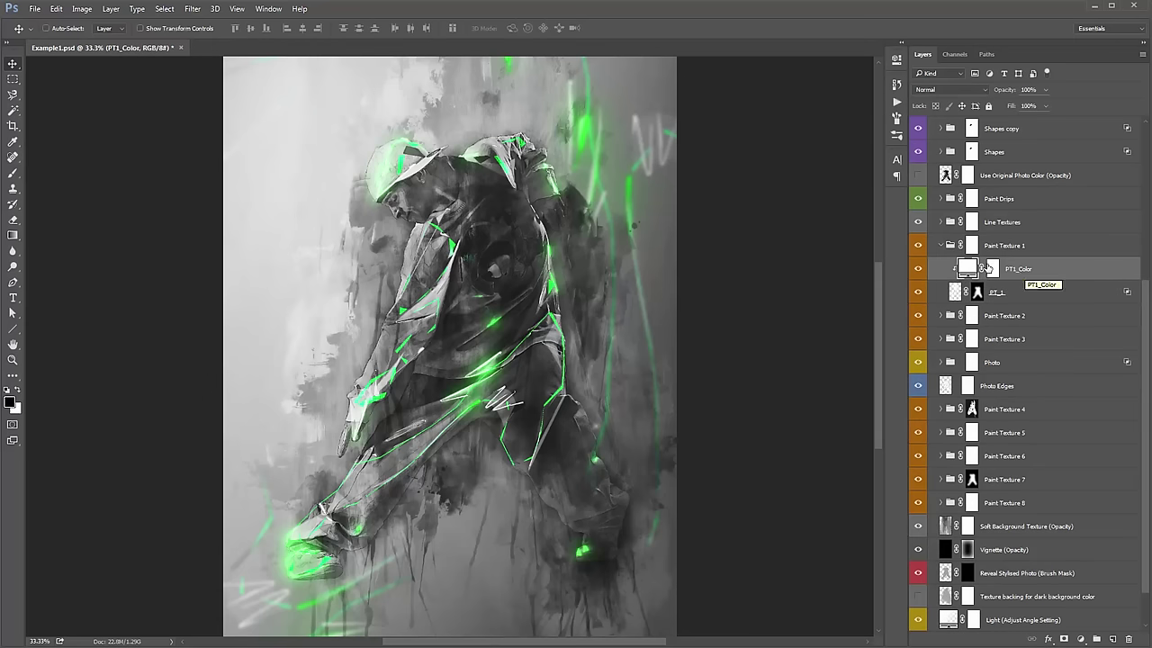
Try a bright green fill on the PT1_Color layer, cancel the colour change and collapse the Paint Texture 1 group.
{"action": "double_click", "coordinate": [965, 267]}
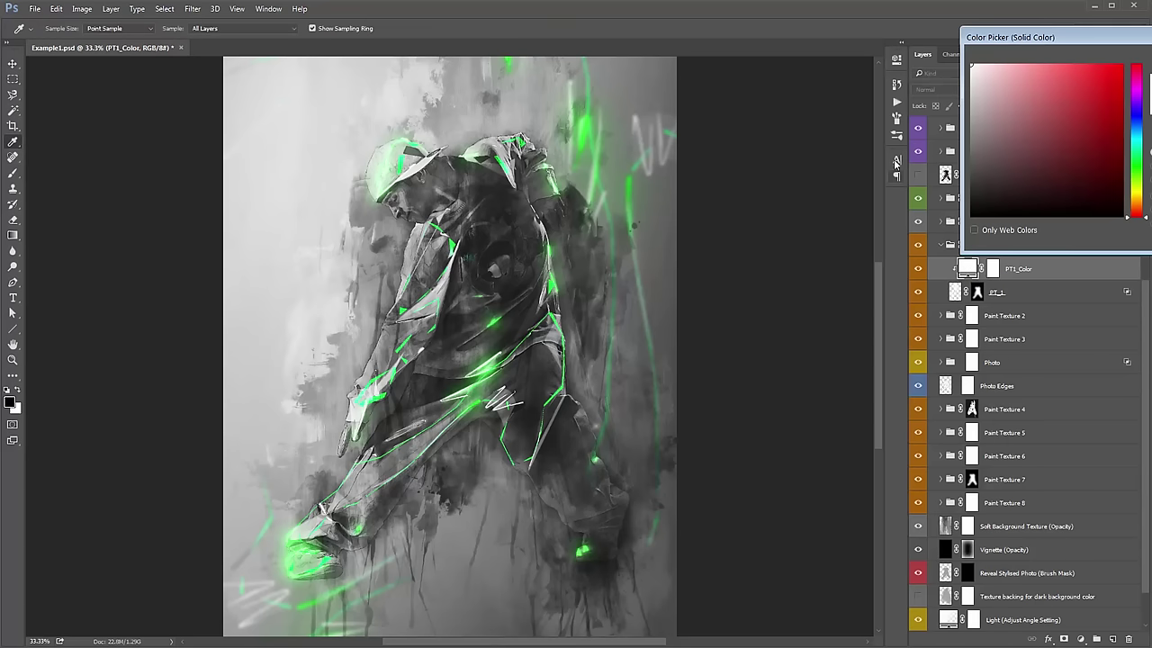
{"action": "left_click", "coordinate": [1138, 120]}
{"action": "left_click_drag", "start_coordinate": [1138, 120], "coordinate": [1130, 179]}
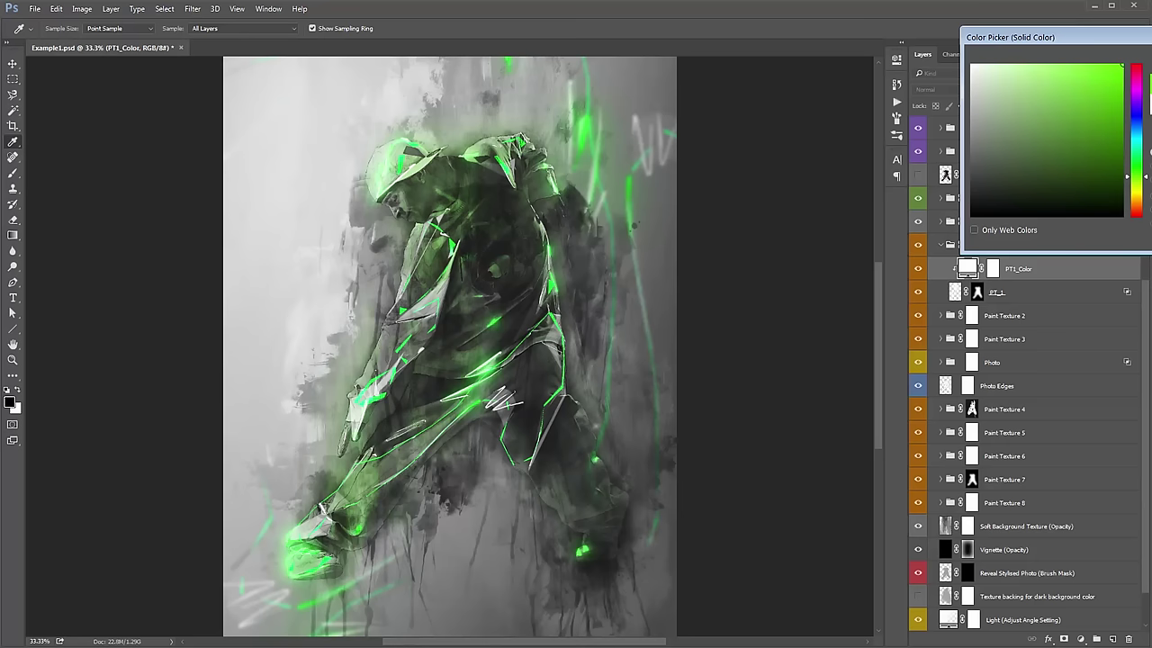
{"action": "key", "text": "Escape"}
{"action": "left_click", "coordinate": [942, 248]}
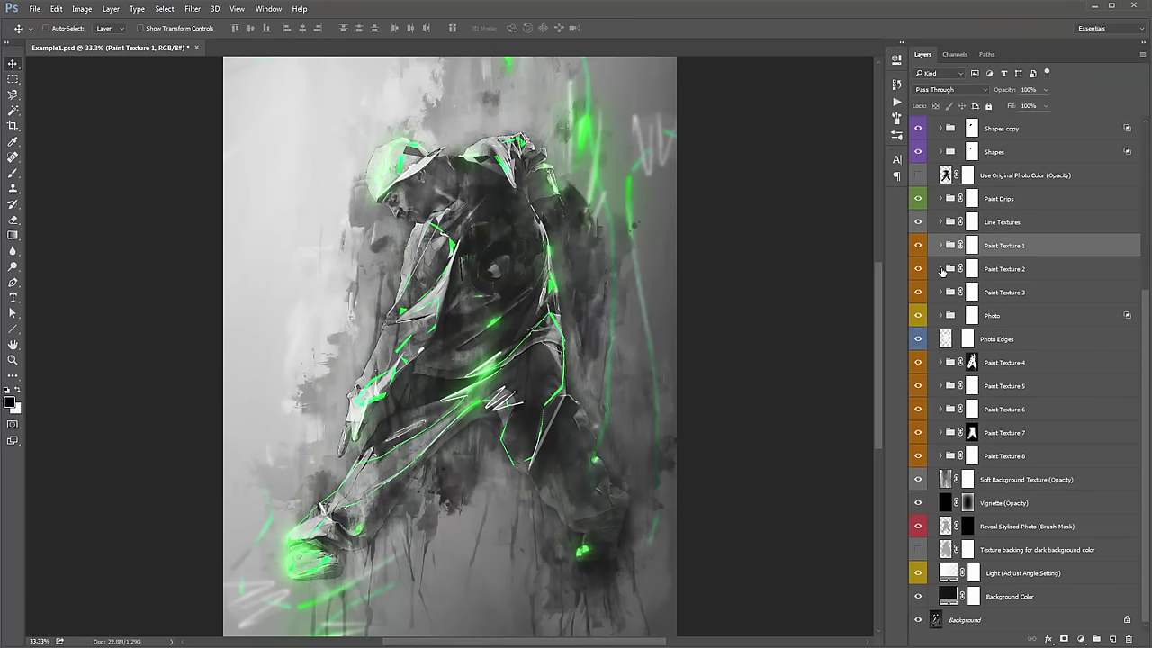
Try a cyan fill on the PT2_Color layer inside Paint Texture 2, discard it and collapse the group.
{"action": "left_click", "coordinate": [940, 269]}
{"action": "double_click", "coordinate": [968, 292]}
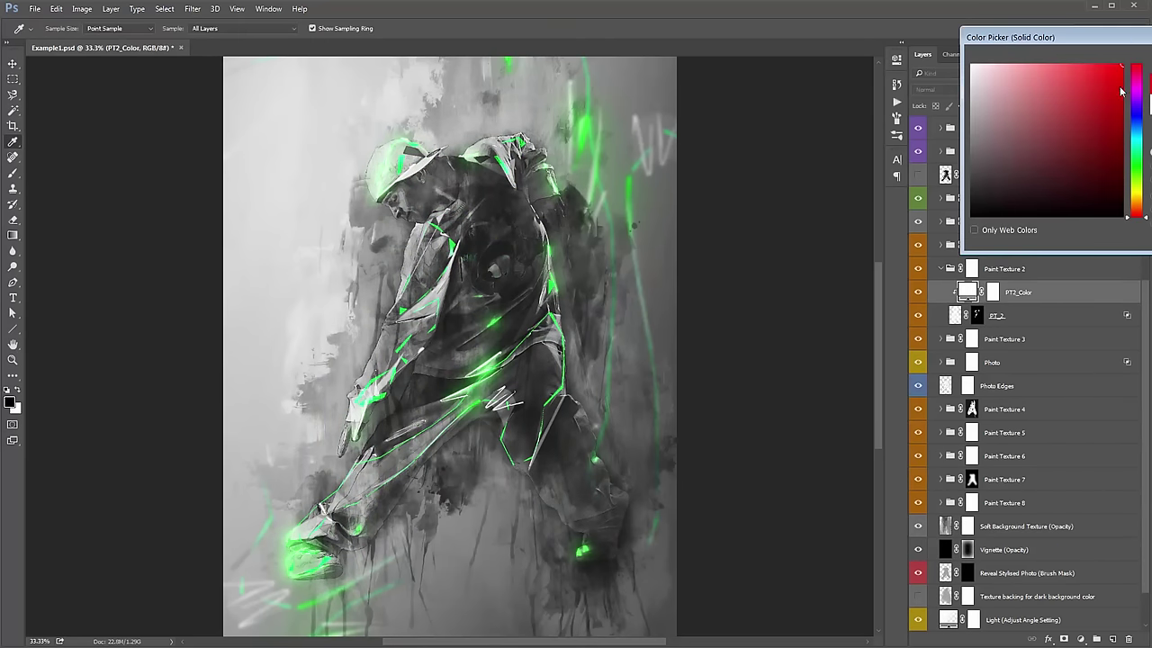
{"action": "mouse_move", "coordinate": [1135, 130]}
{"action": "left_mouse_down"}
{"action": "mouse_move", "coordinate": [1143, 128]}
{"action": "mouse_move", "coordinate": [1139, 141]}
{"action": "left_mouse_up"}
{"action": "key", "text": "Return"}
{"action": "key", "text": "v"}
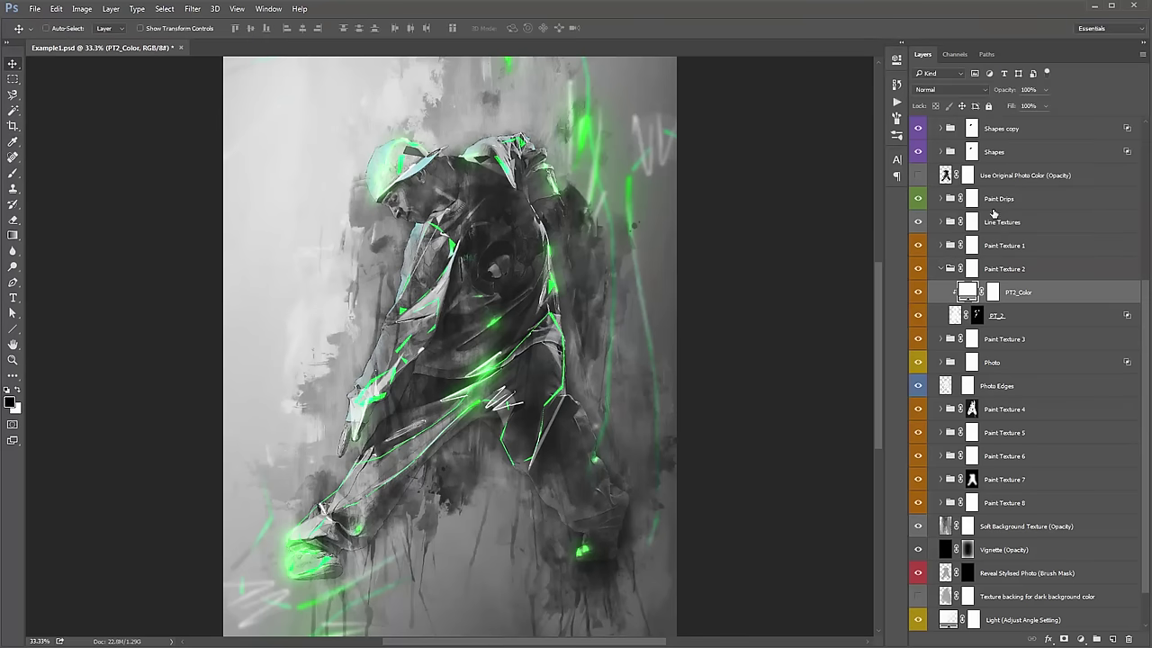
{"action": "left_click", "coordinate": [940, 269]}
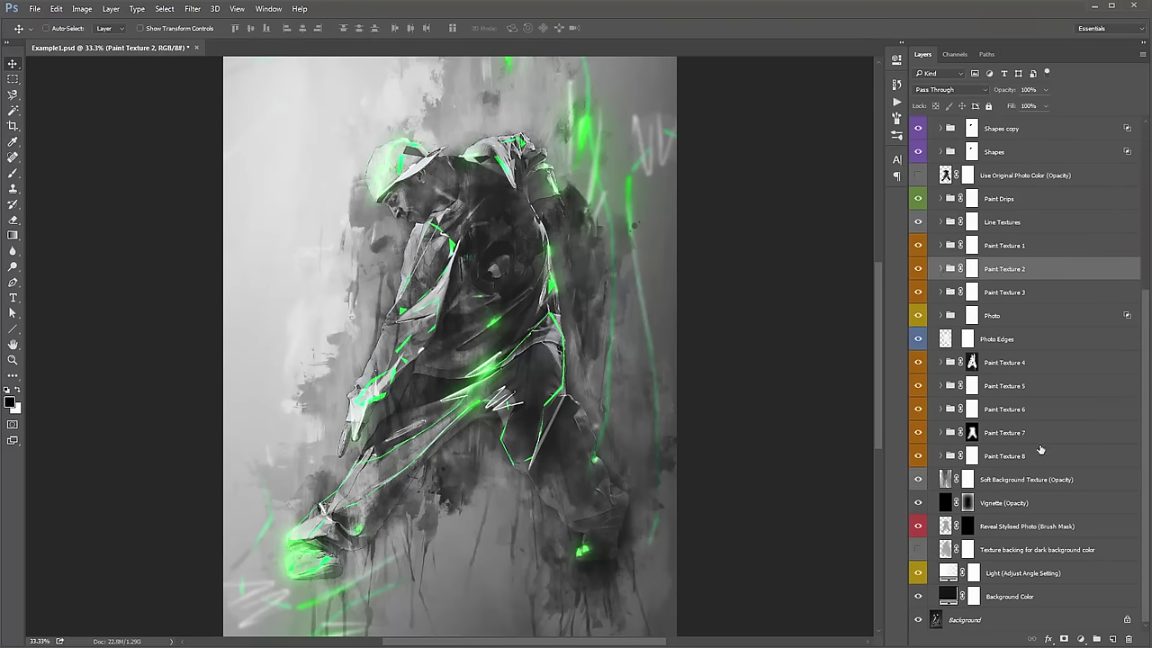
Hide and show the Paint Texture 8 group to compare its effect around the figure.
{"action": "left_click", "coordinate": [1008, 457]}
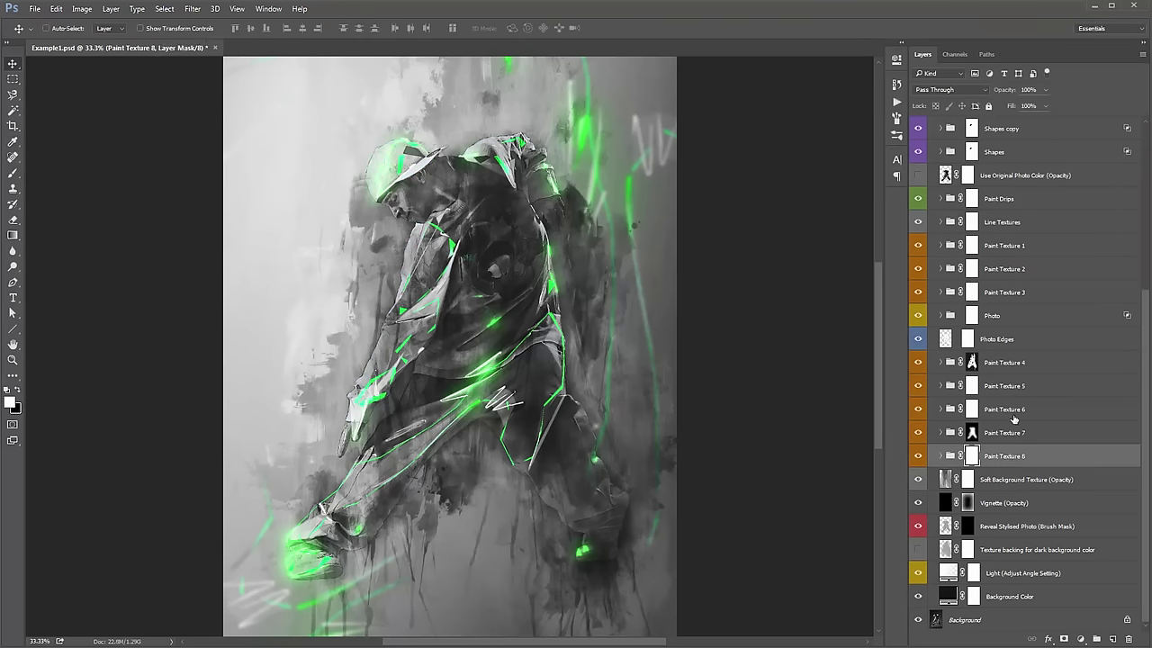
{"action": "left_click", "coordinate": [918, 456]}
{"action": "left_click", "coordinate": [919, 456]}
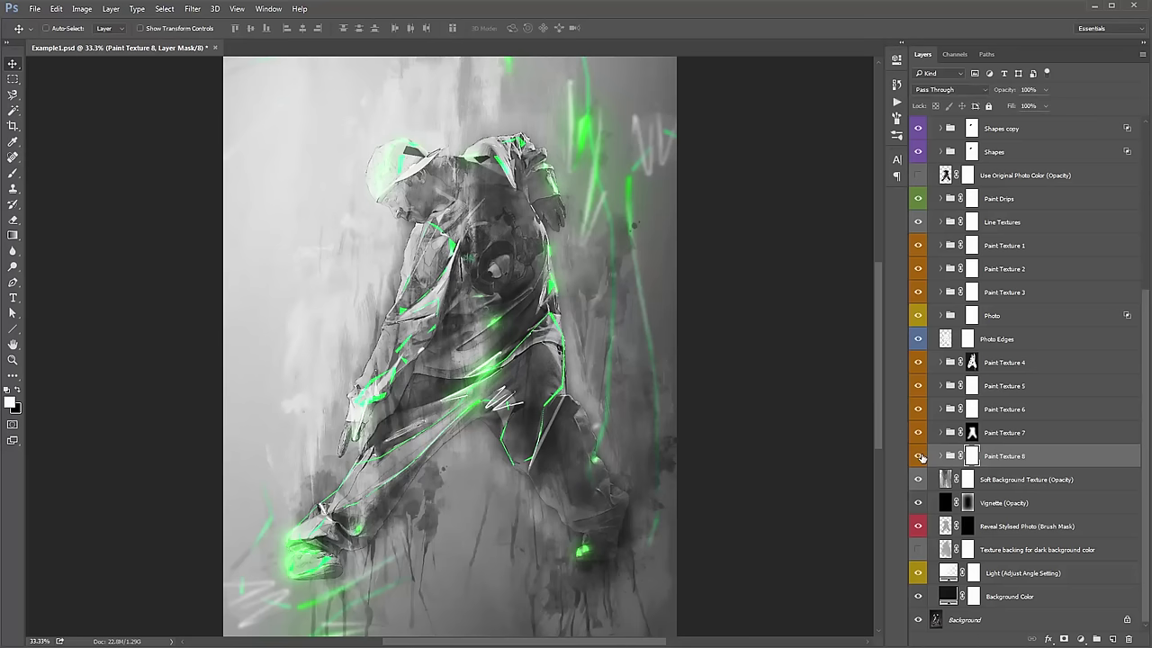
{"action": "left_click", "coordinate": [919, 457]}
{"action": "left_click", "coordinate": [919, 456]}
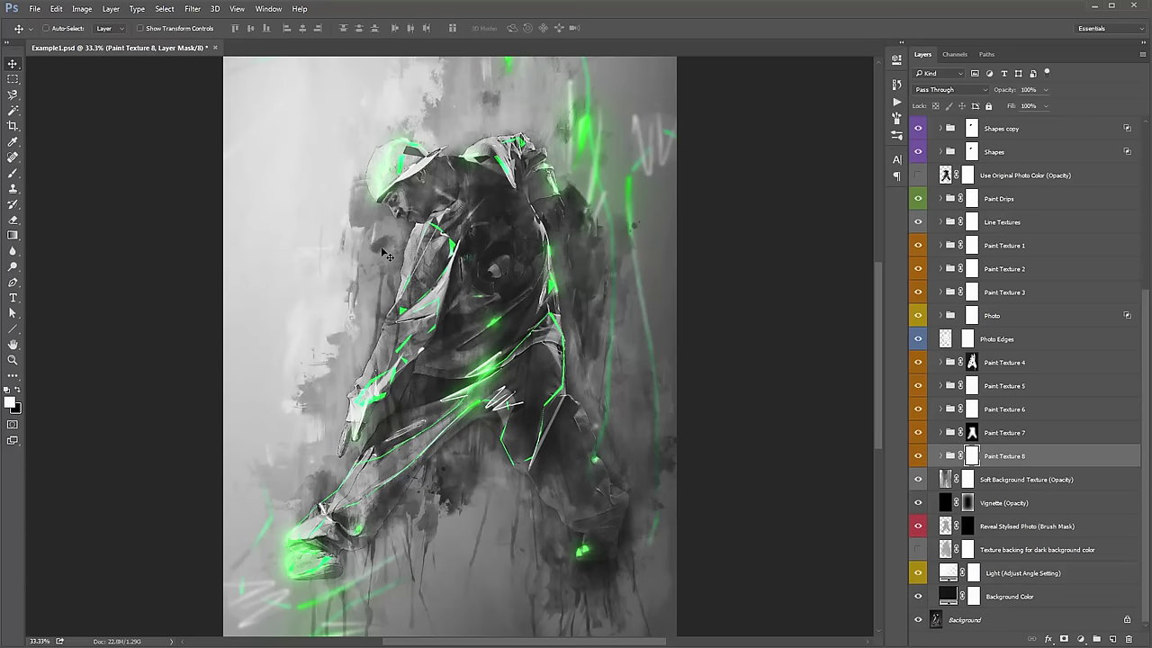
Expand the Paint Texture 8 group and try a light grey fill on its PT8_Color layer.
{"action": "left_click", "coordinate": [940, 457]}
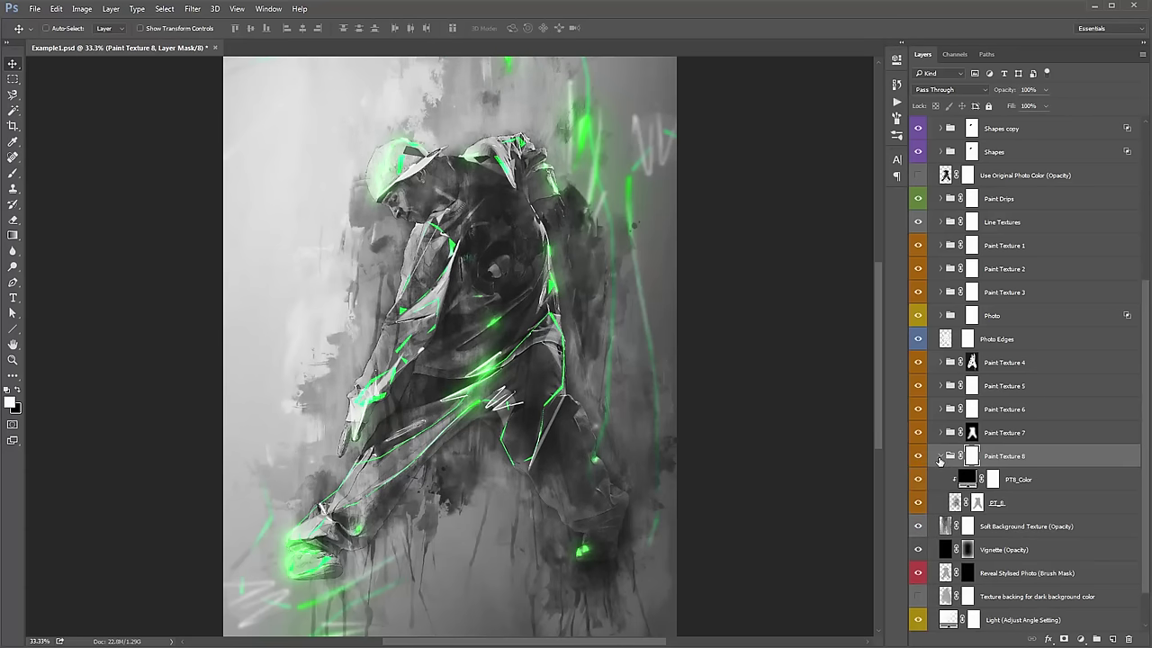
{"action": "double_click", "coordinate": [967, 479]}
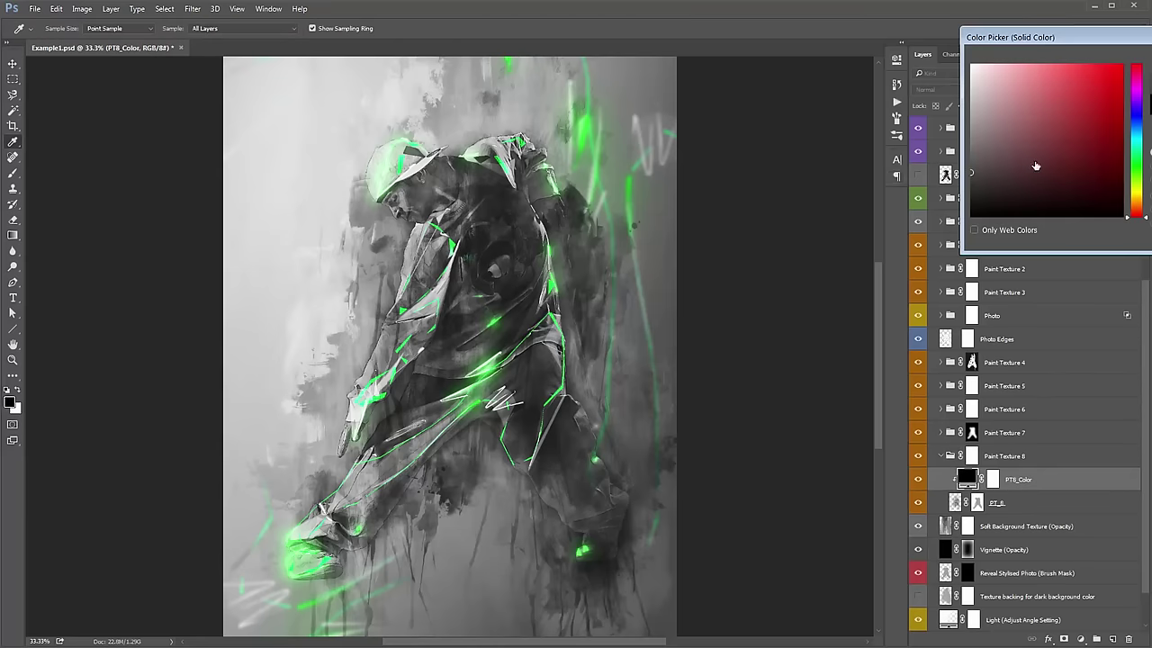
{"action": "left_click", "coordinate": [971, 87]}
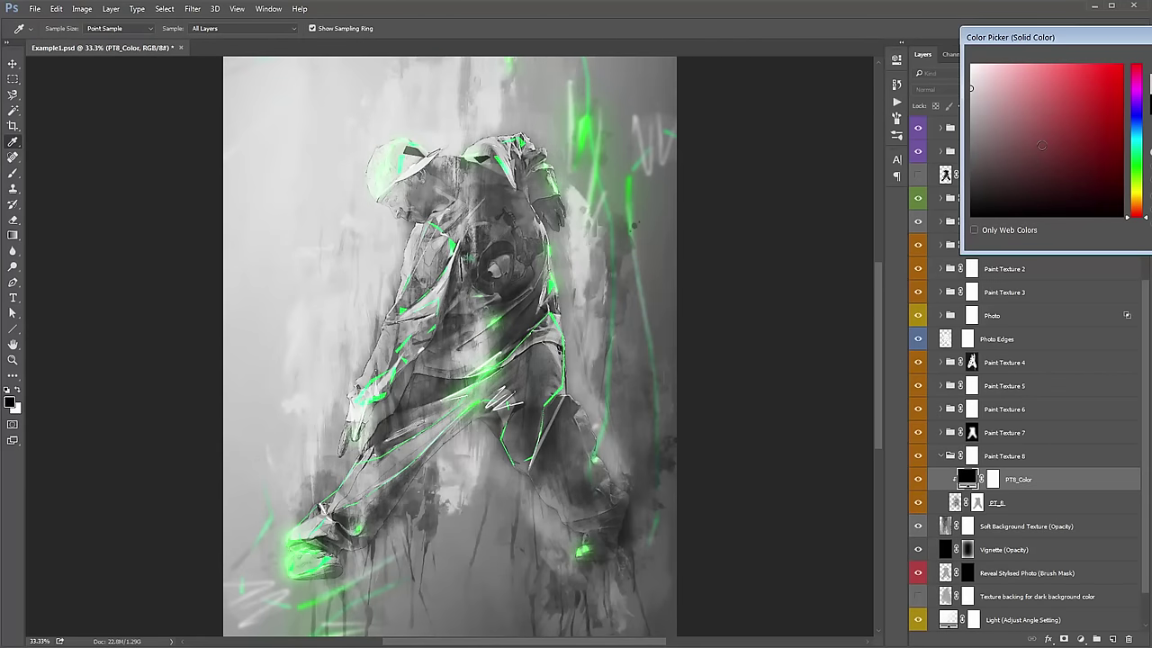
{"action": "mouse_move", "coordinate": [1042, 144]}
{"action": "left_mouse_down"}
{"action": "mouse_move", "coordinate": [947, 137]}
{"action": "mouse_move", "coordinate": [990, 126]}
{"action": "mouse_move", "coordinate": [929, 115]}
{"action": "mouse_move", "coordinate": [796, 108]}
{"action": "mouse_move", "coordinate": [972, 93]}
{"action": "left_mouse_up"}
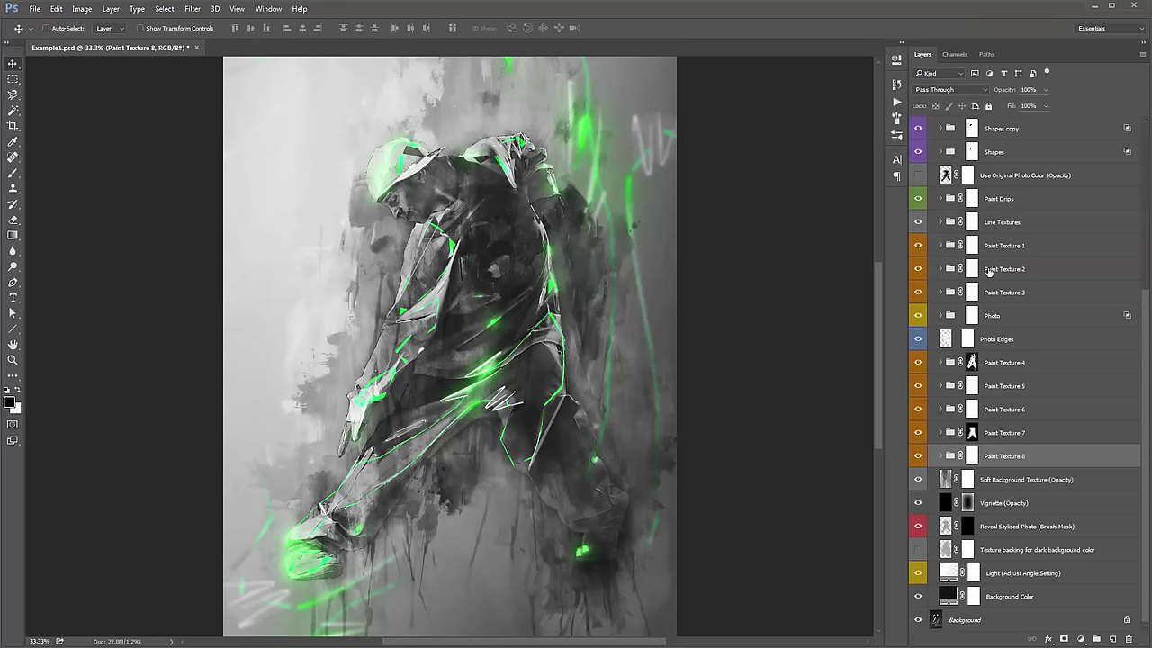
Hide the Photo group and the Photo Edges layer to compare their effect, and show both again.
{"action": "left_click", "coordinate": [1015, 250]}
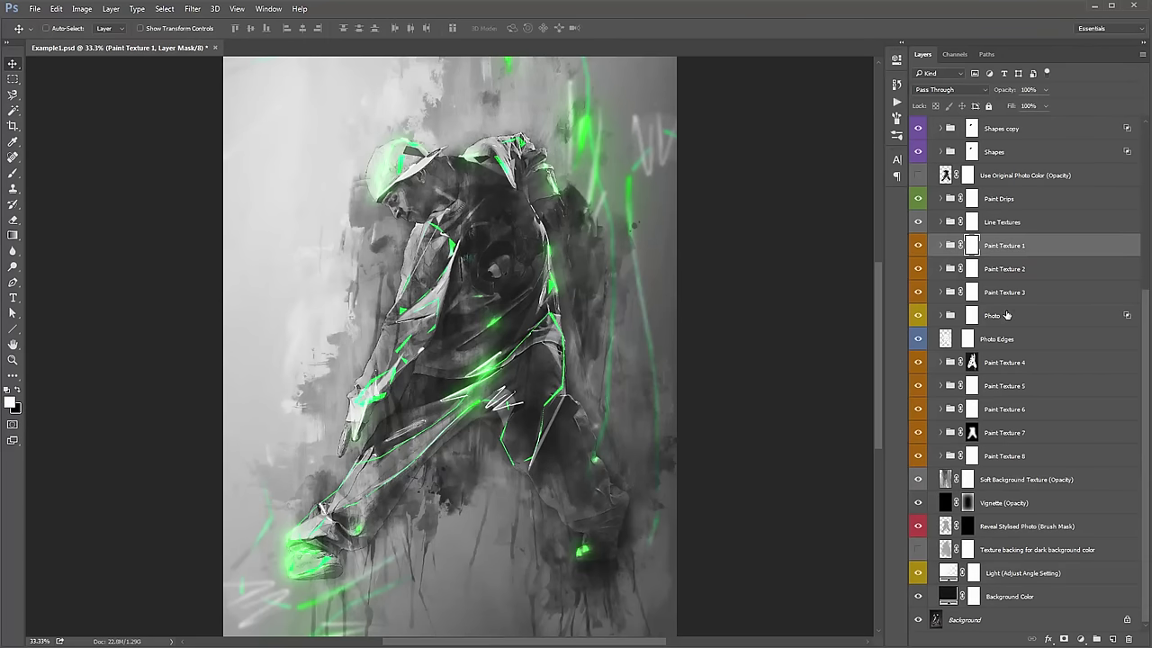
{"action": "left_click", "coordinate": [1007, 316]}
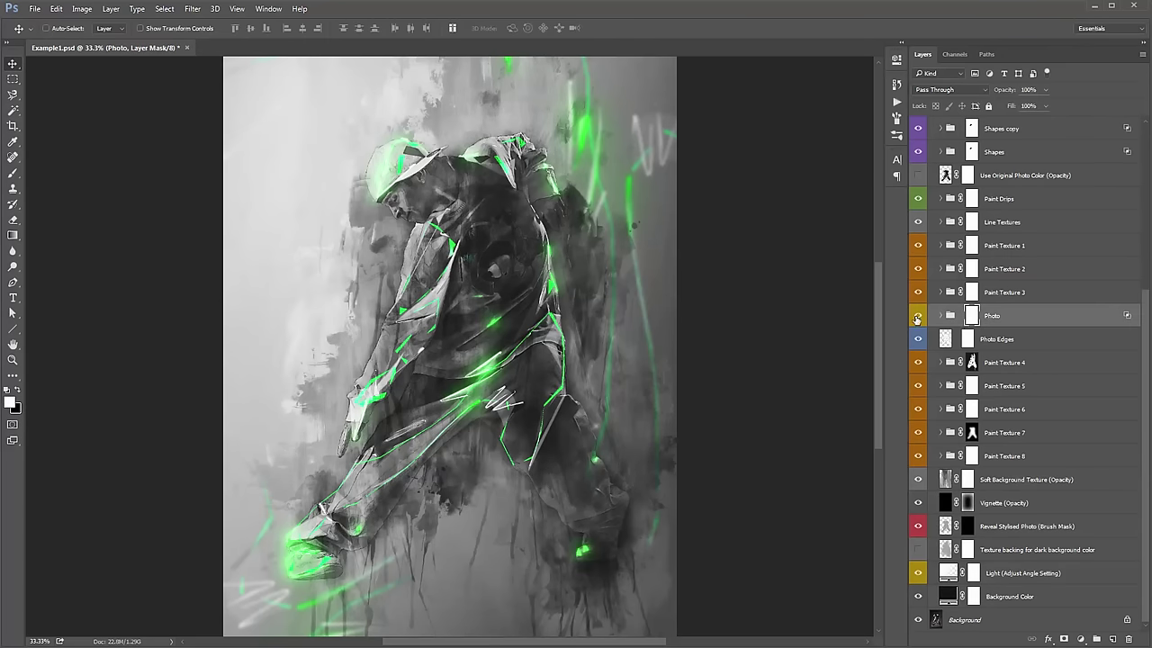
{"action": "left_click", "coordinate": [917, 317]}
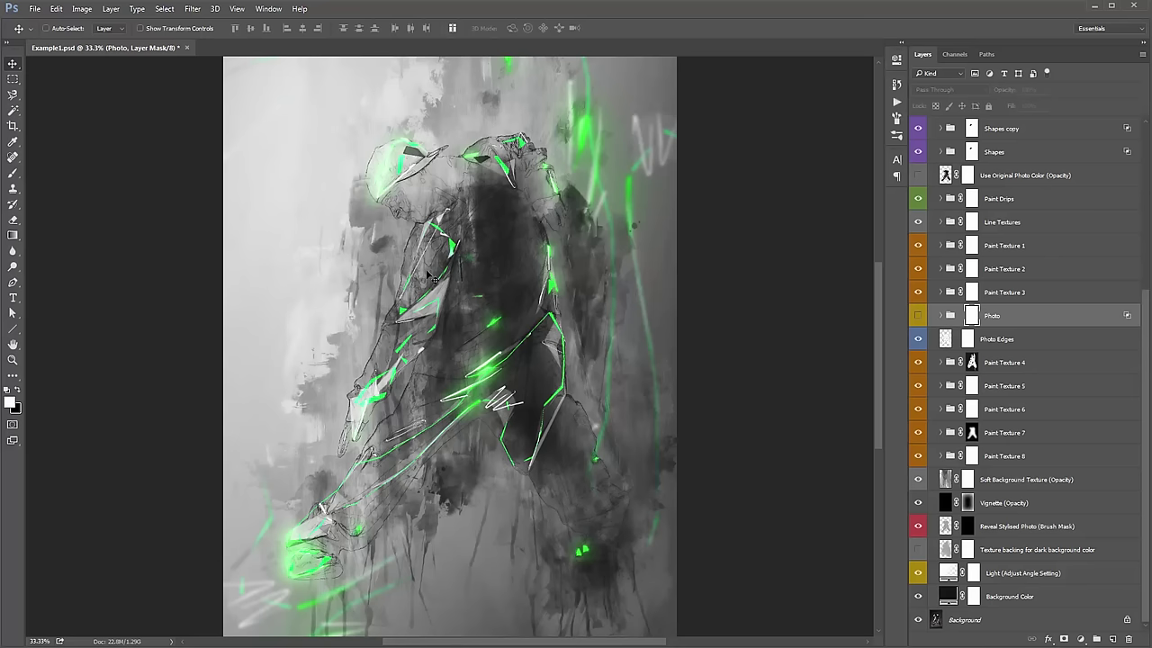
{"action": "left_click", "coordinate": [992, 342]}
{"action": "left_click", "coordinate": [1008, 319]}
{"action": "left_click", "coordinate": [1000, 338]}
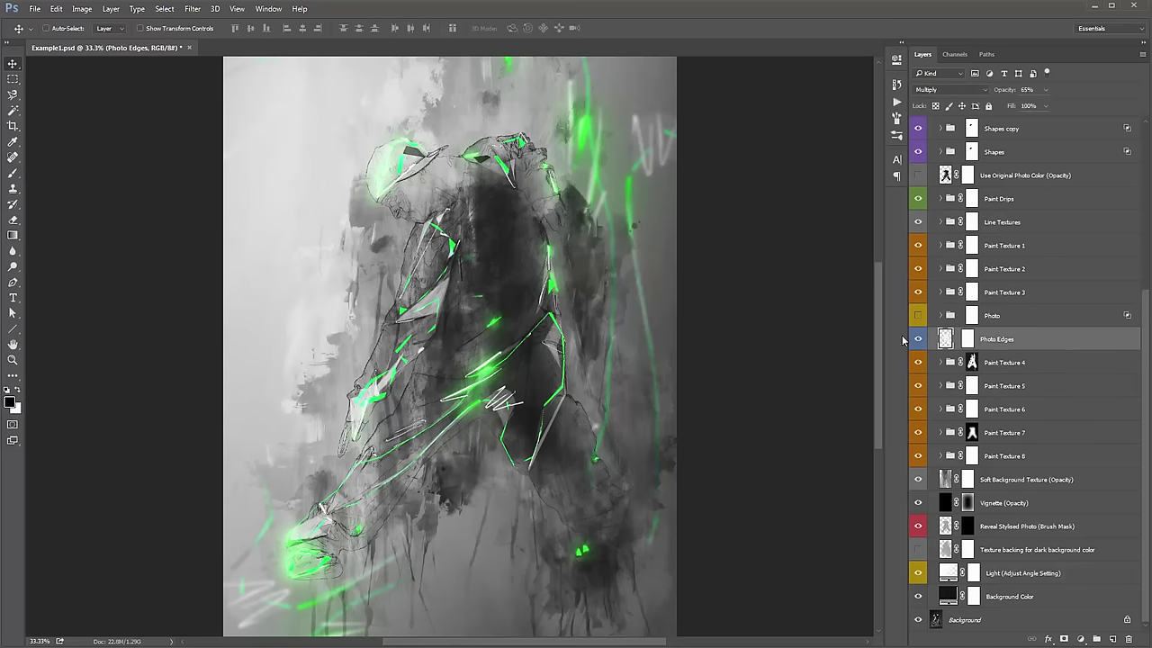
{"action": "left_click", "coordinate": [918, 339]}
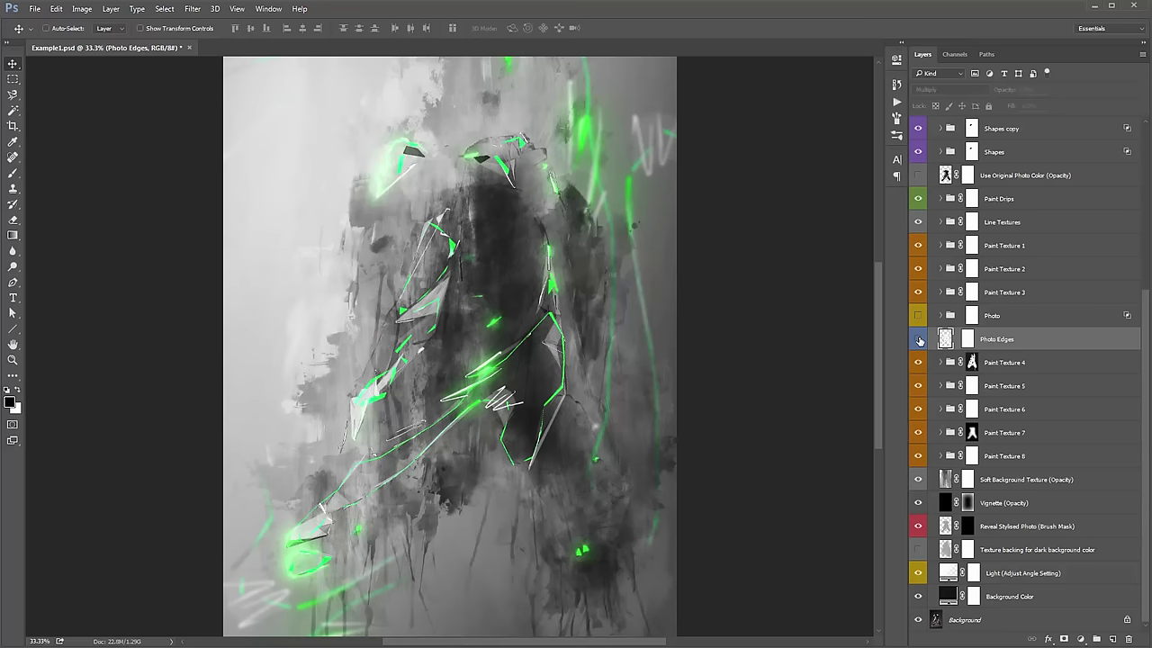
{"action": "left_click", "coordinate": [919, 341]}
{"action": "scroll", "coordinate": [950, 245], "scroll_direction": "up", "scroll_amount": 1}
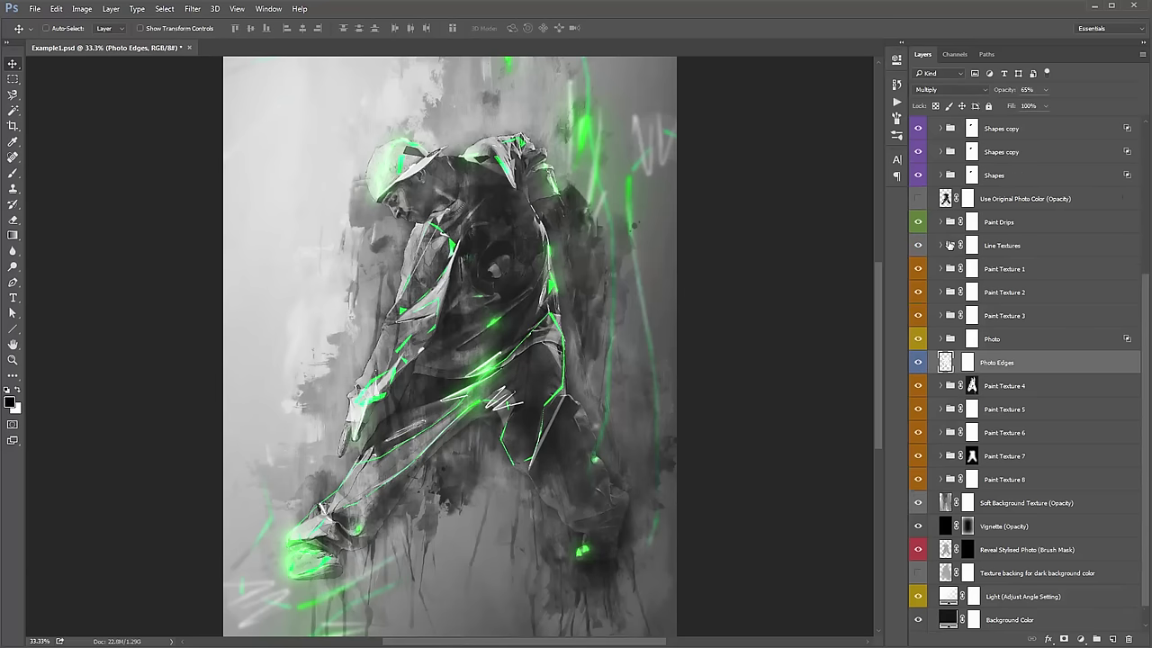
Hide and show the Photo Edges layer with the Photo group visible, and select its layer mask.
{"action": "scroll", "coordinate": [950, 245], "scroll_direction": "up", "scroll_amount": 10}
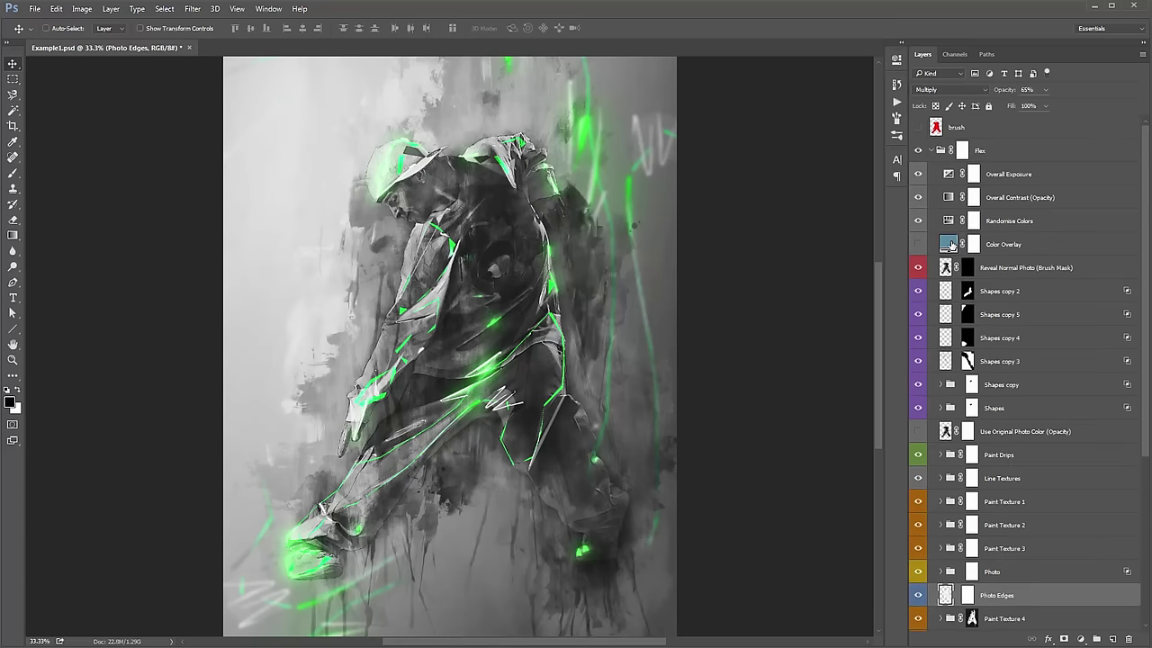
{"action": "scroll", "coordinate": [951, 244], "scroll_direction": "down", "scroll_amount": 6}
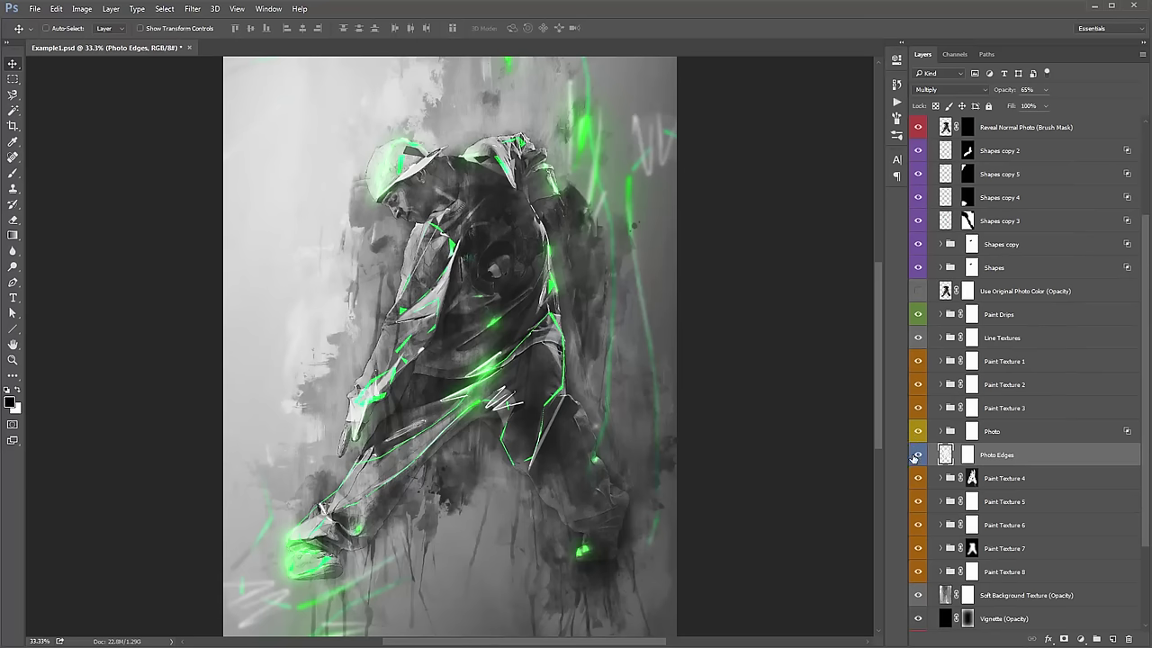
{"action": "left_click", "coordinate": [918, 455]}
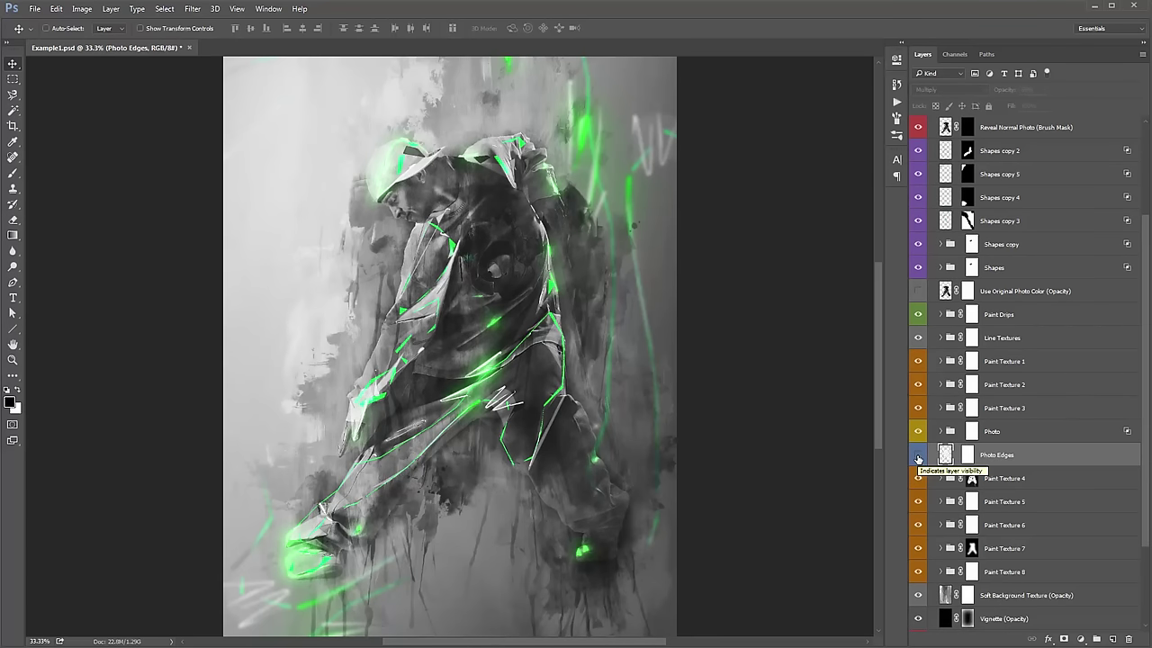
{"action": "left_click", "coordinate": [918, 457]}
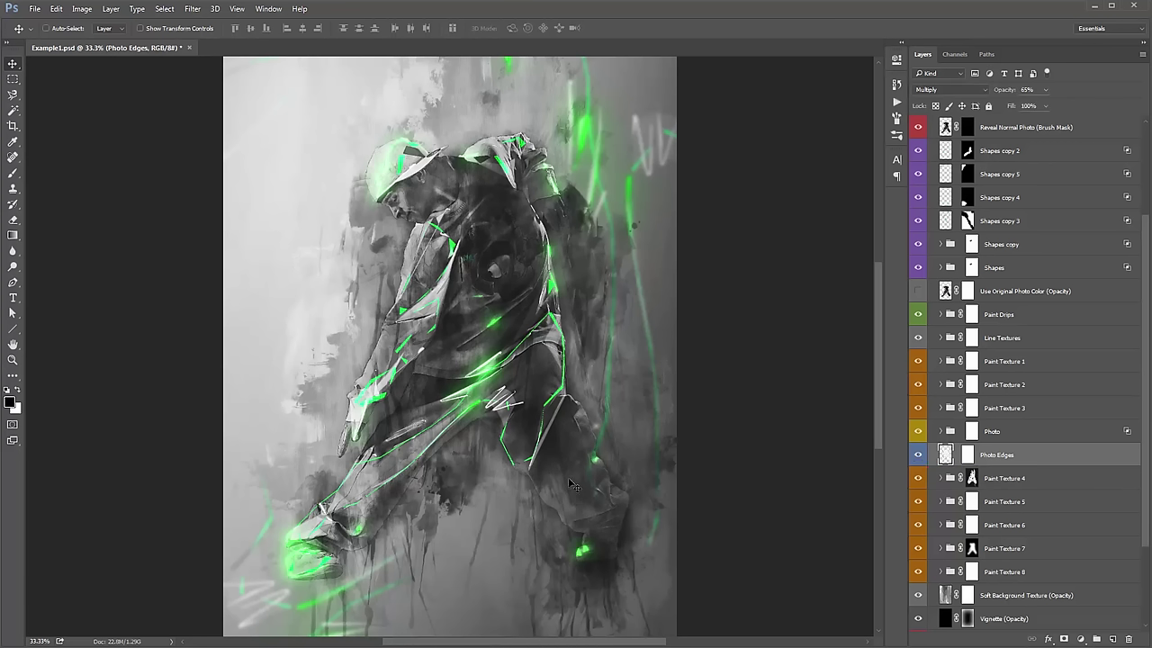
{"action": "left_click", "coordinate": [966, 458]}
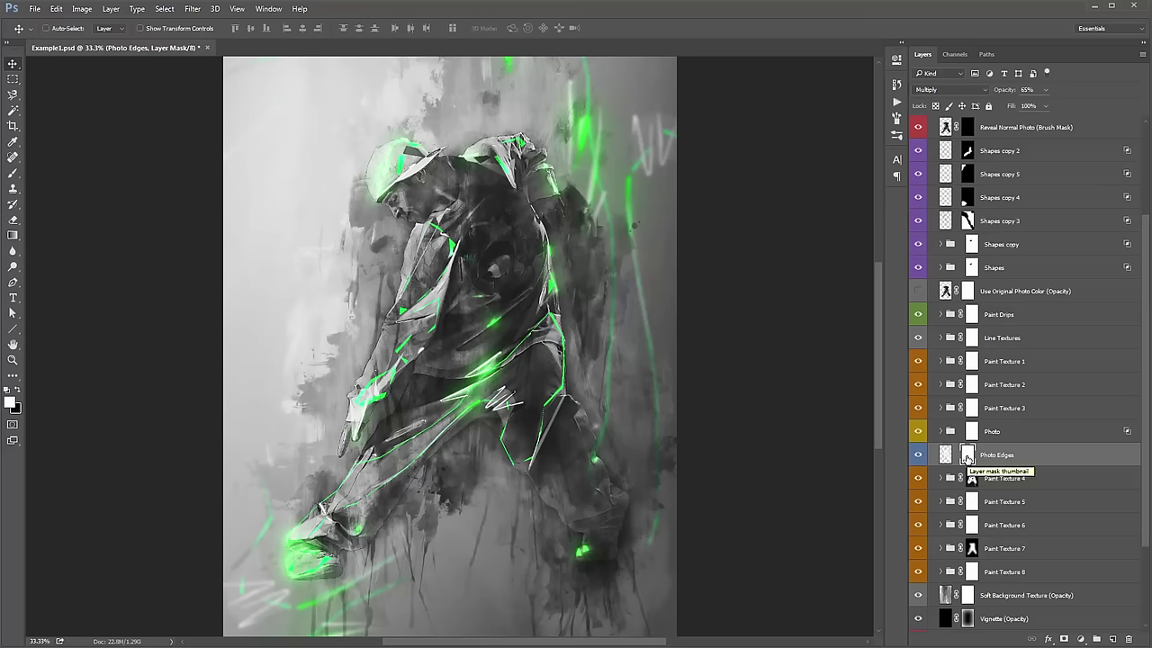
Expand the Photo group and go through its Sharp Highlights 1, Highlights and Shadows layers.
{"action": "scroll", "coordinate": [966, 457], "scroll_direction": "down", "scroll_amount": 3}
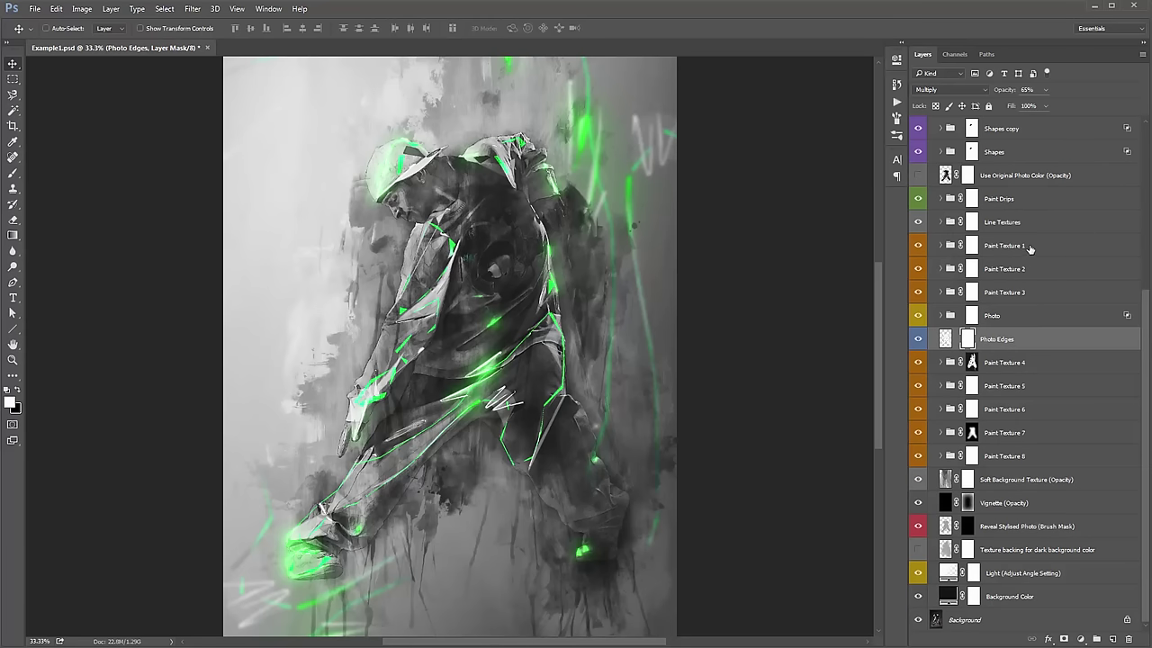
{"action": "left_click", "coordinate": [1015, 316]}
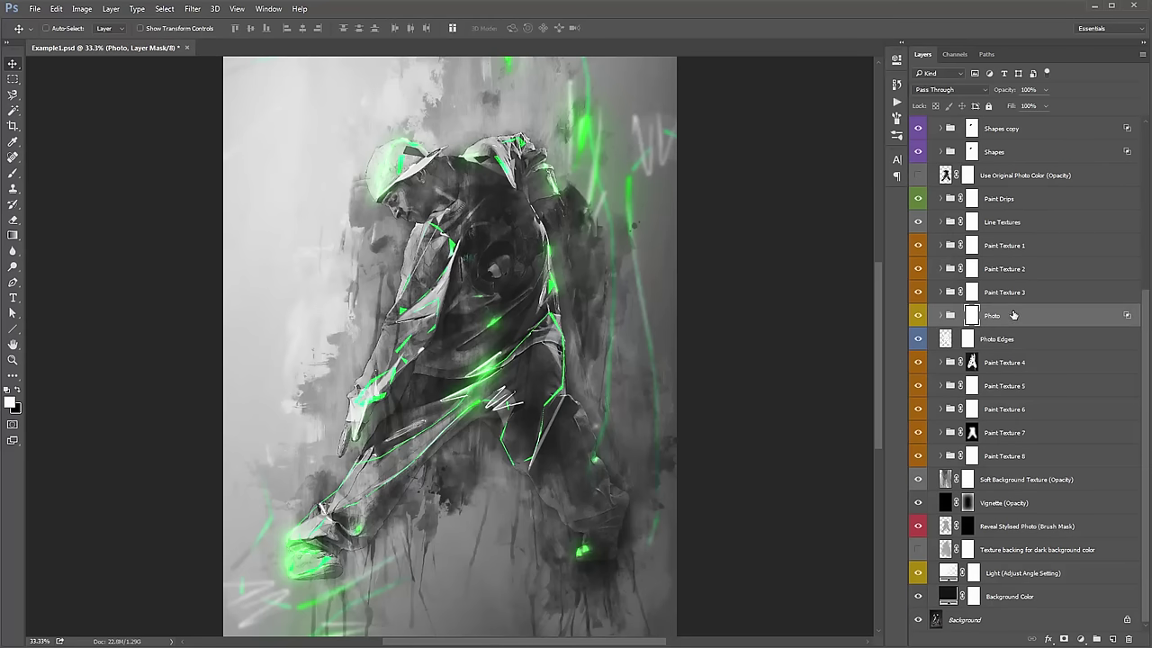
{"action": "left_click", "coordinate": [942, 315]}
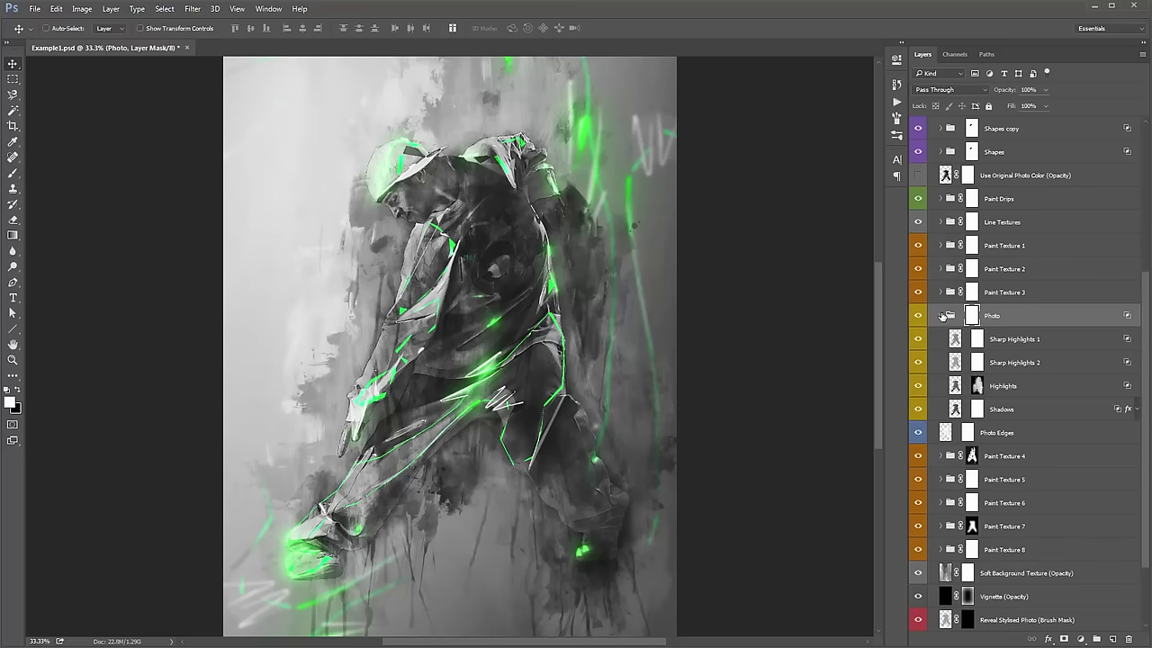
{"action": "left_click", "coordinate": [1009, 409]}
{"action": "left_click", "coordinate": [1016, 345]}
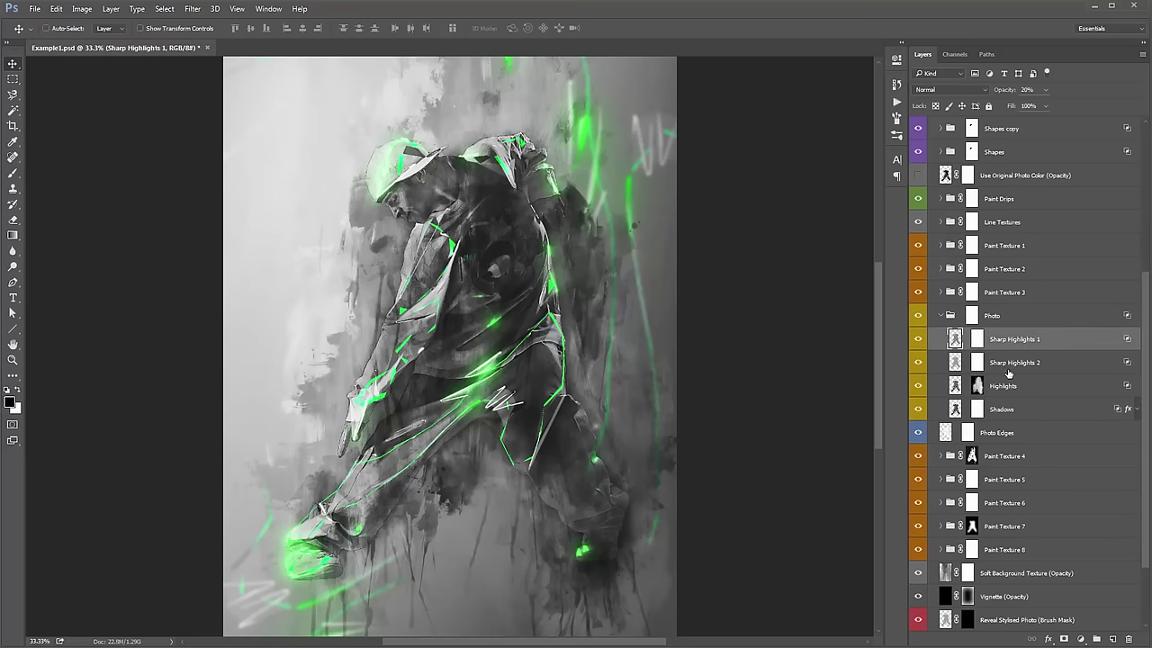
{"action": "left_click", "coordinate": [1009, 407]}
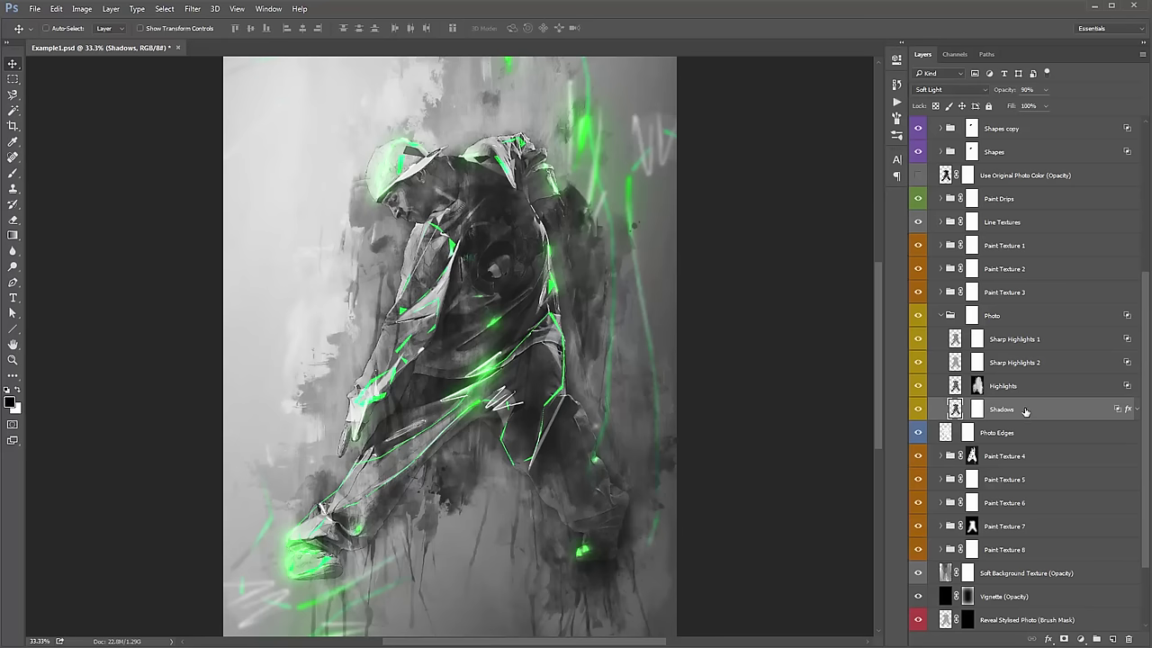
{"action": "left_click", "coordinate": [1020, 393]}
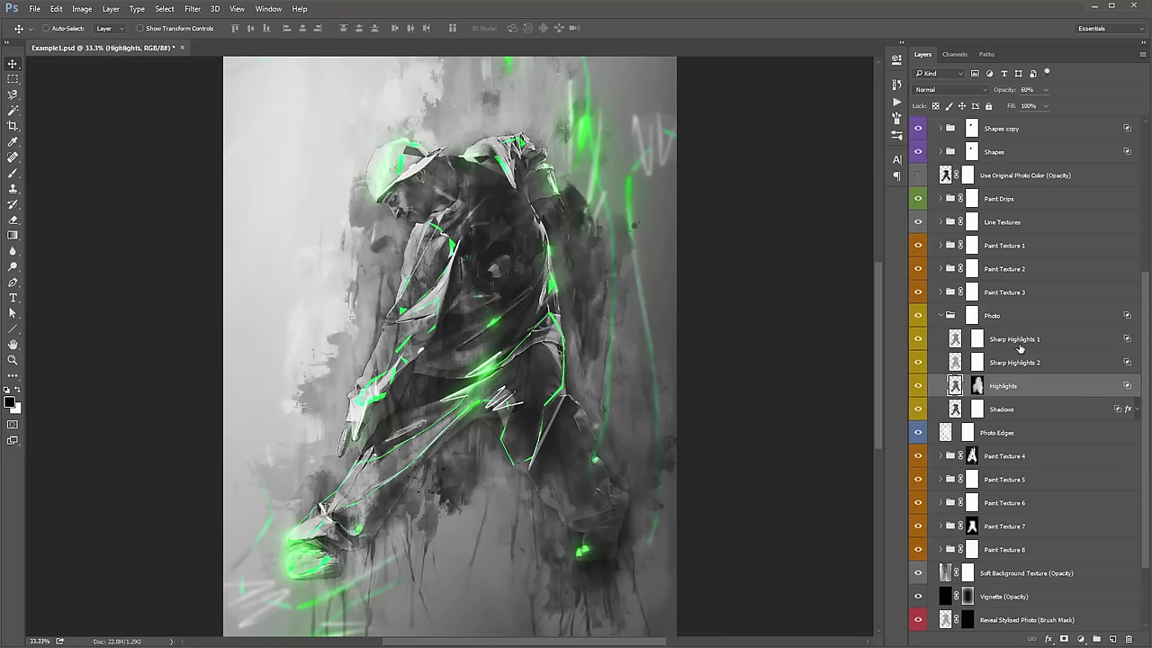
{"action": "left_click", "coordinate": [1020, 348]}
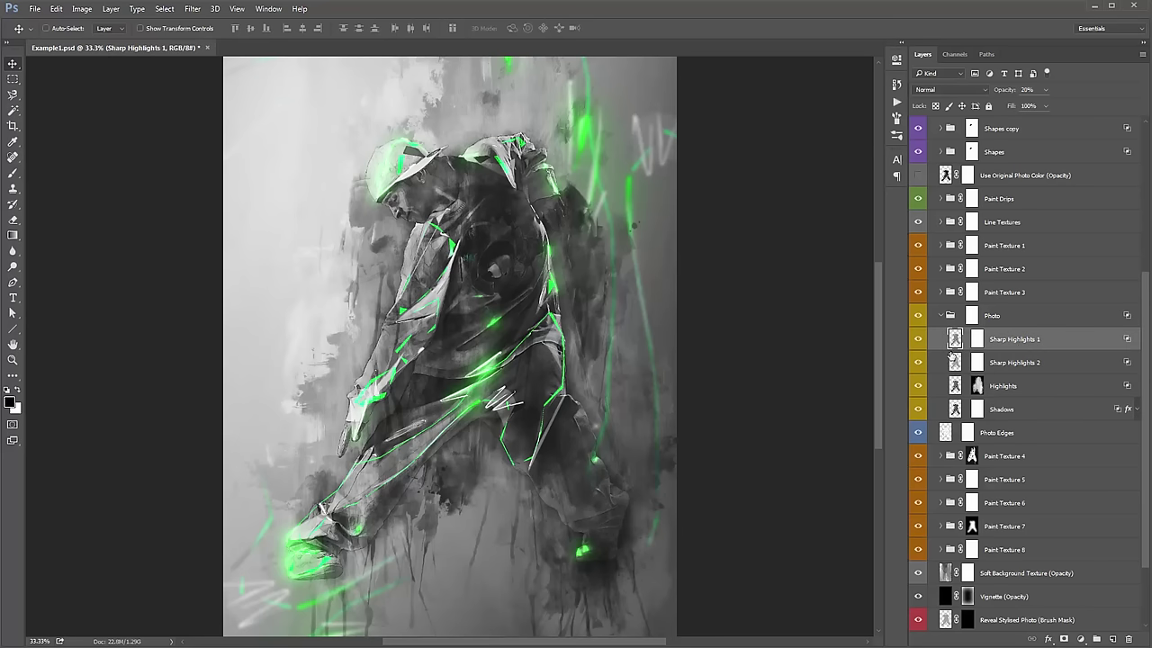
Hide the Sharp Highlights 1, Sharp Highlights 2 and Highlights layers in the Photo group, leaving only Shadows shown.
{"action": "key", "text": "ctrl+comma"}
{"action": "left_click", "coordinate": [919, 409]}
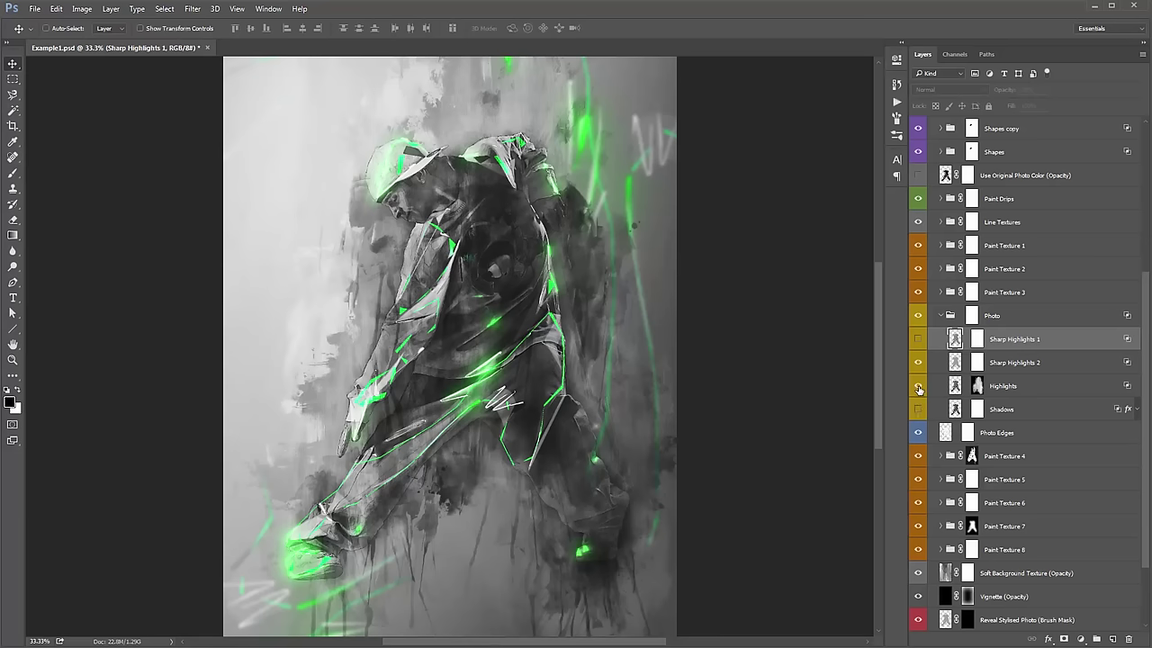
{"action": "left_click", "coordinate": [918, 386]}
{"action": "left_click", "coordinate": [918, 363]}
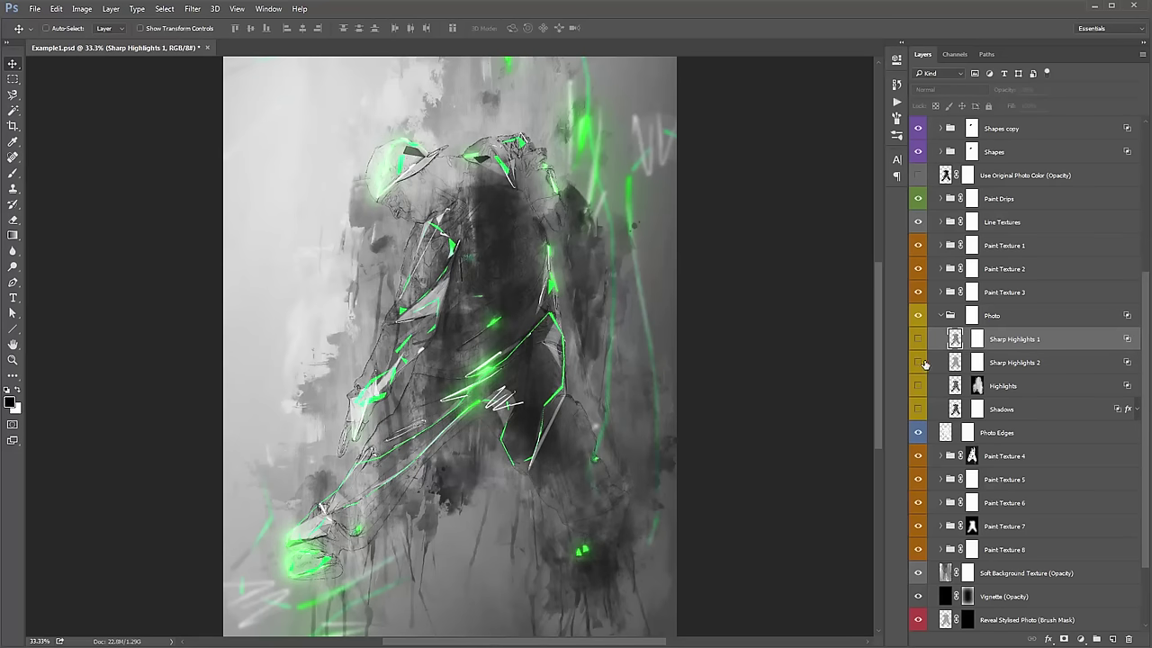
{"action": "left_click", "coordinate": [1002, 363]}
{"action": "left_click", "coordinate": [1011, 410]}
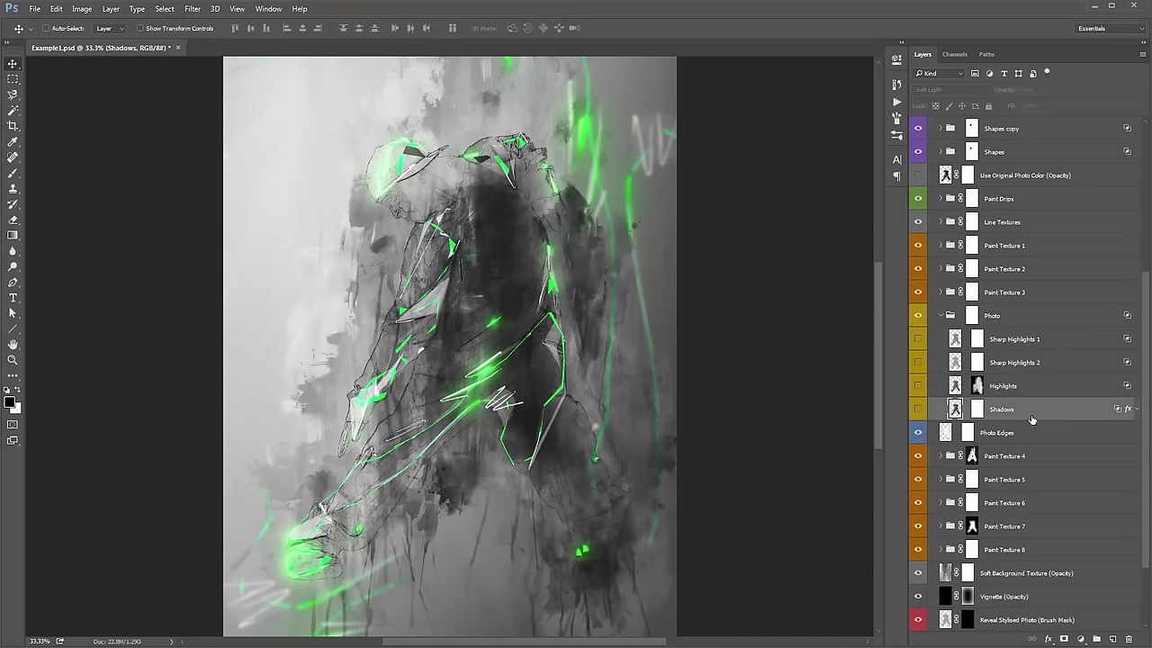
{"action": "left_click", "coordinate": [918, 410]}
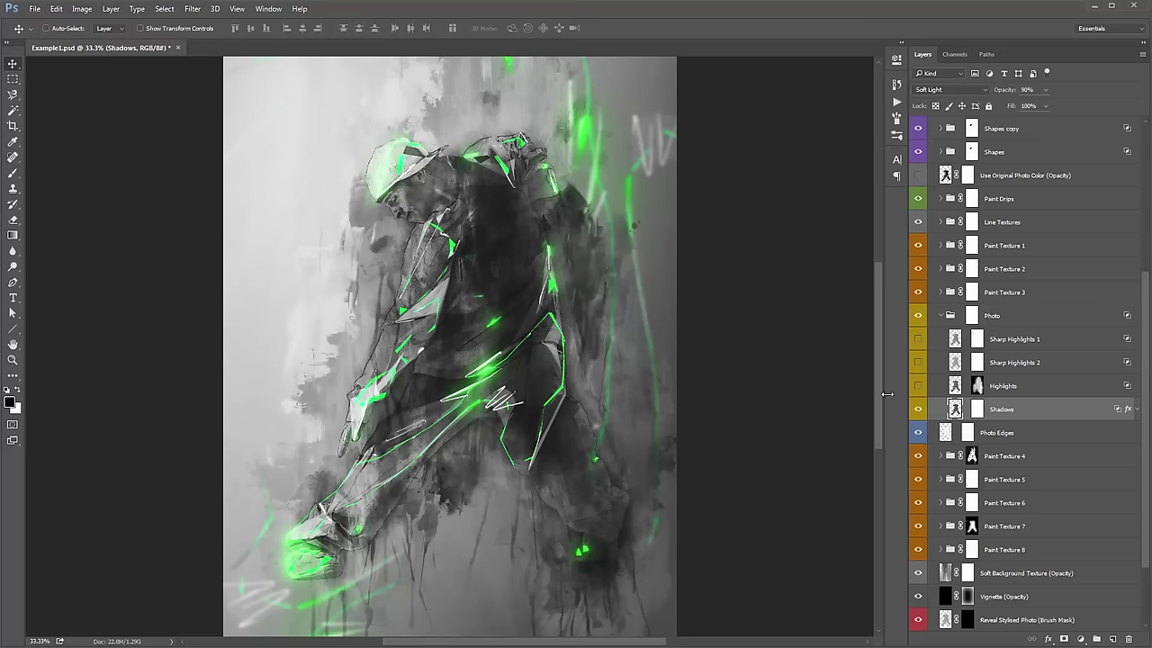
Show the Highlights, Sharp Highlights 2 and Sharp Highlights 1 layers again in the Photo group, and select Highlights.
{"action": "left_click", "coordinate": [919, 387]}
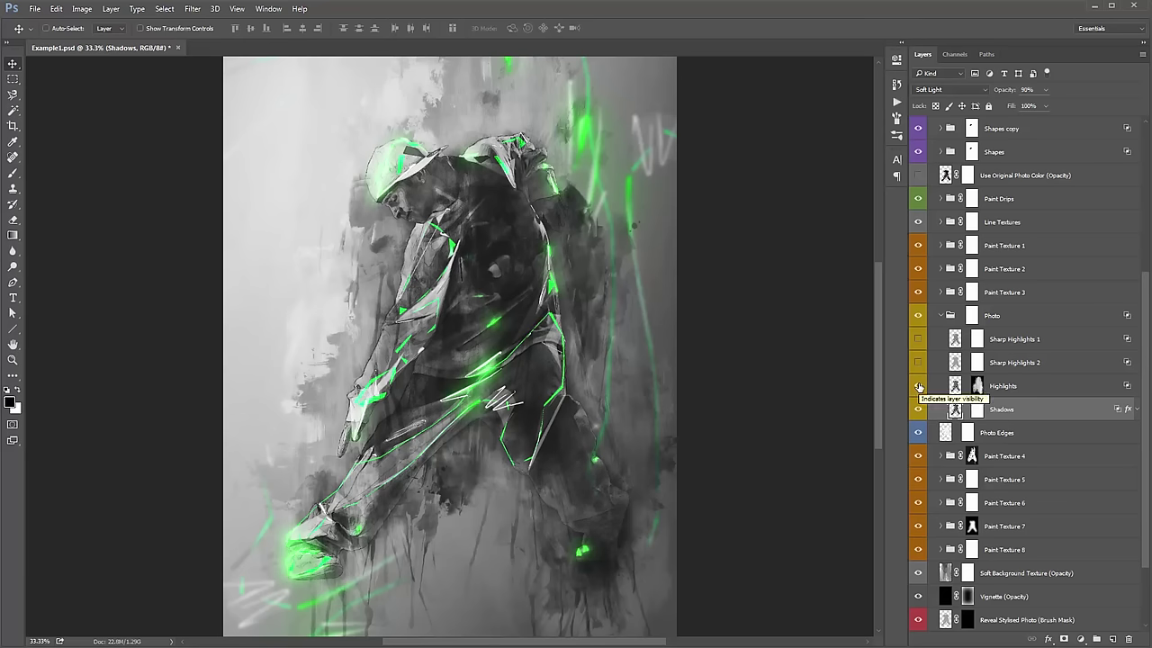
{"action": "left_click", "coordinate": [919, 363]}
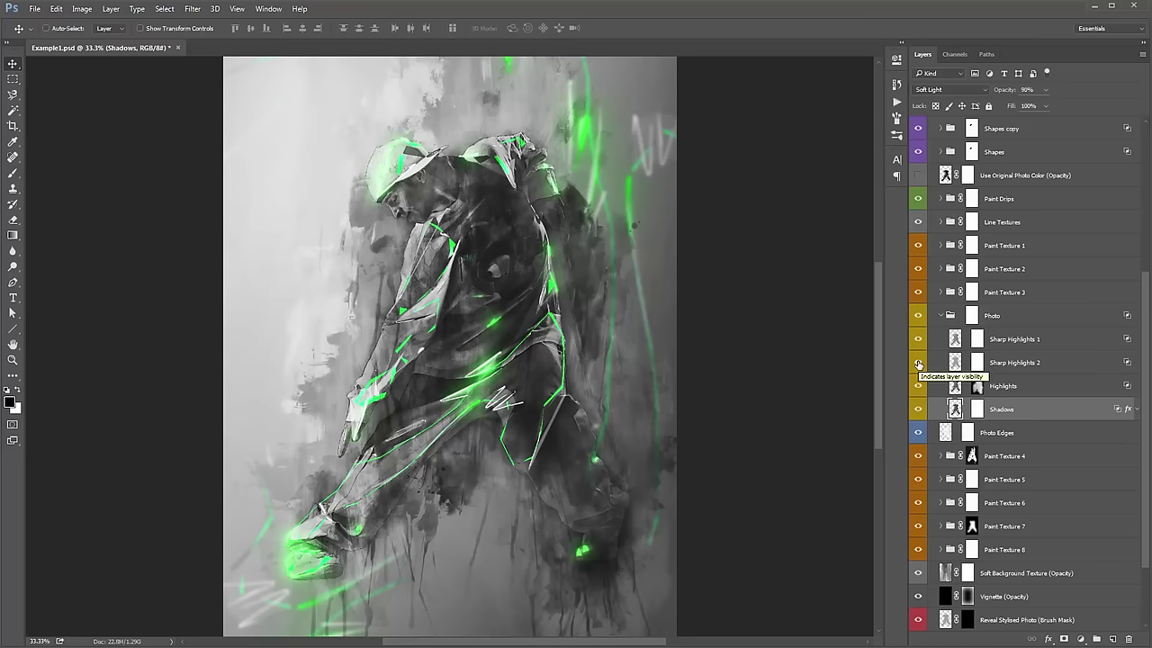
{"action": "left_click", "coordinate": [1023, 388]}
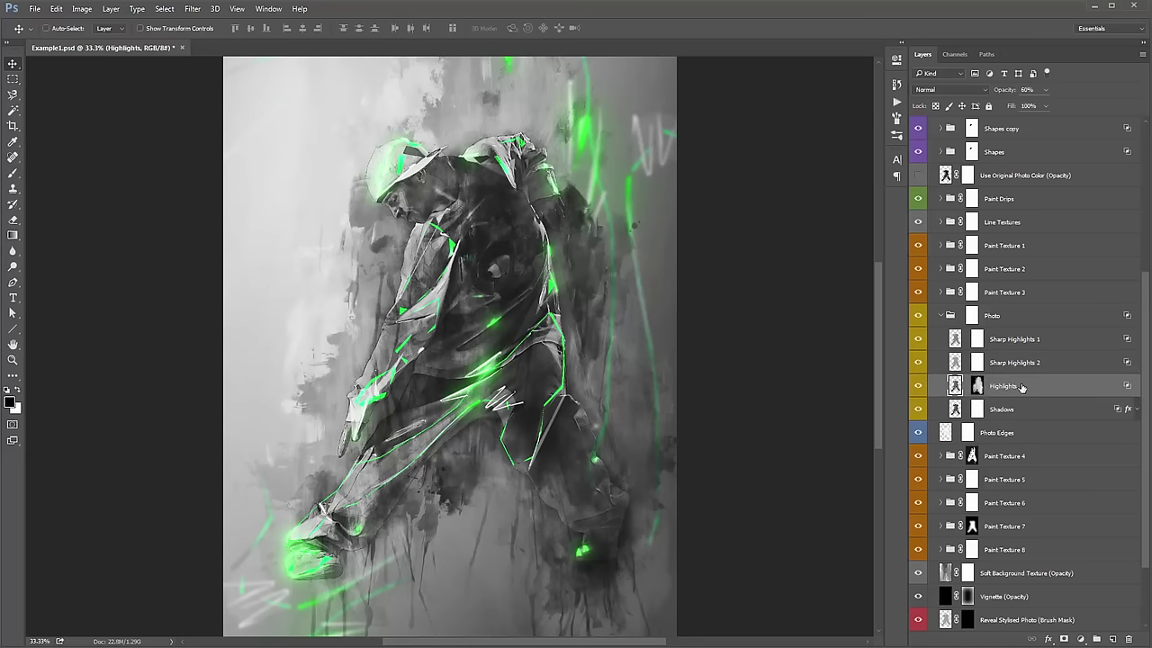
Set the Shadows layer's opacity to 100% and try the Overlay blend mode before returning it to Soft Light.
{"action": "left_click", "coordinate": [1021, 408]}
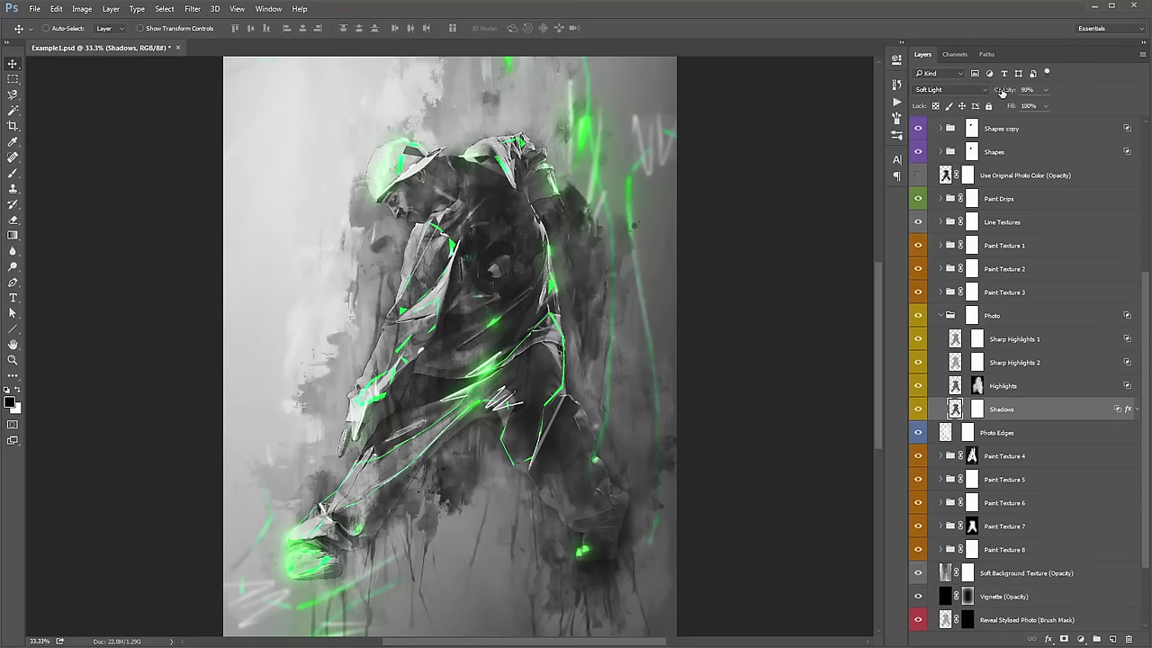
{"action": "left_click_drag", "start_coordinate": [1001, 93], "coordinate": [1107, 106]}
{"action": "left_click", "coordinate": [945, 91]}
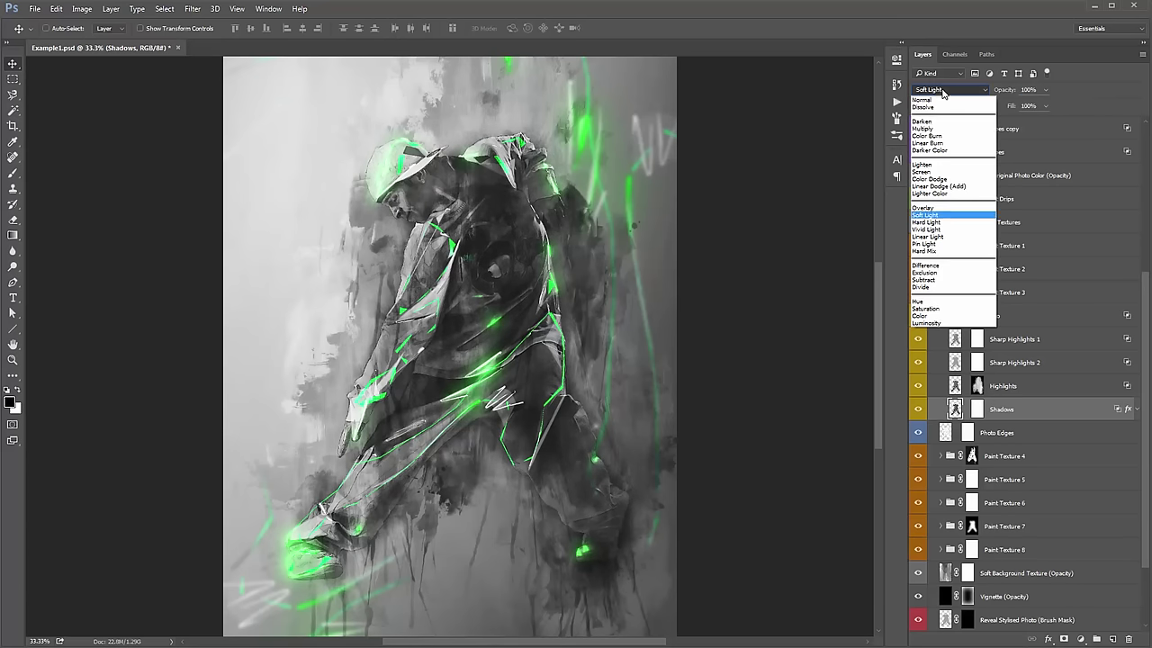
{"action": "left_click", "coordinate": [946, 210]}
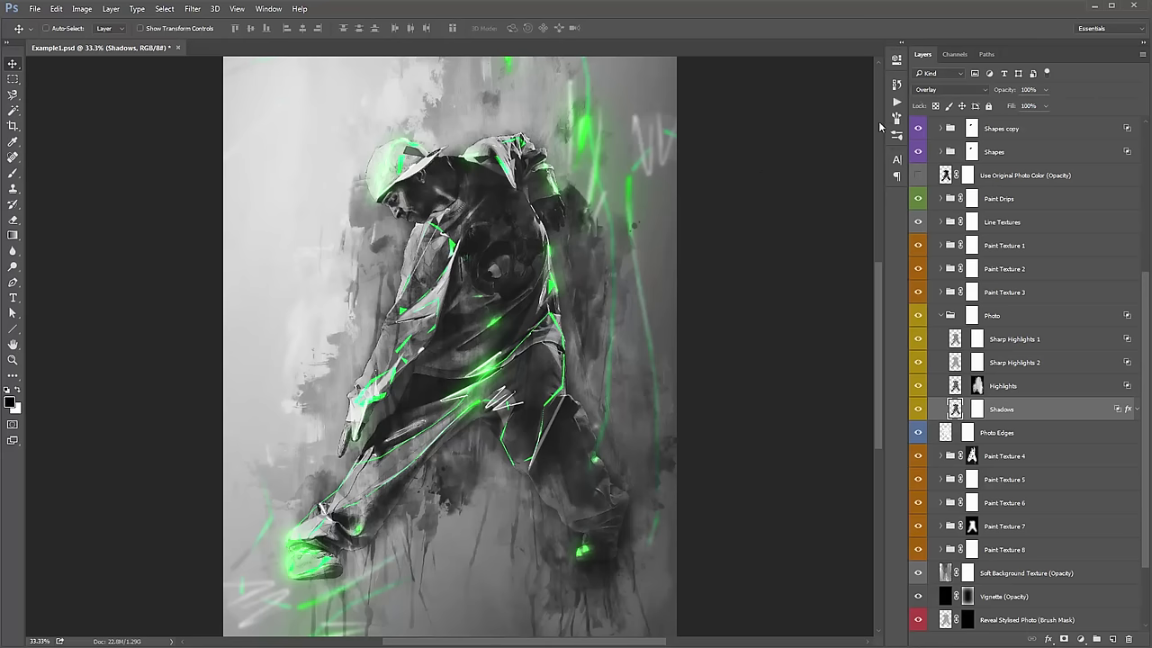
{"action": "key", "text": "shift+plus"}
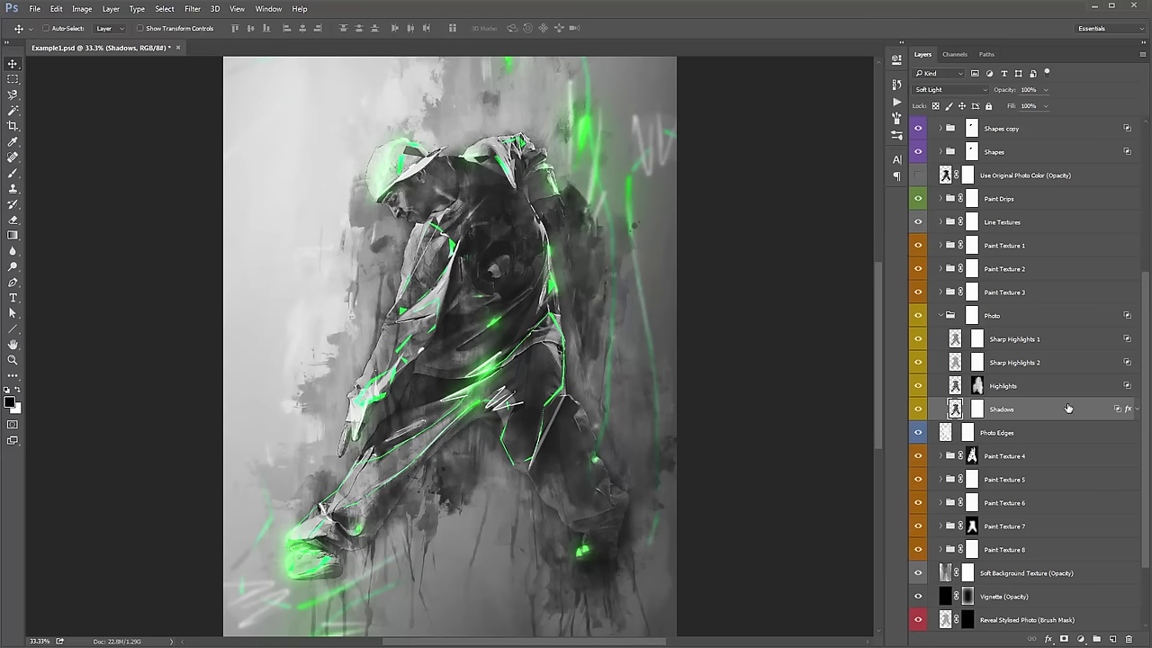
{"action": "key", "text": "alt+shift+n"}
Adjust the Highlights layer's opacity, trying 100% and 60% before settling on 91%.
{"action": "left_click", "coordinate": [1040, 387]}
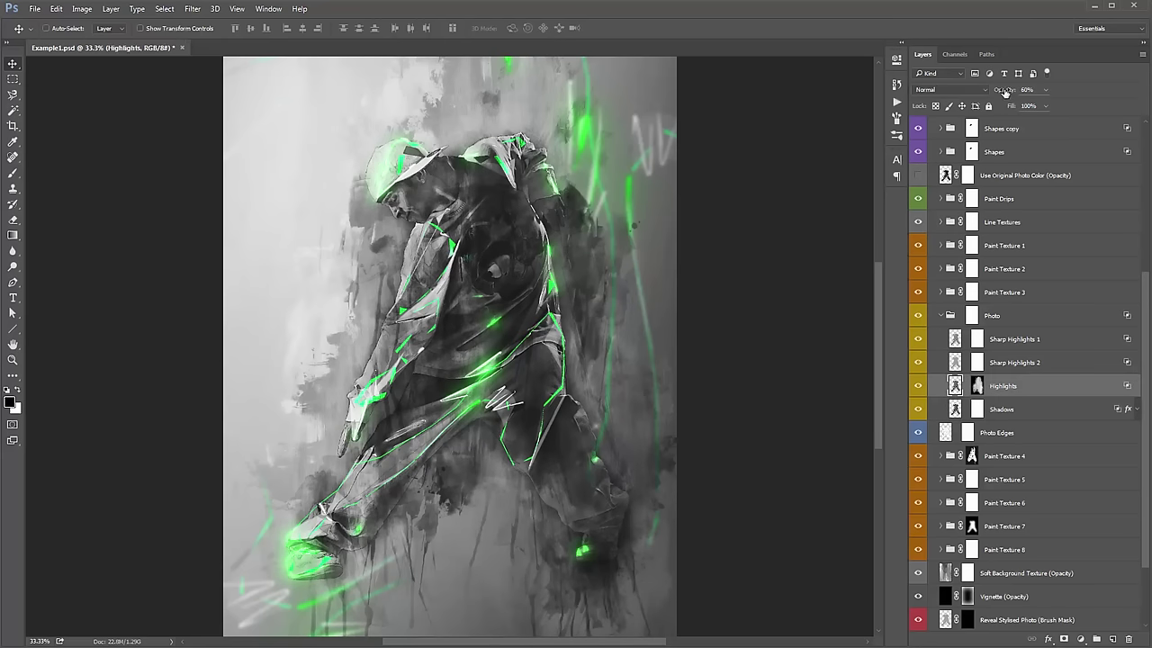
{"action": "left_click", "coordinate": [1005, 93]}
{"action": "type", "text": "100"}
{"action": "key", "text": "Return"}
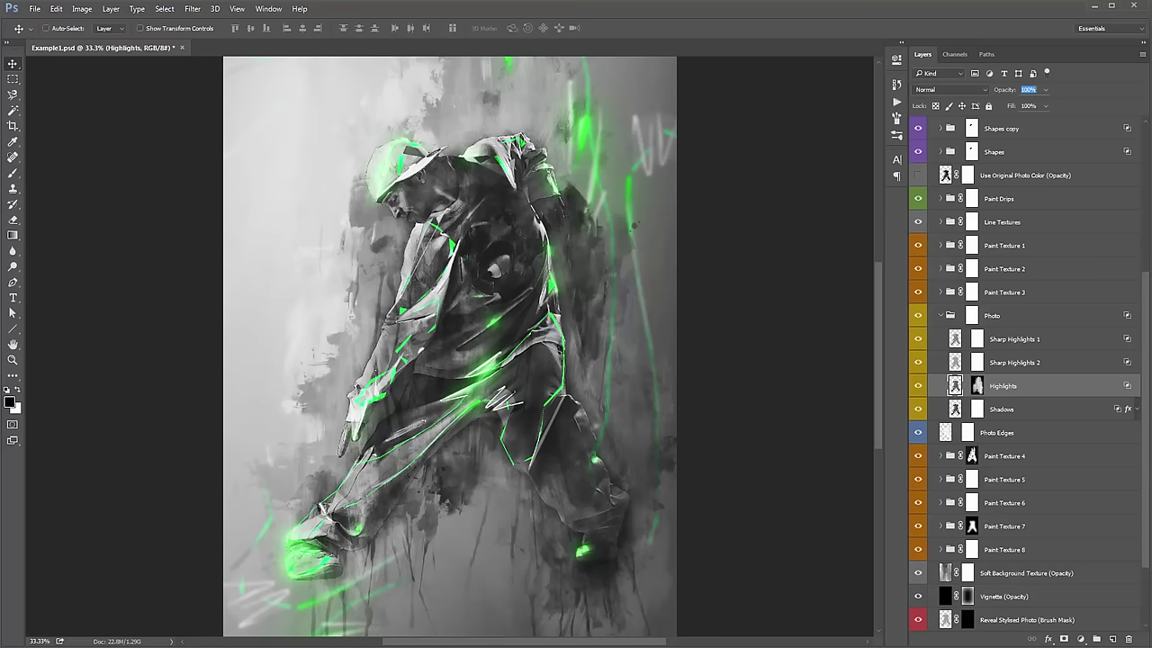
{"action": "type", "text": "80"}
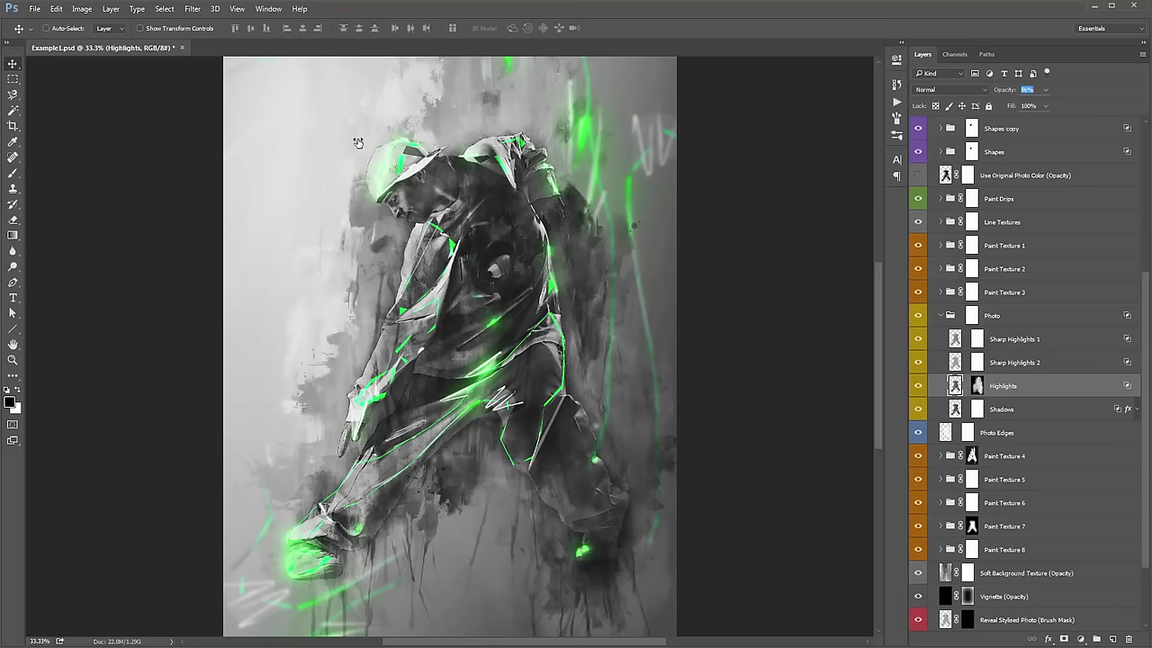
{"action": "type", "text": "6"}
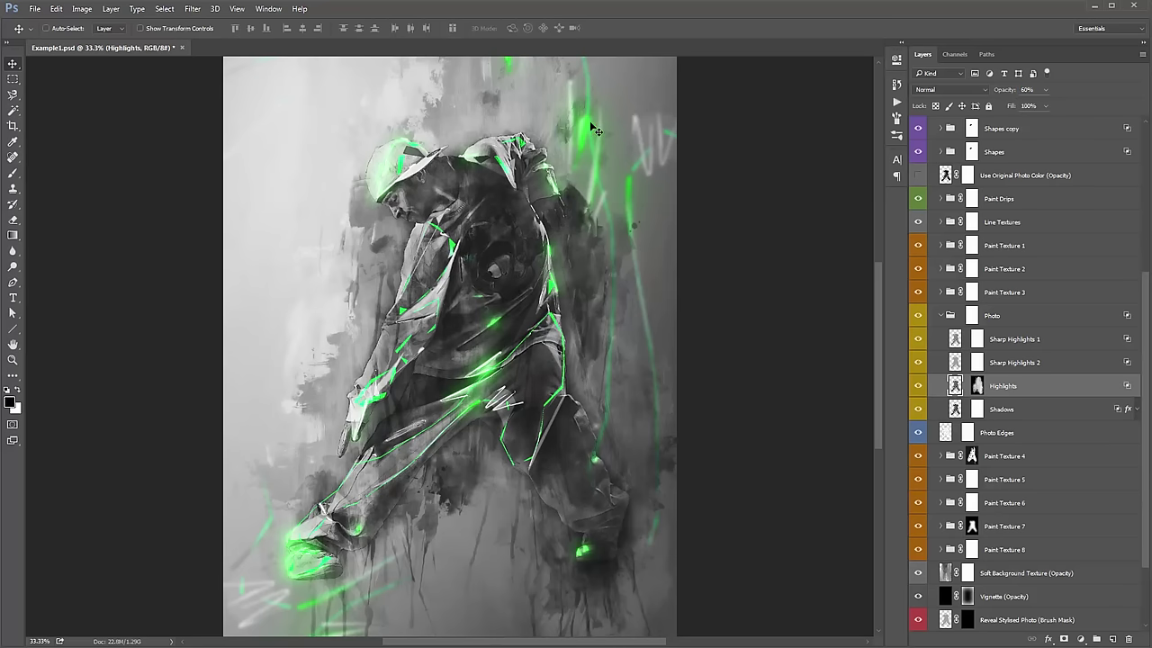
{"action": "left_click_drag", "start_coordinate": [1001, 90], "coordinate": [1052, 96]}
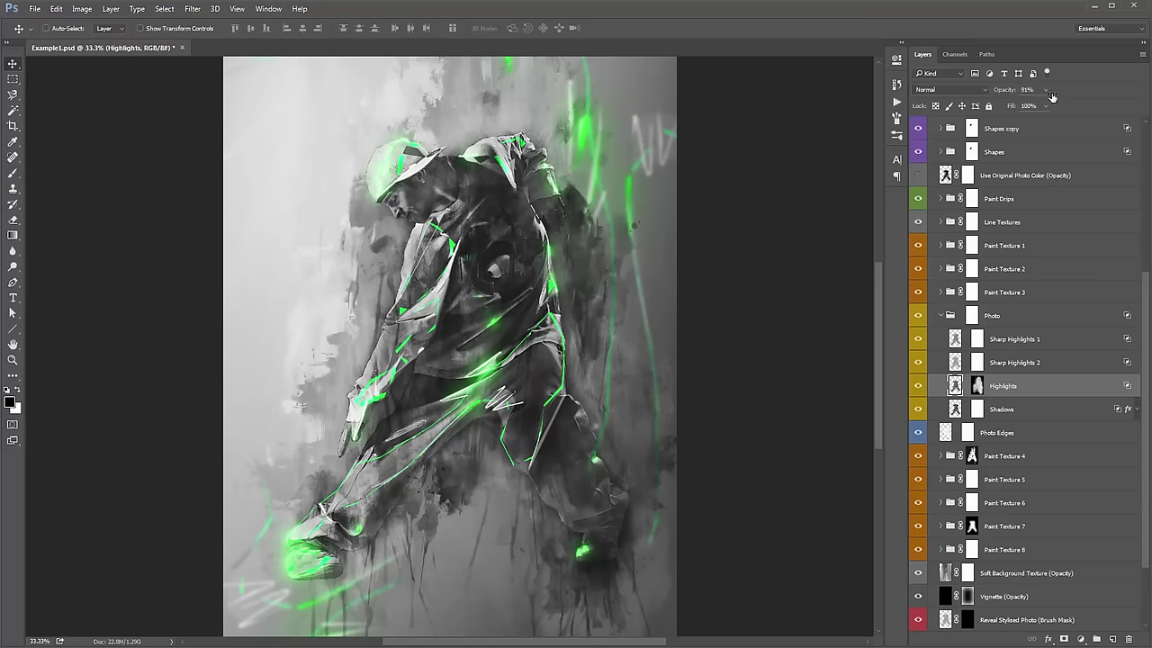
Go through the Sharp Highlights 2, Sharp Highlights 1 and Shadows layers in the Photo group.
{"action": "left_click", "coordinate": [1023, 360]}
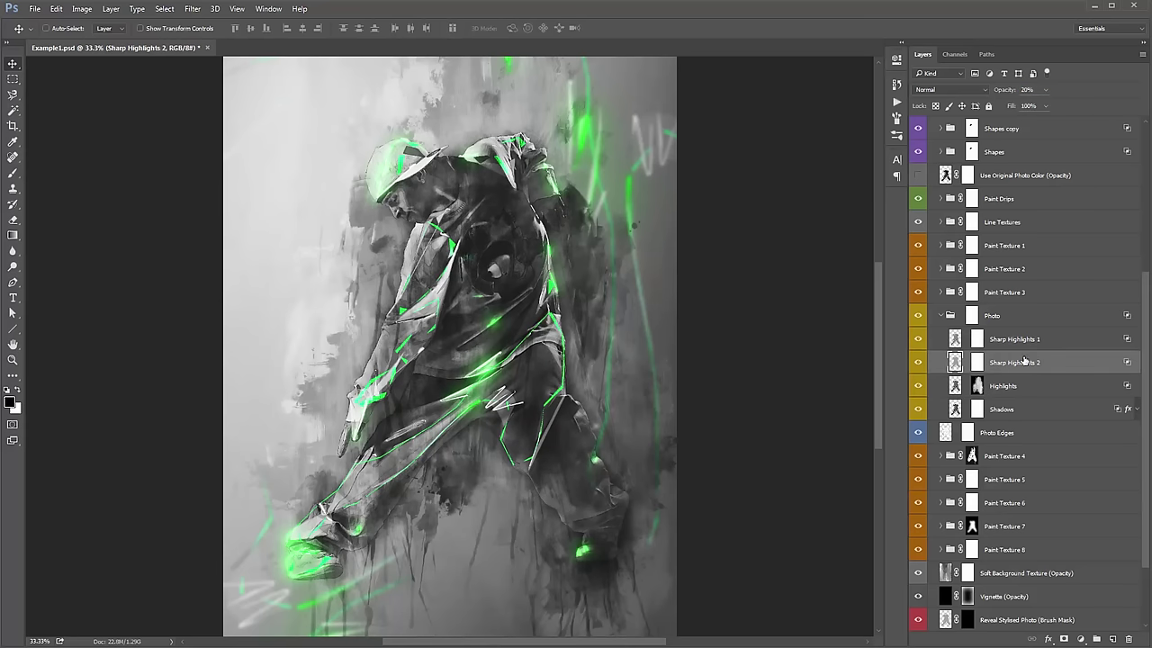
{"action": "left_click", "coordinate": [1035, 340]}
{"action": "left_click", "coordinate": [1033, 410]}
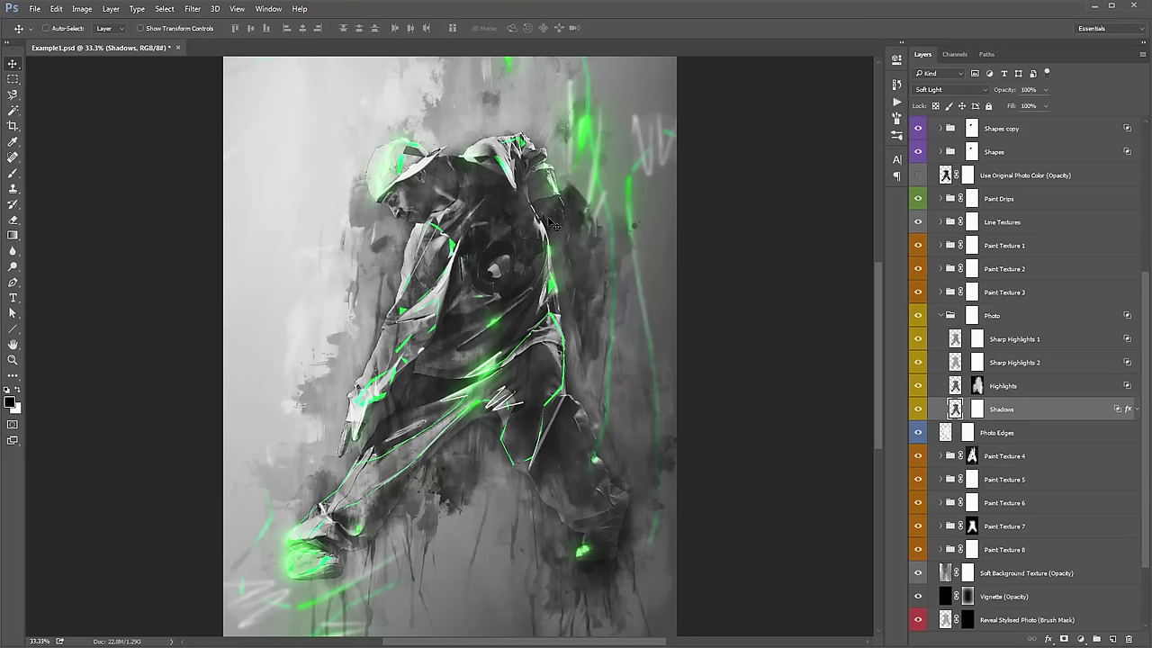
Expand the Shadows layer's effects, compare the image with and without Outer Glow, leave the effects off and collapse the list.
{"action": "left_click", "coordinate": [1136, 410]}
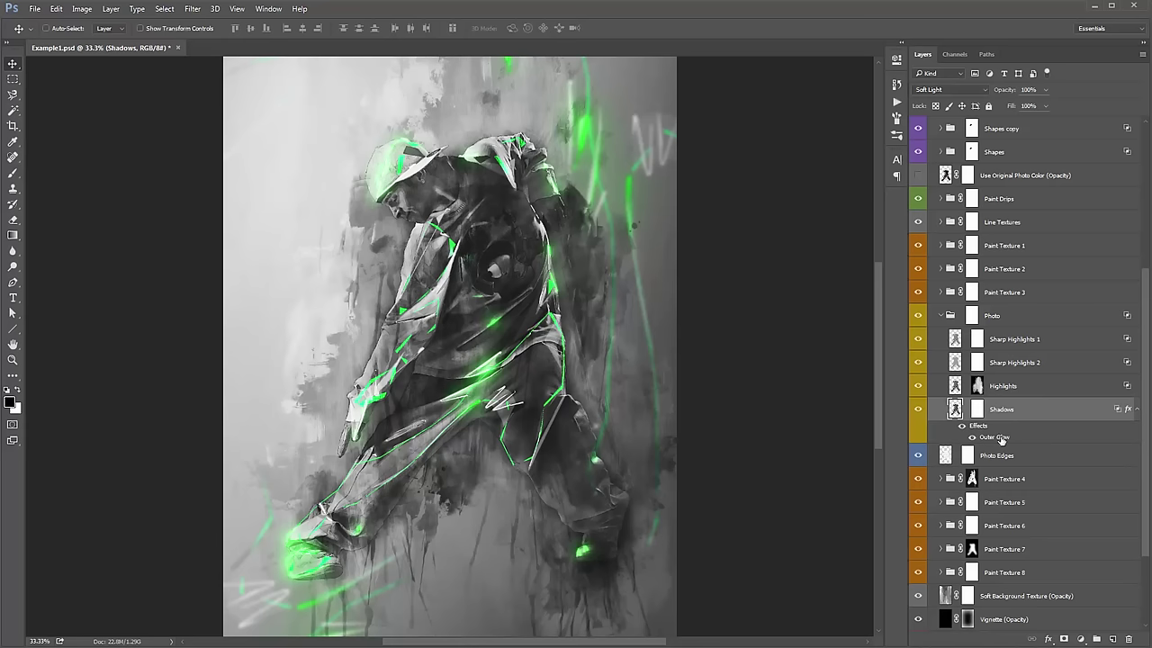
{"action": "left_click", "coordinate": [961, 426]}
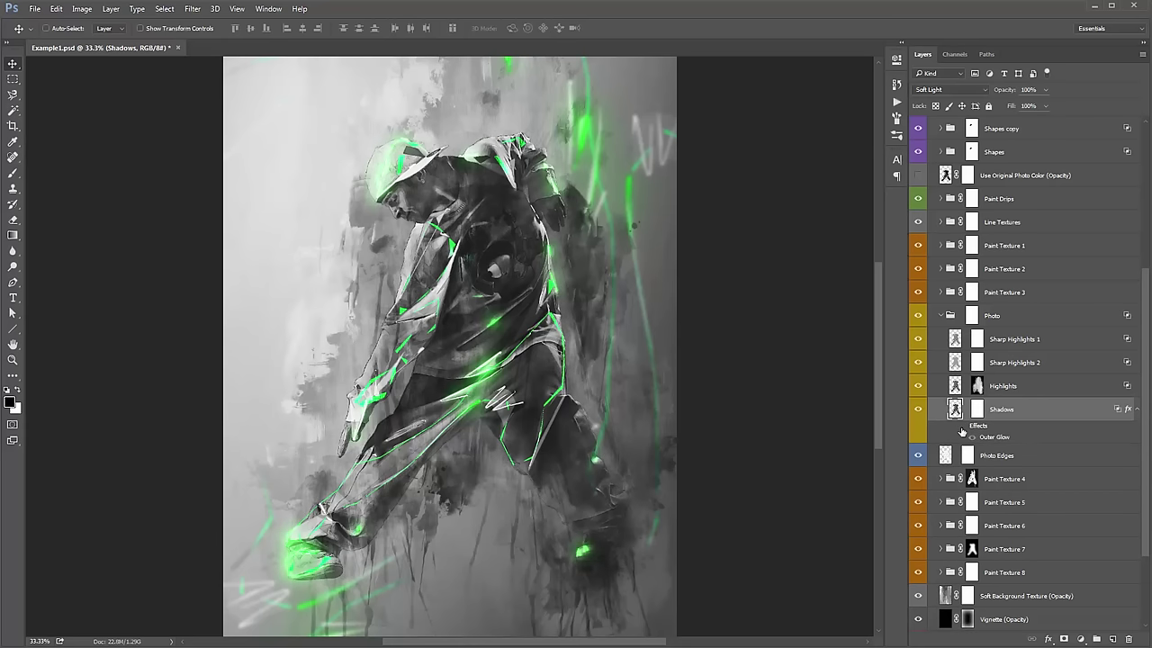
{"action": "left_click", "coordinate": [961, 426]}
{"action": "left_click", "coordinate": [961, 427]}
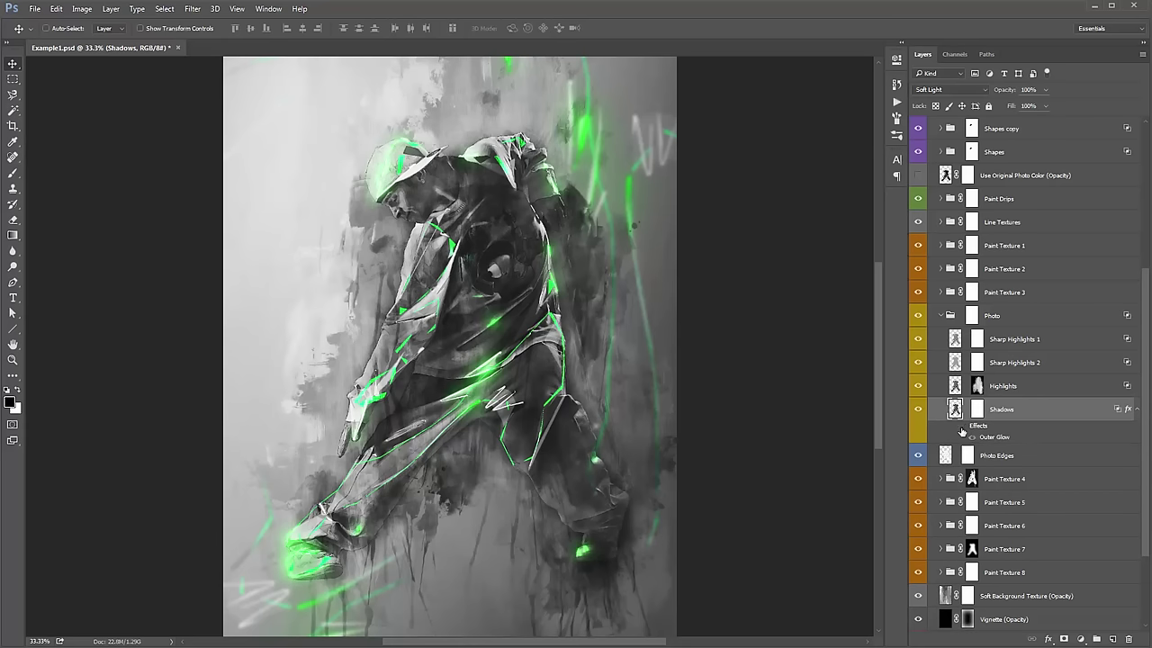
{"action": "left_click", "coordinate": [962, 427]}
{"action": "left_click", "coordinate": [961, 426]}
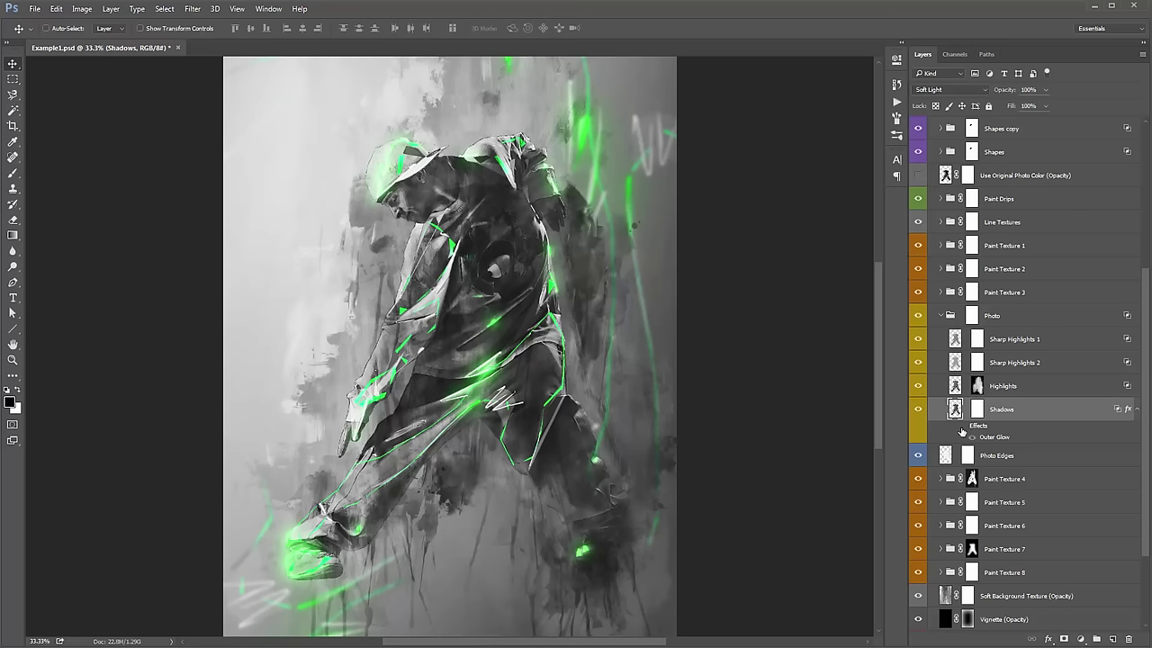
{"action": "left_click", "coordinate": [961, 427]}
{"action": "left_click", "coordinate": [962, 426]}
{"action": "left_click", "coordinate": [962, 427]}
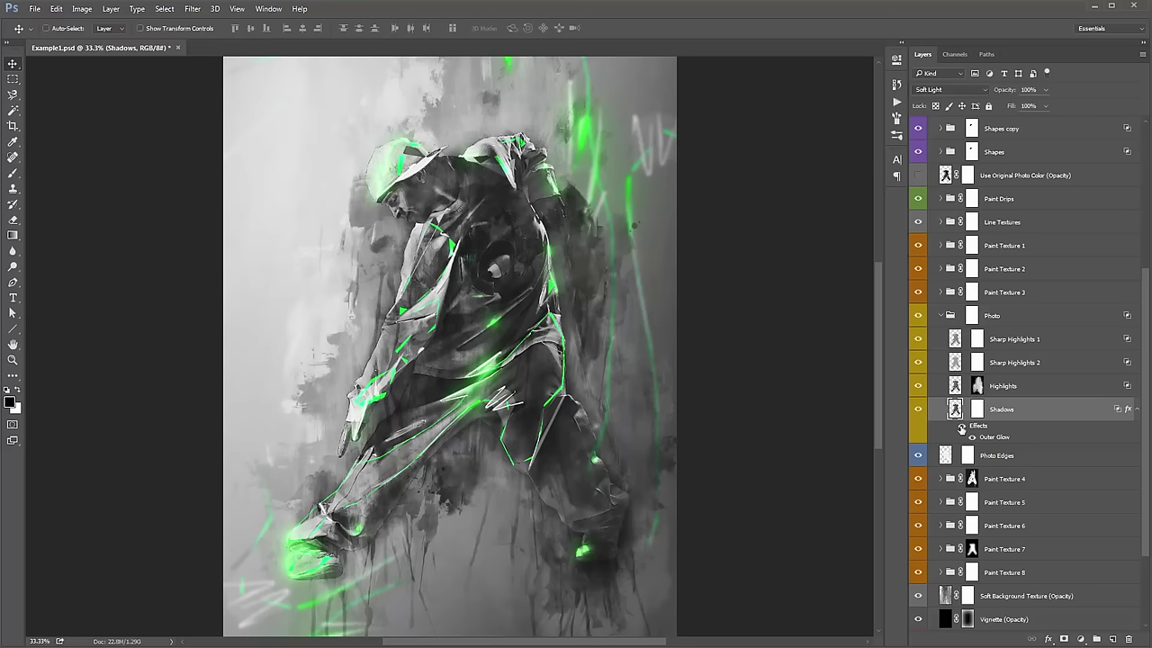
{"action": "left_click", "coordinate": [961, 427]}
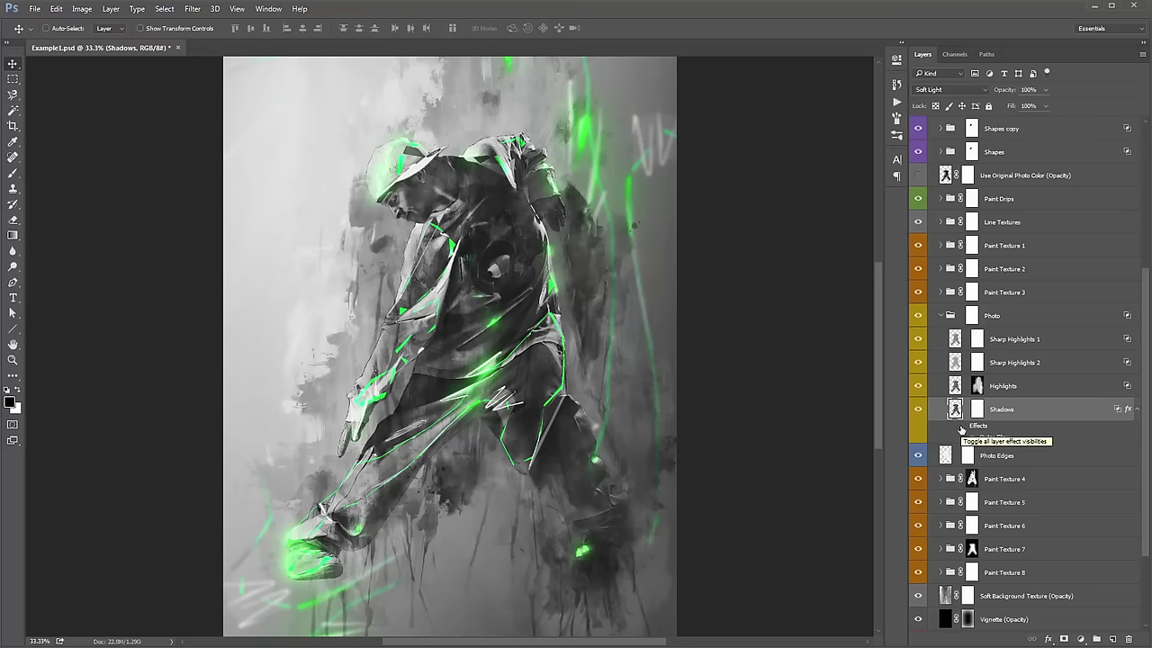
{"action": "left_click", "coordinate": [1137, 410]}
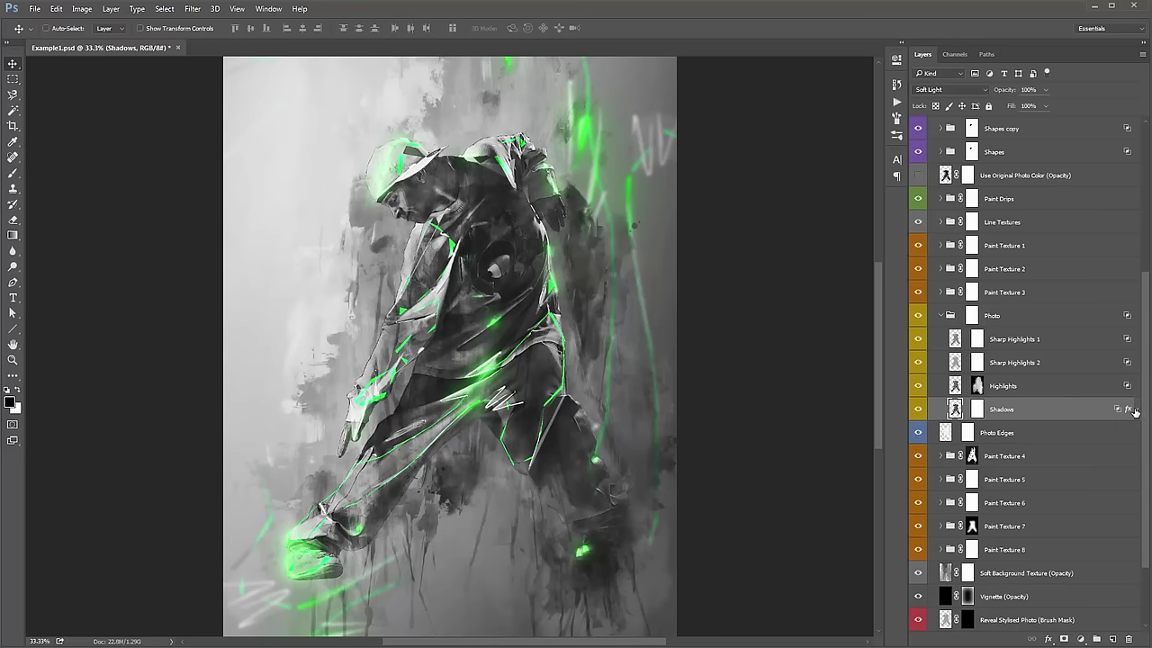
Hide and show the Shadows layer repeatedly to compare its effect on the figure, leaving it shown.
{"action": "left_click", "coordinate": [918, 410]}
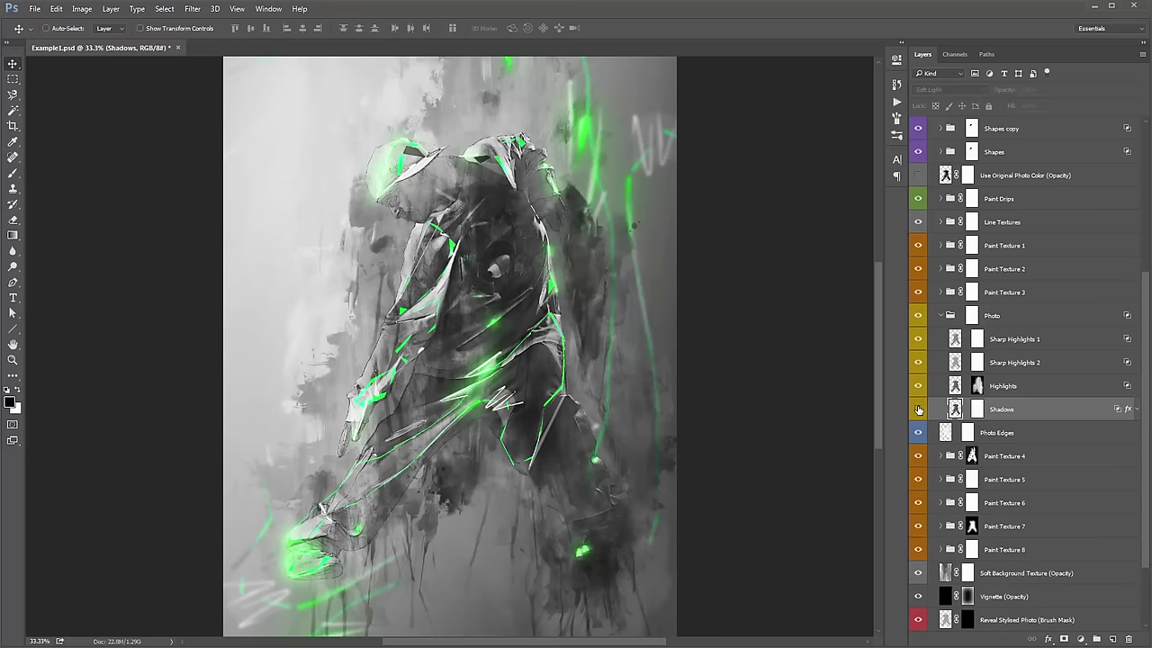
{"action": "left_click", "coordinate": [918, 409]}
{"action": "left_click", "coordinate": [918, 409]}
{"action": "left_click", "coordinate": [919, 410]}
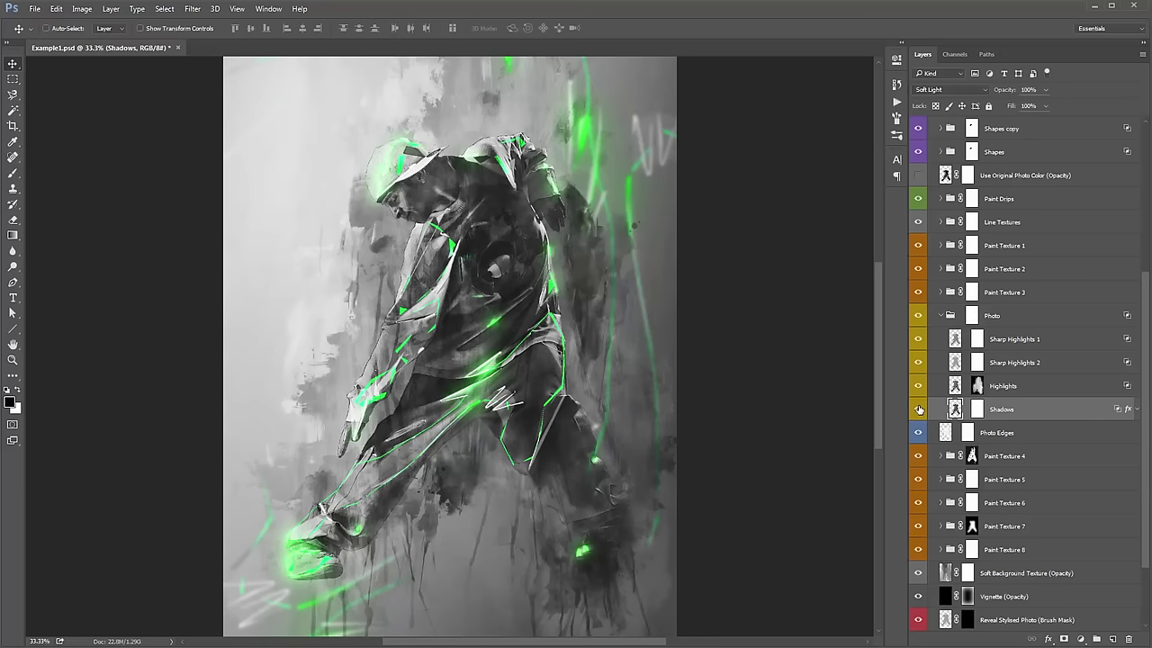
{"action": "left_click", "coordinate": [919, 409]}
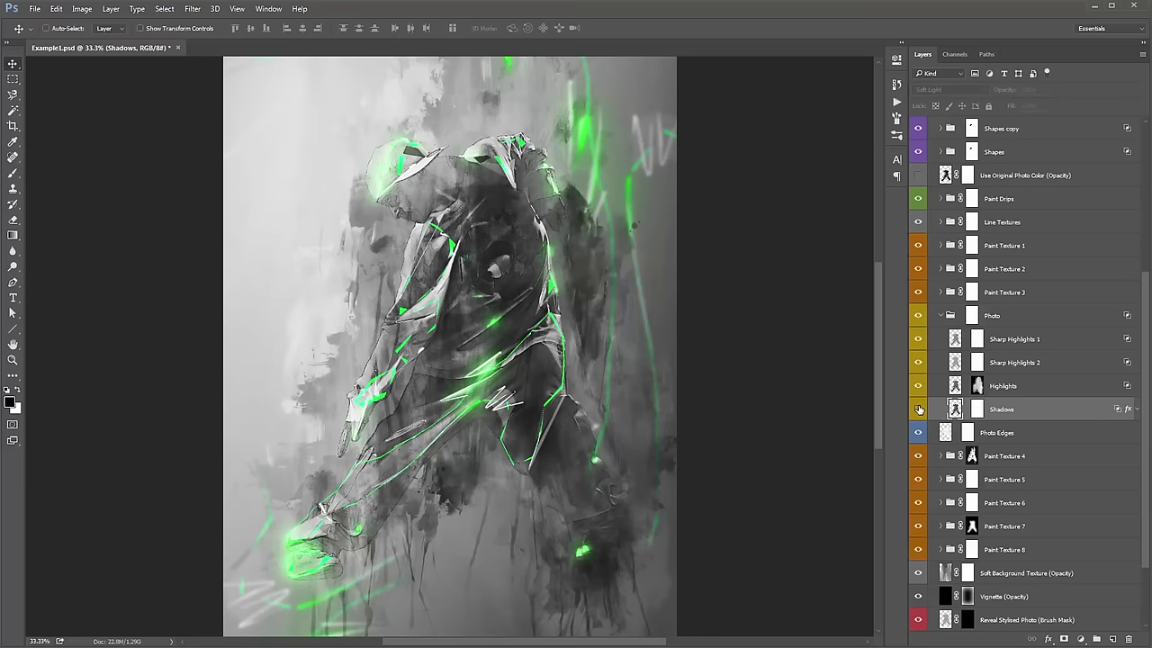
{"action": "left_click", "coordinate": [919, 410]}
Paint with a 500-pixel black brush on the Shadows layer mask over the figure's lower legs and raised elbow.
{"action": "left_click", "coordinate": [977, 409]}
{"action": "key", "text": "x"}
{"action": "key", "text": "b"}
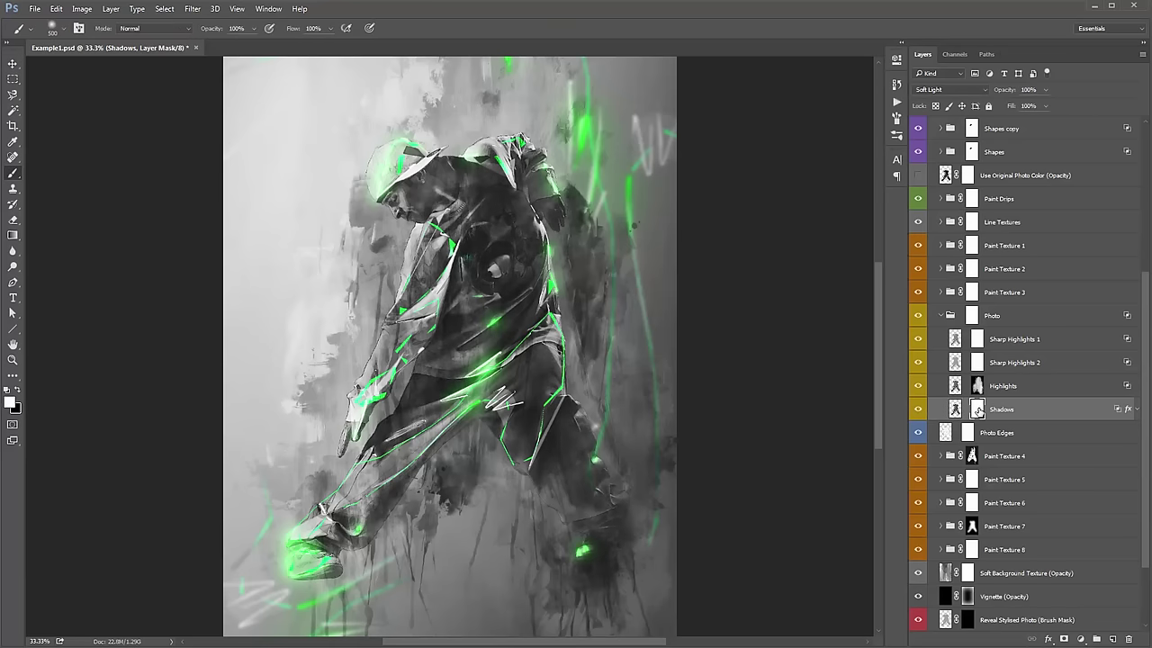
{"action": "key", "text": "x"}
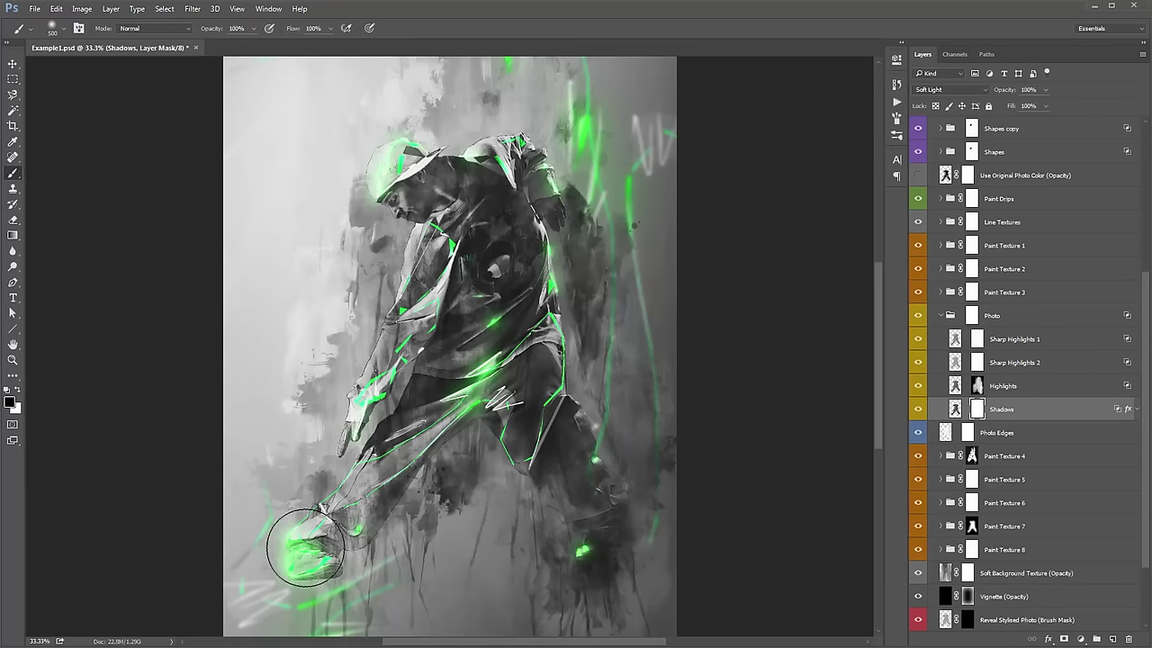
{"action": "mouse_move", "coordinate": [503, 540]}
{"action": "left_mouse_down"}
{"action": "mouse_move", "coordinate": [584, 389]}
{"action": "mouse_move", "coordinate": [650, 335]}
{"action": "left_mouse_up"}
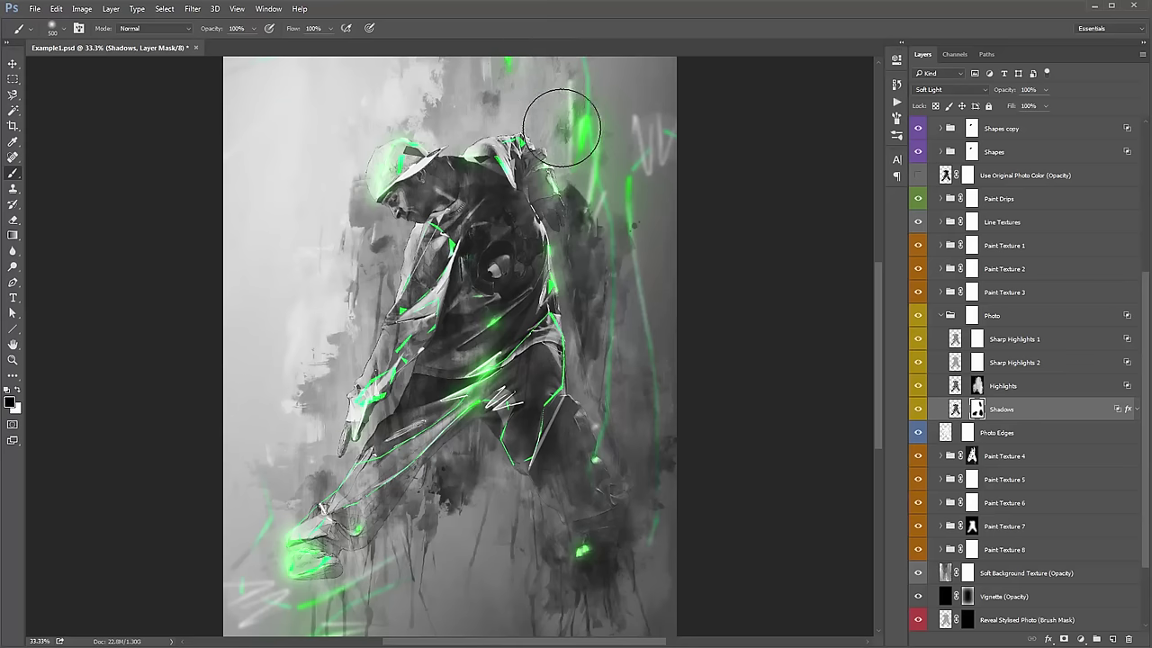
{"action": "key", "text": "v"}
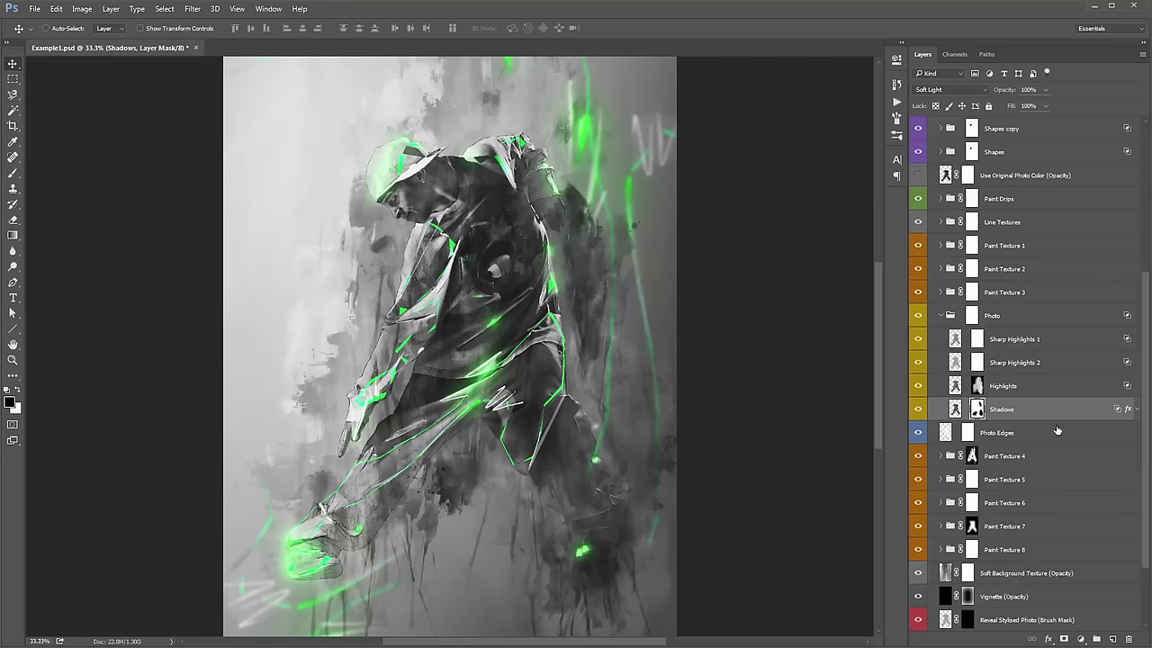
Hide and show the Highlights layer to compare its effect, and collapse the Photo group.
{"action": "left_click", "coordinate": [919, 387]}
{"action": "left_click", "coordinate": [919, 387]}
{"action": "left_click", "coordinate": [951, 315]}
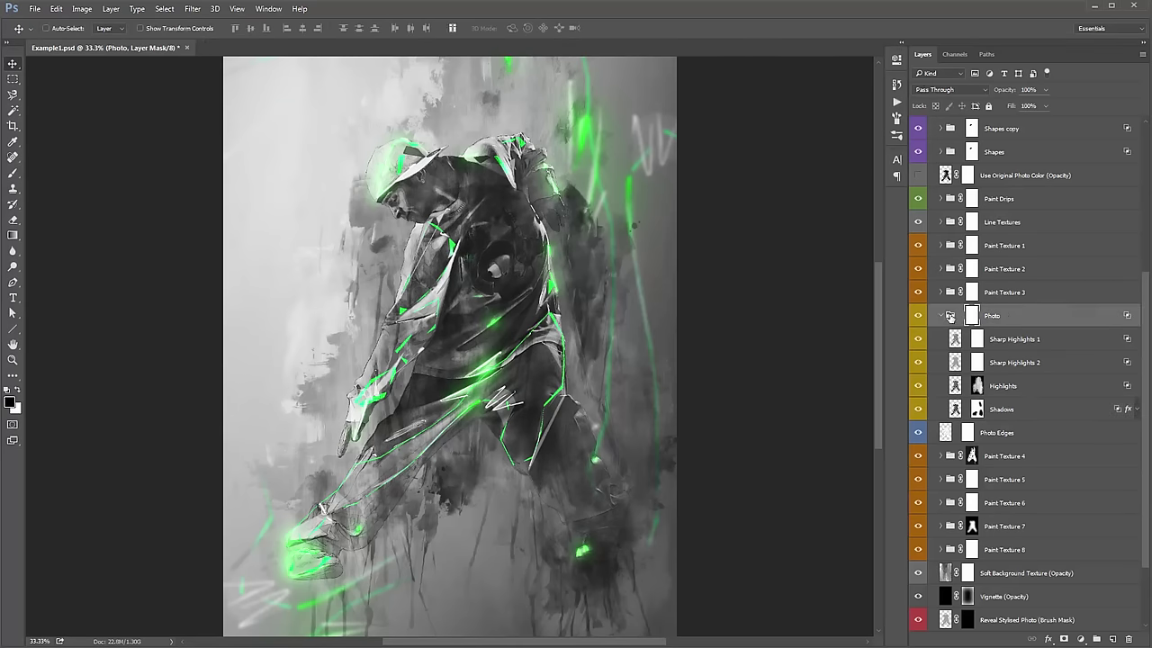
{"action": "left_click", "coordinate": [942, 315]}
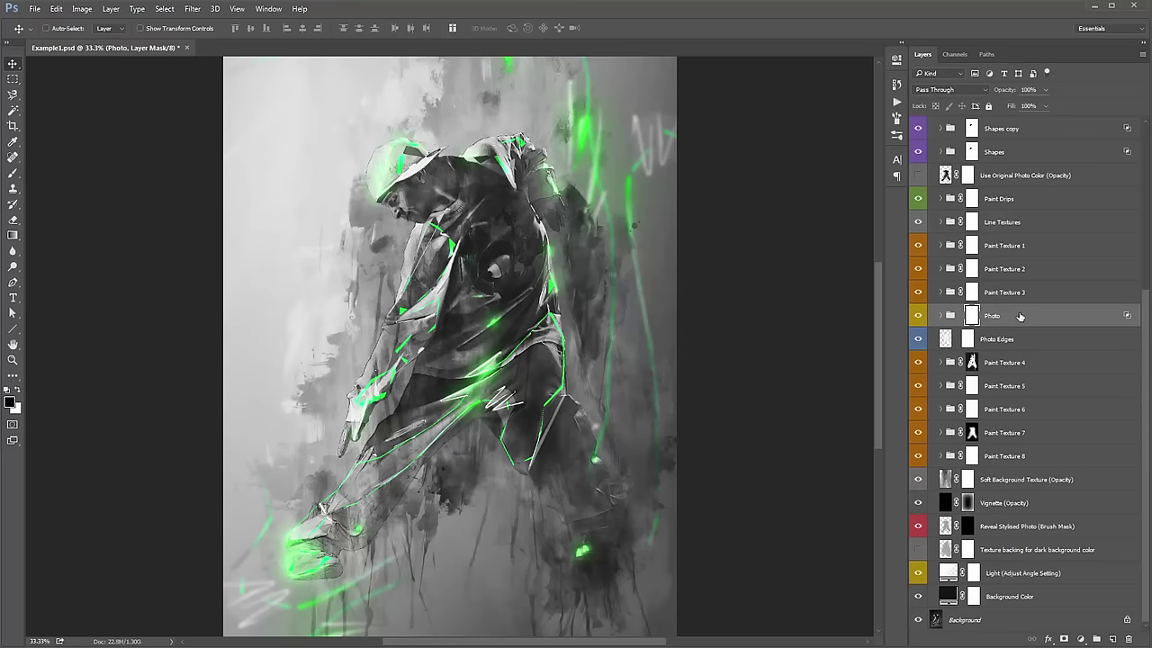
Go through the Photo Edges layer and the Paint Texture 4 and Paint Texture 8 groups.
{"action": "left_click", "coordinate": [1008, 338]}
{"action": "left_click", "coordinate": [1003, 362]}
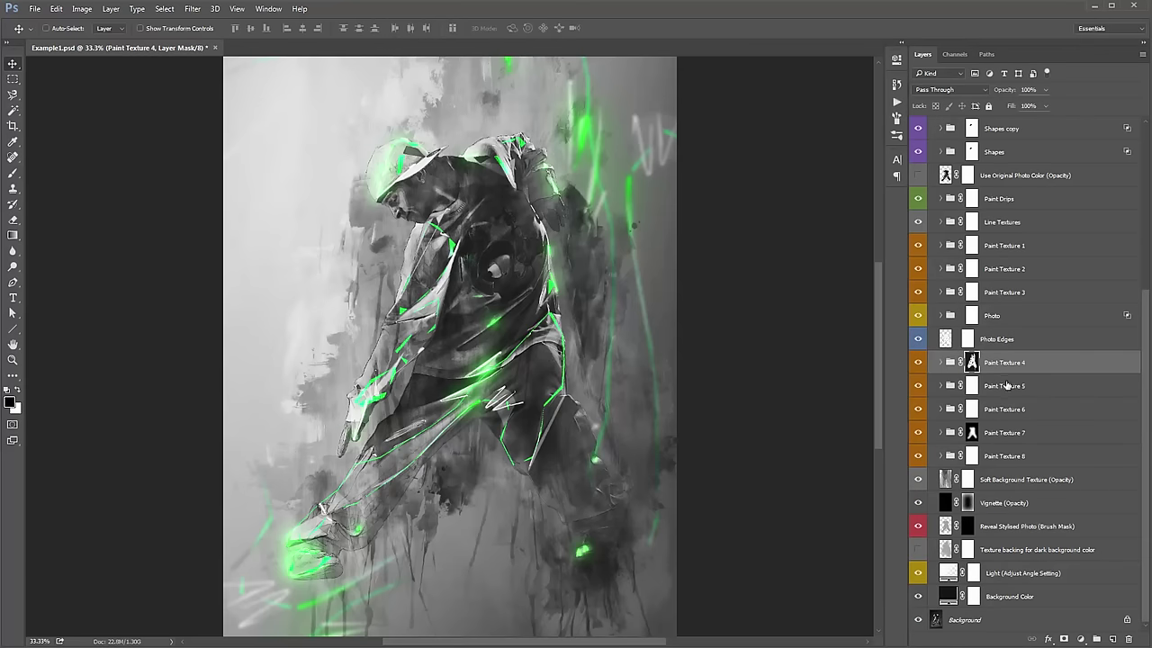
{"action": "left_click", "coordinate": [1014, 450]}
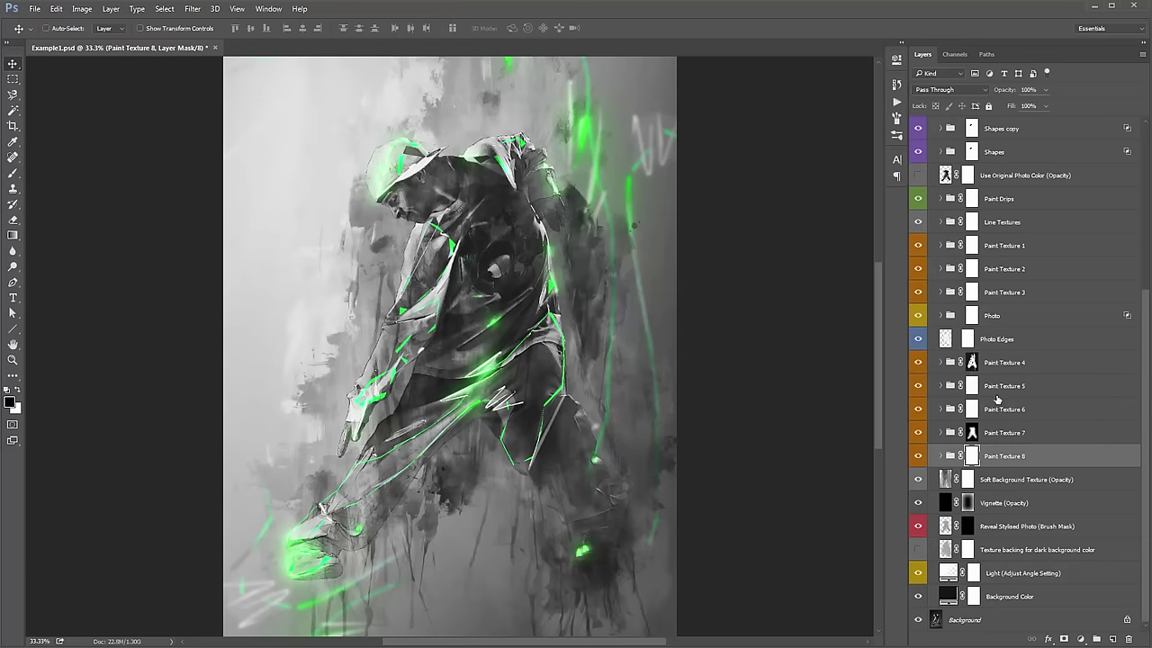
Try the Soft Background Texture (Opacity) layer at 62% opacity, and set it back to 10%.
{"action": "left_click", "coordinate": [1006, 482]}
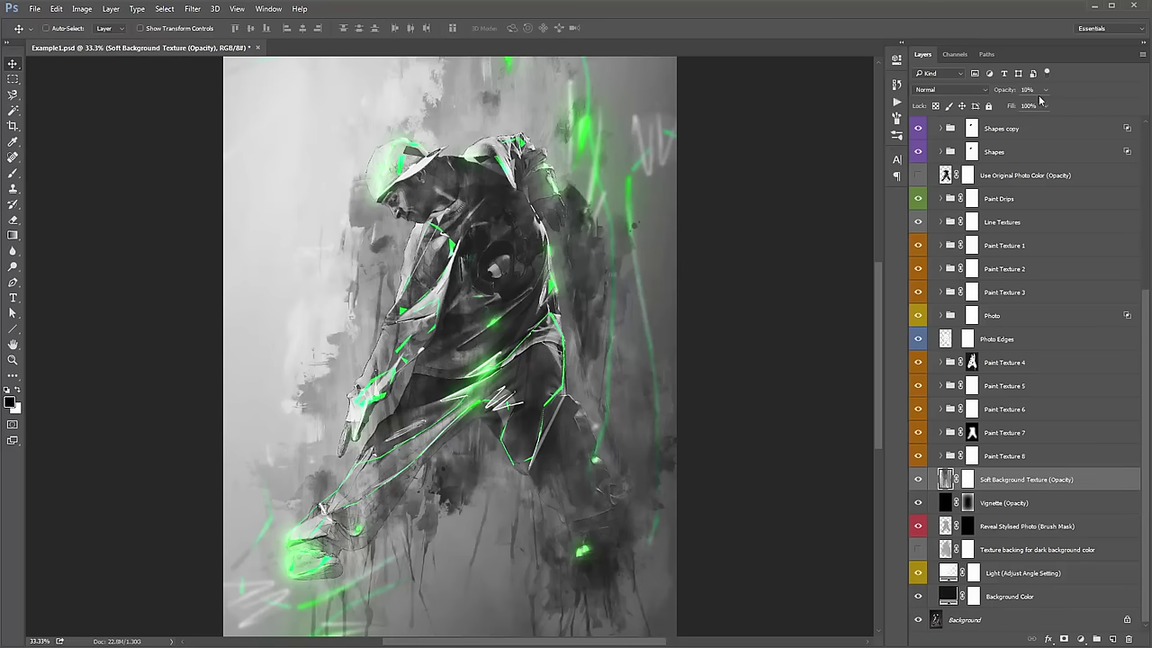
{"action": "left_click_drag", "start_coordinate": [1007, 93], "coordinate": [1039, 93]}
{"action": "key", "text": "Return"}
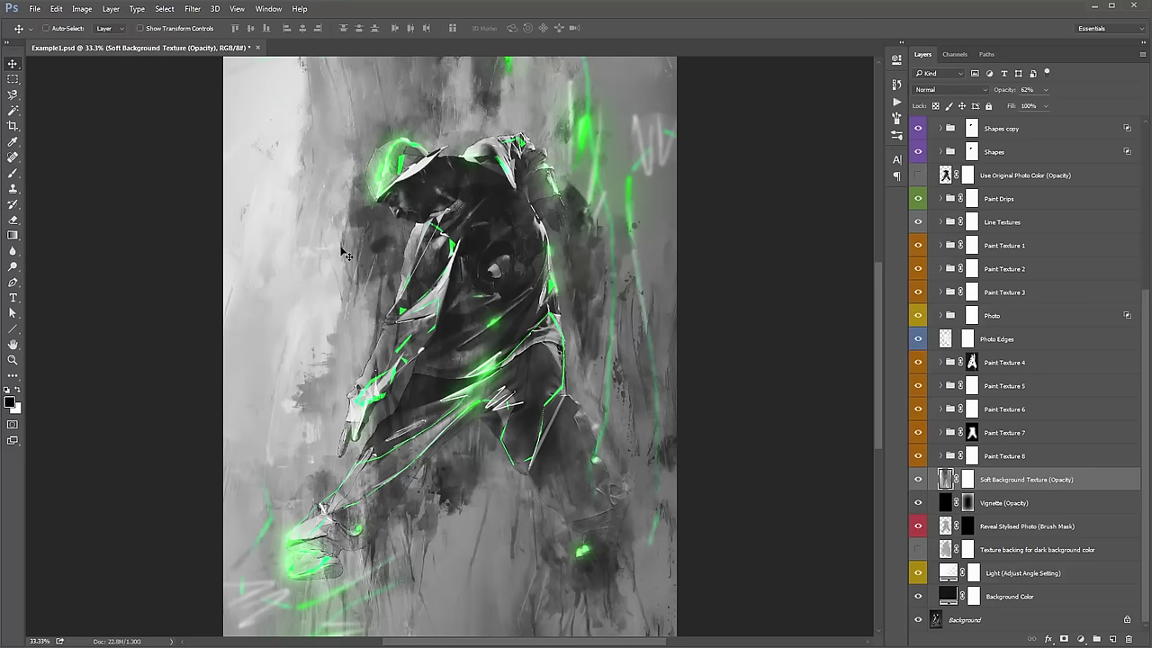
{"action": "key", "text": "1"}
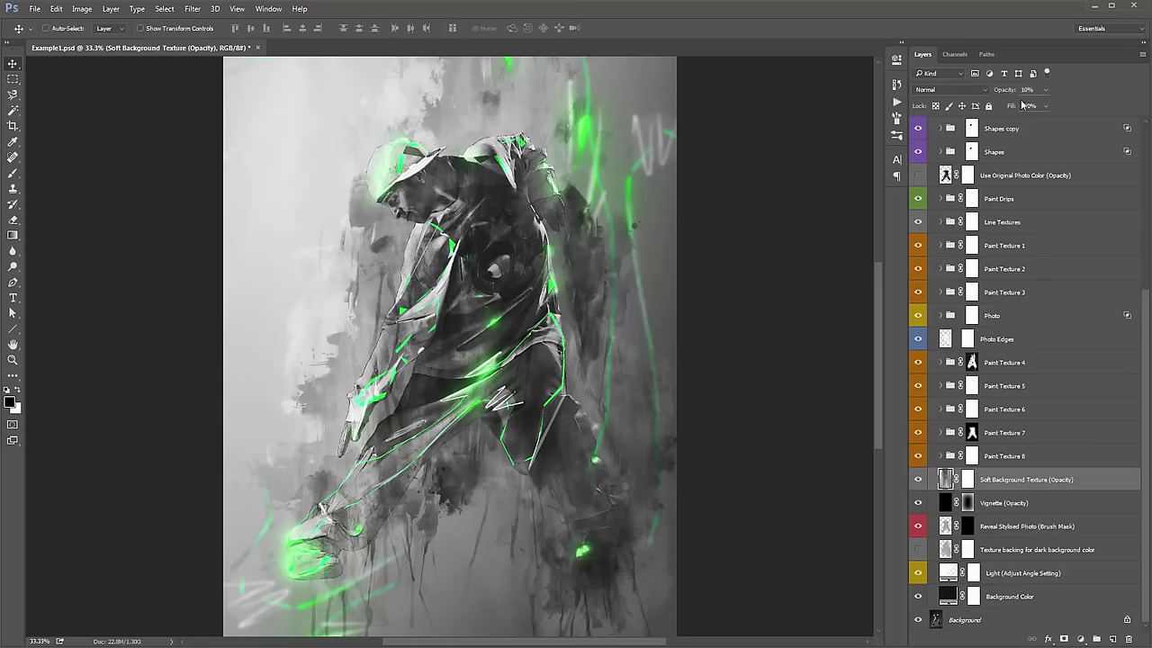
Hide and show the Vignette (Opacity) layer repeatedly to compare its effect on the image edges, and leave it shown.
{"action": "left_click", "coordinate": [1016, 504]}
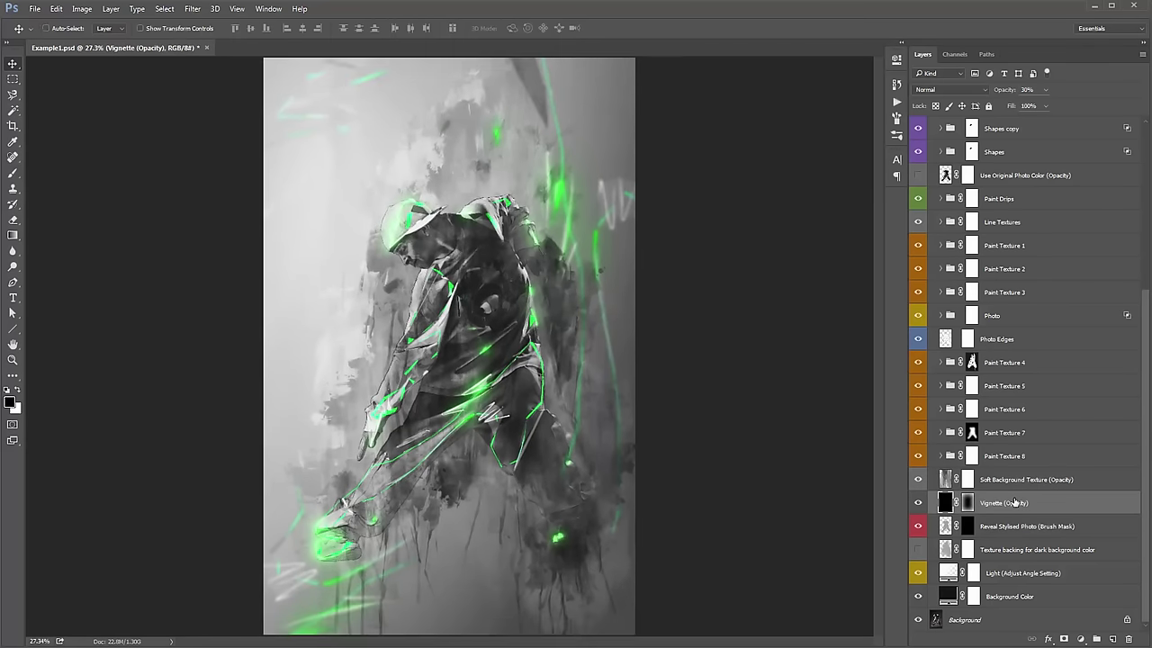
{"action": "left_click", "coordinate": [918, 503]}
{"action": "left_click", "coordinate": [918, 504]}
{"action": "left_click", "coordinate": [918, 504]}
{"action": "left_click", "coordinate": [918, 504]}
{"action": "left_click", "coordinate": [920, 504]}
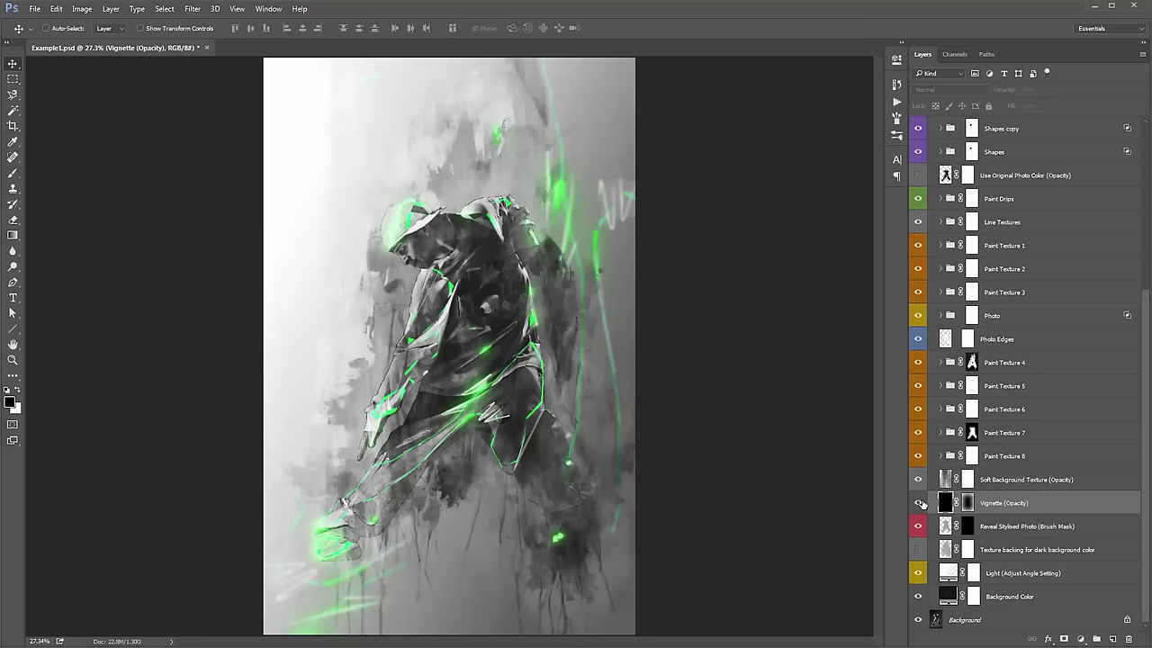
{"action": "left_click", "coordinate": [919, 503]}
{"action": "left_click", "coordinate": [919, 503]}
{"action": "left_click", "coordinate": [920, 503]}
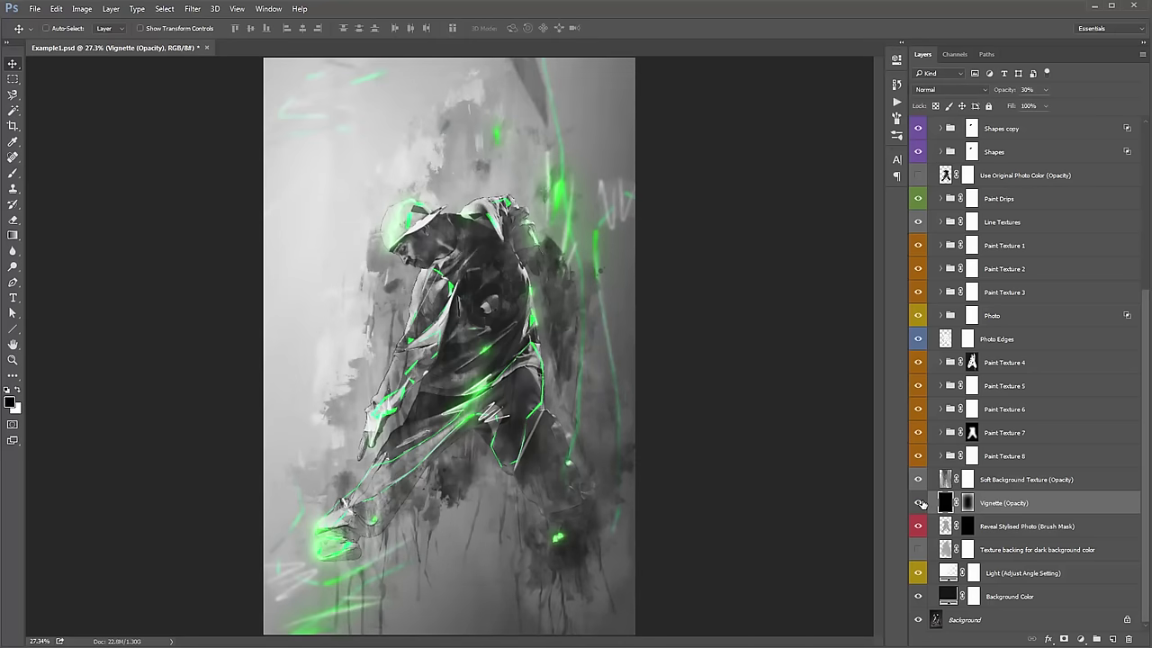
{"action": "left_click", "coordinate": [919, 503]}
{"action": "left_click", "coordinate": [920, 503]}
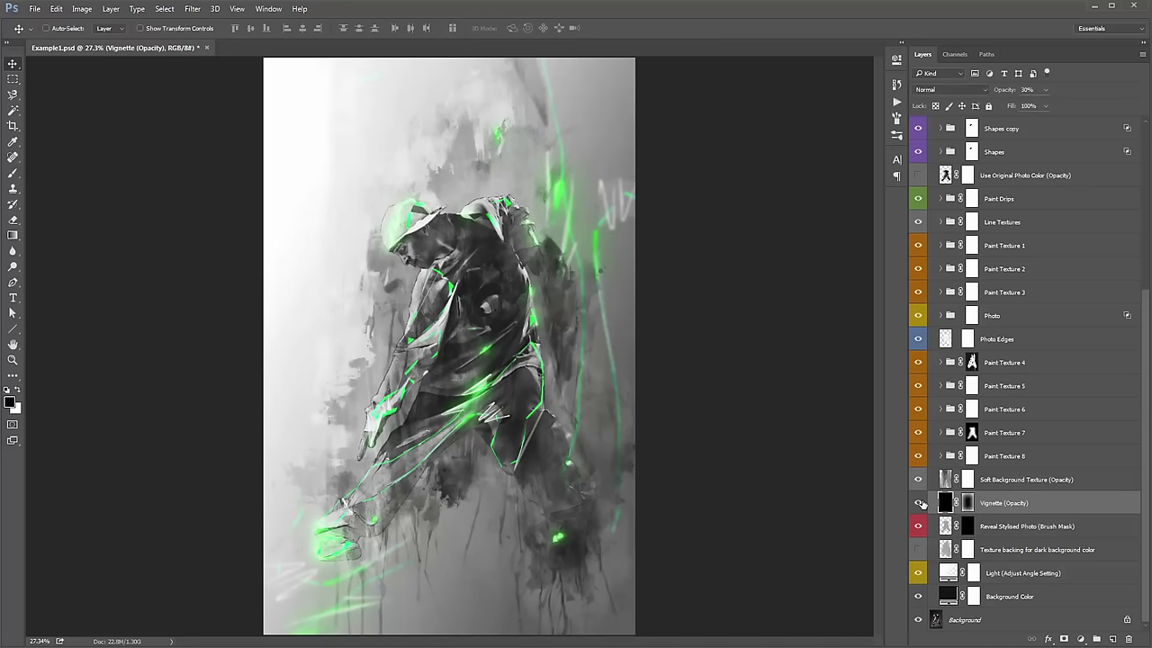
{"action": "left_click", "coordinate": [920, 503]}
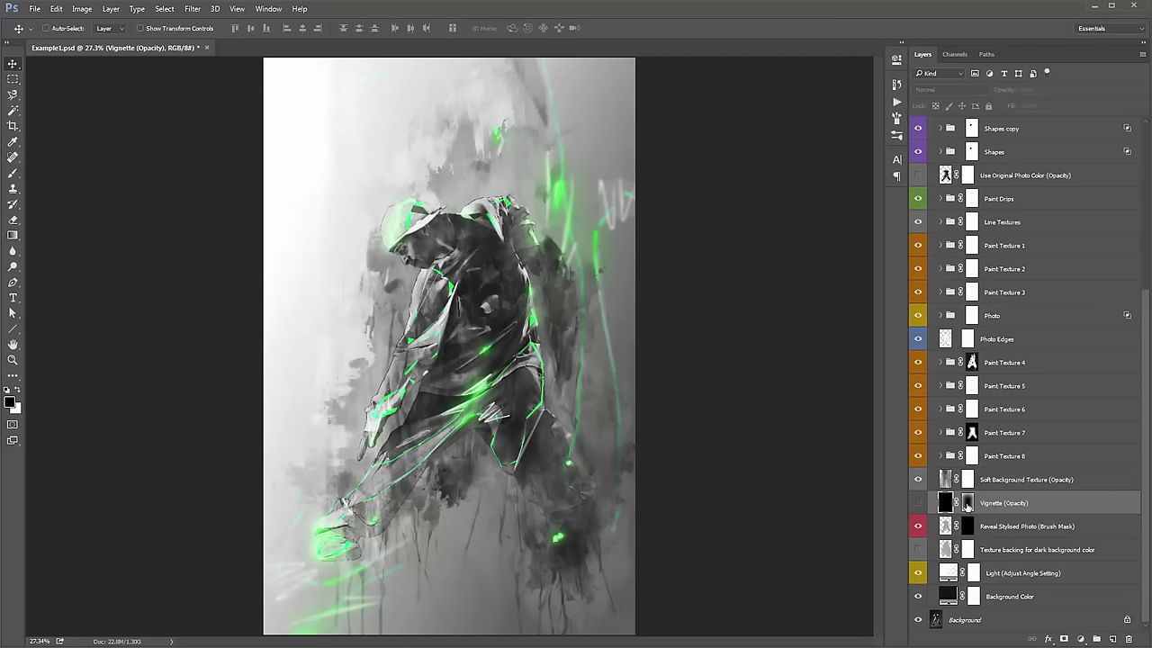
{"action": "left_click", "coordinate": [918, 502]}
{"action": "left_click", "coordinate": [918, 502]}
{"action": "left_click", "coordinate": [918, 502]}
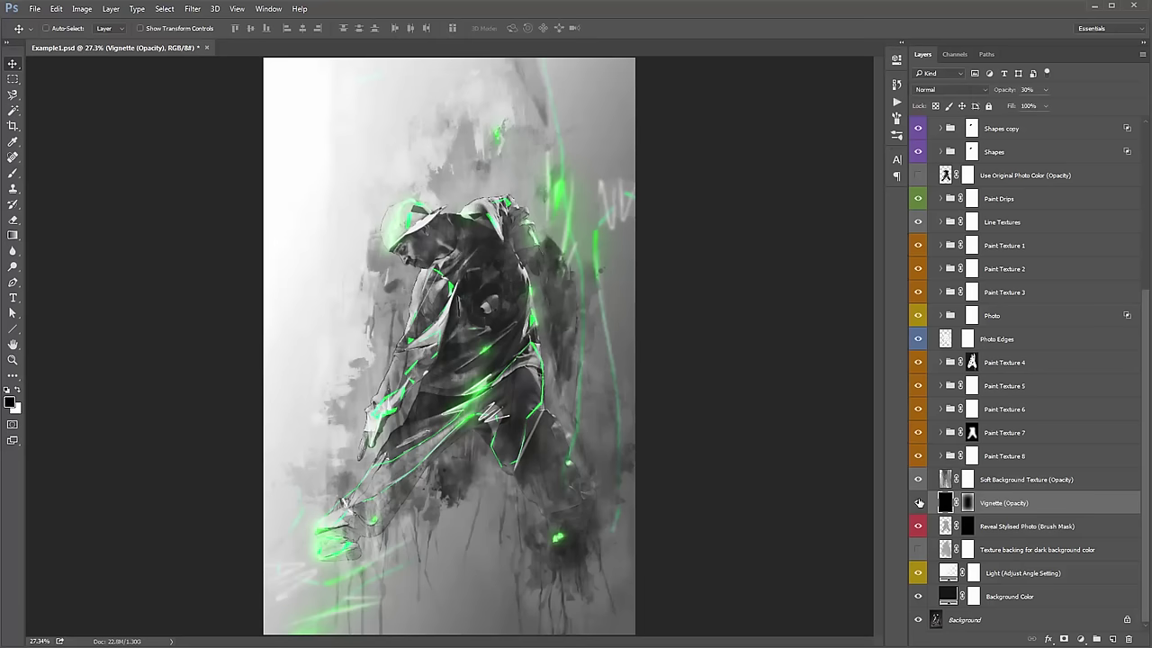
{"action": "left_click", "coordinate": [918, 503]}
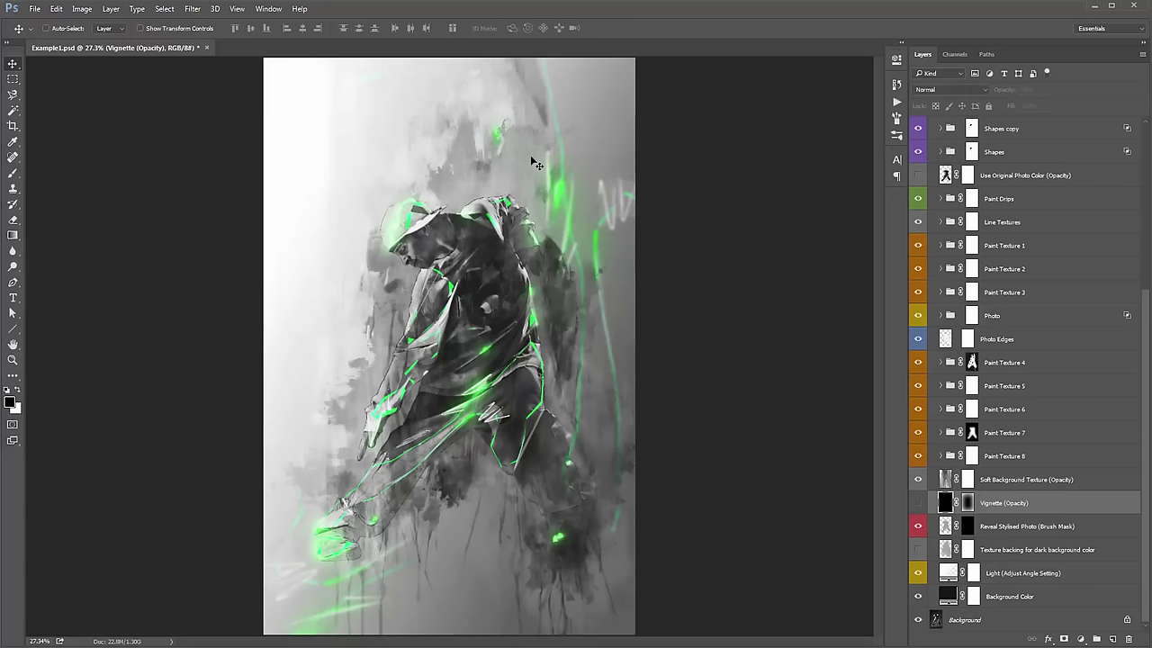
{"action": "left_click", "coordinate": [920, 503]}
Go through the Light, Soft Background Texture, Vignette, Reveal Normal Photo and Reveal Stylised Photo (Brush Mask) layers.
{"action": "left_click", "coordinate": [1017, 571]}
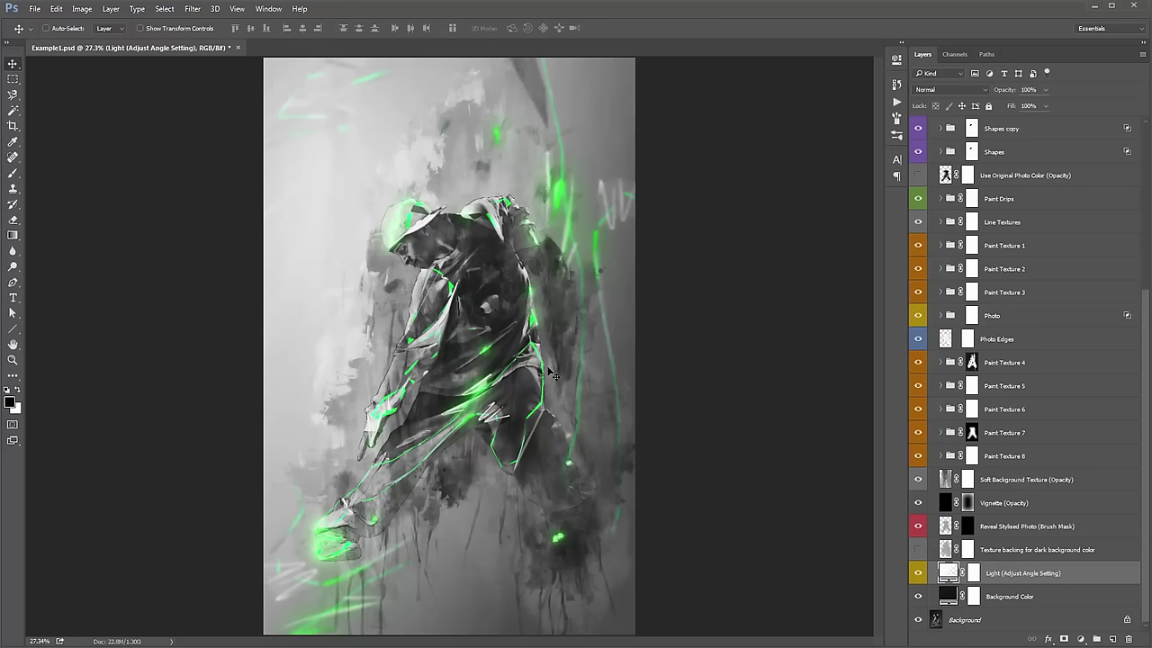
{"action": "left_click", "coordinate": [1040, 480]}
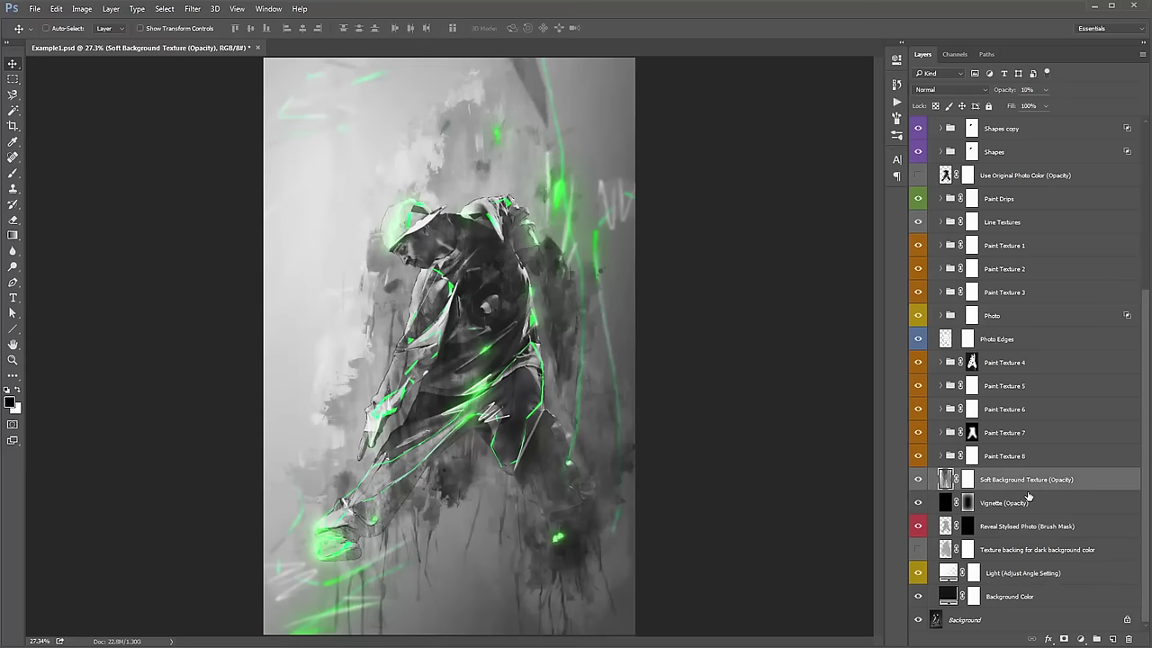
{"action": "left_click", "coordinate": [1029, 498]}
{"action": "left_click", "coordinate": [1026, 527]}
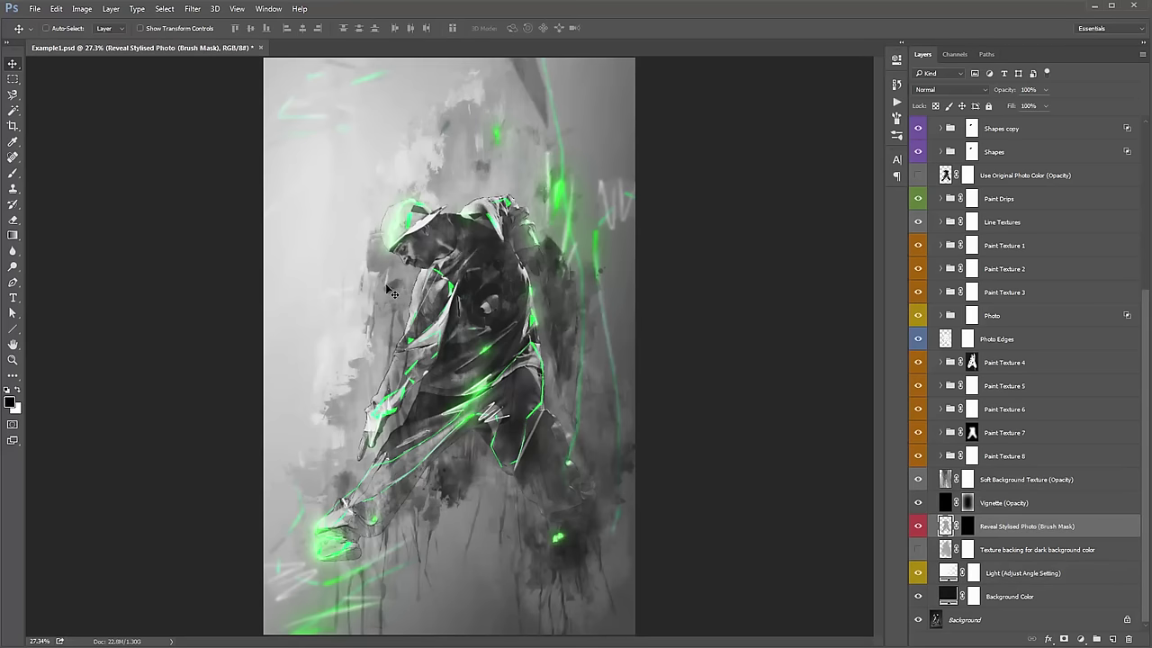
{"action": "key", "text": "z"}
{"action": "left_click", "coordinate": [415, 282]}
{"action": "key", "text": "v"}
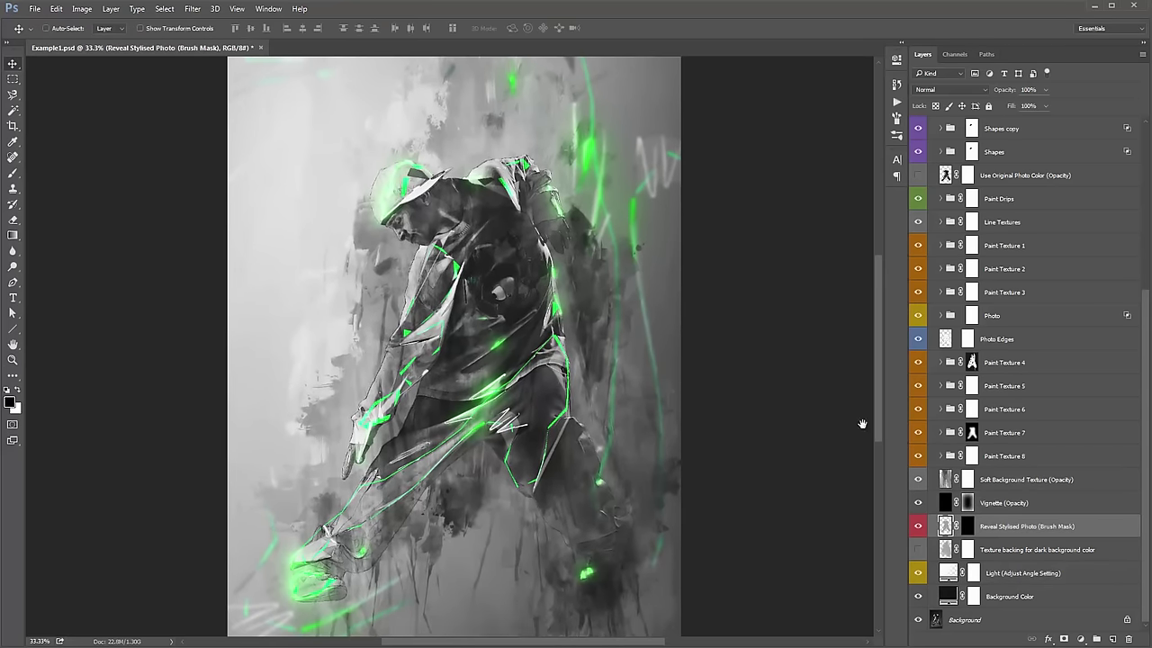
{"action": "scroll", "coordinate": [1012, 299], "scroll_direction": "up", "scroll_amount": 3}
{"action": "scroll", "coordinate": [1012, 299], "scroll_direction": "up", "scroll_amount": 3}
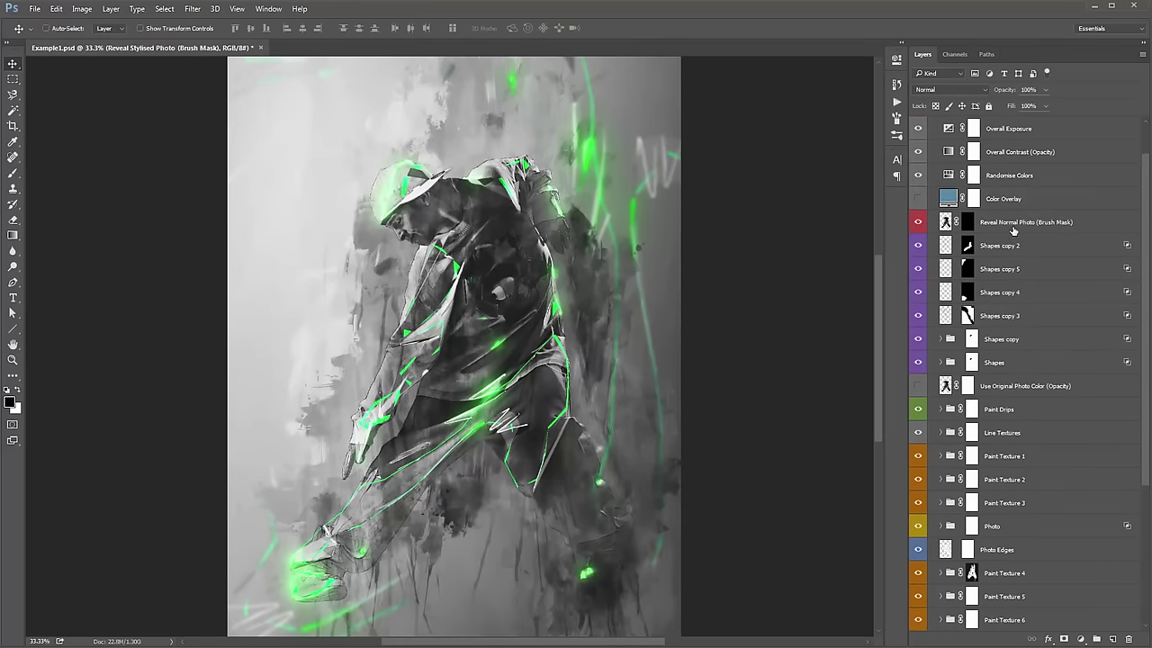
{"action": "left_click", "coordinate": [991, 227]}
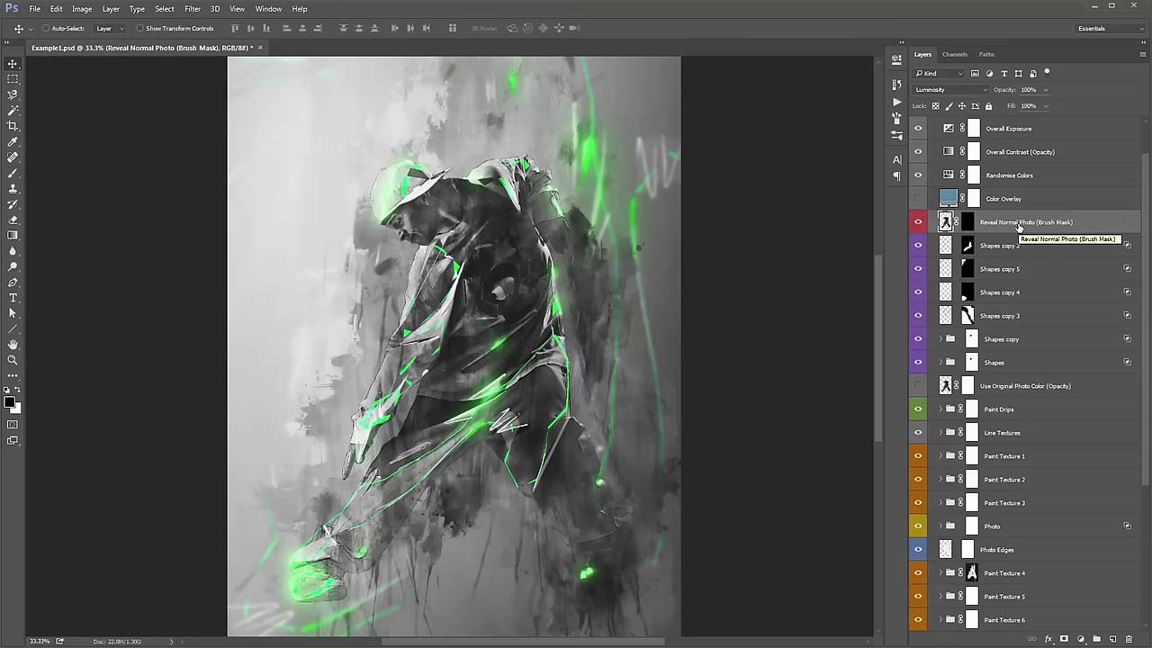
{"action": "scroll", "coordinate": [1020, 227], "scroll_direction": "down", "scroll_amount": 5}
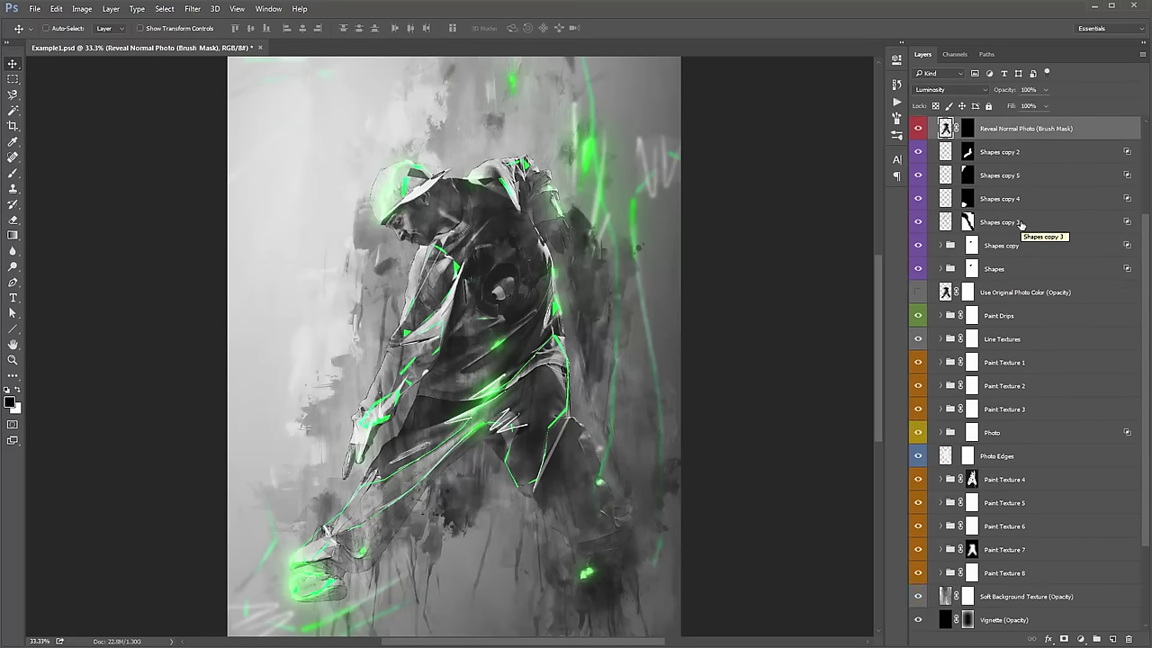
{"action": "left_click", "coordinate": [1015, 553]}
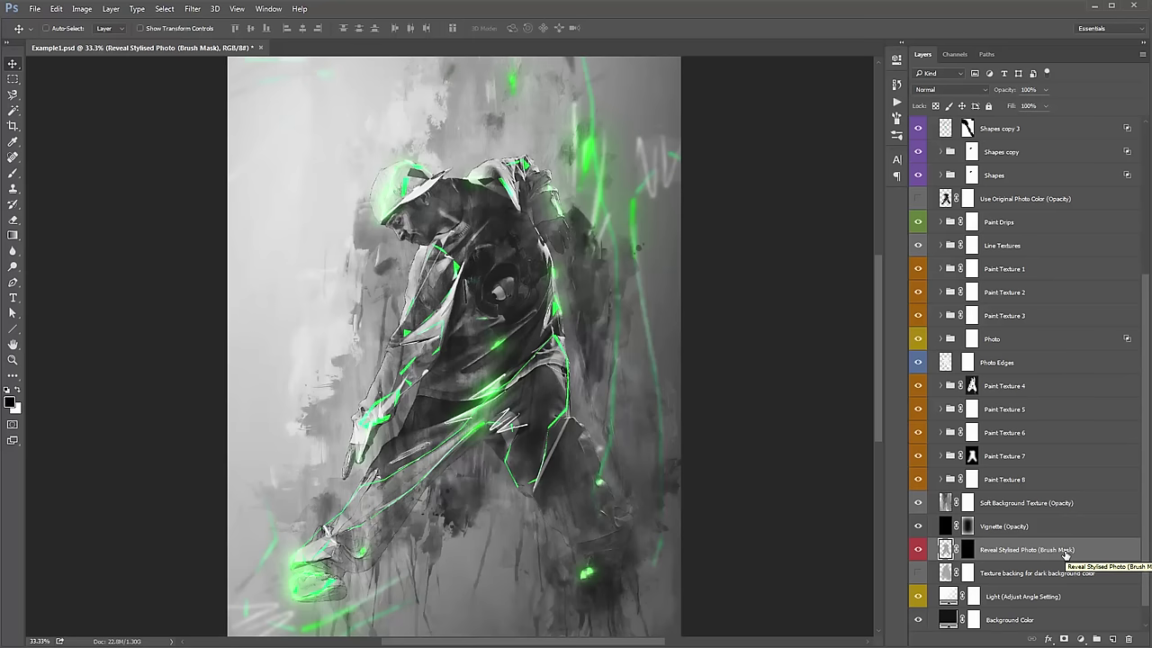
Hide and show the Paint Texture 8 group to compare its effect on the figure, and leave it hidden.
{"action": "left_click", "coordinate": [1020, 478]}
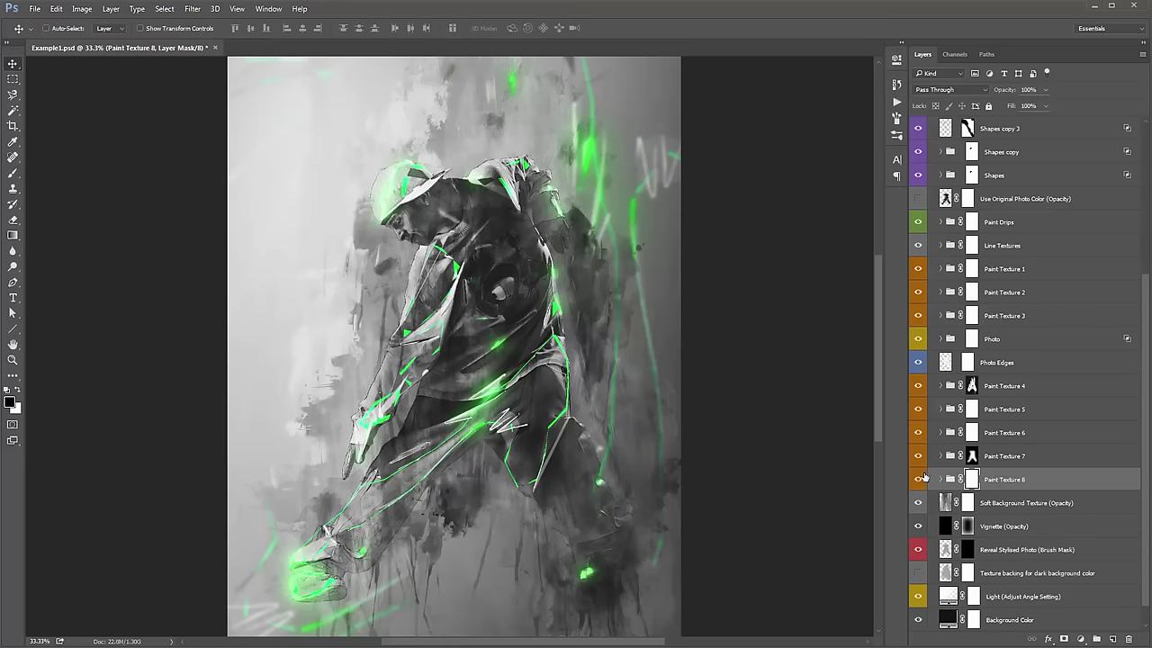
{"action": "left_click", "coordinate": [918, 480]}
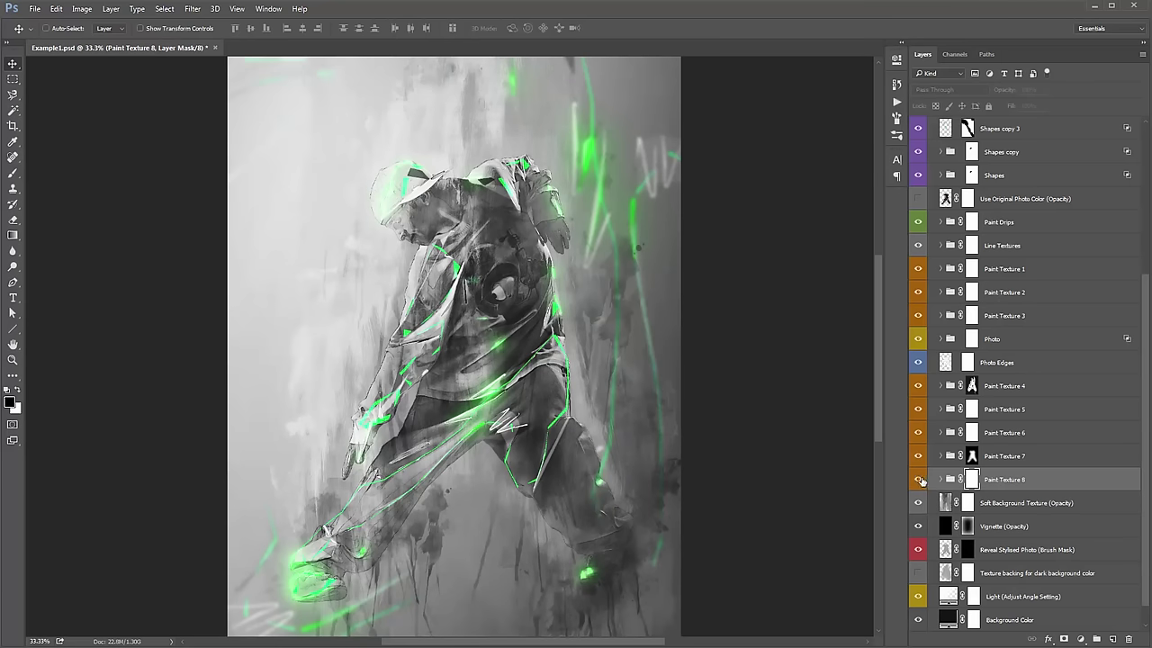
{"action": "left_click", "coordinate": [918, 479]}
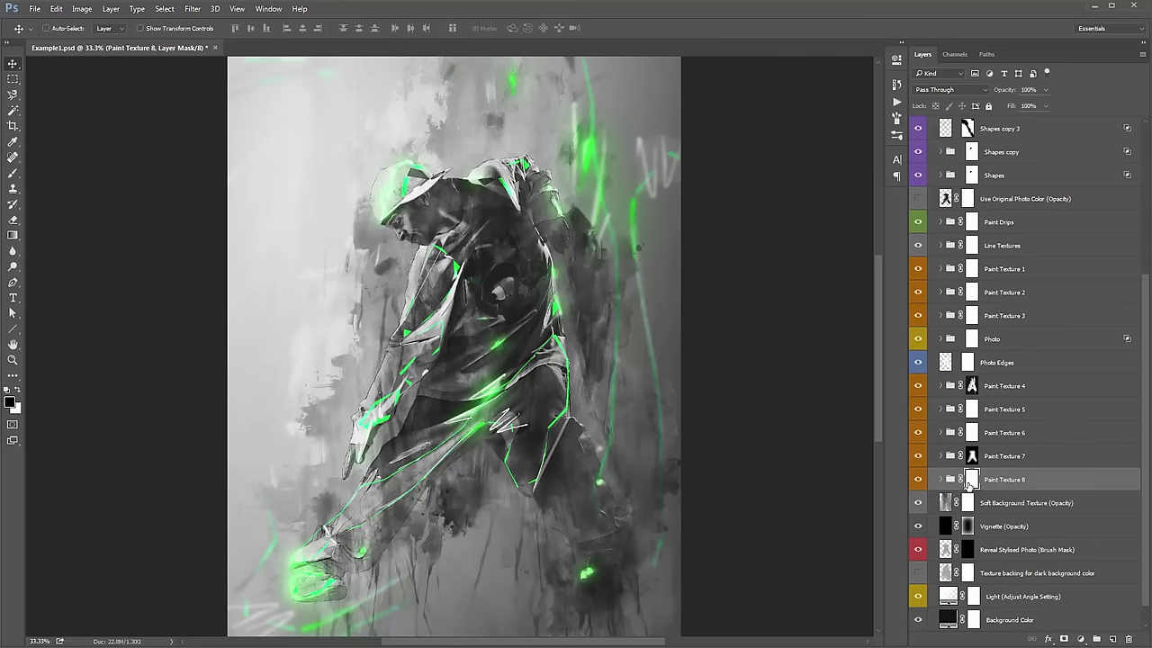
{"action": "left_click", "coordinate": [918, 480]}
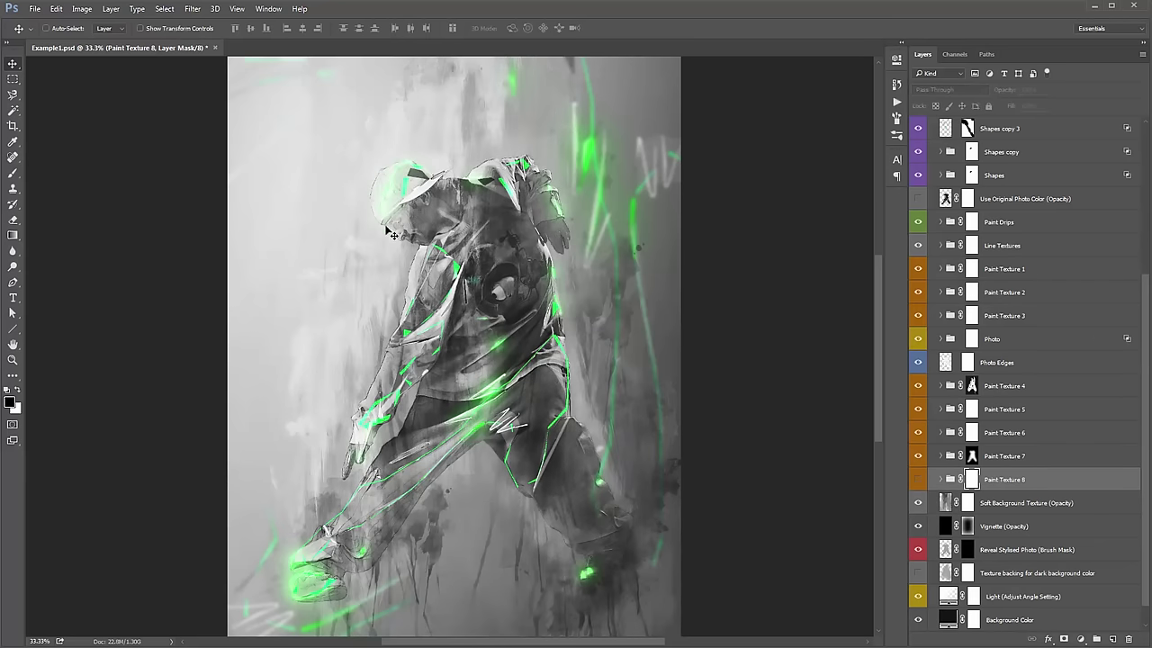
Paint with a 200-pixel white brush on the Reveal Stylised Photo (Brush Mask) layer mask over the figure's face, and enlarge the brush to 400 pixels.
{"action": "left_click", "coordinate": [1002, 550]}
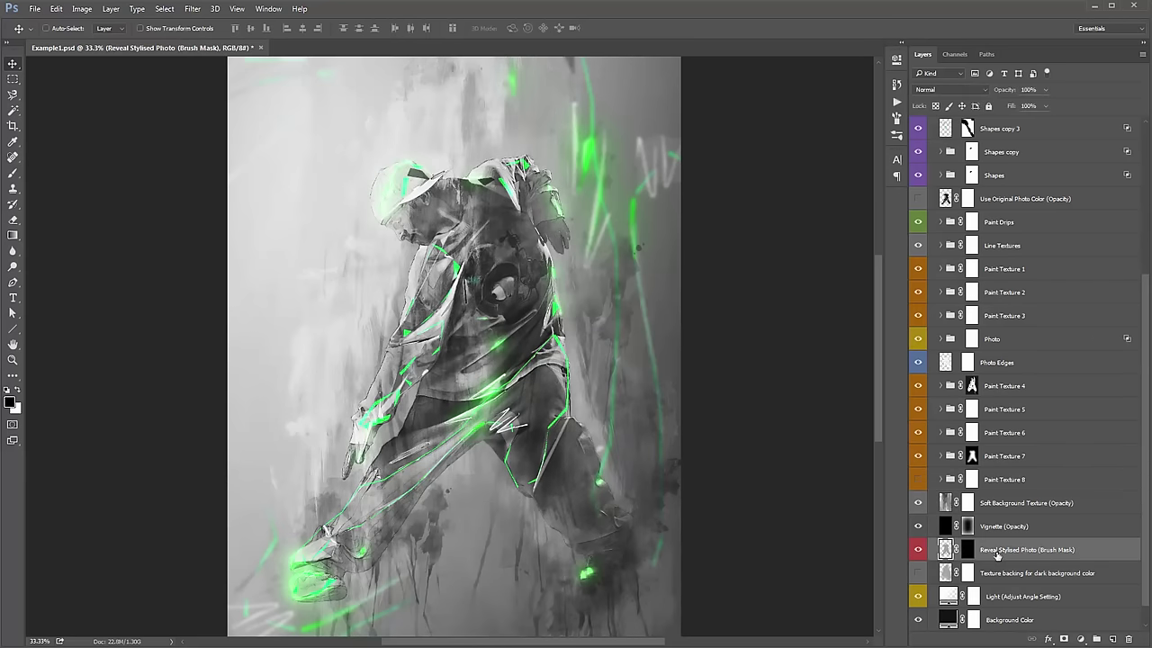
{"action": "left_click", "coordinate": [967, 550]}
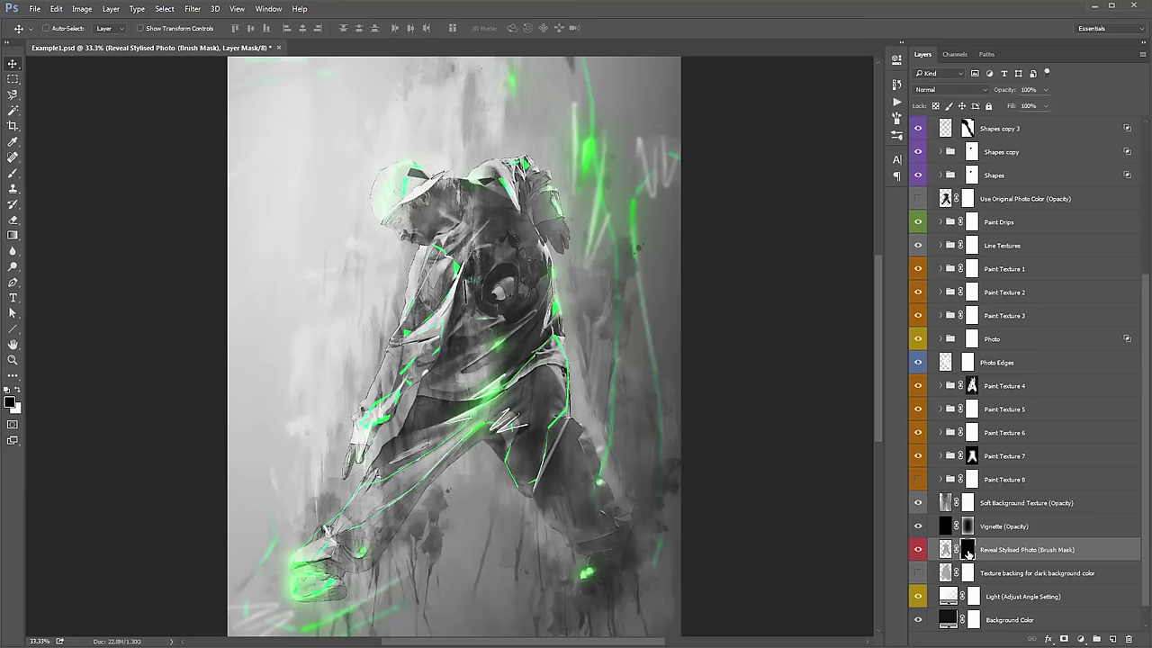
{"action": "left_click", "coordinate": [18, 390]}
{"action": "key", "text": "b"}
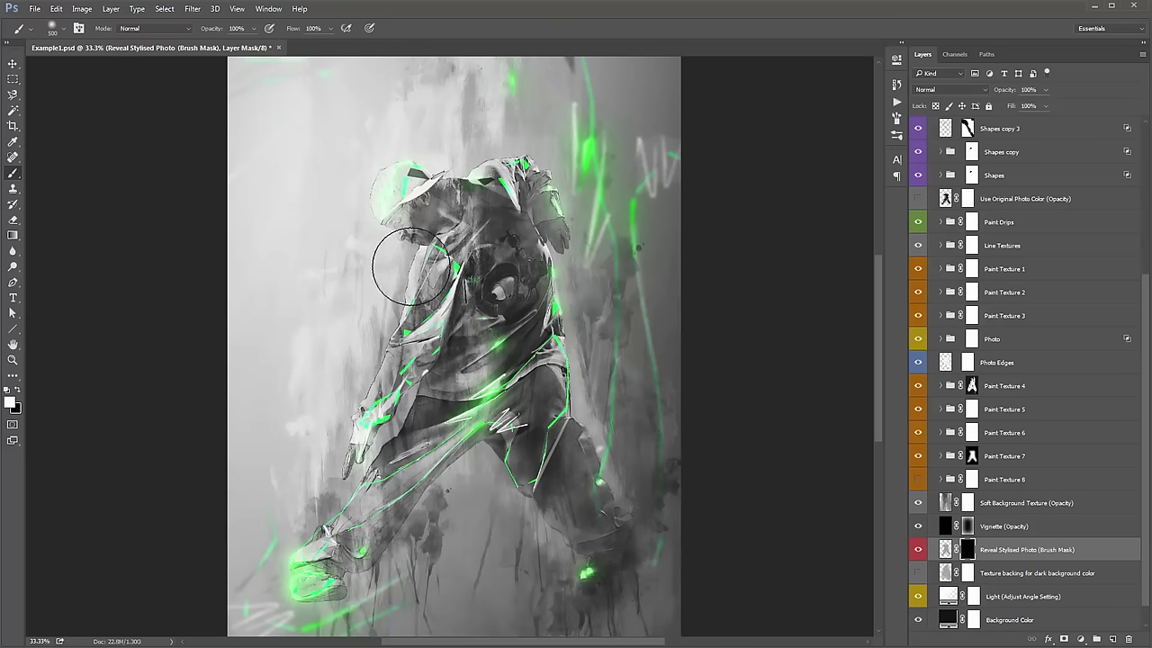
{"action": "key", "text": "bracketleft"}
{"action": "key", "text": "bracketleft"}
{"action": "mouse_move", "coordinate": [401, 236]}
{"action": "left_mouse_down"}
{"action": "mouse_move", "coordinate": [437, 207]}
{"action": "mouse_move", "coordinate": [491, 211]}
{"action": "left_mouse_up"}
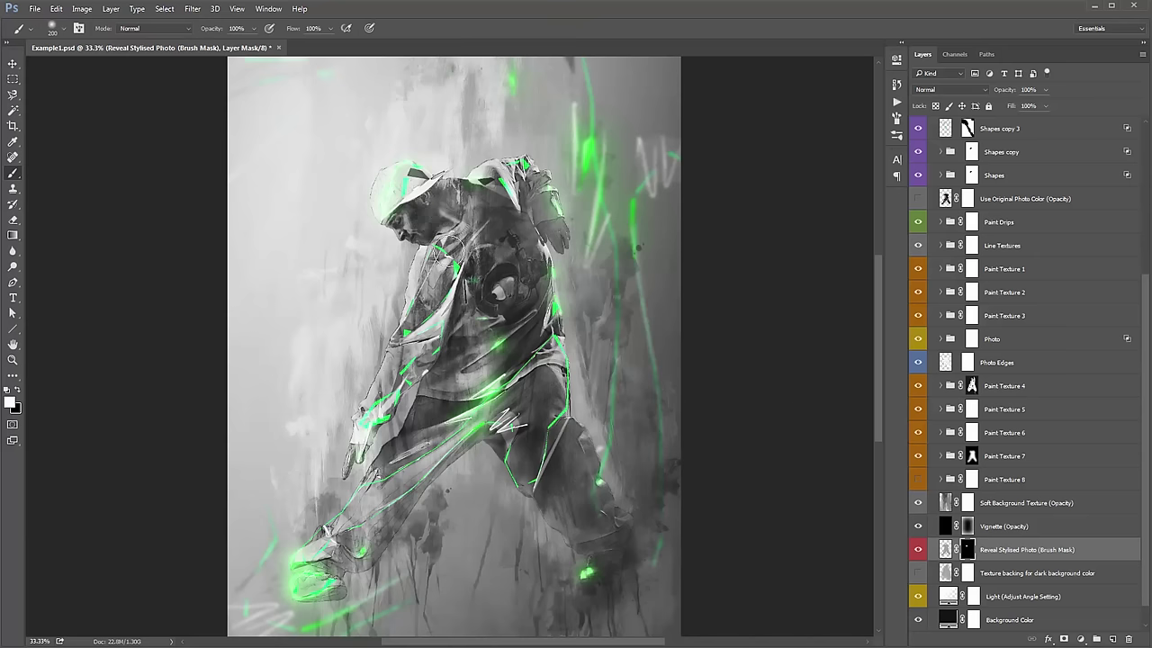
{"action": "key", "text": "bracketright"}
{"action": "key", "text": "bracketright"}
{"action": "key", "text": "bracketright"}
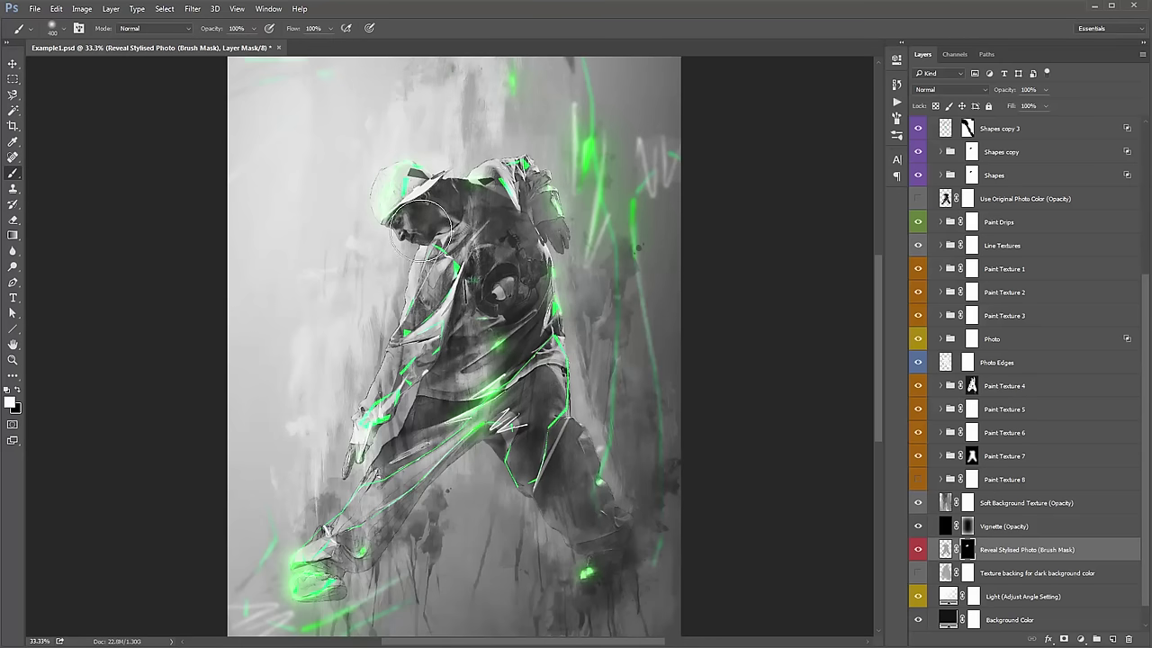
Hide the Reveal Stylised Photo (Brush Mask) layer and show the Paint Texture 8 group.
{"action": "key", "text": "v"}
{"action": "left_click", "coordinate": [918, 549]}
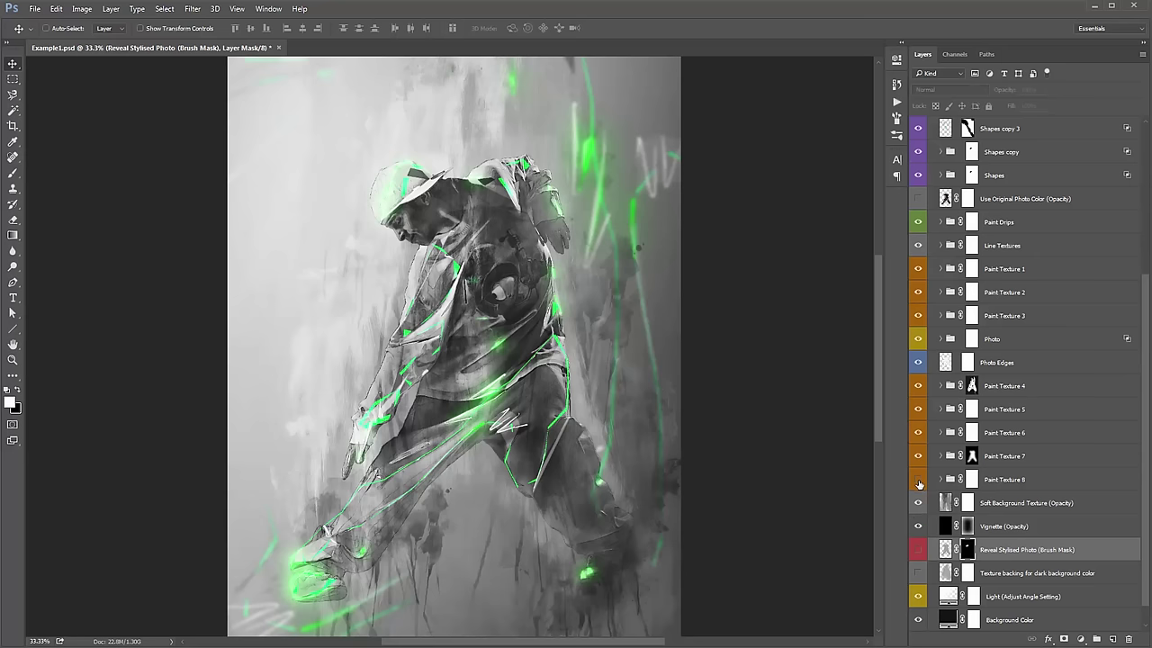
{"action": "left_click", "coordinate": [918, 481]}
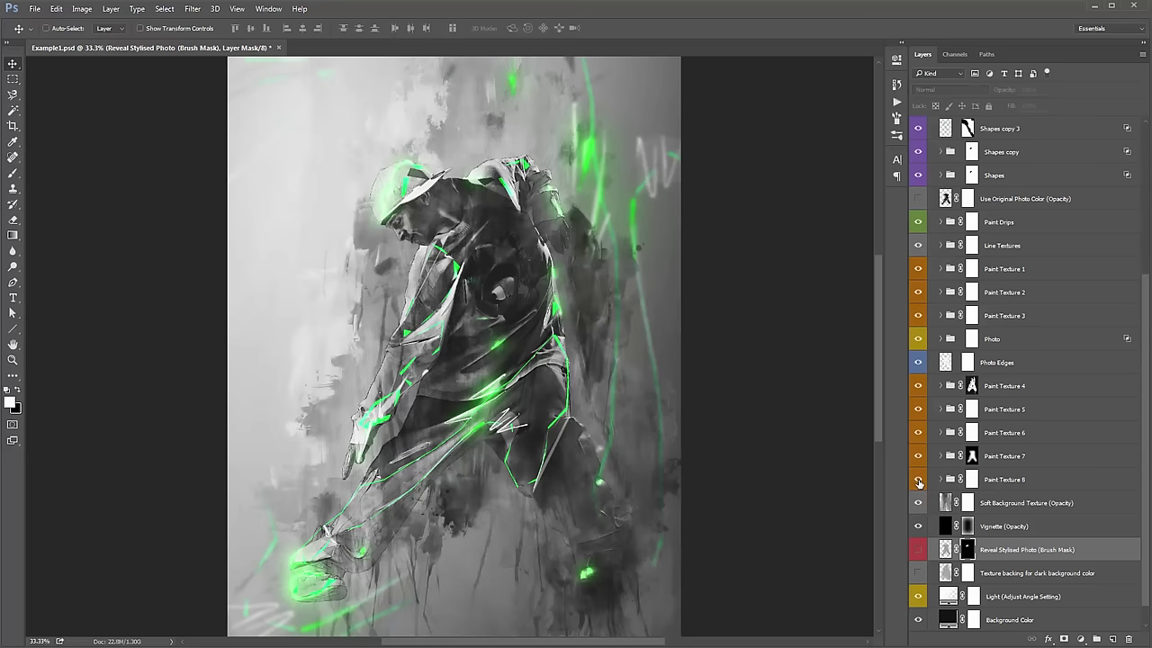
Expand the Paint Texture 8 group and set its PT8_Color fill to white.
{"action": "left_click", "coordinate": [940, 479]}
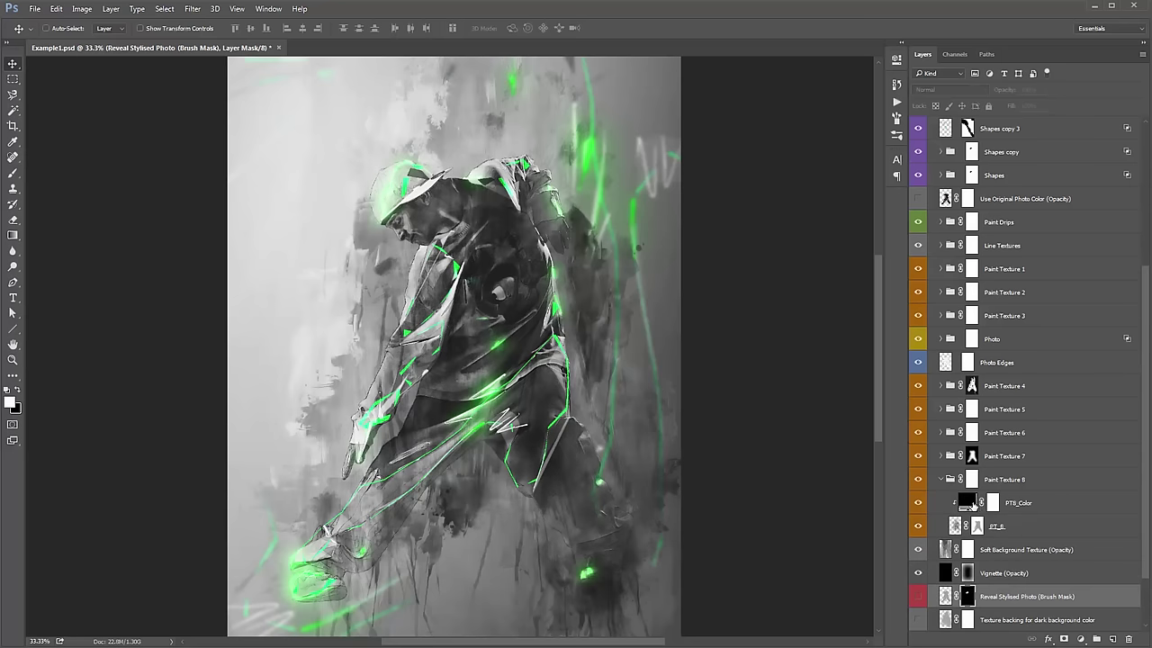
{"action": "double_click", "coordinate": [966, 502]}
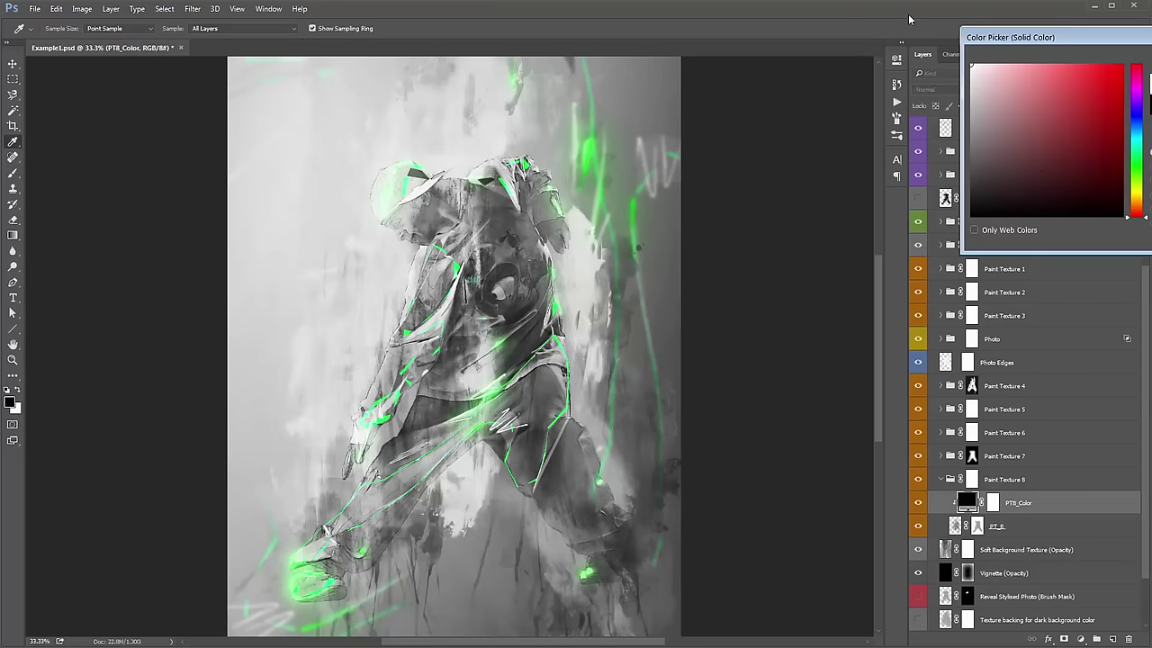
{"action": "key", "text": "Return"}
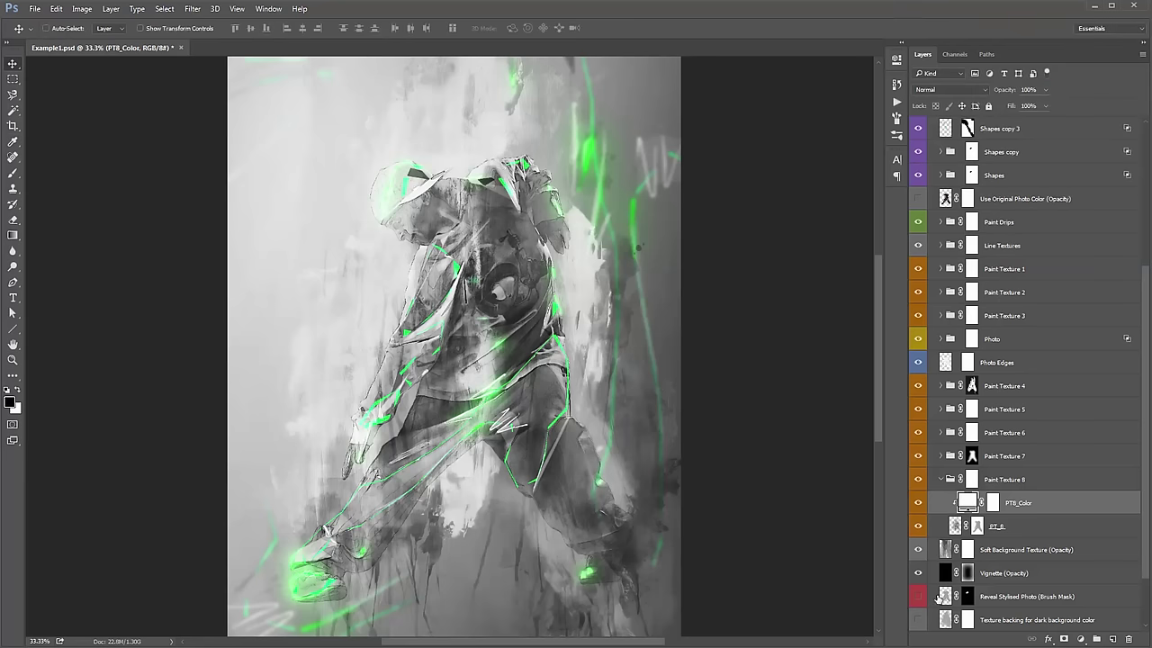
Show the Reveal Stylised Photo (Brush Mask) layer and select its layer mask.
{"action": "scroll", "coordinate": [979, 524], "scroll_direction": "down", "scroll_amount": 1}
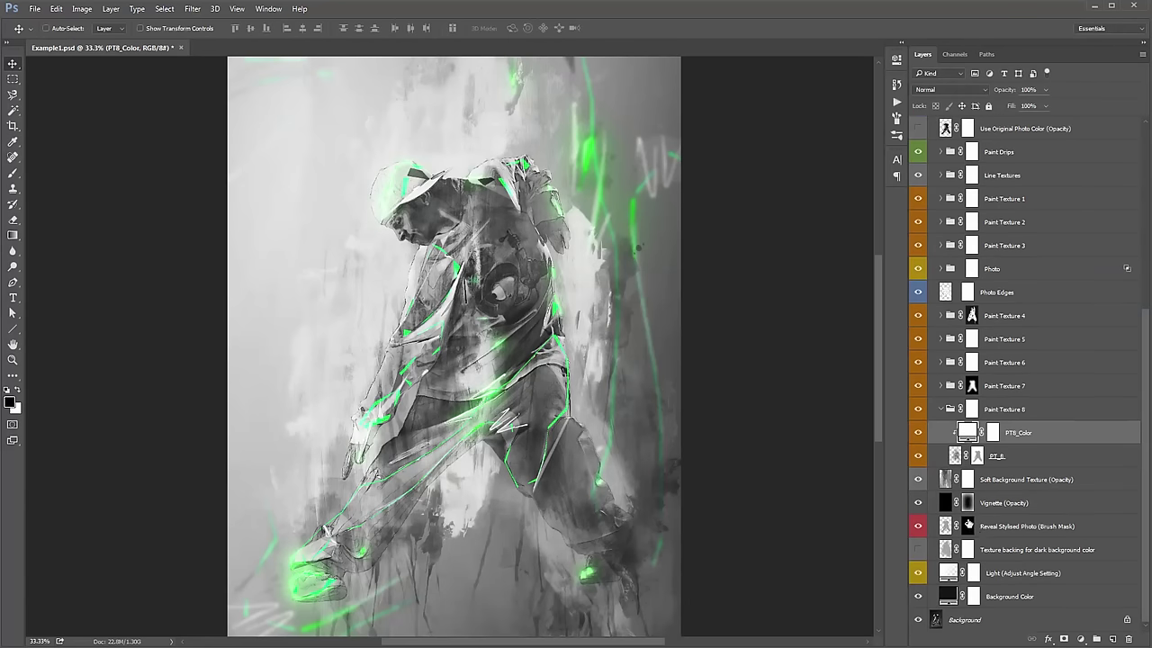
{"action": "left_click", "coordinate": [969, 529]}
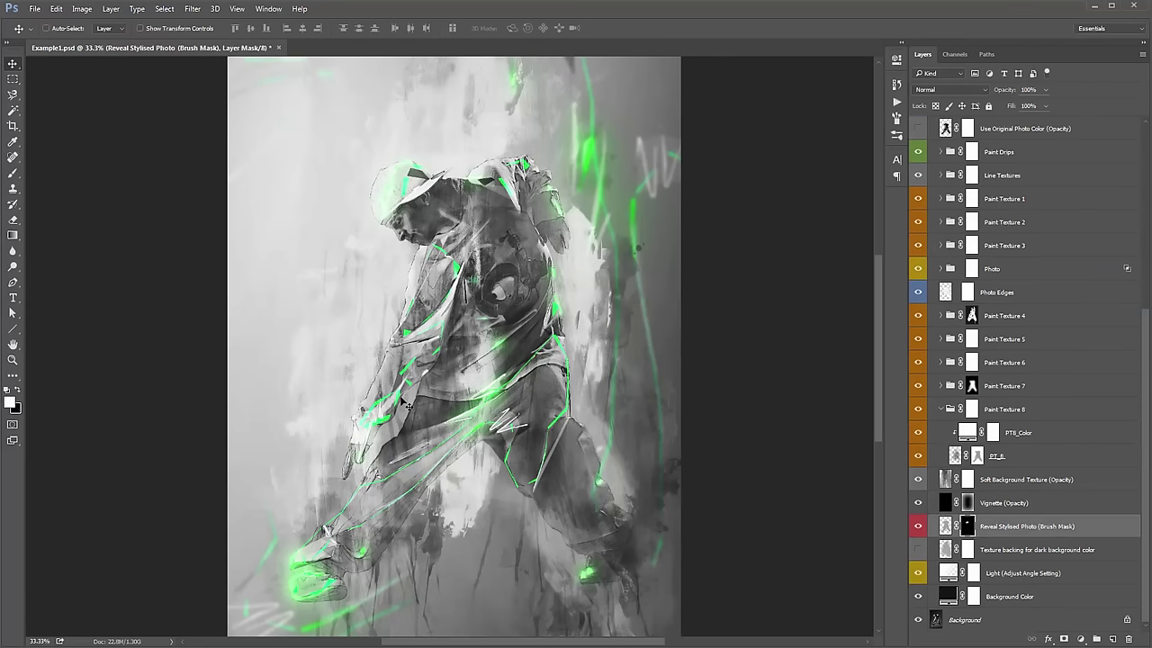
{"action": "key", "text": "b"}
{"action": "key", "text": "v"}
{"action": "left_click", "coordinate": [971, 530]}
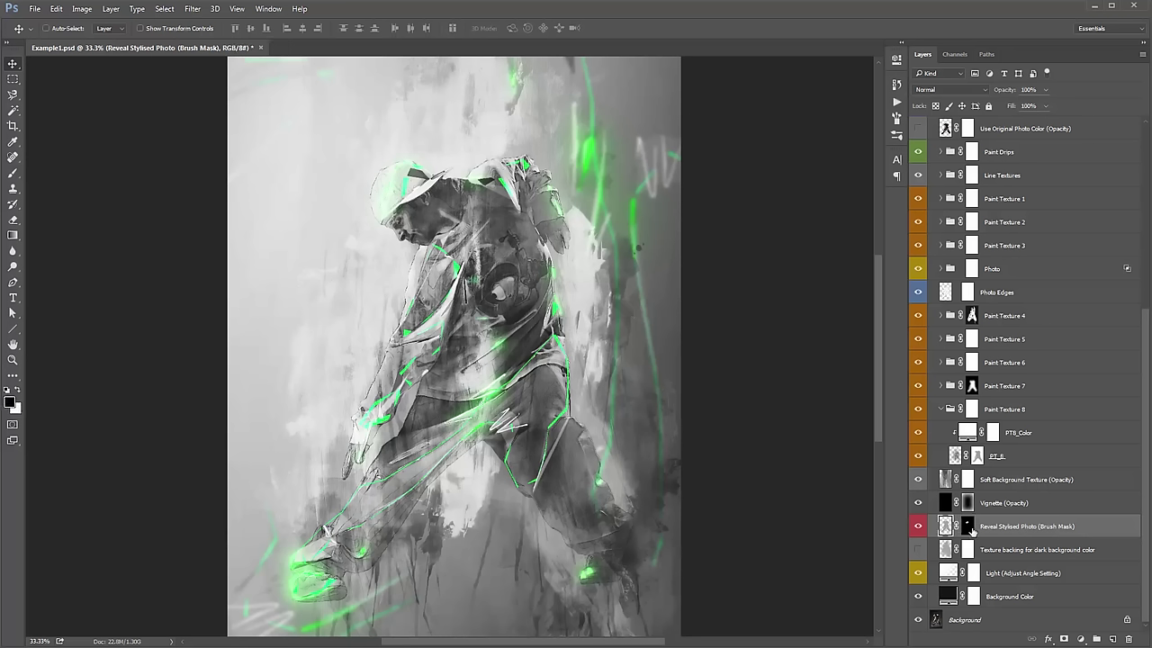
{"action": "left_click", "coordinate": [968, 527]}
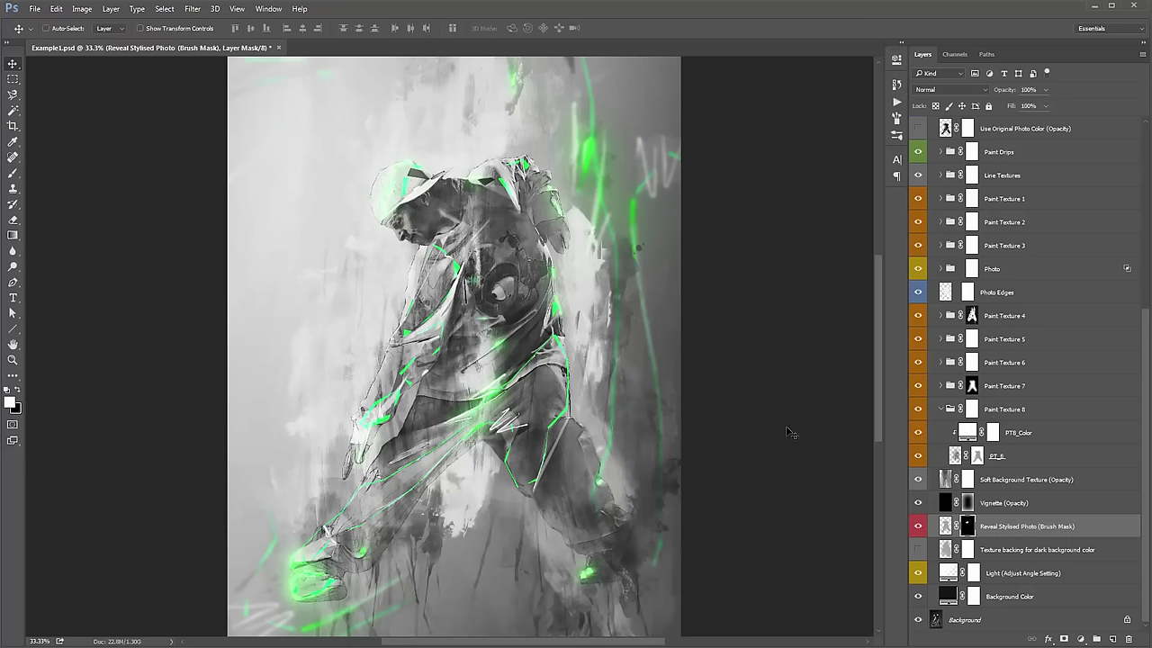
{"action": "left_click_drag", "start_coordinate": [1004, 93], "coordinate": [994, 96]}
Set the PT8_Color fill in the Paint Texture 8 group to black.
{"action": "left_click", "coordinate": [967, 432]}
{"action": "double_click", "coordinate": [966, 432]}
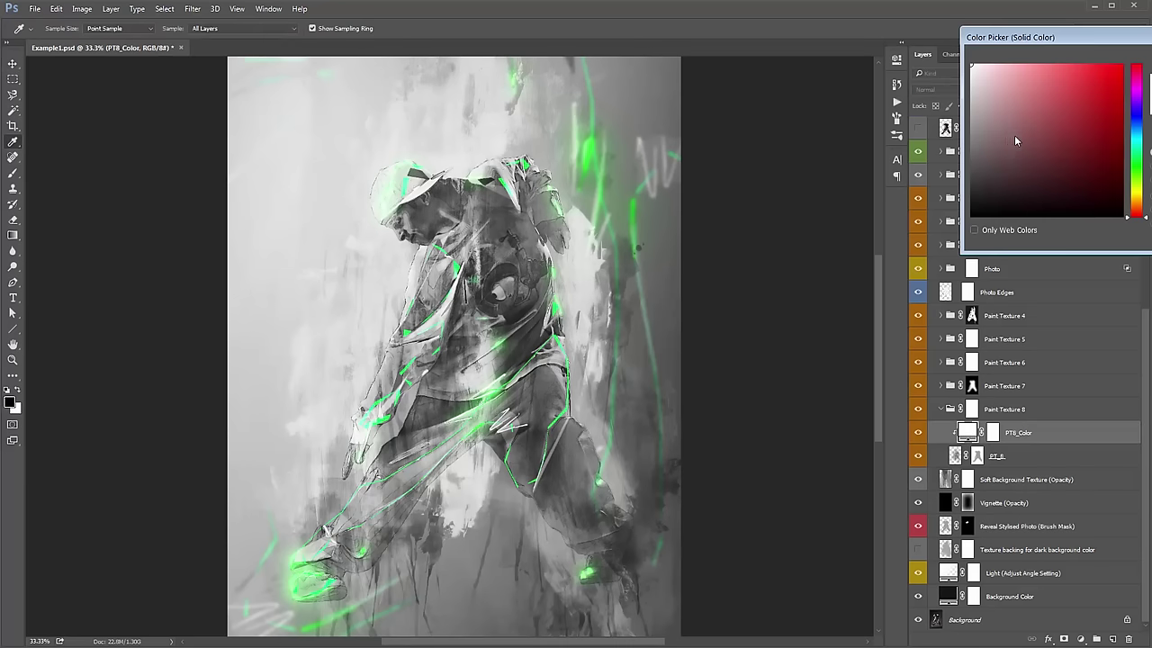
{"action": "mouse_move", "coordinate": [979, 208]}
{"action": "left_mouse_down"}
{"action": "mouse_move", "coordinate": [1007, 204]}
{"action": "mouse_move", "coordinate": [972, 216]}
{"action": "left_mouse_up"}
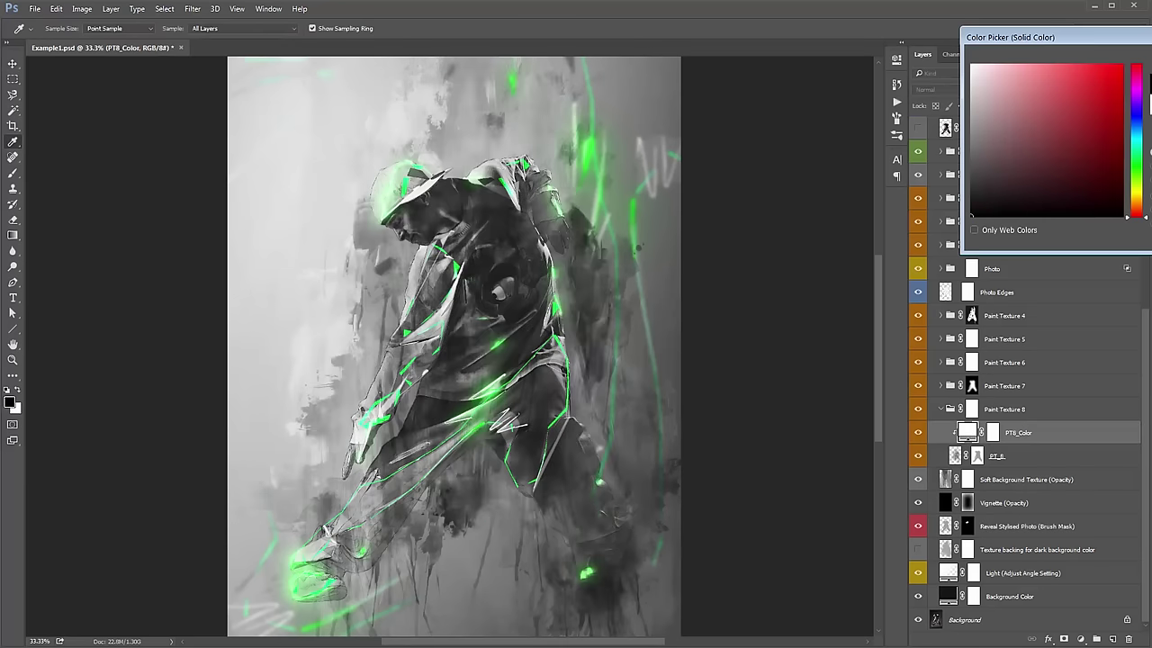
{"action": "key", "text": "Return"}
Select the PT_8 layer mask, view the mask on its own, and return to the normal image view.
{"action": "left_click", "coordinate": [1020, 455]}
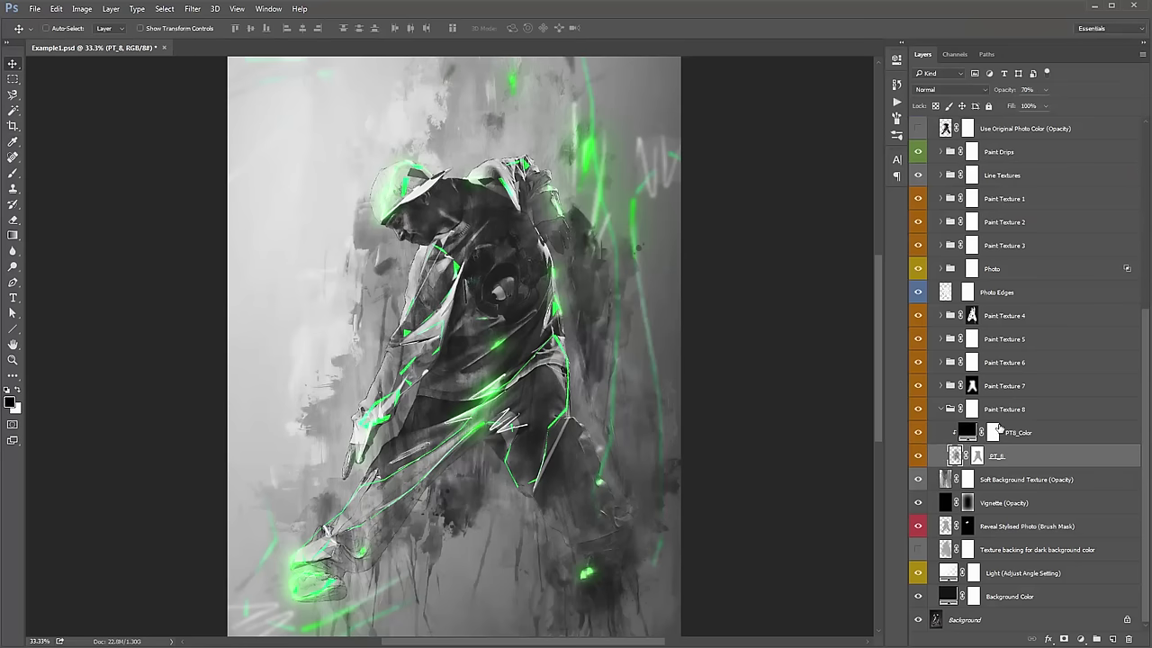
{"action": "left_click", "coordinate": [1052, 412]}
{"action": "left_click", "coordinate": [1044, 434]}
{"action": "left_click", "coordinate": [1021, 458]}
{"action": "left_click", "coordinate": [978, 456]}
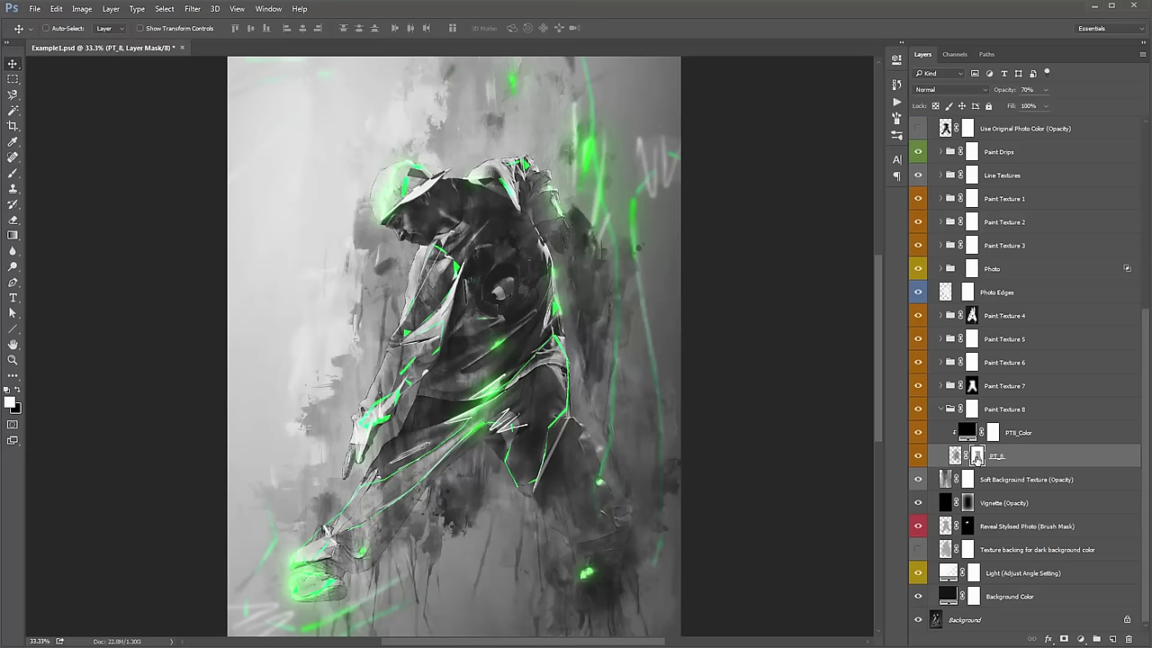
{"action": "left_click", "coordinate": [977, 457], "text": "alt"}
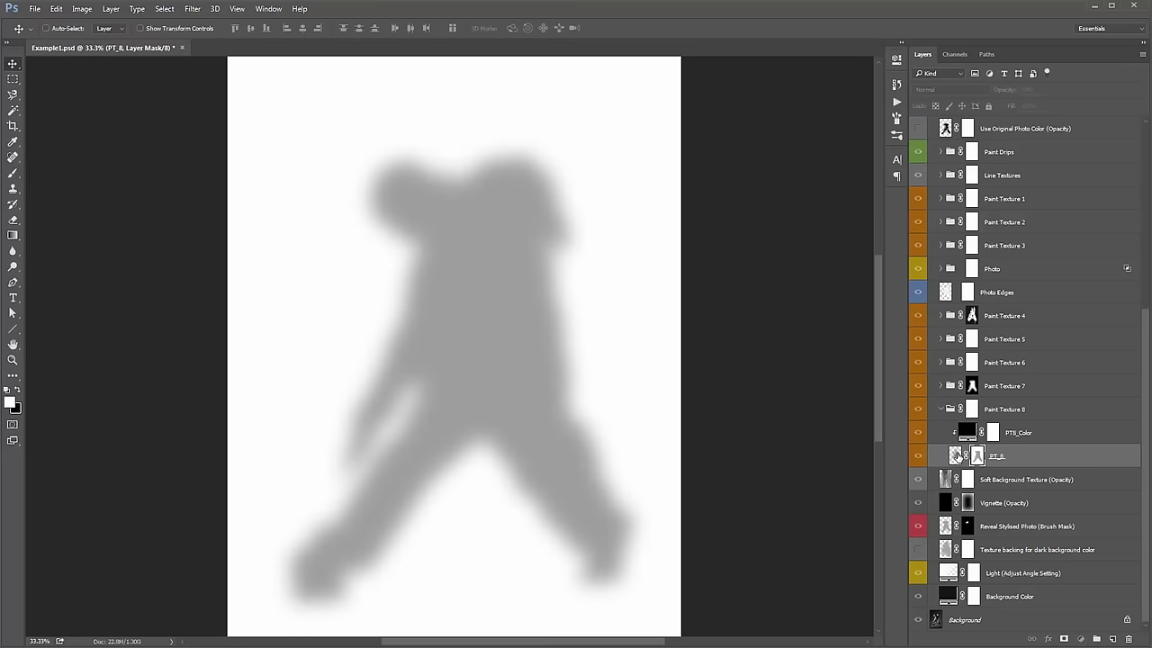
{"action": "left_click", "coordinate": [956, 457]}
{"action": "left_click", "coordinate": [980, 458], "text": "alt"}
{"action": "left_click", "coordinate": [978, 456], "text": "alt"}
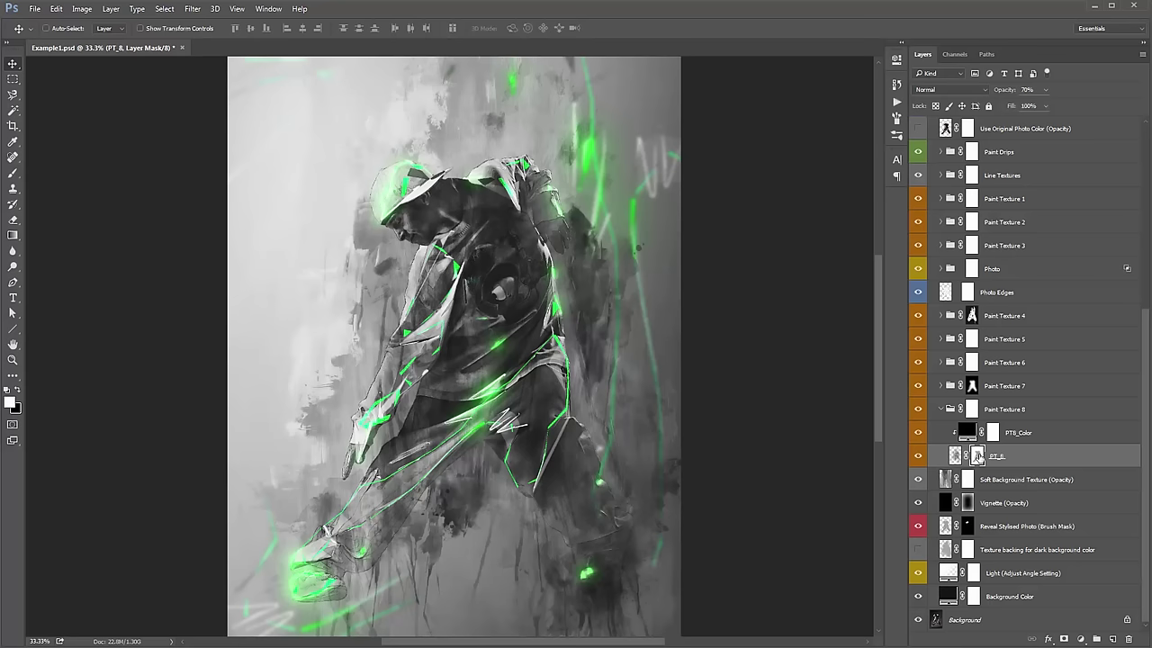
Test the PT_8 layer mask's density at 0% and 100%, and set it to 83%.
{"action": "double_click", "coordinate": [977, 456]}
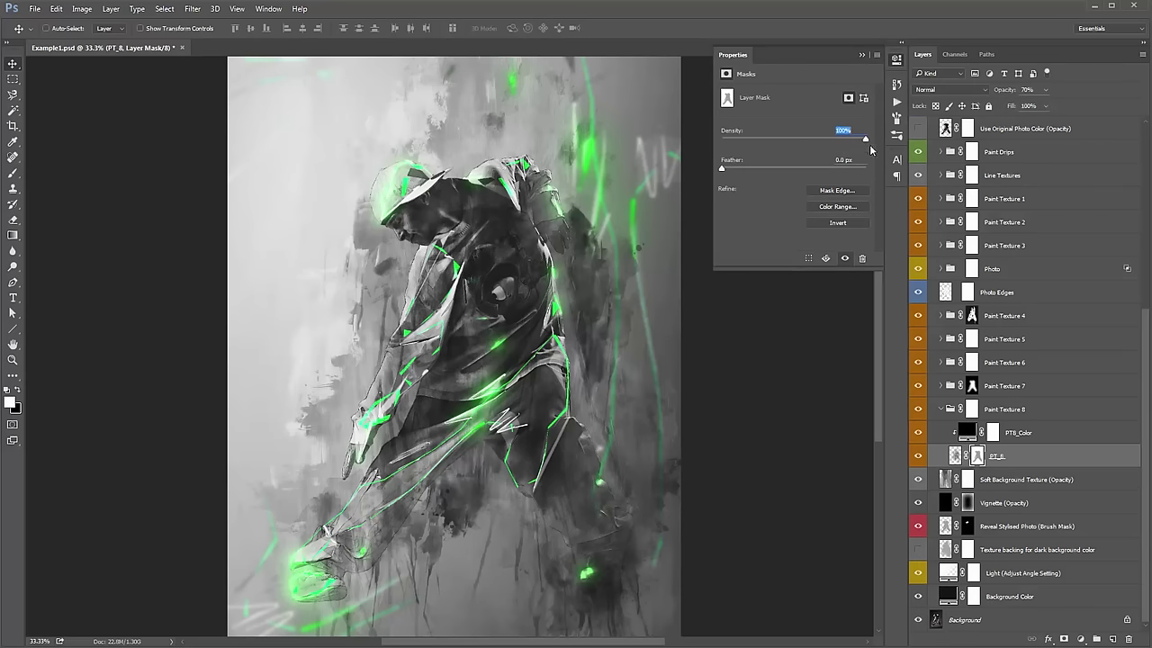
{"action": "left_click_drag", "start_coordinate": [865, 138], "coordinate": [684, 130]}
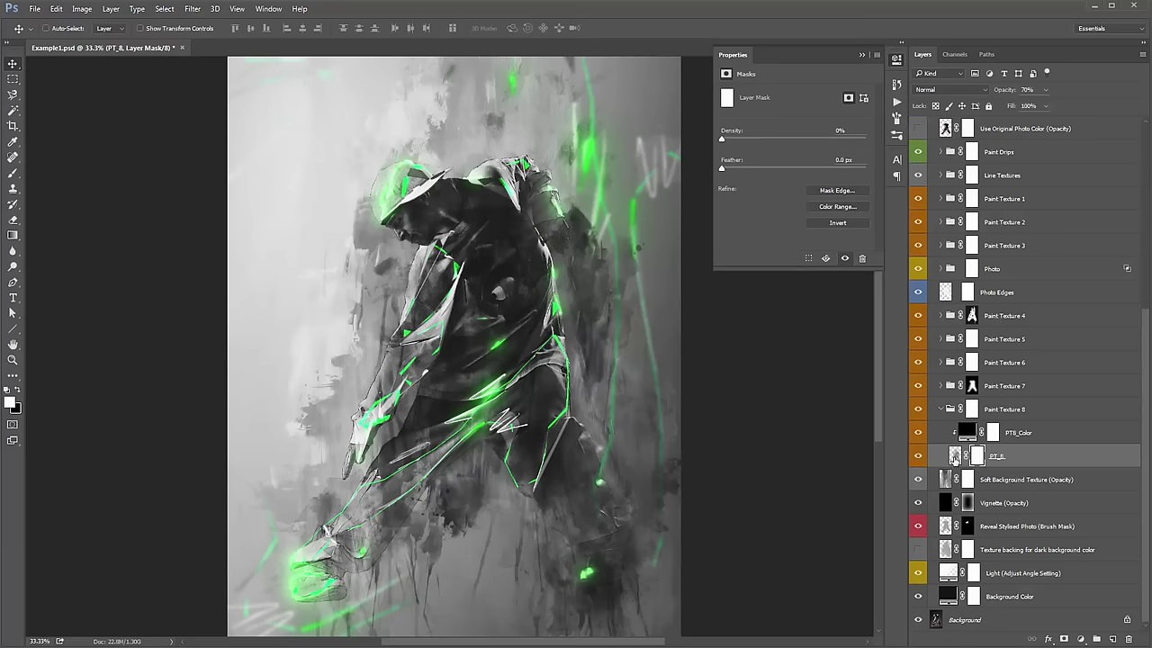
{"action": "left_click_drag", "start_coordinate": [724, 142], "coordinate": [873, 144]}
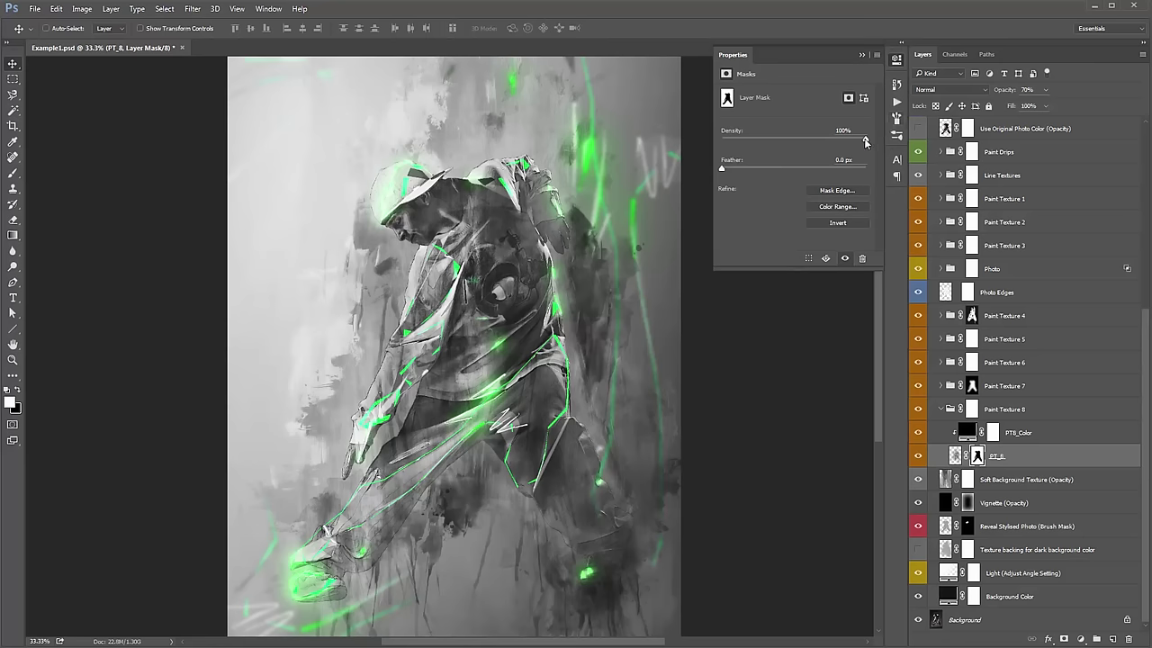
{"action": "left_click_drag", "start_coordinate": [866, 141], "coordinate": [842, 142]}
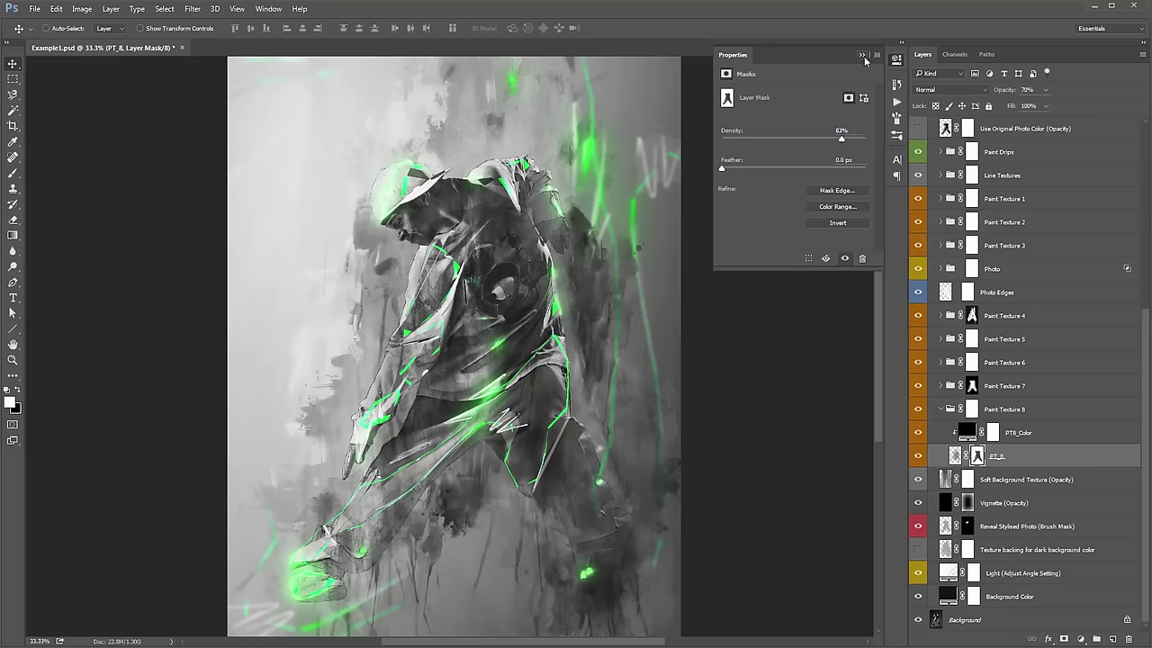
Close the mask properties and collapse the Paint Texture 8 group.
{"action": "left_click", "coordinate": [862, 55]}
{"action": "left_click", "coordinate": [940, 409]}
{"action": "left_click", "coordinate": [943, 385]}
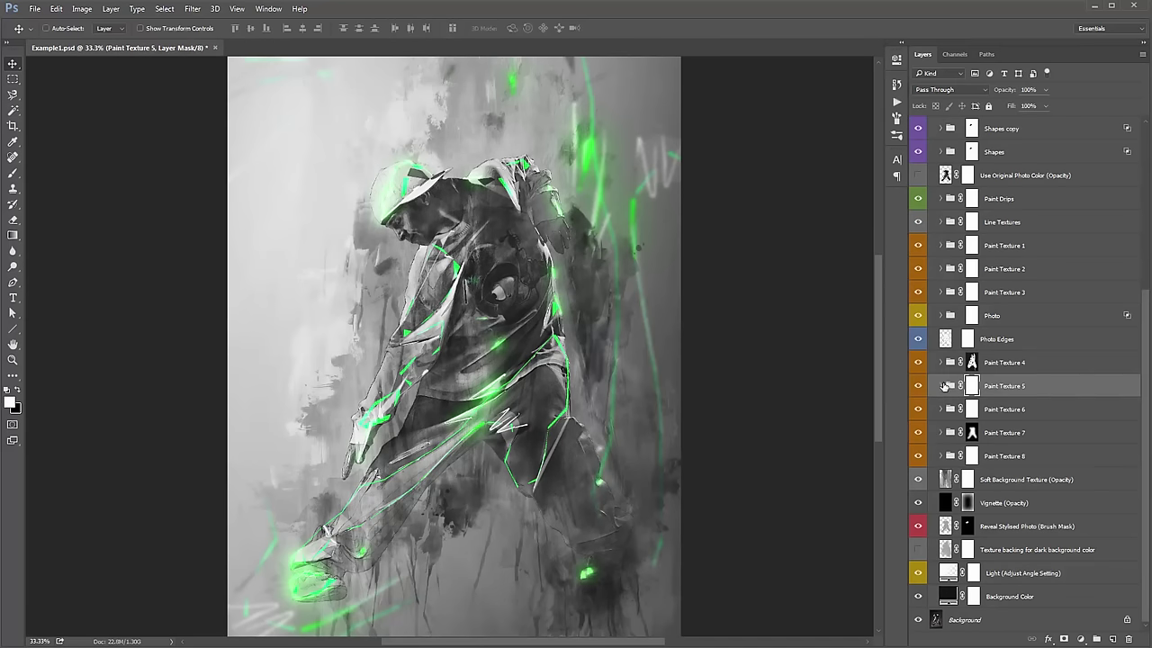
{"action": "left_click", "coordinate": [942, 386]}
{"action": "left_click", "coordinate": [942, 385]}
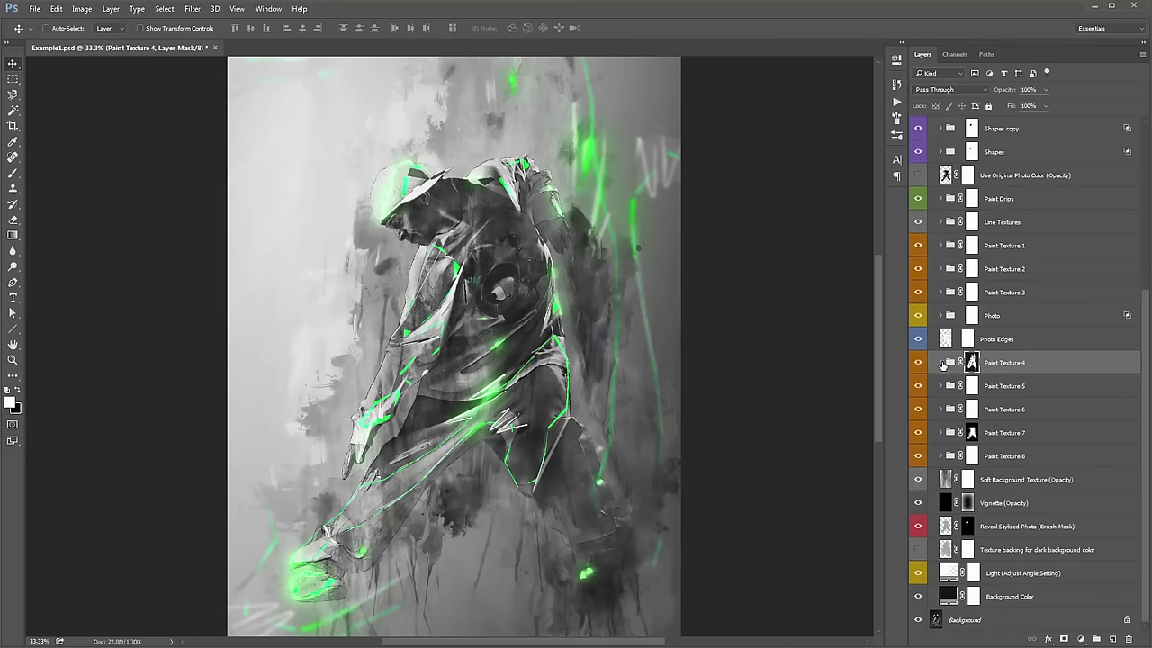
Expand the Paint Texture 4 group and examine the PT_4 layer mask on its own.
{"action": "left_click", "coordinate": [940, 361]}
{"action": "double_click", "coordinate": [975, 407]}
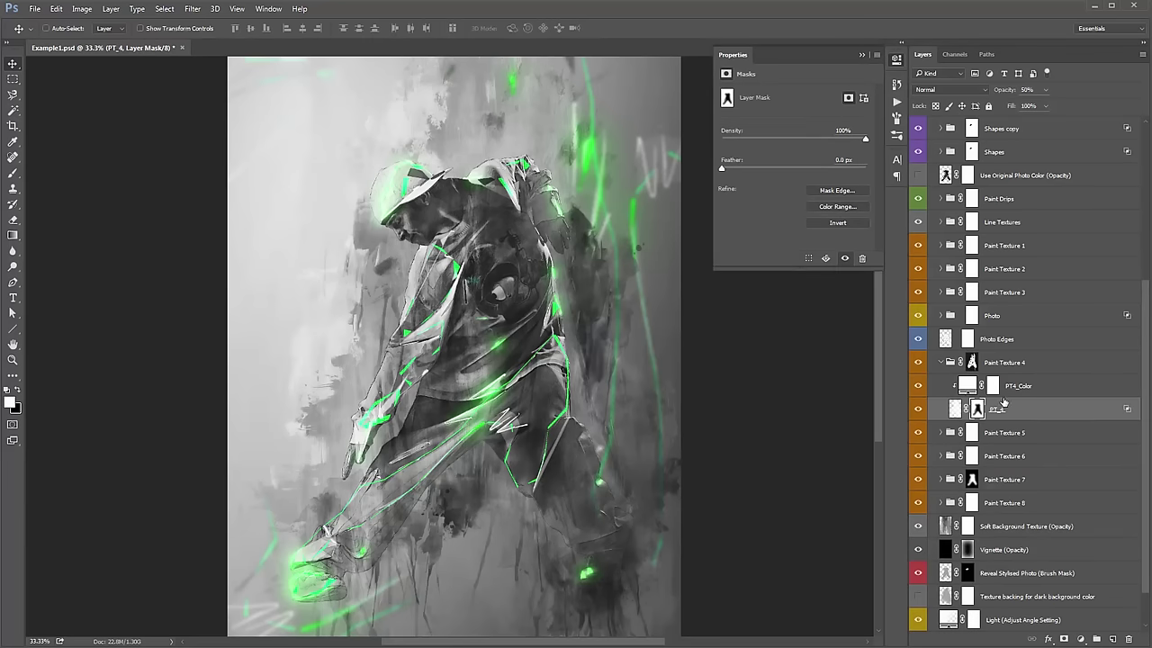
{"action": "left_click", "coordinate": [977, 410], "text": "alt"}
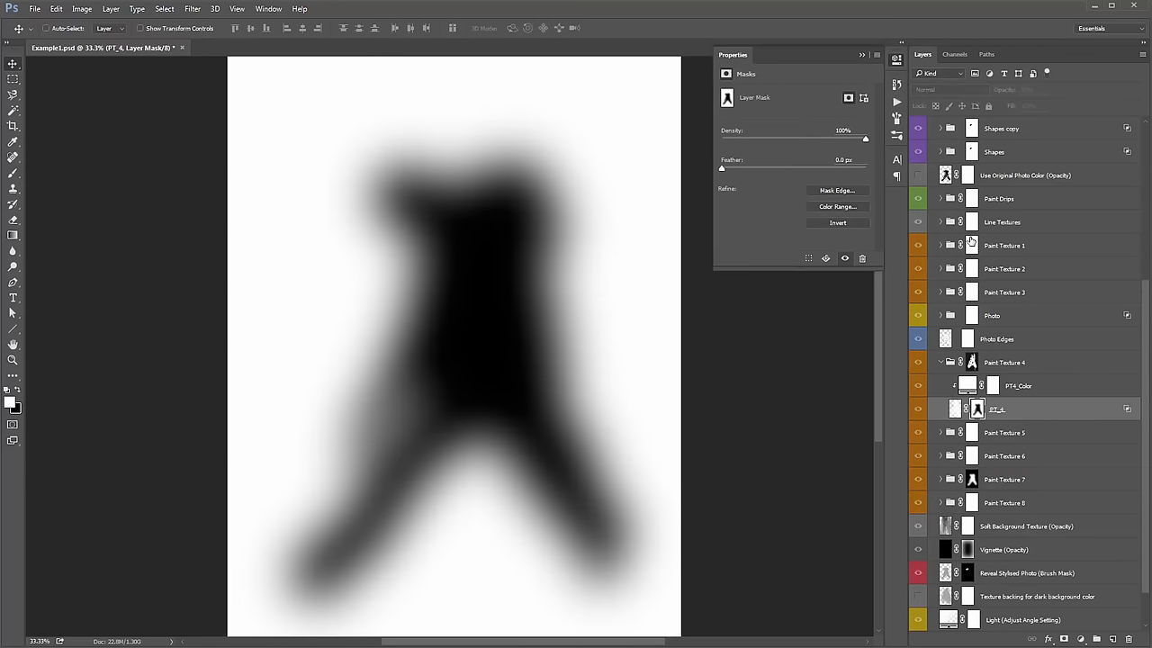
{"action": "left_click", "coordinate": [956, 413]}
Reduce the PT_4 layer mask's density to about 80%, and collapse the Paint Texture 4 group.
{"action": "left_click_drag", "start_coordinate": [866, 138], "coordinate": [798, 139]}
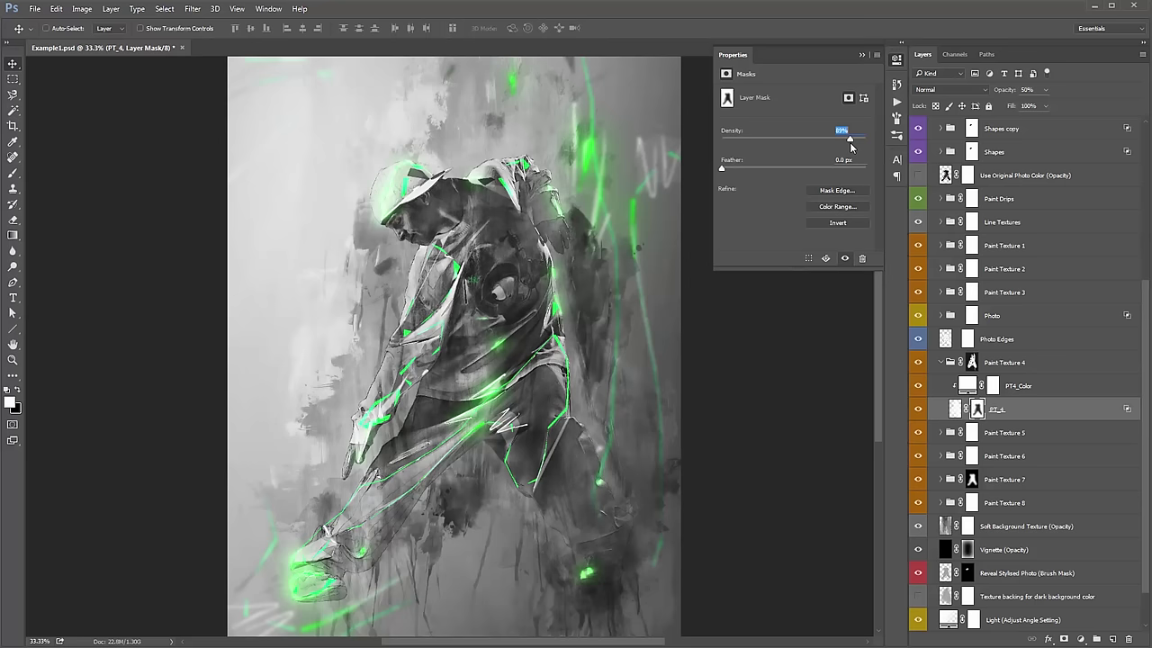
{"action": "left_click_drag", "start_coordinate": [852, 146], "coordinate": [831, 144]}
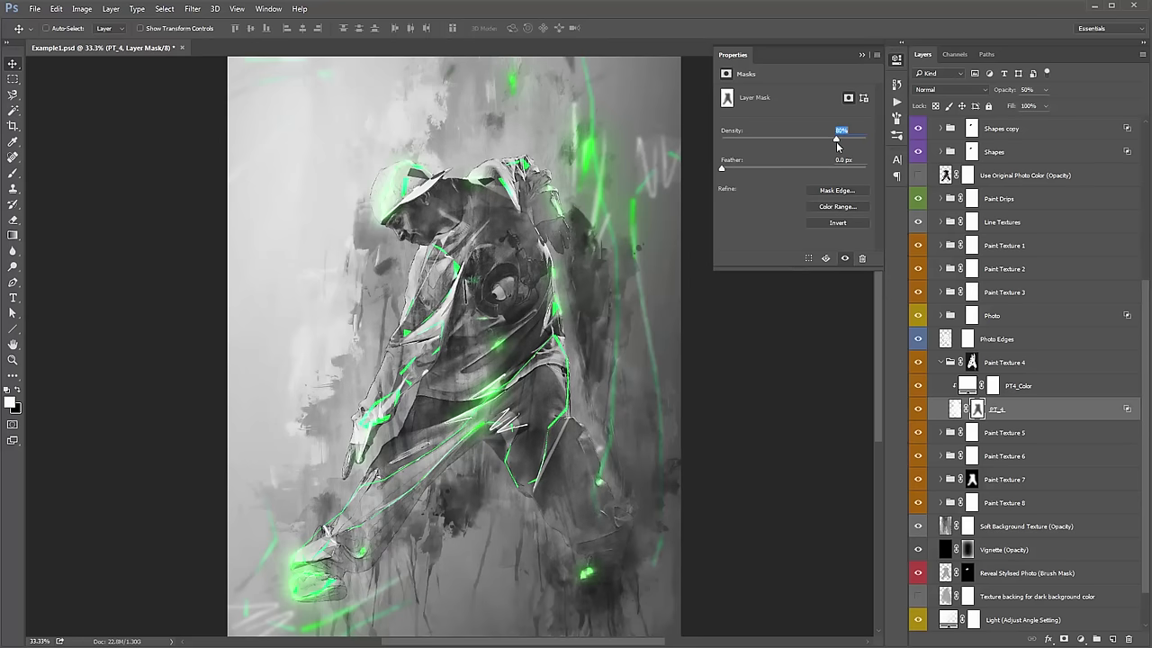
{"action": "left_click", "coordinate": [861, 55]}
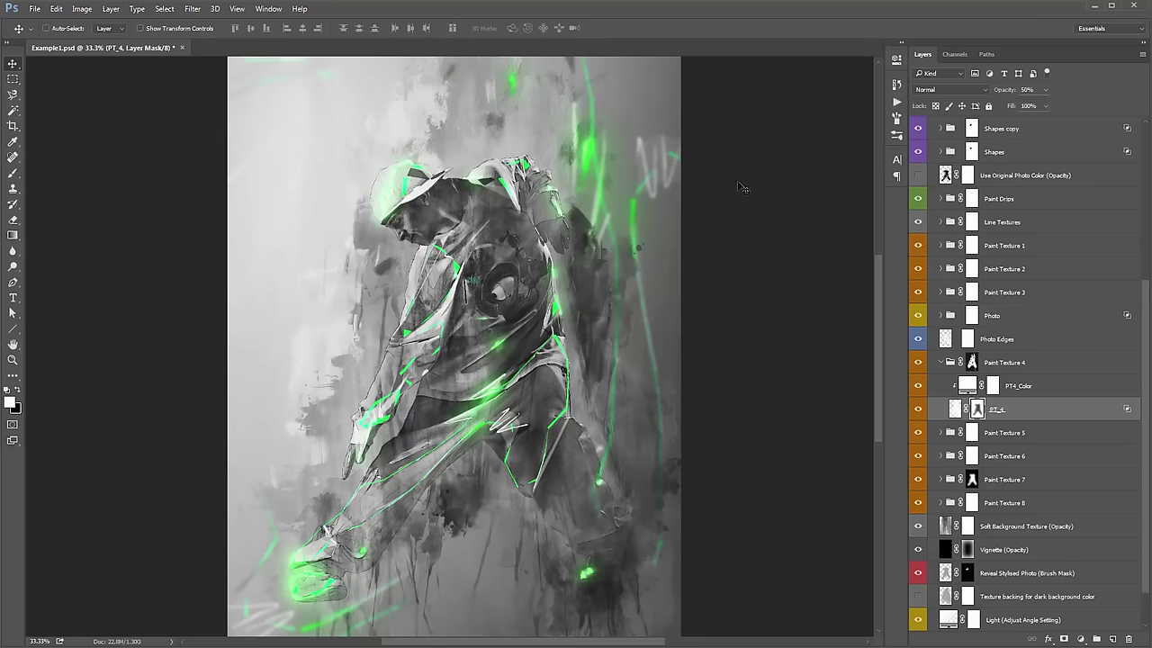
{"action": "left_click", "coordinate": [943, 362]}
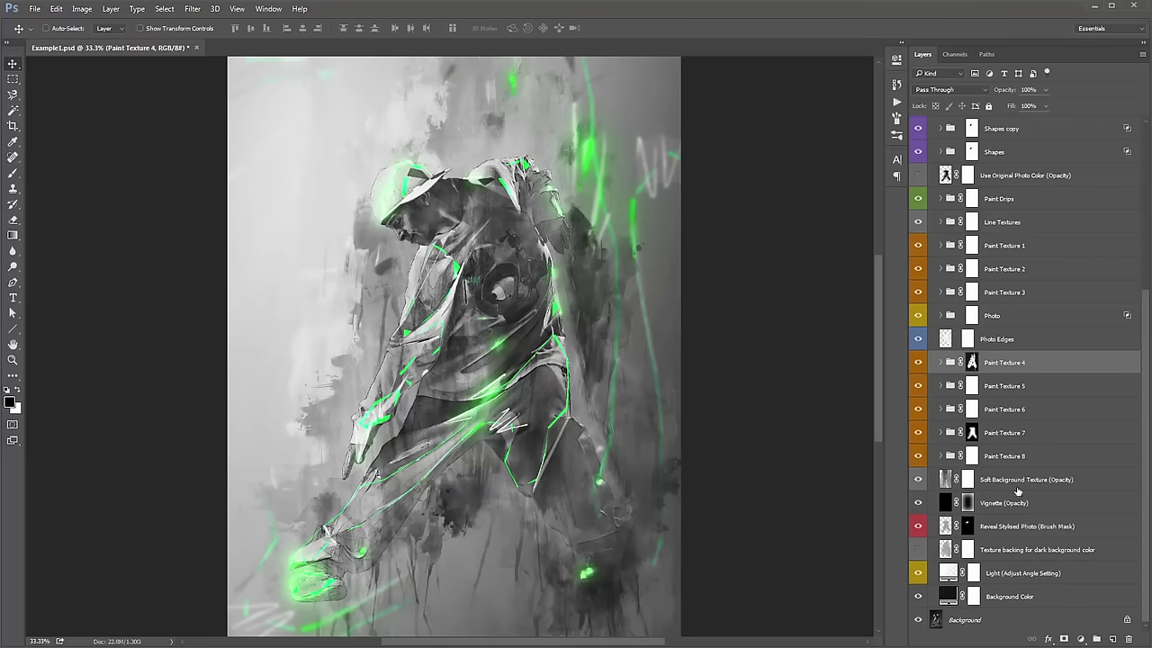
Compare the artwork with the Light (Adjust Angle Setting) layer hidden and shown.
{"action": "left_click", "coordinate": [1025, 504]}
{"action": "left_click", "coordinate": [1028, 551]}
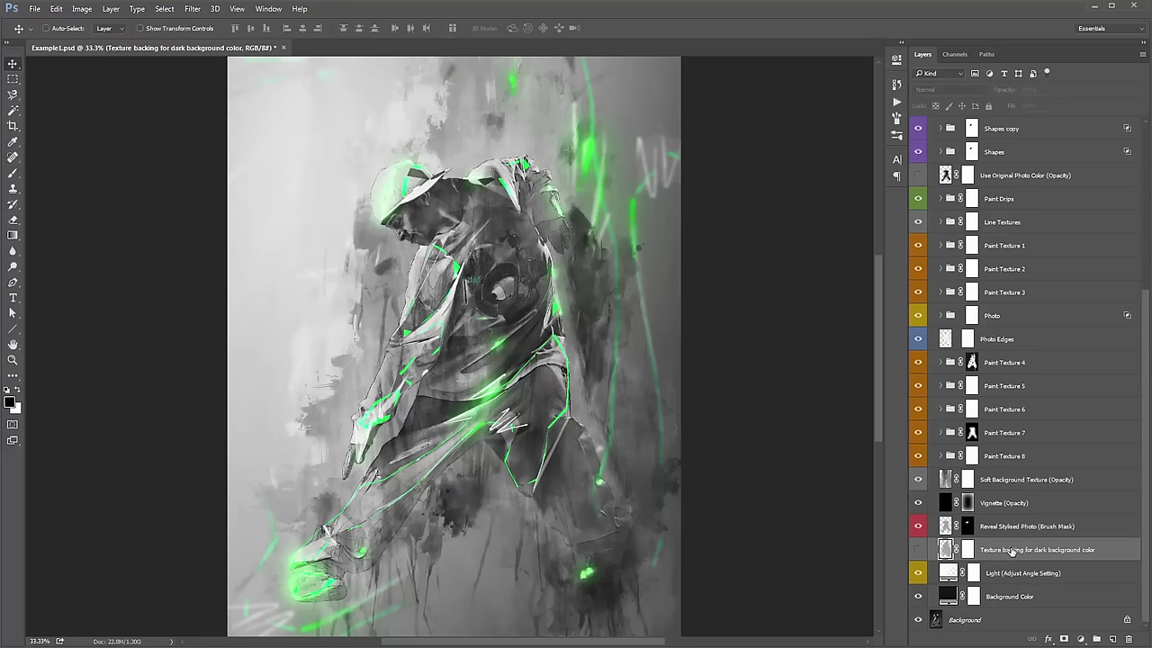
{"action": "left_click", "coordinate": [997, 576]}
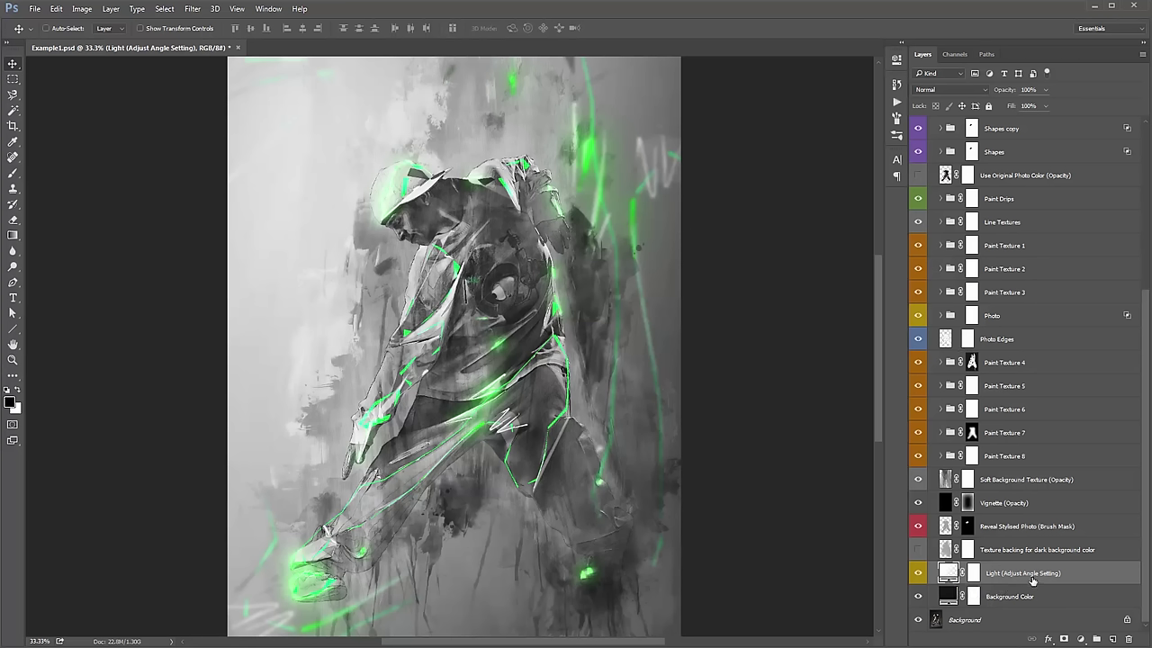
{"action": "left_click", "coordinate": [919, 573]}
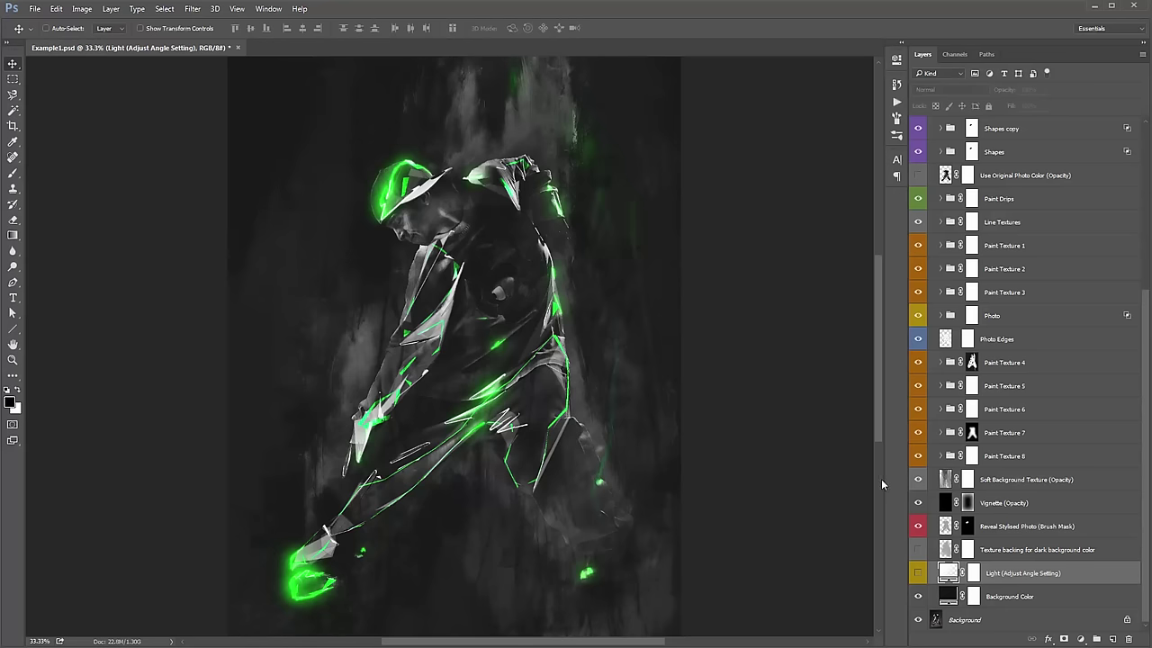
{"action": "left_click", "coordinate": [918, 573]}
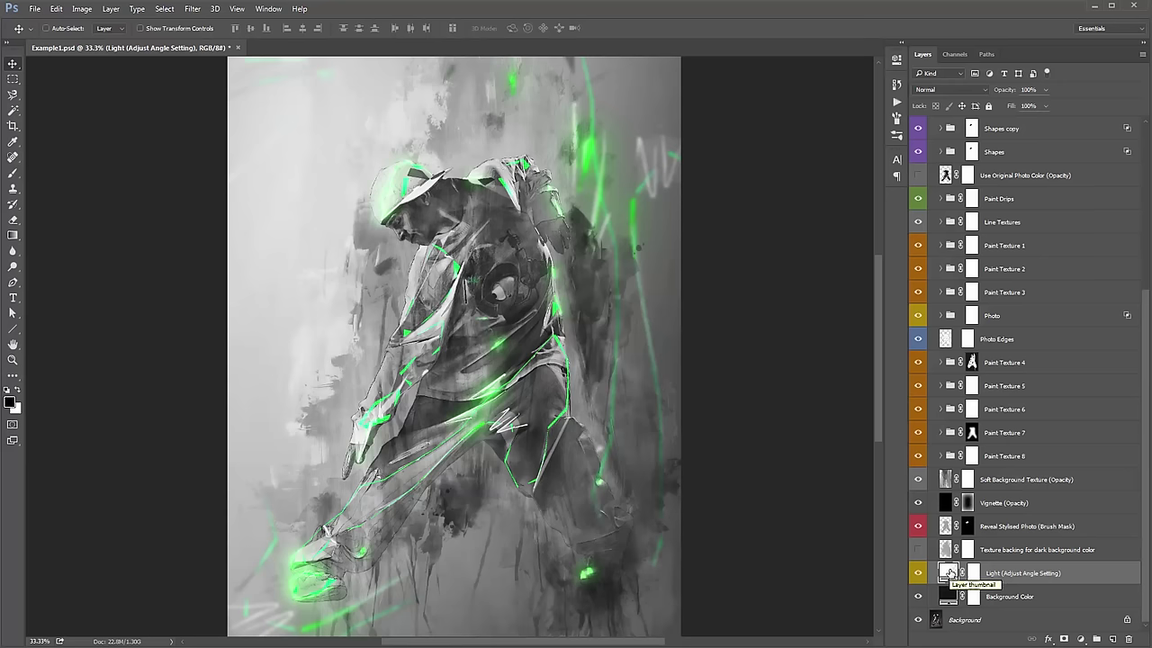
Try different gradient angles on the Light (Adjust Angle Setting) fill layer, ending at 0 degrees.
{"action": "double_click", "coordinate": [950, 573]}
{"action": "left_click_drag", "start_coordinate": [936, 27], "coordinate": [745, 98]}
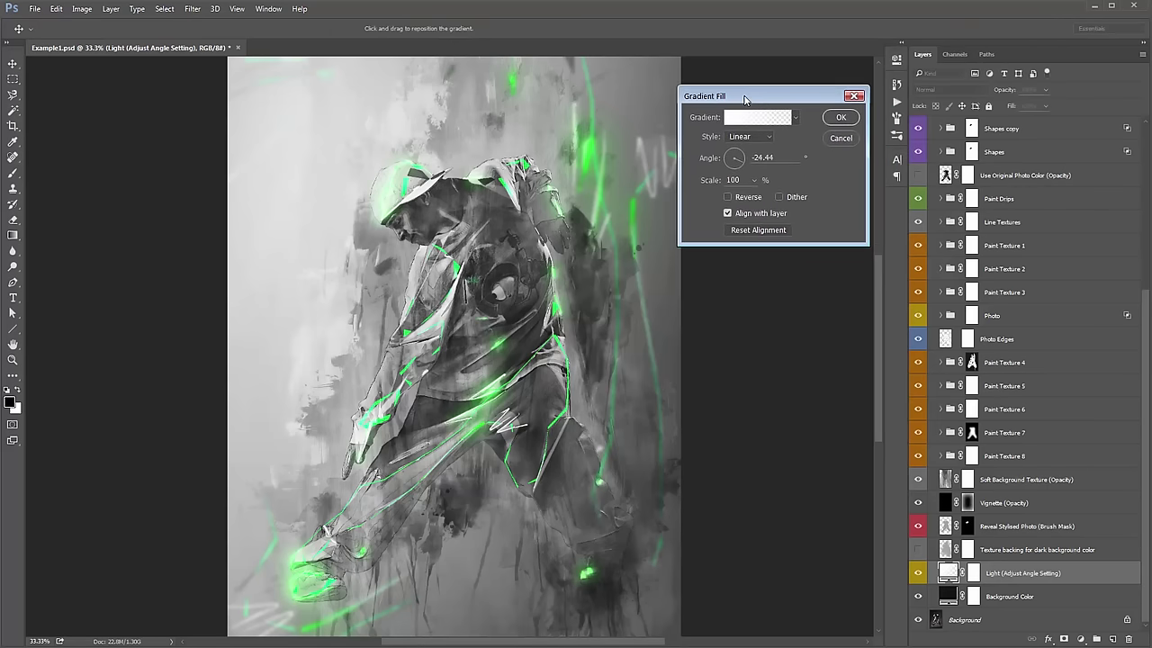
{"action": "mouse_move", "coordinate": [738, 166]}
{"action": "left_mouse_down"}
{"action": "mouse_move", "coordinate": [727, 162]}
{"action": "mouse_move", "coordinate": [742, 161]}
{"action": "left_mouse_up"}
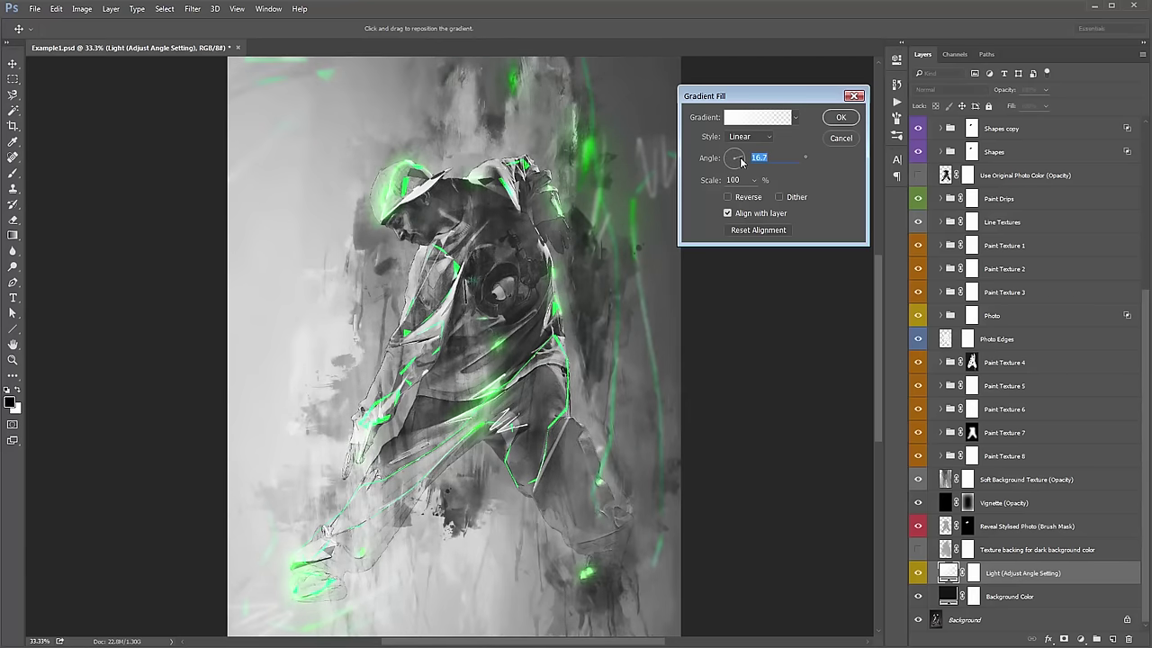
{"action": "type", "text": "0"}
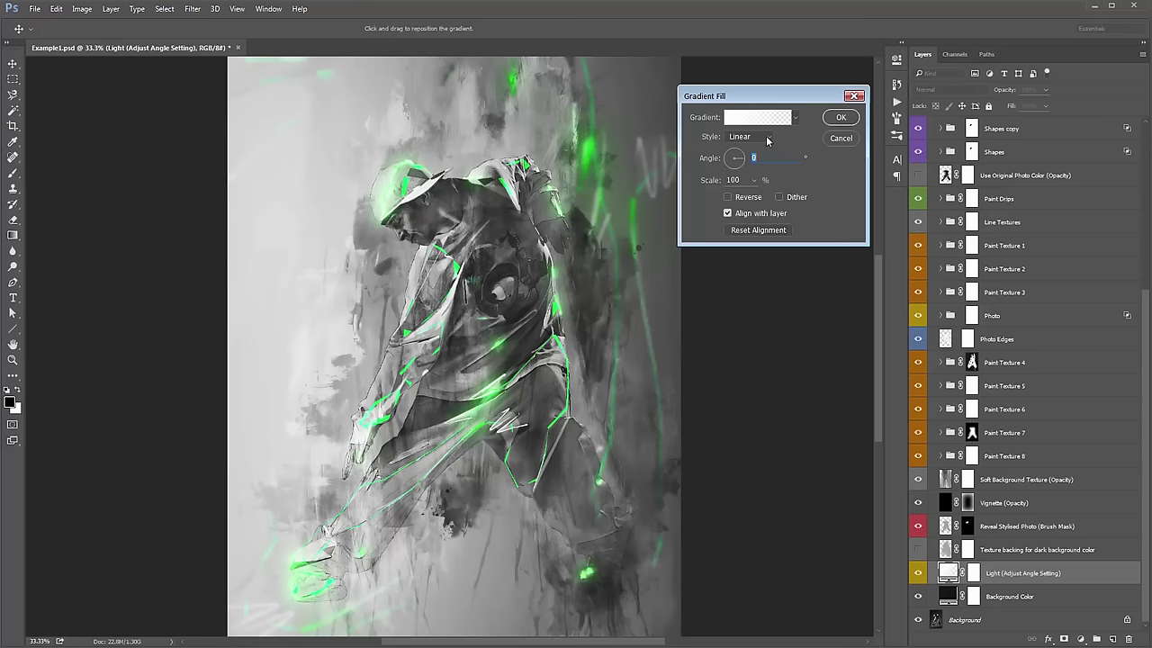
Try a Radial gradient style at 166% scale on the Light layer, and cancel the gradient fill changes.
{"action": "left_click", "coordinate": [767, 140]}
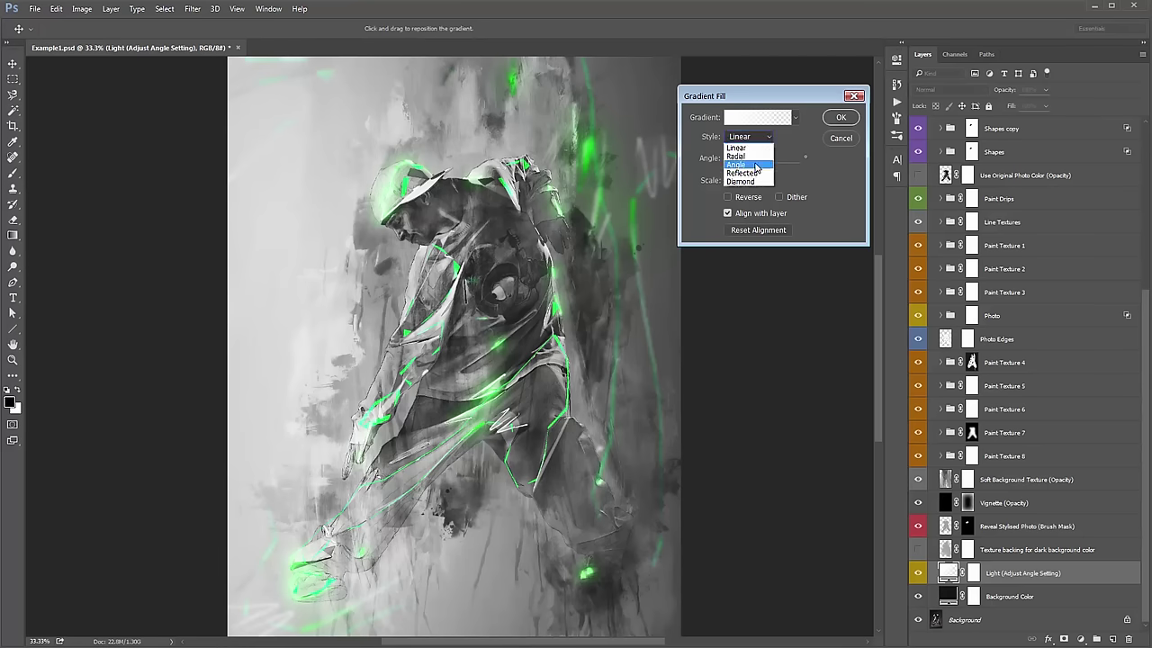
{"action": "left_click", "coordinate": [754, 156]}
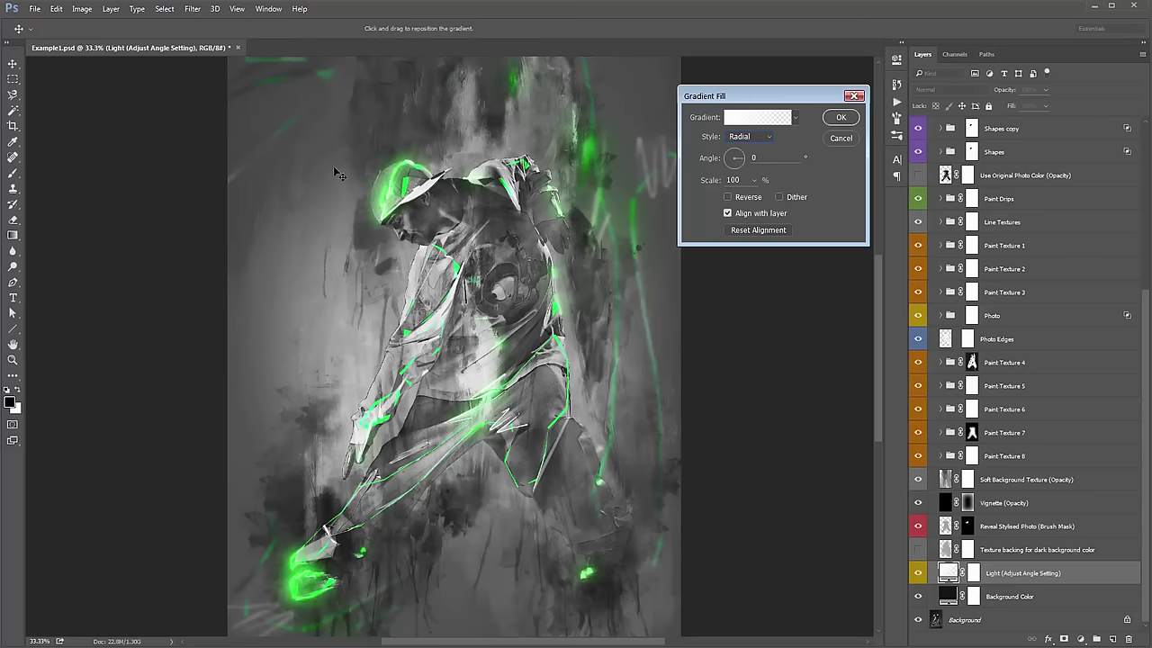
{"action": "left_click", "coordinate": [753, 180]}
{"action": "left_click_drag", "start_coordinate": [750, 199], "coordinate": [758, 199]}
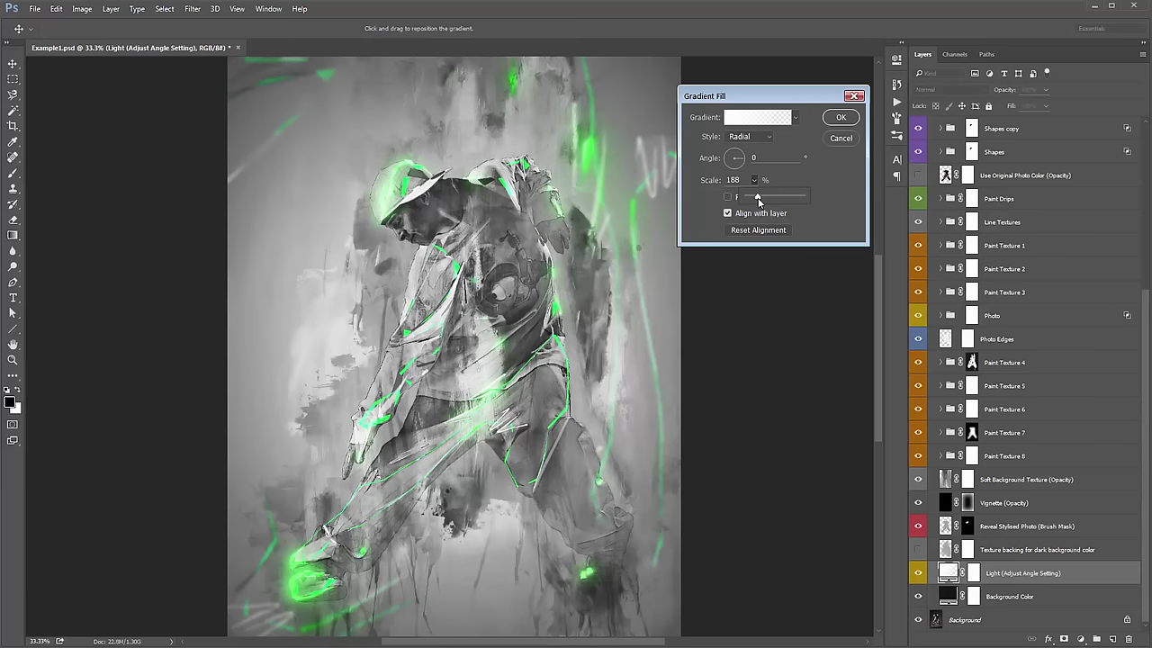
{"action": "left_click_drag", "start_coordinate": [757, 202], "coordinate": [758, 209]}
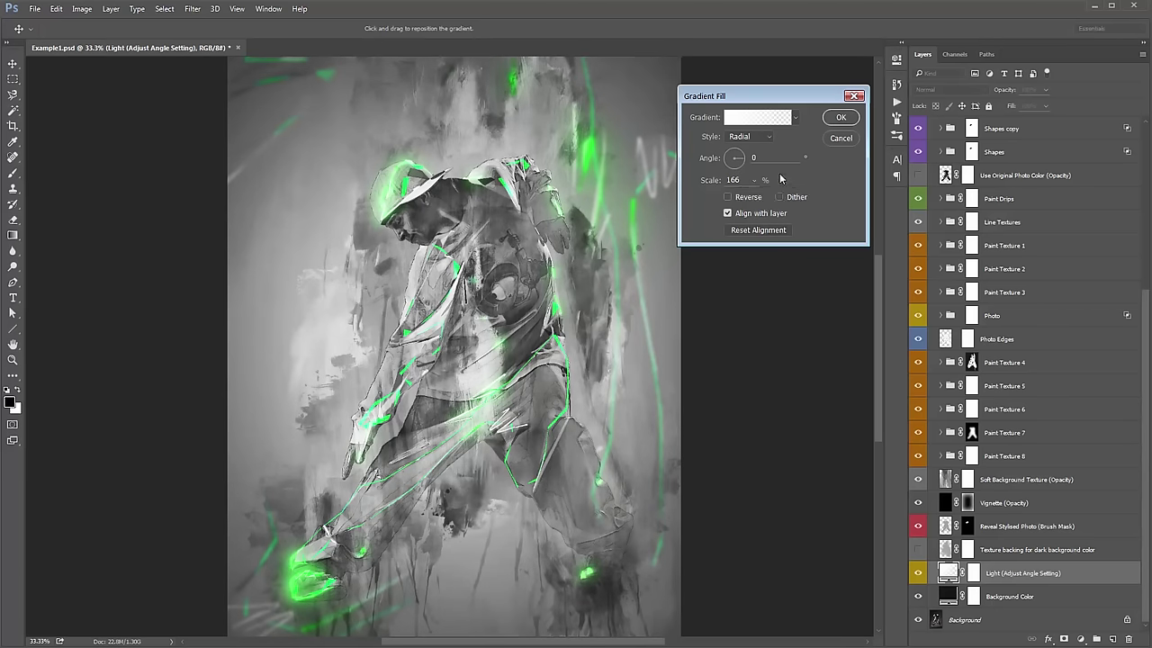
{"action": "left_click", "coordinate": [750, 136]}
{"action": "left_click", "coordinate": [814, 187]}
{"action": "left_click", "coordinate": [842, 139]}
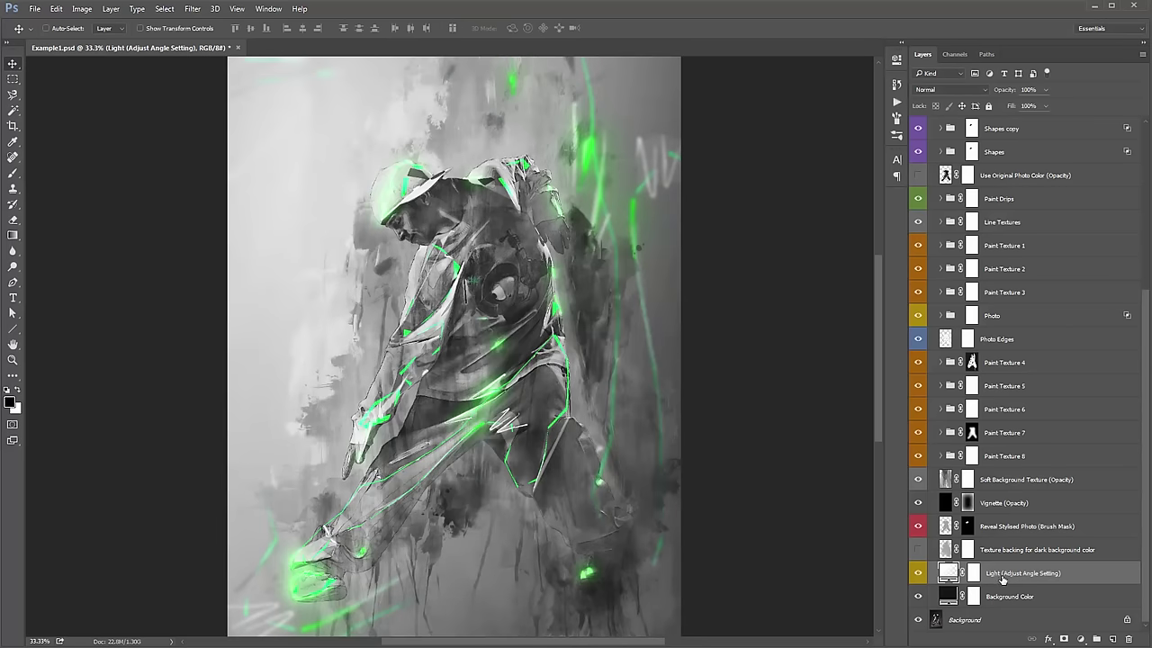
Hide the Light layer and try a muted red for the Background Color fill, cancelling the color change.
{"action": "left_click", "coordinate": [1029, 602]}
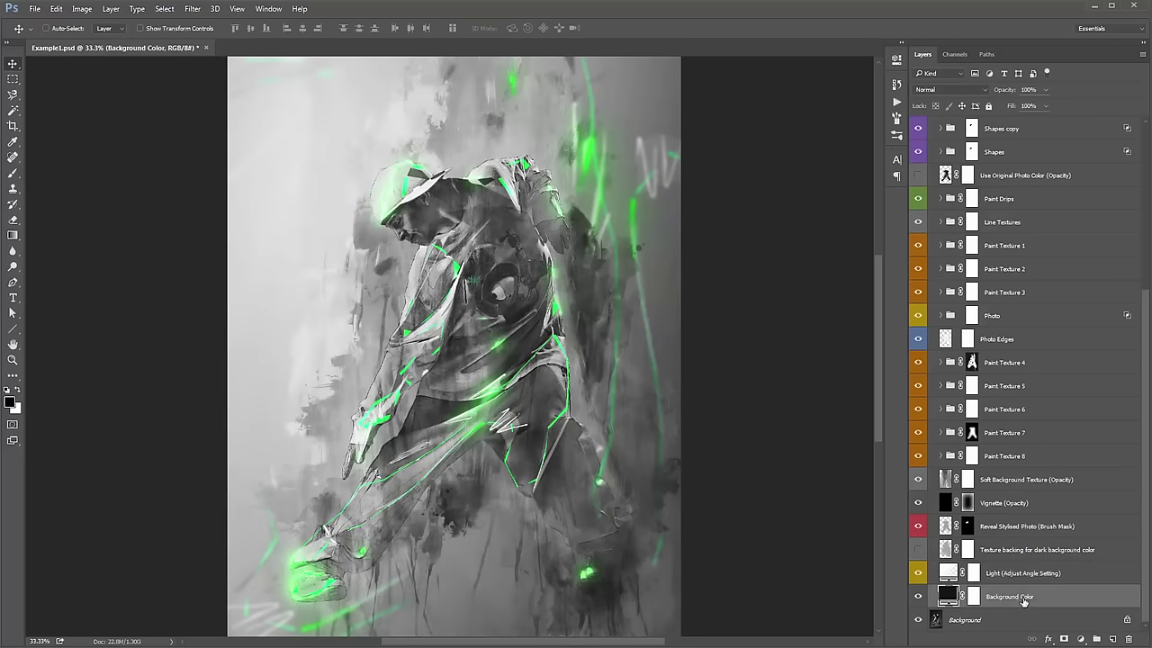
{"action": "left_click", "coordinate": [919, 573]}
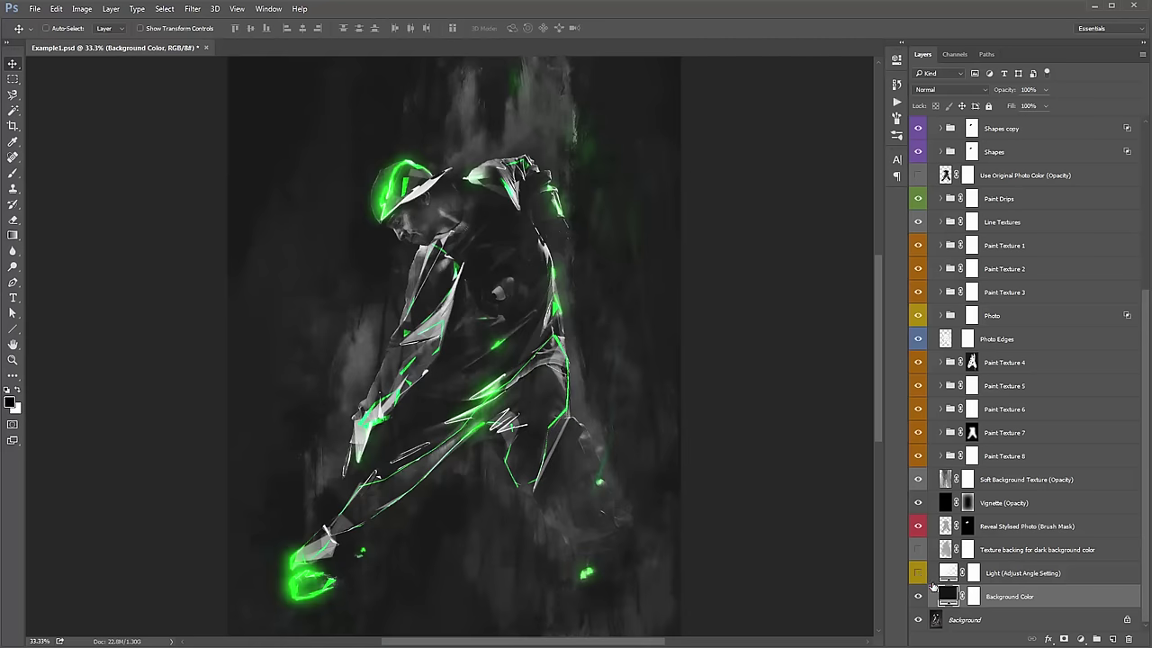
{"action": "double_click", "coordinate": [948, 594]}
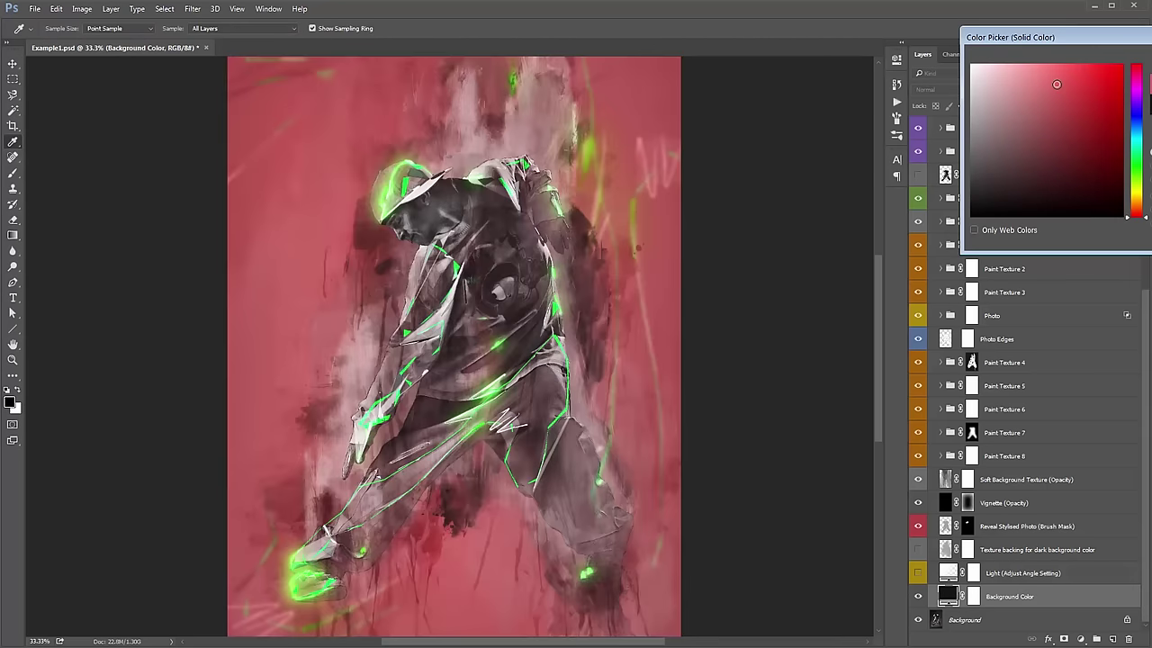
{"action": "left_click_drag", "start_coordinate": [1056, 84], "coordinate": [1045, 89]}
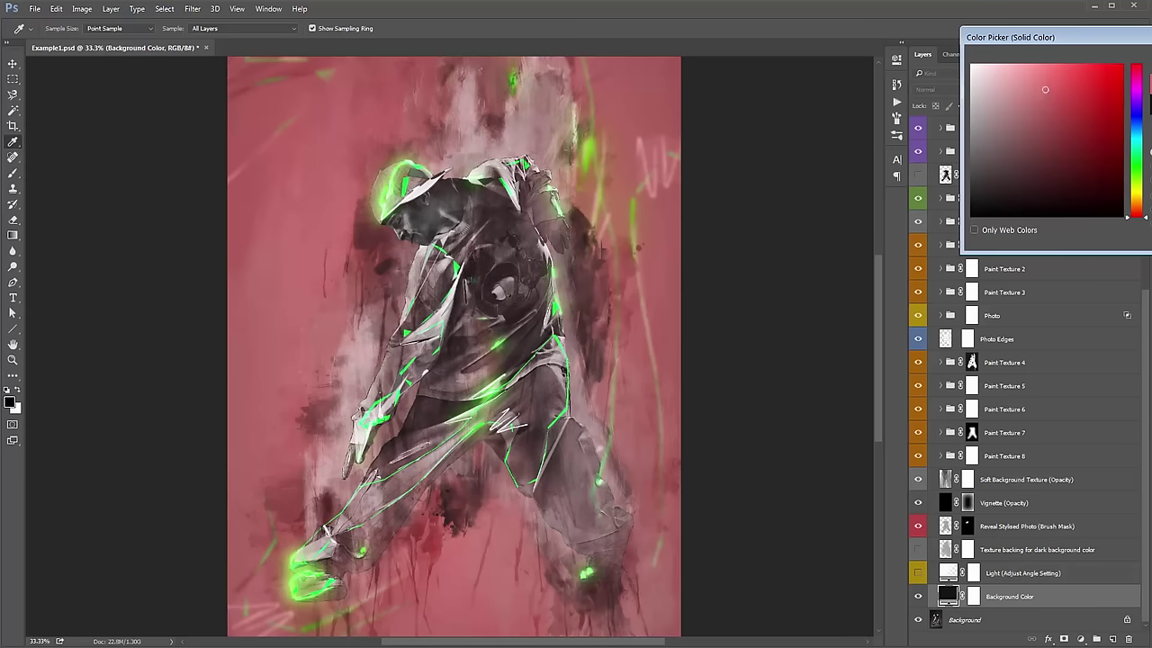
{"action": "key", "text": "Escape"}
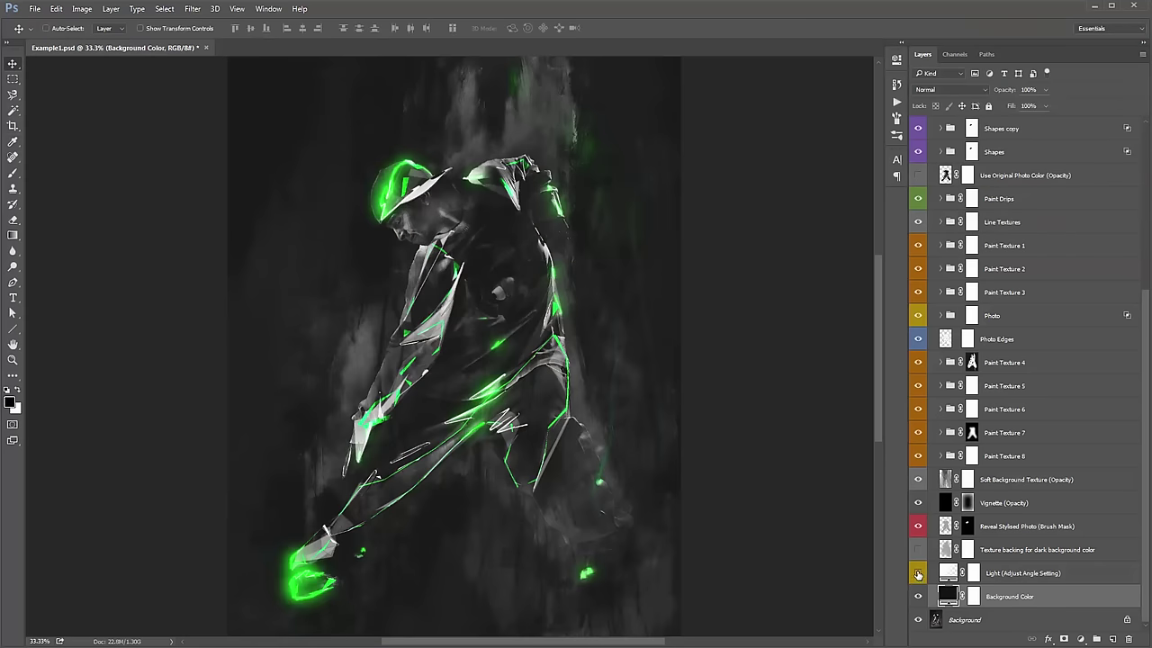
Try showing the texture backing for dark background color layer at 29% opacity, then hide it and show the Light layer again.
{"action": "left_click", "coordinate": [1012, 546]}
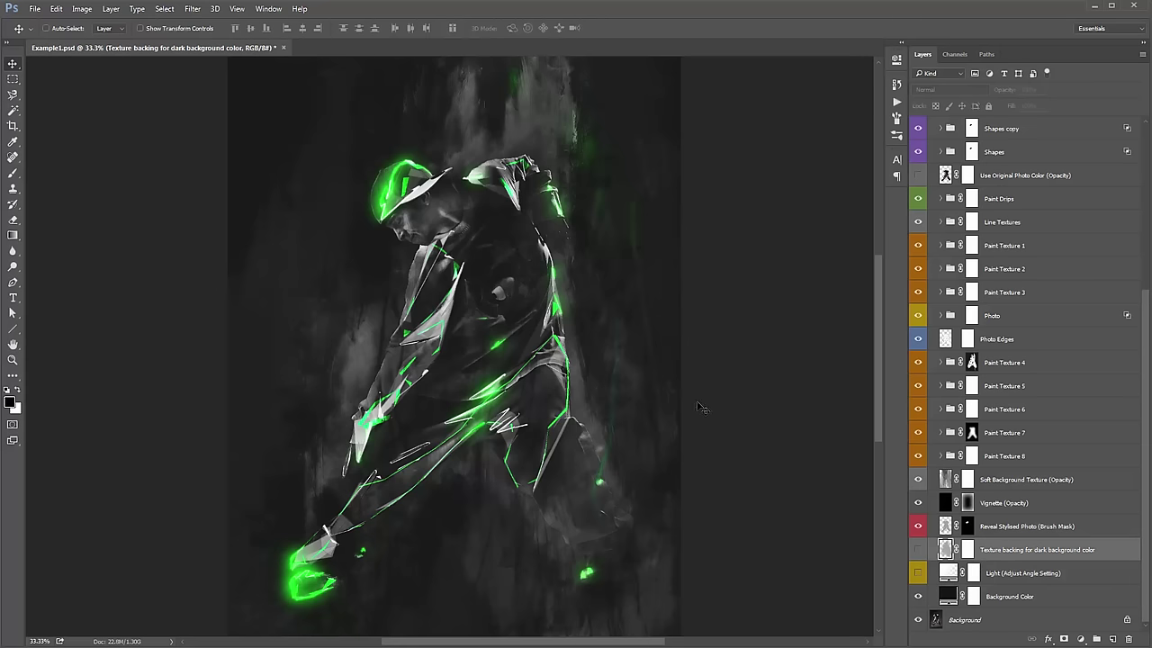
{"action": "left_click", "coordinate": [917, 550]}
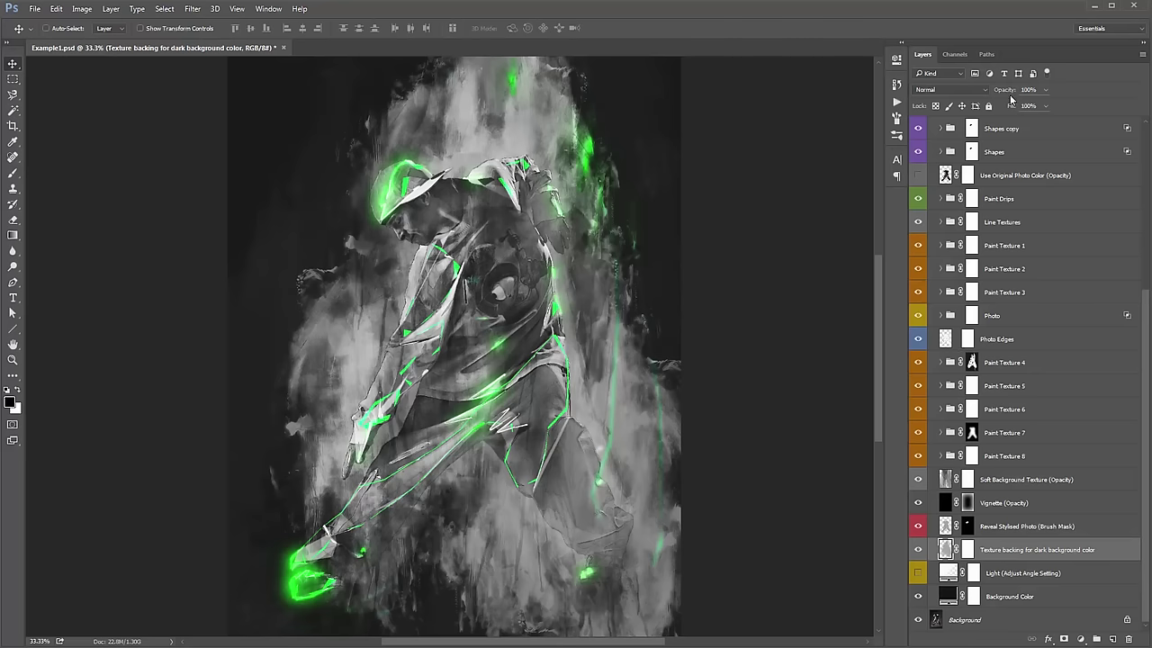
{"action": "left_click", "coordinate": [1009, 93]}
{"action": "type", "text": "42"}
{"action": "key", "text": "Return"}
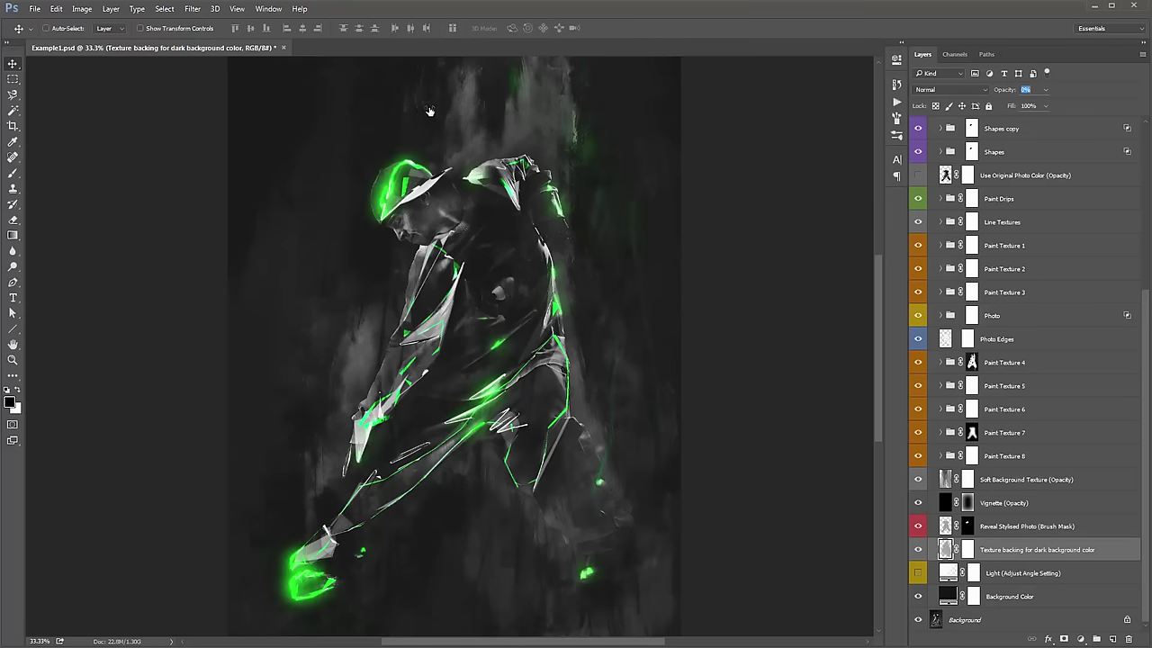
{"action": "type", "text": "25"}
{"action": "key", "text": "Return"}
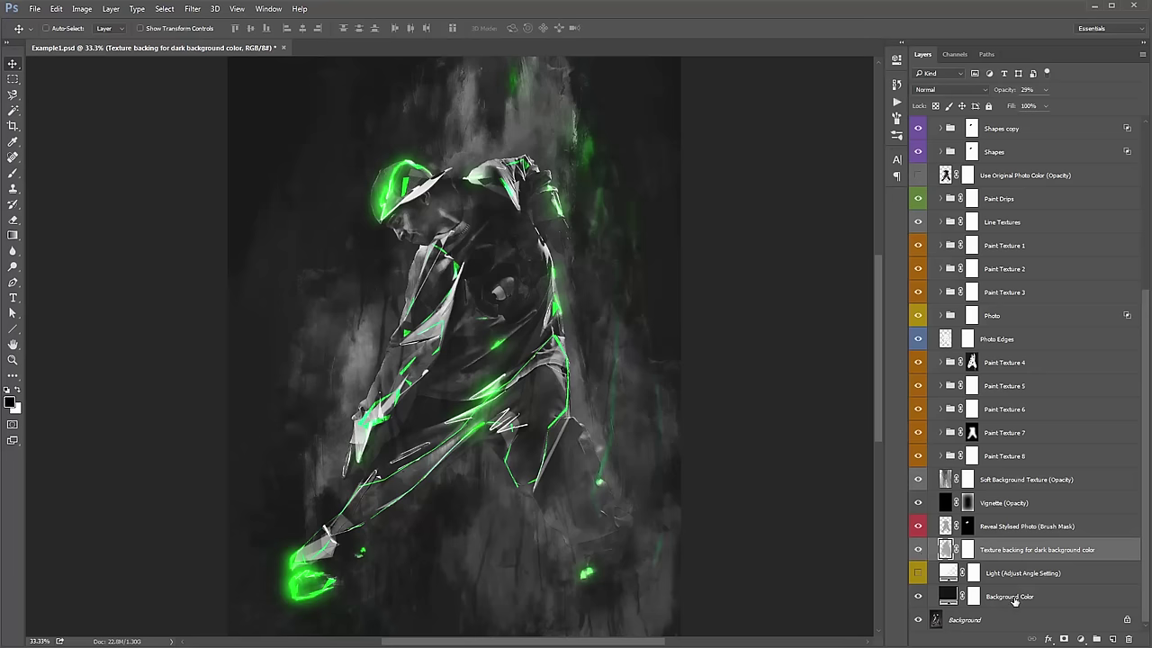
{"action": "left_click", "coordinate": [918, 550]}
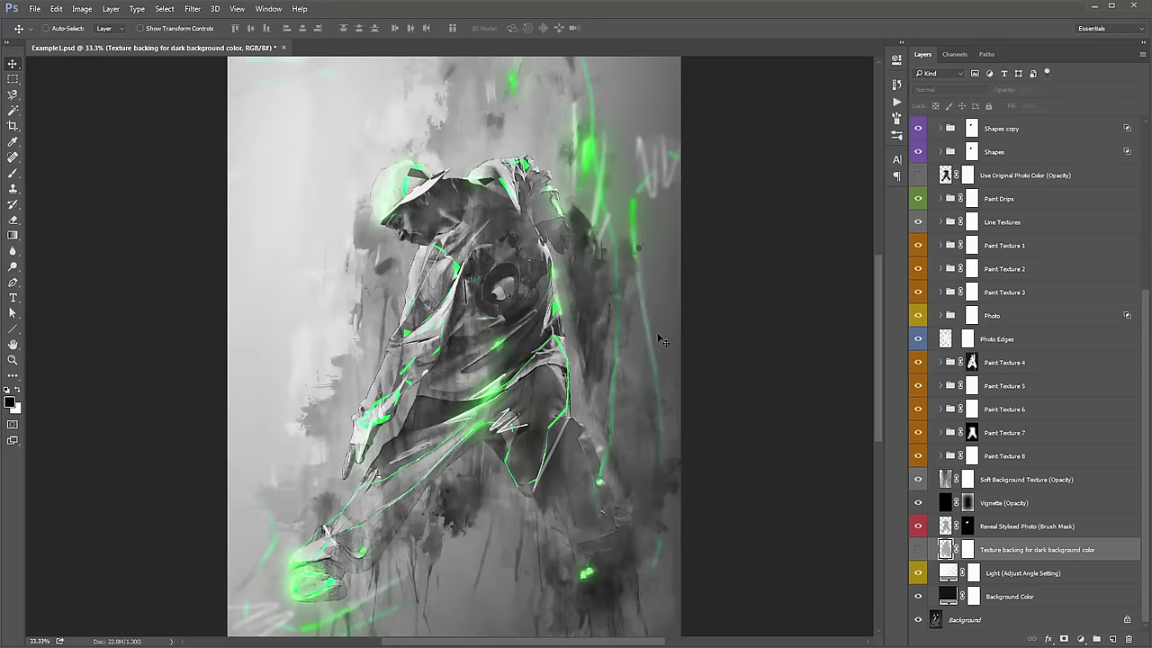
Run the Oil Paint Finish action from the Flex action set, and collapse the Flex layer group.
{"action": "left_click", "coordinate": [1085, 339]}
{"action": "scroll", "coordinate": [1080, 340], "scroll_direction": "up", "scroll_amount": 5}
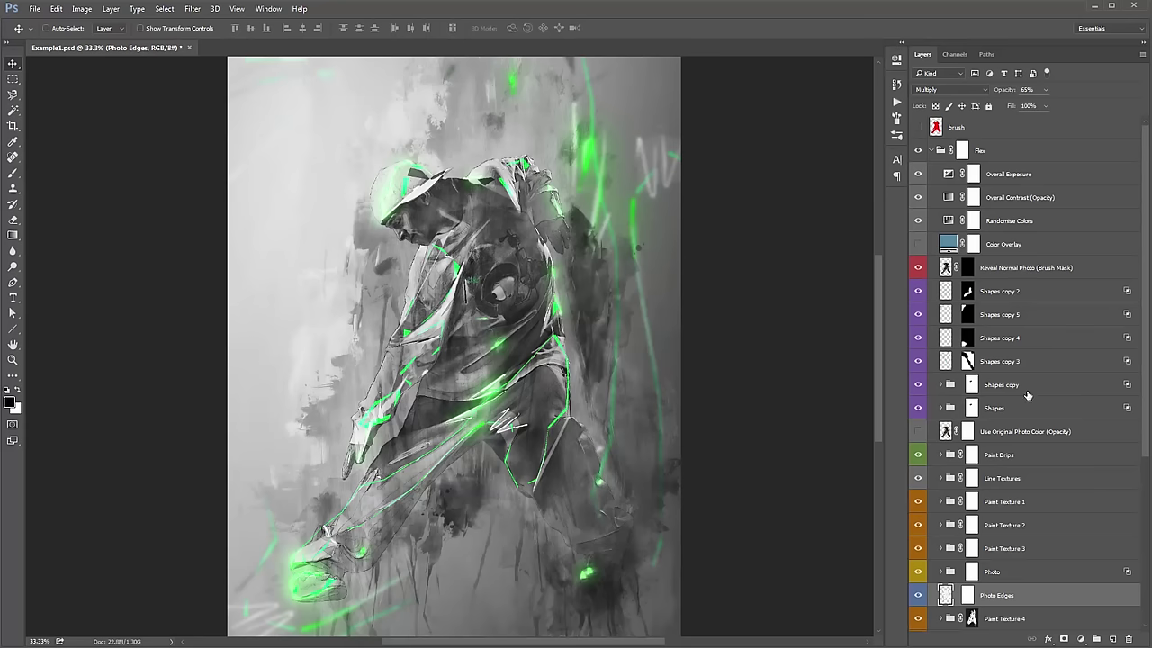
{"action": "left_click", "coordinate": [897, 101]}
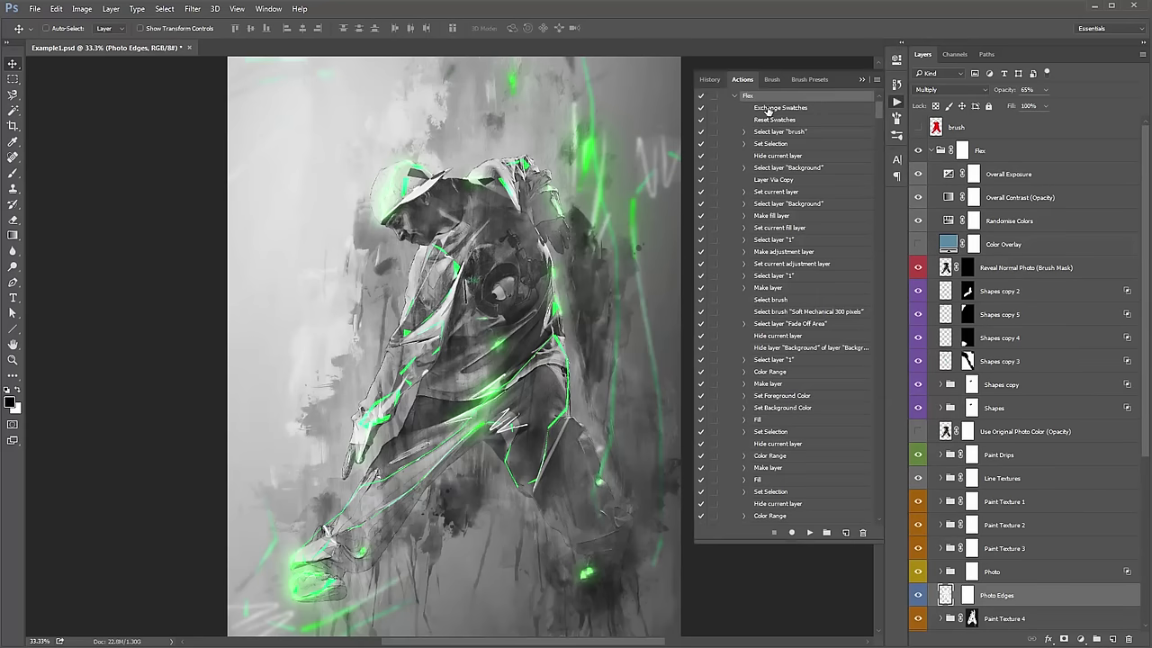
{"action": "left_click", "coordinate": [734, 95]}
{"action": "left_click", "coordinate": [768, 169]}
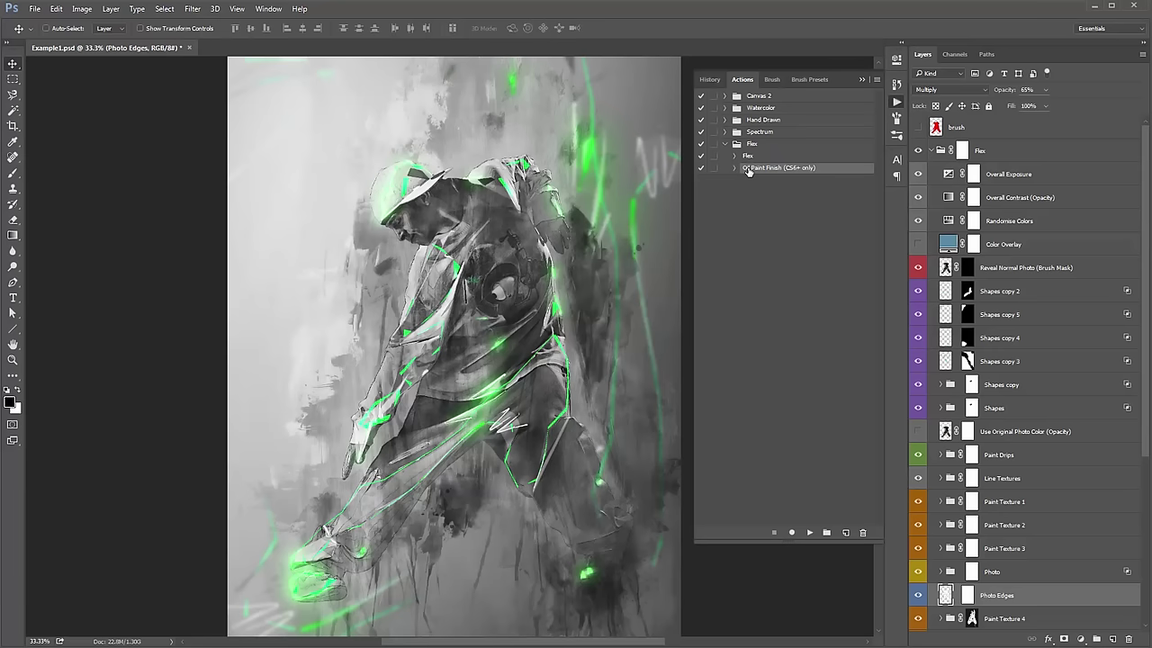
{"action": "left_click", "coordinate": [808, 533]}
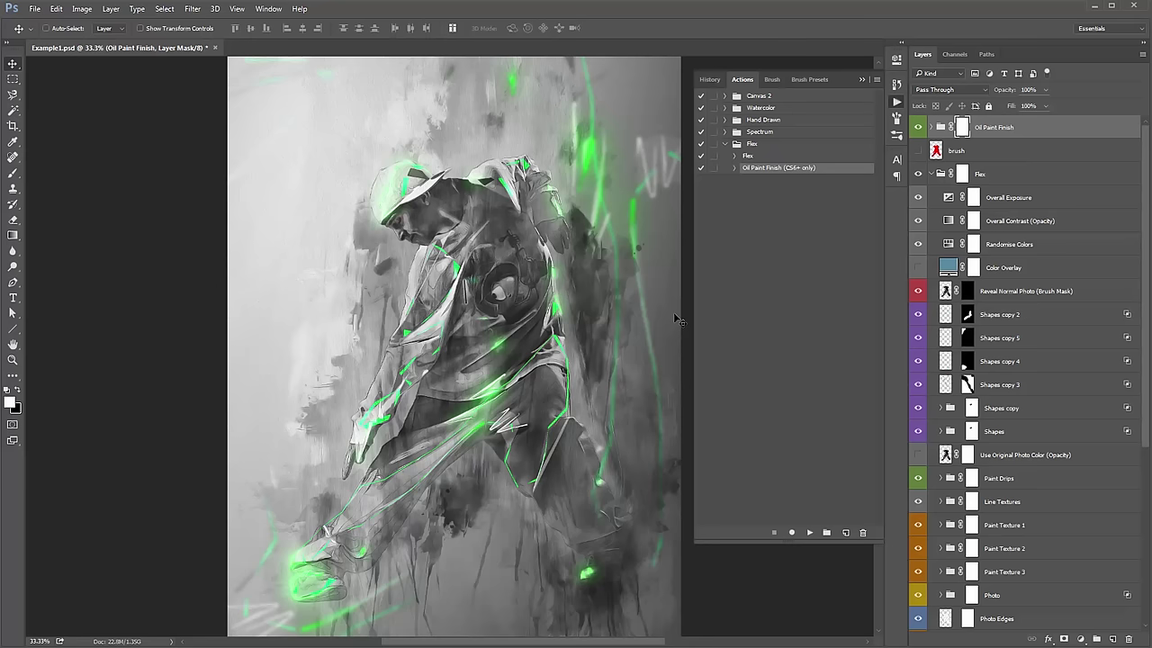
{"action": "left_click", "coordinate": [932, 173]}
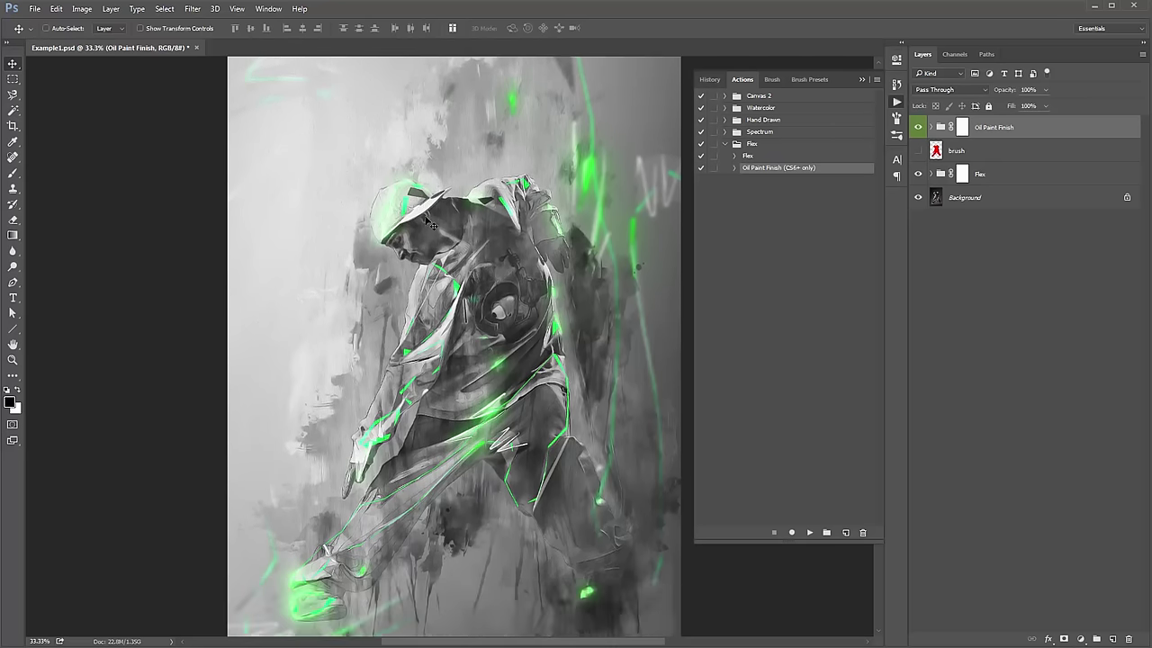
Paint black on the Oil Paint Finish group's mask over the background around the figure with a 600 px brush.
{"action": "left_click", "coordinate": [965, 127]}
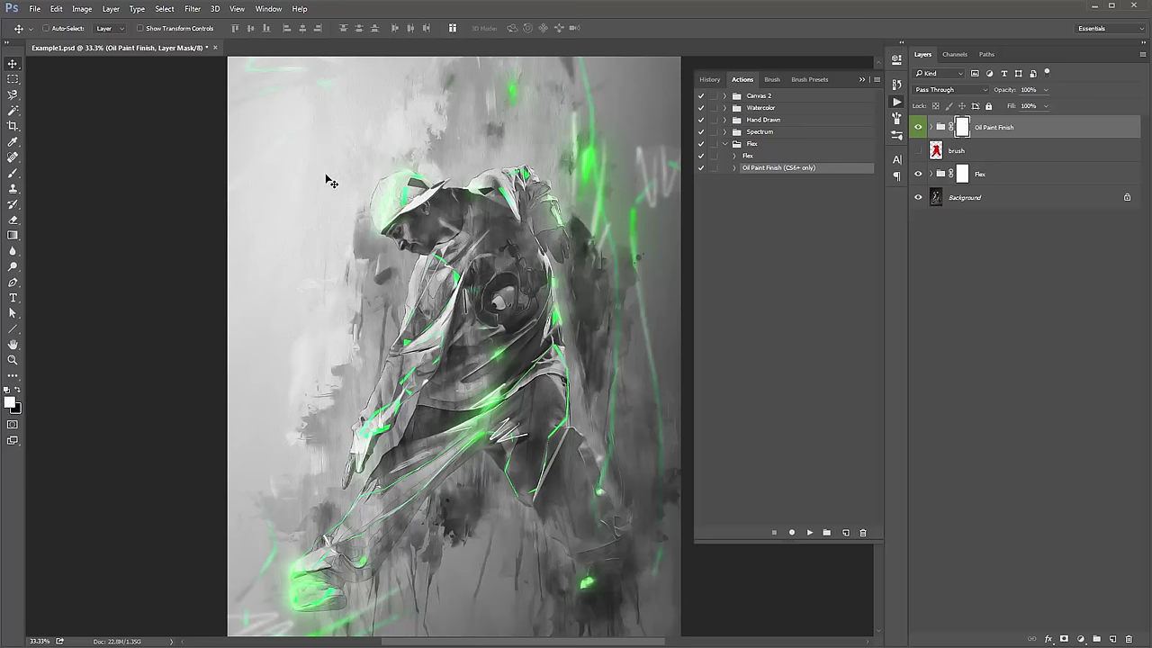
{"action": "key", "text": "b"}
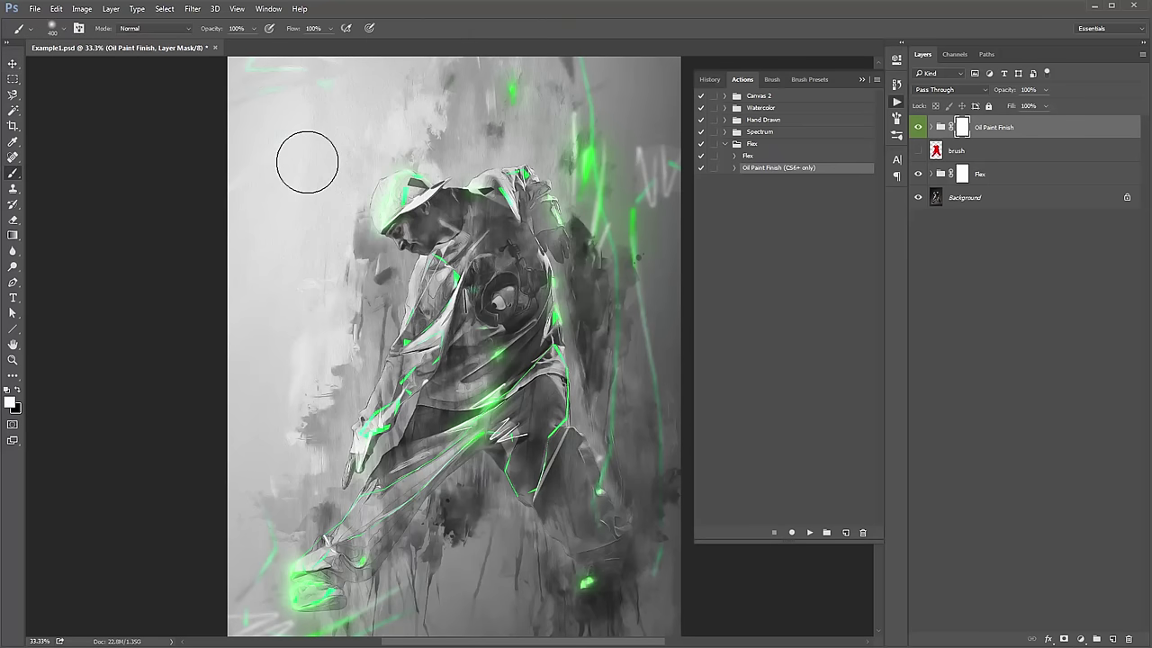
{"action": "key", "text": "x"}
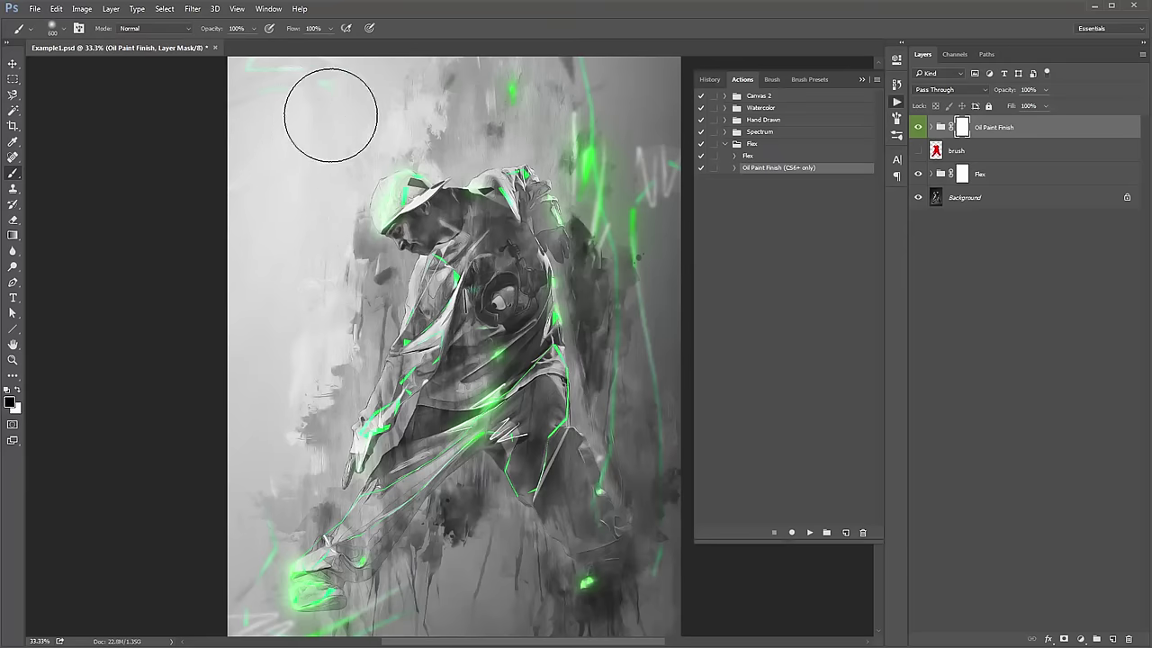
{"action": "left_click_drag", "start_coordinate": [291, 135], "coordinate": [237, 214]}
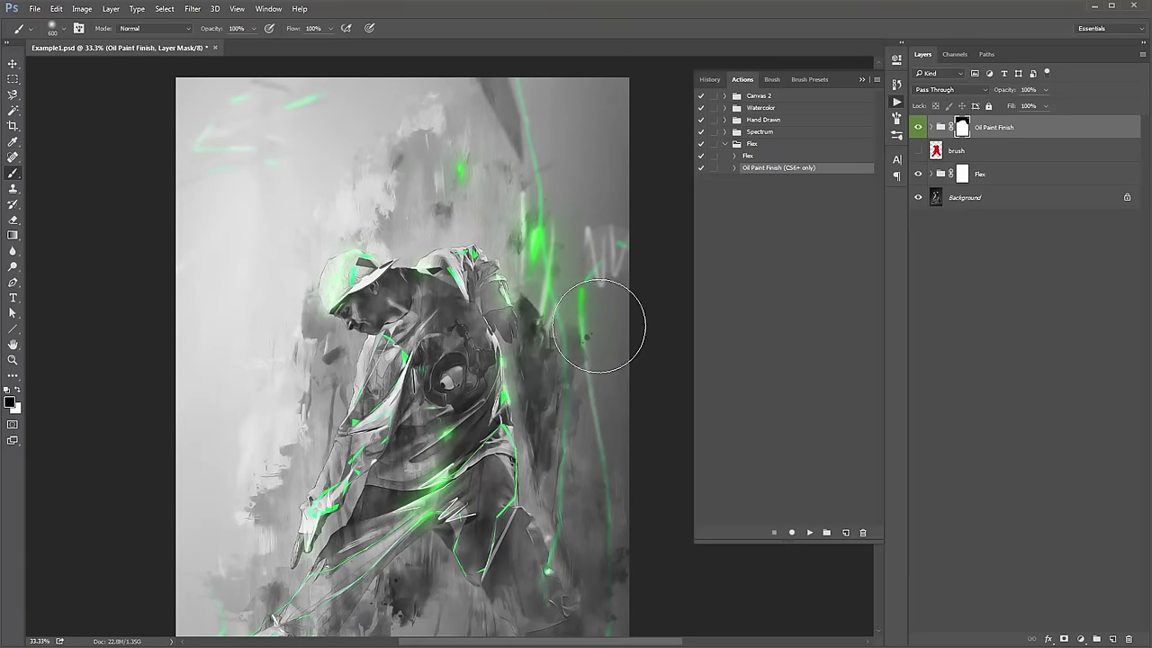
{"action": "left_click_drag", "start_coordinate": [597, 266], "coordinate": [578, 115]}
{"action": "scroll", "coordinate": [586, 378], "scroll_direction": "down", "scroll_amount": 2}
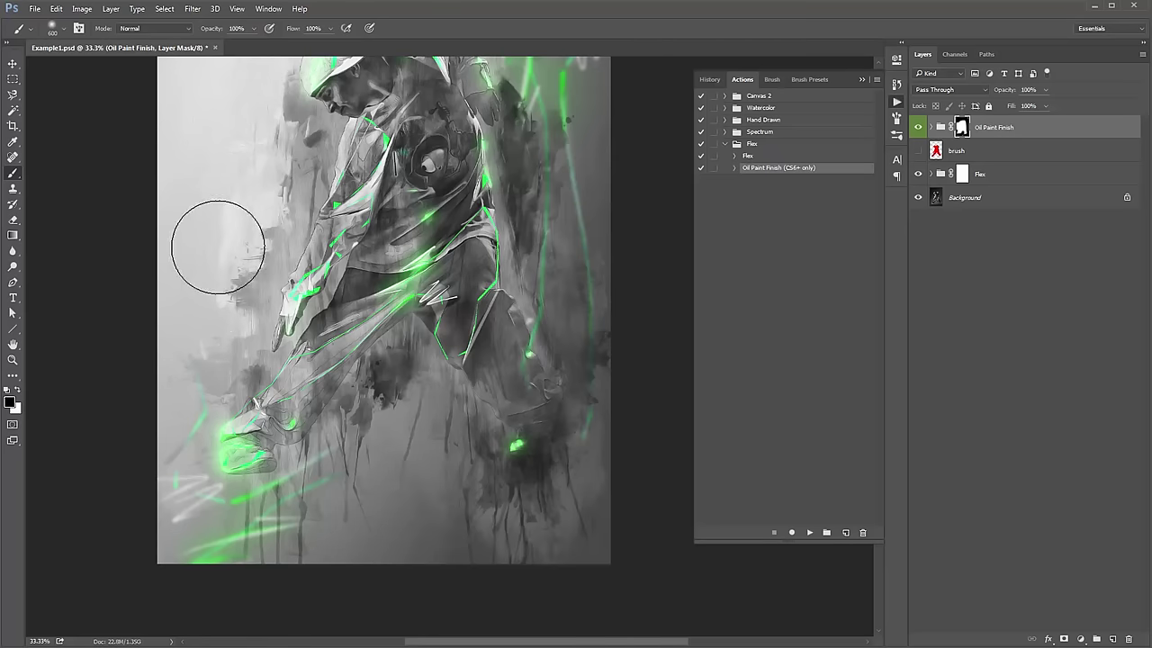
{"action": "scroll", "coordinate": [218, 199], "scroll_direction": "up", "scroll_amount": 2}
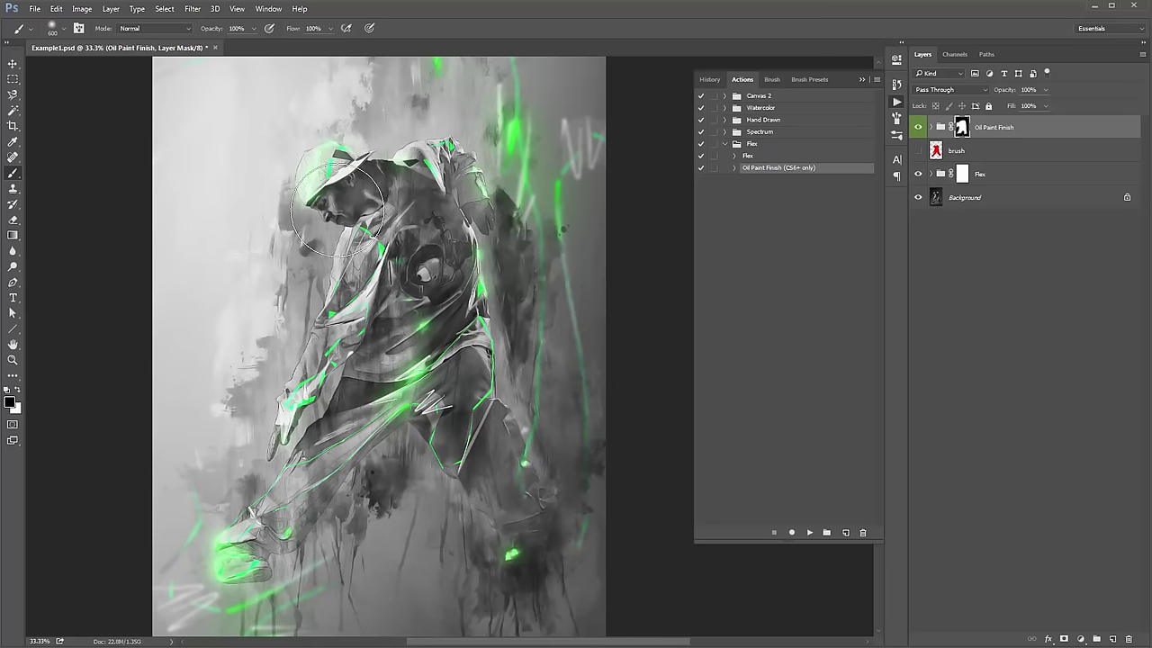
Mask the oil paint effect off the man's face and the area just beside it with a 250 px brush.
{"action": "left_click_drag", "start_coordinate": [338, 207], "coordinate": [334, 213]}
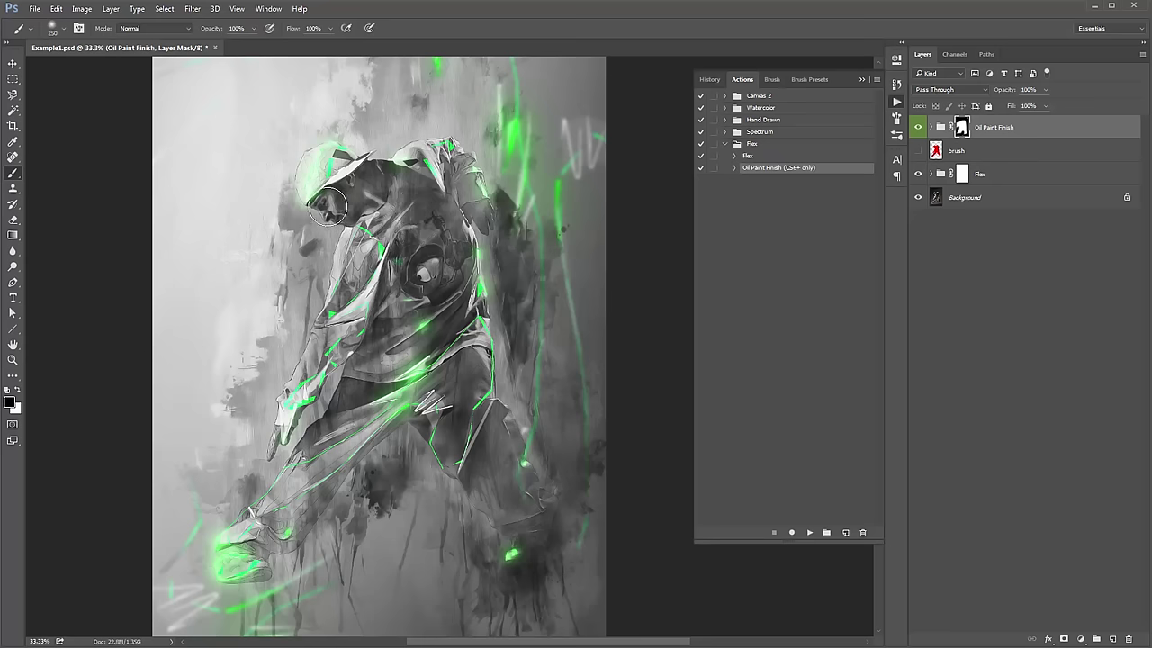
{"action": "mouse_move", "coordinate": [329, 207]}
{"action": "left_mouse_down"}
{"action": "mouse_move", "coordinate": [340, 203]}
{"action": "mouse_move", "coordinate": [307, 238]}
{"action": "left_mouse_up"}
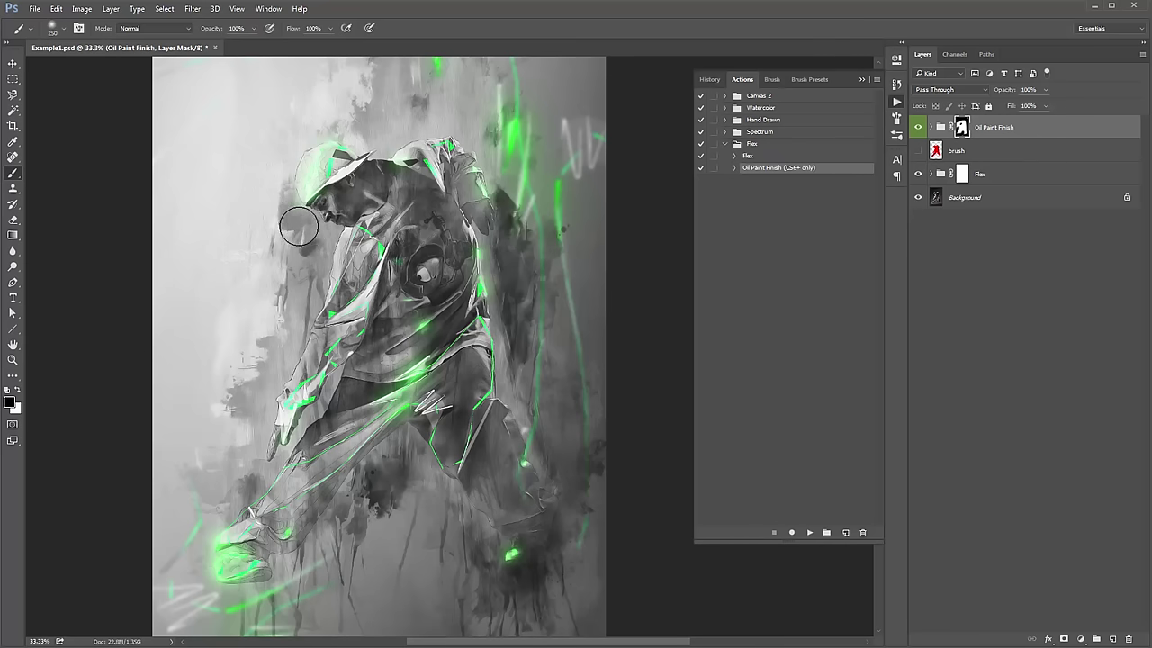
{"action": "key", "text": "v"}
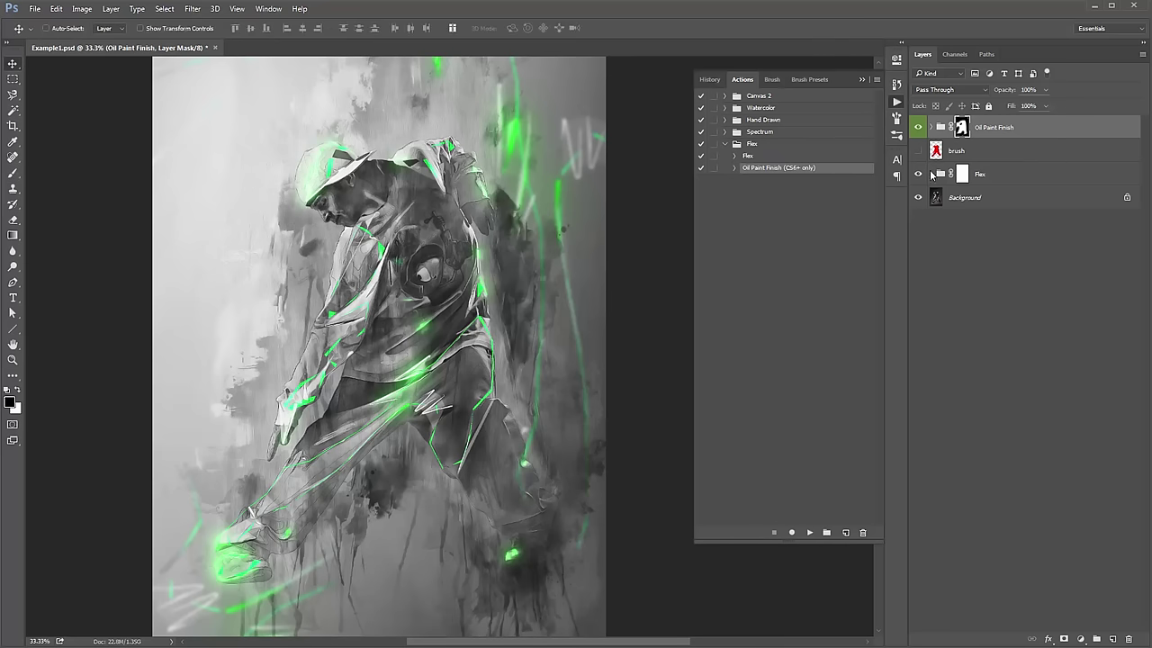
Expand the Oil Paint Finish group and compare the artwork with its Oil Paint Finish layer hidden and shown.
{"action": "left_click", "coordinate": [932, 127]}
{"action": "left_click", "coordinate": [1020, 154]}
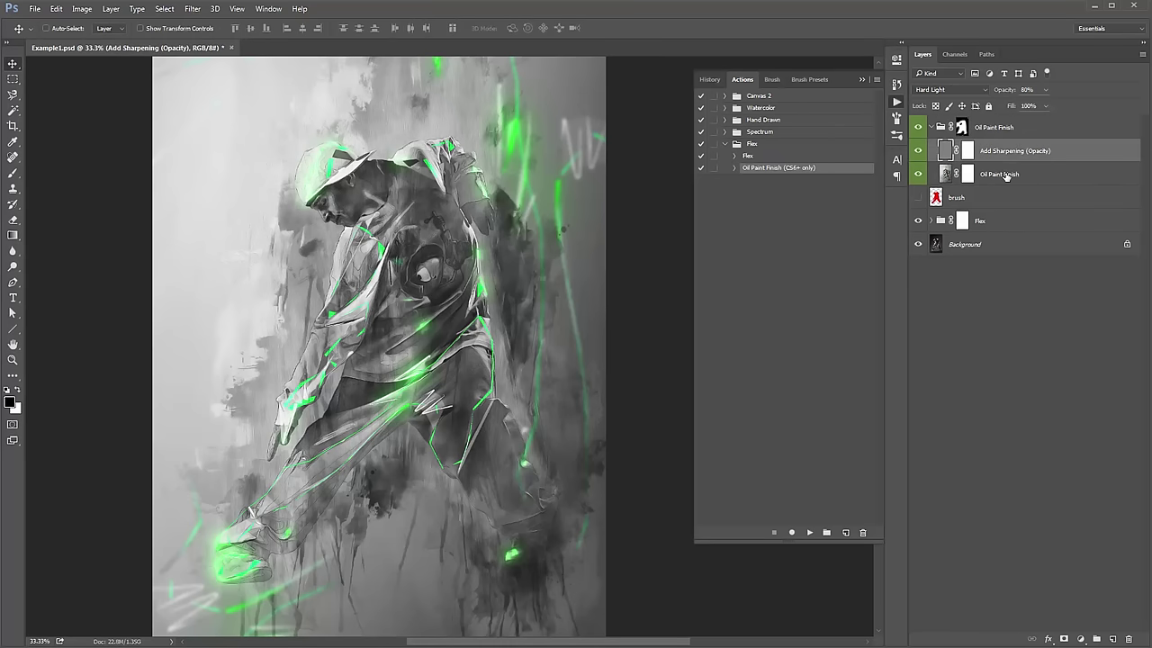
{"action": "left_click", "coordinate": [1007, 178]}
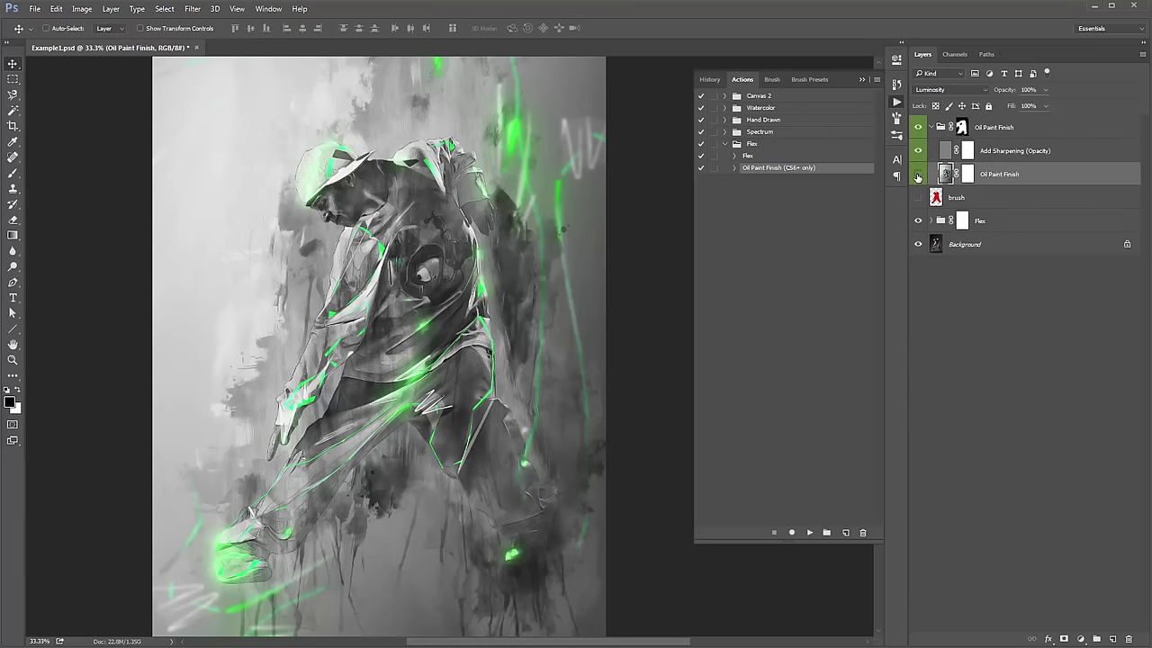
{"action": "left_click", "coordinate": [918, 175]}
{"action": "left_click", "coordinate": [918, 175]}
Compare the artwork with the Add Sharpening (Opacity) layer hidden and shown, and collapse the Oil Paint Finish group.
{"action": "left_click", "coordinate": [1033, 155]}
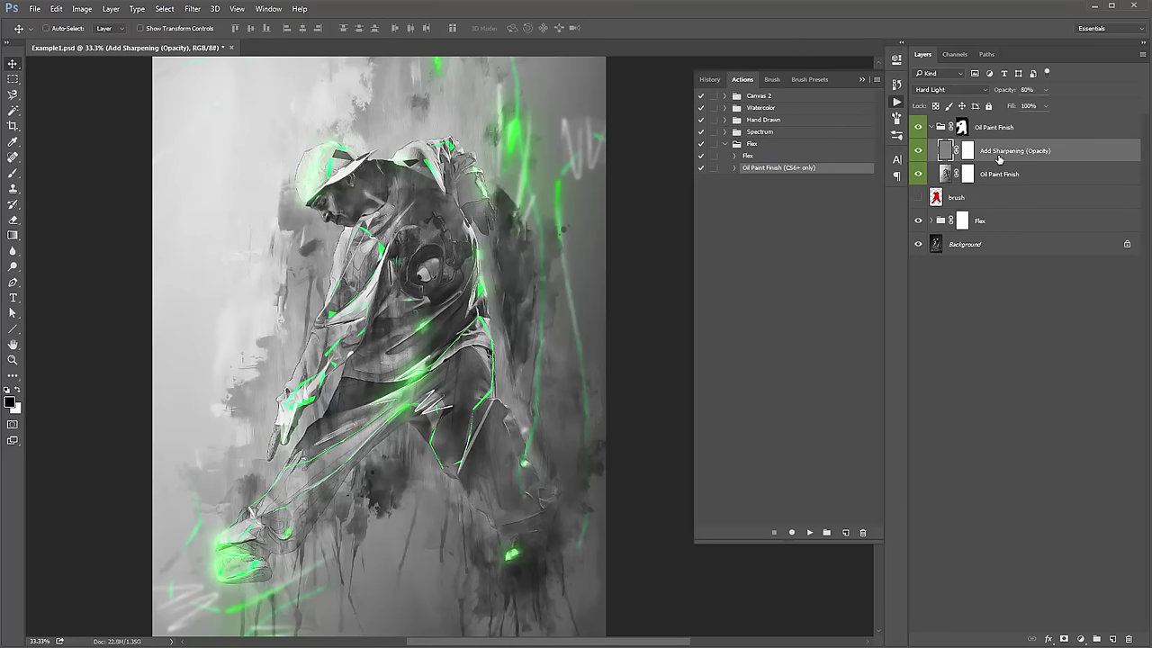
{"action": "left_click", "coordinate": [919, 151]}
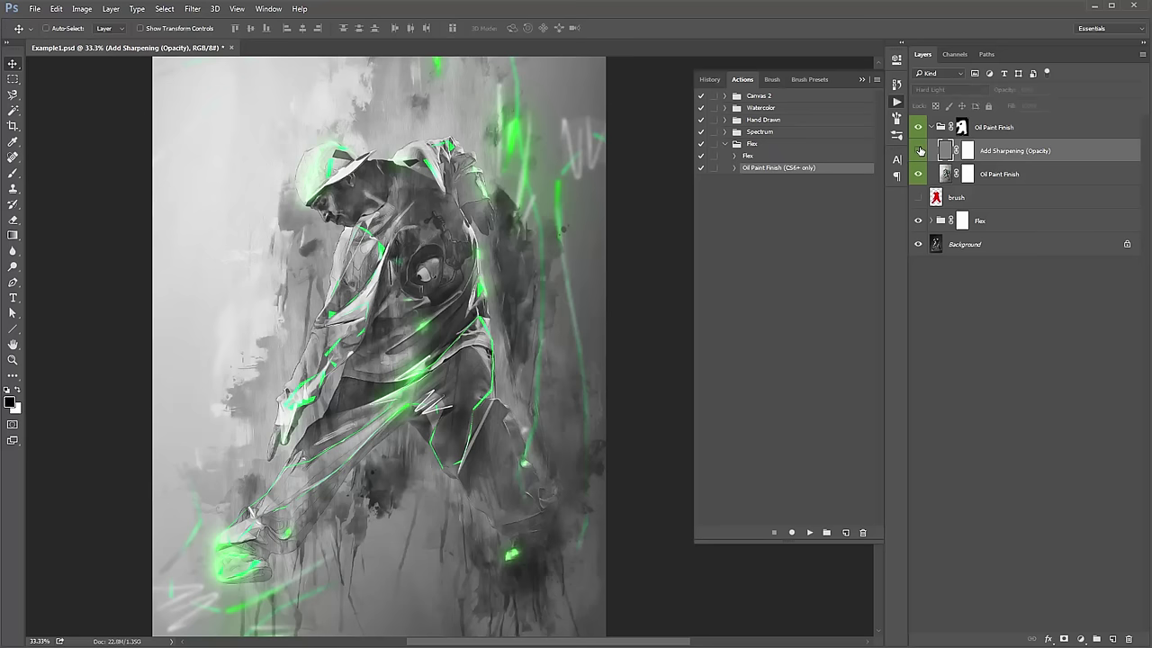
{"action": "left_click", "coordinate": [919, 150]}
{"action": "left_click", "coordinate": [919, 151]}
{"action": "left_click", "coordinate": [919, 150]}
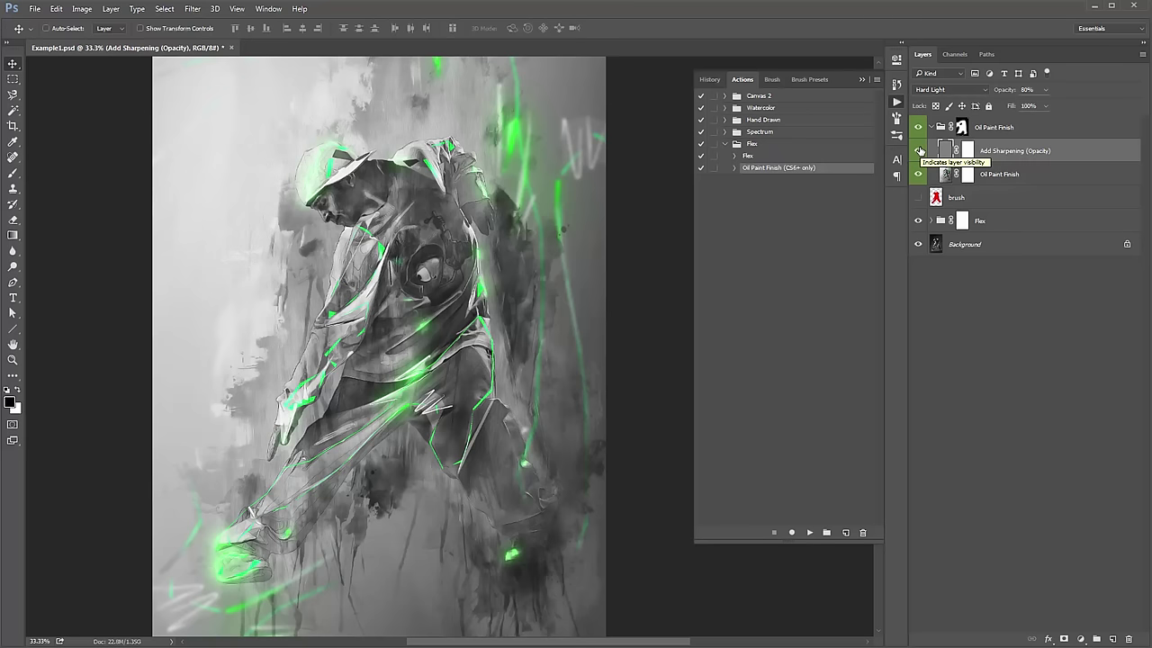
{"action": "left_click", "coordinate": [967, 175]}
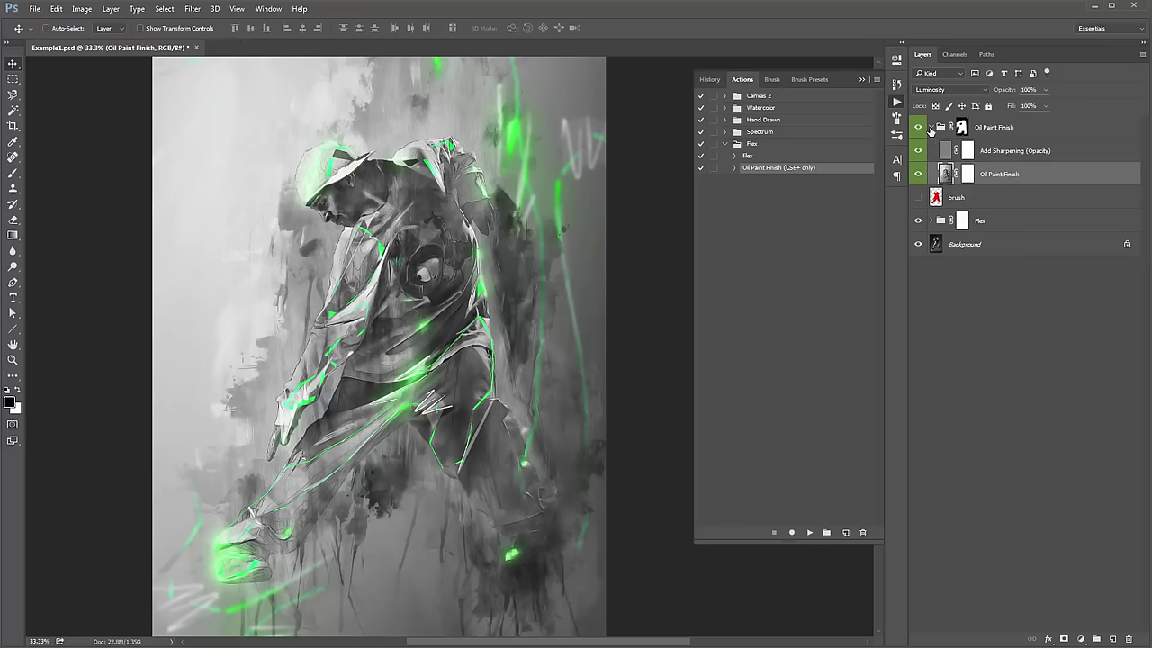
{"action": "left_click", "coordinate": [931, 127]}
Expand the Flex group and try shifting the Shapes copy group across the canvas, undoing the move.
{"action": "left_click", "coordinate": [932, 174]}
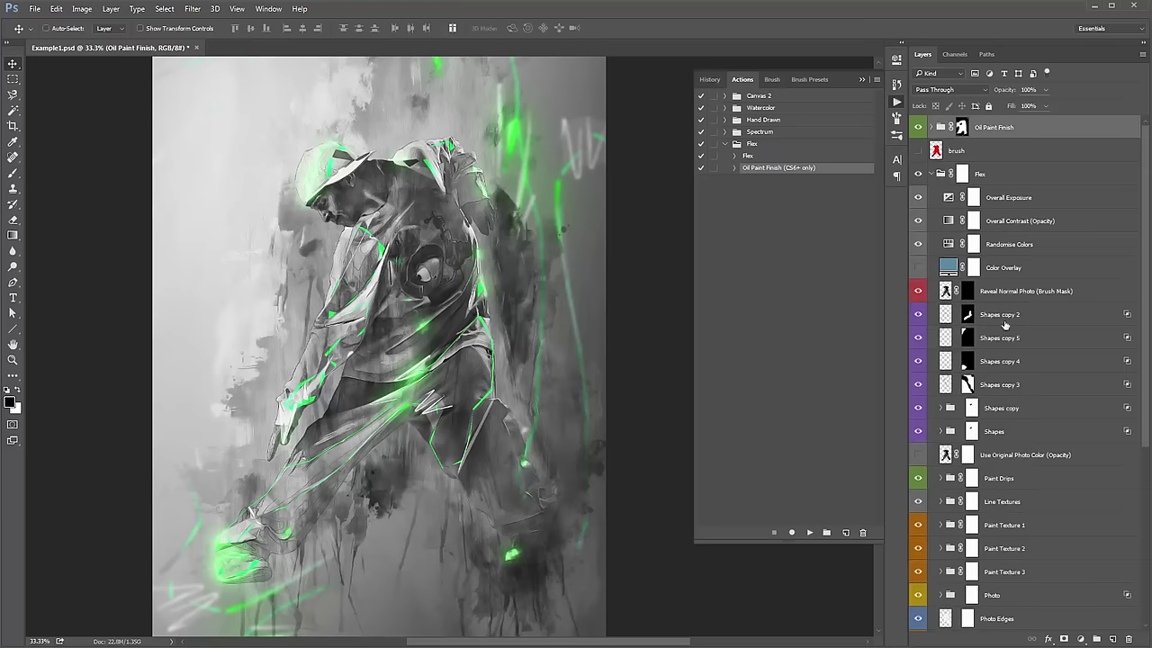
{"action": "left_click", "coordinate": [997, 407]}
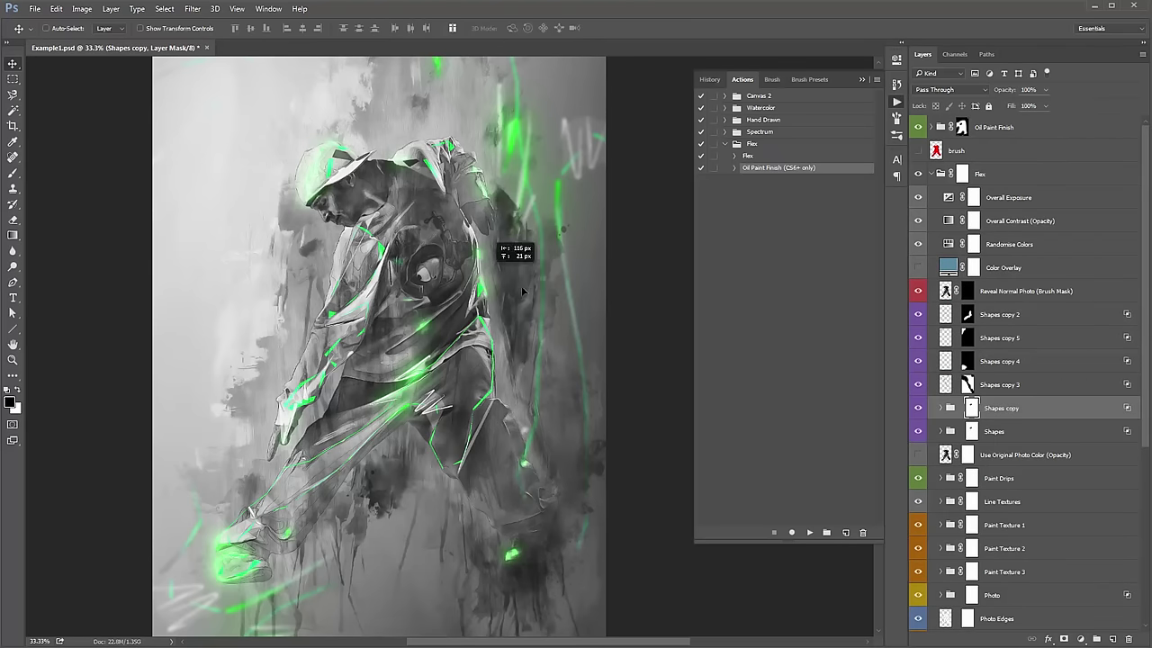
{"action": "left_click", "coordinate": [954, 409]}
{"action": "left_click_drag", "start_coordinate": [581, 306], "coordinate": [524, 339]}
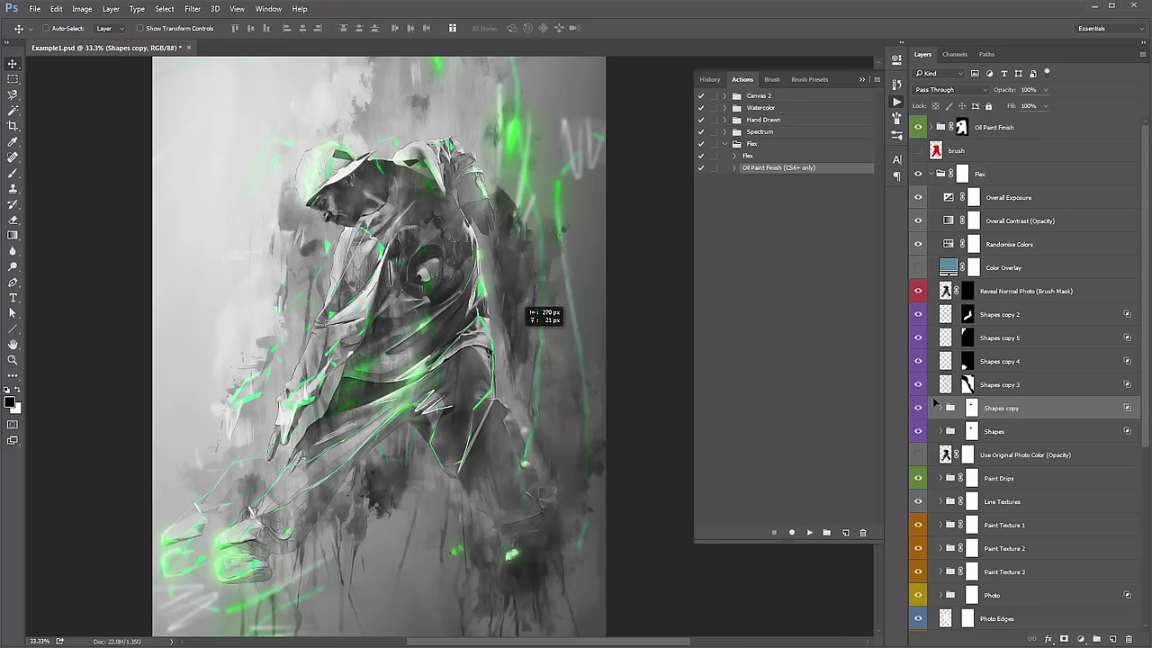
{"action": "scroll", "coordinate": [950, 432], "scroll_direction": "down", "scroll_amount": 3}
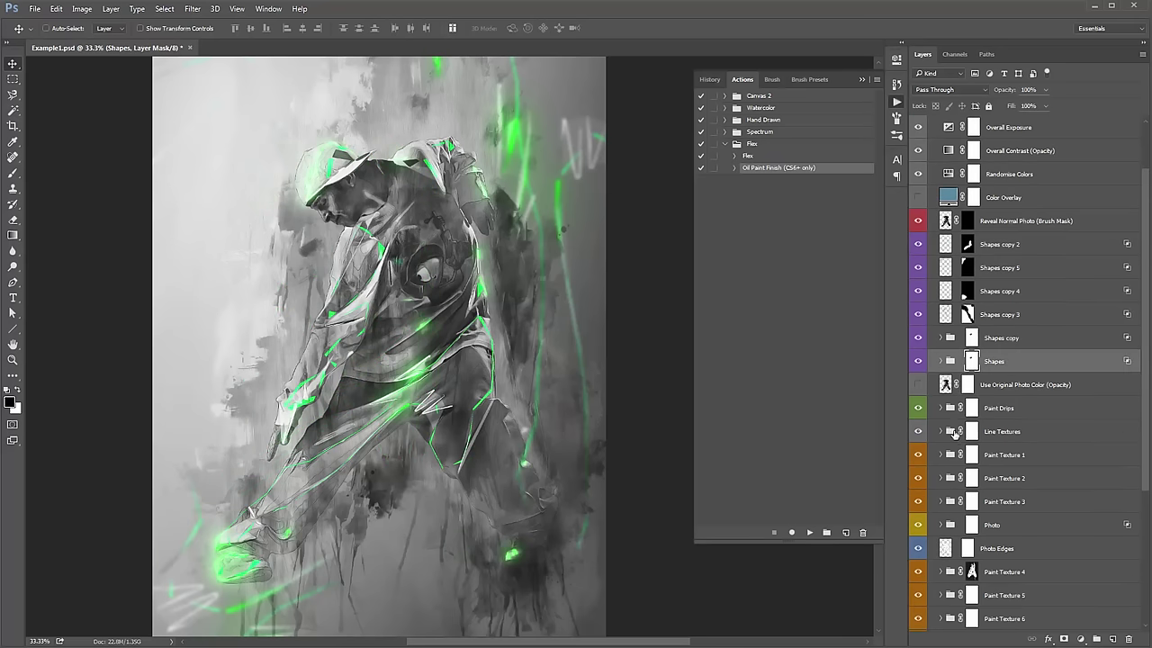
Select the Paint Texture 1, Paint Texture 2 and Paint Texture 3 groups and move them together up and to the right on the canvas.
{"action": "left_click", "coordinate": [1019, 457]}
{"action": "left_click", "coordinate": [1025, 502], "text": "shift"}
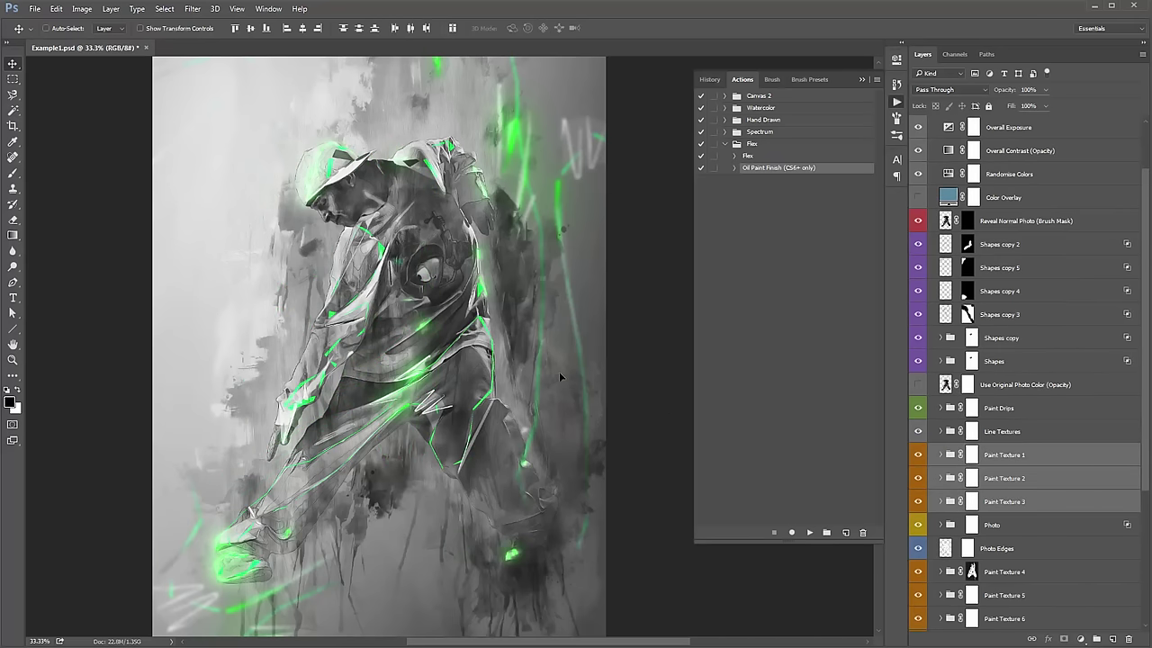
{"action": "mouse_move", "coordinate": [560, 377]}
{"action": "left_mouse_down"}
{"action": "mouse_move", "coordinate": [540, 363]}
{"action": "mouse_move", "coordinate": [525, 380]}
{"action": "mouse_move", "coordinate": [540, 378]}
{"action": "mouse_move", "coordinate": [590, 315]}
{"action": "left_mouse_up"}
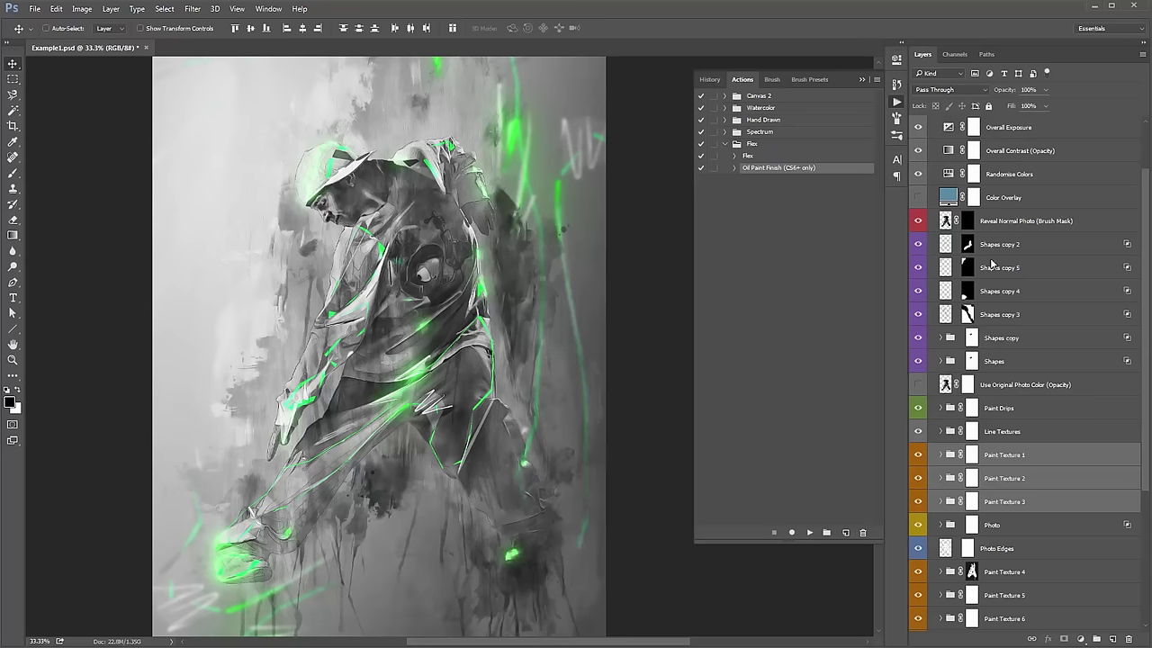
Expand the Oil Paint Finish group, select its Oil Paint Finish layer and review the Flex layer stack and action list.
{"action": "left_click", "coordinate": [995, 245]}
{"action": "left_click", "coordinate": [897, 101]}
{"action": "scroll", "coordinate": [1049, 219], "scroll_direction": "up", "scroll_amount": 1}
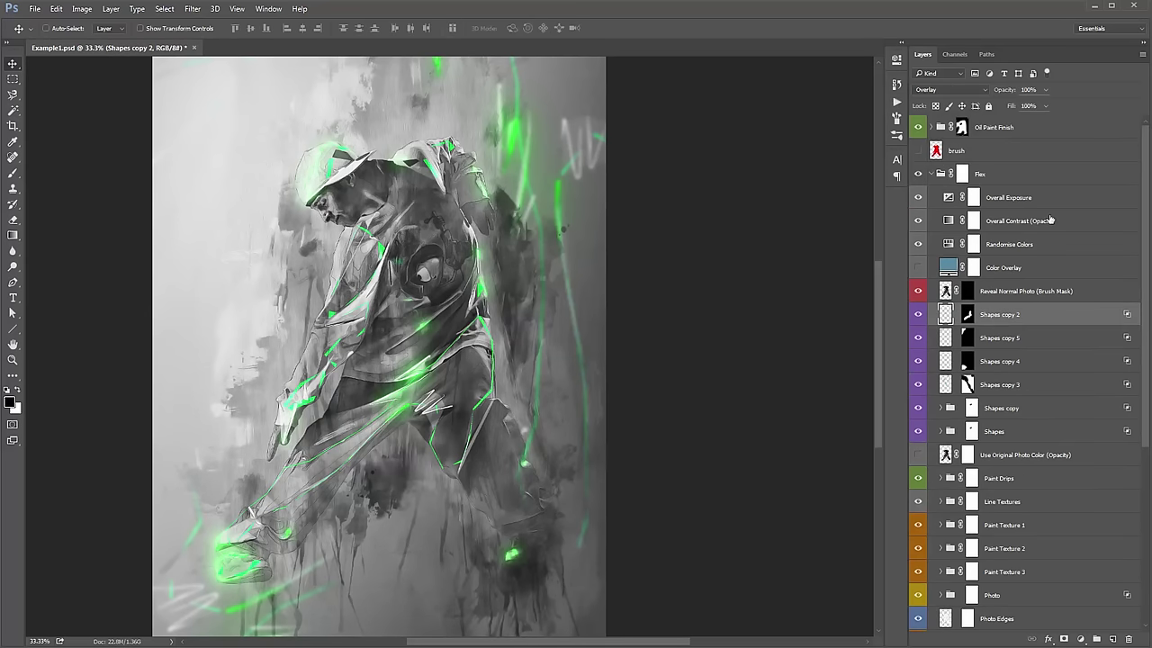
{"action": "left_click", "coordinate": [993, 128]}
{"action": "left_click", "coordinate": [932, 127]}
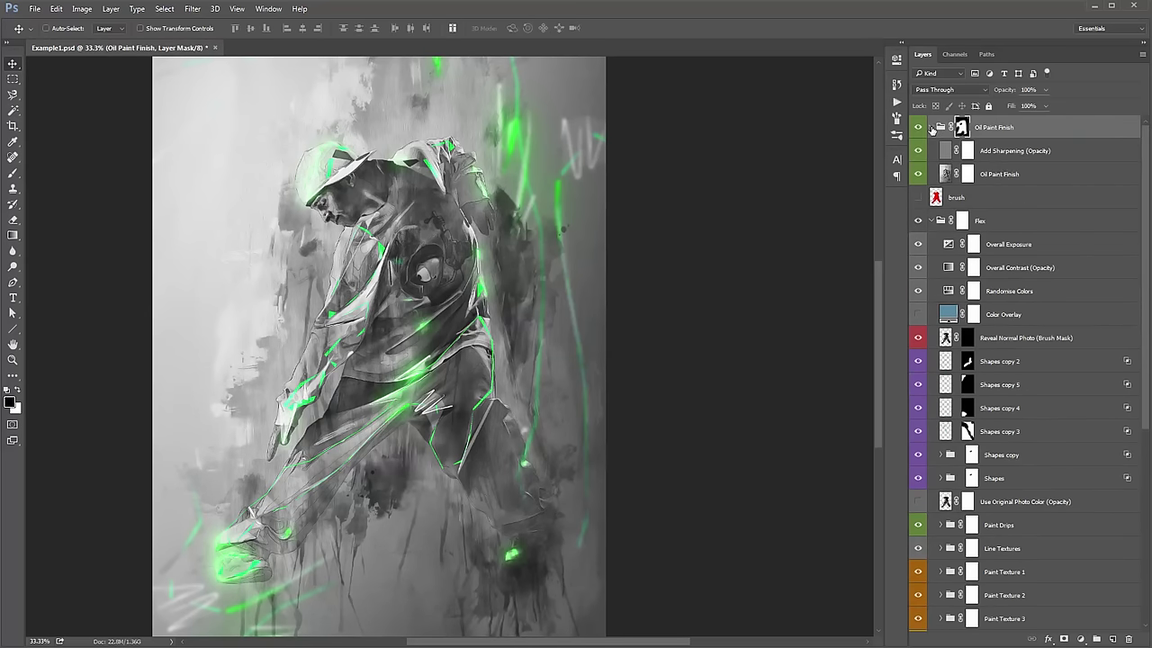
{"action": "left_click", "coordinate": [1004, 174]}
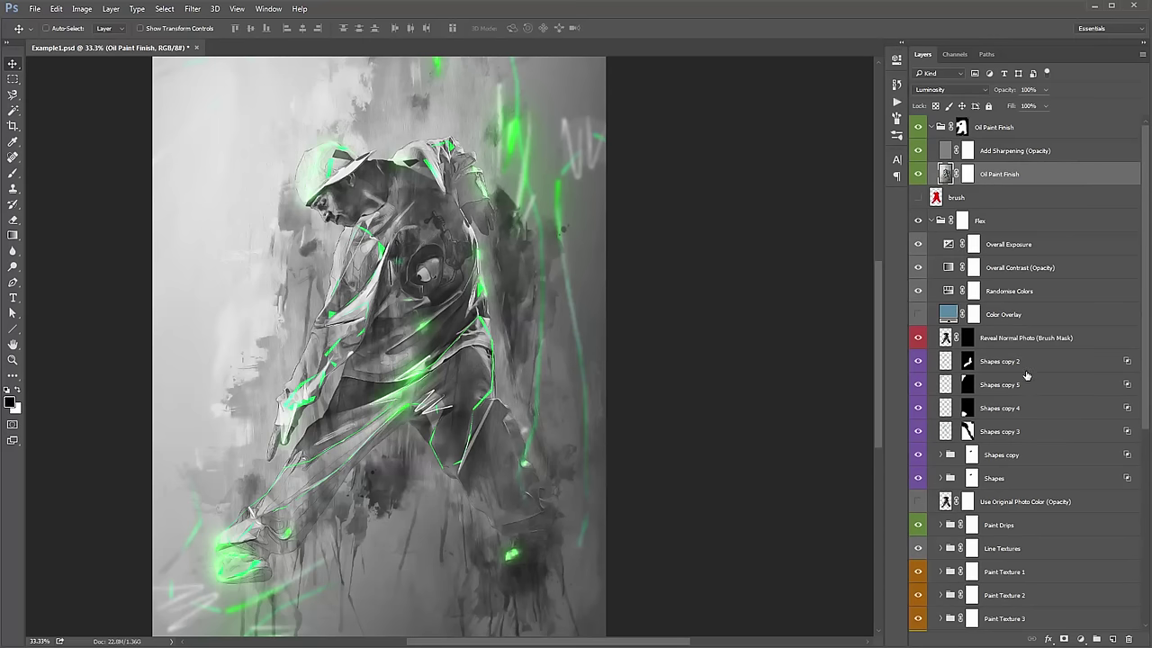
{"action": "scroll", "coordinate": [1026, 375], "scroll_direction": "down", "scroll_amount": 5}
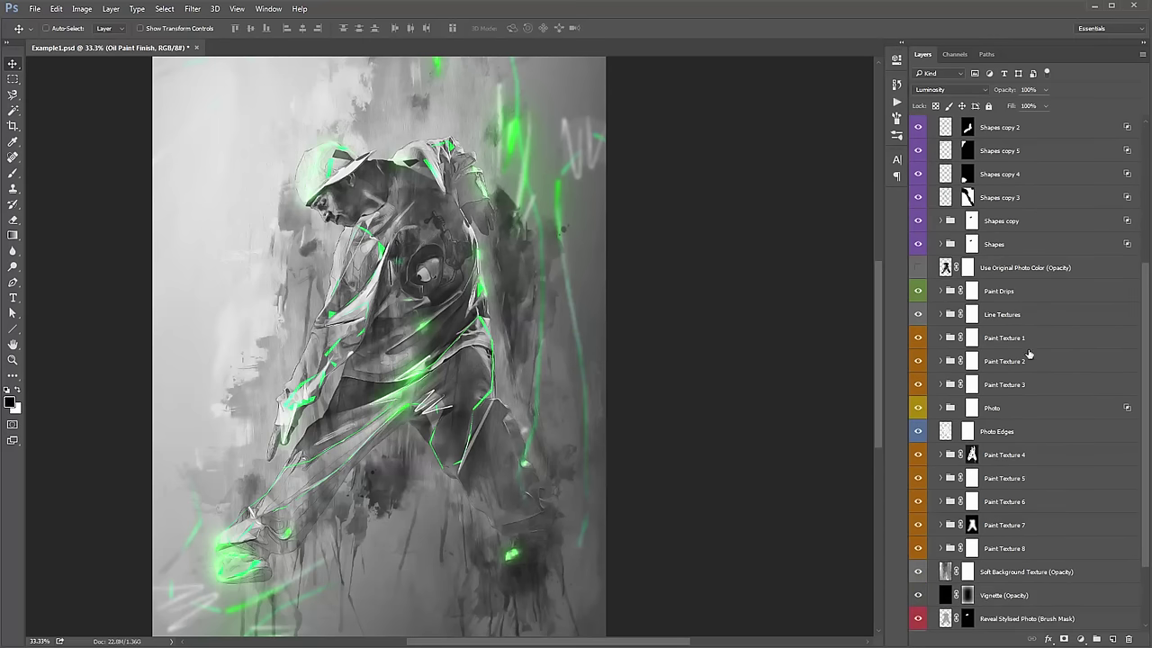
{"action": "scroll", "coordinate": [1029, 354], "scroll_direction": "up", "scroll_amount": 3}
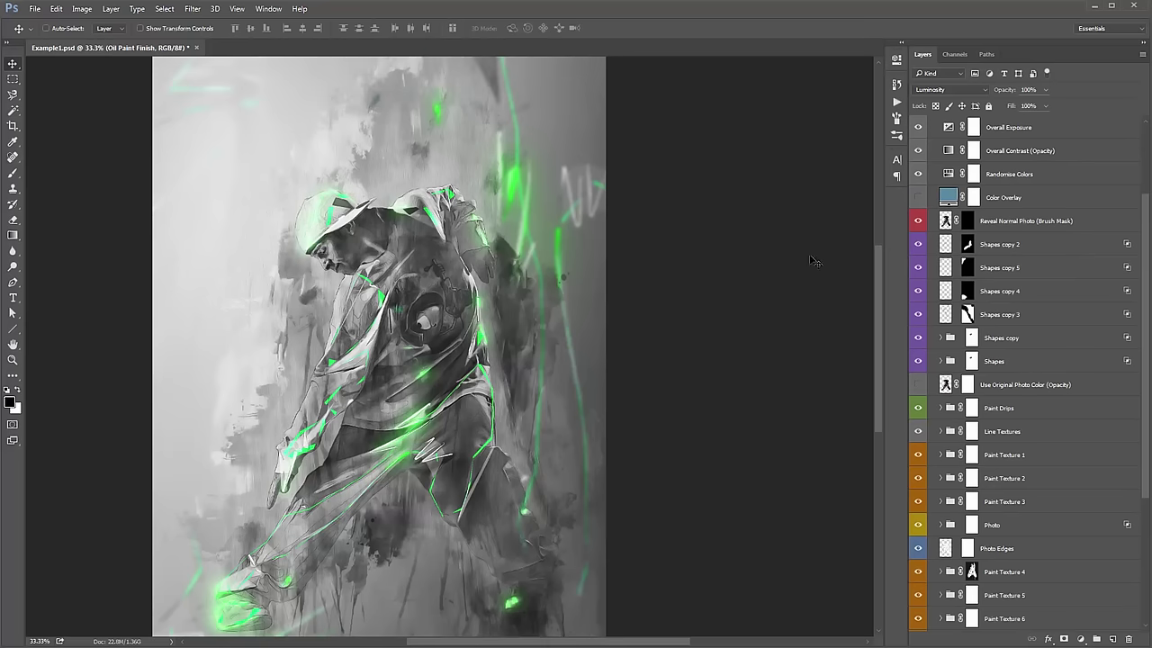
{"action": "scroll", "coordinate": [994, 180], "scroll_direction": "up", "scroll_amount": 3}
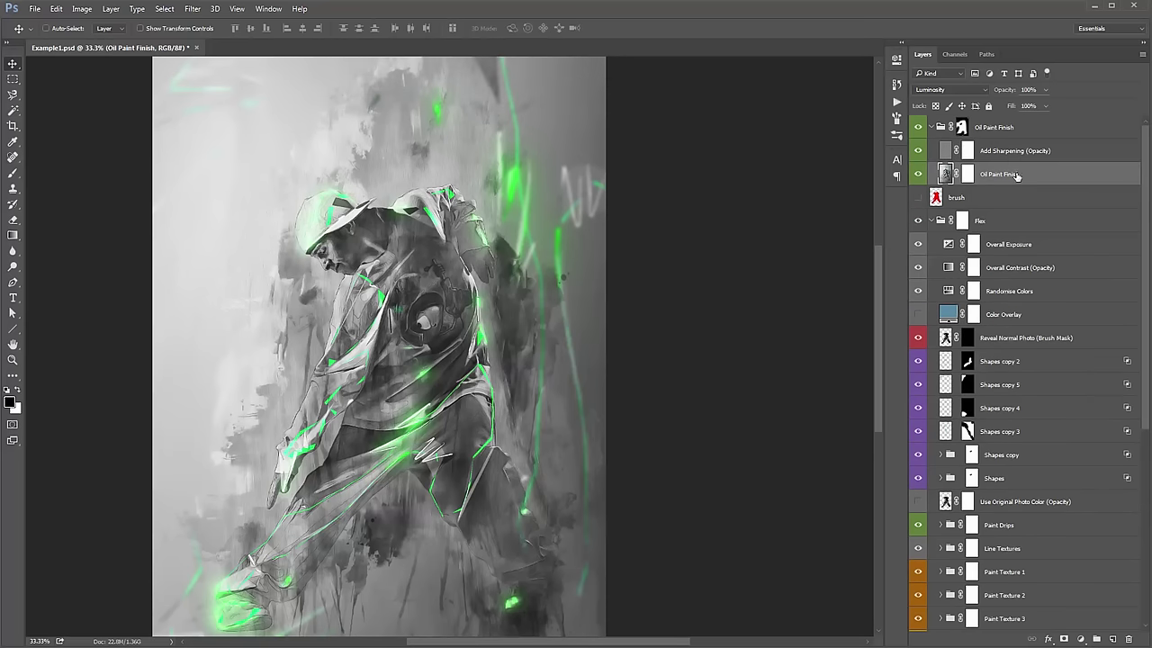
{"action": "left_click", "coordinate": [900, 102]}
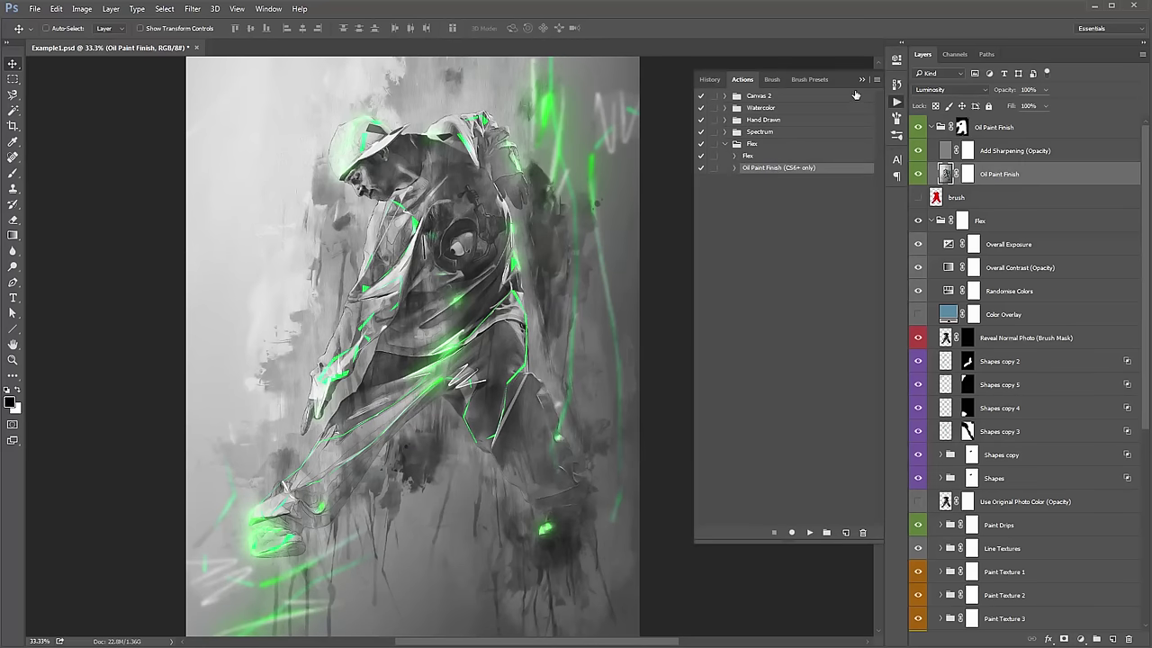
{"action": "left_click", "coordinate": [861, 81]}
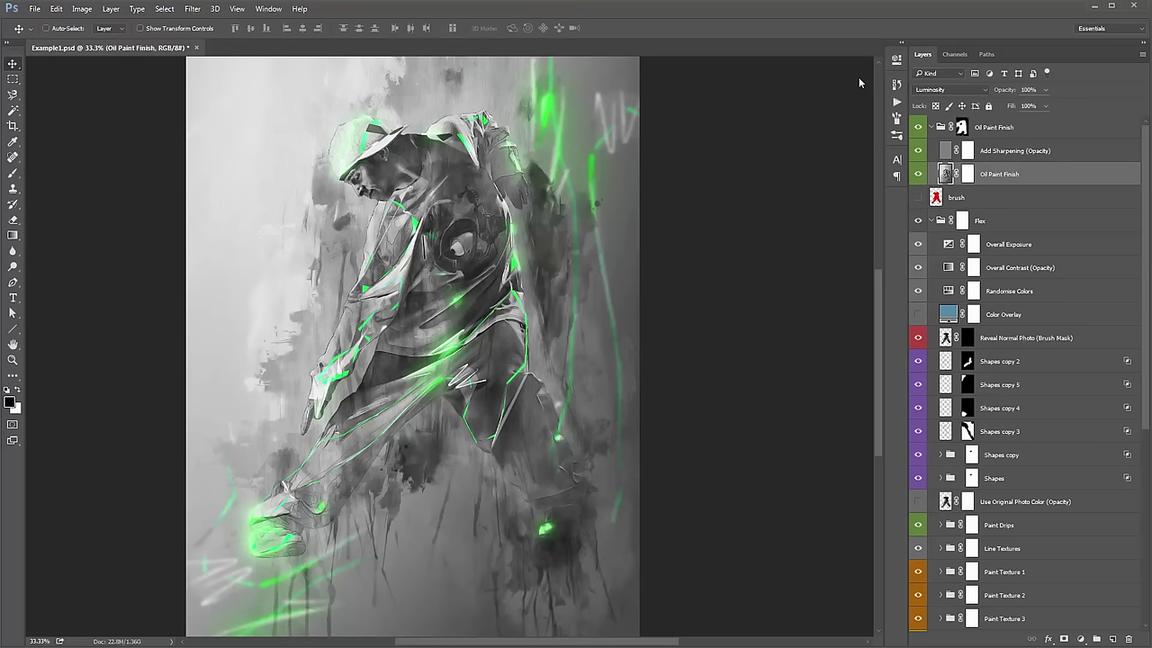
Refine the Oil Paint Finish group's mask by painting more black around the figure with the 600 px brush.
{"action": "left_click", "coordinate": [962, 127]}
{"action": "key", "text": "b"}
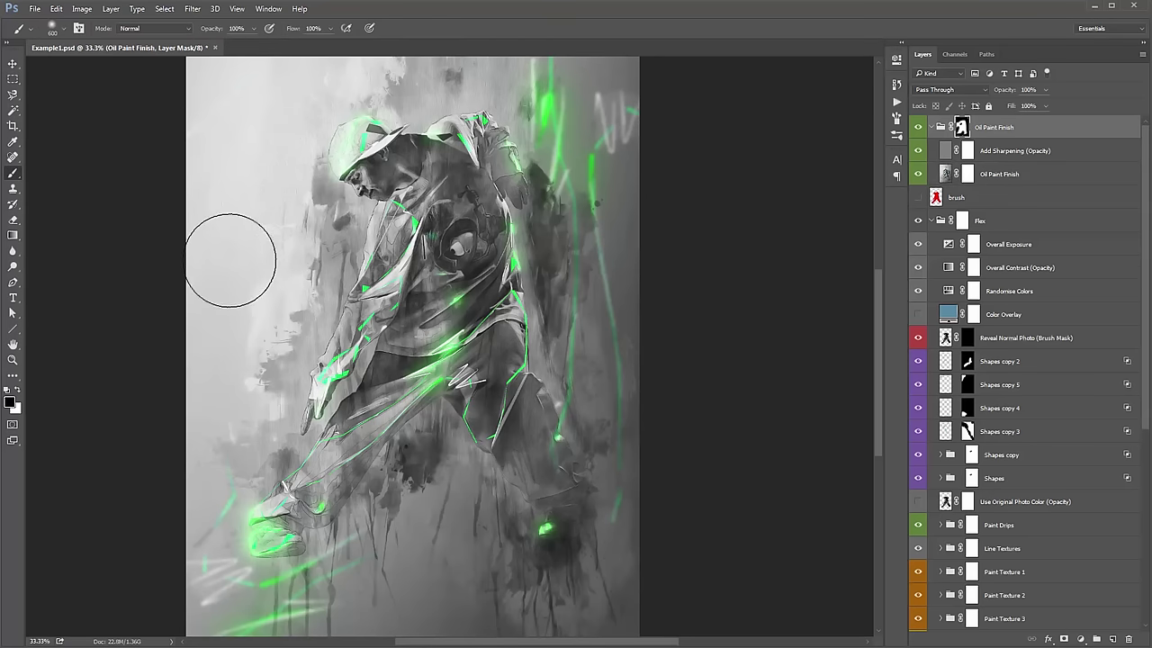
{"action": "key", "text": "v"}
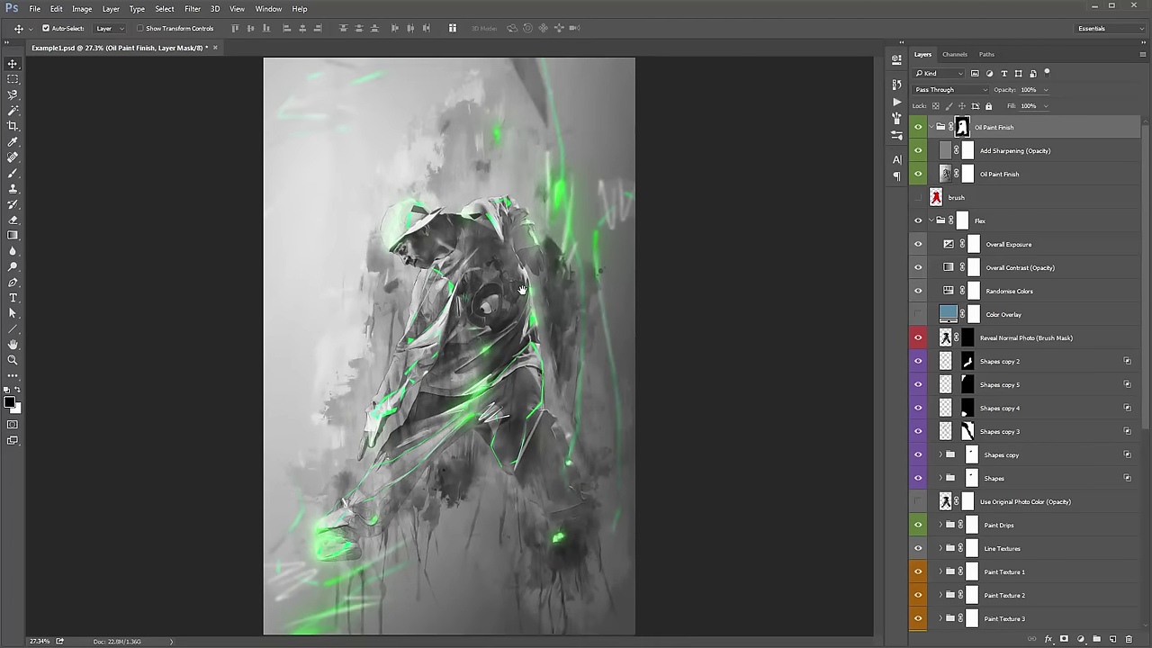
{"action": "key", "text": "ctrl+plus"}
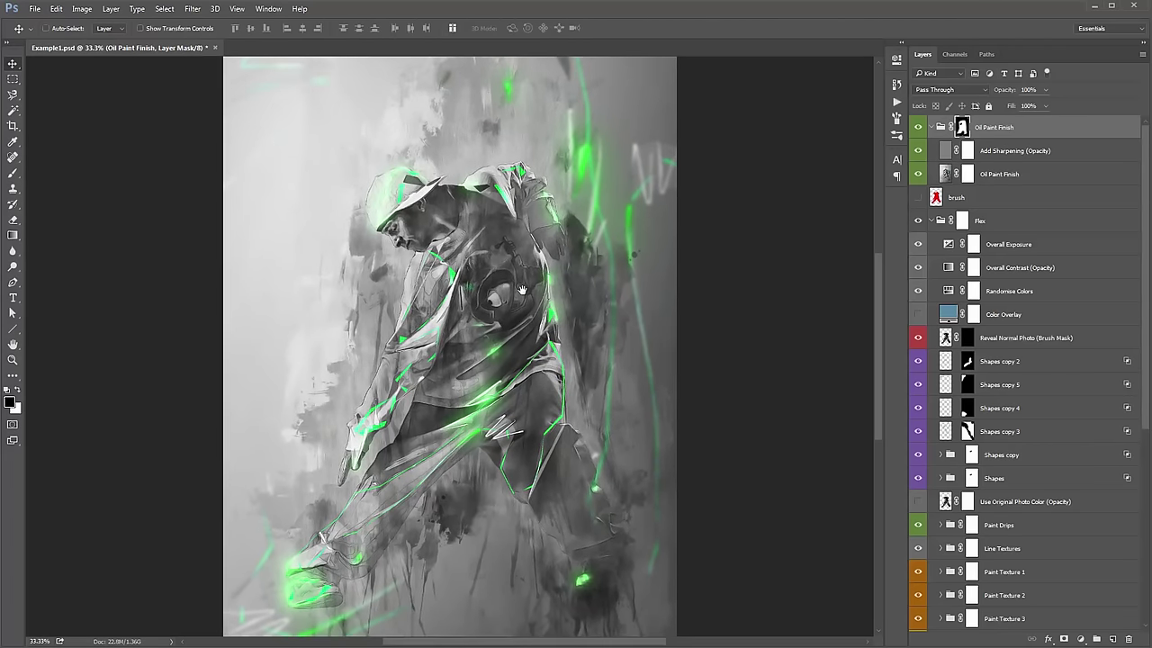
{"action": "scroll", "coordinate": [522, 290], "scroll_direction": "down", "scroll_amount": 2}
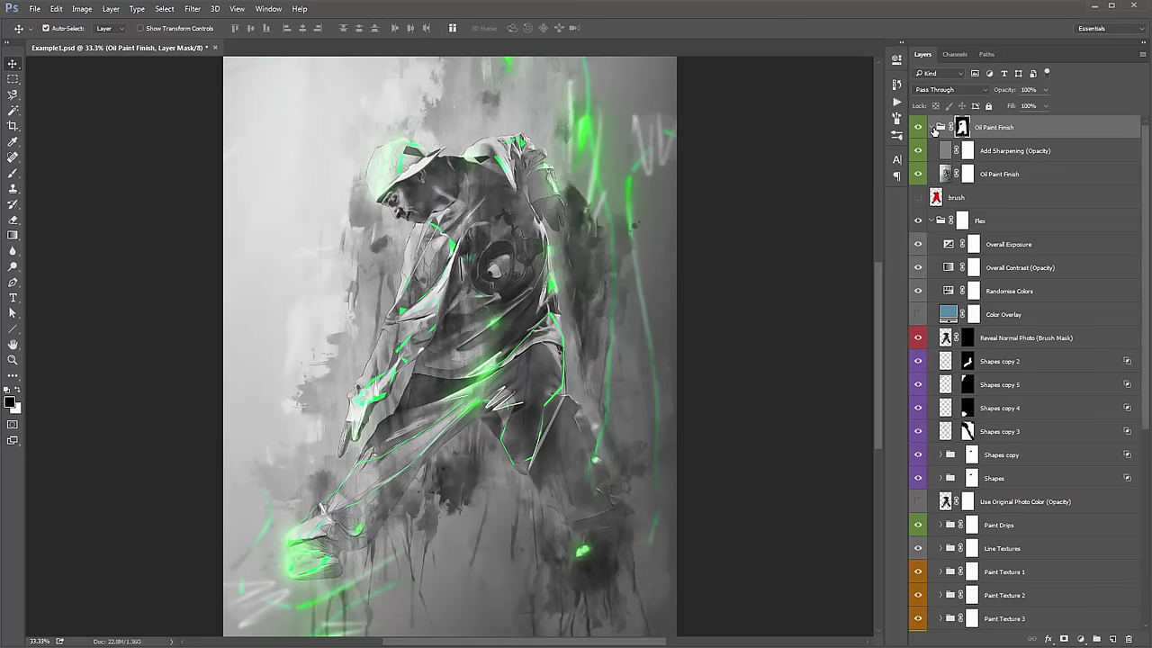
Collapse the layer groups and combine Oil Paint Finish, brush and Flex into a single group.
{"action": "left_click", "coordinate": [933, 128], "text": "ctrl"}
{"action": "left_click", "coordinate": [1024, 174], "text": "shift"}
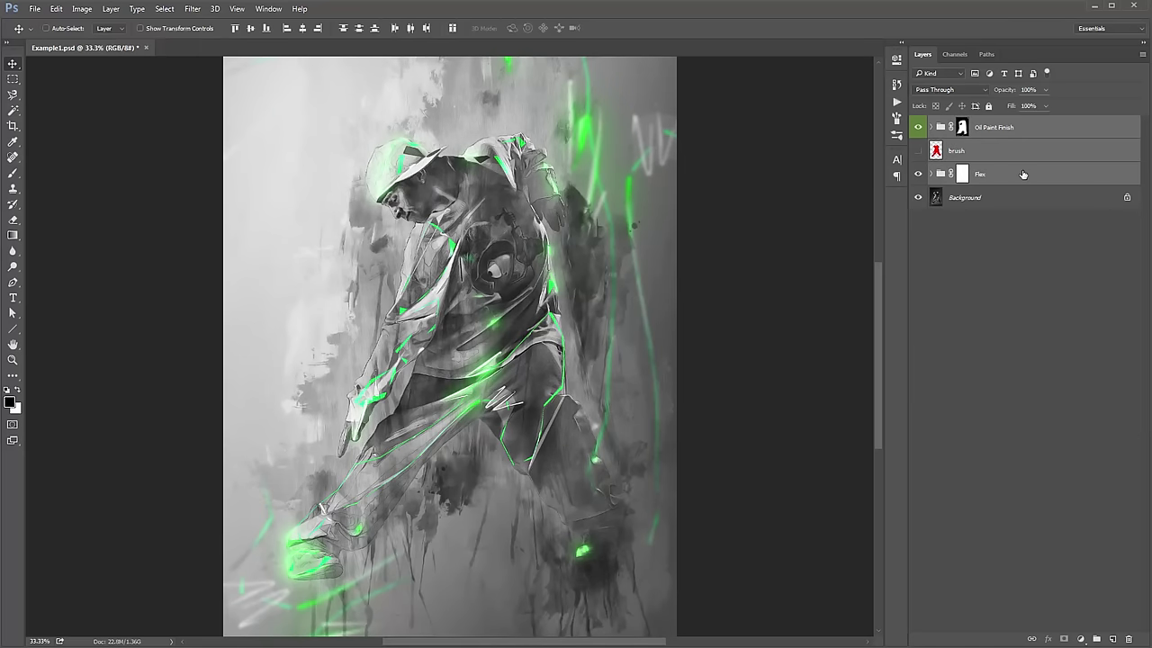
{"action": "key", "text": "ctrl+g"}
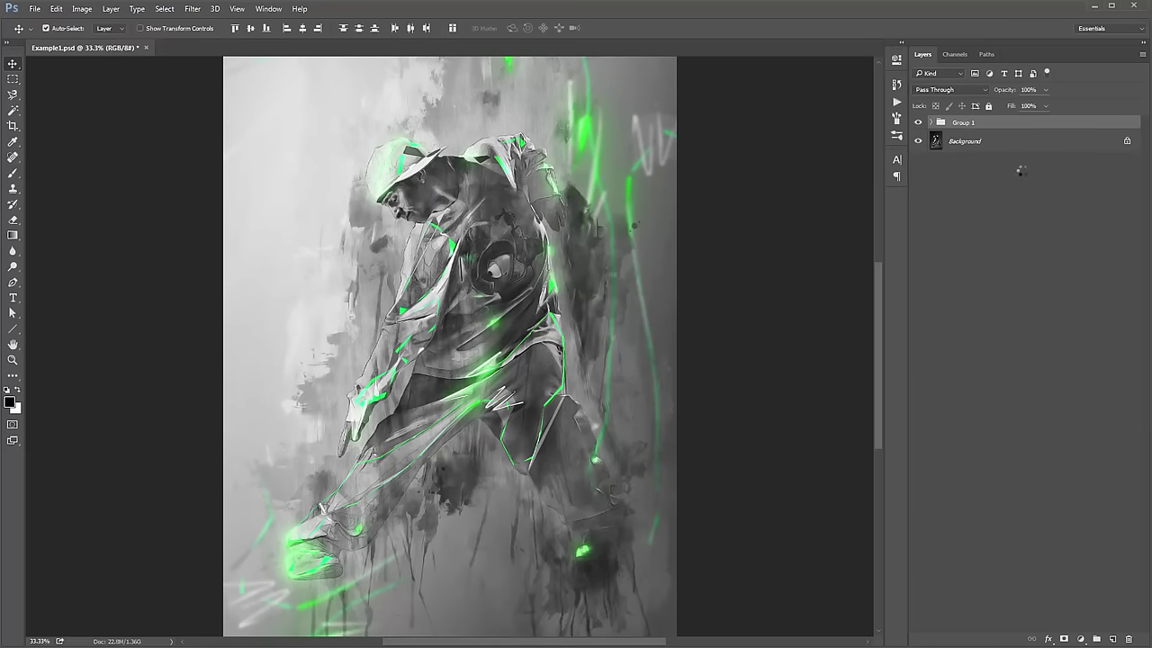
Toggle the visibility of Group 1 to compare the finished effect with the original photo.
{"action": "left_click", "coordinate": [918, 122]}
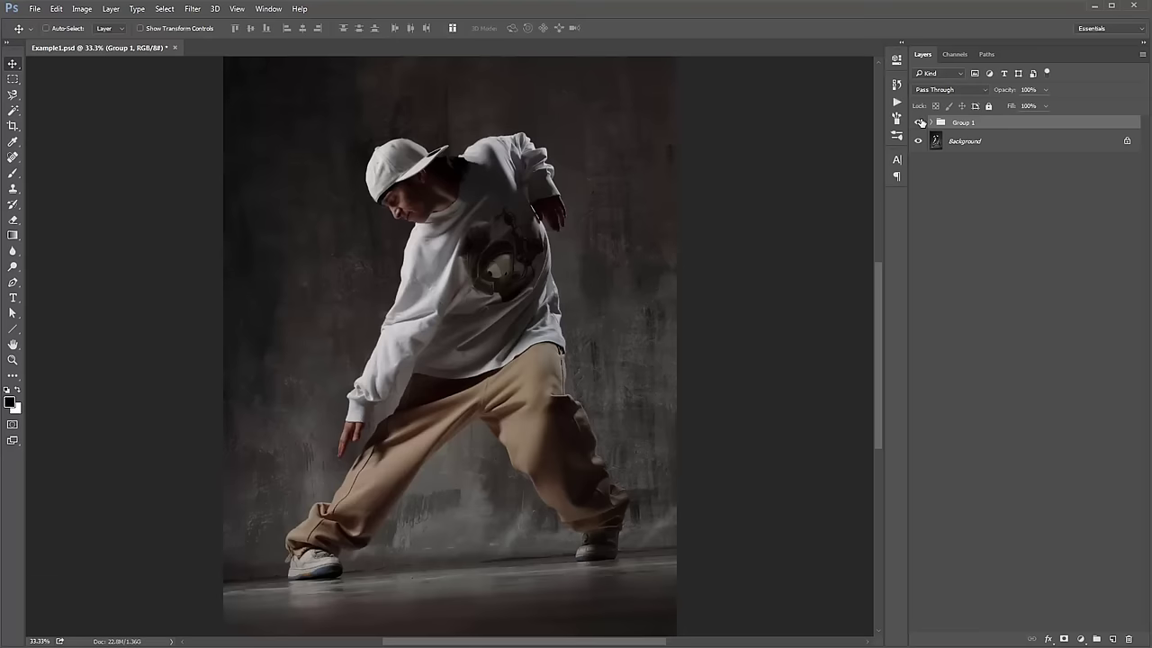
{"action": "left_click", "coordinate": [919, 122]}
{"action": "left_click_drag", "start_coordinate": [804, 107], "coordinate": [790, 152]}
{"action": "scroll", "coordinate": [790, 152], "scroll_direction": "down", "scroll_amount": 5}
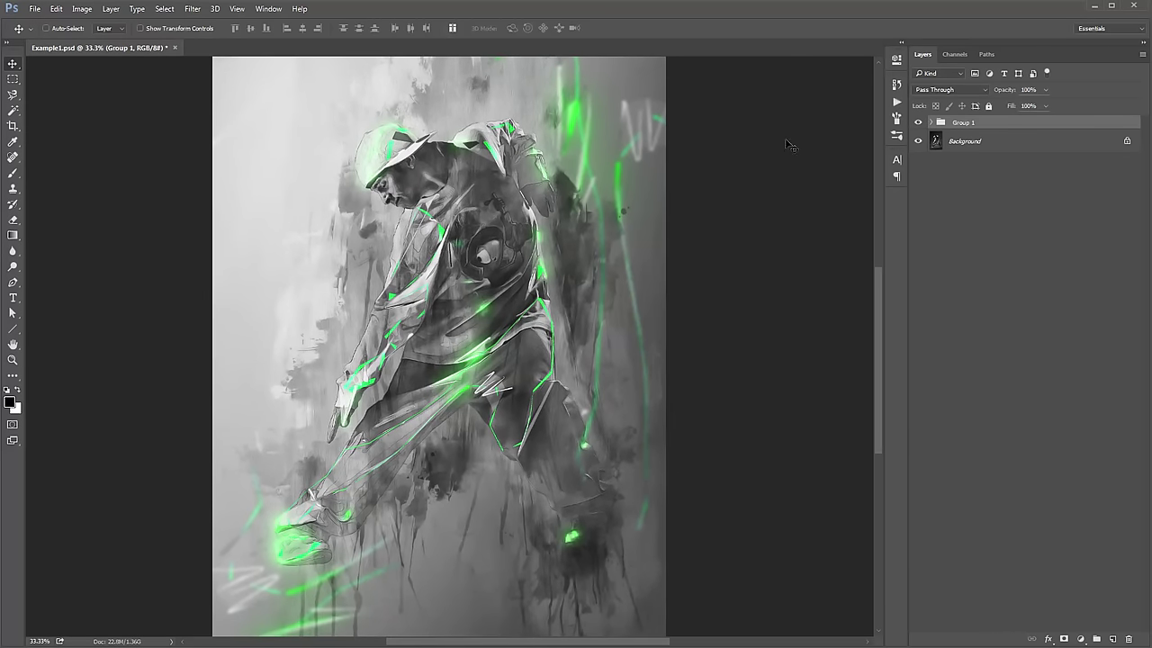
Expand Group 1 and its Flex group, and select the Background Color layer.
{"action": "left_click", "coordinate": [932, 123]}
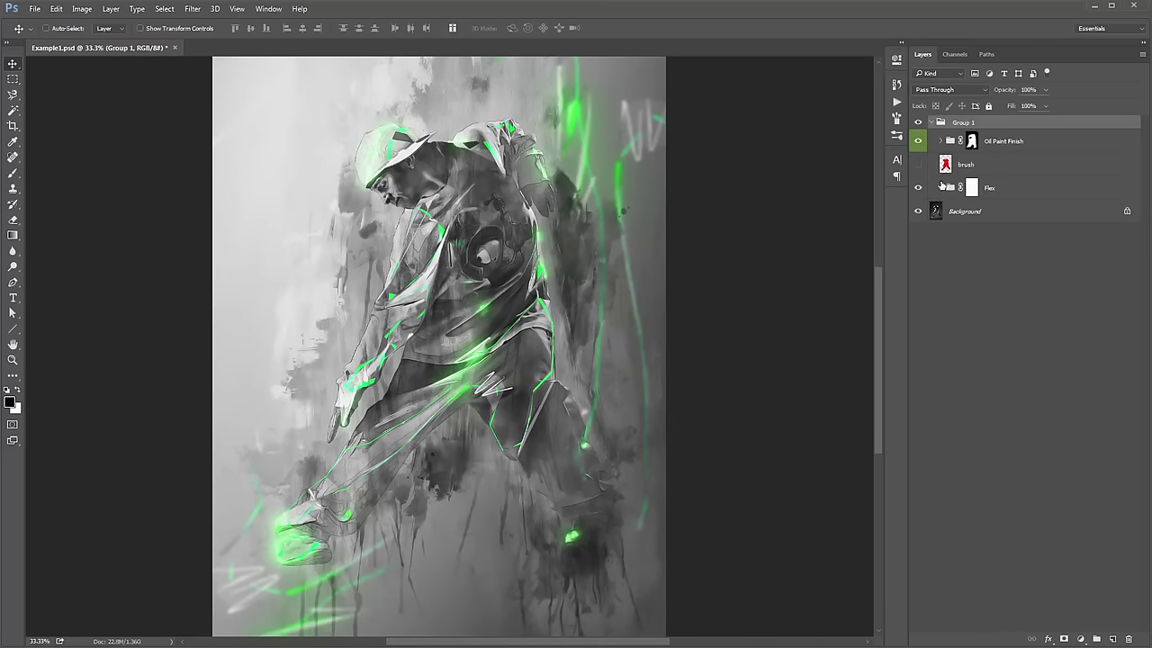
{"action": "left_click", "coordinate": [942, 186]}
{"action": "scroll", "coordinate": [981, 353], "scroll_direction": "down", "scroll_amount": 2}
{"action": "scroll", "coordinate": [981, 354], "scroll_direction": "down", "scroll_amount": 5}
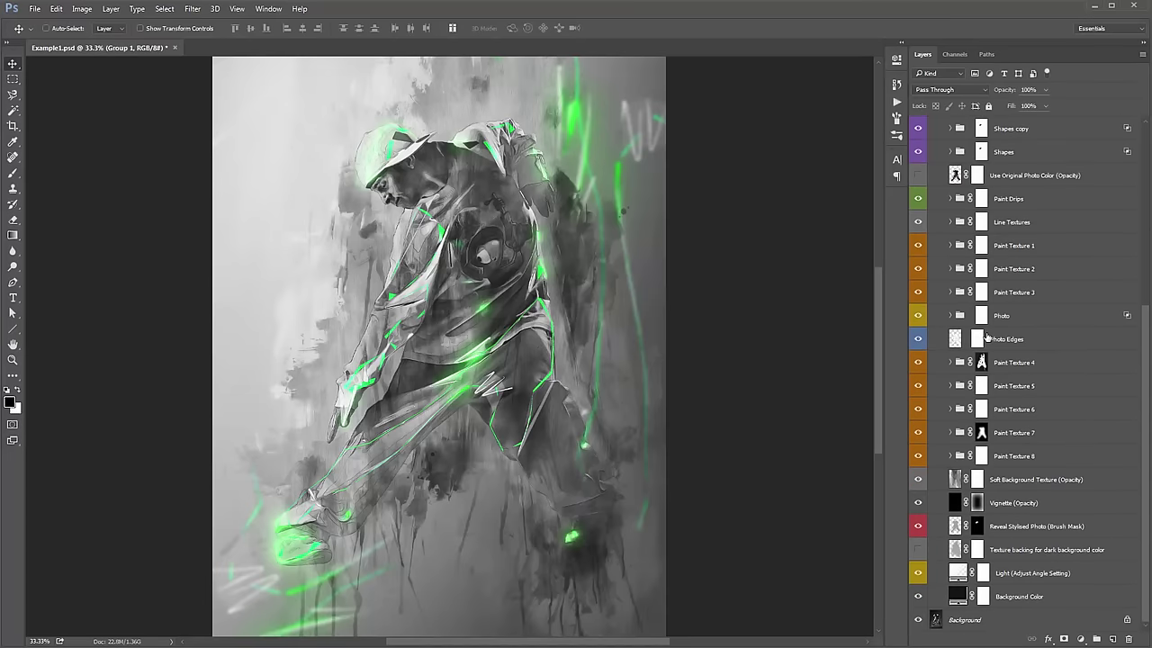
{"action": "left_click", "coordinate": [1036, 594]}
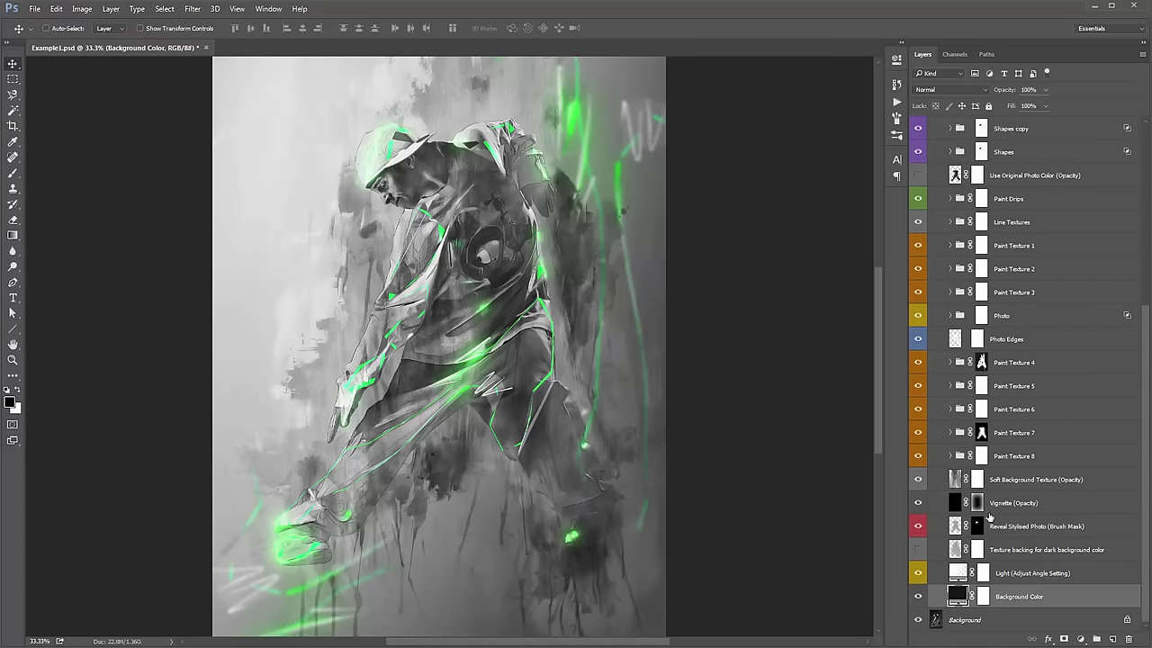
{"action": "scroll", "coordinate": [714, 316], "scroll_direction": "down", "scroll_amount": 2}
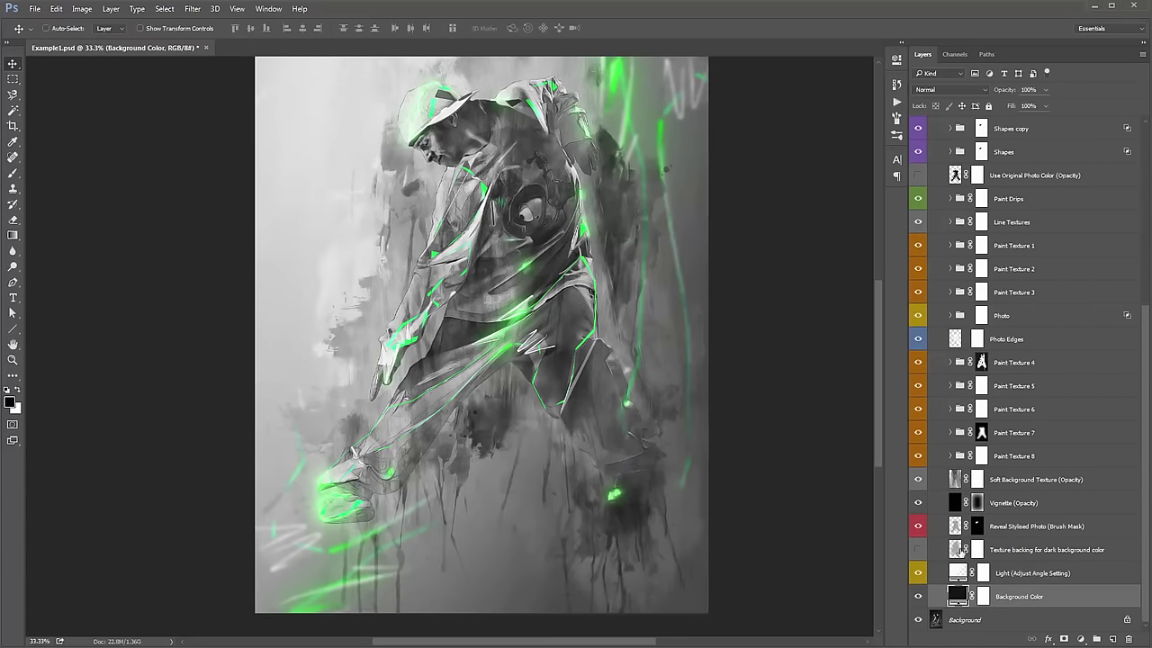
Toggle the Background Color layer's visibility repeatedly to examine how the original photo's floor shows through the effect.
{"action": "left_click", "coordinate": [920, 597]}
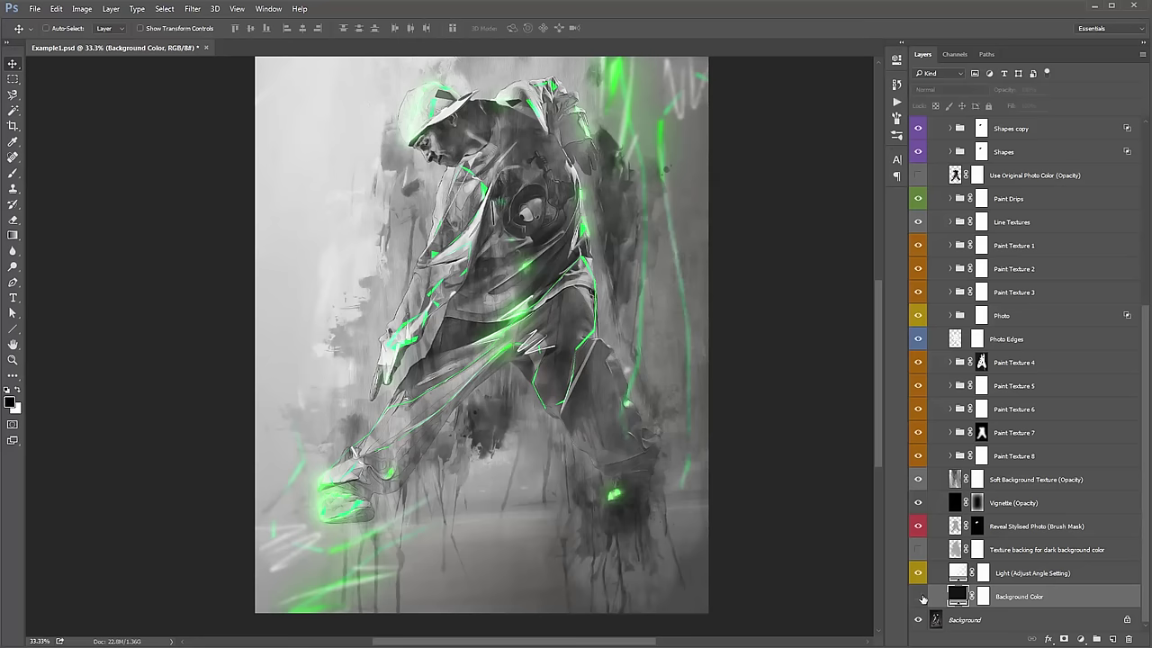
{"action": "left_click_drag", "start_coordinate": [677, 344], "coordinate": [704, 389]}
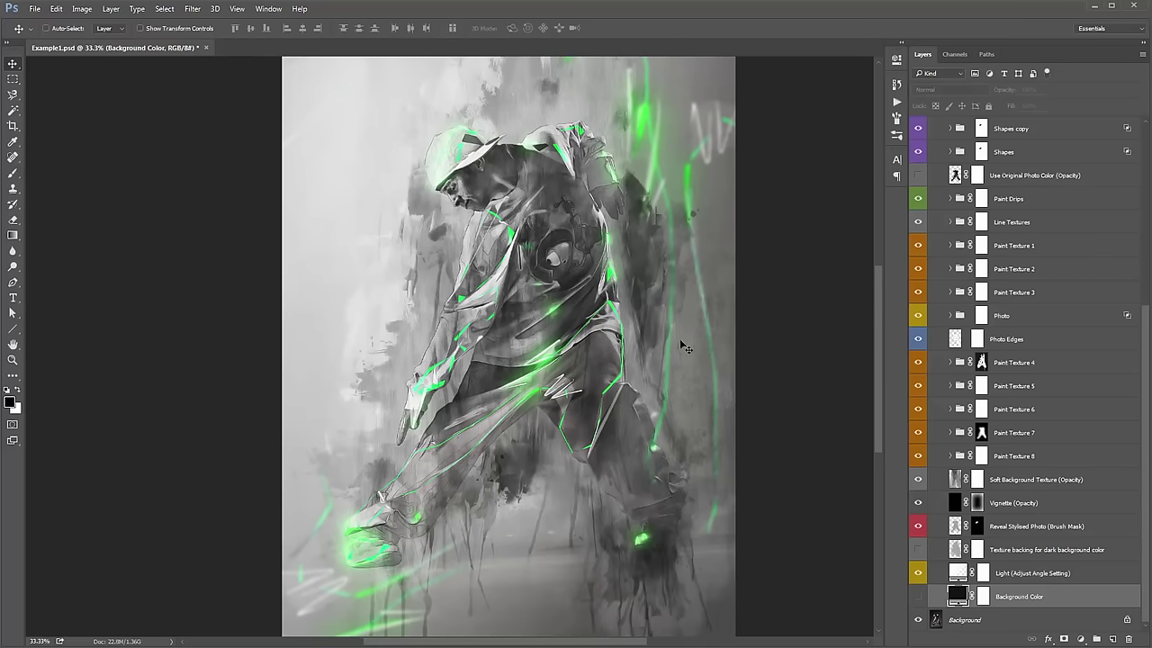
{"action": "scroll", "coordinate": [420, 277], "scroll_direction": "down", "scroll_amount": 3}
{"action": "scroll", "coordinate": [420, 277], "scroll_direction": "right", "scroll_amount": 2}
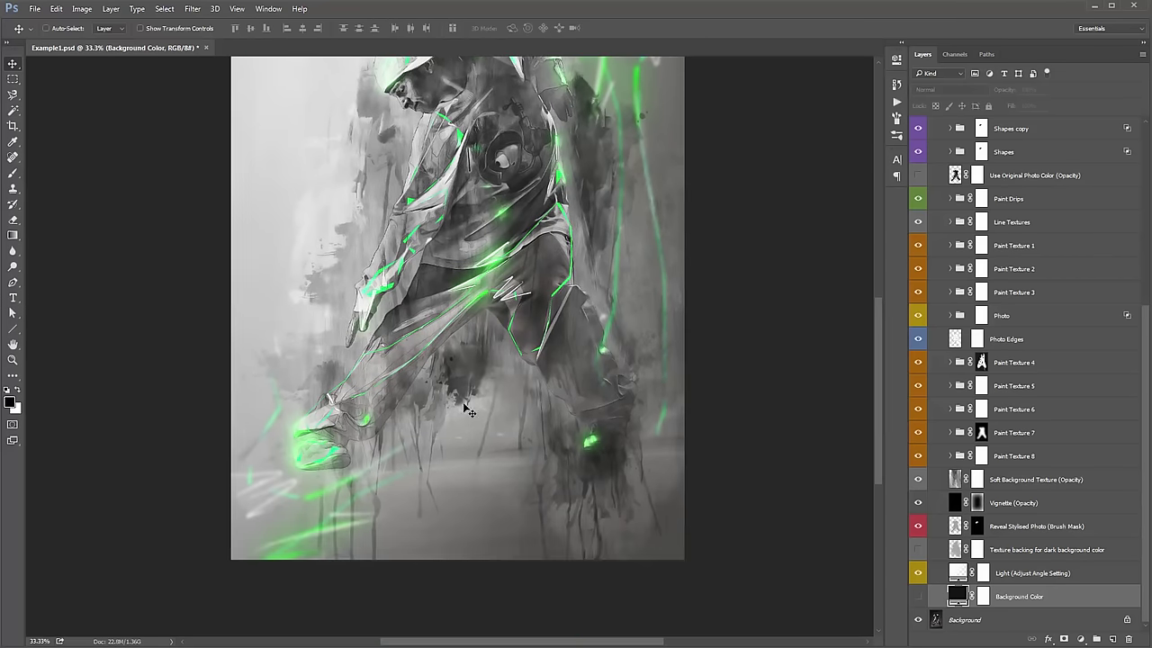
{"action": "left_click_drag", "start_coordinate": [629, 412], "coordinate": [644, 465]}
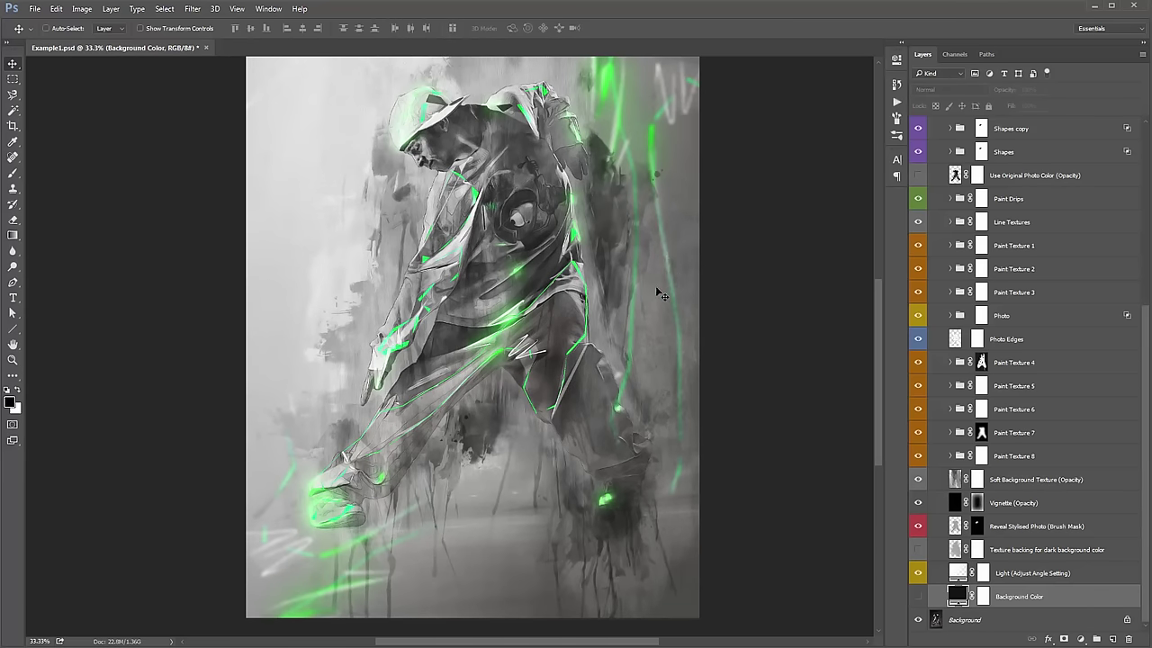
{"action": "left_click", "coordinate": [919, 596]}
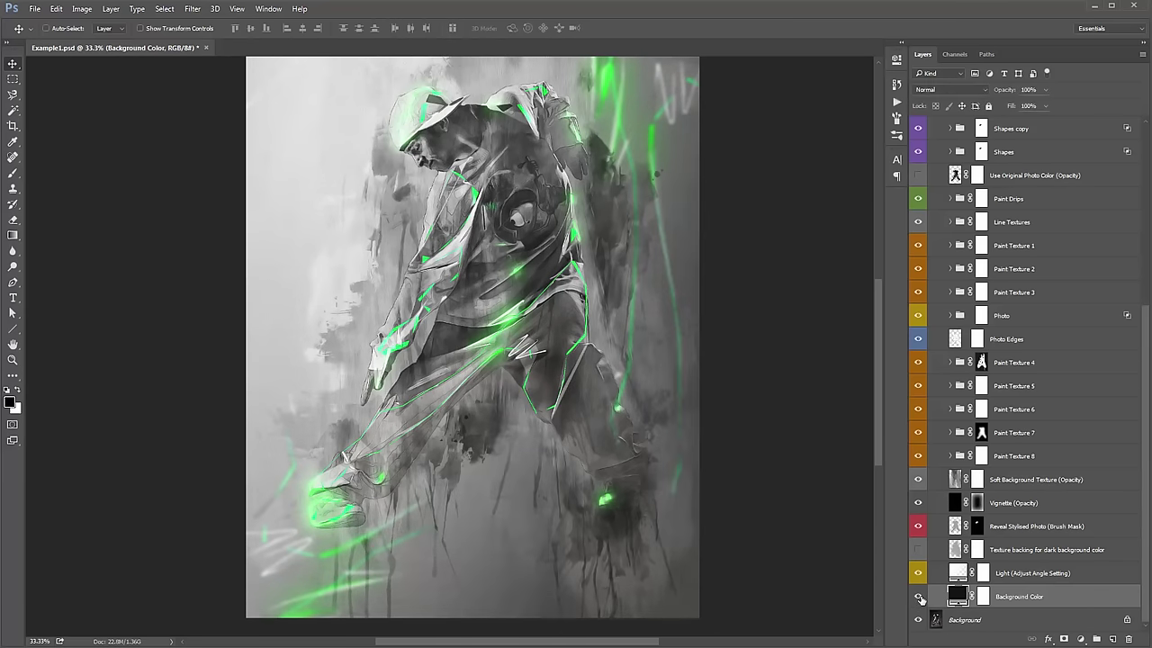
{"action": "left_click", "coordinate": [919, 596]}
{"action": "left_click", "coordinate": [919, 597]}
{"action": "left_click", "coordinate": [919, 597]}
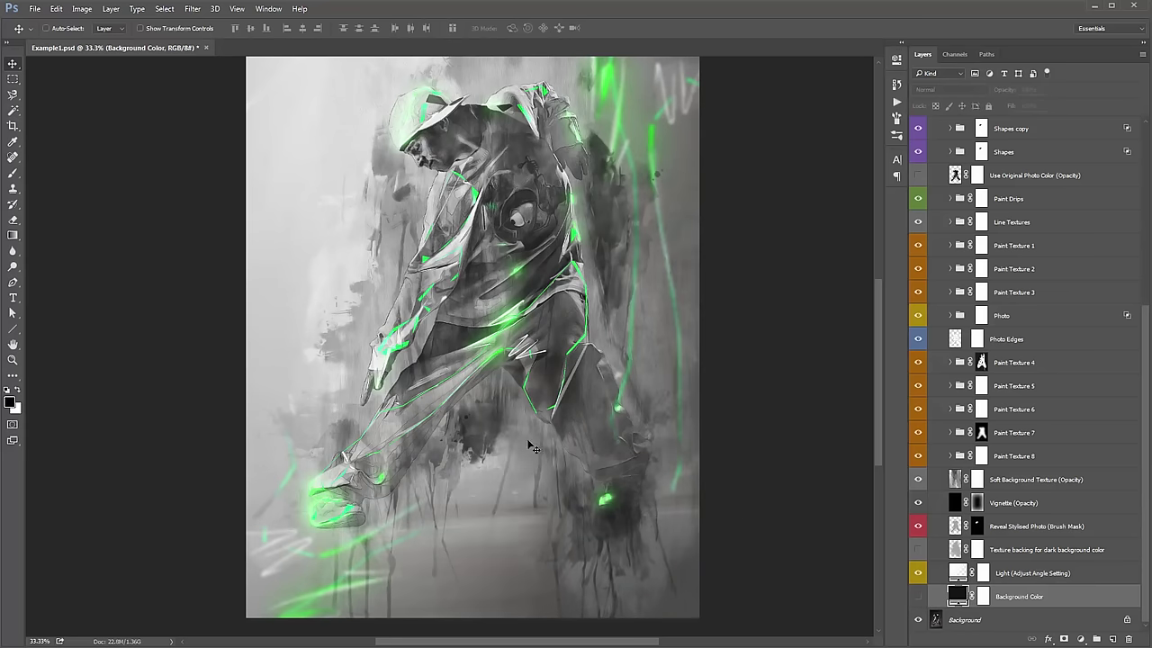
{"action": "left_click", "coordinate": [919, 597]}
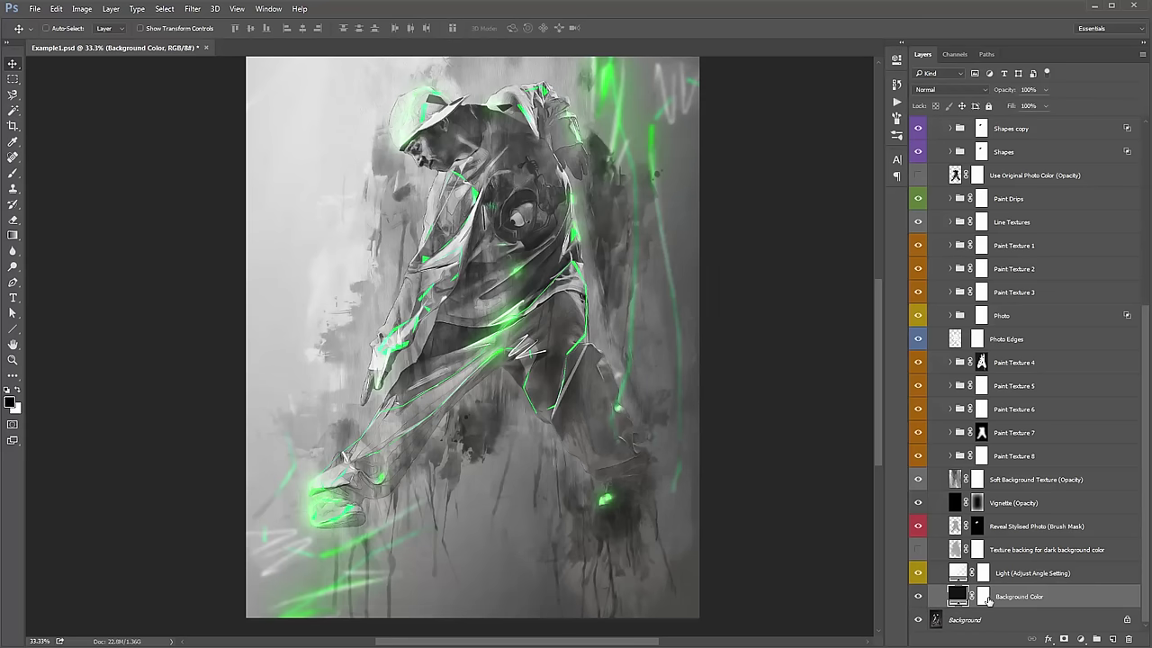
Paint black on the Background Color layer's mask around the feet and across the floor with a 600 px brush.
{"action": "left_click", "coordinate": [982, 597]}
{"action": "scroll", "coordinate": [635, 414], "scroll_direction": "down", "scroll_amount": 1}
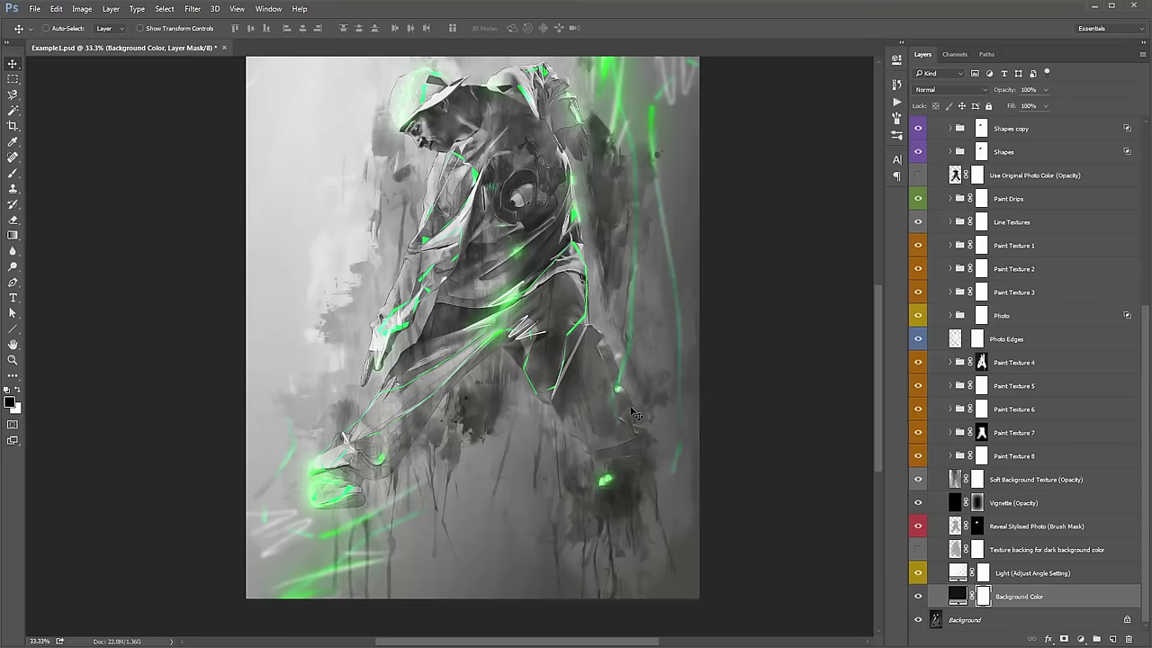
{"action": "key", "text": "b"}
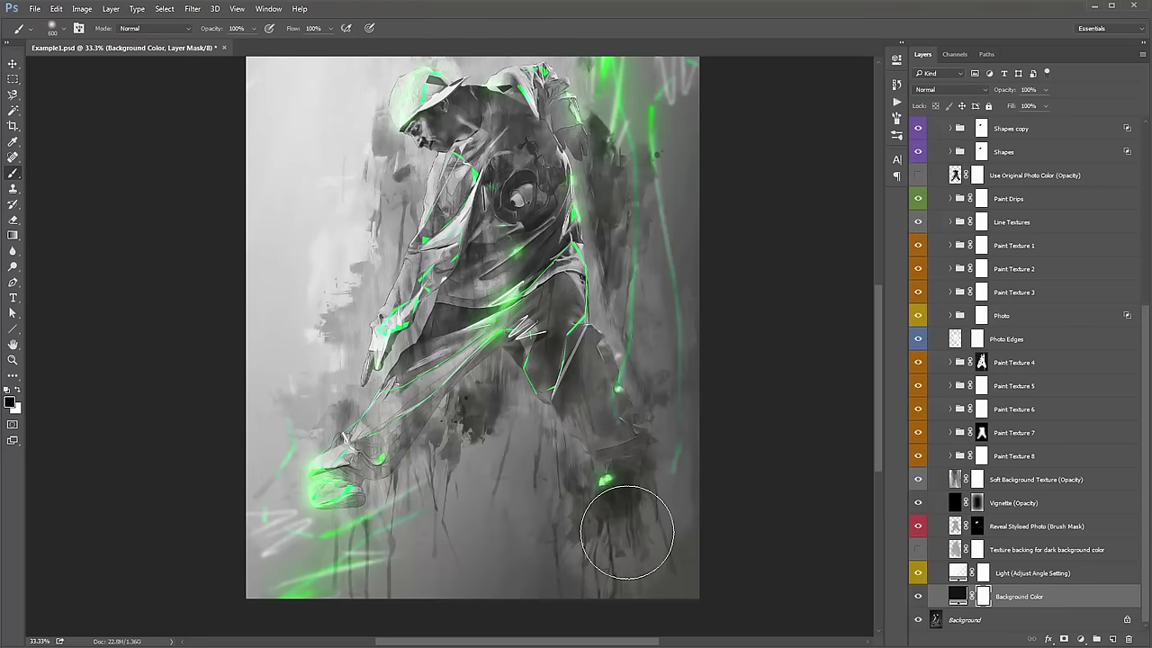
{"action": "mouse_move", "coordinate": [614, 493]}
{"action": "left_mouse_down"}
{"action": "mouse_move", "coordinate": [612, 483]}
{"action": "mouse_move", "coordinate": [624, 489]}
{"action": "mouse_move", "coordinate": [579, 475]}
{"action": "left_mouse_up"}
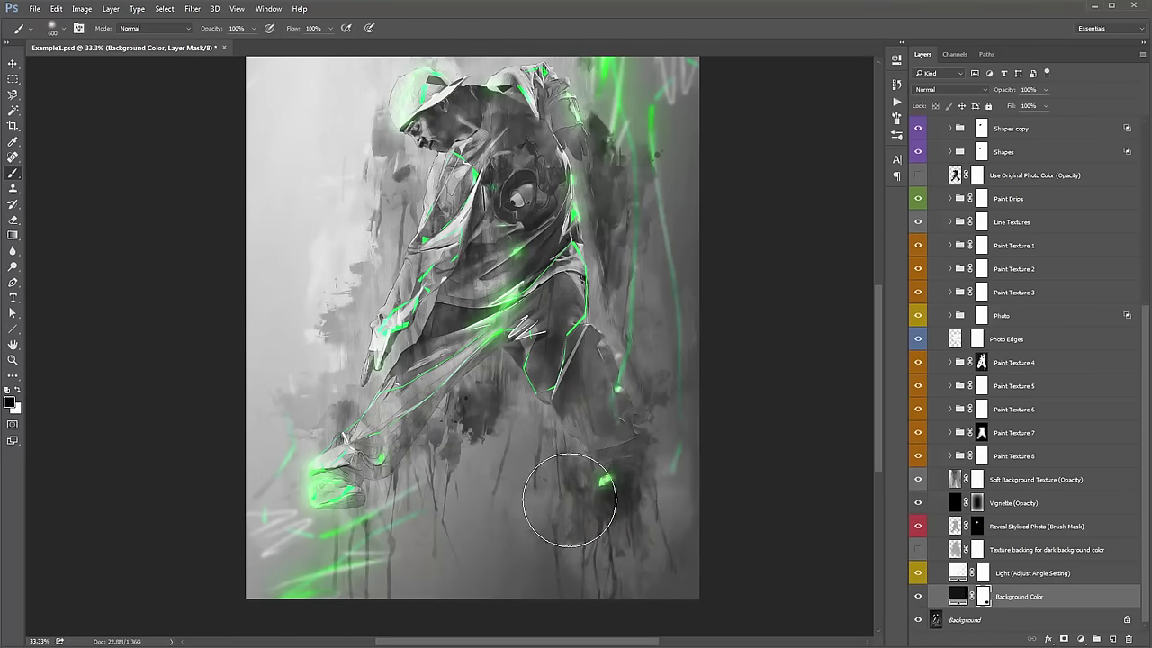
{"action": "mouse_move", "coordinate": [363, 511]}
{"action": "left_mouse_down"}
{"action": "mouse_move", "coordinate": [301, 506]}
{"action": "mouse_move", "coordinate": [468, 499]}
{"action": "mouse_move", "coordinate": [301, 506]}
{"action": "mouse_move", "coordinate": [378, 502]}
{"action": "left_mouse_up"}
{"action": "mouse_move", "coordinate": [533, 504]}
{"action": "left_mouse_down"}
{"action": "mouse_move", "coordinate": [296, 513]}
{"action": "mouse_move", "coordinate": [674, 489]}
{"action": "mouse_move", "coordinate": [281, 528]}
{"action": "left_mouse_up"}
{"action": "scroll", "coordinate": [281, 528], "scroll_direction": "down", "scroll_amount": 1}
{"action": "left_click_drag", "start_coordinate": [544, 302], "coordinate": [537, 328]}
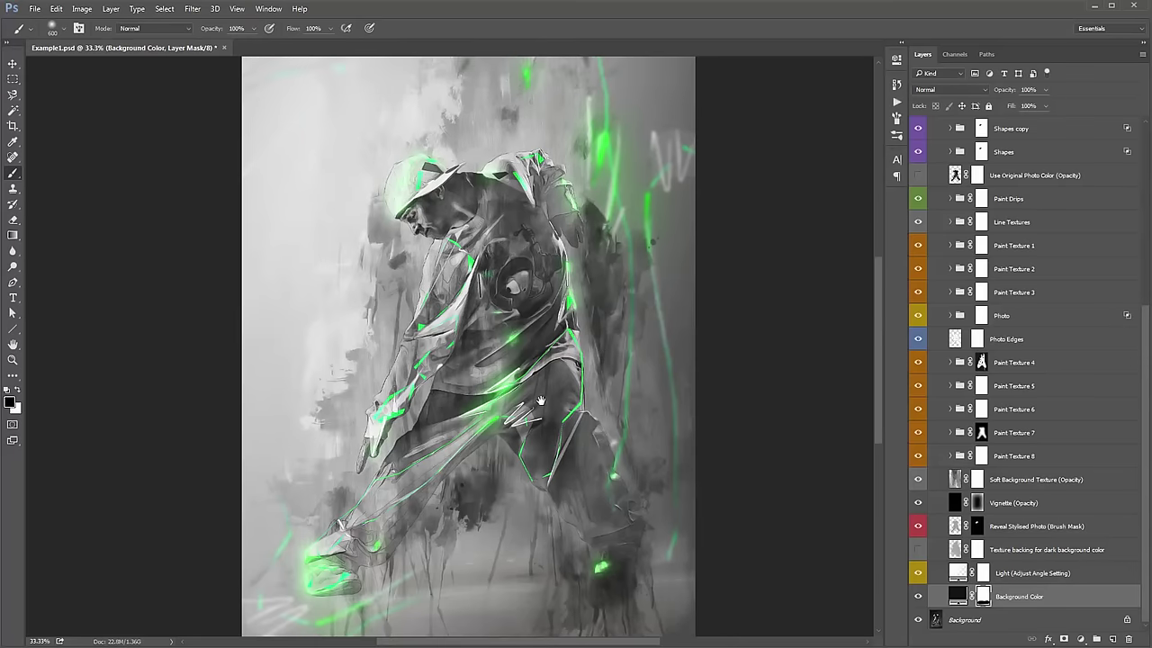
{"action": "key", "text": "v"}
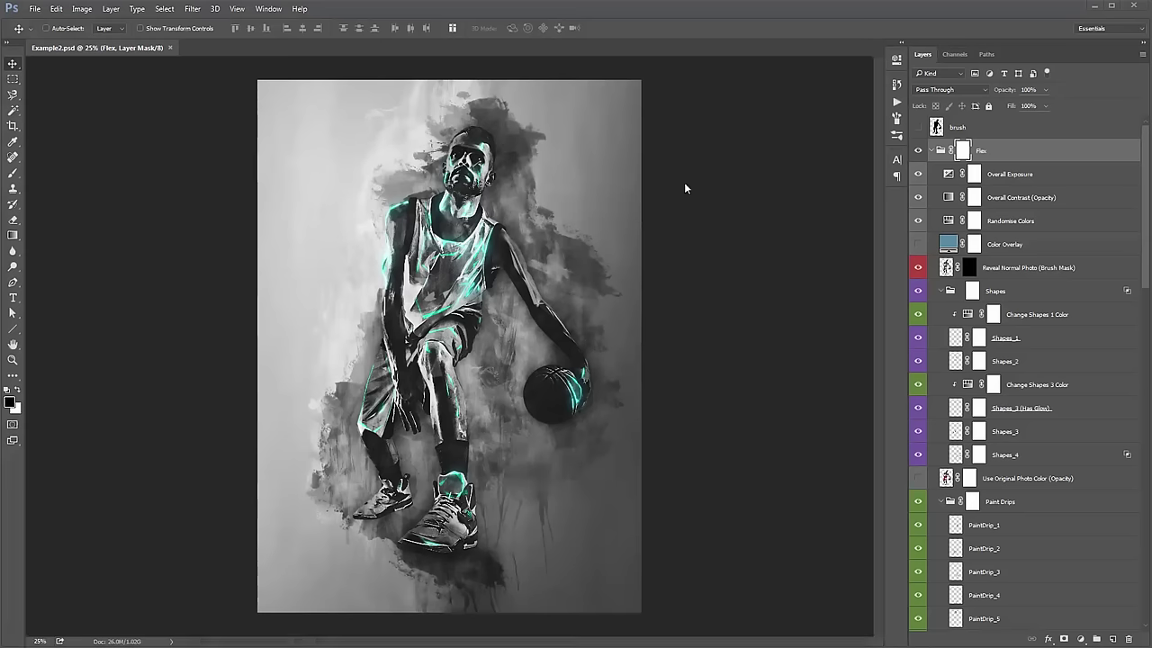
Zoom in on the basketball player in Example2.psd and collapse all the layer groups nested inside Flex.
{"action": "key", "text": "z"}
{"action": "left_click", "coordinate": [445, 244]}
{"action": "key", "text": "v"}
{"action": "key", "text": "ctrl+plus"}
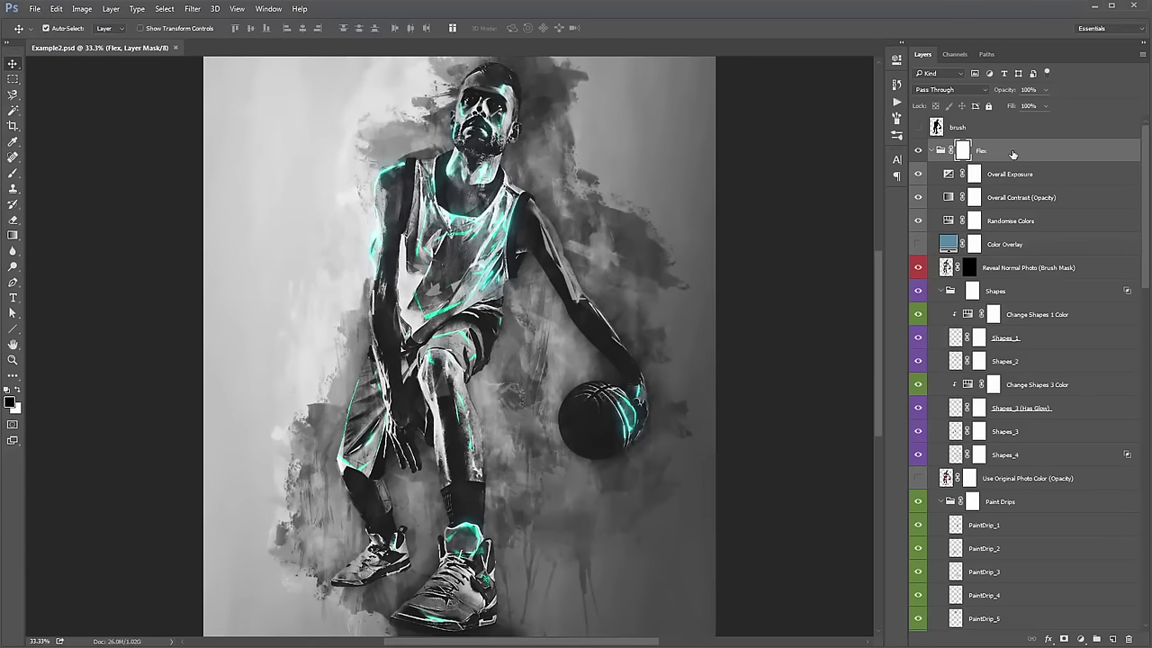
{"action": "left_click", "coordinate": [936, 150]}
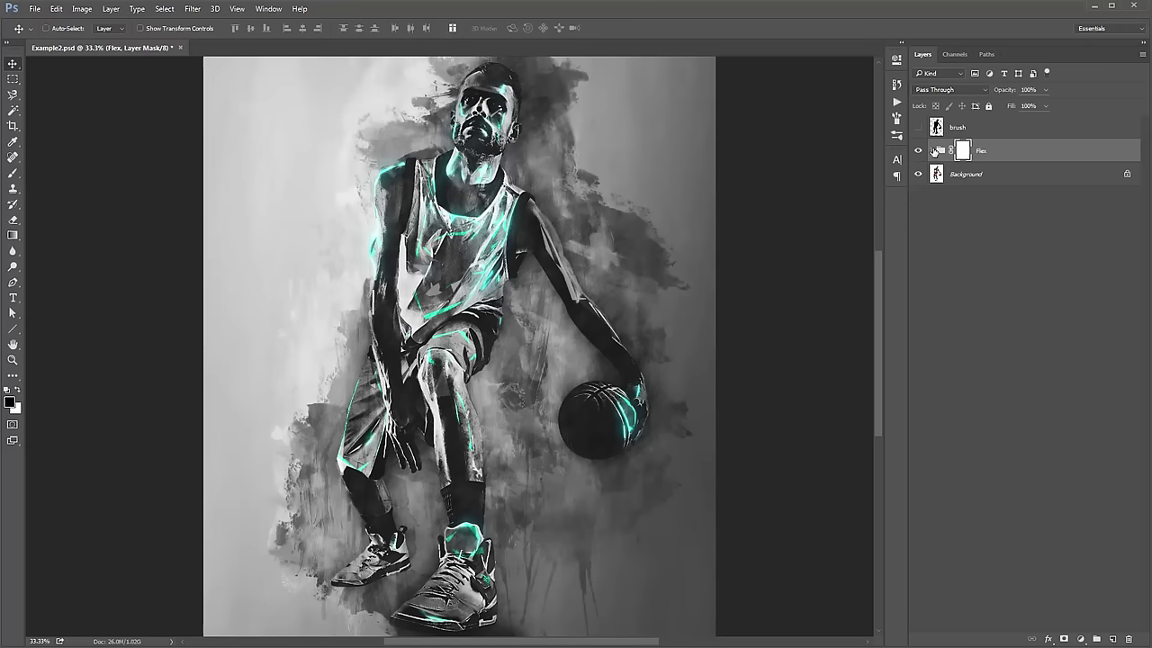
{"action": "left_click", "coordinate": [935, 150]}
{"action": "left_click_drag", "start_coordinate": [721, 176], "coordinate": [746, 170]}
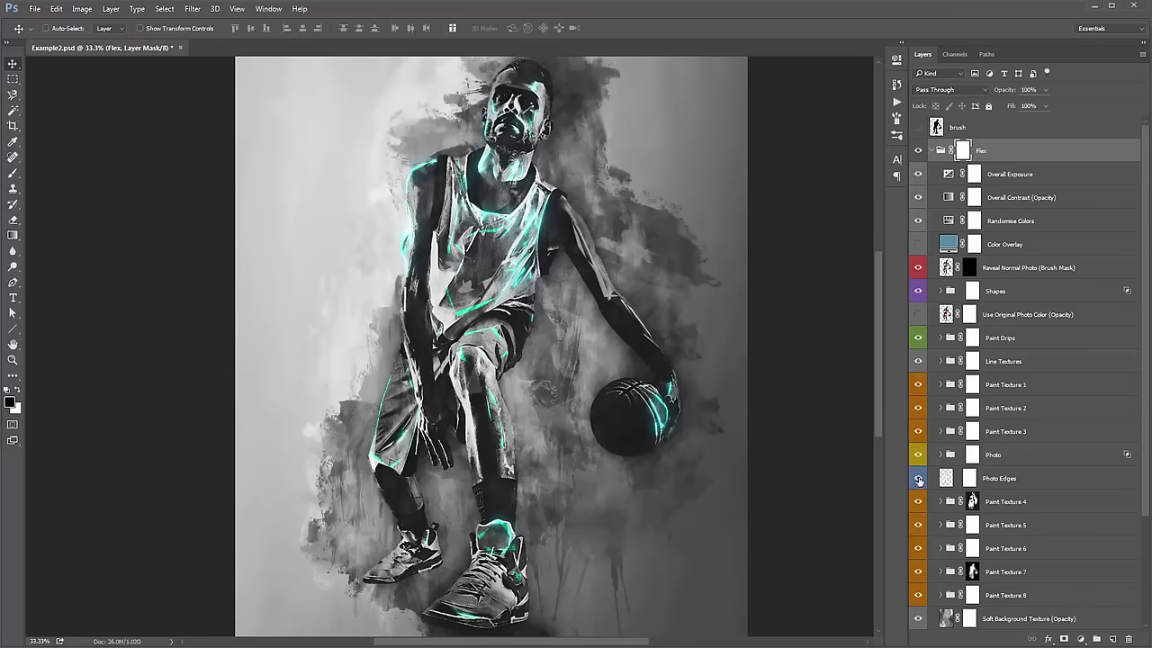
Compare the figure with and without the Photo Edges layer, and leave that layer hidden.
{"action": "left_click", "coordinate": [919, 481]}
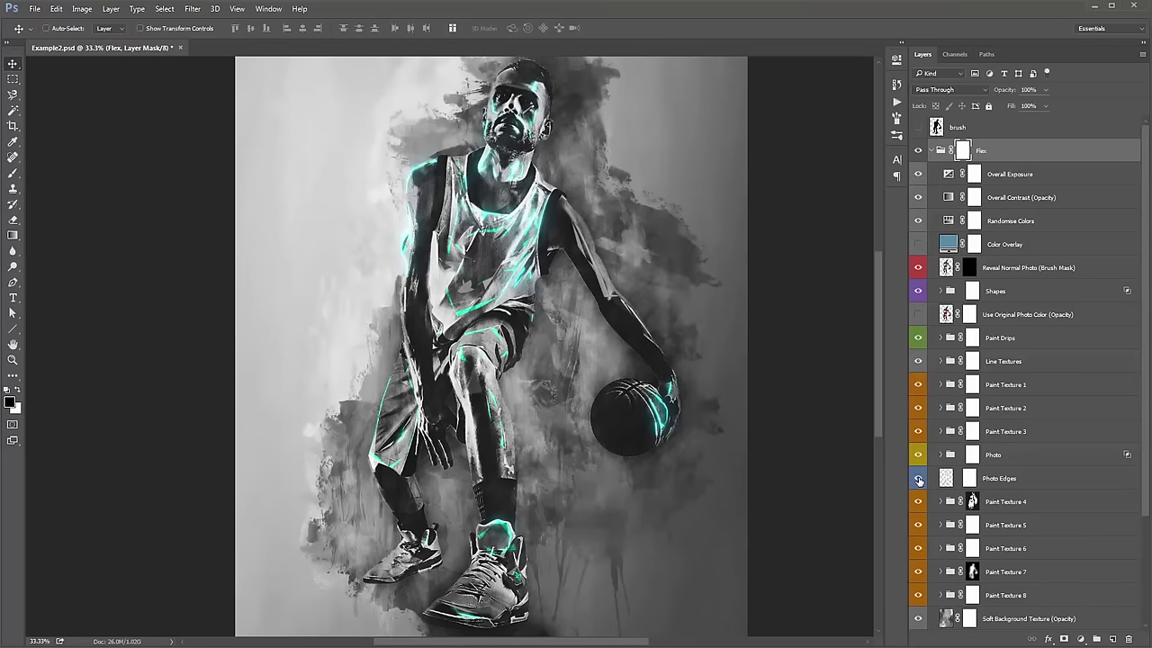
{"action": "left_click", "coordinate": [919, 482]}
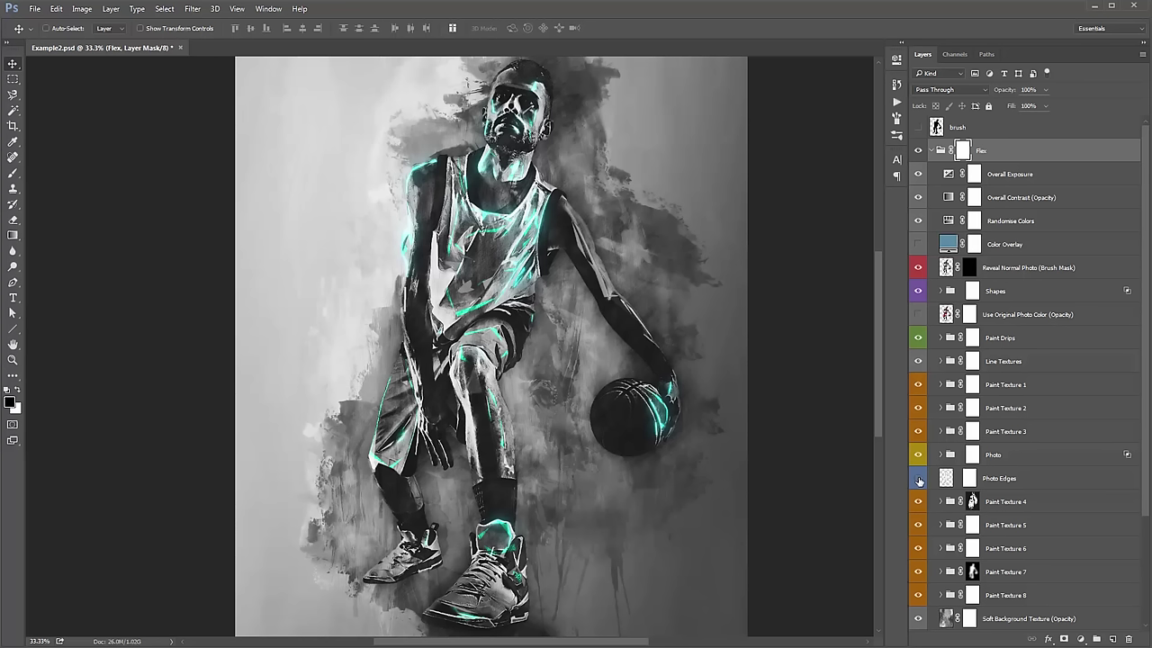
{"action": "left_click", "coordinate": [918, 482]}
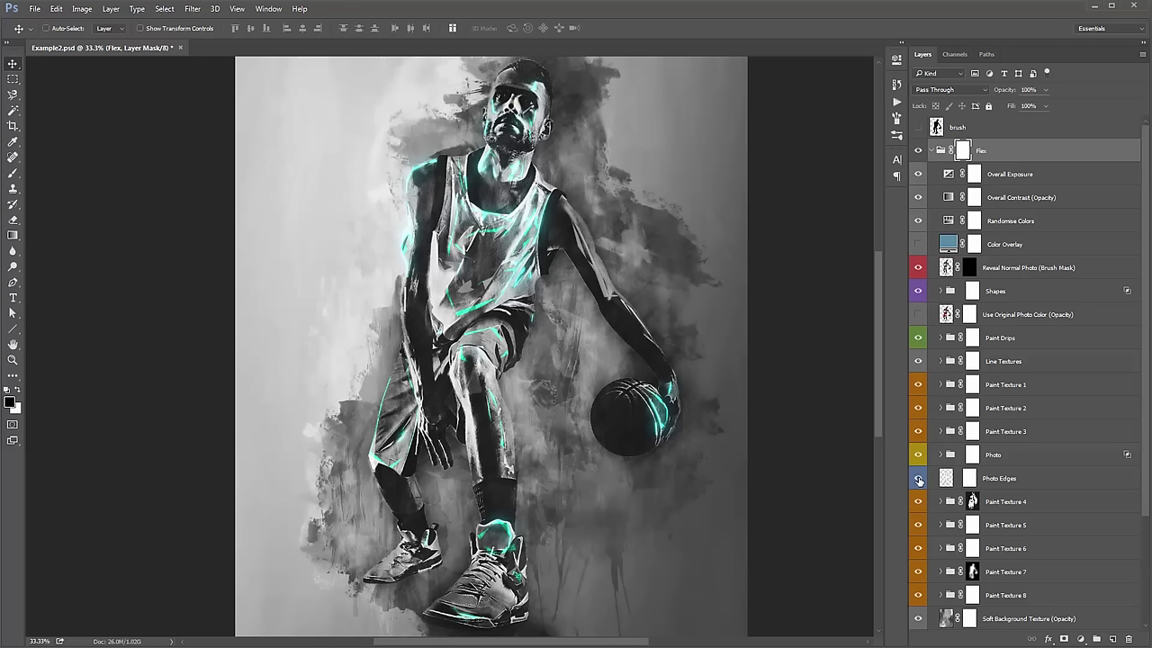
{"action": "left_click", "coordinate": [918, 482]}
{"action": "left_click", "coordinate": [919, 482]}
{"action": "left_click_drag", "start_coordinate": [640, 323], "coordinate": [664, 322]}
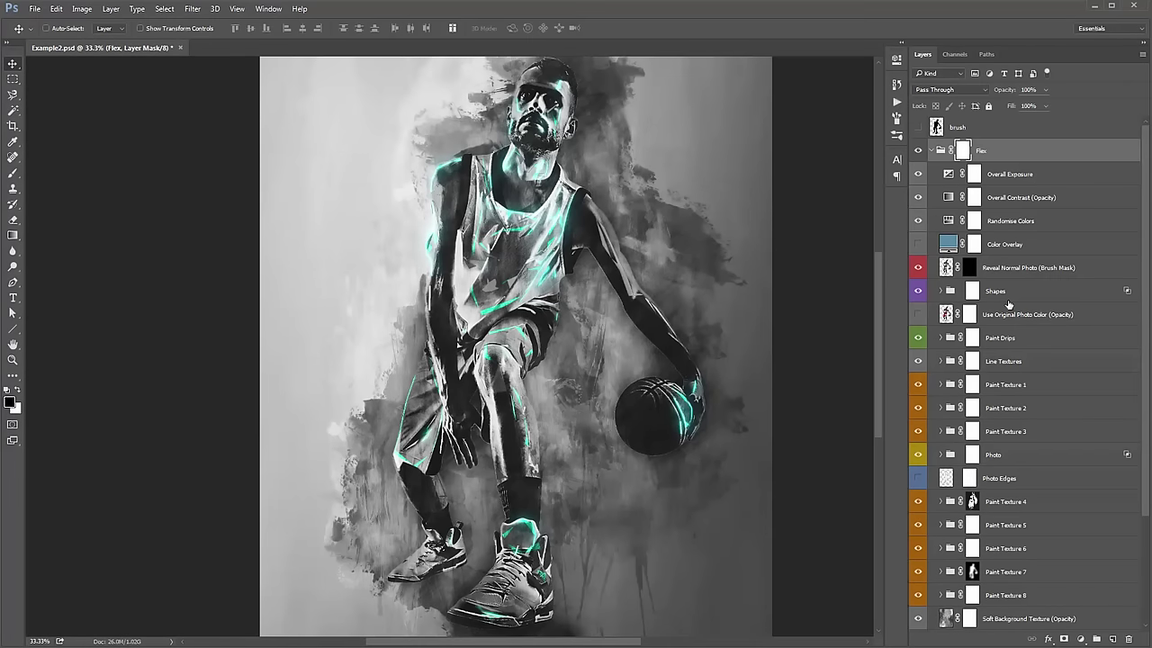
Expand the Shapes group and set the hue of its Change Shapes 3 Color adjustment to -65.
{"action": "left_click", "coordinate": [999, 296]}
{"action": "left_click", "coordinate": [942, 291]}
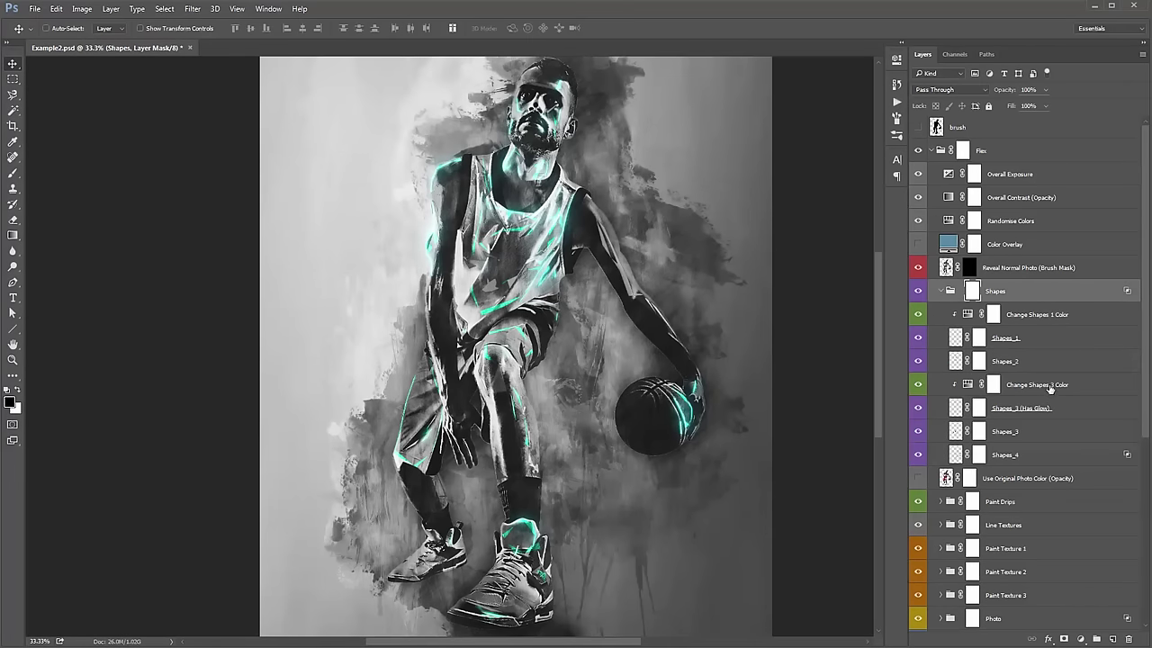
{"action": "left_click", "coordinate": [974, 387]}
{"action": "double_click", "coordinate": [968, 385]}
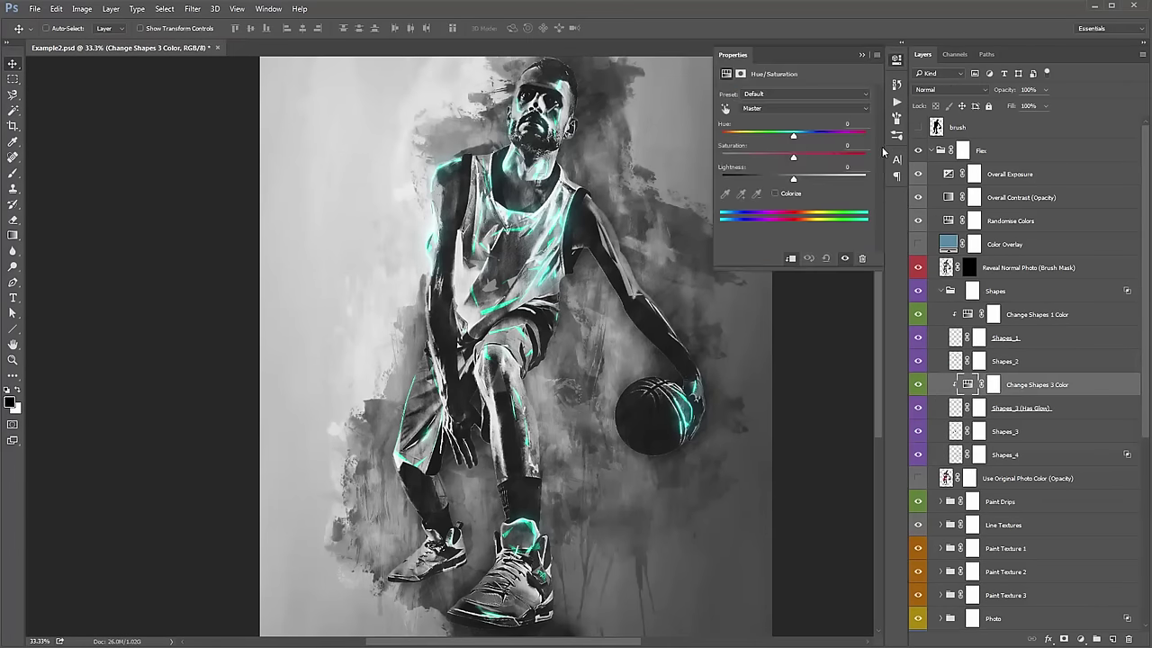
{"action": "left_click_drag", "start_coordinate": [792, 137], "coordinate": [756, 138]}
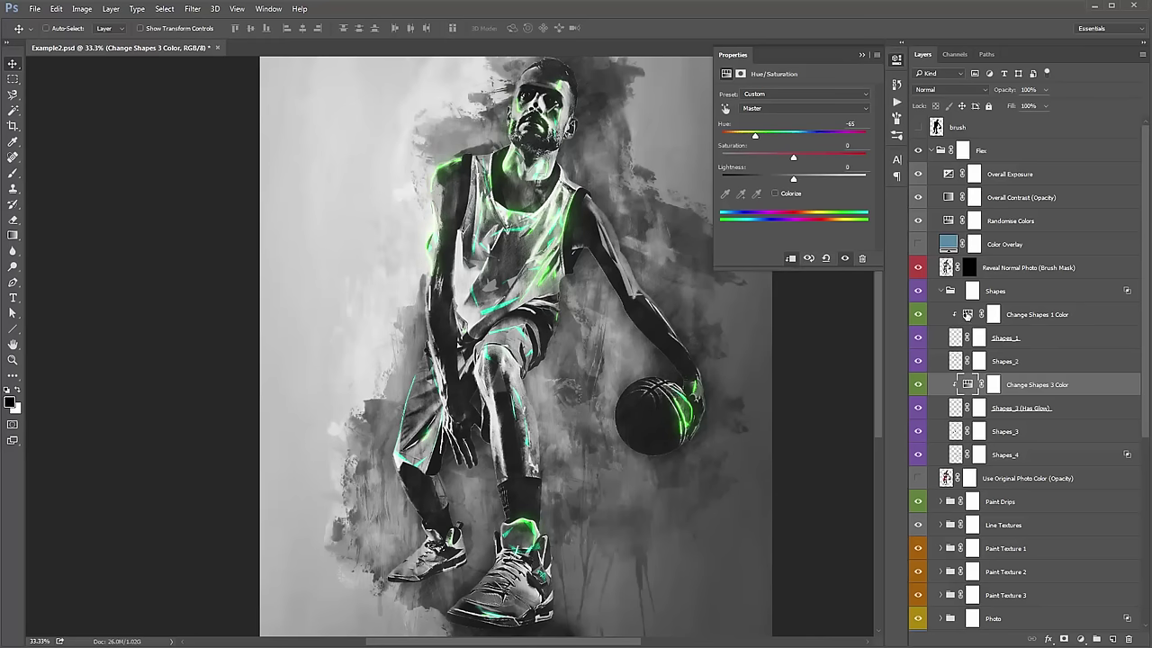
Set the hue of the Change Shapes 1 Color adjustment to -38 and close its settings.
{"action": "left_click", "coordinate": [967, 313]}
{"action": "left_click_drag", "start_coordinate": [795, 137], "coordinate": [767, 138]}
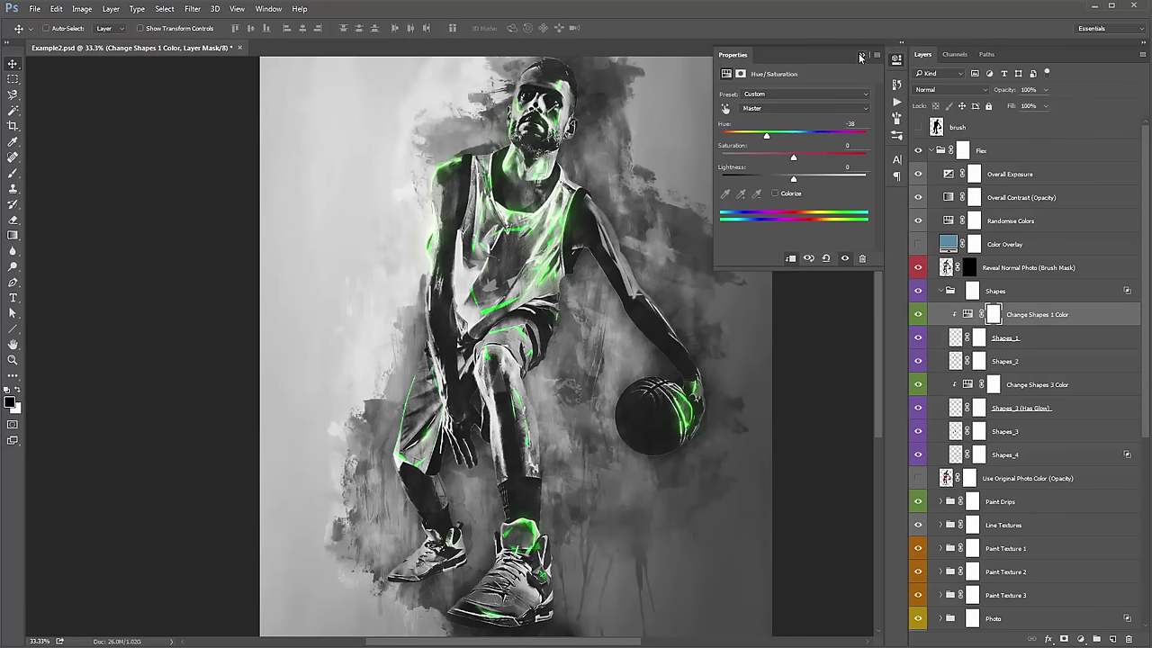
{"action": "left_click", "coordinate": [861, 55]}
Paint black on the Shapes group's mask over part of the player's face with a 200 px brush.
{"action": "left_click", "coordinate": [970, 292]}
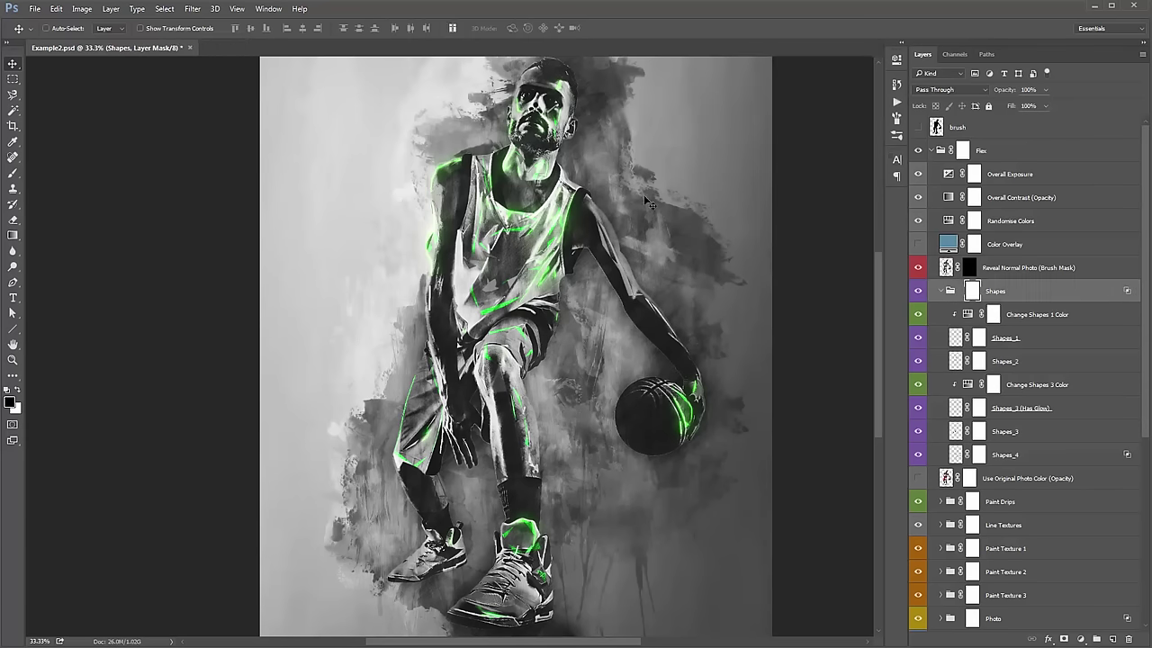
{"action": "key", "text": "b"}
{"action": "key", "text": "bracketleft"}
{"action": "key", "text": "bracketleft"}
{"action": "key", "text": "bracketleft"}
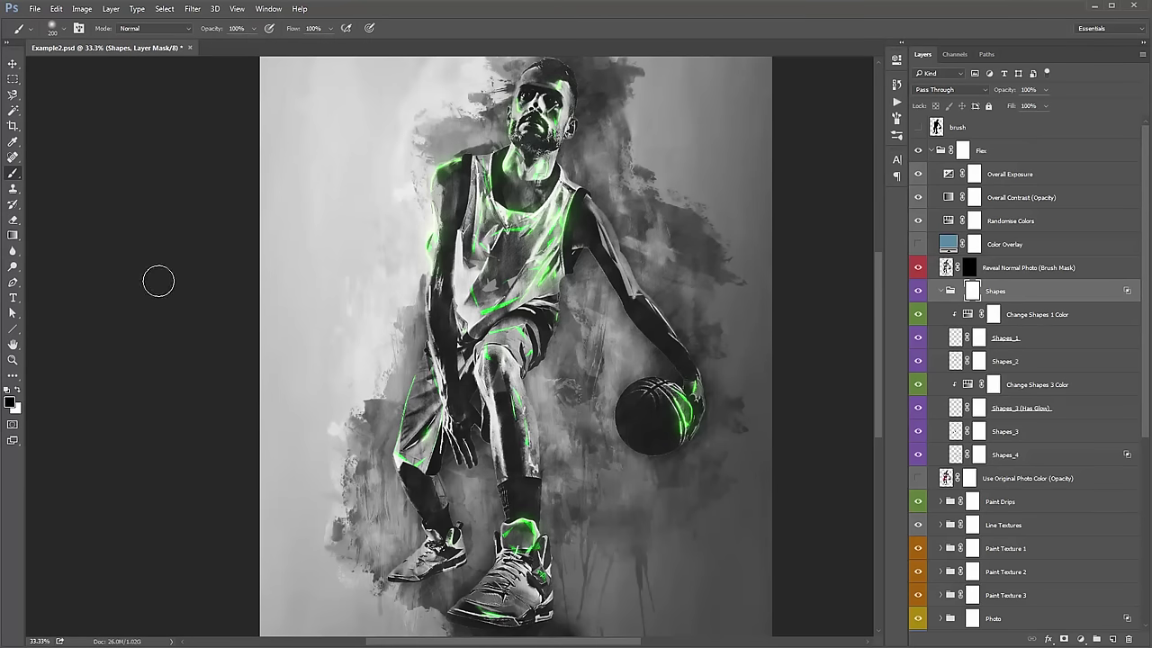
{"action": "left_click_drag", "start_coordinate": [569, 106], "coordinate": [524, 95]}
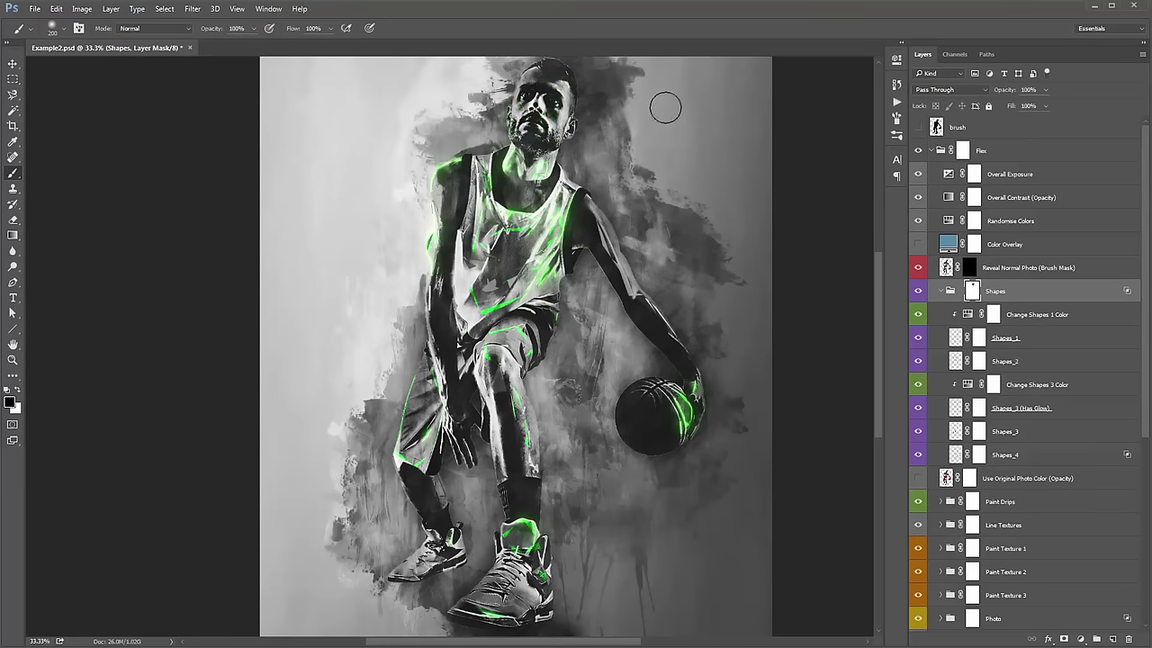
{"action": "key", "text": "ctrl+z"}
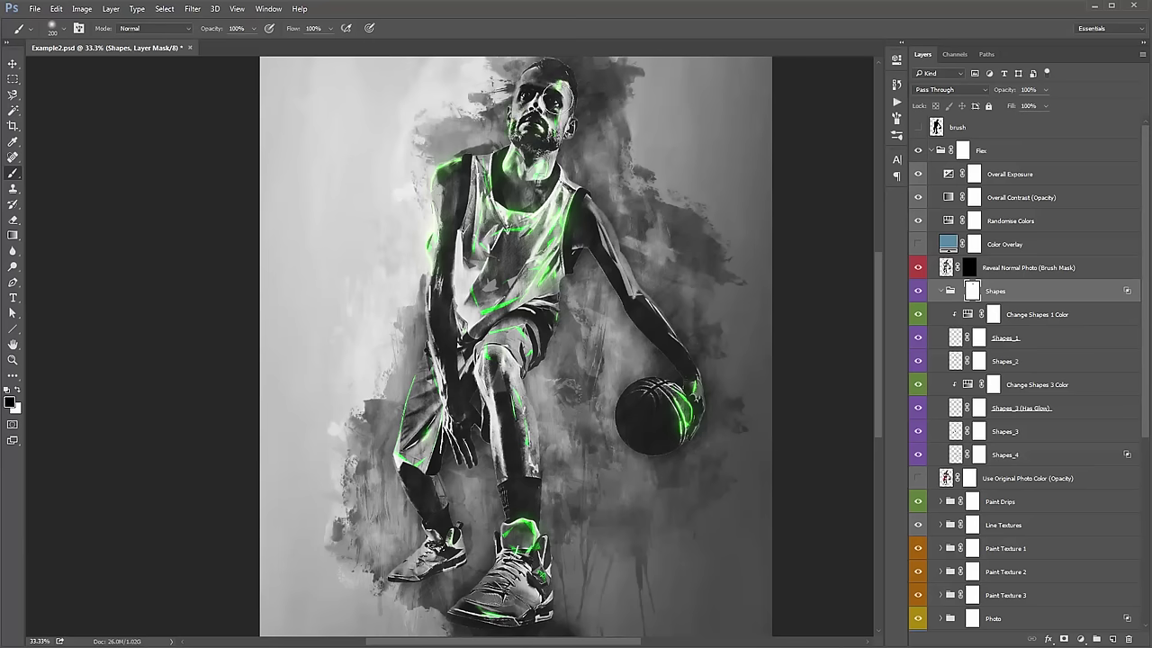
{"action": "key", "text": "v"}
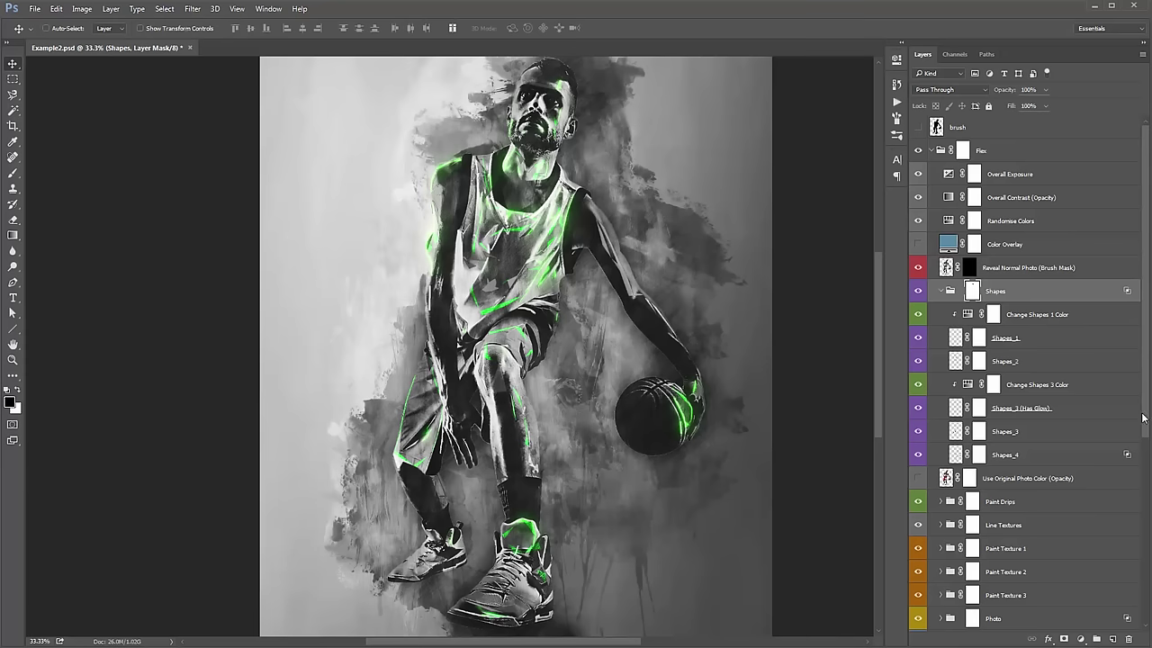
Collapse the Shapes group and expand the Photo group to reach its highlight and shadow layers.
{"action": "left_click", "coordinate": [945, 289]}
{"action": "left_click", "coordinate": [1047, 338]}
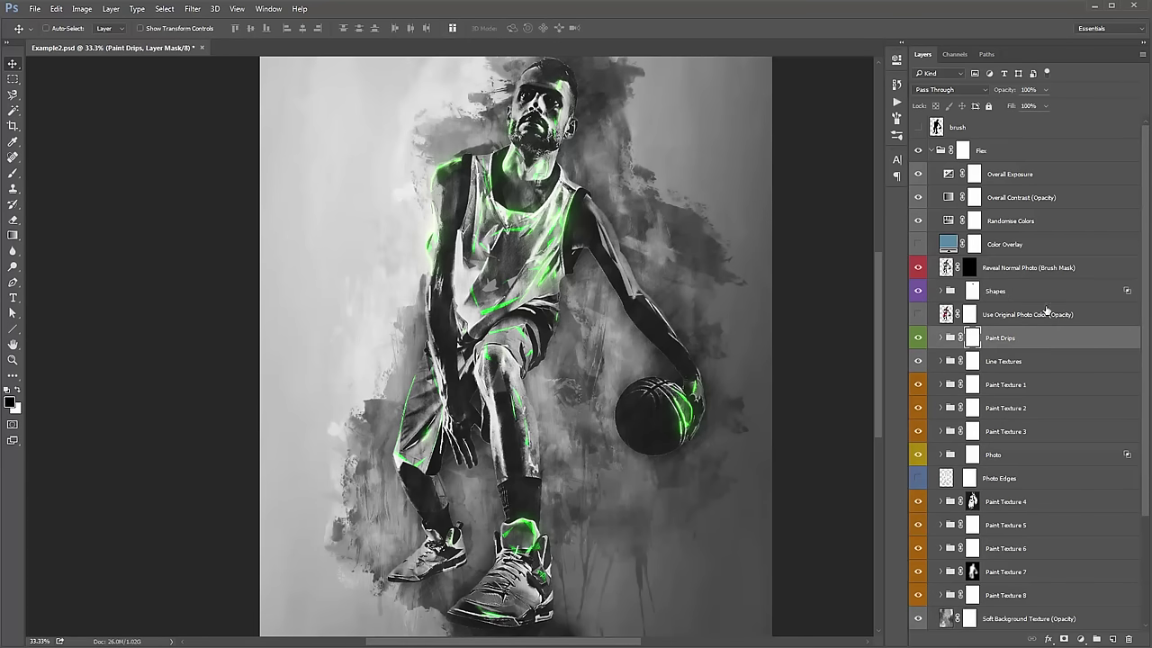
{"action": "scroll", "coordinate": [1044, 312], "scroll_direction": "down", "scroll_amount": 2}
{"action": "left_click", "coordinate": [999, 361]}
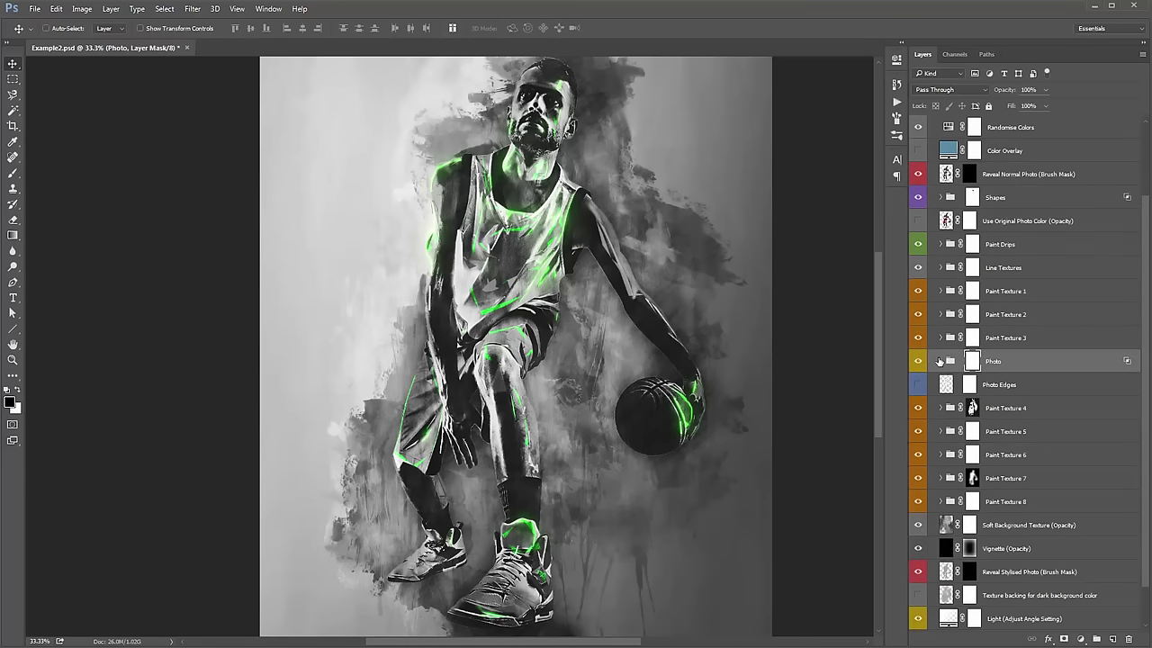
{"action": "left_click", "coordinate": [942, 361]}
{"action": "scroll", "coordinate": [941, 361], "scroll_direction": "down", "scroll_amount": 2}
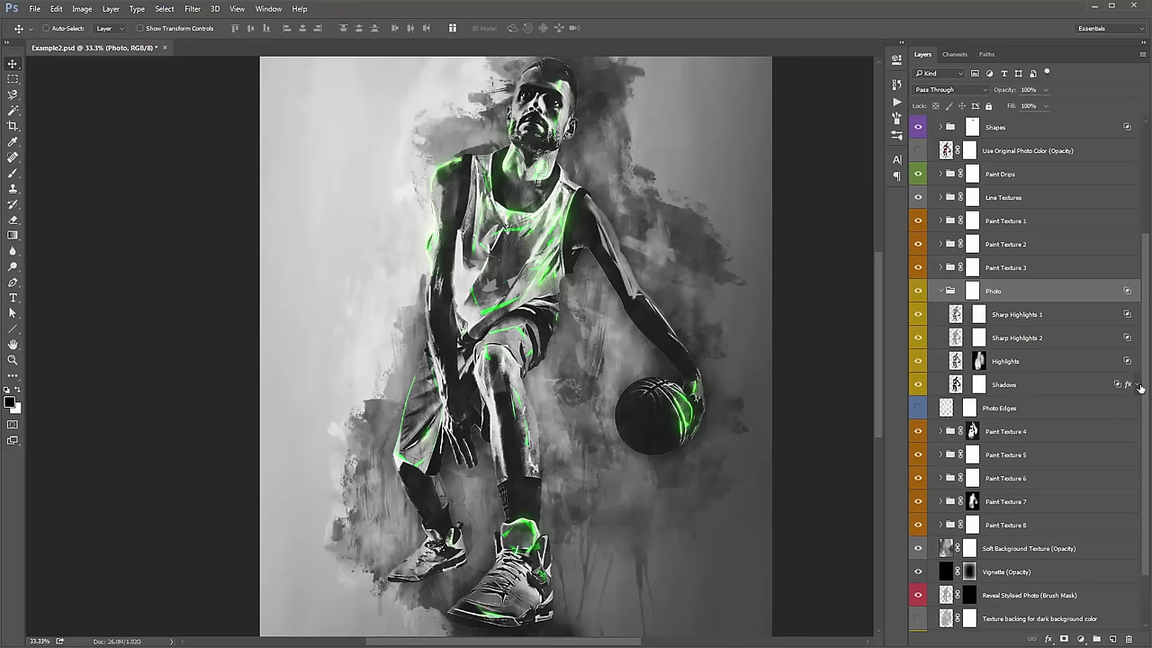
List the effects of the Shadows layer in the Photo group and turn them off.
{"action": "left_click", "coordinate": [1138, 385]}
{"action": "left_click", "coordinate": [965, 401]}
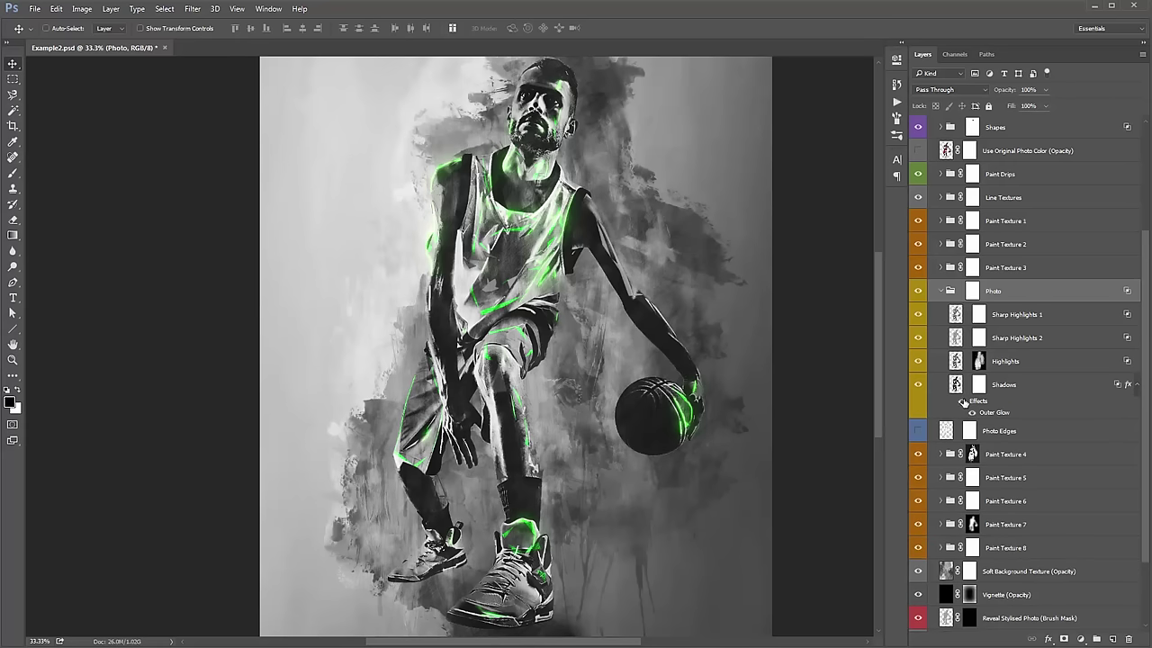
{"action": "left_click", "coordinate": [965, 402]}
{"action": "left_click", "coordinate": [965, 401]}
{"action": "left_click_drag", "start_coordinate": [677, 323], "coordinate": [693, 302]}
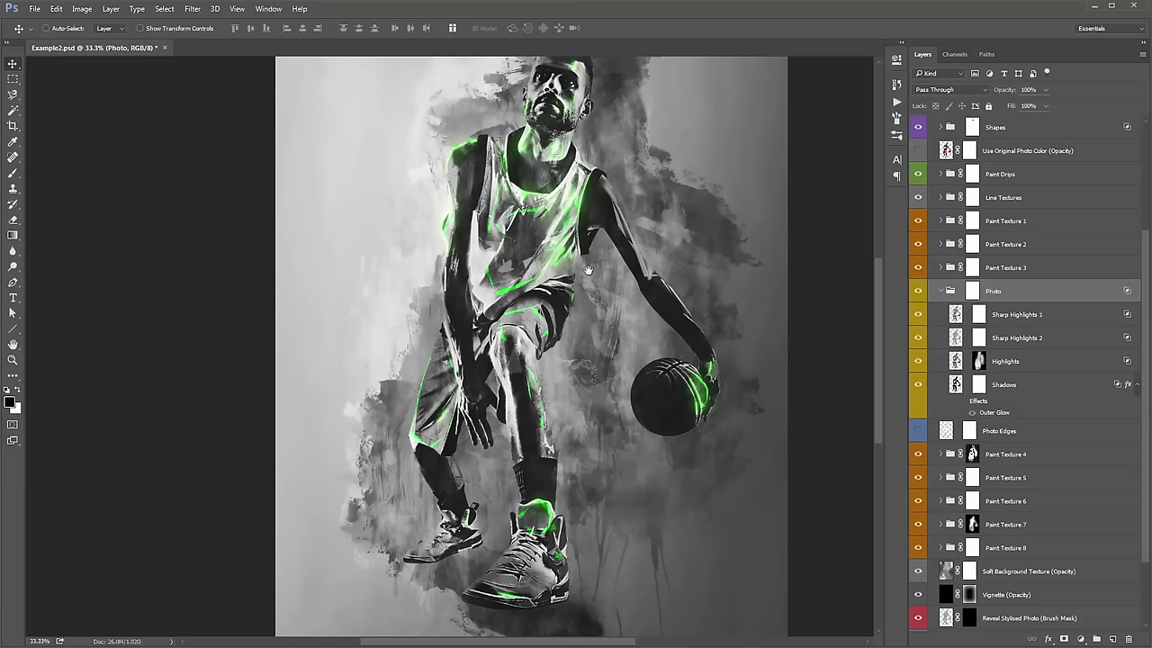
Preview the player with the Shadows layer hidden and Photo Edges shown, then restore the Shadows layer.
{"action": "left_click", "coordinate": [919, 385]}
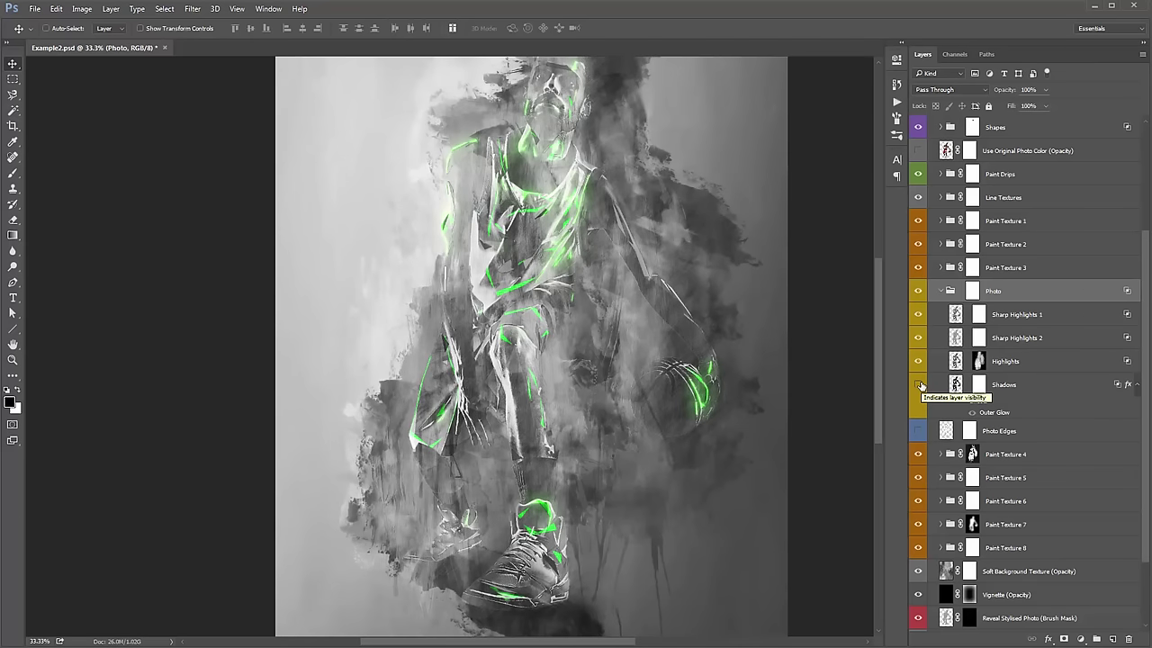
{"action": "left_click", "coordinate": [919, 431]}
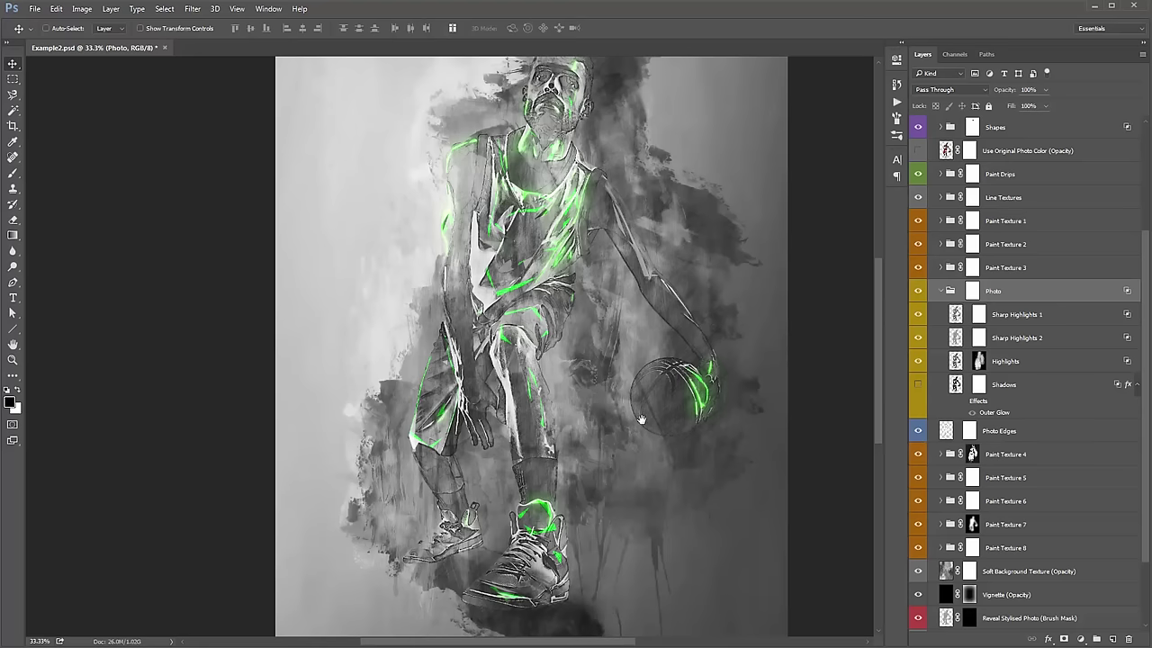
{"action": "scroll", "coordinate": [638, 406], "scroll_direction": "down", "scroll_amount": 2}
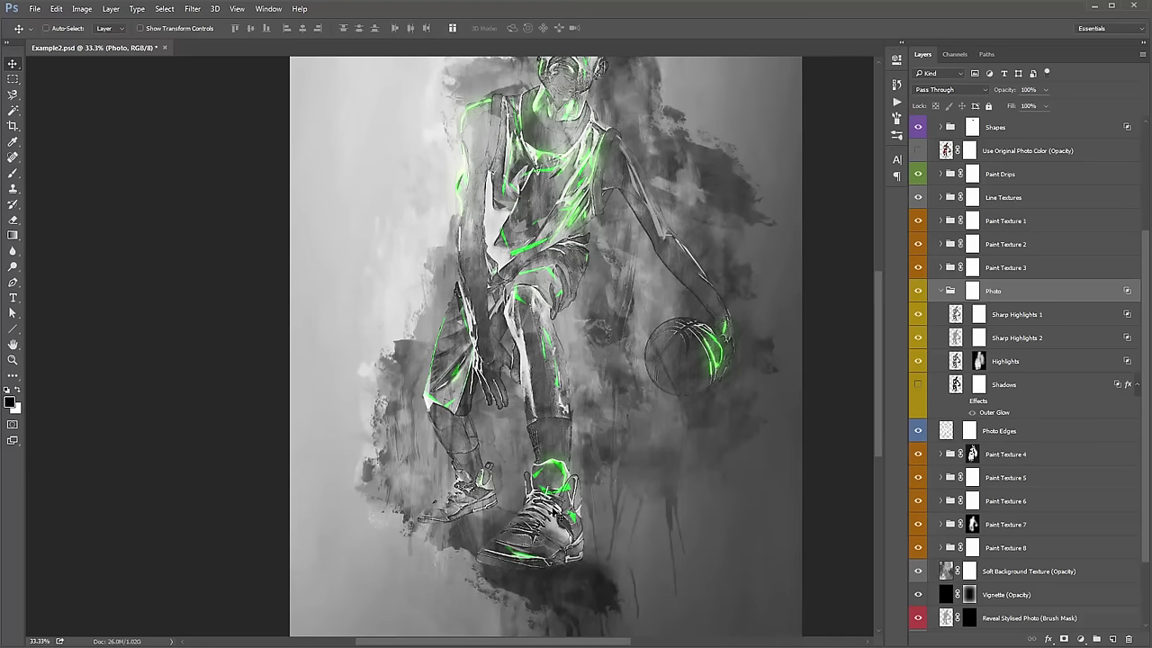
{"action": "scroll", "coordinate": [558, 493], "scroll_direction": "up", "scroll_amount": 3}
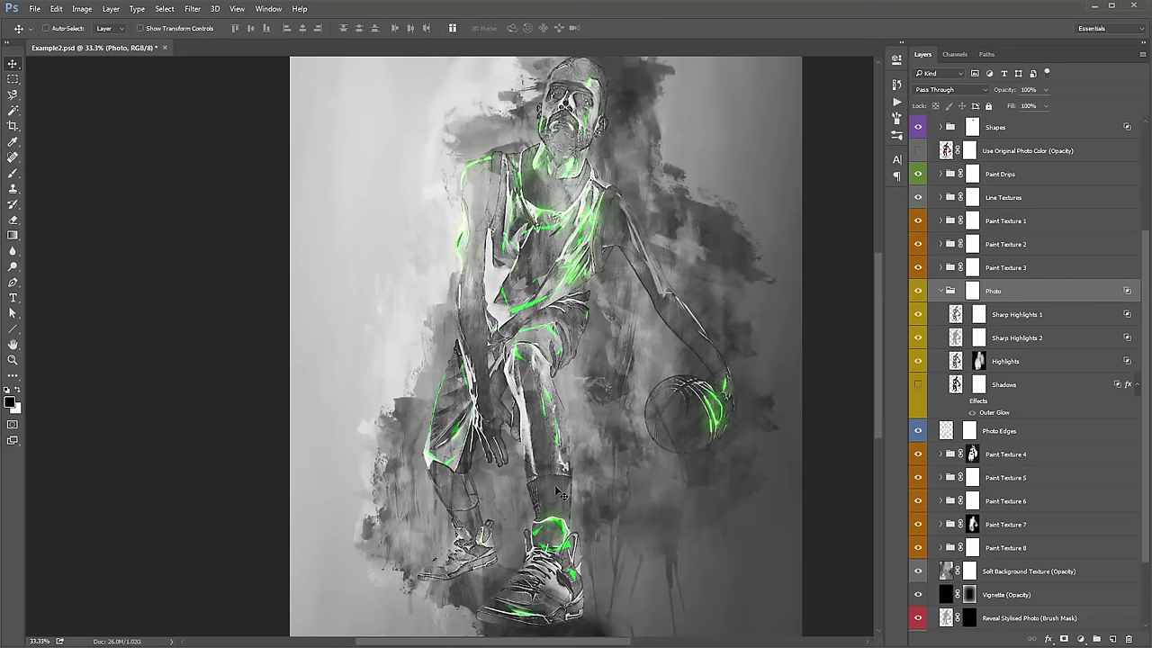
{"action": "scroll", "coordinate": [559, 493], "scroll_direction": "down", "scroll_amount": 2}
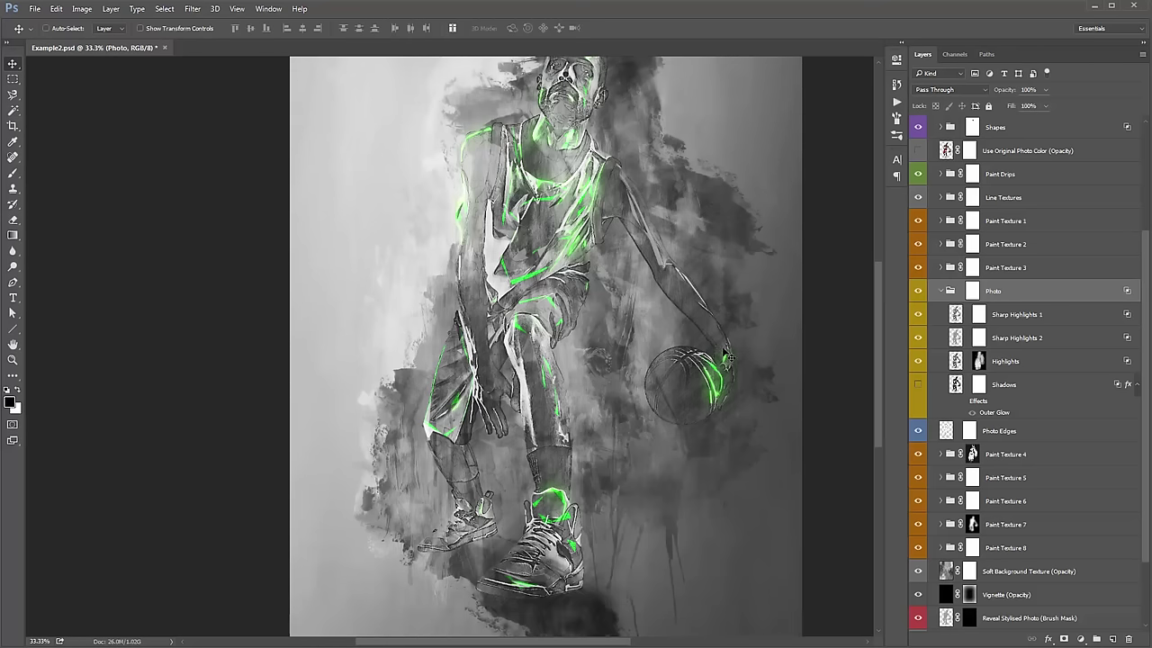
{"action": "left_click", "coordinate": [918, 387]}
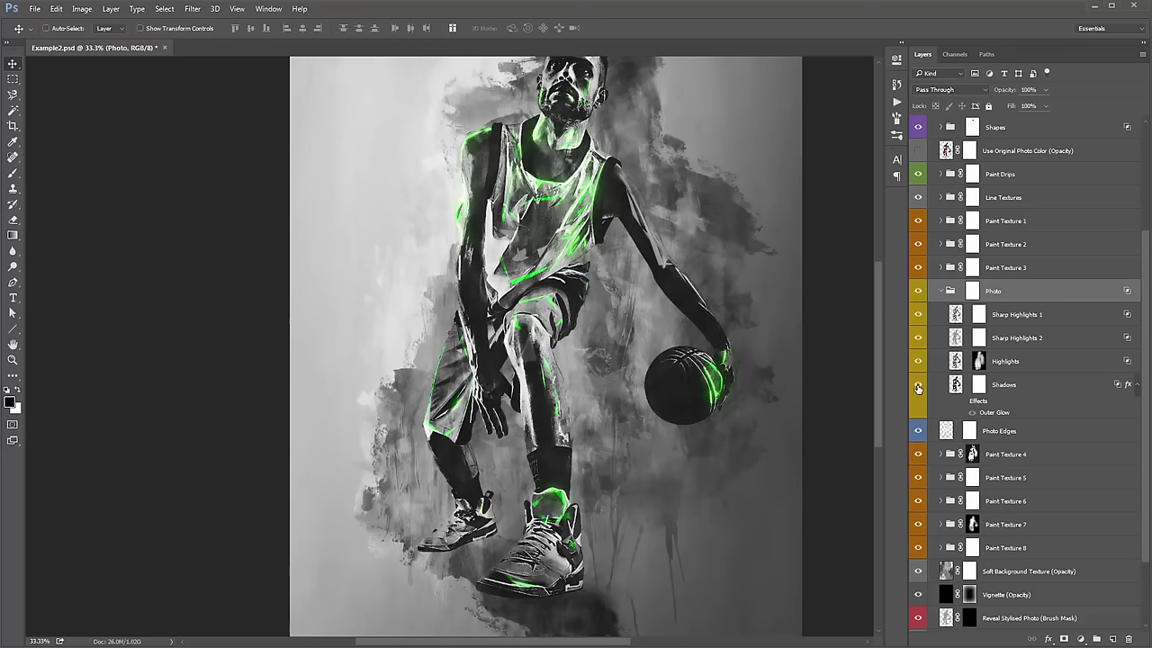
With Photo Edges hidden, paint black on the Shadows mask over the lower legs, shoes and ball-side arm using a 500 px brush.
{"action": "left_click", "coordinate": [980, 386]}
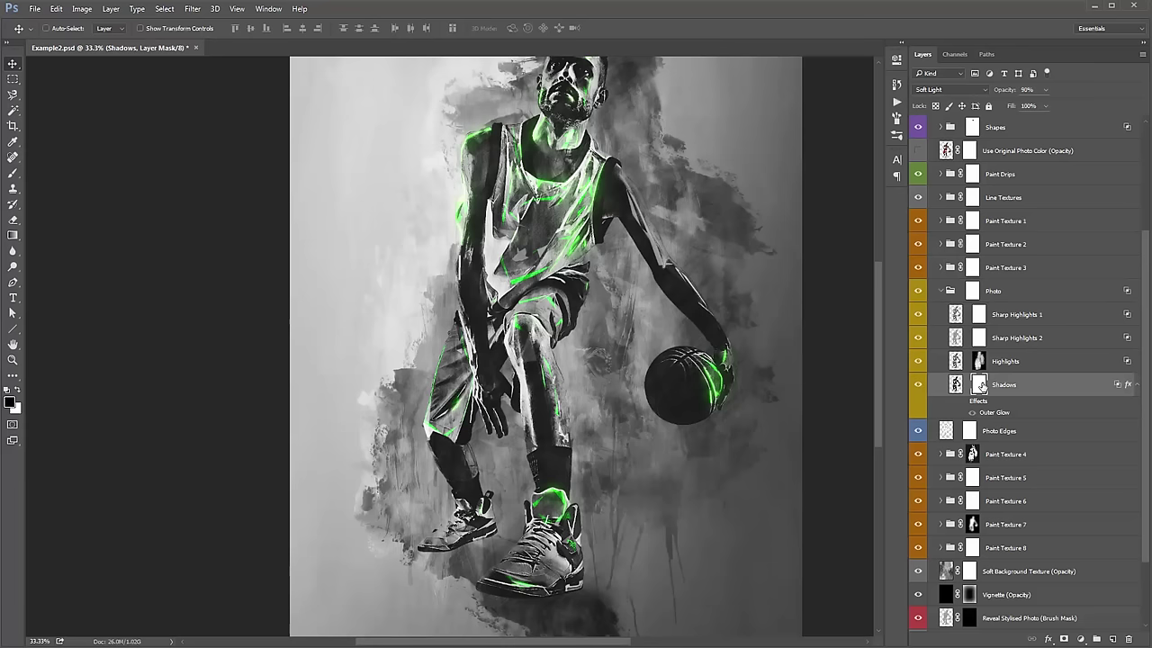
{"action": "key", "text": "b"}
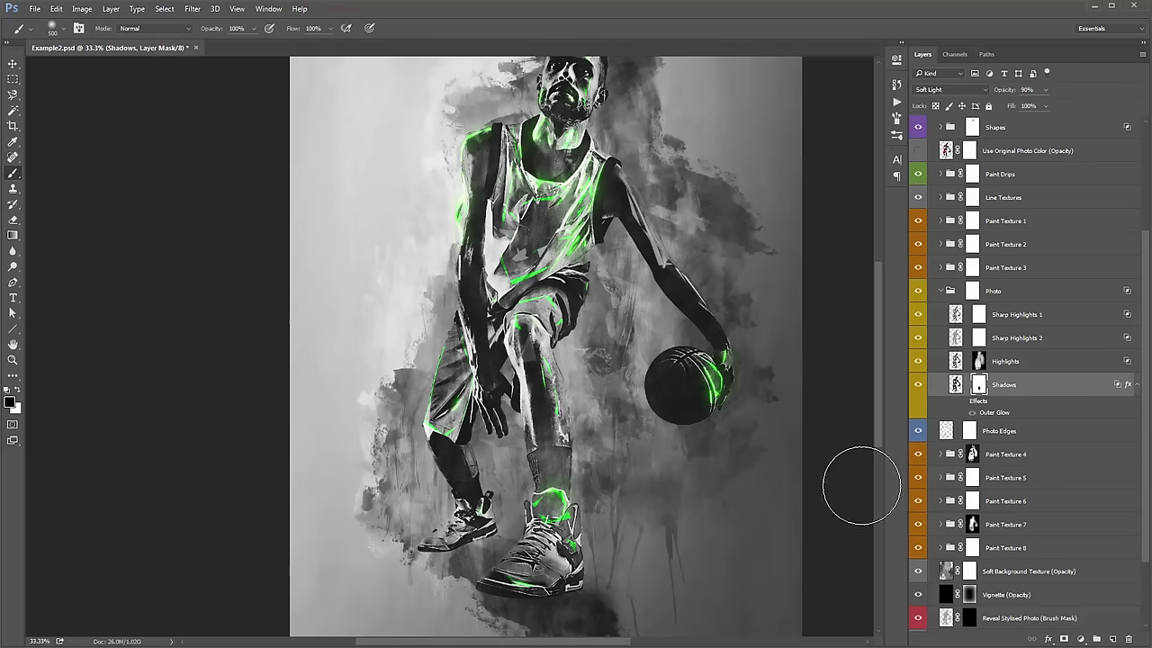
{"action": "left_click", "coordinate": [918, 432]}
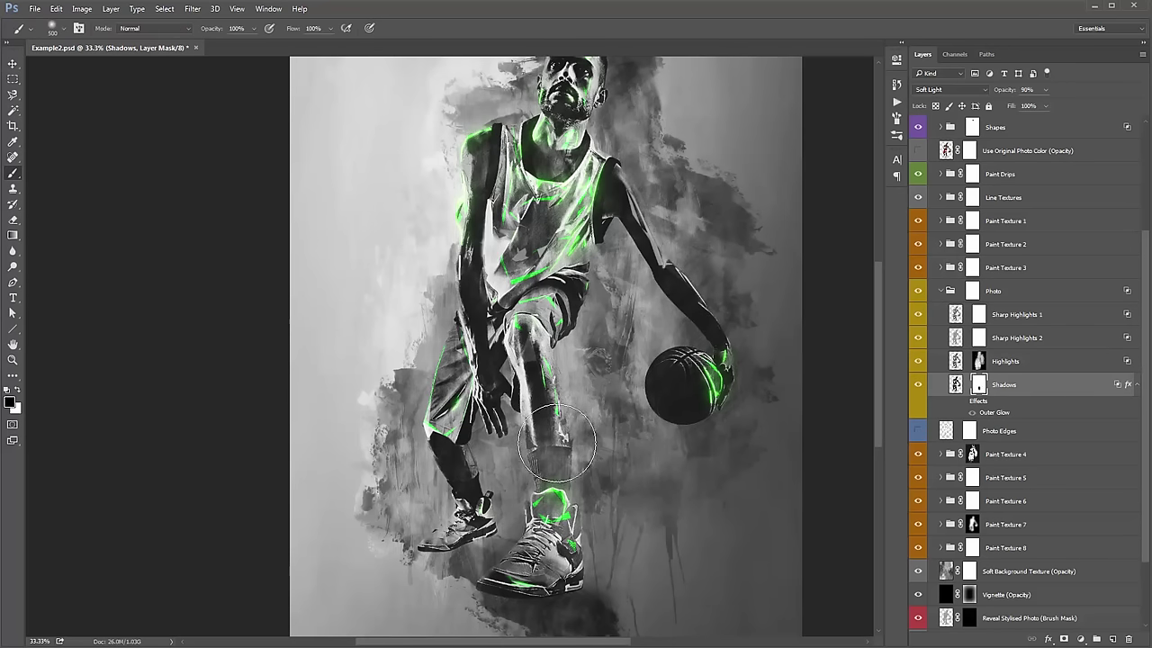
{"action": "mouse_move", "coordinate": [550, 463]}
{"action": "left_mouse_down"}
{"action": "mouse_move", "coordinate": [567, 421]}
{"action": "mouse_move", "coordinate": [490, 513]}
{"action": "mouse_move", "coordinate": [432, 491]}
{"action": "mouse_move", "coordinate": [455, 468]}
{"action": "left_mouse_up"}
{"action": "mouse_move", "coordinate": [668, 193]}
{"action": "left_mouse_down"}
{"action": "mouse_move", "coordinate": [690, 263]}
{"action": "mouse_move", "coordinate": [743, 337]}
{"action": "mouse_move", "coordinate": [771, 353]}
{"action": "left_mouse_up"}
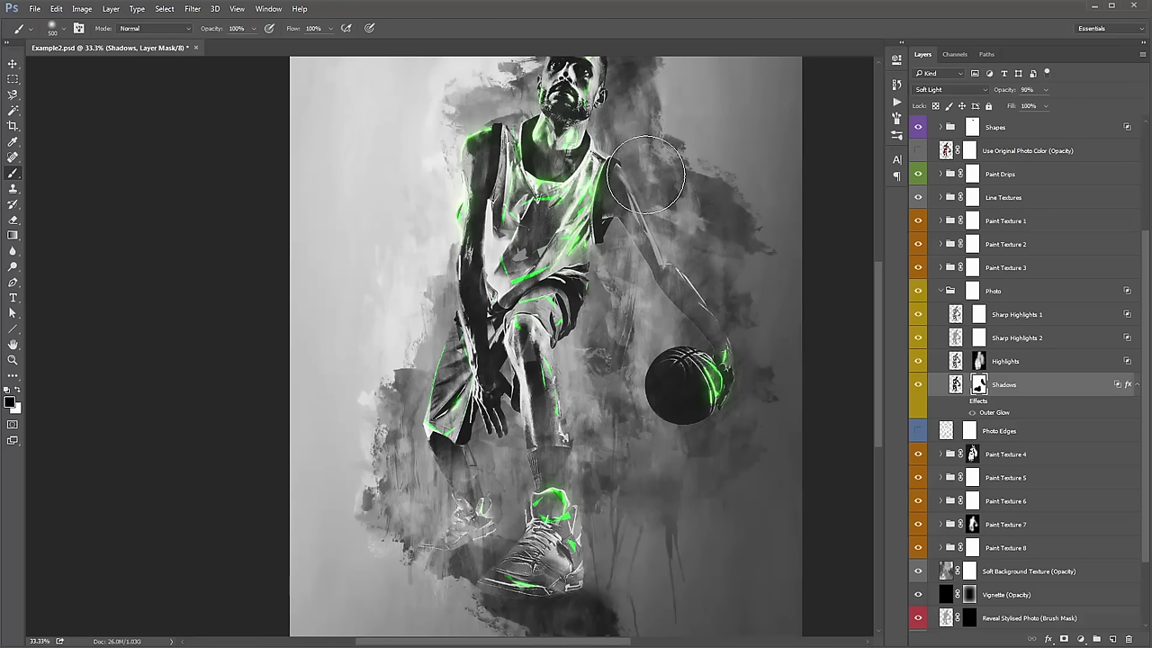
Show the Photo Edges layer and invert its mask to black.
{"action": "left_click", "coordinate": [918, 431]}
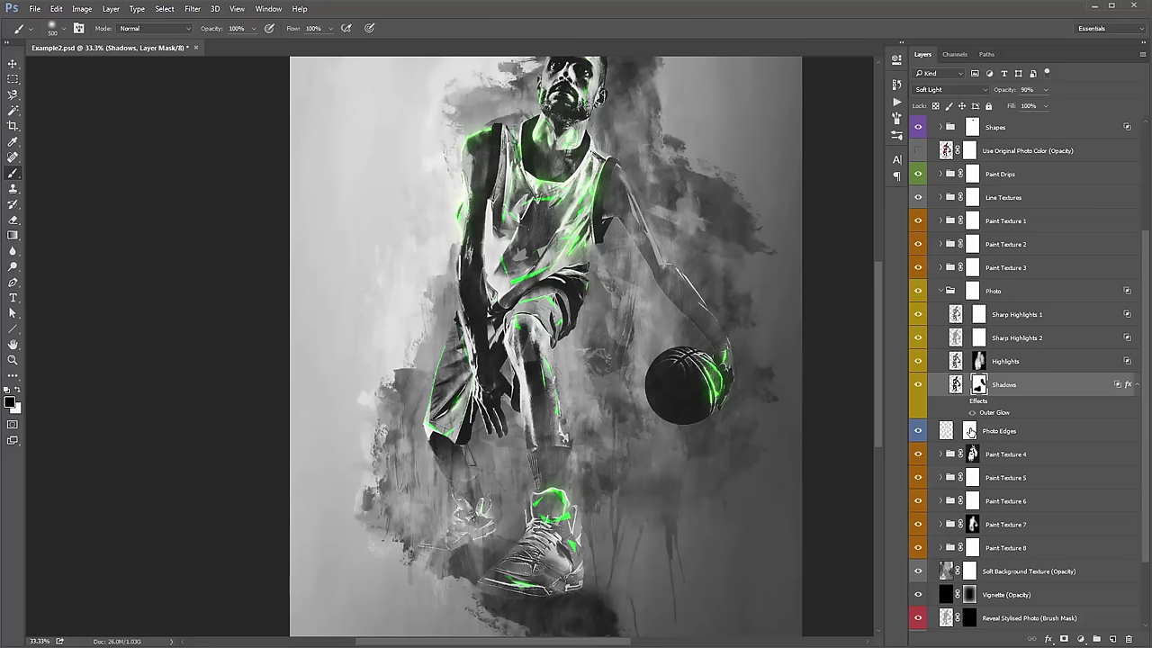
{"action": "left_click", "coordinate": [971, 431]}
{"action": "key", "text": "v"}
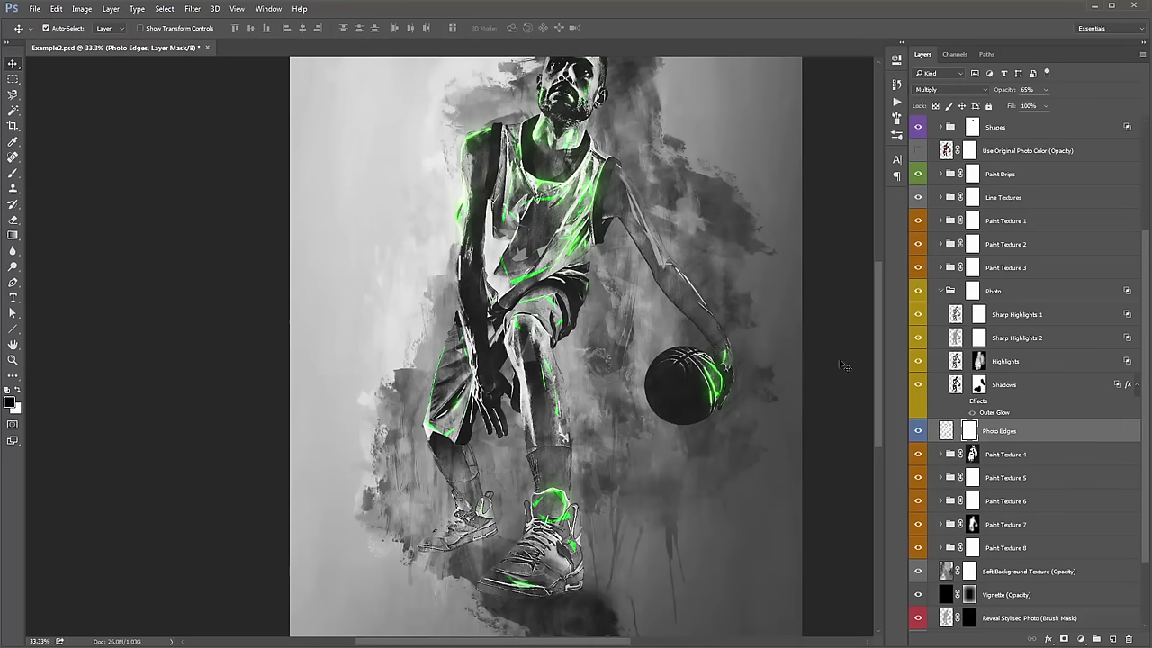
{"action": "key", "text": "ctrl+i"}
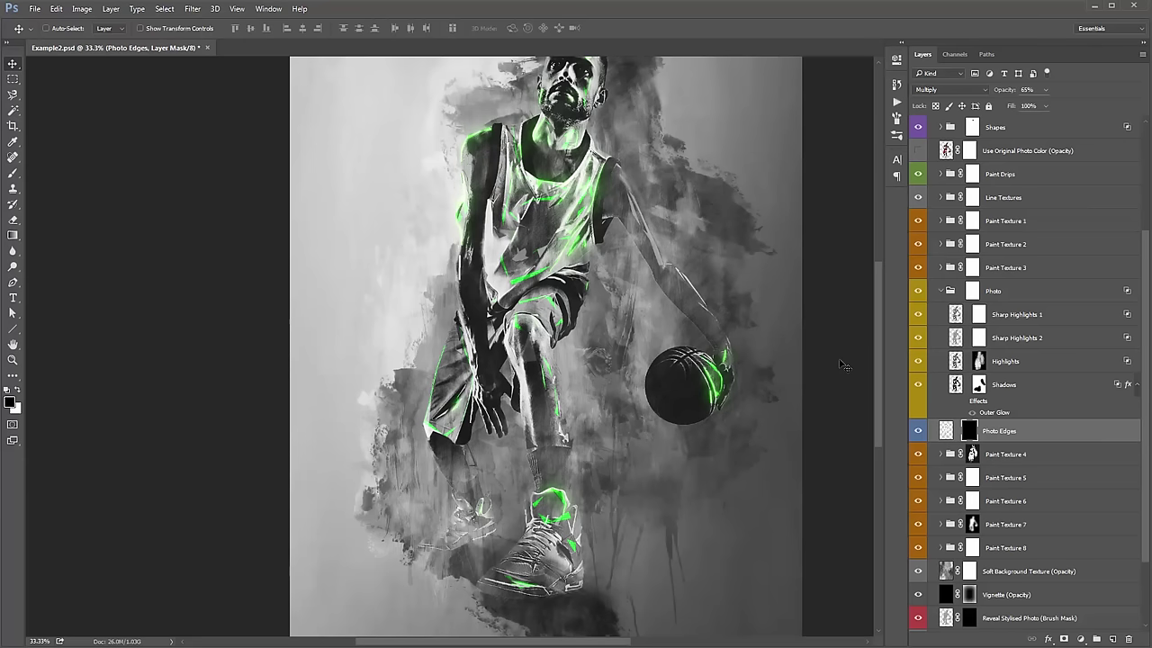
Paint white on the Photo Edges mask over the ball-side arm, lower legs and shoes with the 500 px brush.
{"action": "key", "text": "b"}
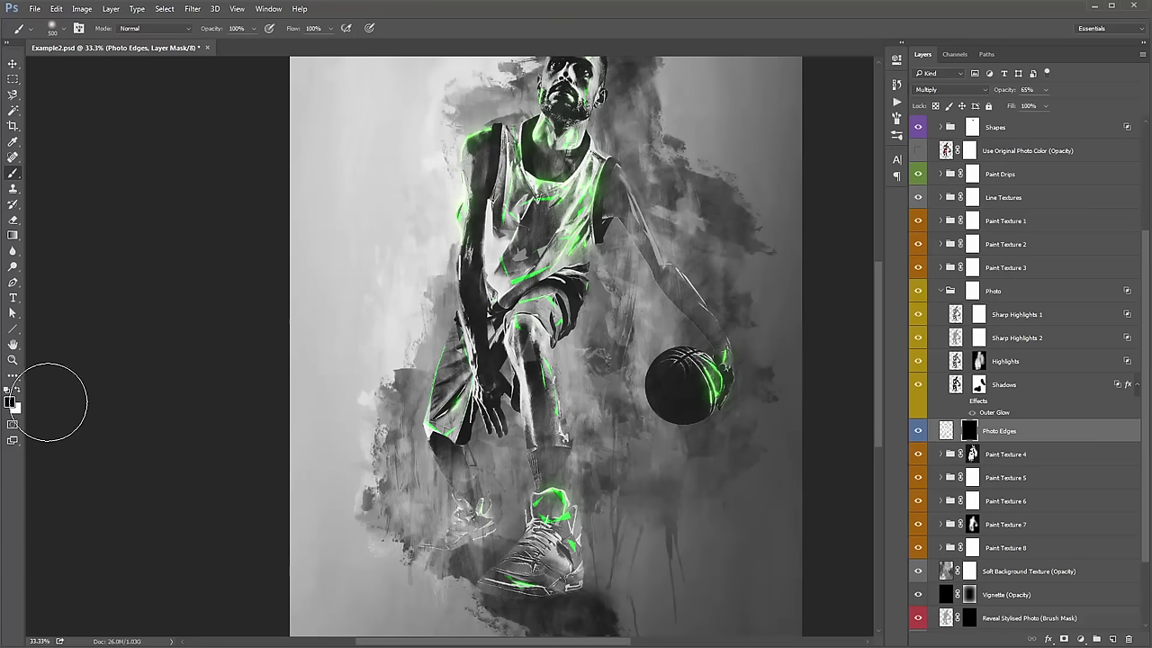
{"action": "key", "text": "x"}
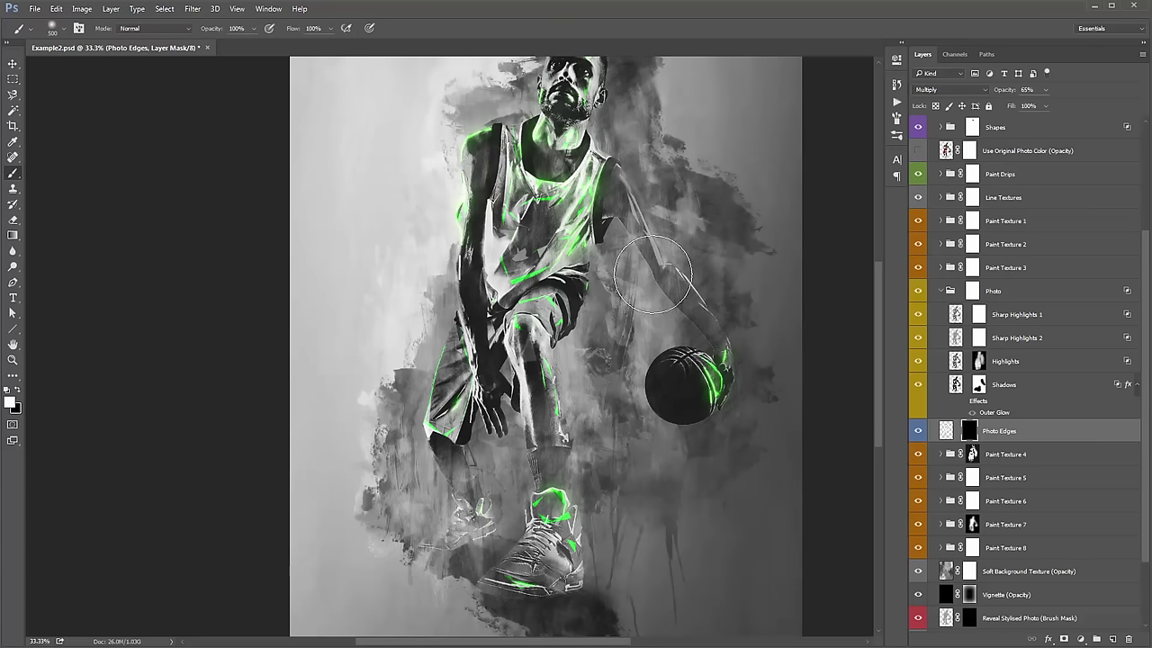
{"action": "mouse_move", "coordinate": [673, 275]}
{"action": "left_mouse_down"}
{"action": "mouse_move", "coordinate": [666, 212]}
{"action": "mouse_move", "coordinate": [723, 305]}
{"action": "mouse_move", "coordinate": [704, 301]}
{"action": "left_mouse_up"}
{"action": "mouse_move", "coordinate": [540, 423]}
{"action": "left_mouse_down"}
{"action": "mouse_move", "coordinate": [525, 572]}
{"action": "mouse_move", "coordinate": [561, 423]}
{"action": "mouse_move", "coordinate": [474, 526]}
{"action": "mouse_move", "coordinate": [432, 486]}
{"action": "mouse_move", "coordinate": [548, 495]}
{"action": "left_mouse_up"}
{"action": "scroll", "coordinate": [548, 495], "scroll_direction": "up", "scroll_amount": 2}
{"action": "scroll", "coordinate": [548, 495], "scroll_direction": "up", "scroll_amount": 1}
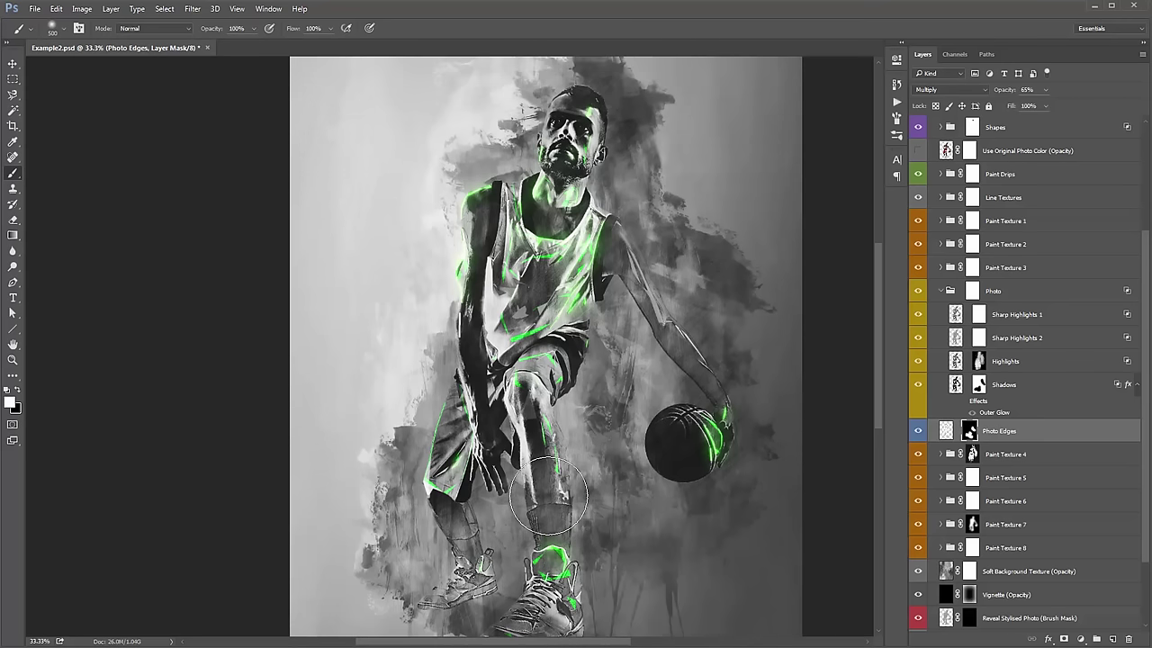
{"action": "scroll", "coordinate": [548, 495], "scroll_direction": "down", "scroll_amount": 2}
{"action": "key", "text": "v"}
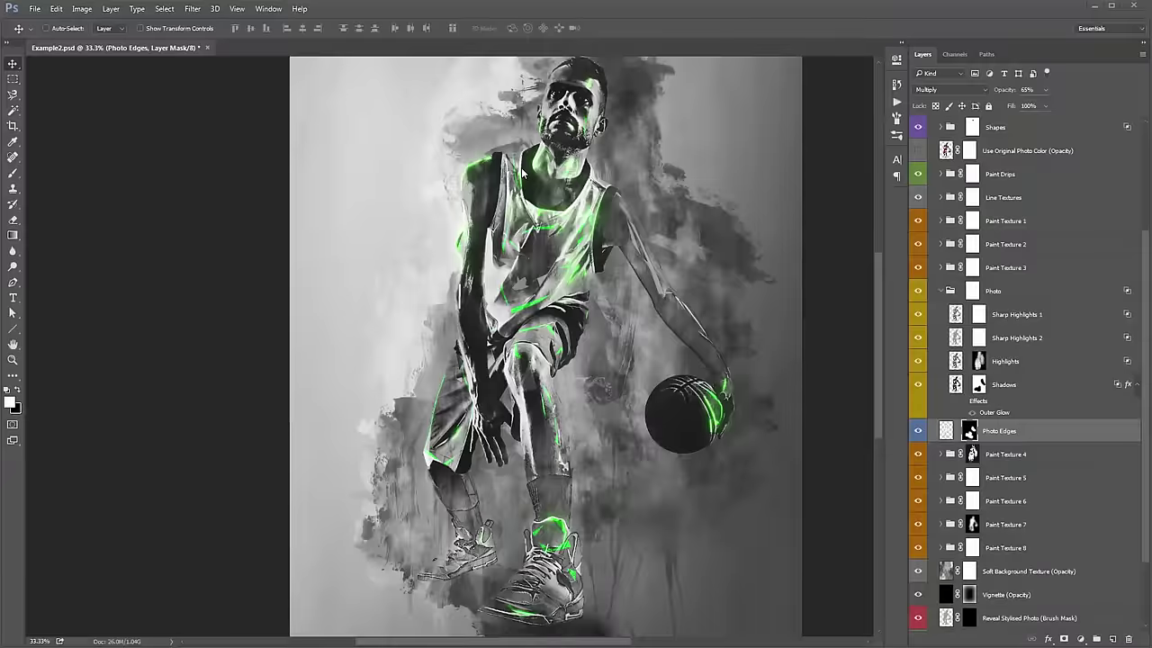
In the Paint Drips group, move PaintDrip_1 under the basketball and set its blend mode to Overlay.
{"action": "left_click", "coordinate": [941, 291]}
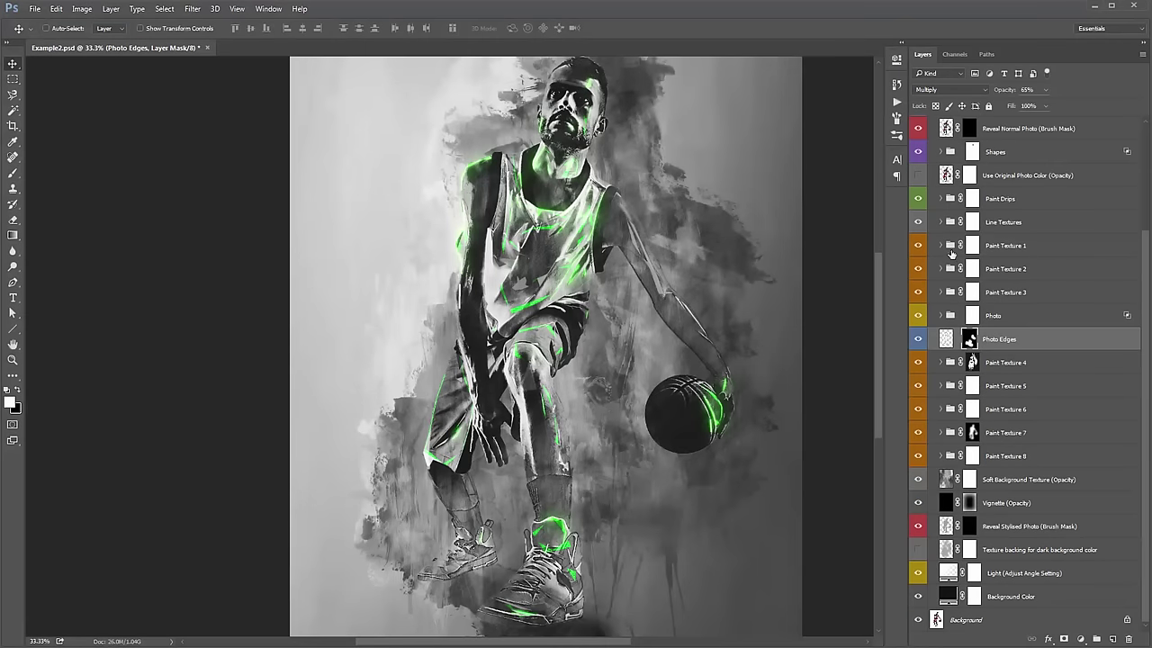
{"action": "left_click", "coordinate": [941, 198]}
{"action": "left_click", "coordinate": [1028, 225]}
{"action": "mouse_move", "coordinate": [597, 444]}
{"action": "left_mouse_down"}
{"action": "mouse_move", "coordinate": [612, 376]}
{"action": "mouse_move", "coordinate": [651, 462]}
{"action": "mouse_move", "coordinate": [685, 461]}
{"action": "mouse_move", "coordinate": [720, 480]}
{"action": "left_mouse_up"}
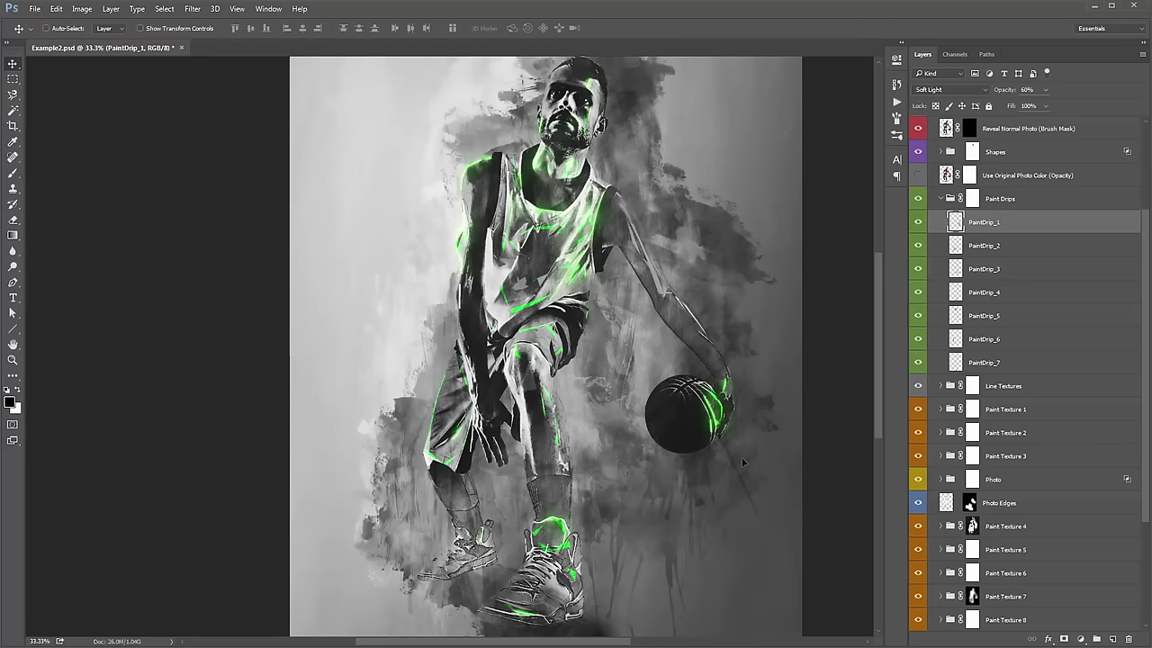
{"action": "left_click", "coordinate": [946, 88]}
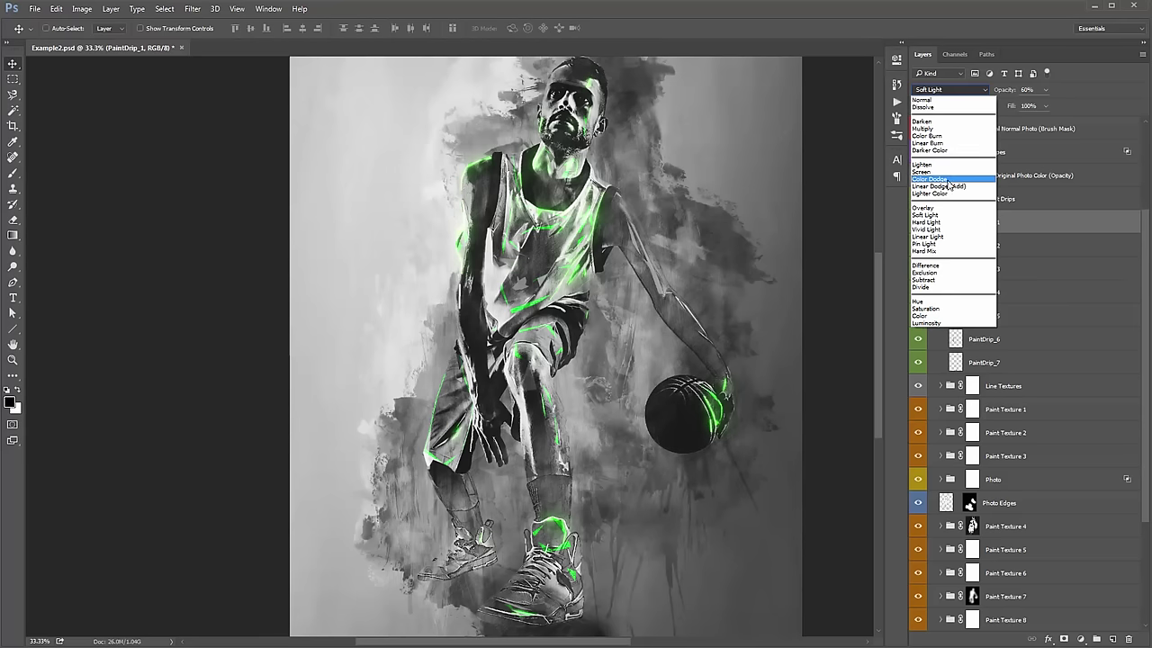
{"action": "left_click", "coordinate": [936, 208]}
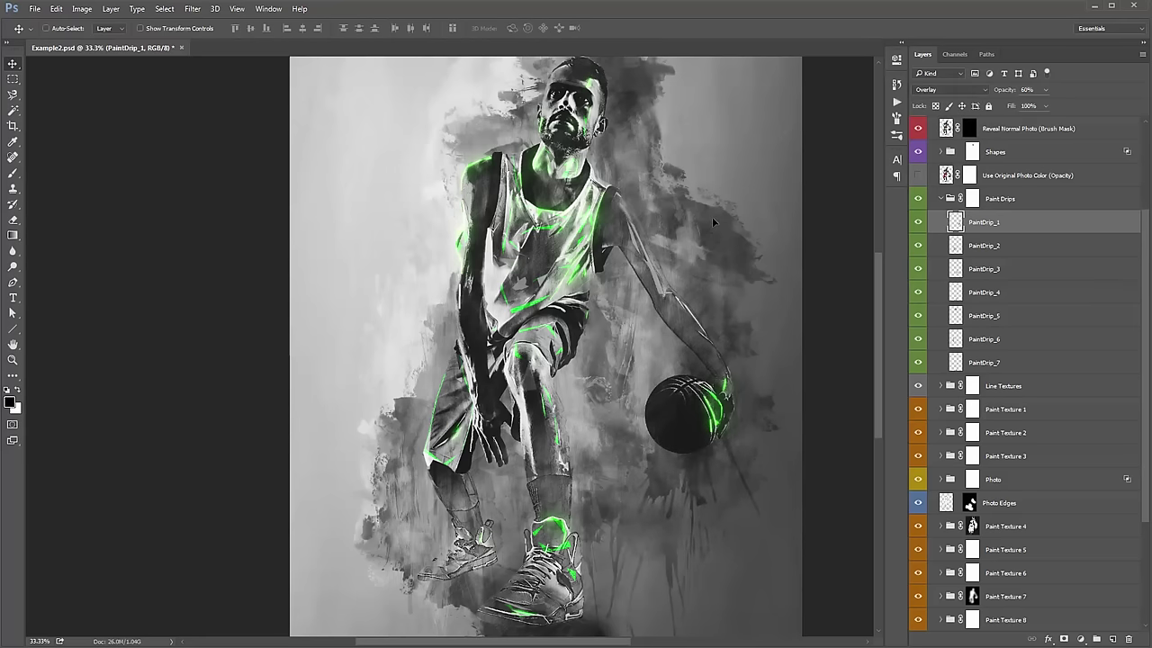
Reposition the PaintDrip_2 layer near the player's rear foot.
{"action": "scroll", "coordinate": [645, 423], "scroll_direction": "down", "scroll_amount": 2}
{"action": "scroll", "coordinate": [688, 369], "scroll_direction": "down", "scroll_amount": 1}
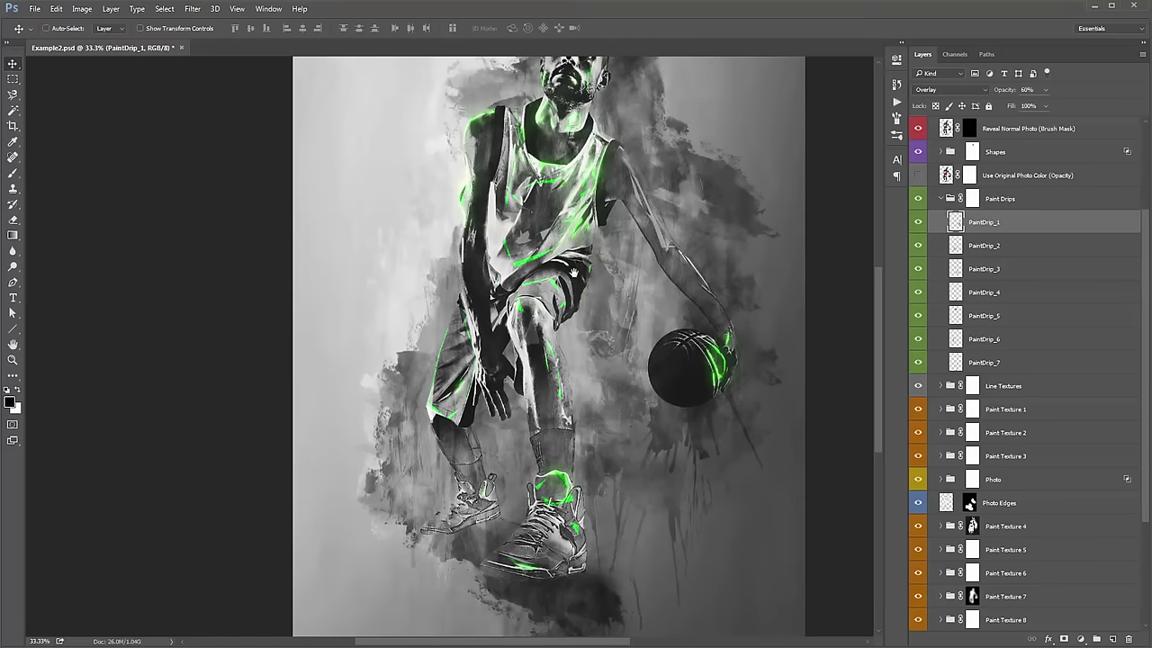
{"action": "left_click", "coordinate": [984, 245]}
{"action": "mouse_move", "coordinate": [646, 313]}
{"action": "left_mouse_down"}
{"action": "mouse_move", "coordinate": [607, 421]}
{"action": "mouse_move", "coordinate": [731, 459]}
{"action": "mouse_move", "coordinate": [722, 301]}
{"action": "mouse_move", "coordinate": [583, 288]}
{"action": "mouse_move", "coordinate": [583, 338]}
{"action": "mouse_move", "coordinate": [706, 326]}
{"action": "mouse_move", "coordinate": [705, 342]}
{"action": "mouse_move", "coordinate": [766, 105]}
{"action": "left_mouse_up"}
{"action": "scroll", "coordinate": [731, 460], "scroll_direction": "down", "scroll_amount": 5}
{"action": "scroll", "coordinate": [583, 306], "scroll_direction": "up", "scroll_amount": 3}
{"action": "mouse_move", "coordinate": [660, 160]}
{"action": "left_mouse_down"}
{"action": "mouse_move", "coordinate": [481, 324]}
{"action": "mouse_move", "coordinate": [479, 401]}
{"action": "left_mouse_up"}
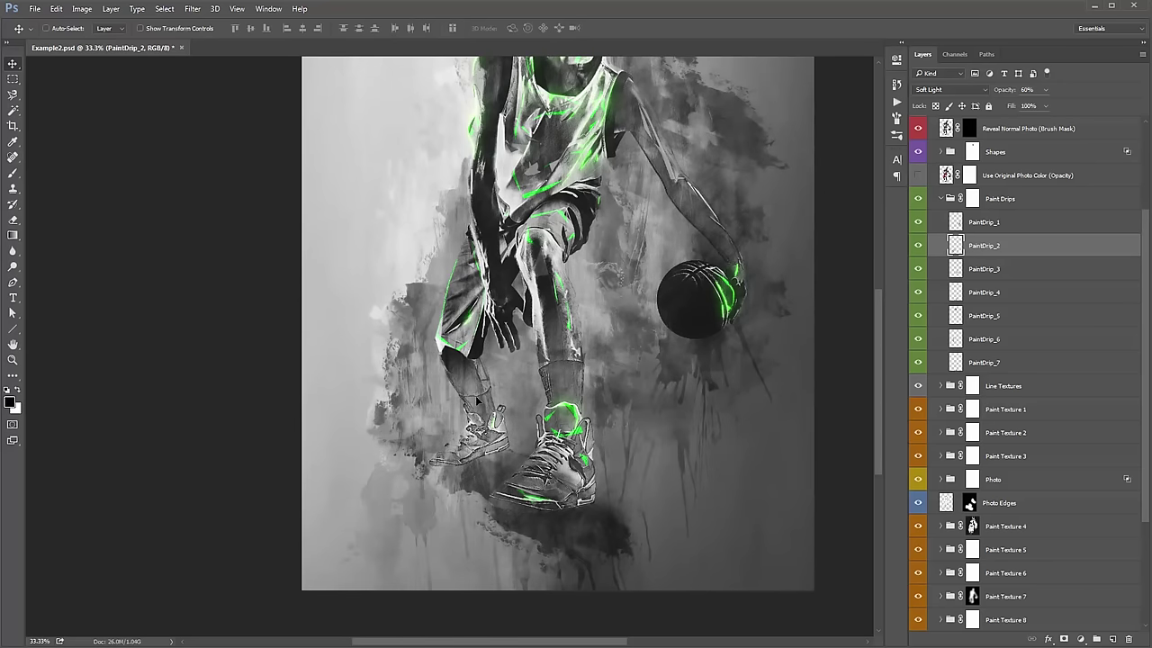
Flip the PaintDrip_3 layer and position it beside and below the basketball.
{"action": "left_click", "coordinate": [987, 270]}
{"action": "mouse_move", "coordinate": [713, 284]}
{"action": "left_mouse_down"}
{"action": "mouse_move", "coordinate": [677, 251]}
{"action": "mouse_move", "coordinate": [679, 302]}
{"action": "left_mouse_up"}
{"action": "mouse_move", "coordinate": [631, 233]}
{"action": "left_mouse_down"}
{"action": "mouse_move", "coordinate": [654, 207]}
{"action": "mouse_move", "coordinate": [660, 277]}
{"action": "mouse_move", "coordinate": [675, 280]}
{"action": "left_mouse_up"}
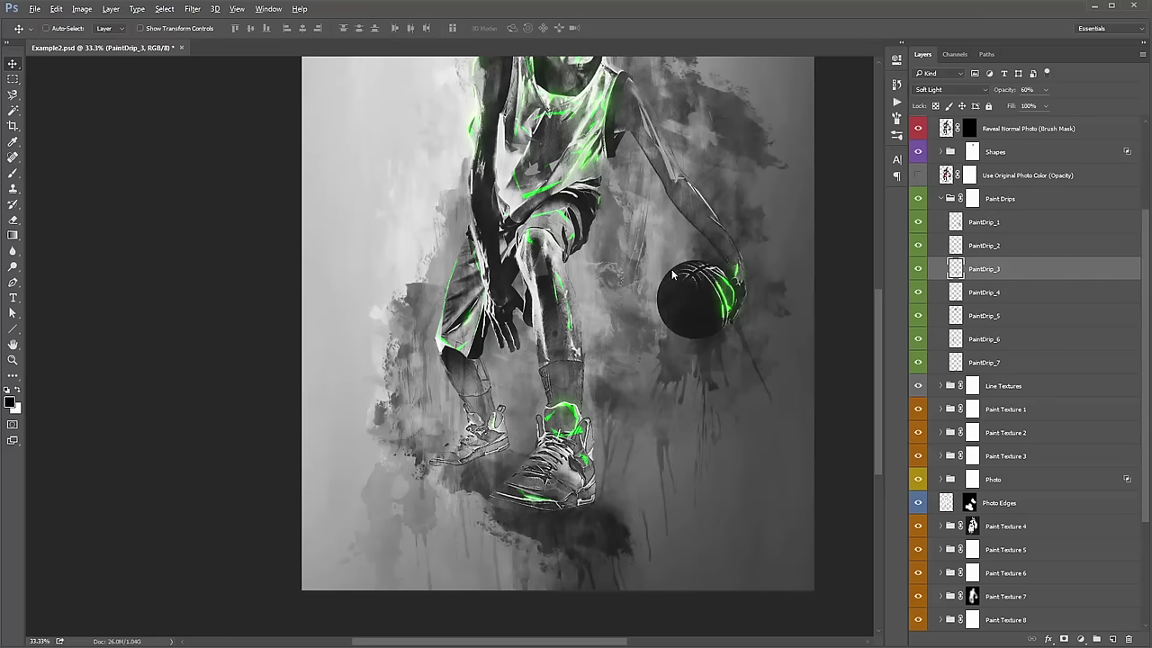
{"action": "left_click", "coordinate": [56, 9]}
{"action": "left_click", "coordinate": [261, 427]}
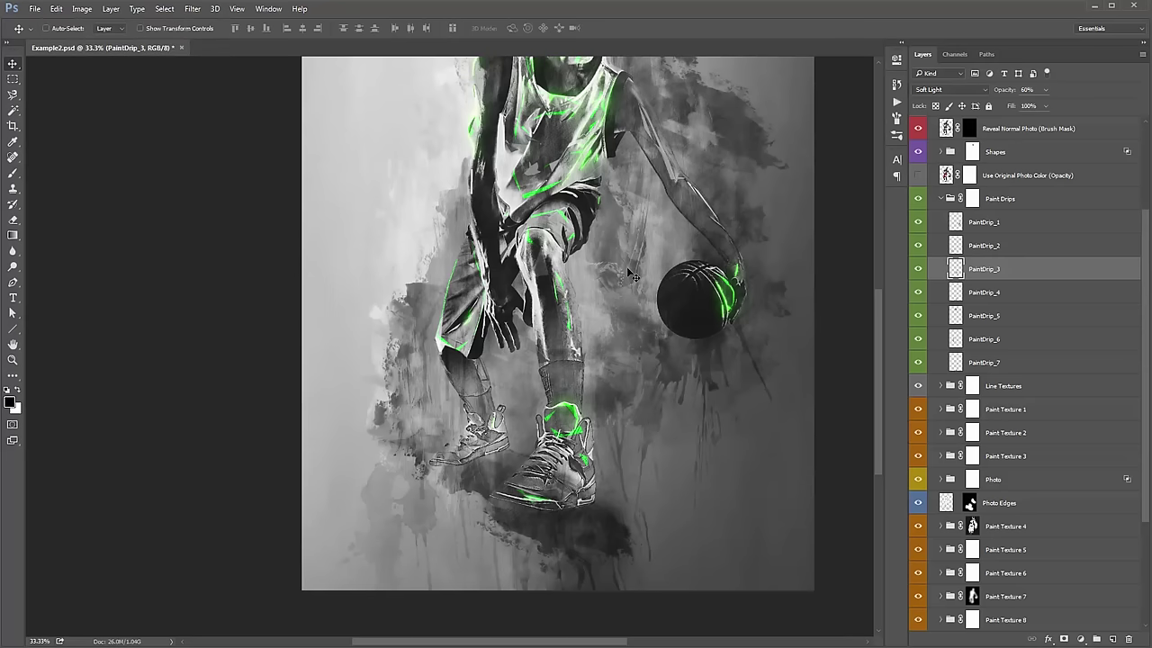
{"action": "mouse_move", "coordinate": [633, 276]}
{"action": "left_mouse_down"}
{"action": "mouse_move", "coordinate": [673, 257]}
{"action": "mouse_move", "coordinate": [659, 272]}
{"action": "left_mouse_up"}
Scale the PaintDrip_4 layer to about 80.5% and rotate it about 4.5° below the front shoe.
{"action": "left_click", "coordinate": [984, 293]}
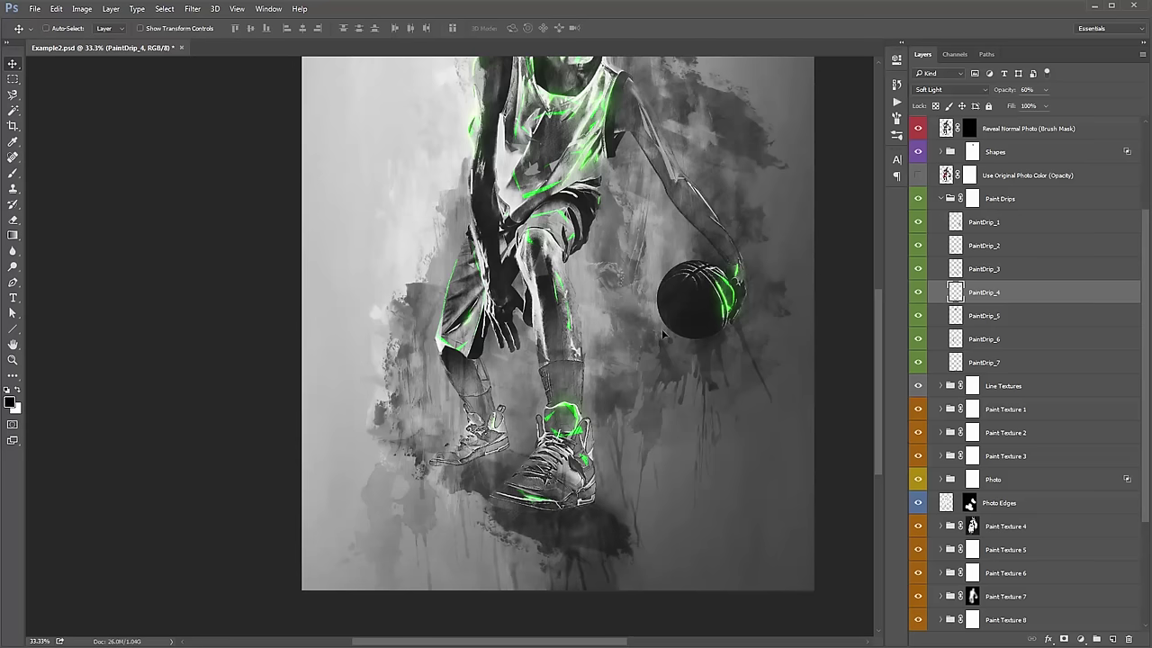
{"action": "key", "text": "ctrl+t"}
{"action": "left_click_drag", "start_coordinate": [634, 470], "coordinate": [663, 491]}
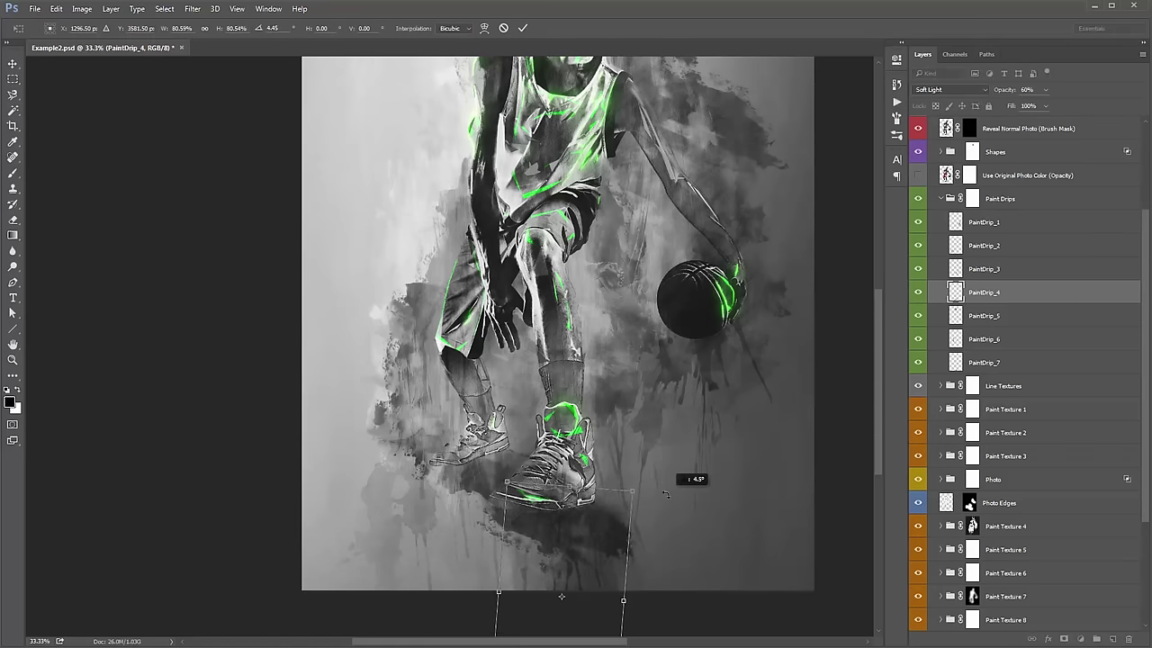
{"action": "key", "text": "Return"}
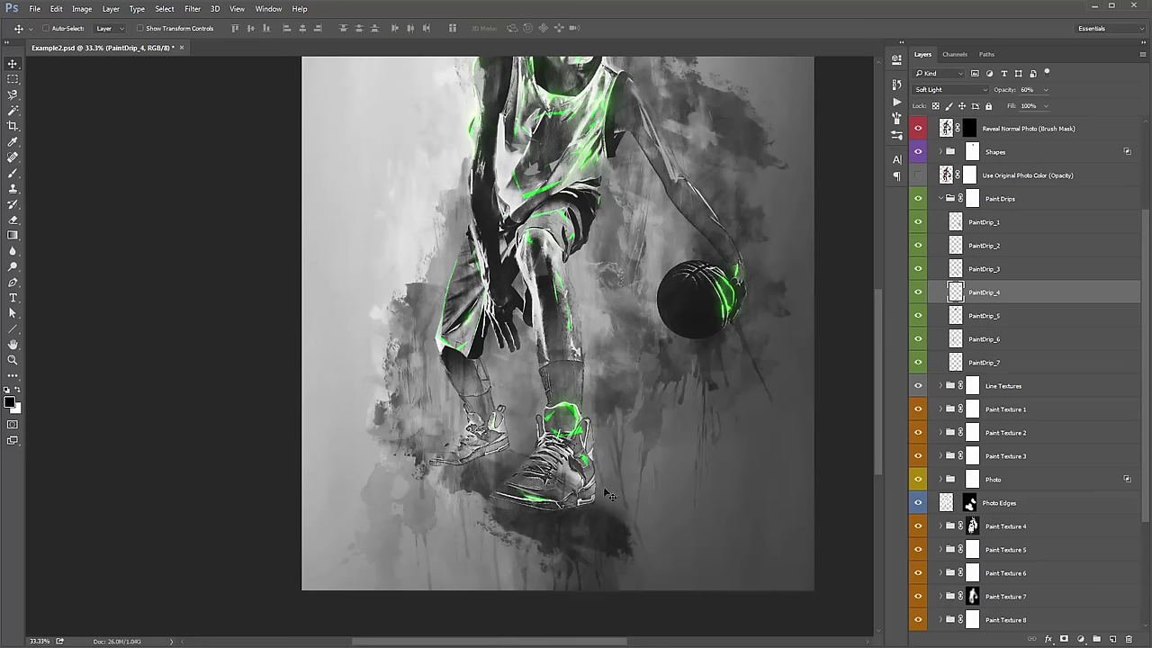
Duplicate the PaintDrip_4 layer and place the copy in the dark paint beside the player's head.
{"action": "mouse_move", "coordinate": [607, 506]}
{"action": "left_mouse_down", "text": "alt"}
{"action": "mouse_move", "coordinate": [663, 386]}
{"action": "mouse_move", "coordinate": [731, 319]}
{"action": "mouse_move", "coordinate": [741, 201]}
{"action": "mouse_move", "coordinate": [761, 216]}
{"action": "left_mouse_up", "text": "alt"}
{"action": "scroll", "coordinate": [762, 216], "scroll_direction": "up", "scroll_amount": 2}
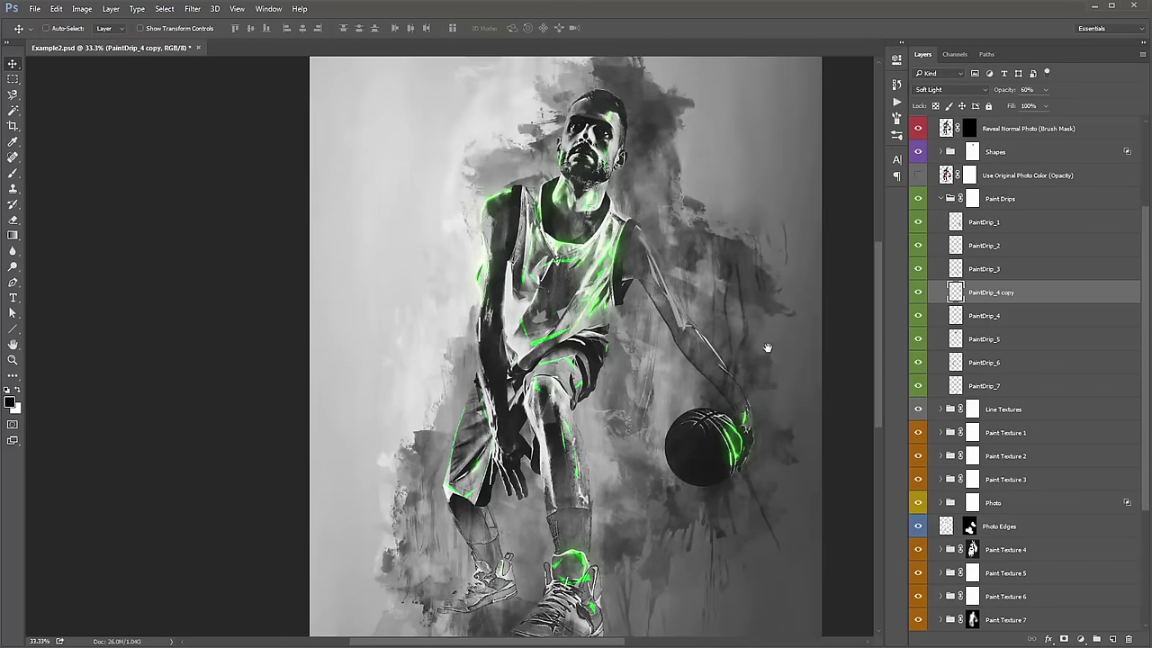
{"action": "mouse_move", "coordinate": [766, 348]}
{"action": "left_mouse_down"}
{"action": "mouse_move", "coordinate": [682, 216]}
{"action": "mouse_move", "coordinate": [675, 252]}
{"action": "mouse_move", "coordinate": [702, 157]}
{"action": "mouse_move", "coordinate": [679, 277]}
{"action": "left_mouse_up"}
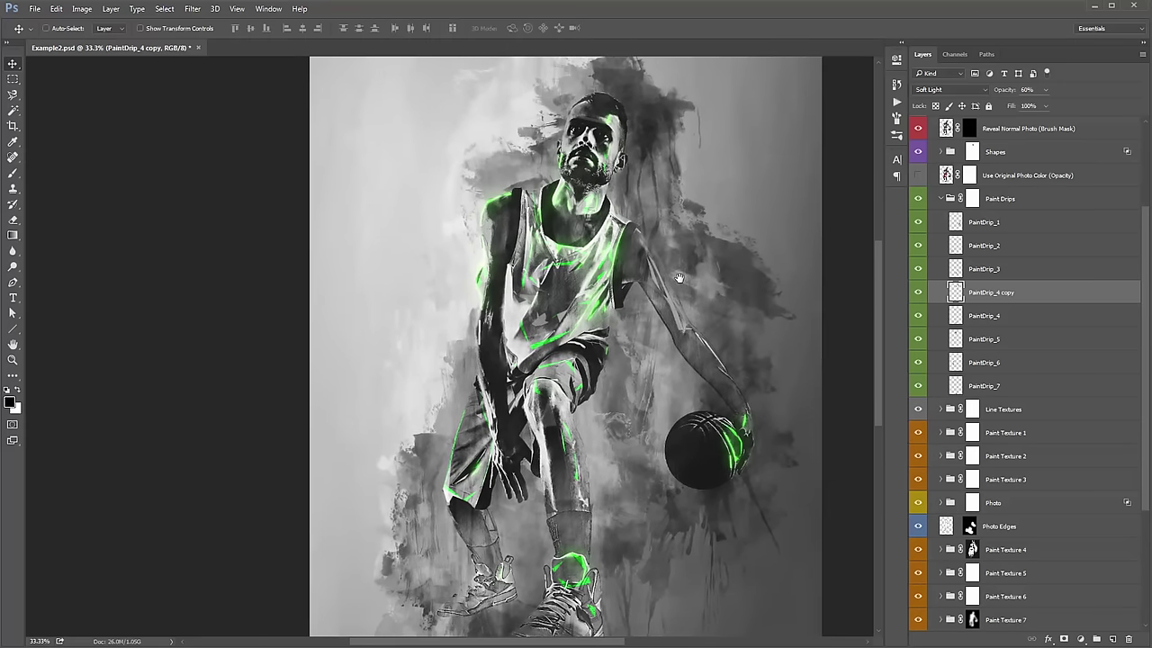
Collapse the Paint Drips group and compare the image with the Line Textures group hidden and shown.
{"action": "left_click", "coordinate": [941, 198]}
{"action": "left_click", "coordinate": [972, 221]}
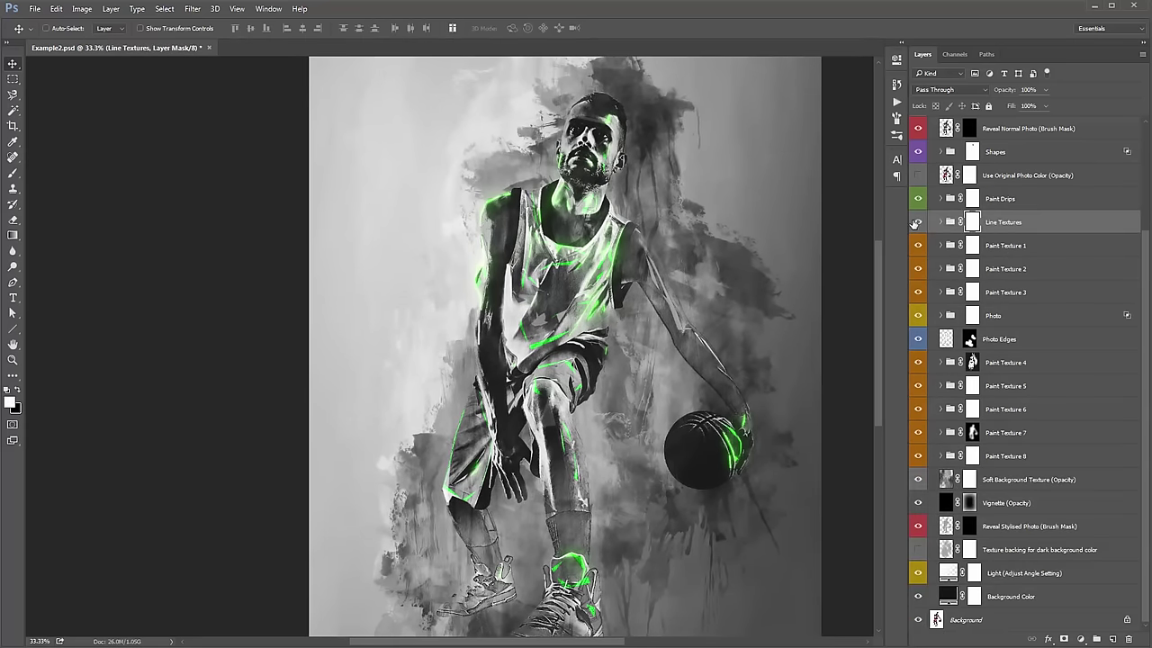
{"action": "left_click", "coordinate": [917, 224]}
{"action": "left_click", "coordinate": [917, 224]}
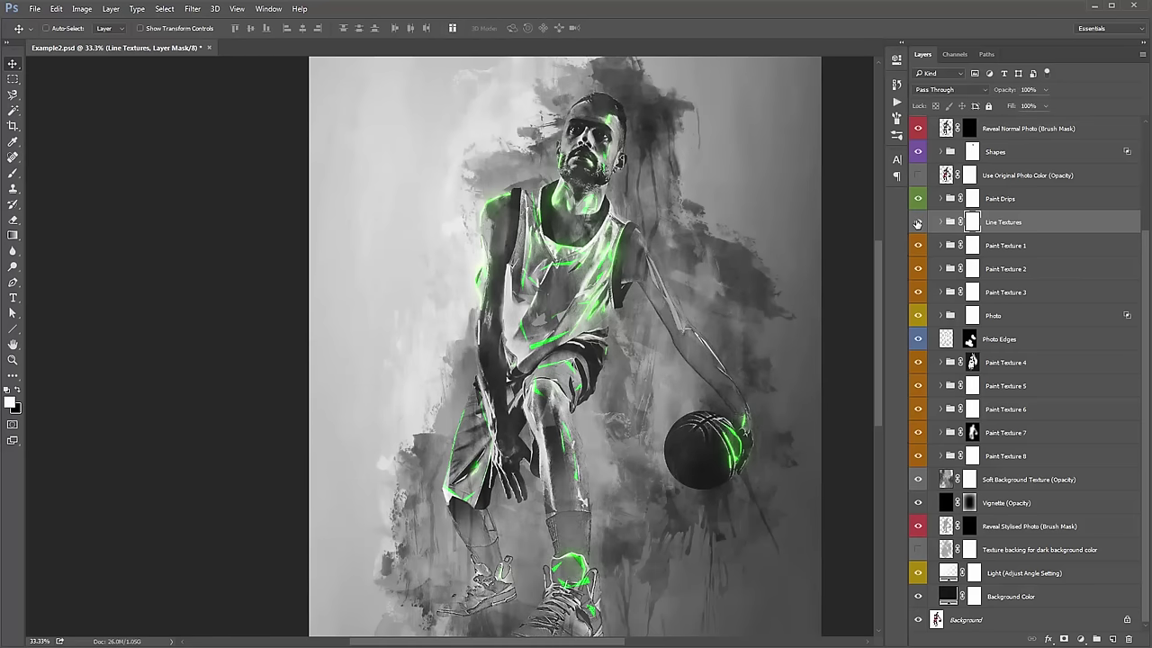
{"action": "left_click", "coordinate": [917, 223]}
{"action": "left_click", "coordinate": [917, 224]}
{"action": "left_click", "coordinate": [917, 223]}
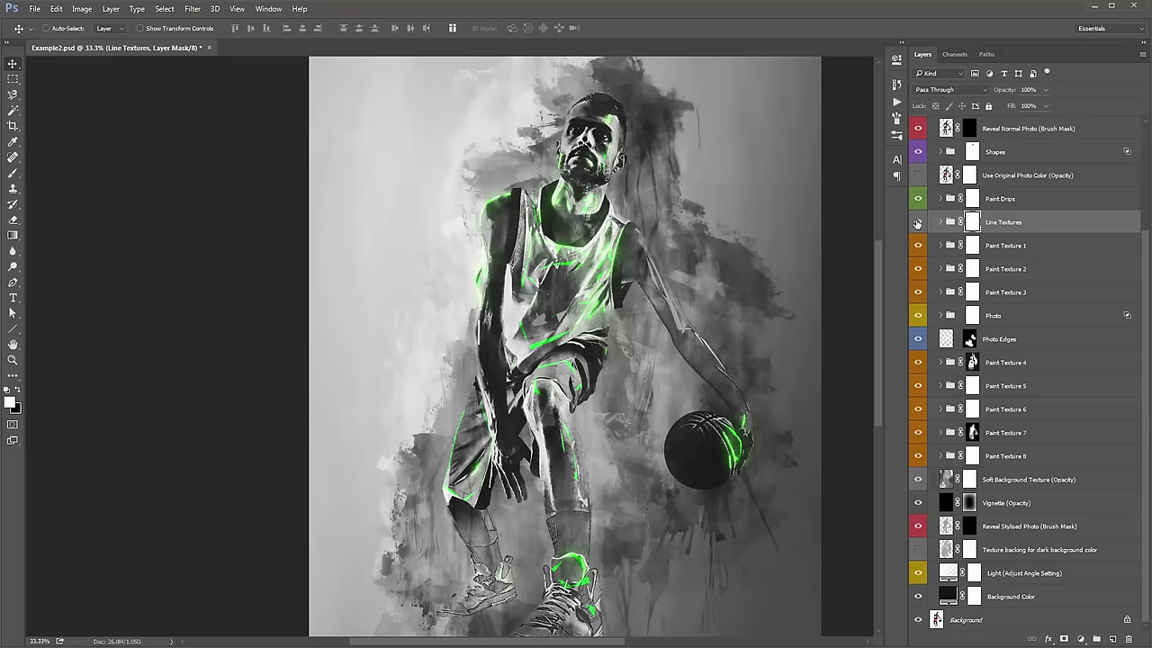
{"action": "left_click", "coordinate": [917, 223]}
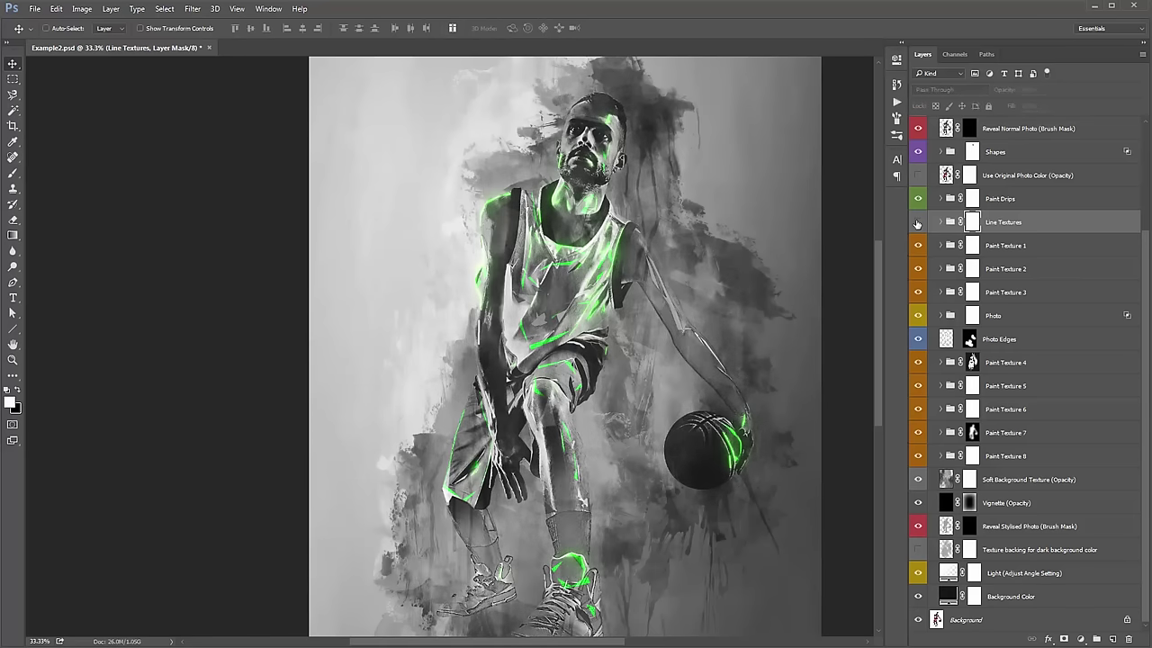
{"action": "left_click", "coordinate": [917, 223]}
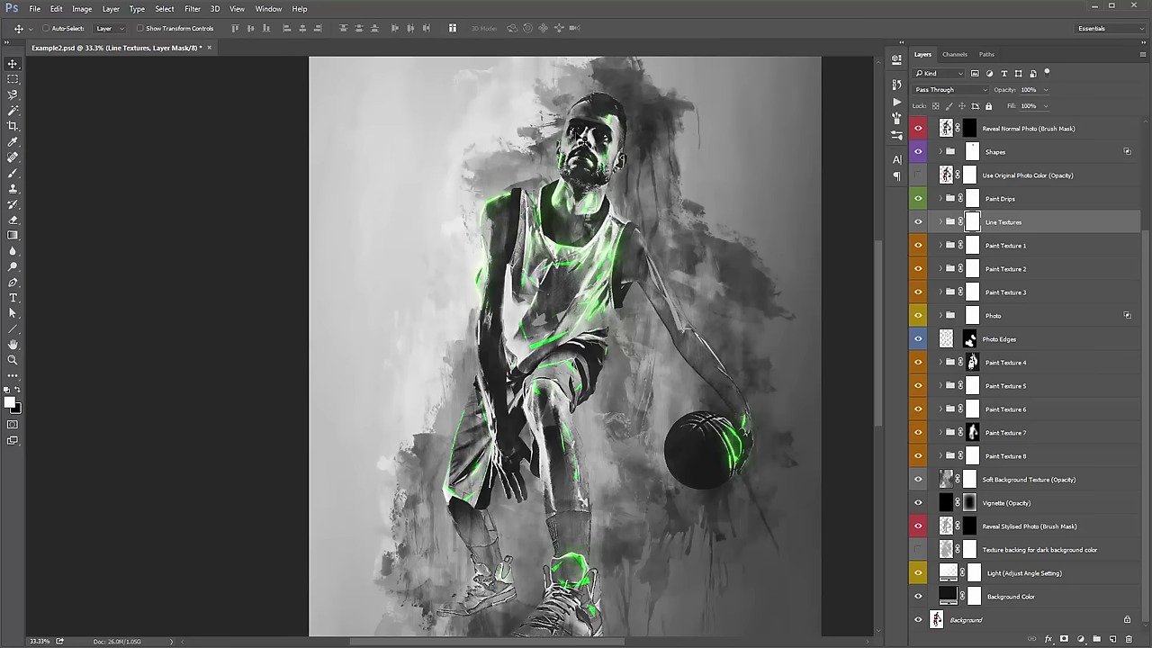
Mask out the Line Textures group over the player's face with a soft black brush on its layer mask.
{"action": "key", "text": "b"}
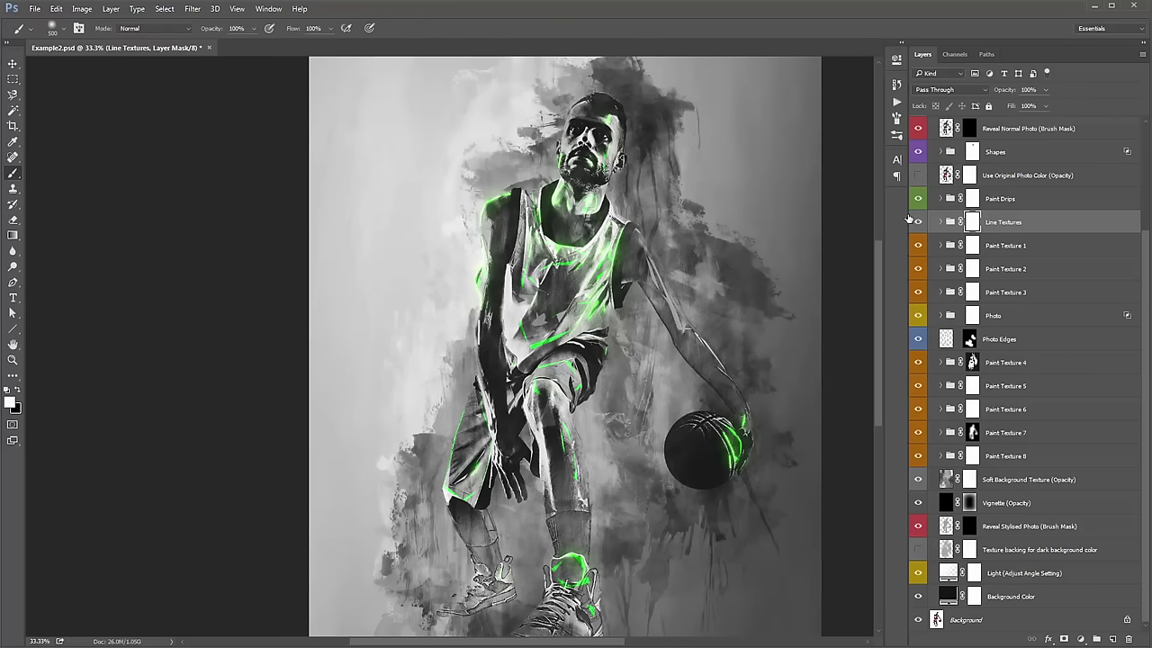
{"action": "key", "text": "x"}
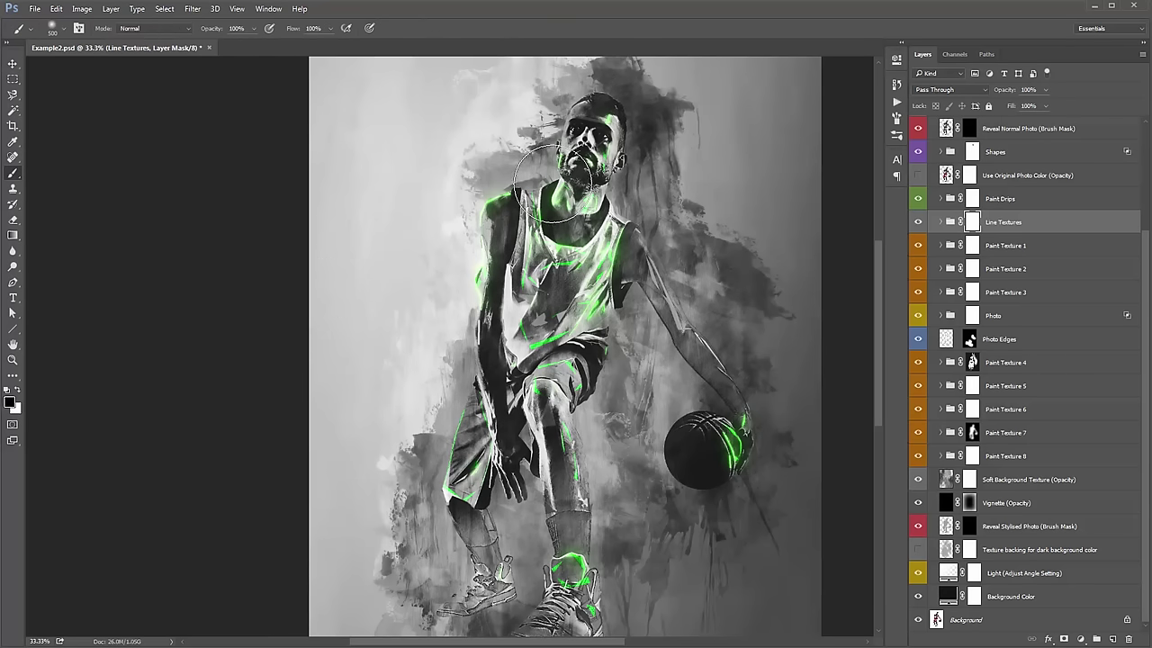
{"action": "left_click", "coordinate": [605, 135]}
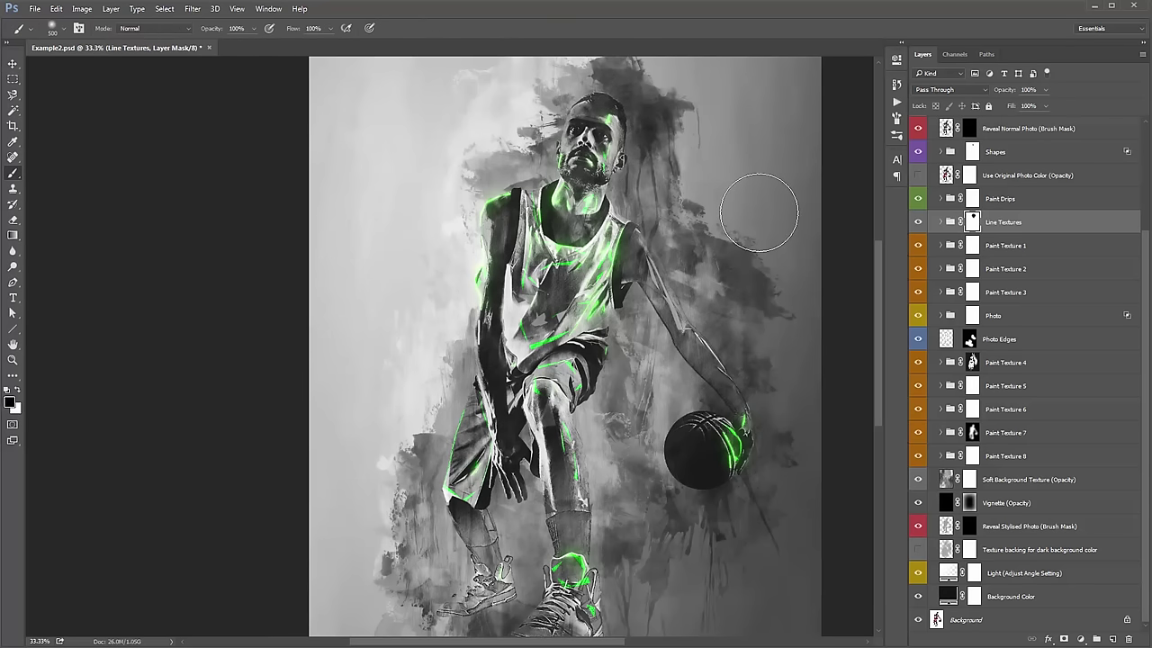
{"action": "left_click", "coordinate": [917, 225]}
{"action": "key", "text": "v"}
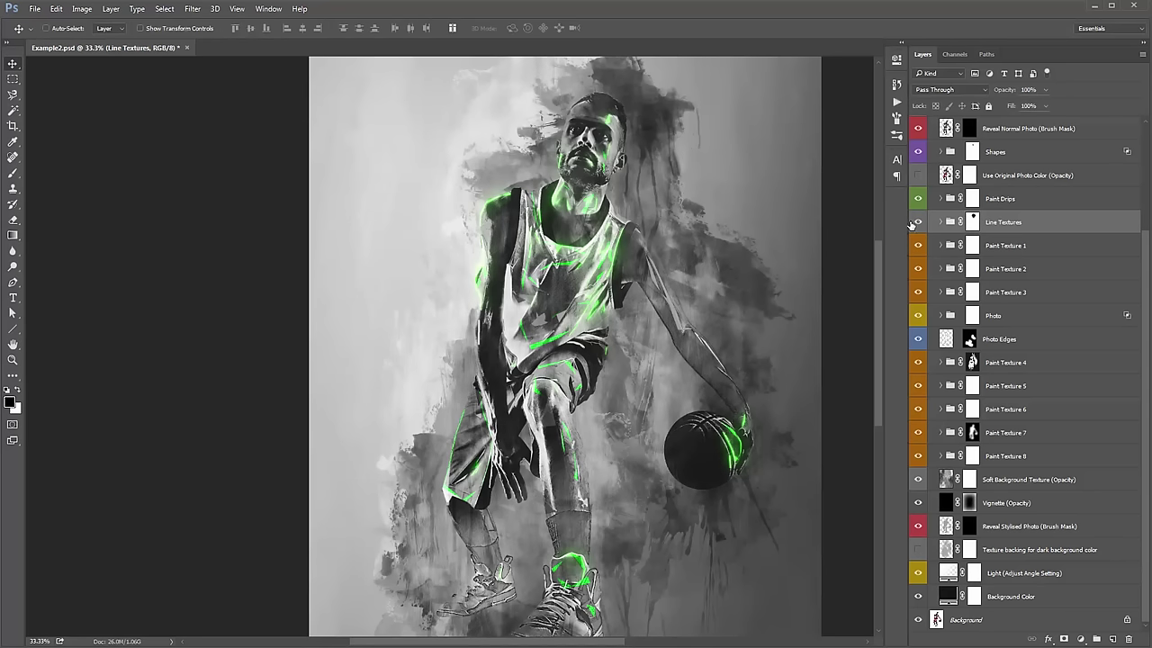
{"action": "left_click_drag", "start_coordinate": [777, 201], "coordinate": [700, 259]}
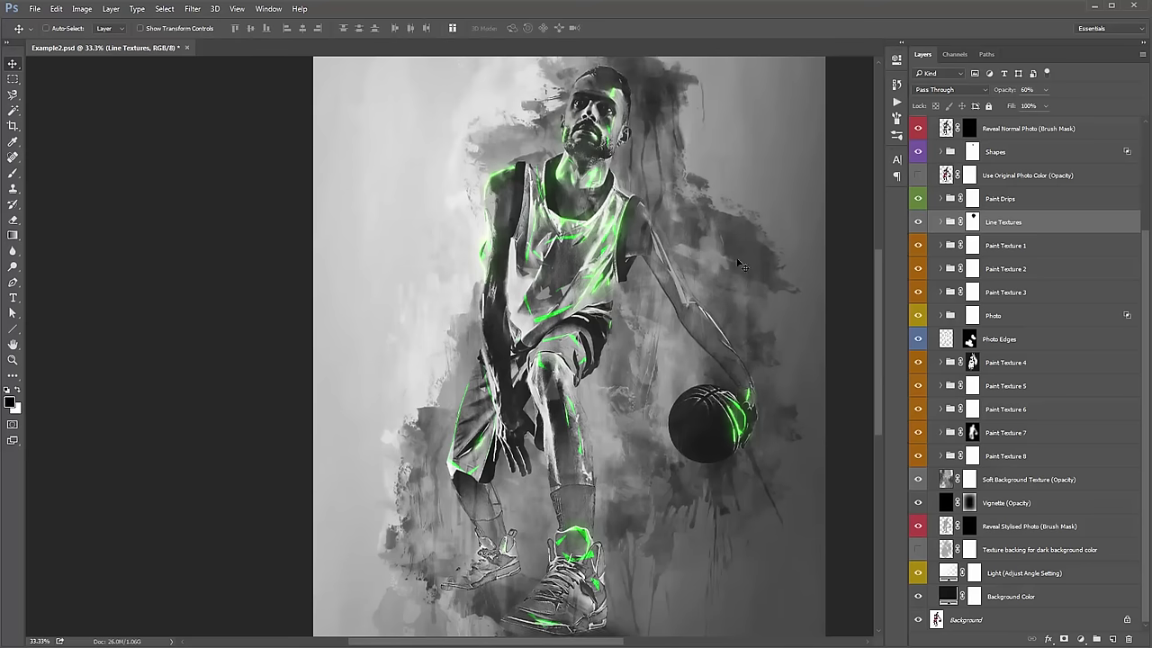
Examine the effect of the Paint Texture 1 group by hiding it and showing it again.
{"action": "left_click", "coordinate": [1026, 247]}
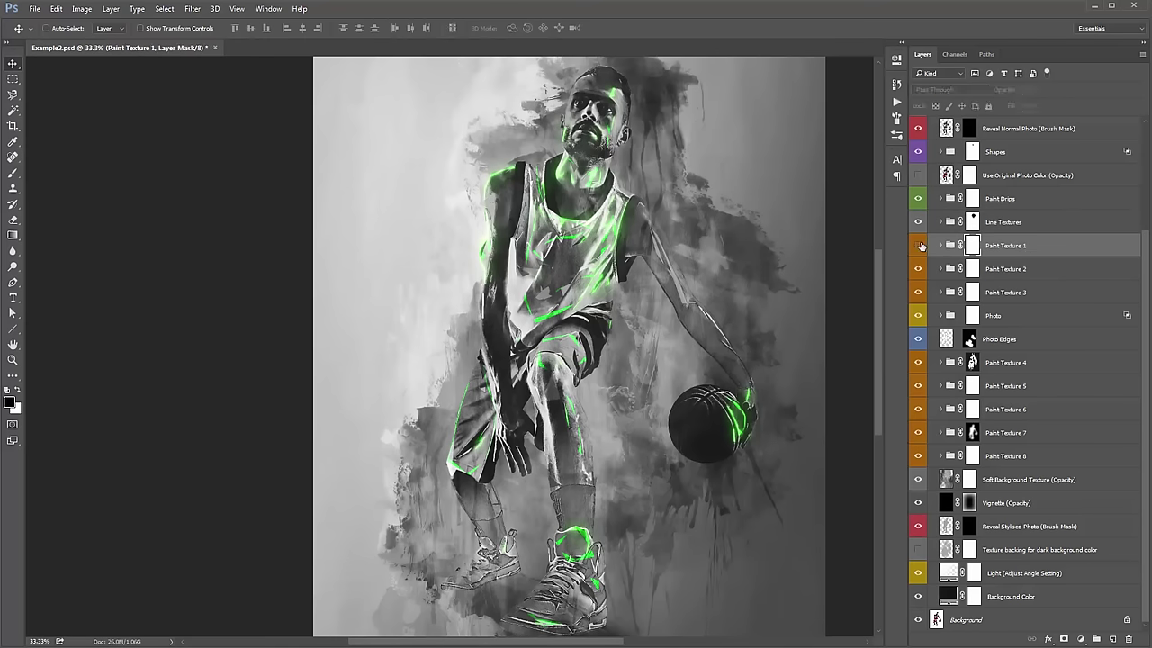
{"action": "left_click", "coordinate": [918, 245]}
{"action": "left_click", "coordinate": [918, 244]}
{"action": "key", "text": "ctrl+minus"}
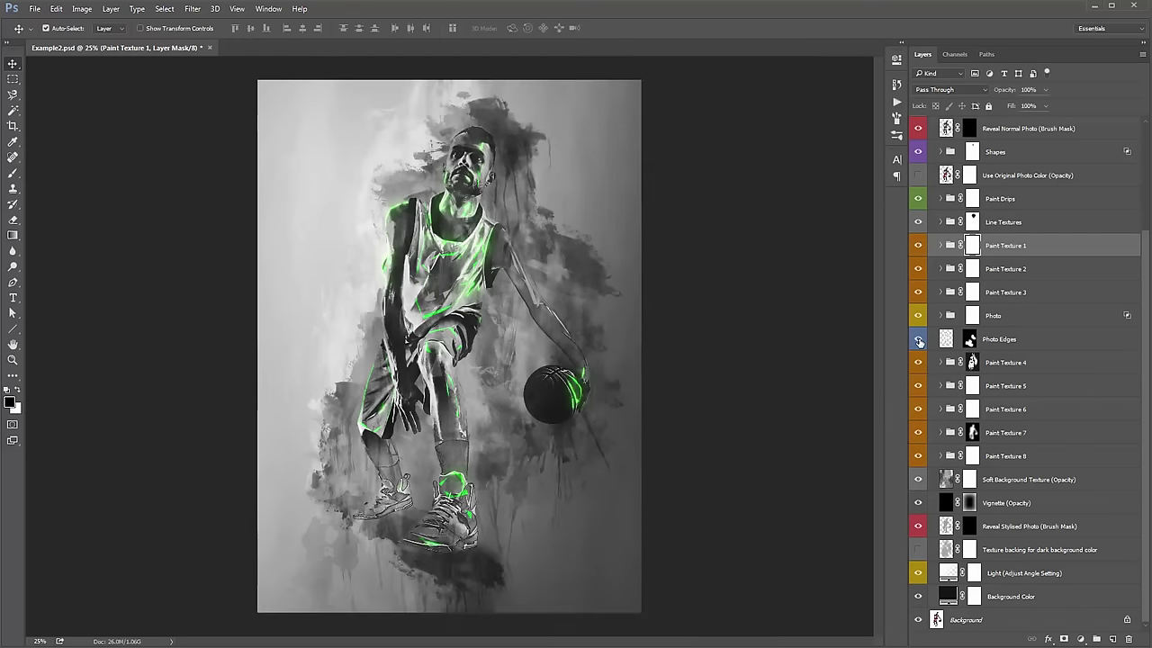
Set the gradient angle of the Light (Adjust Angle Setting) fill layer to -96.34° so the light falls from above.
{"action": "double_click", "coordinate": [948, 573]}
{"action": "left_click", "coordinate": [731, 167]}
{"action": "left_click", "coordinate": [730, 166]}
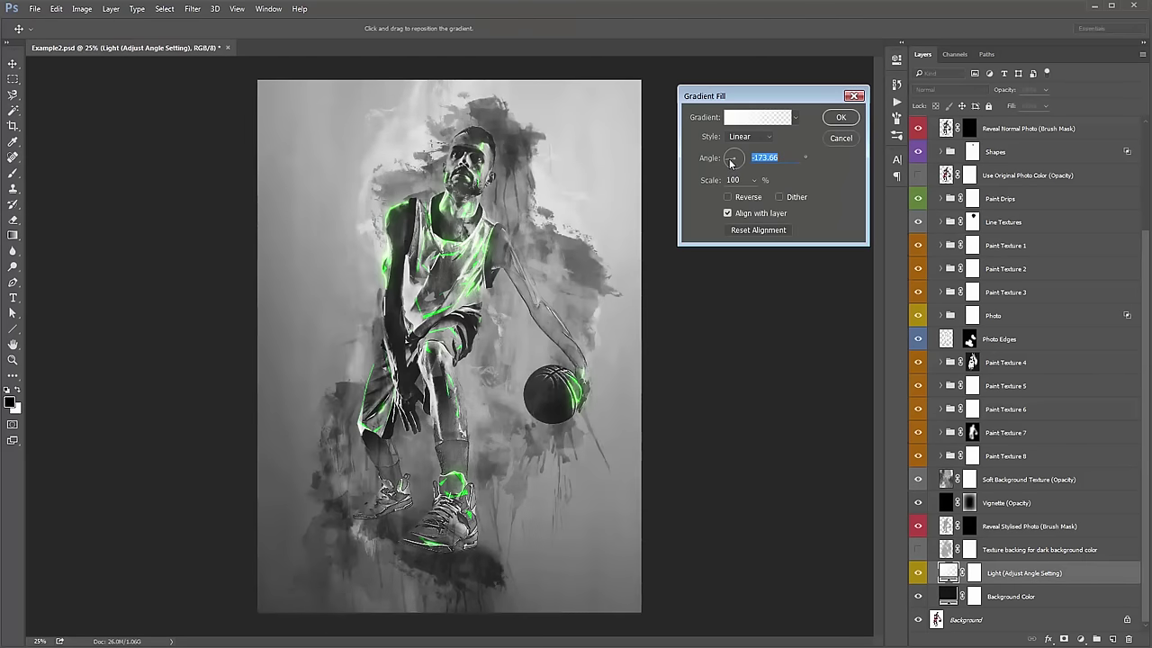
{"action": "left_click", "coordinate": [738, 158]}
{"action": "left_click", "coordinate": [746, 160]}
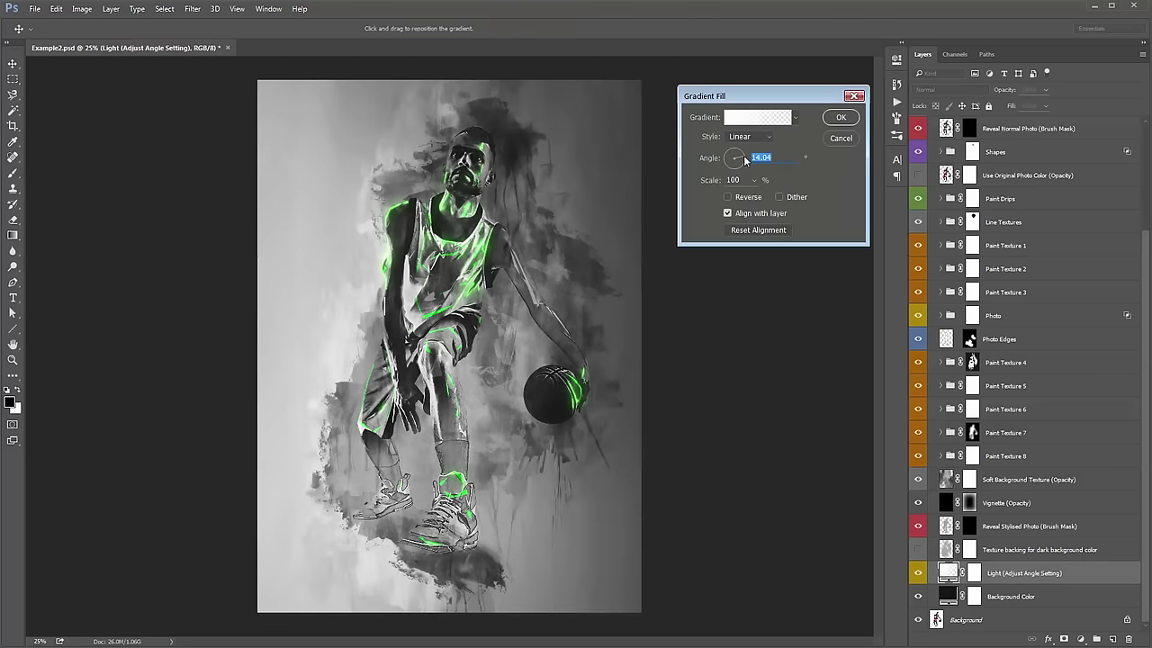
{"action": "left_click", "coordinate": [744, 164]}
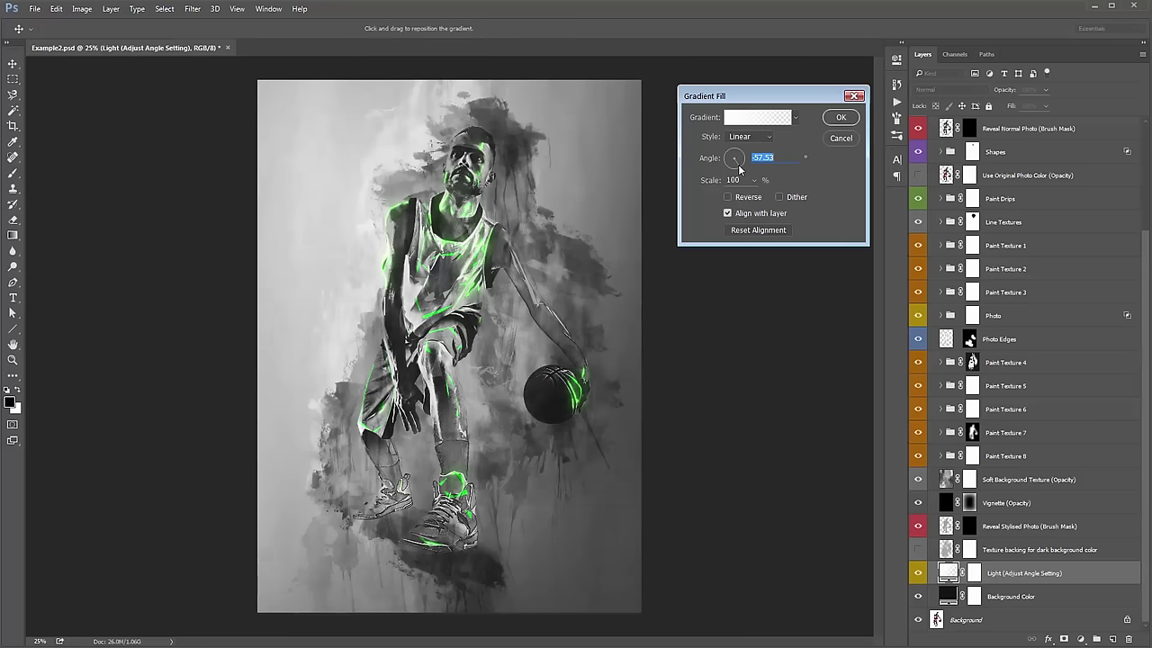
{"action": "left_click", "coordinate": [738, 170]}
{"action": "left_click", "coordinate": [735, 170]}
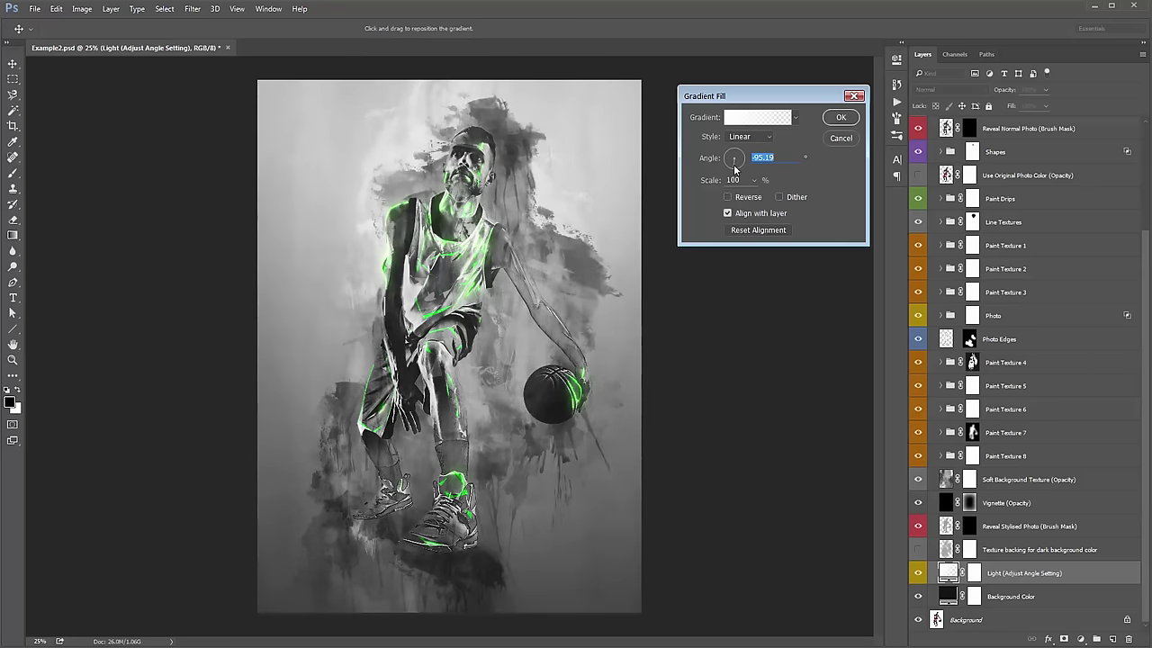
{"action": "left_click", "coordinate": [735, 169]}
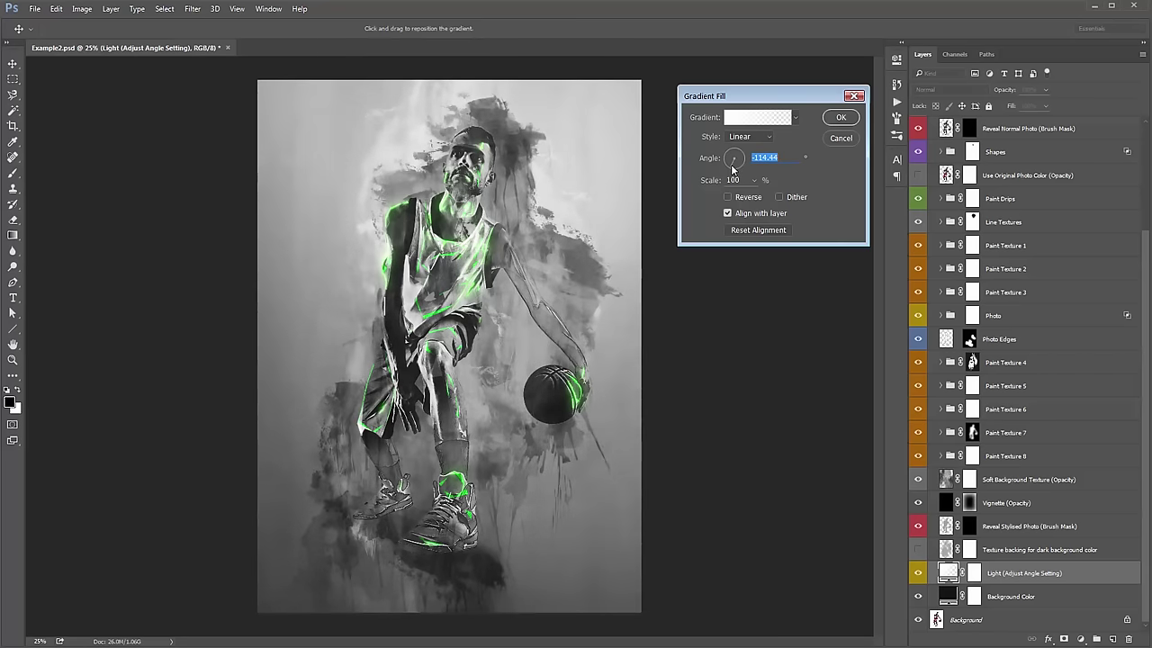
{"action": "left_click", "coordinate": [737, 170]}
{"action": "left_click", "coordinate": [737, 169]}
{"action": "left_click", "coordinate": [734, 172]}
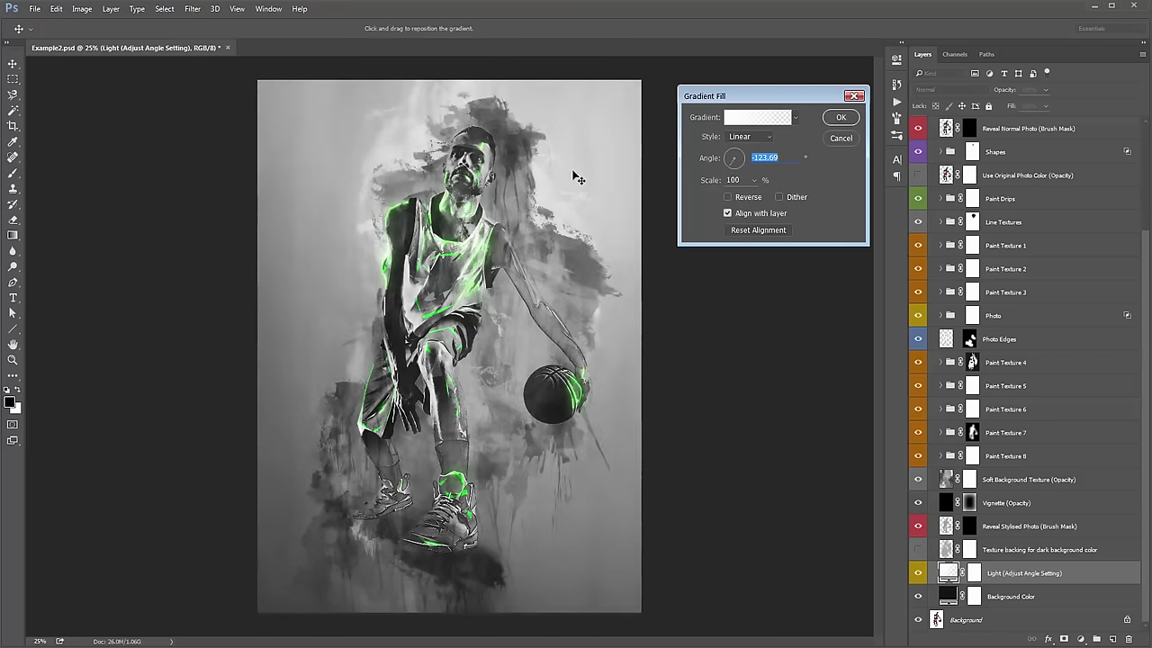
{"action": "left_click", "coordinate": [736, 167]}
{"action": "left_click", "coordinate": [739, 158]}
{"action": "left_click", "coordinate": [740, 160]}
{"action": "left_click", "coordinate": [738, 164]}
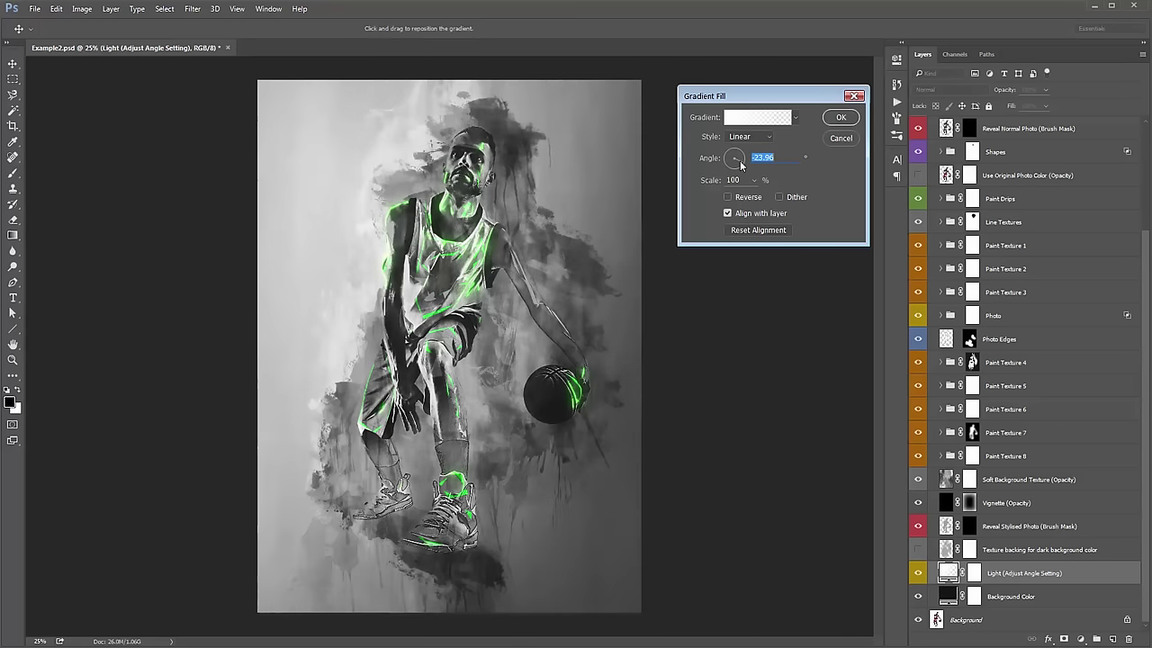
{"action": "left_click", "coordinate": [737, 166]}
{"action": "left_click", "coordinate": [737, 167]}
{"action": "left_click", "coordinate": [735, 167]}
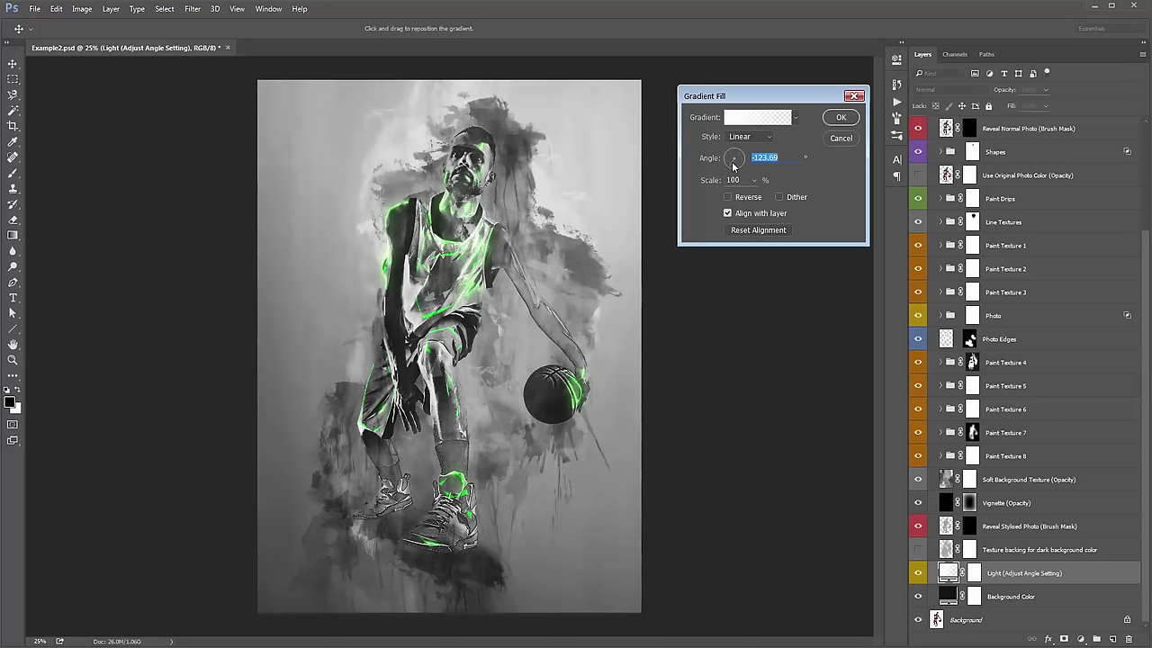
{"action": "left_click", "coordinate": [734, 168]}
{"action": "left_click", "coordinate": [735, 169]}
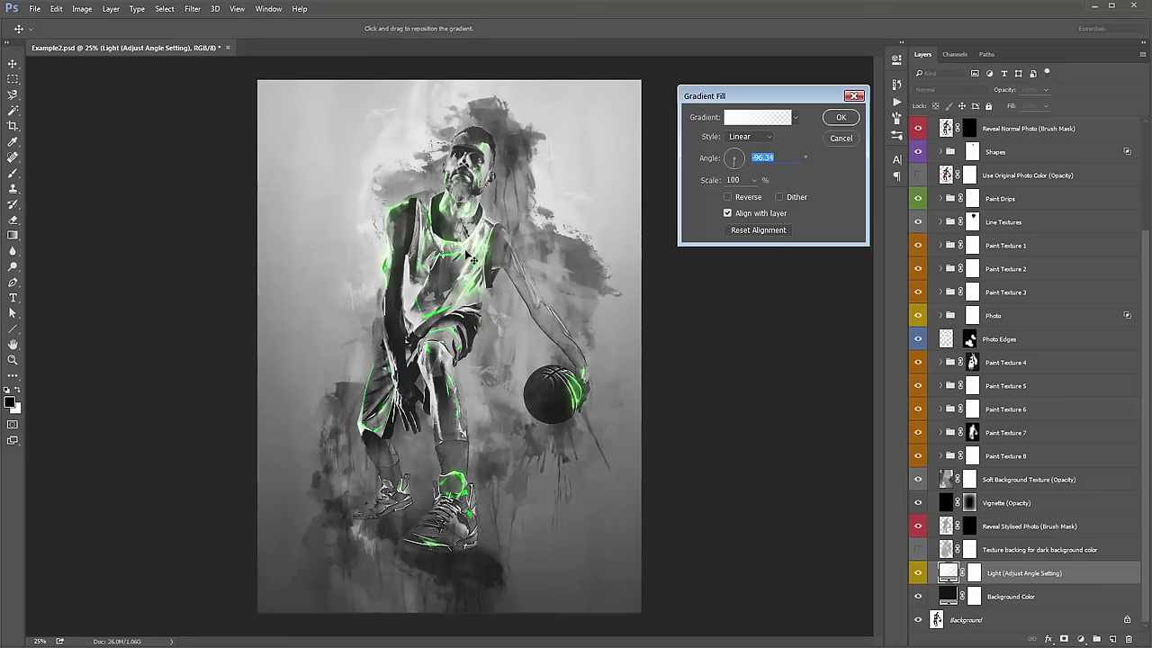
{"action": "left_click", "coordinate": [841, 118]}
Paint white on the Reveal Stylised Photo (Brush Mask) layer's mask over the player's chin, neck and upper chest.
{"action": "key", "text": "z"}
{"action": "key", "text": "ctrl+plus"}
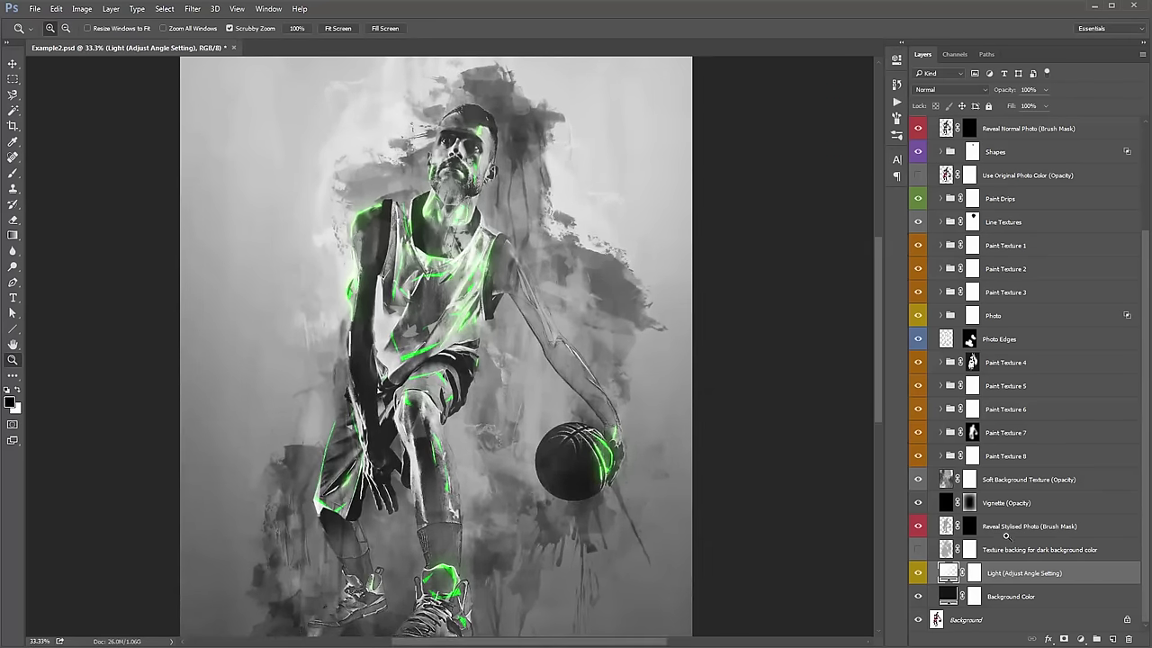
{"action": "left_click", "coordinate": [1007, 536]}
{"action": "left_click", "coordinate": [969, 526]}
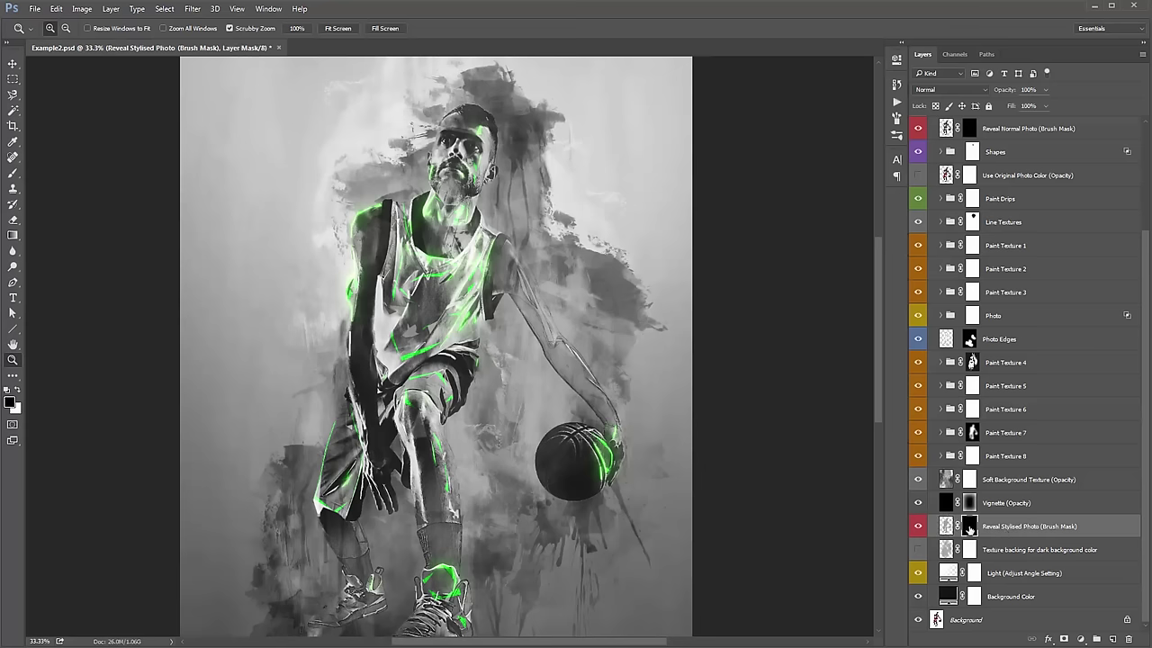
{"action": "key", "text": "b"}
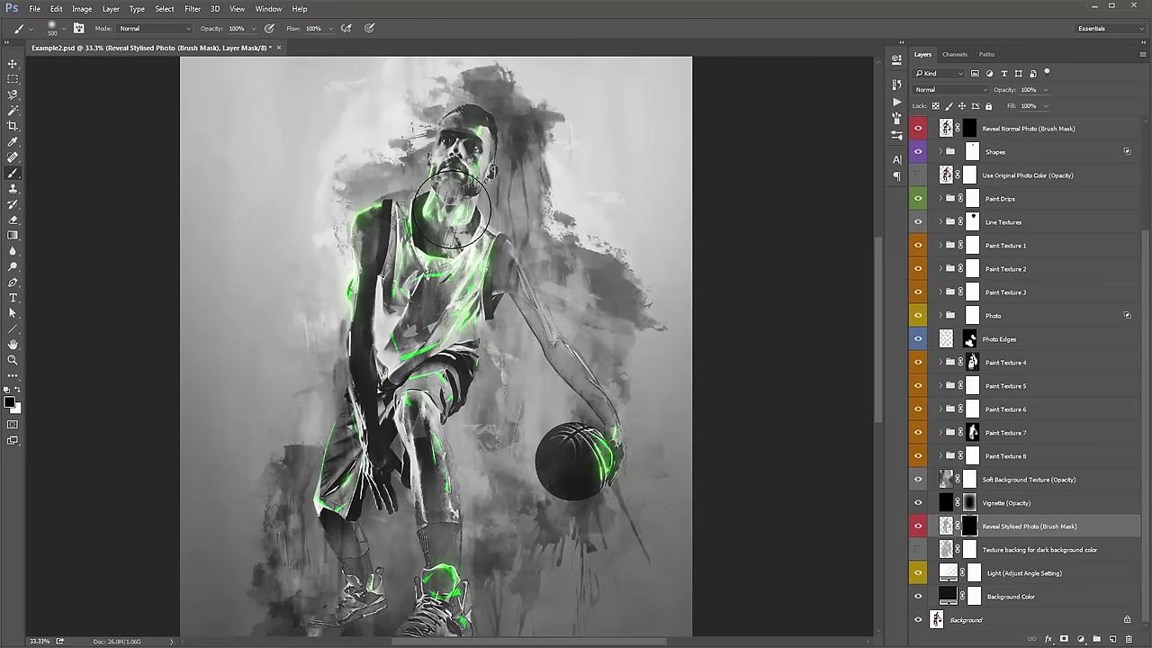
{"action": "key", "text": "x"}
{"action": "mouse_move", "coordinate": [450, 185]}
{"action": "left_mouse_down"}
{"action": "mouse_move", "coordinate": [454, 171]}
{"action": "mouse_move", "coordinate": [455, 256]}
{"action": "left_mouse_up"}
{"action": "mouse_move", "coordinate": [616, 176]}
{"action": "left_mouse_down"}
{"action": "mouse_move", "coordinate": [675, 106]}
{"action": "mouse_move", "coordinate": [657, 198]}
{"action": "mouse_move", "coordinate": [601, 192]}
{"action": "mouse_move", "coordinate": [601, 137]}
{"action": "left_mouse_up"}
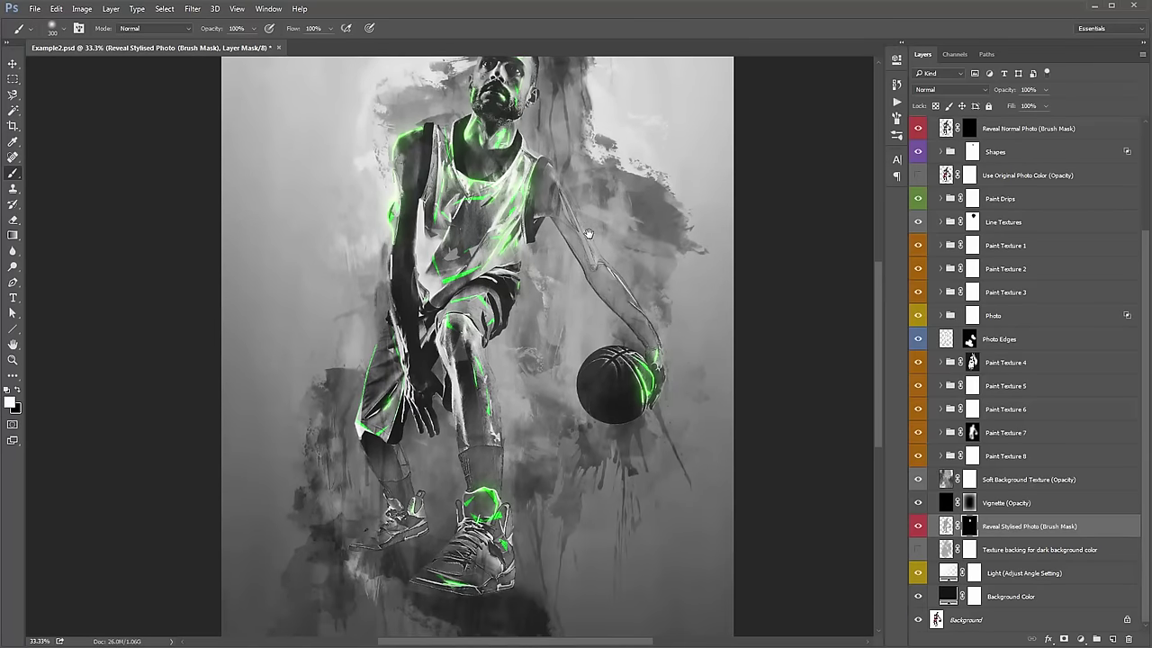
Try a small black brush stroke on the Background Color layer's mask beside the front shoe.
{"action": "left_click", "coordinate": [974, 595]}
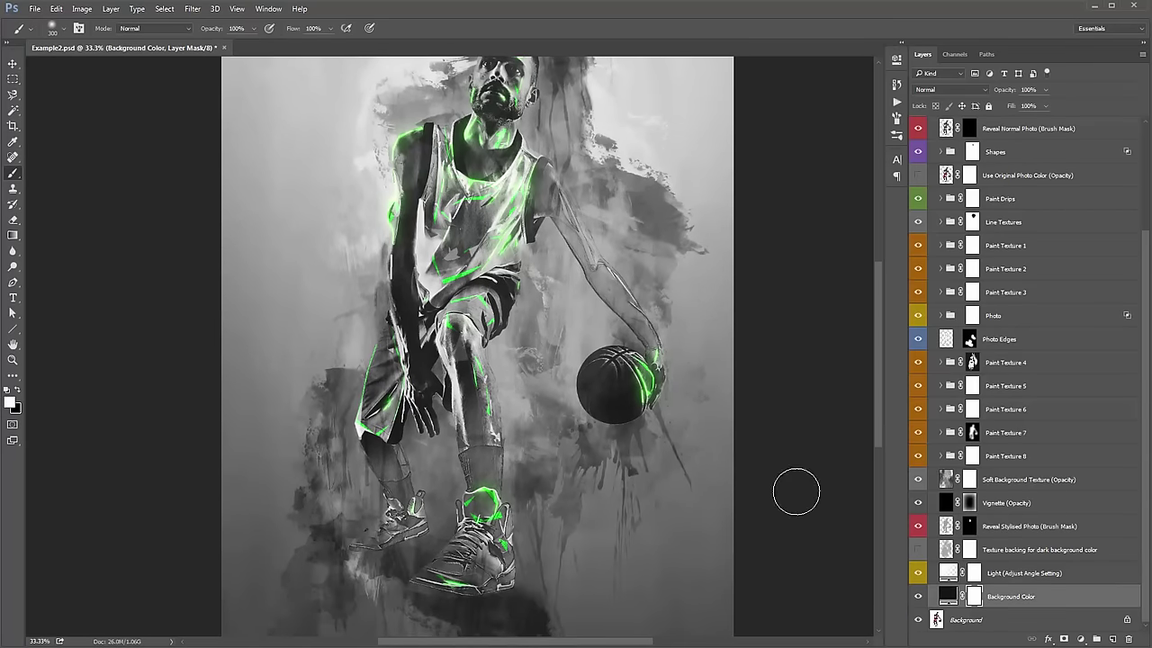
{"action": "scroll", "coordinate": [534, 396], "scroll_direction": "down", "scroll_amount": 2}
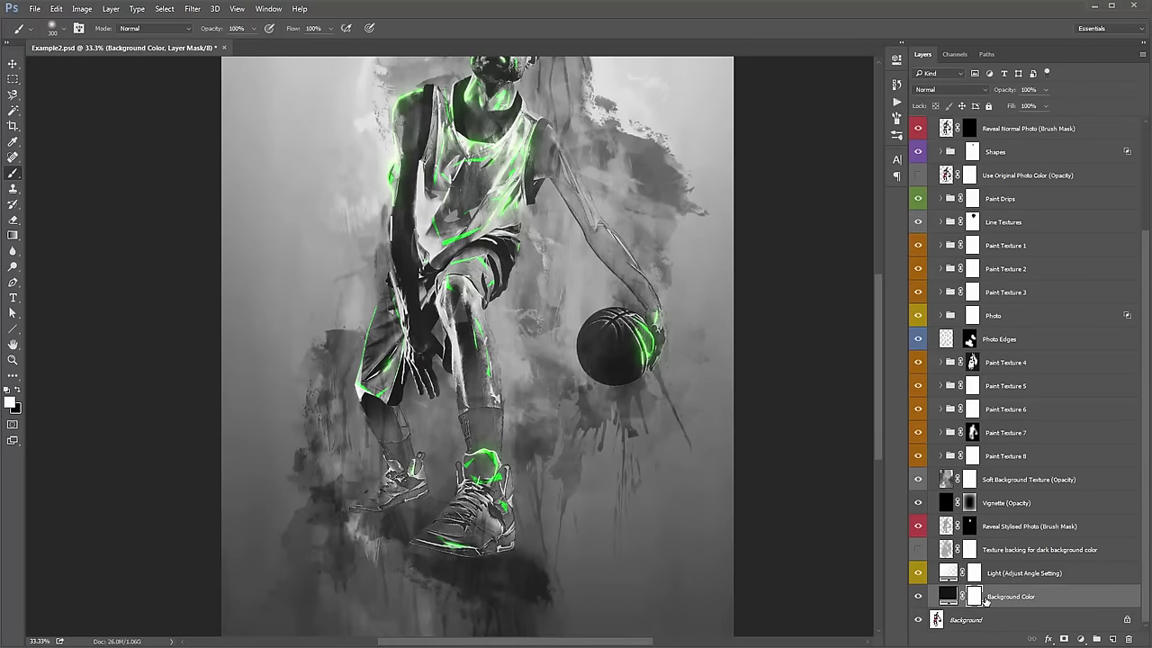
{"action": "key", "text": "x"}
{"action": "left_click_drag", "start_coordinate": [410, 567], "coordinate": [387, 569]}
{"action": "key", "text": "ctrl+z"}
Try painting black with a soft 1600-pixel brush across the lower part of the Background Color layer's mask.
{"action": "key", "text": "bracketright"}
{"action": "key", "text": "bracketright"}
{"action": "key", "text": "bracketright"}
{"action": "key", "text": "bracketright"}
{"action": "key", "text": "bracketright"}
{"action": "key", "text": "bracketright"}
{"action": "key", "text": "bracketright"}
{"action": "key", "text": "bracketright"}
{"action": "key", "text": "bracketright"}
{"action": "key", "text": "bracketright"}
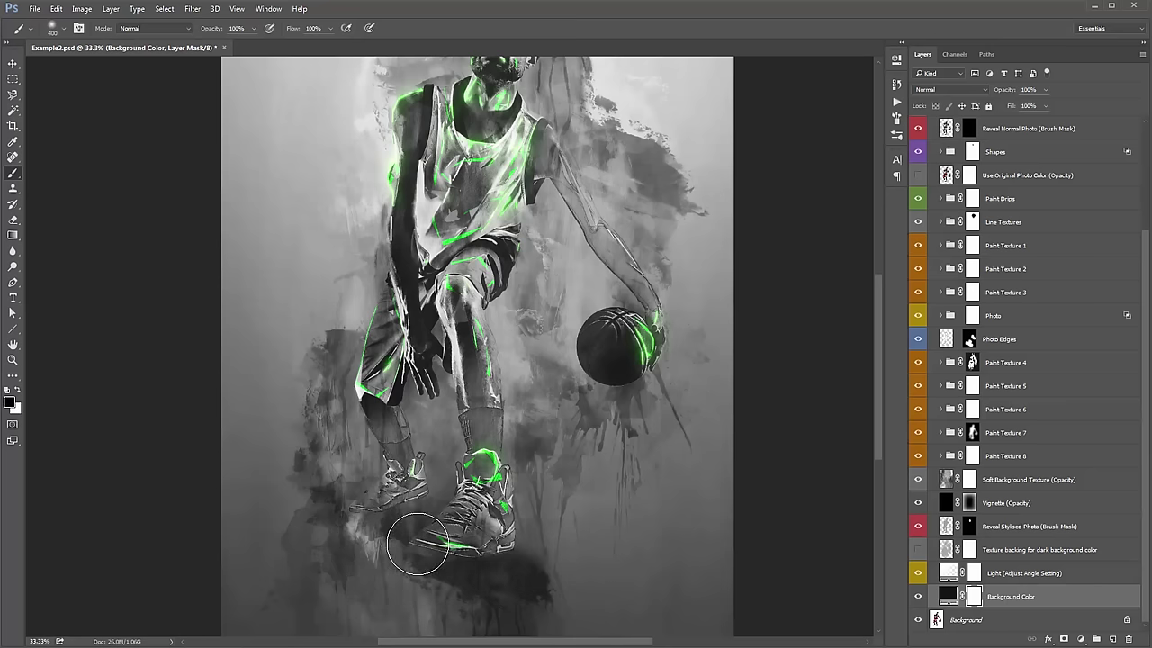
{"action": "mouse_move", "coordinate": [321, 540]}
{"action": "left_mouse_down"}
{"action": "mouse_move", "coordinate": [612, 565]}
{"action": "mouse_move", "coordinate": [779, 574]}
{"action": "left_mouse_up"}
{"action": "key", "text": "bracketright"}
{"action": "key", "text": "bracketright"}
{"action": "key", "text": "bracketright"}
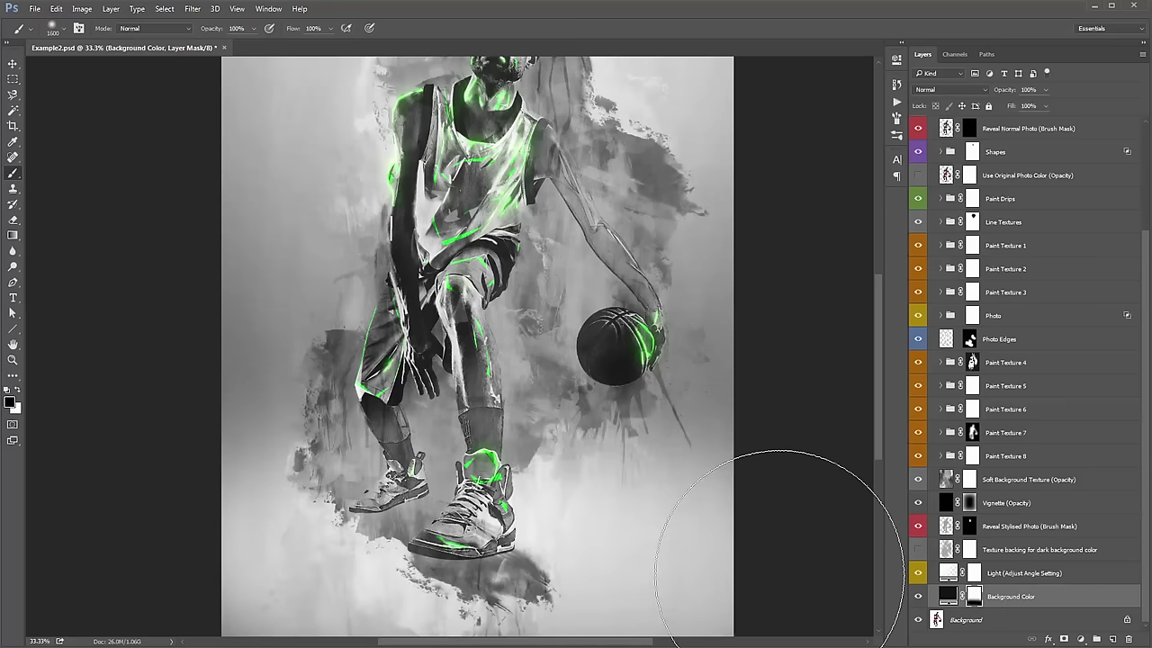
Compare the whole image with and without the large Background Color mask stroke, leaving the stroke undone.
{"action": "scroll", "coordinate": [759, 480], "scroll_direction": "up", "scroll_amount": 3}
{"action": "scroll", "coordinate": [759, 479], "scroll_direction": "down", "scroll_amount": 2}
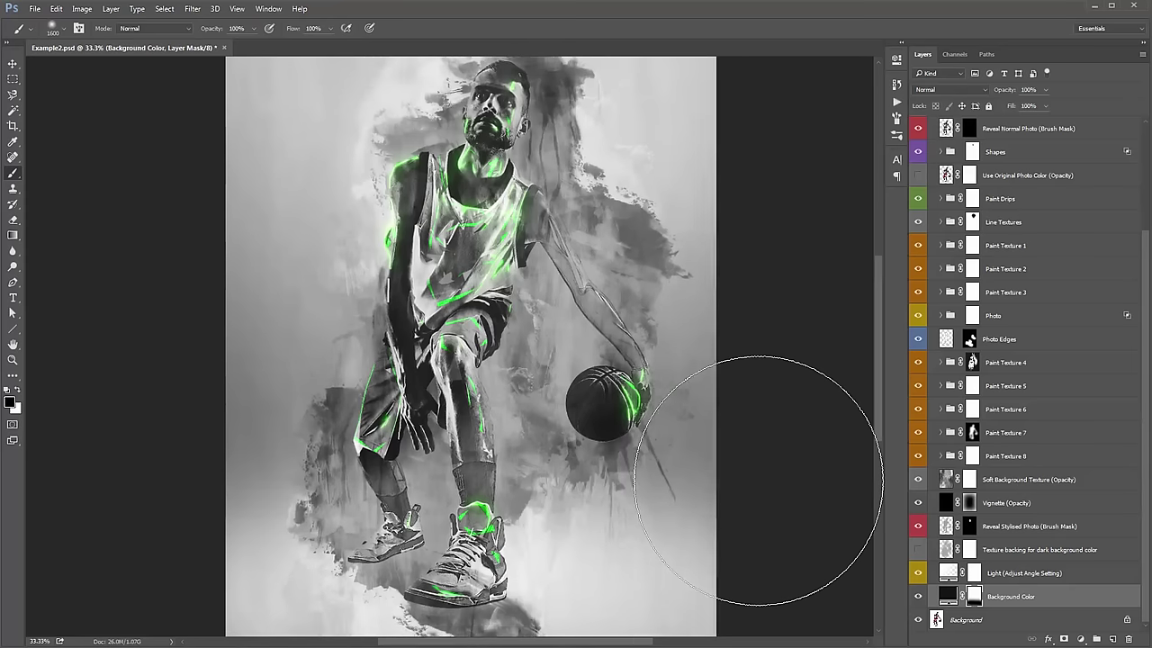
{"action": "key", "text": "ctrl+z"}
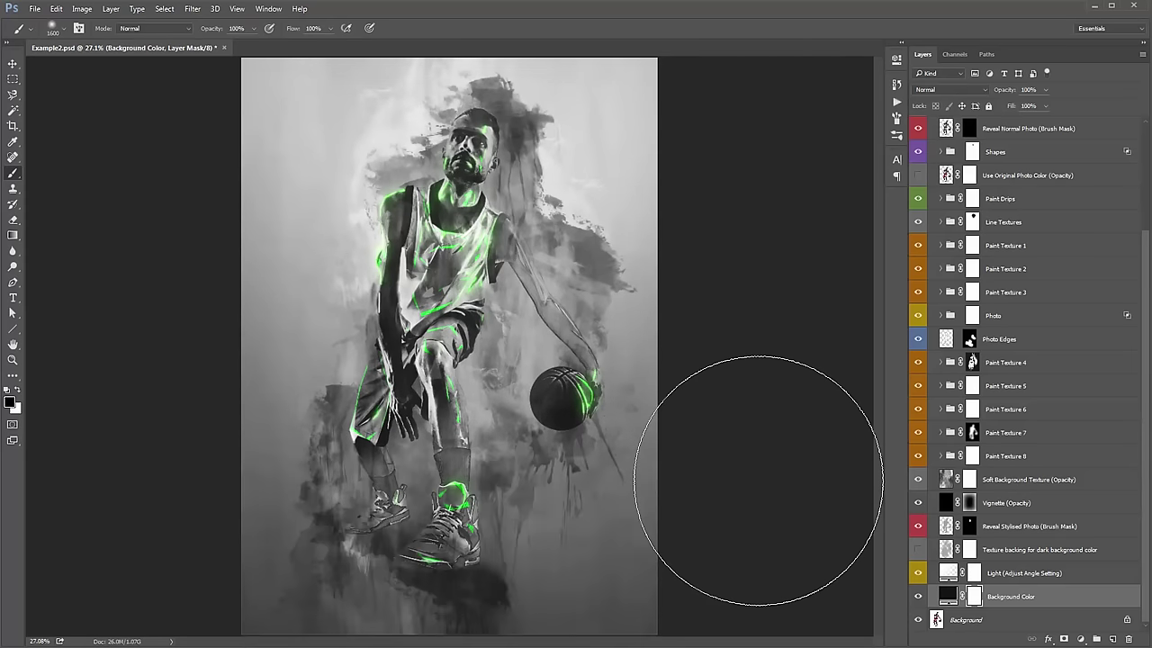
{"action": "key", "text": "ctrl+z"}
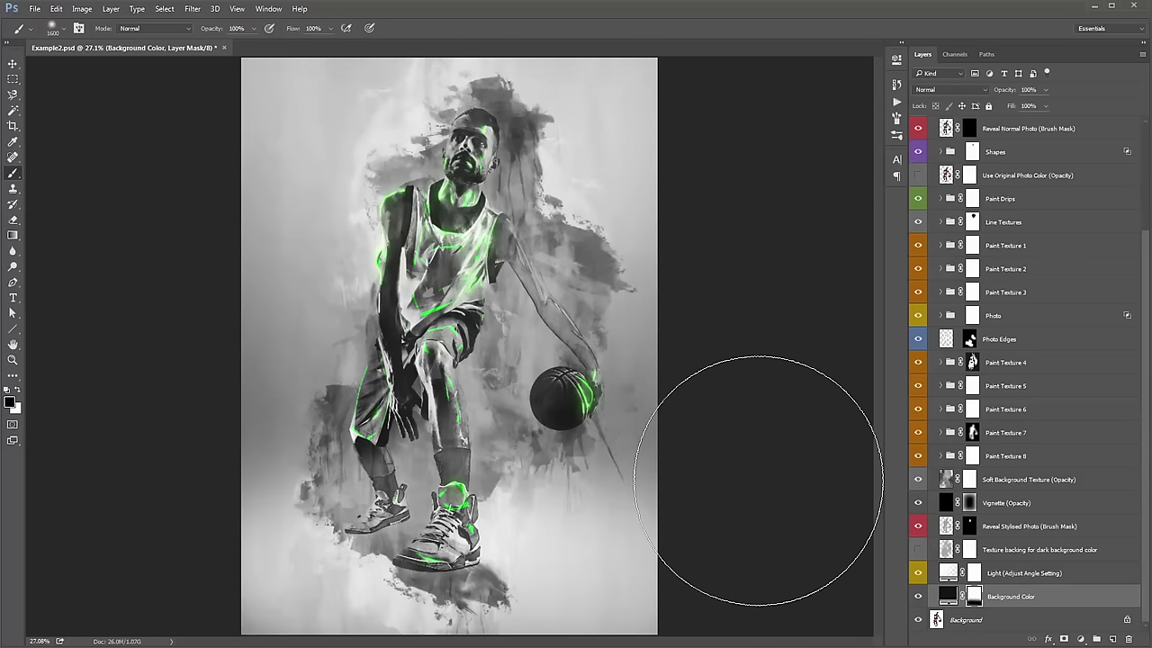
{"action": "key", "text": "ctrl+z"}
{"action": "key", "text": "ctrl+z"}
{"action": "key", "text": "ctrl+z"}
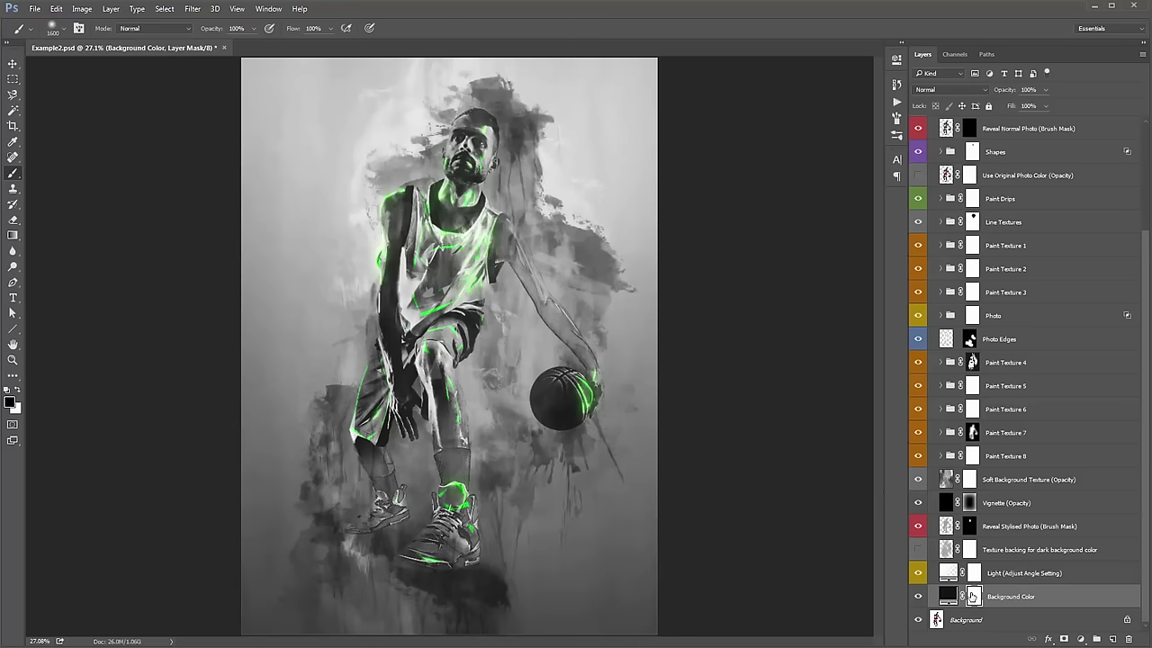
Set up the Gradient tool with the black-to-white foreground-to-background preset.
{"action": "key", "text": "g"}
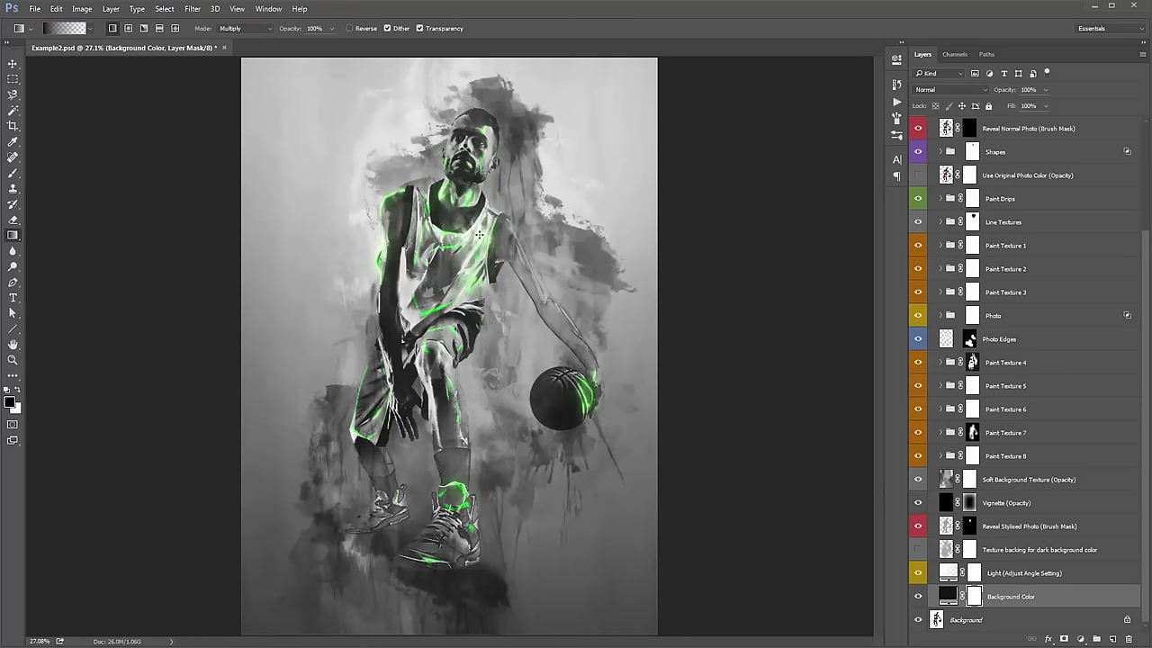
{"action": "right_click", "coordinate": [13, 236]}
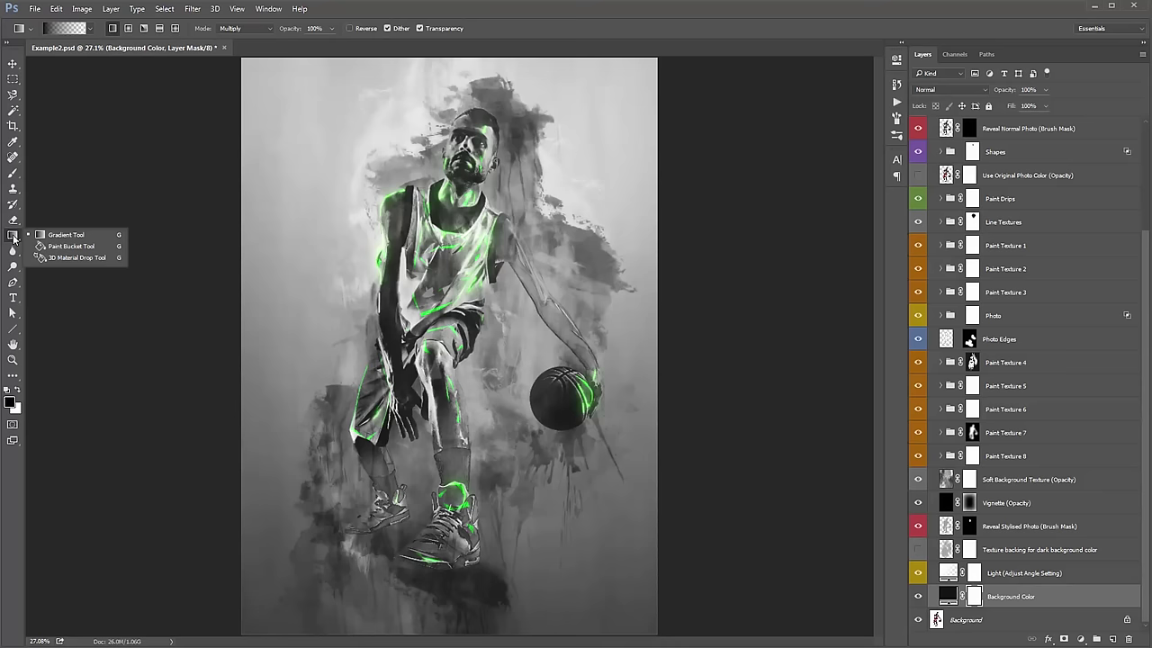
{"action": "left_click", "coordinate": [81, 235]}
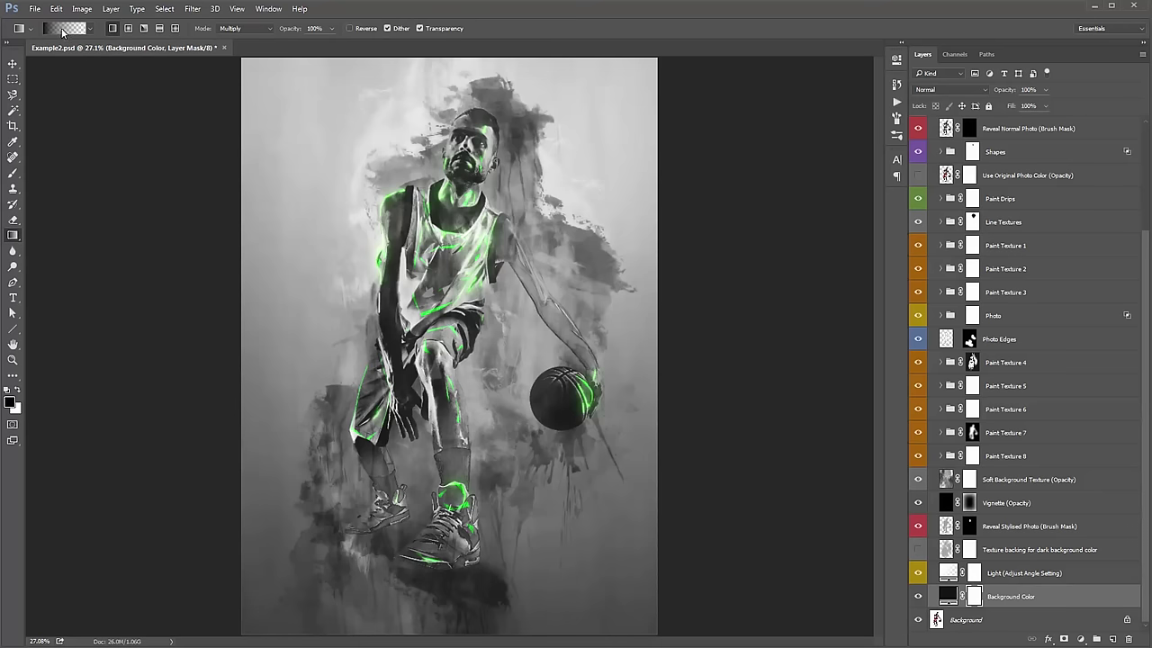
{"action": "left_click", "coordinate": [62, 33]}
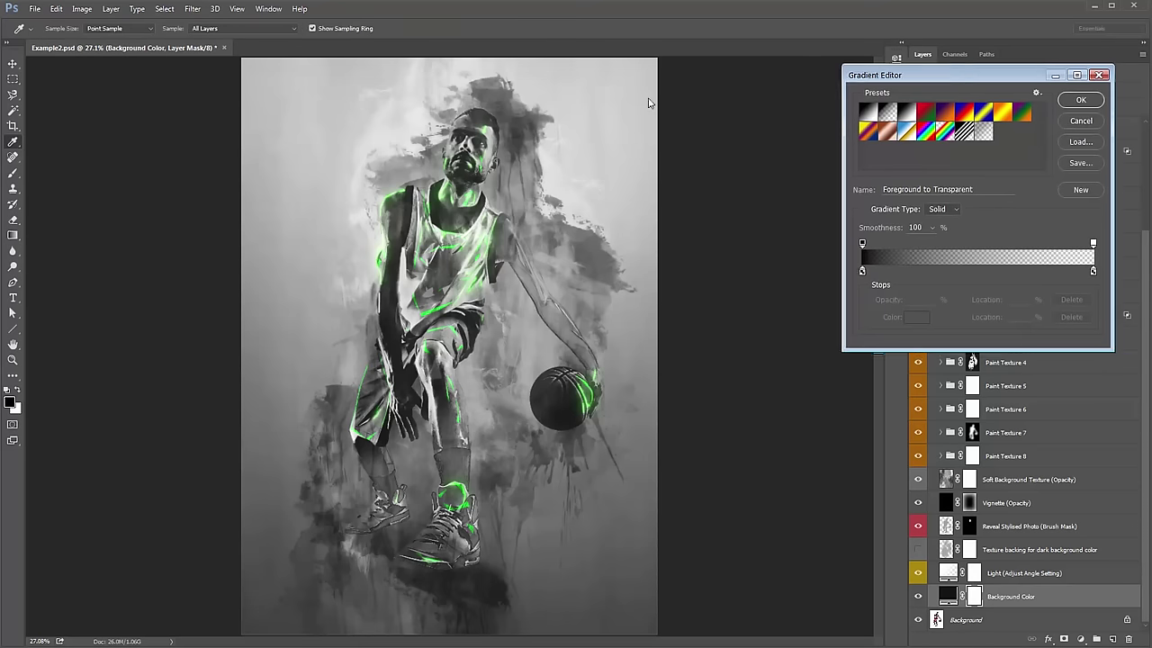
{"action": "left_click_drag", "start_coordinate": [869, 77], "coordinate": [597, 102]}
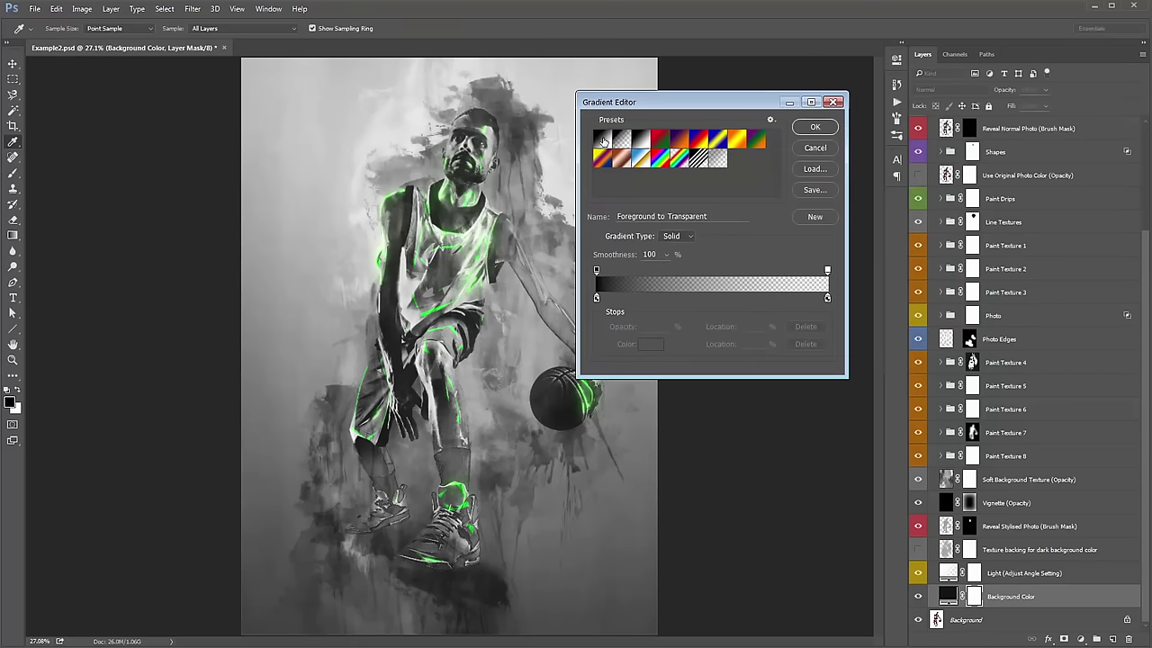
{"action": "left_click", "coordinate": [602, 141]}
{"action": "left_click", "coordinate": [830, 128]}
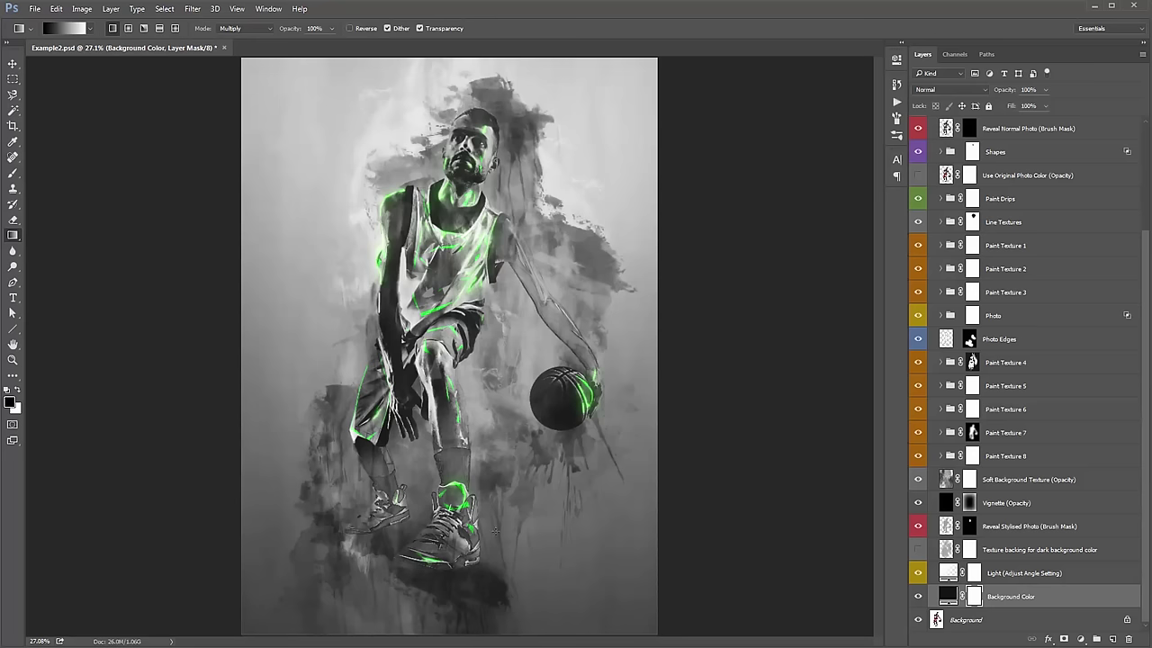
Draw a gradient upward on the Background Color layer's mask, fading the lower part to black, and inspect the mask alone.
{"action": "left_click_drag", "start_coordinate": [554, 420], "coordinate": [557, 340]}
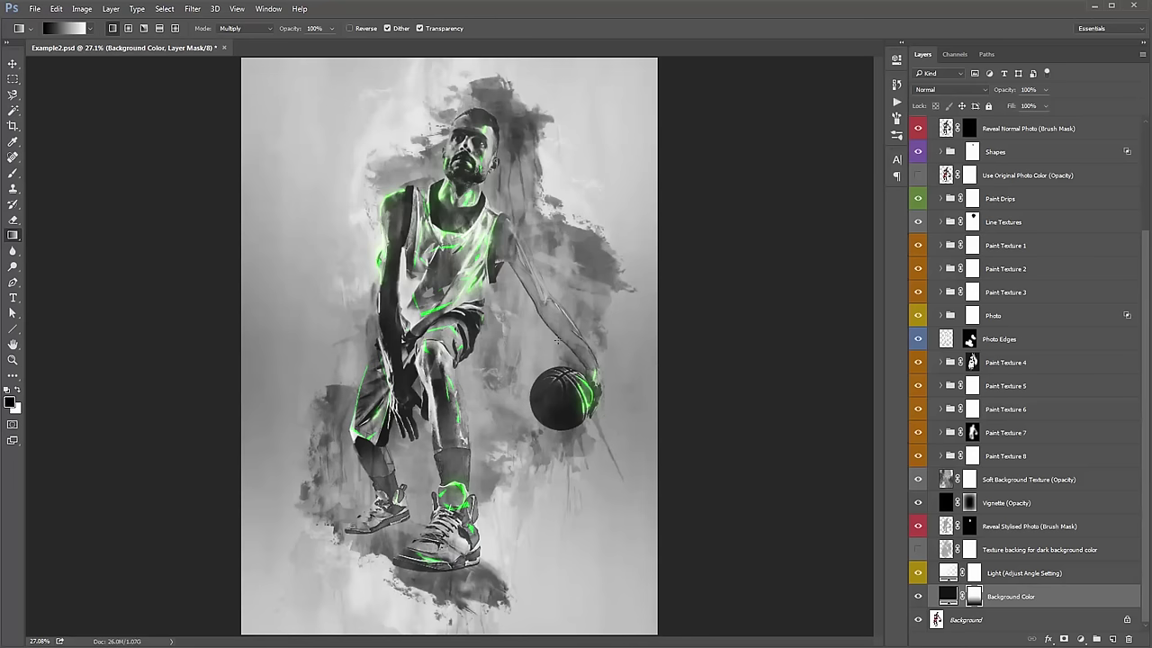
{"action": "left_click", "coordinate": [972, 596], "text": "alt"}
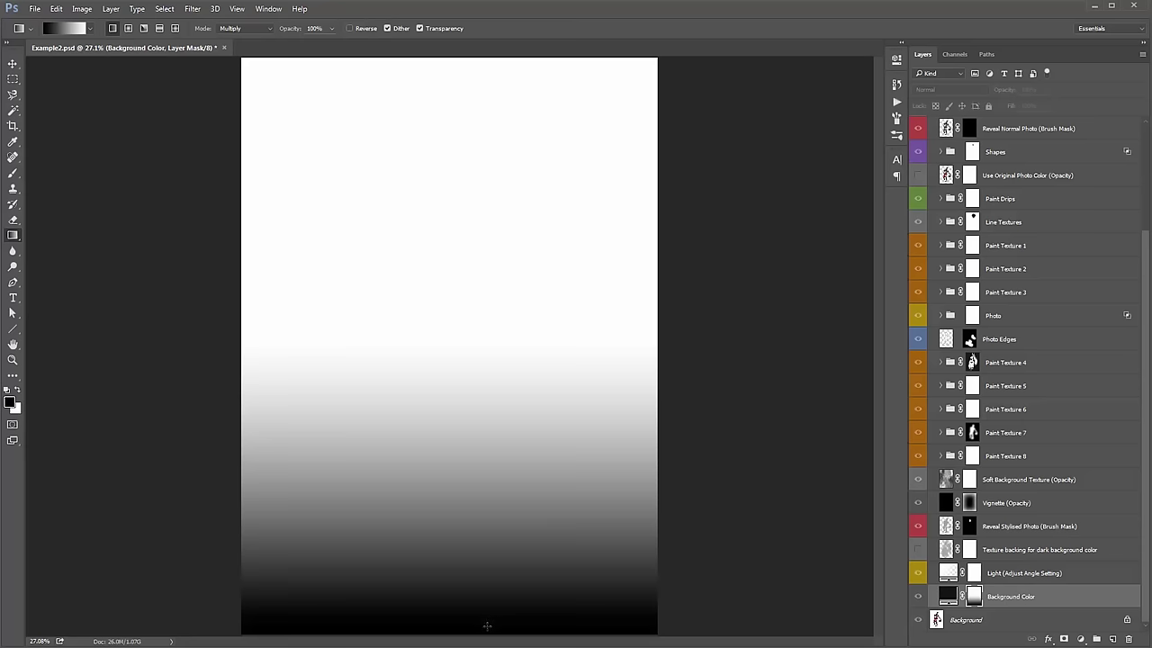
{"action": "left_click", "coordinate": [948, 597]}
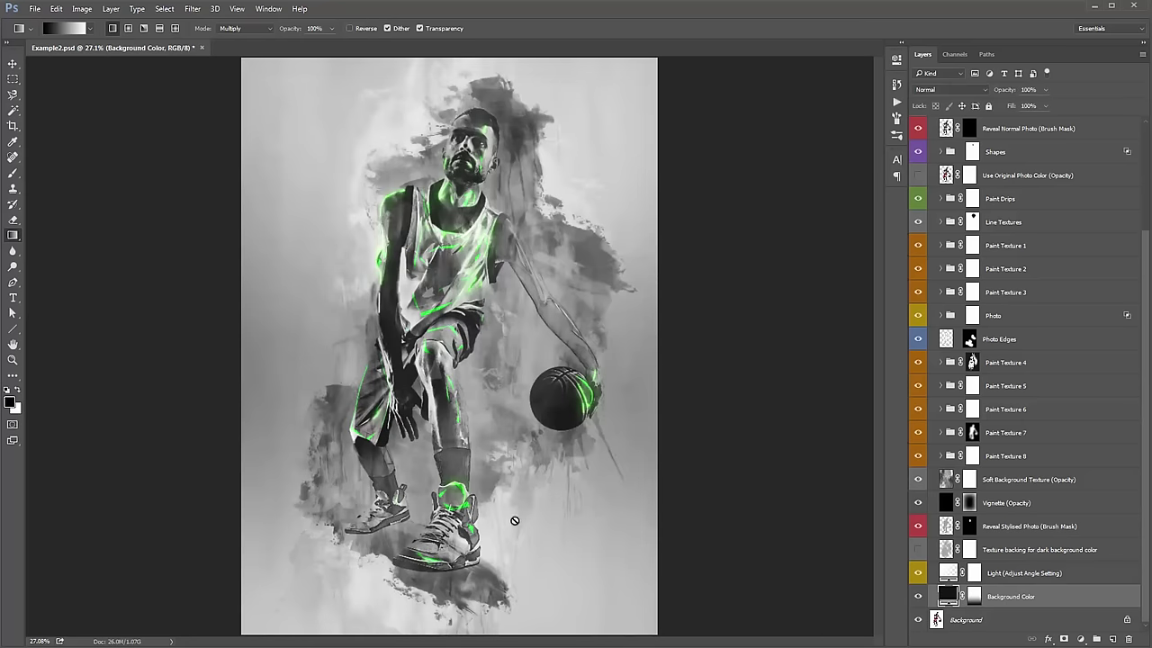
Try adjusting the opacity of the Light (Adjust Angle Setting) layer.
{"action": "key", "text": "v"}
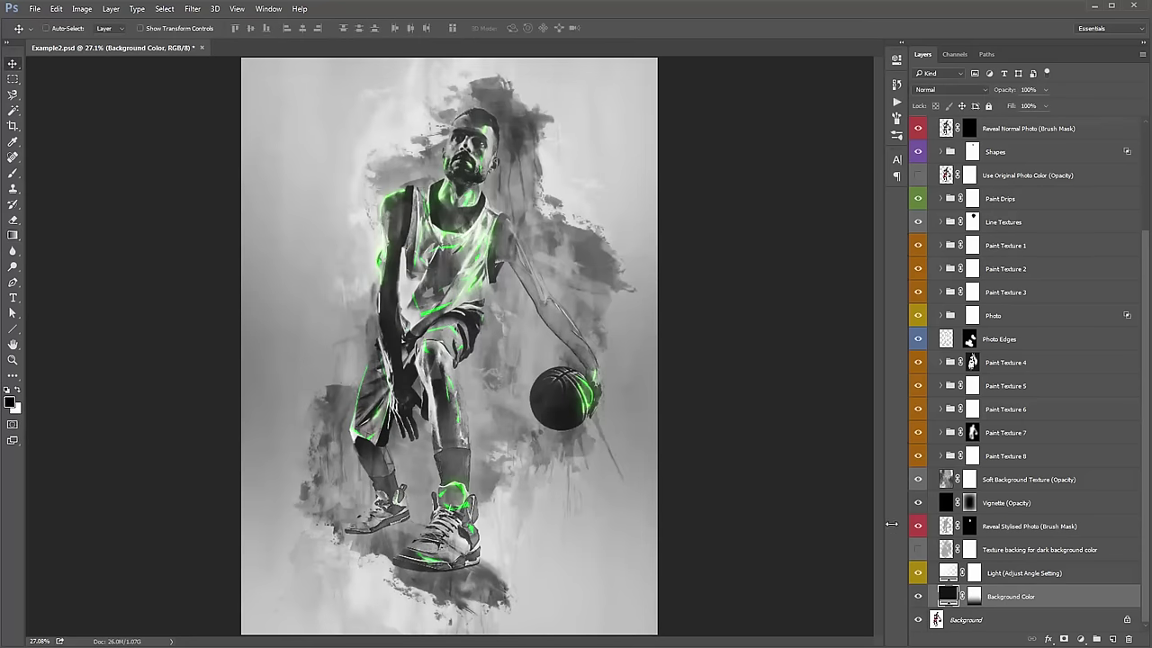
{"action": "left_click", "coordinate": [1022, 579]}
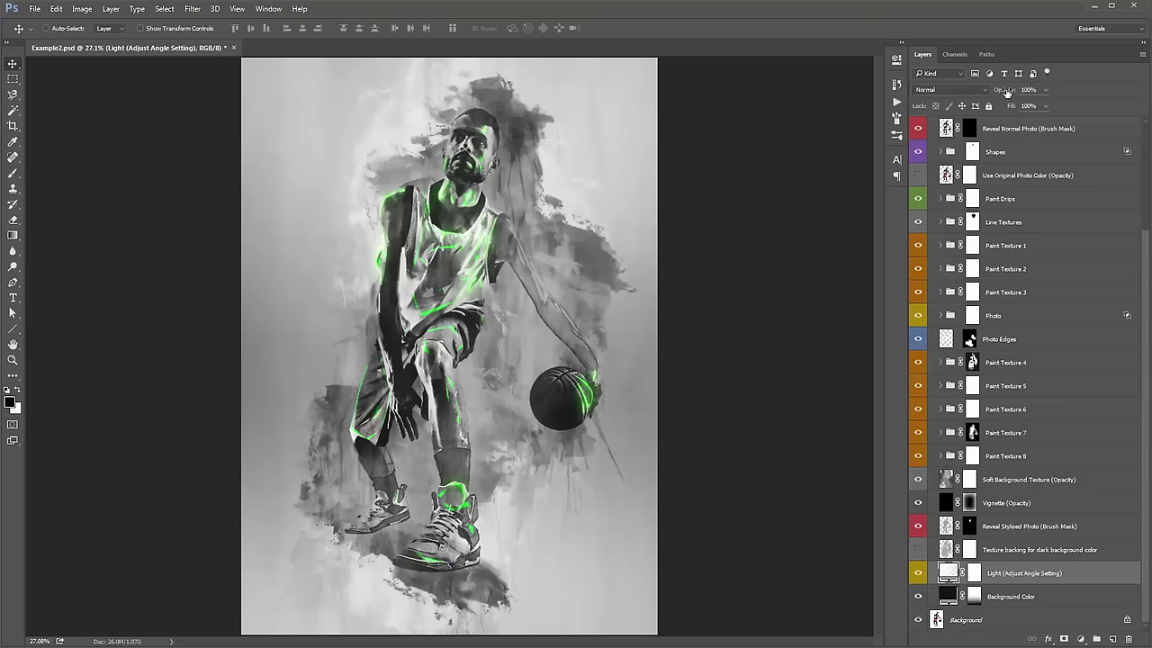
{"action": "left_click_drag", "start_coordinate": [1007, 92], "coordinate": [1043, 95]}
Duplicate the Shapes group to strengthen the green glow and set the copy's opacity to 50%.
{"action": "key", "text": "z"}
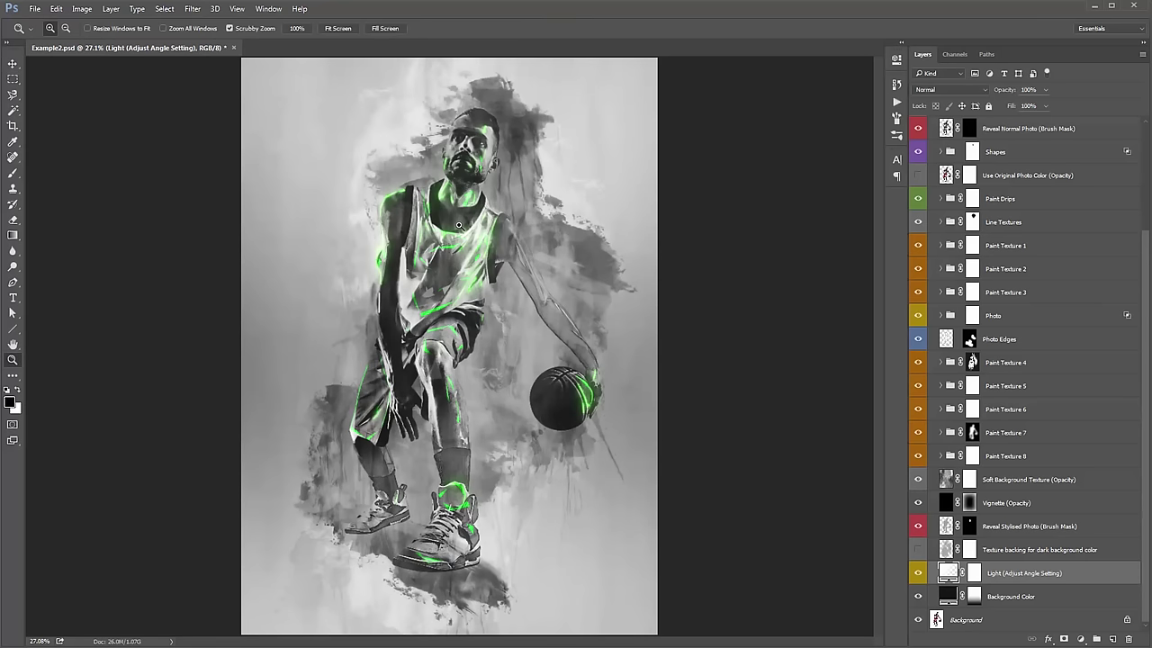
{"action": "left_click", "coordinate": [459, 225]}
{"action": "key", "text": "v"}
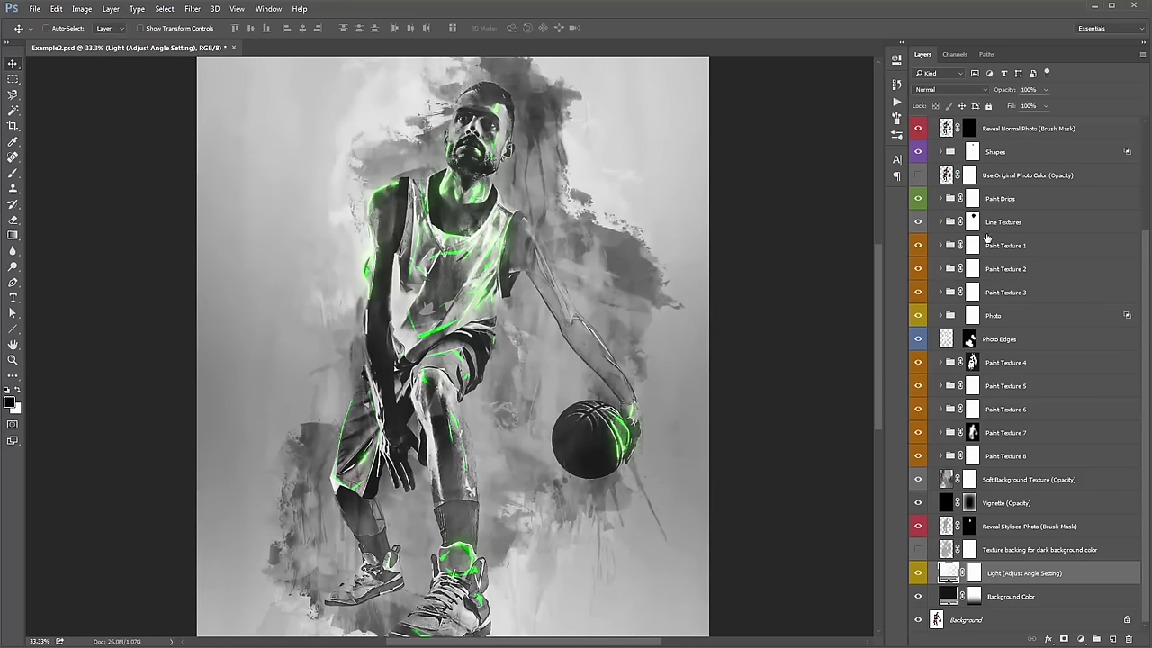
{"action": "scroll", "coordinate": [1022, 288], "scroll_direction": "up", "scroll_amount": 1}
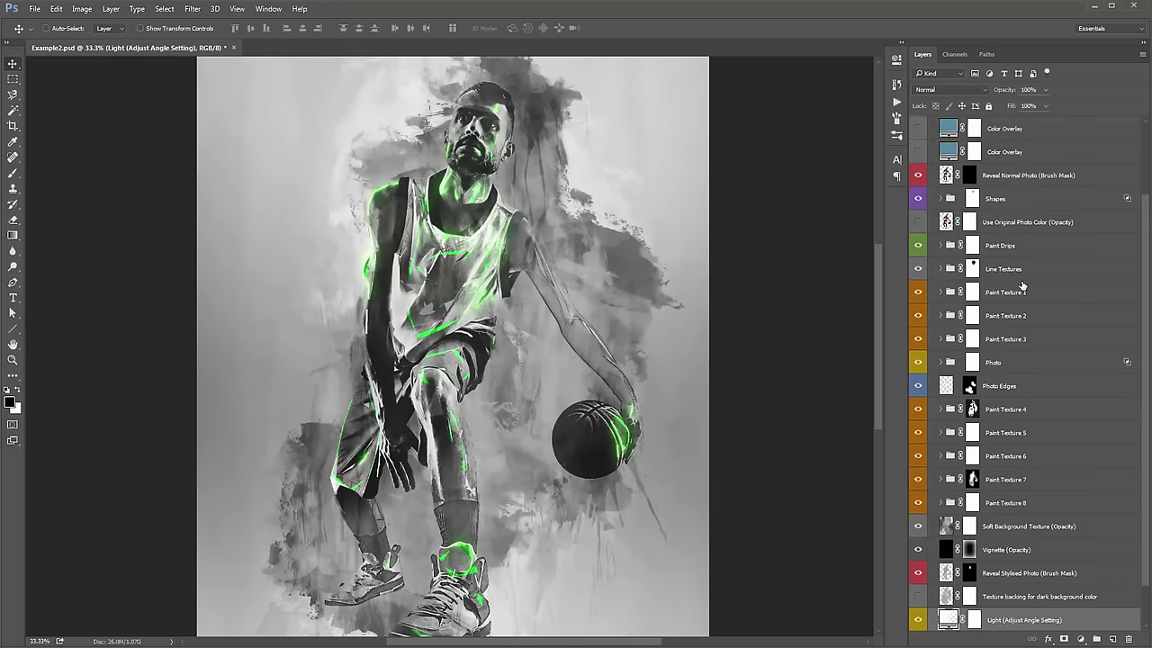
{"action": "scroll", "coordinate": [1022, 286], "scroll_direction": "up", "scroll_amount": 1}
{"action": "left_click", "coordinate": [1022, 223]}
{"action": "left_click_drag", "start_coordinate": [631, 220], "coordinate": [653, 212]}
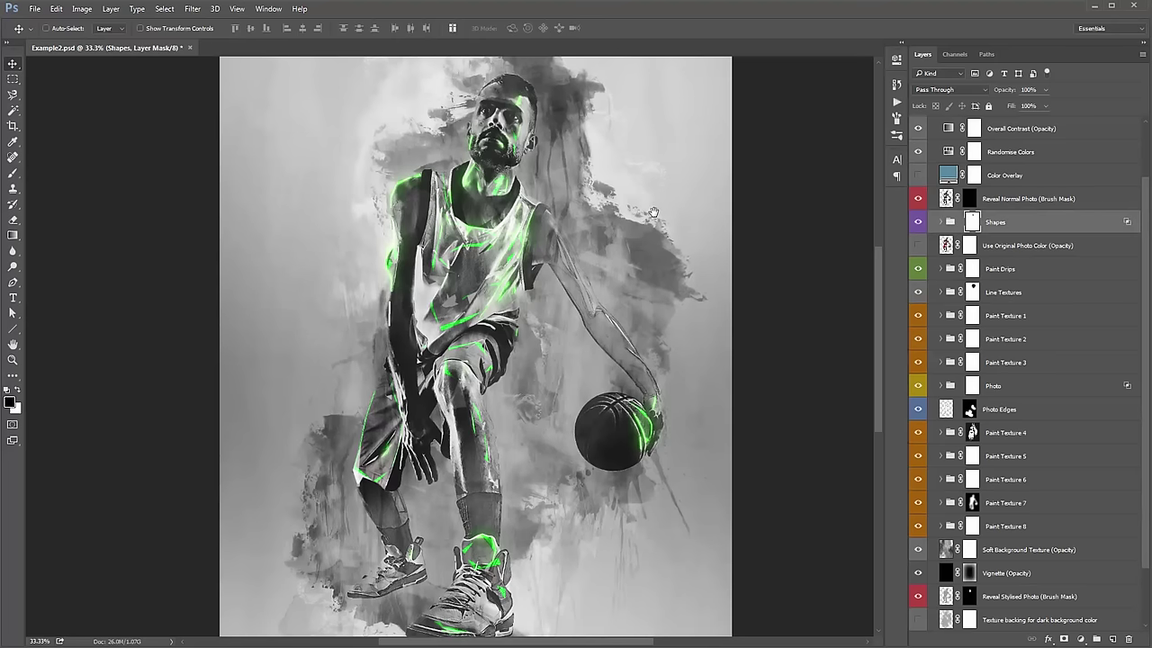
{"action": "key", "text": "ctrl+j"}
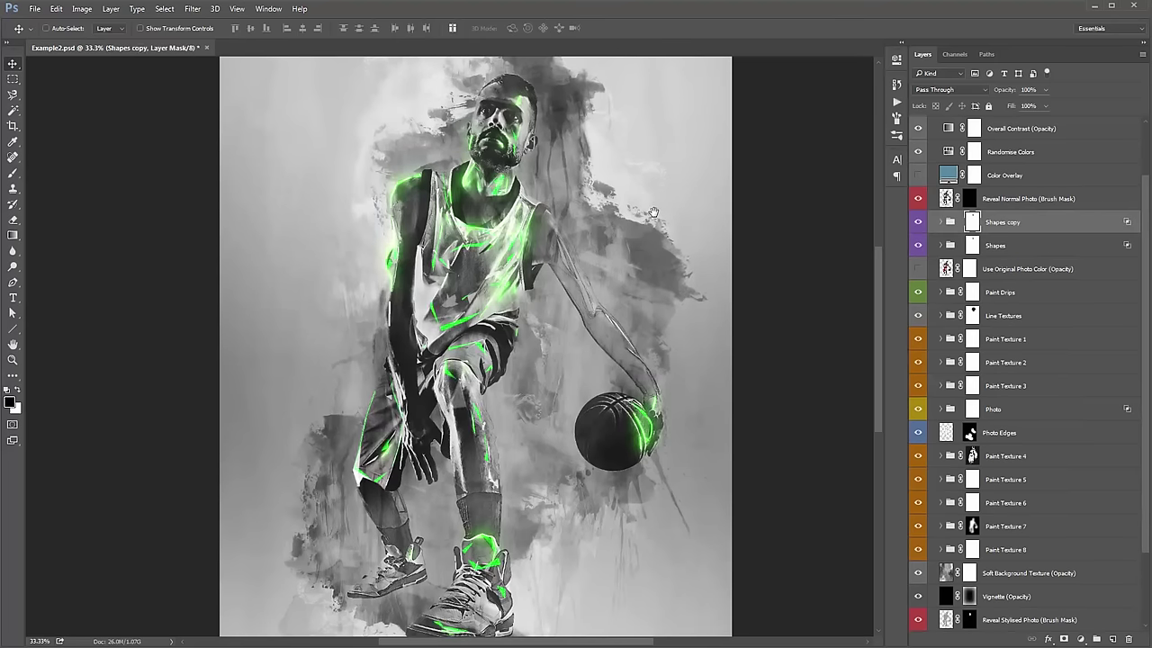
{"action": "mouse_move", "coordinate": [653, 212]}
{"action": "left_mouse_down"}
{"action": "mouse_move", "coordinate": [659, 176]}
{"action": "mouse_move", "coordinate": [657, 213]}
{"action": "left_mouse_up"}
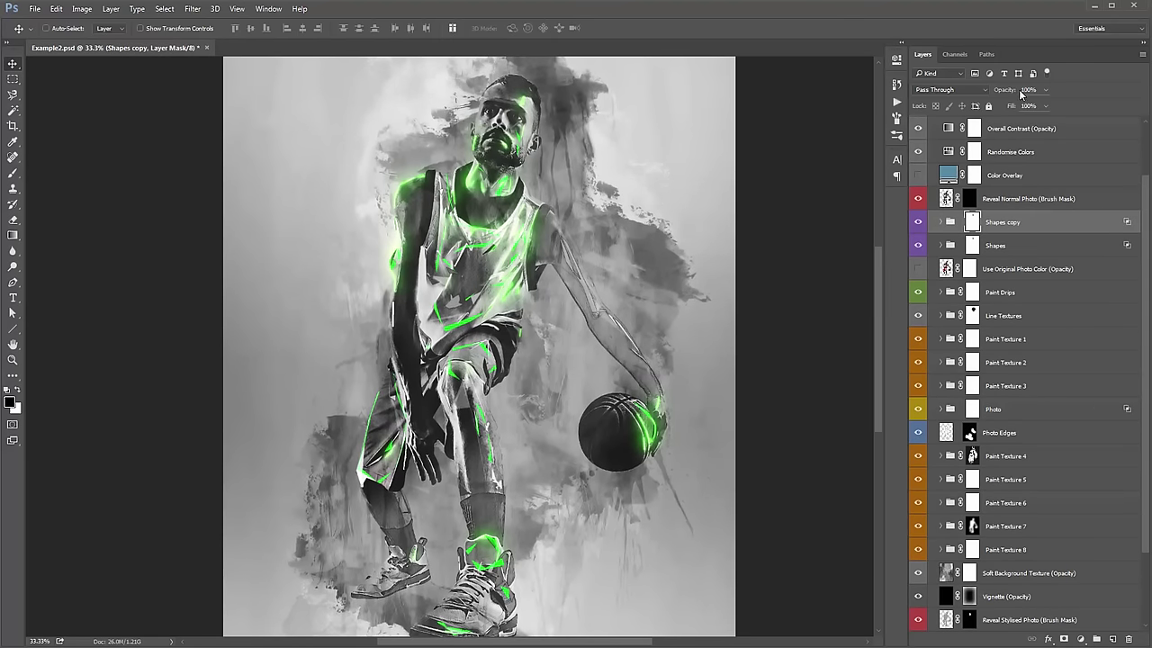
{"action": "left_click_drag", "start_coordinate": [1009, 94], "coordinate": [228, 148]}
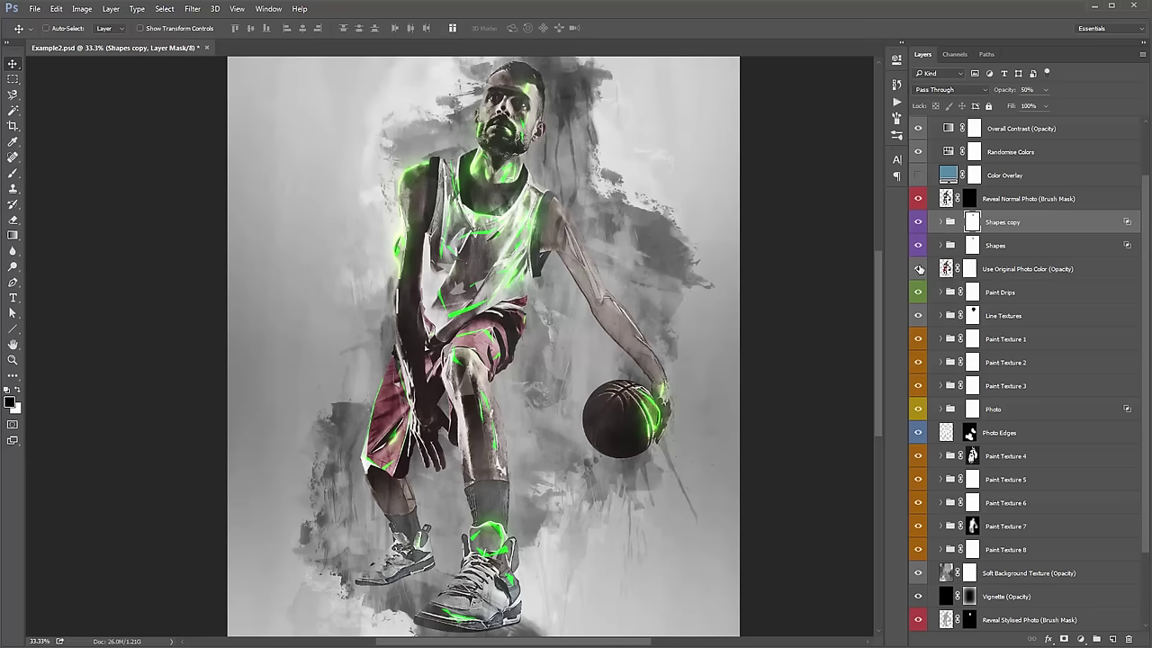
Hide the Use Original Photo Color (Opacity) layer and look over the whole figure.
{"action": "left_click", "coordinate": [918, 268]}
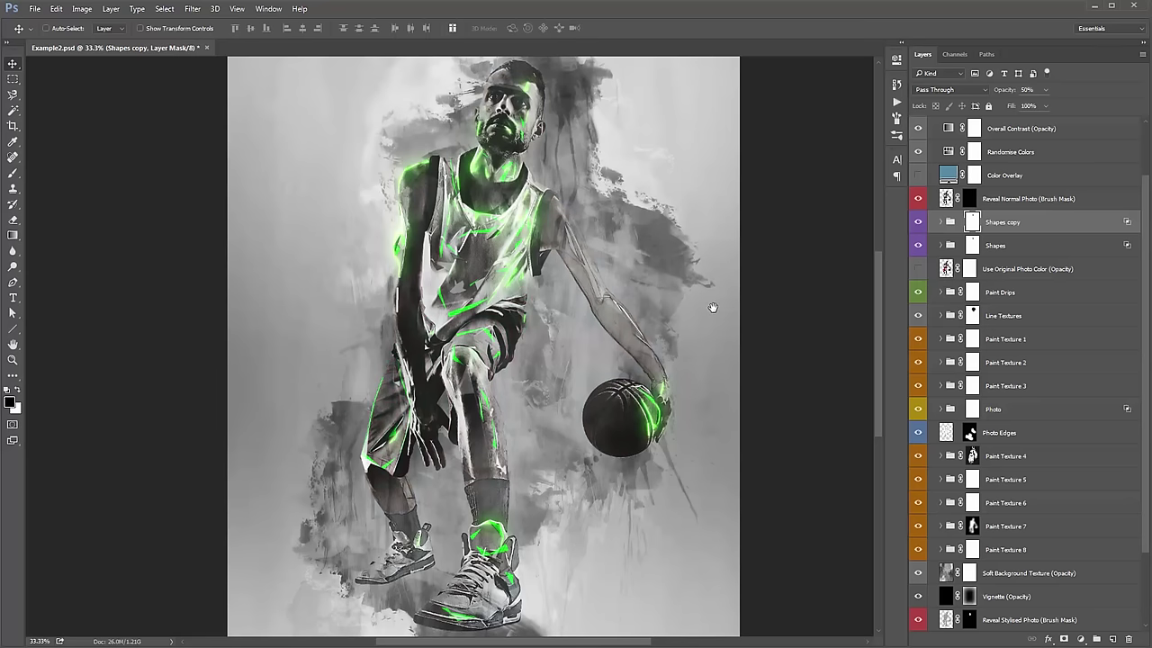
{"action": "scroll", "coordinate": [712, 257], "scroll_direction": "down", "scroll_amount": 3}
{"action": "scroll", "coordinate": [712, 297], "scroll_direction": "up", "scroll_amount": 3}
{"action": "scroll", "coordinate": [712, 325], "scroll_direction": "down", "scroll_amount": 1}
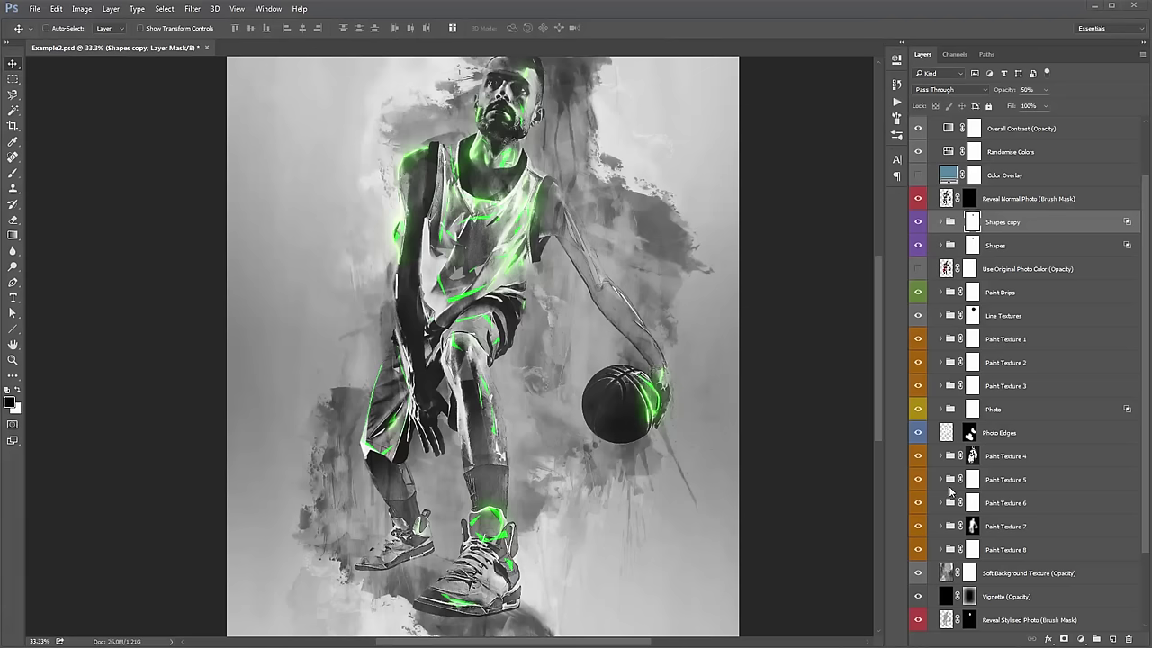
{"action": "key", "text": "ctrl+minus"}
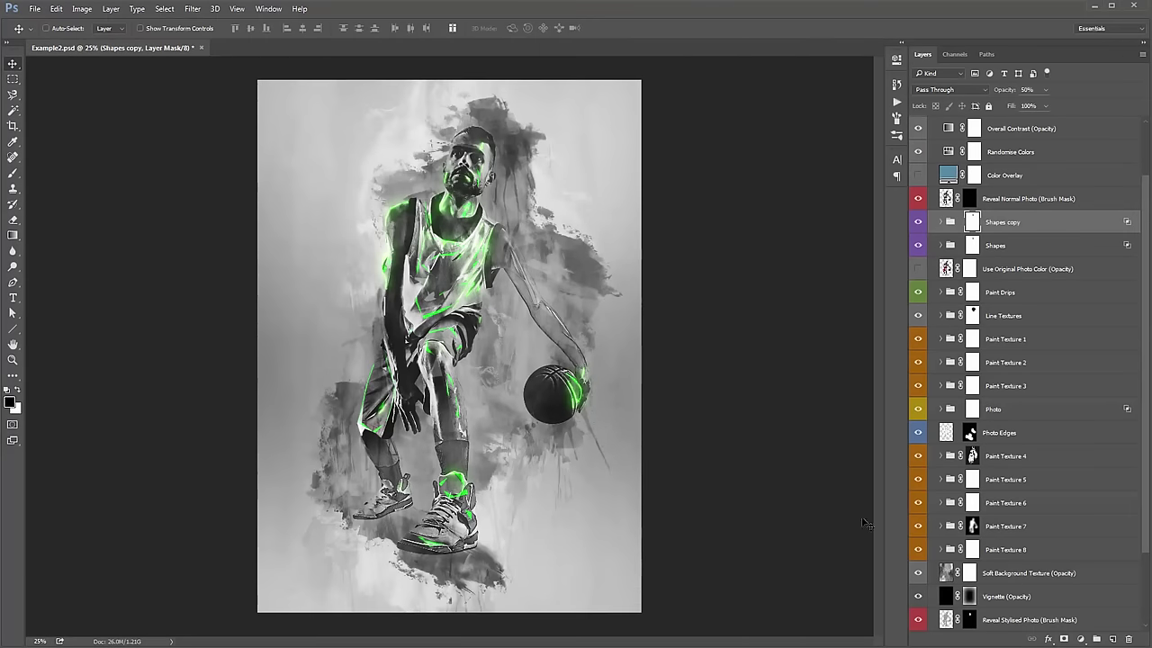
Hide the Light (Adjust Angle Setting) layer and change the Background Color fill to a light warm beige.
{"action": "scroll", "coordinate": [1025, 536], "scroll_direction": "down", "scroll_amount": 3}
{"action": "left_click", "coordinate": [919, 574]}
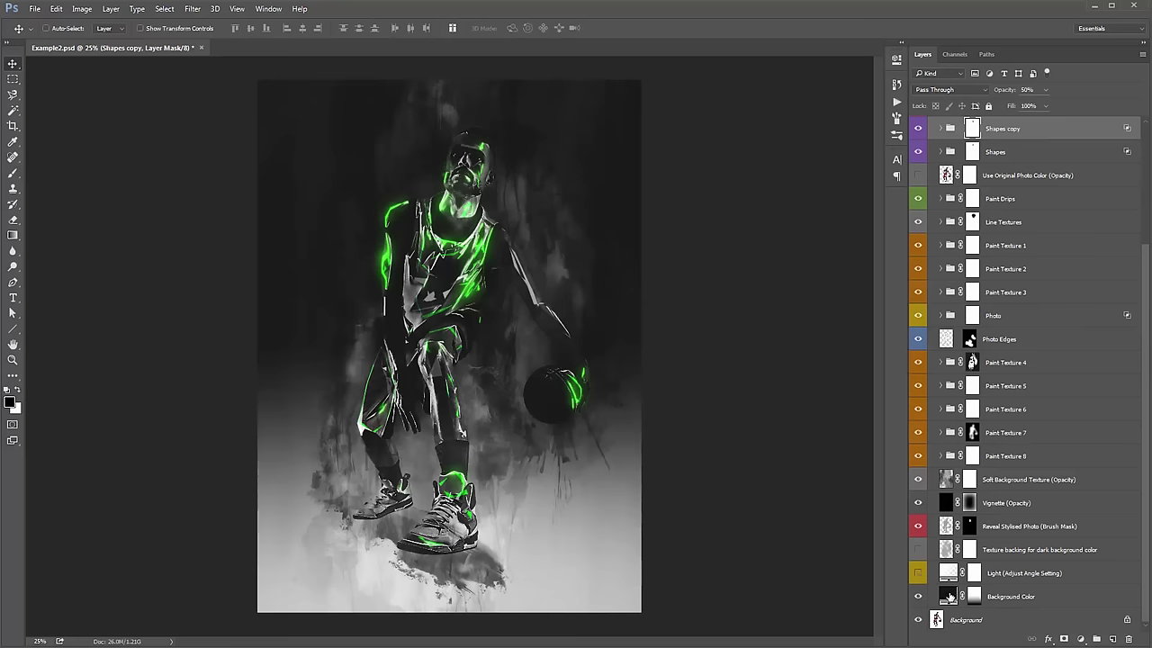
{"action": "double_click", "coordinate": [948, 596]}
{"action": "left_click", "coordinate": [1135, 205]}
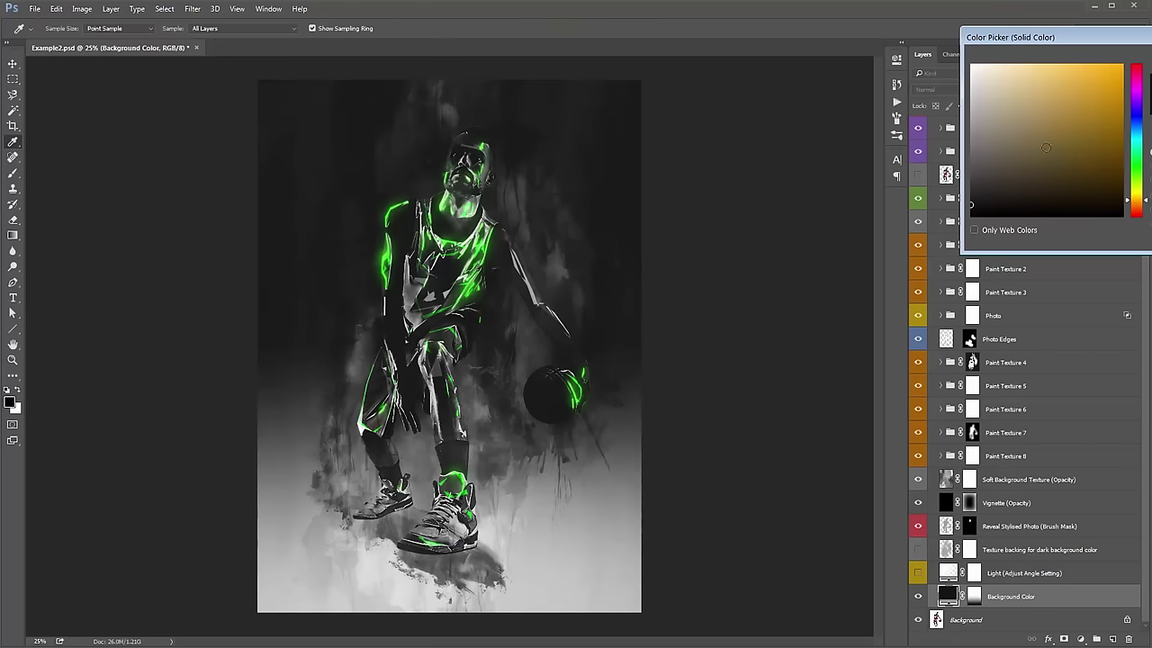
{"action": "left_click", "coordinate": [1005, 90]}
{"action": "left_click_drag", "start_coordinate": [1004, 89], "coordinate": [1001, 82]}
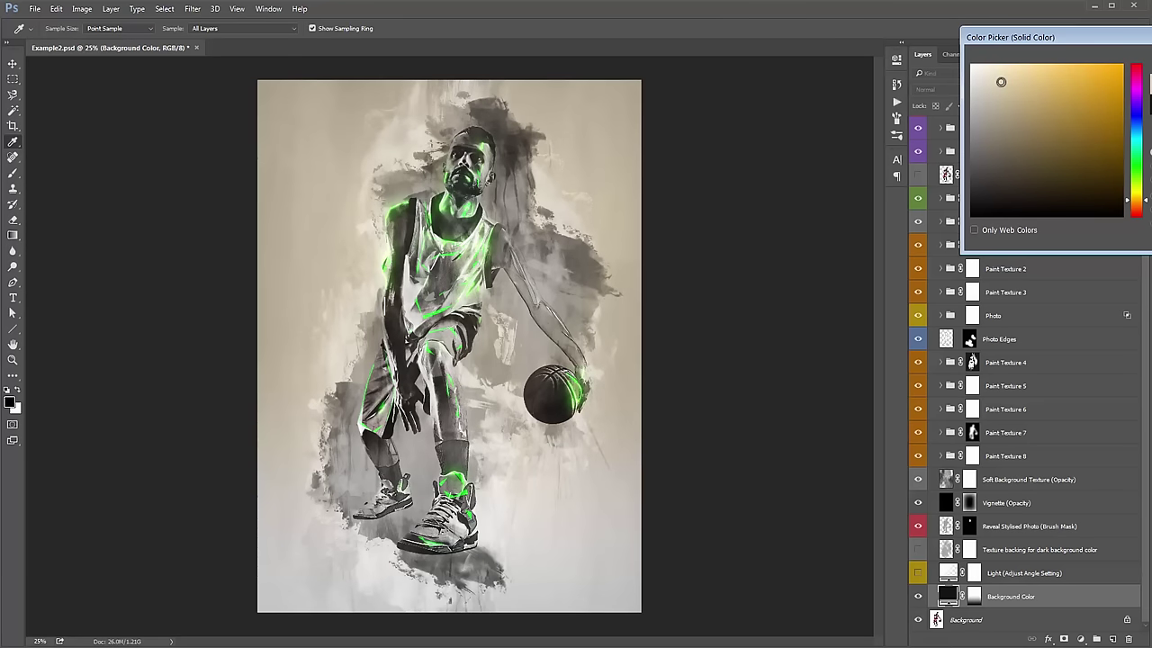
{"action": "left_click_drag", "start_coordinate": [996, 81], "coordinate": [997, 83]}
{"action": "key", "text": "Return"}
{"action": "scroll", "coordinate": [445, 276], "scroll_direction": "up", "scroll_amount": 1}
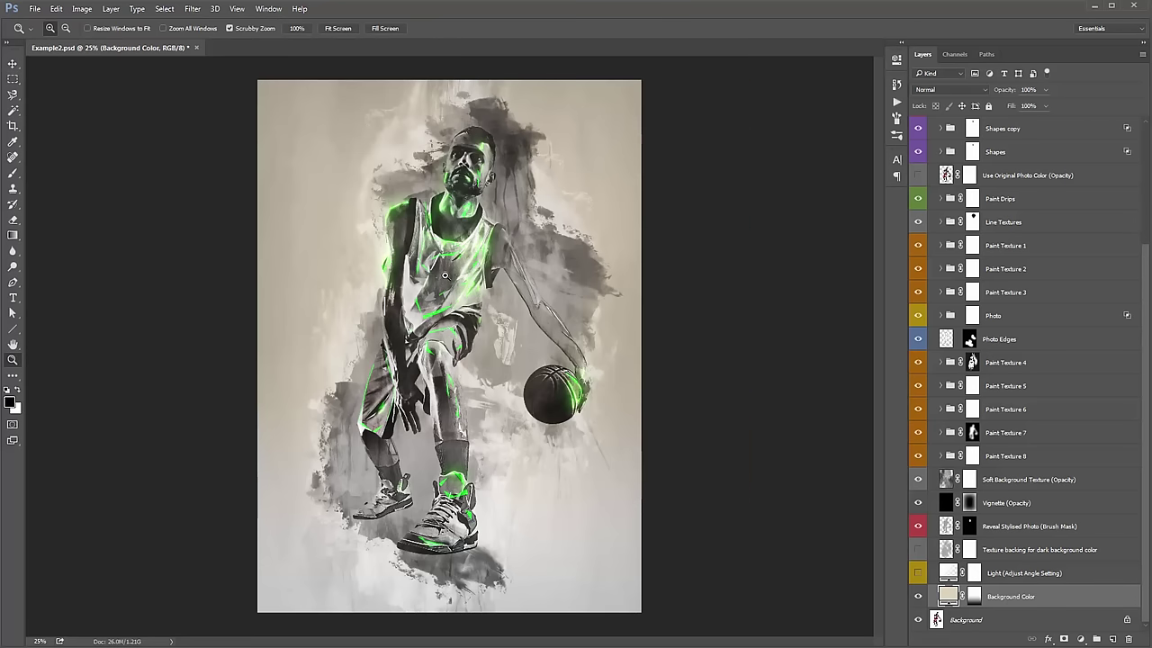
{"action": "scroll", "coordinate": [445, 276], "scroll_direction": "down", "scroll_amount": 2}
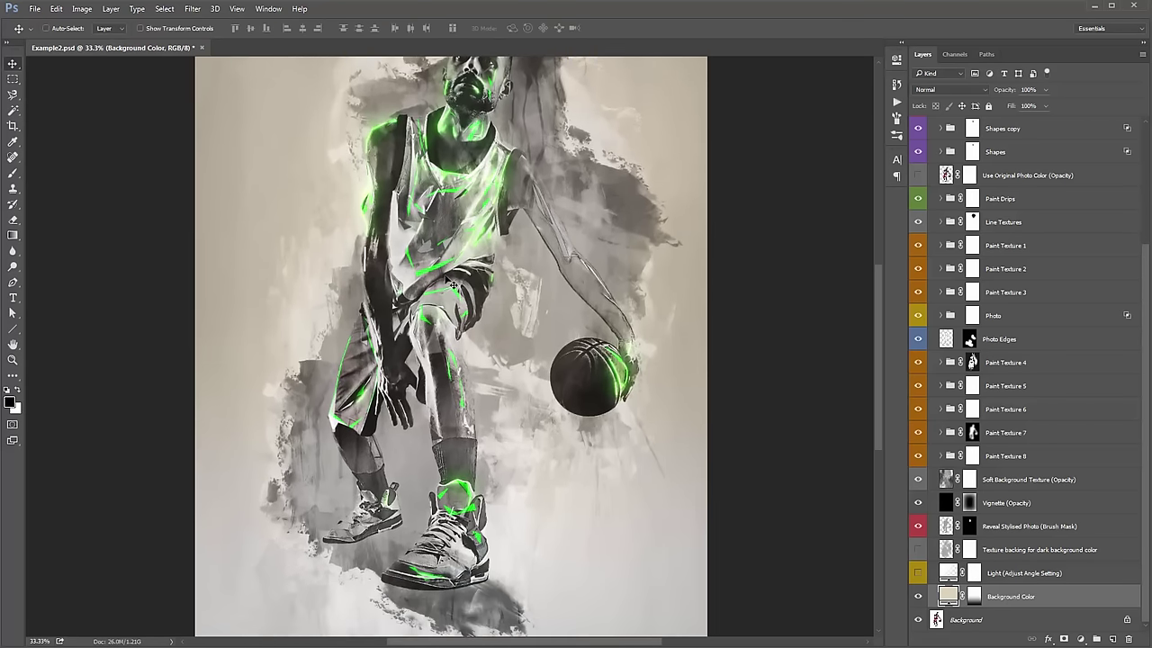
{"action": "scroll", "coordinate": [451, 284], "scroll_direction": "up", "scroll_amount": 1}
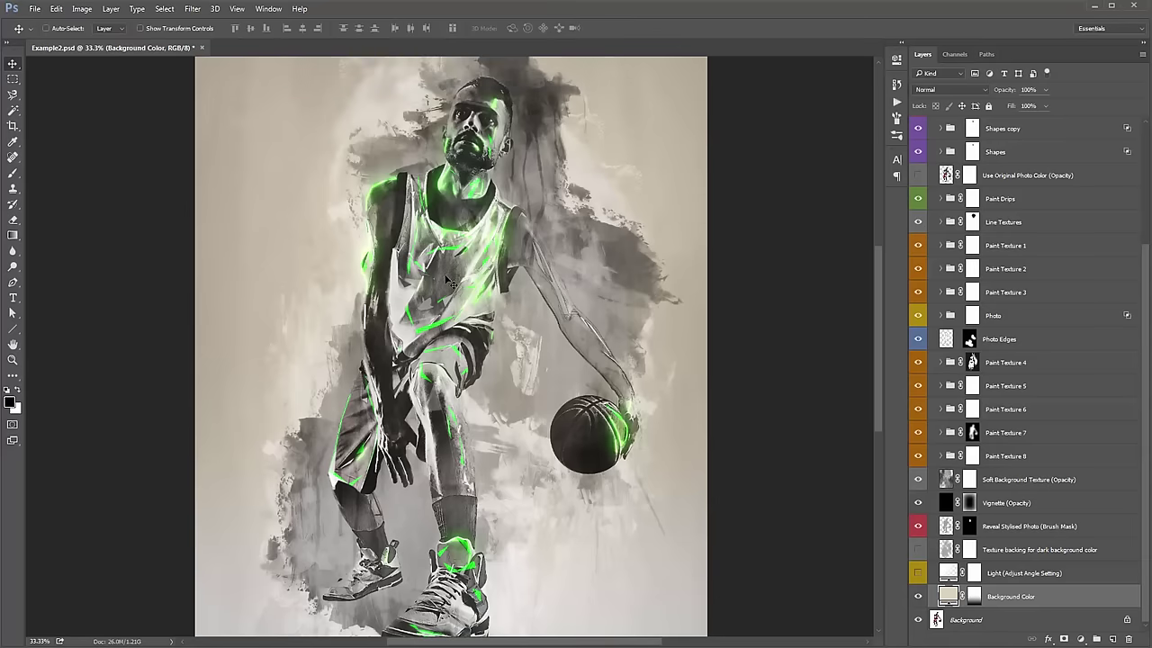
{"action": "left_click", "coordinate": [1048, 283]}
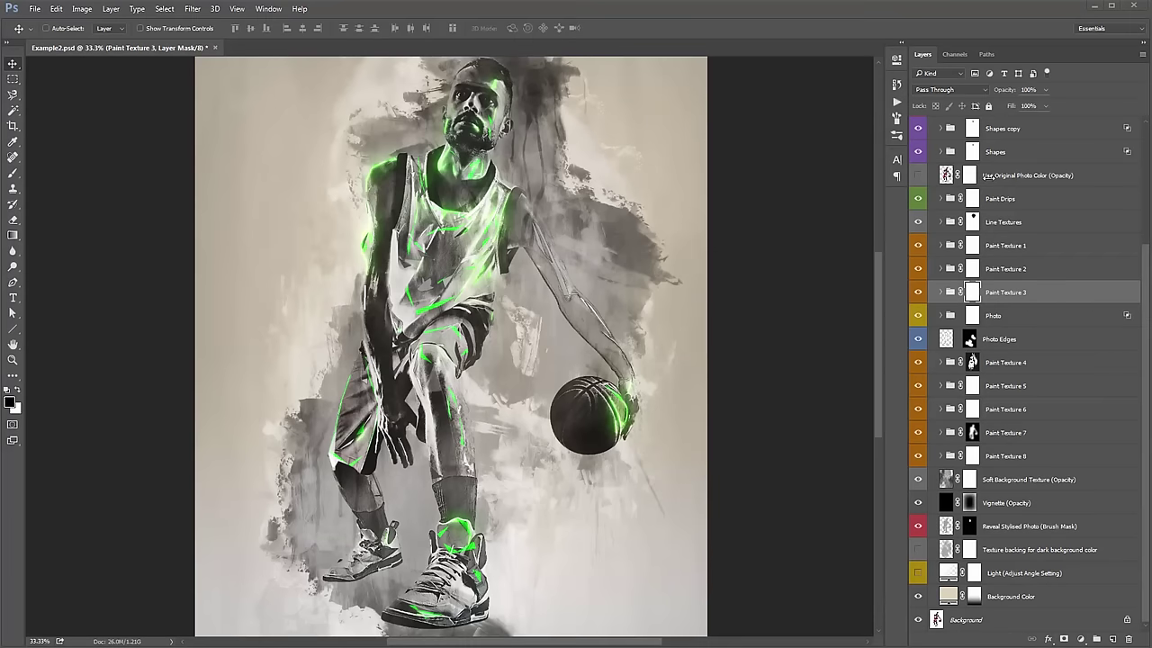
{"action": "left_click", "coordinate": [1017, 197]}
Add a new empty layer at the top of the Flex group and set its blend mode to Screen.
{"action": "scroll", "coordinate": [1017, 197], "scroll_direction": "up", "scroll_amount": 3}
{"action": "left_click", "coordinate": [991, 152]}
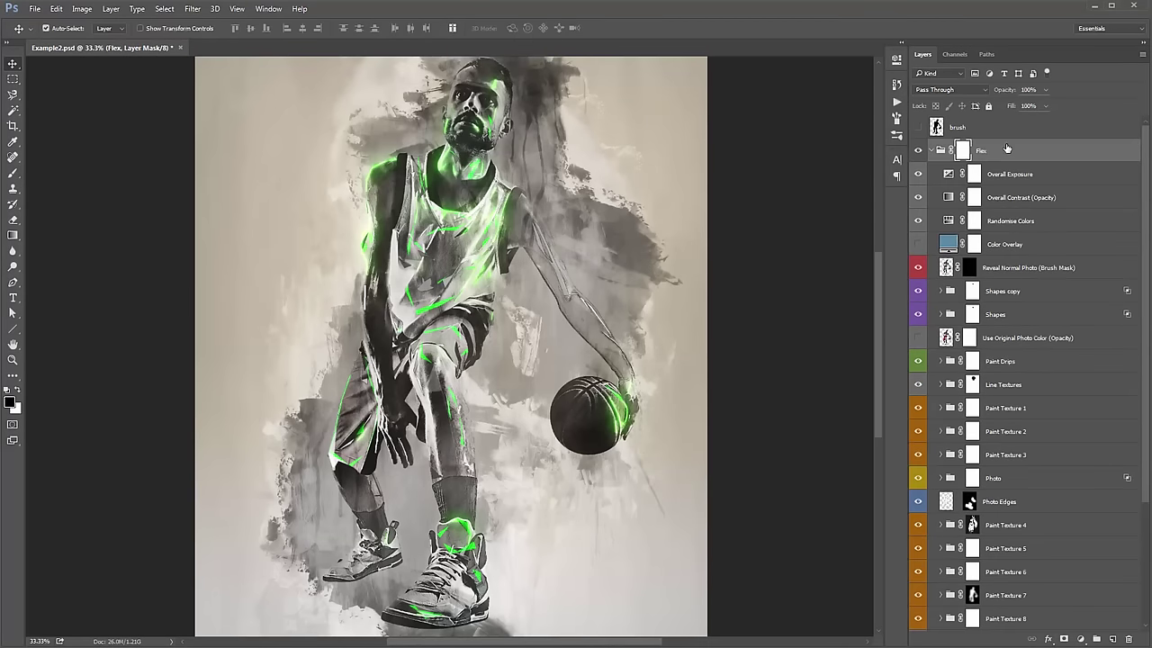
{"action": "key", "text": "ctrl+shift+n"}
{"action": "key", "text": "Return"}
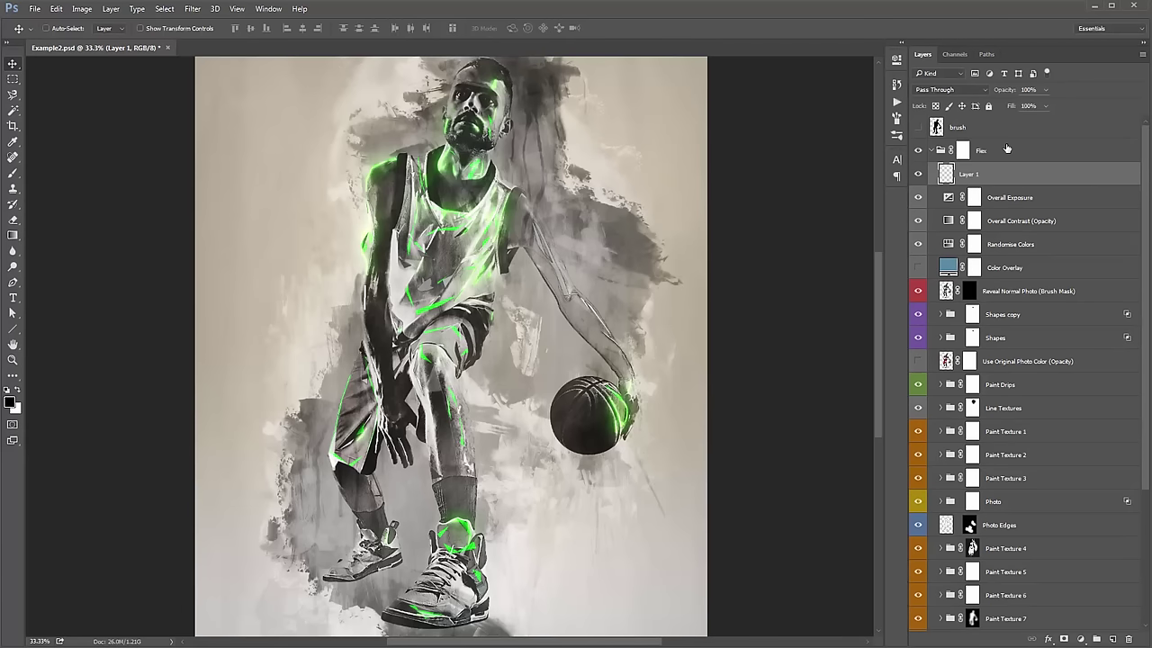
{"action": "left_click_drag", "start_coordinate": [599, 221], "coordinate": [642, 188]}
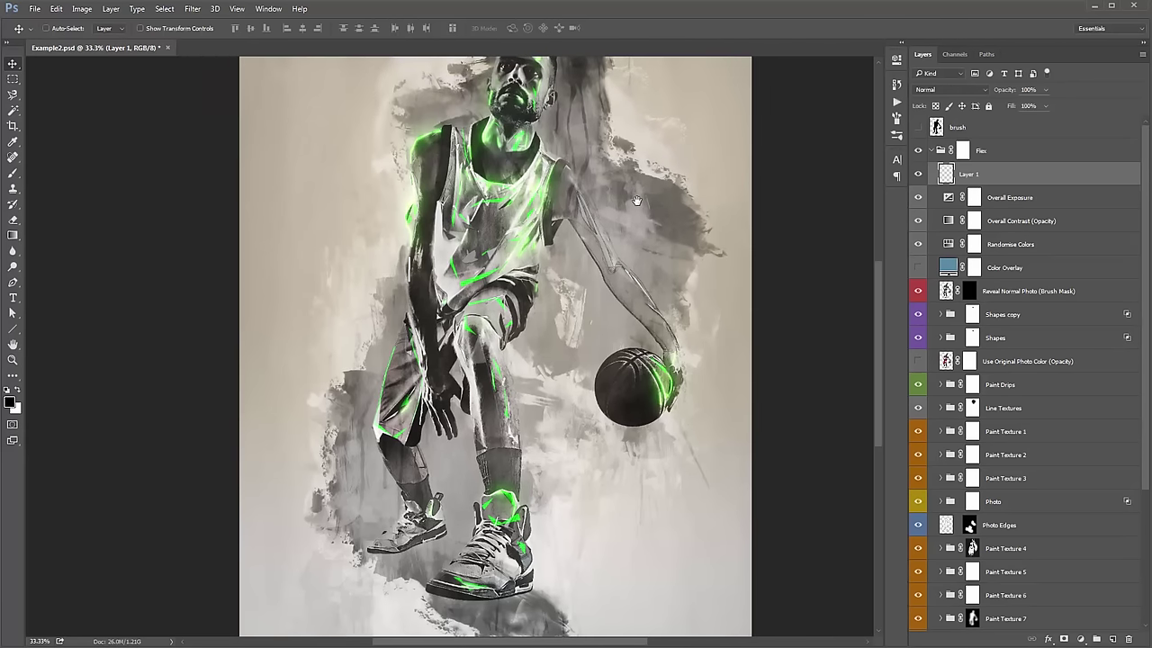
{"action": "left_click", "coordinate": [938, 90]}
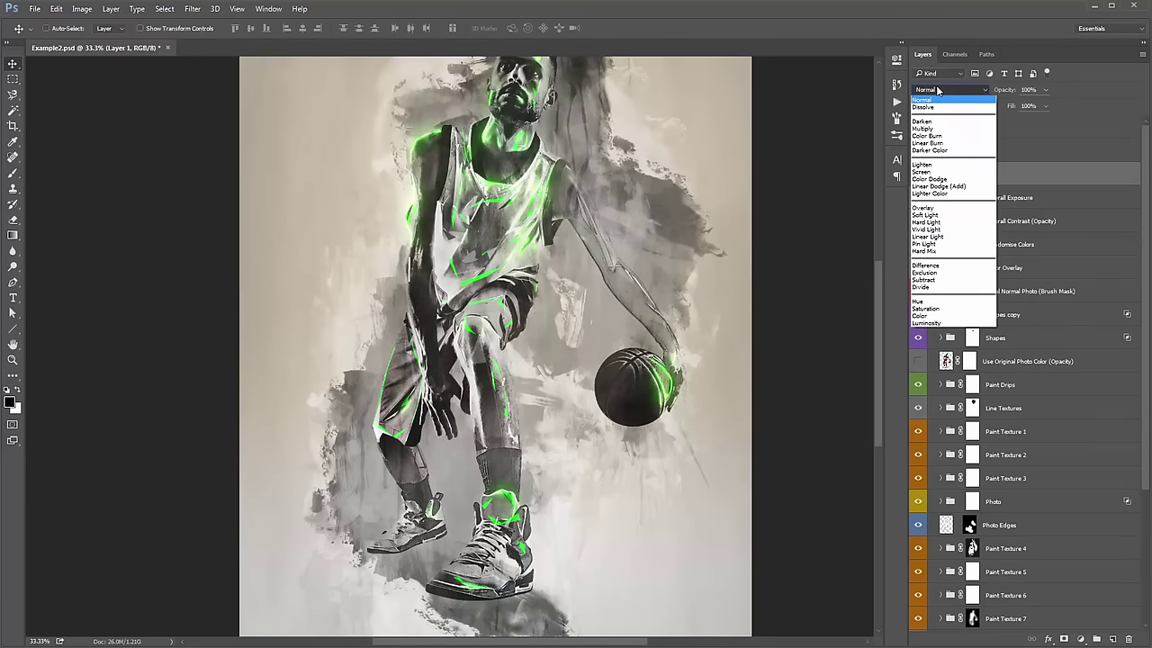
{"action": "left_click", "coordinate": [942, 172]}
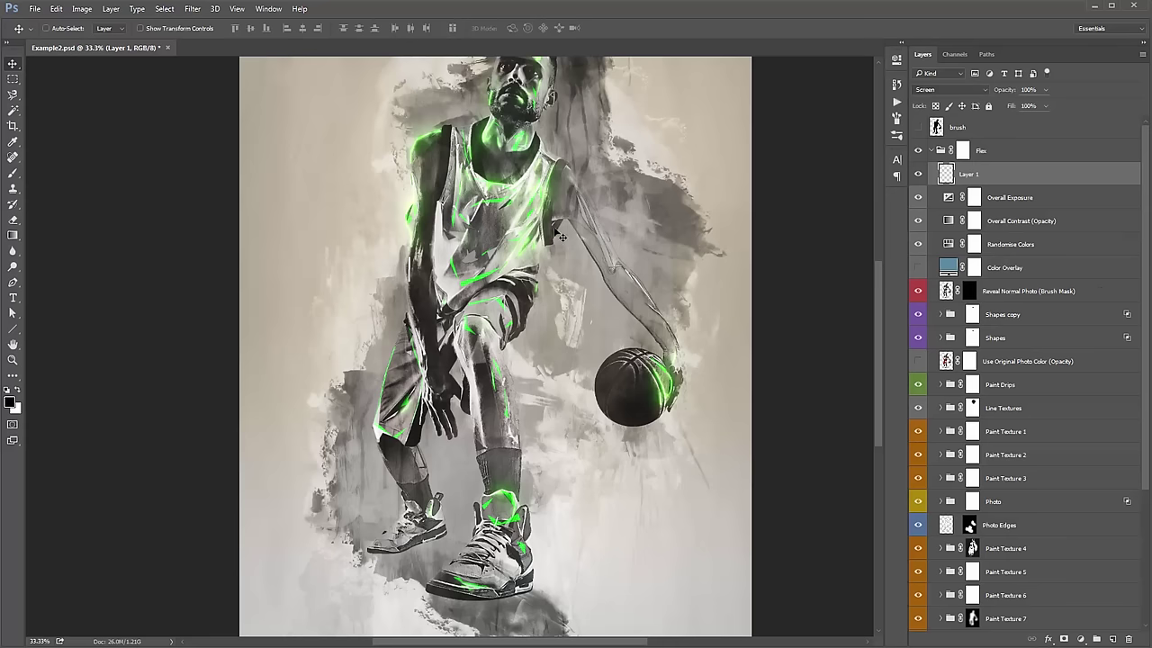
Set the foreground color to the bright green of the glow and switch to the Brush tool.
{"action": "left_click", "coordinate": [10, 402]}
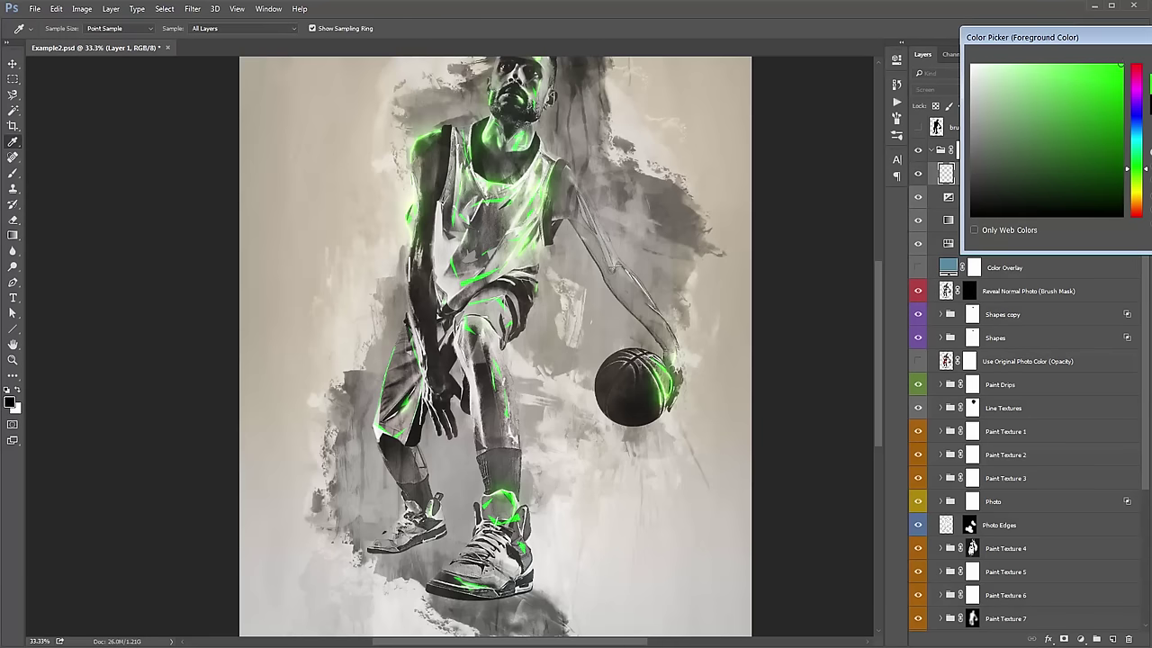
{"action": "key", "text": "Return"}
{"action": "key", "text": "b"}
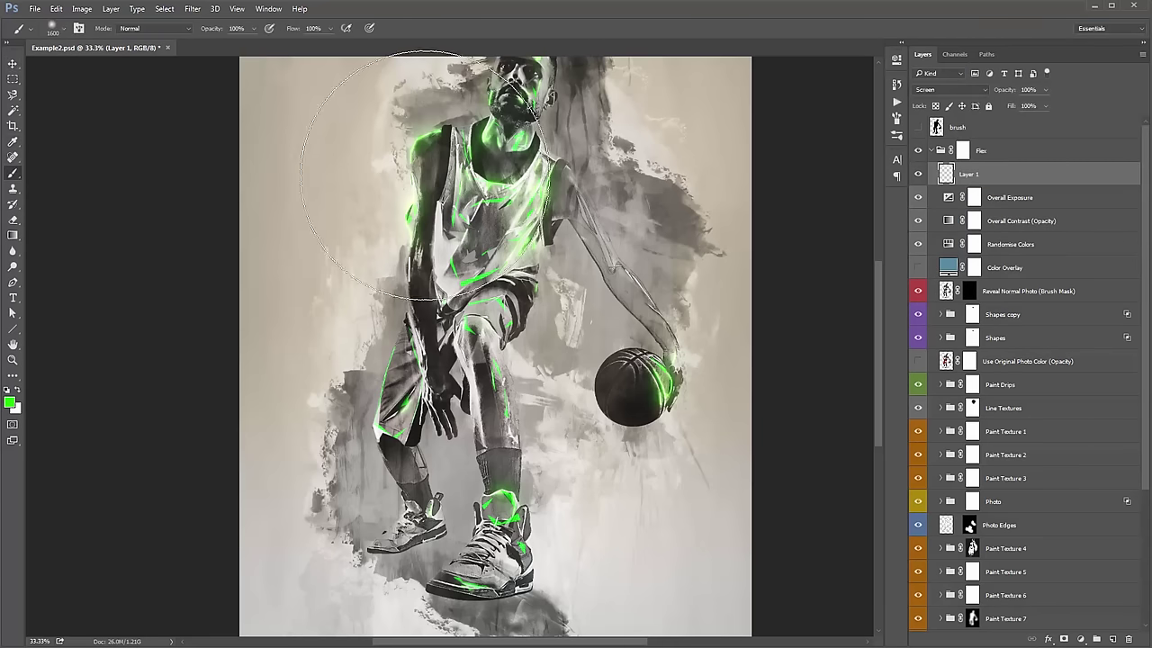
Select the soft round 300 px brush preset for painting the glow.
{"action": "key", "text": "bracketleft"}
{"action": "key", "text": "bracketleft"}
{"action": "key", "text": "bracketleft"}
{"action": "key", "text": "bracketleft"}
{"action": "key", "text": "bracketleft"}
{"action": "key", "text": "bracketleft"}
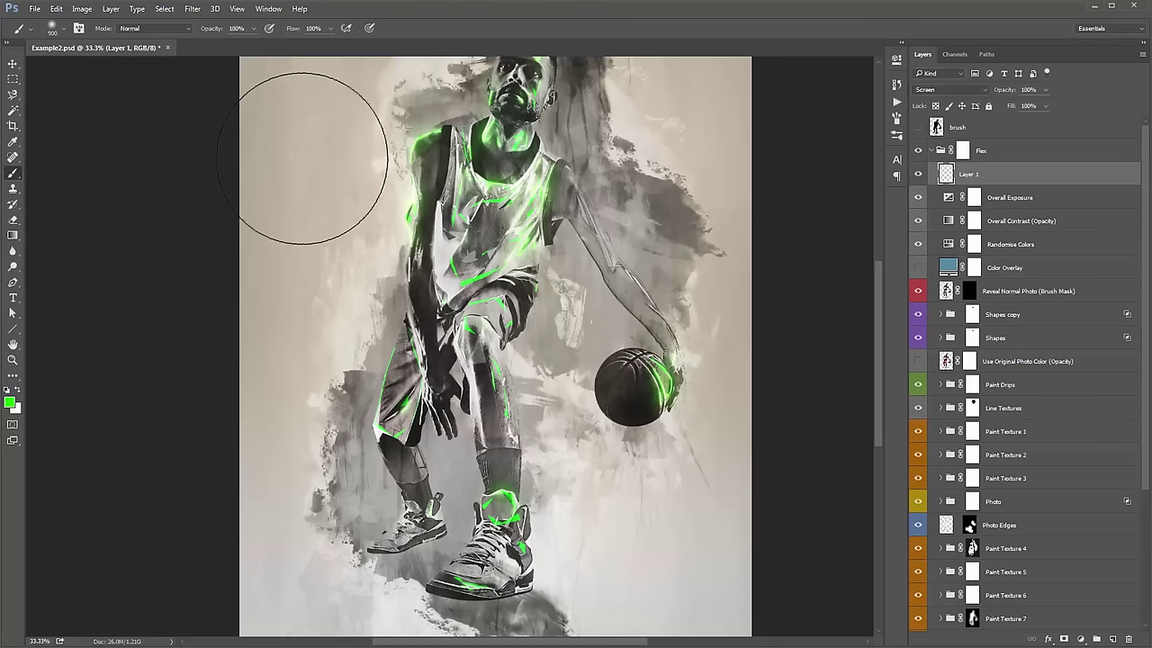
{"action": "right_click", "coordinate": [310, 162]}
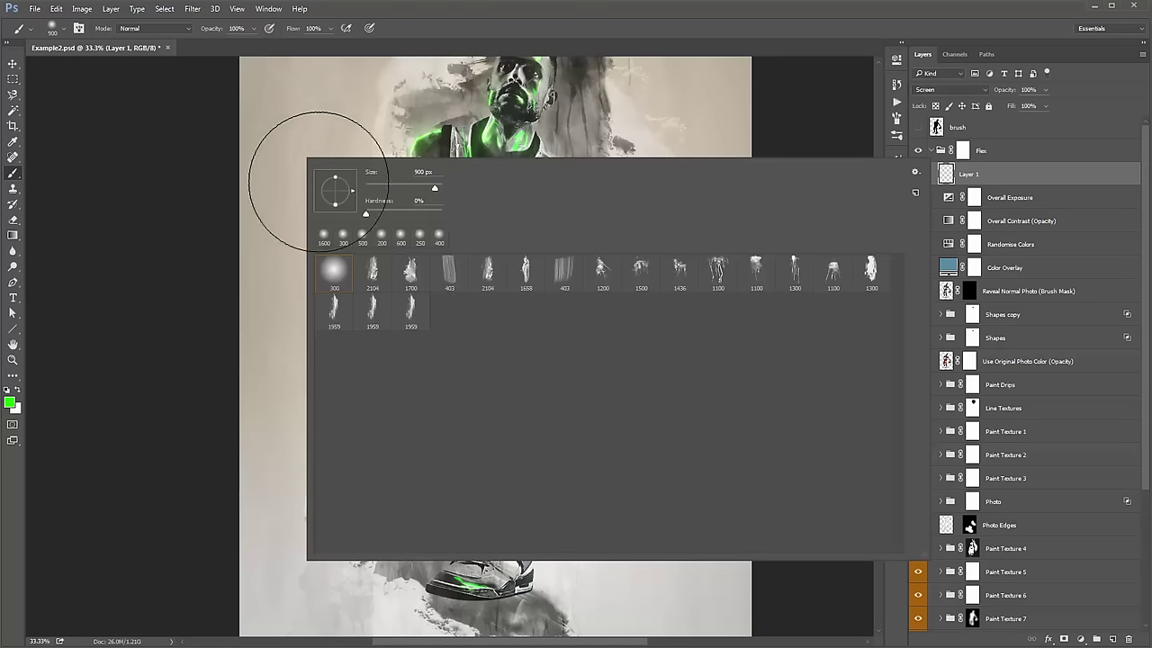
{"action": "double_click", "coordinate": [334, 270]}
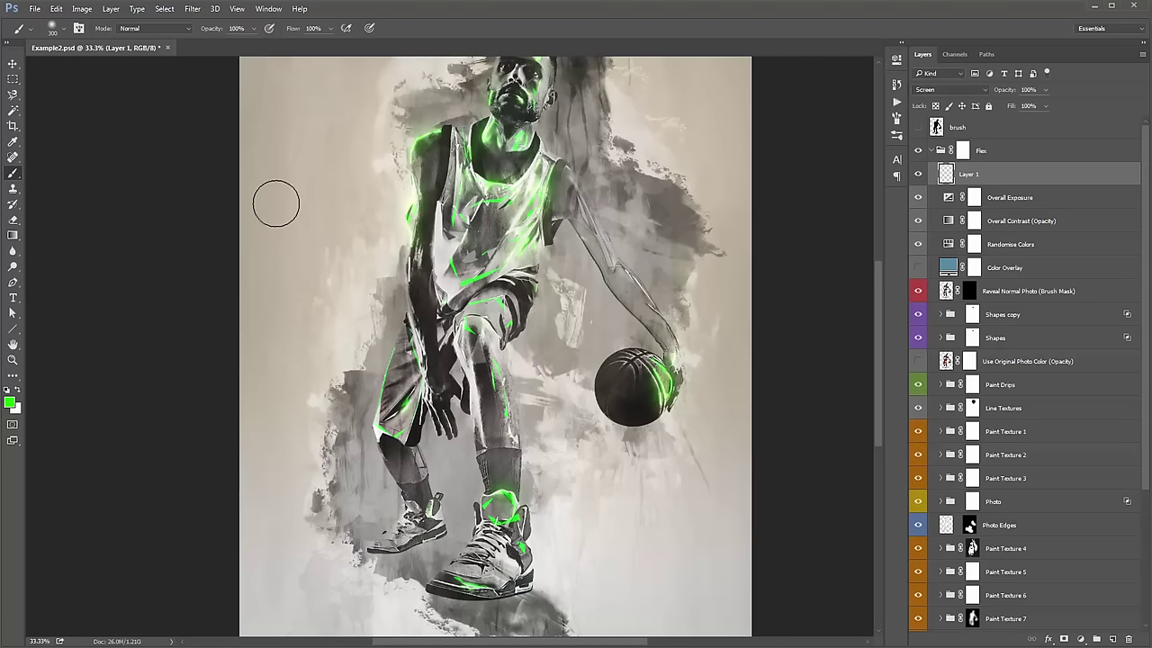
Paint a green glow on the toe of the front shoe with a 250 px brush and on the basketball beside the hand at 400 px.
{"action": "key", "text": "bracketleft"}
{"action": "key", "text": "bracketright"}
{"action": "key", "text": "bracketright"}
{"action": "key", "text": "bracketright"}
{"action": "key", "text": "bracketright"}
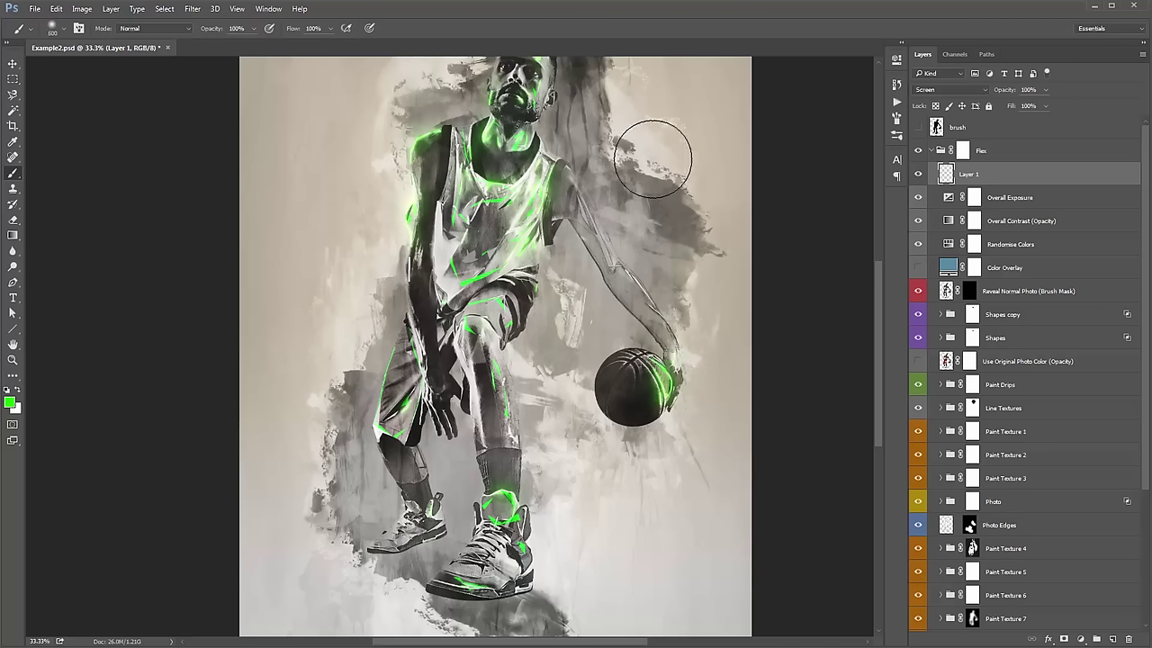
{"action": "key", "text": "bracketleft"}
{"action": "key", "text": "bracketleft"}
{"action": "key", "text": "bracketleft"}
{"action": "key", "text": "bracketleft"}
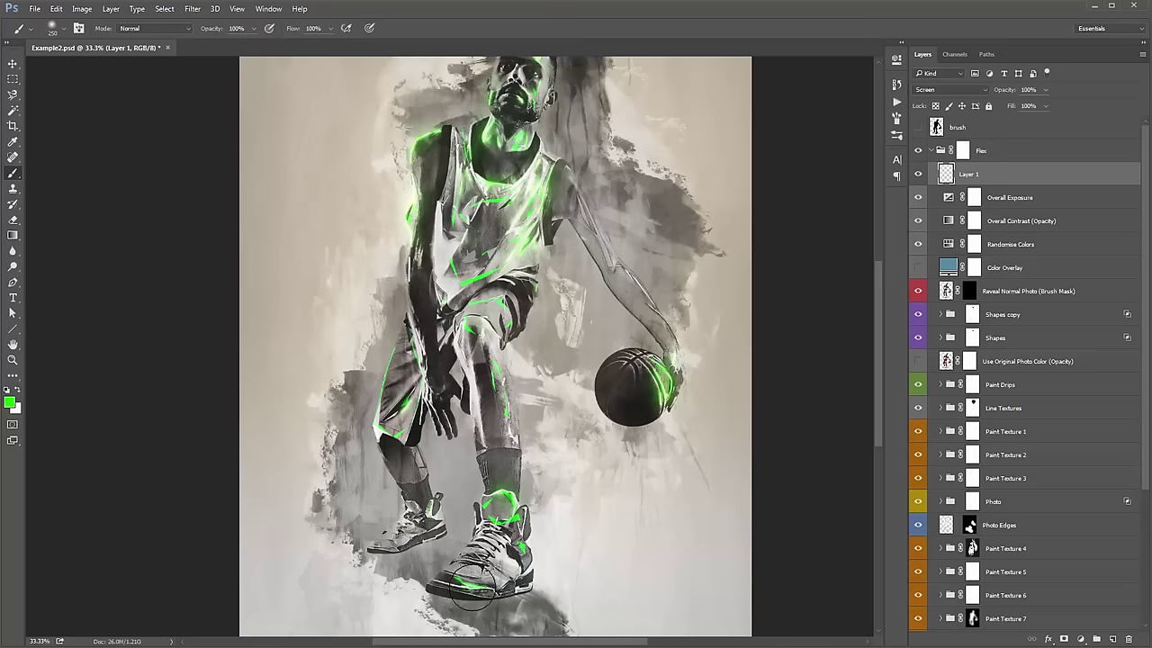
{"action": "left_click_drag", "start_coordinate": [464, 592], "coordinate": [493, 589]}
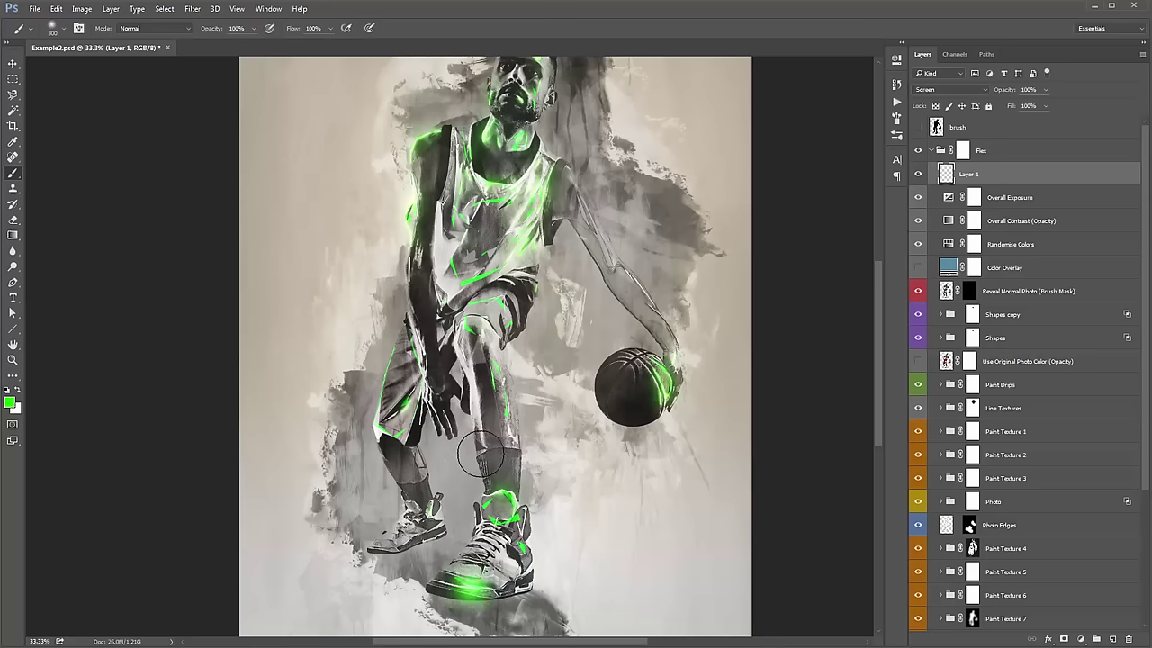
{"action": "key", "text": "]"}
{"action": "left_click", "coordinate": [668, 381]}
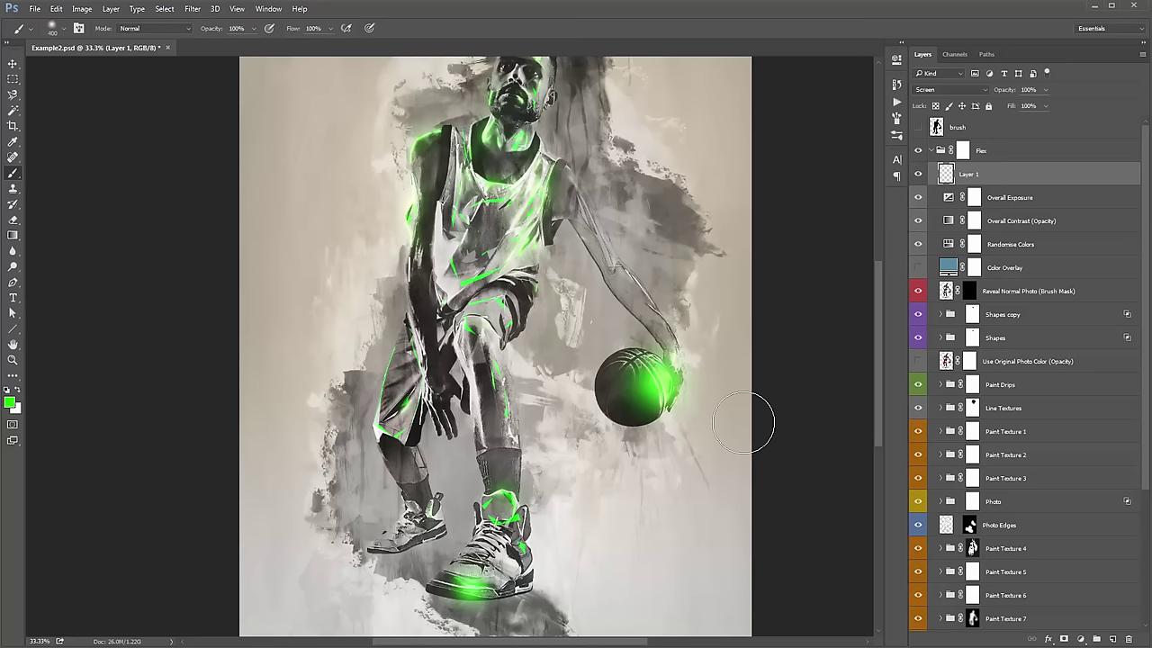
Paint a small green glow on top of the bare shoulder and a 300 px one where the jersey meets the ball-side arm.
{"action": "scroll", "coordinate": [743, 423], "scroll_direction": "up", "scroll_amount": 2}
{"action": "key", "text": "["}
{"action": "key", "text": "["}
{"action": "key", "text": "["}
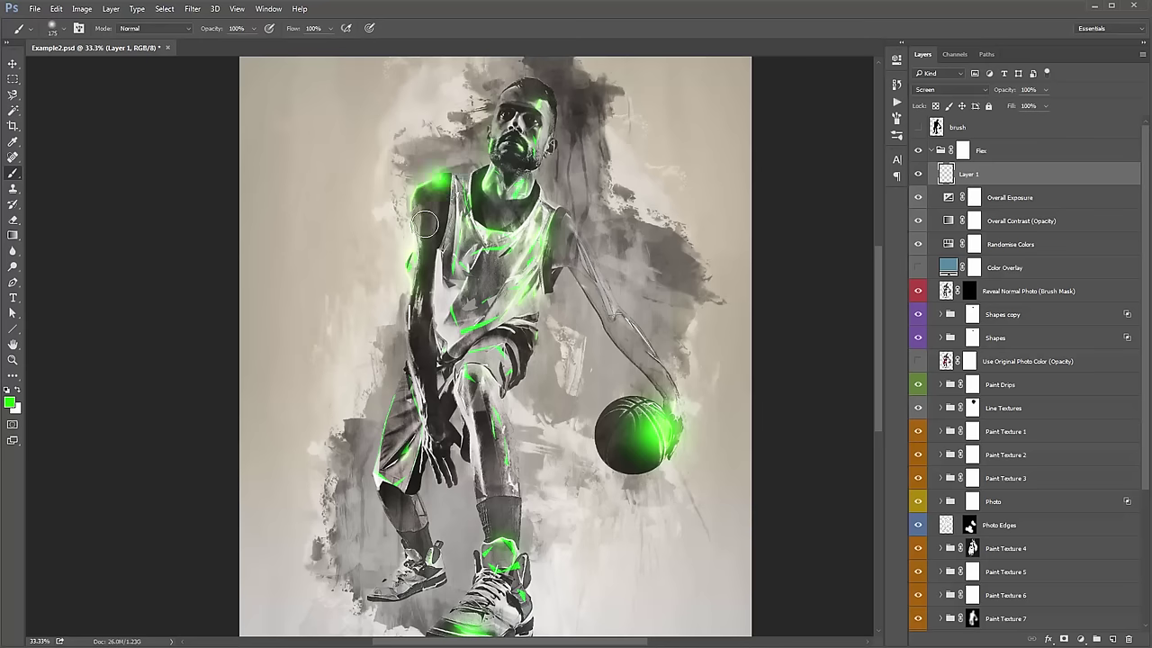
{"action": "key", "text": "]"}
{"action": "key", "text": "]"}
{"action": "key", "text": "]"}
{"action": "key", "text": "]"}
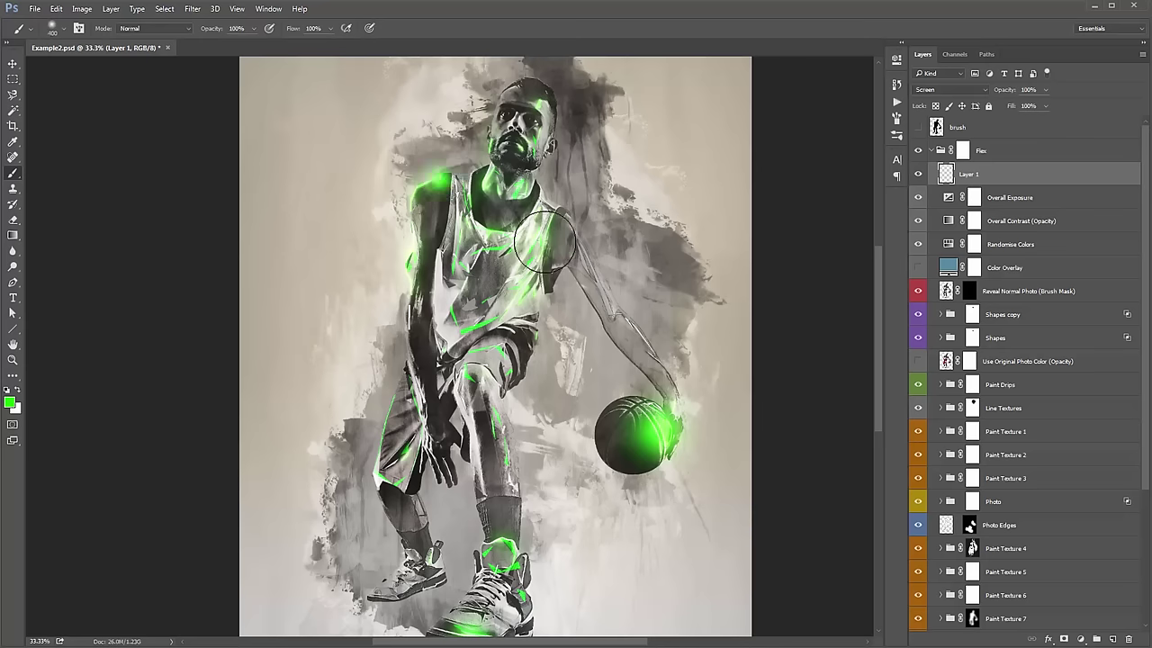
{"action": "key", "text": "bracketleft"}
{"action": "left_click_drag", "start_coordinate": [544, 238], "coordinate": [551, 254]}
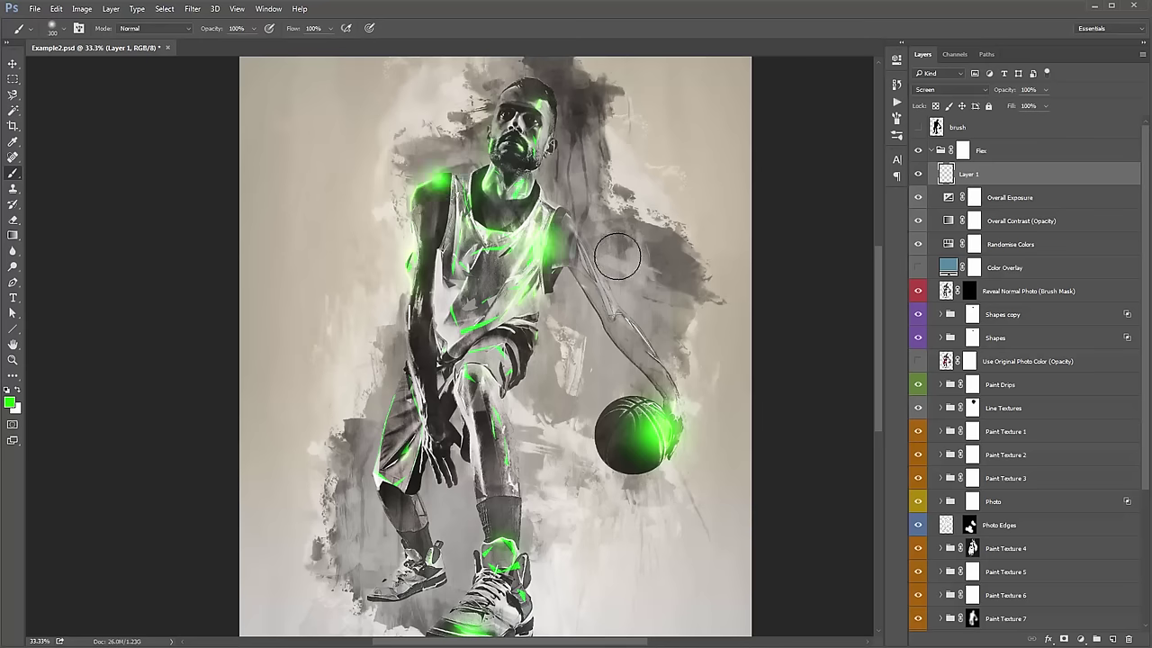
Lower the opacity of the green glow layer to 55%.
{"action": "scroll", "coordinate": [617, 256], "scroll_direction": "down", "scroll_amount": 2}
{"action": "key", "text": "v"}
{"action": "scroll", "coordinate": [625, 243], "scroll_direction": "left", "scroll_amount": 1}
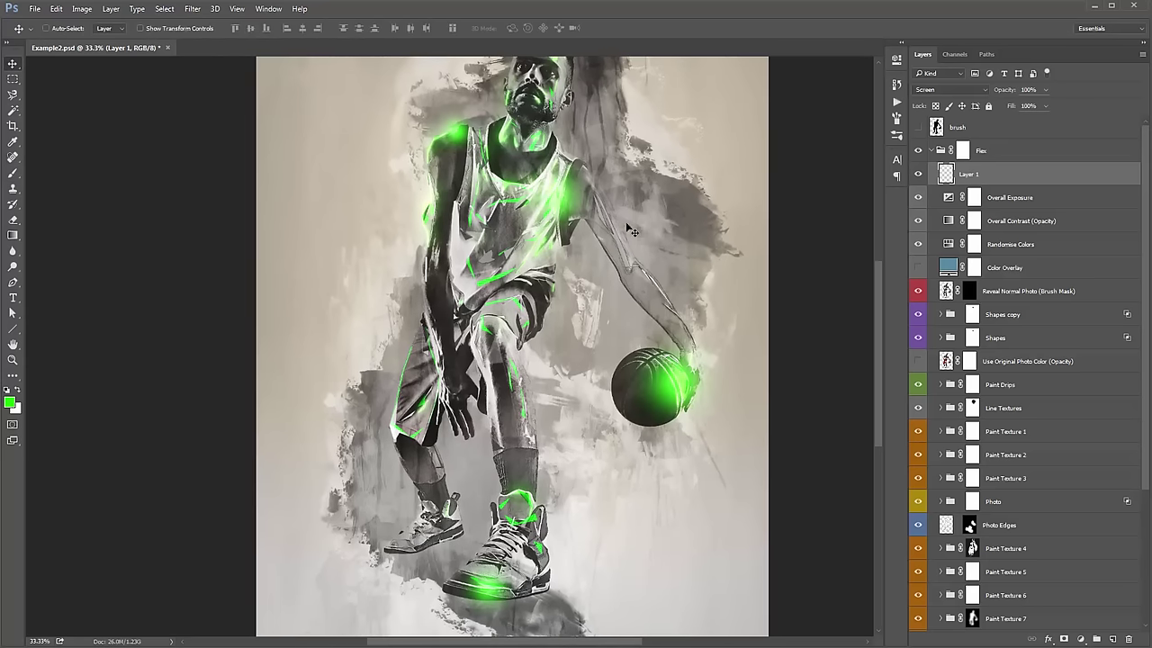
{"action": "scroll", "coordinate": [526, 191], "scroll_direction": "up", "scroll_amount": 1}
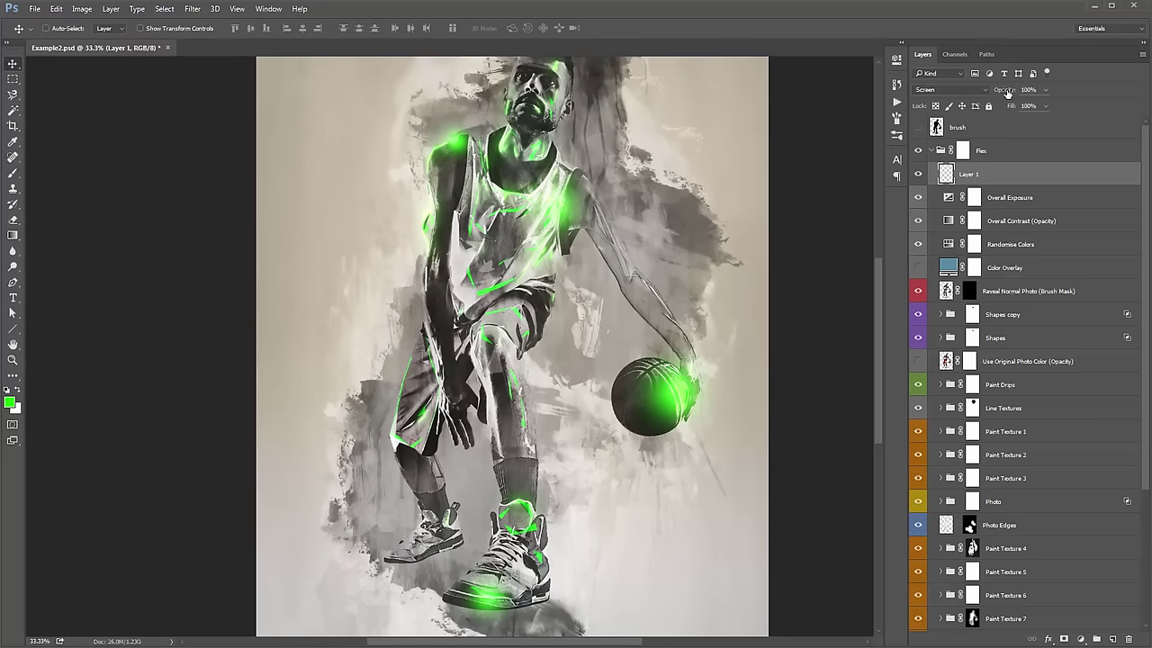
{"action": "left_click_drag", "start_coordinate": [1013, 93], "coordinate": [999, 95]}
{"action": "type", "text": "51"}
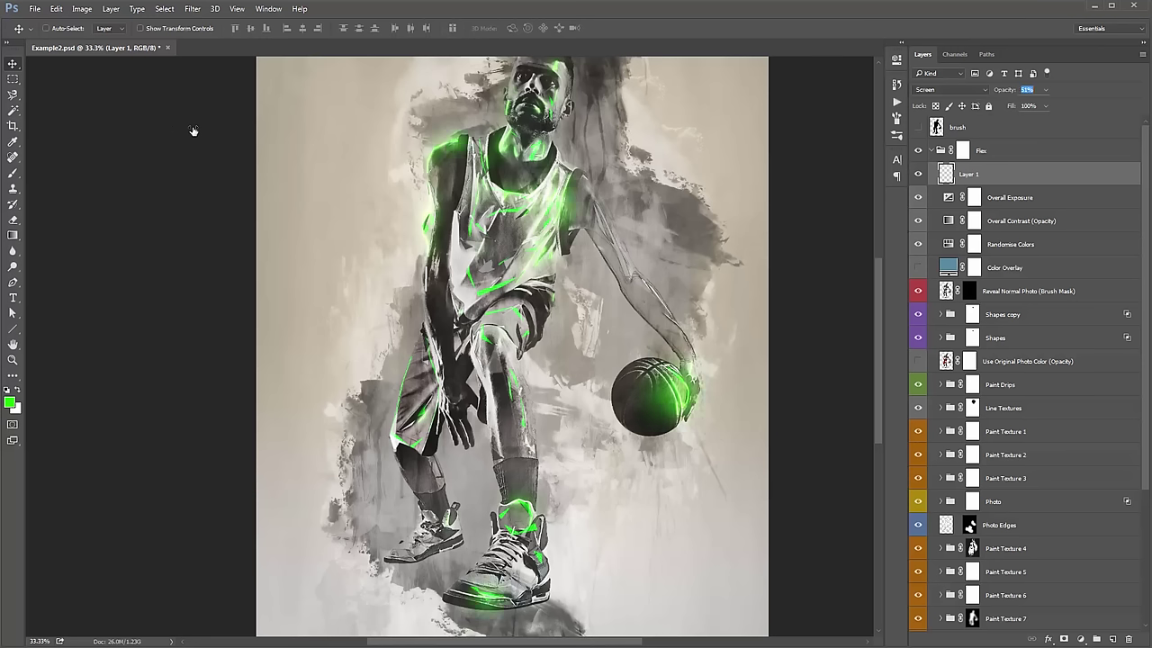
{"action": "type", "text": "68"}
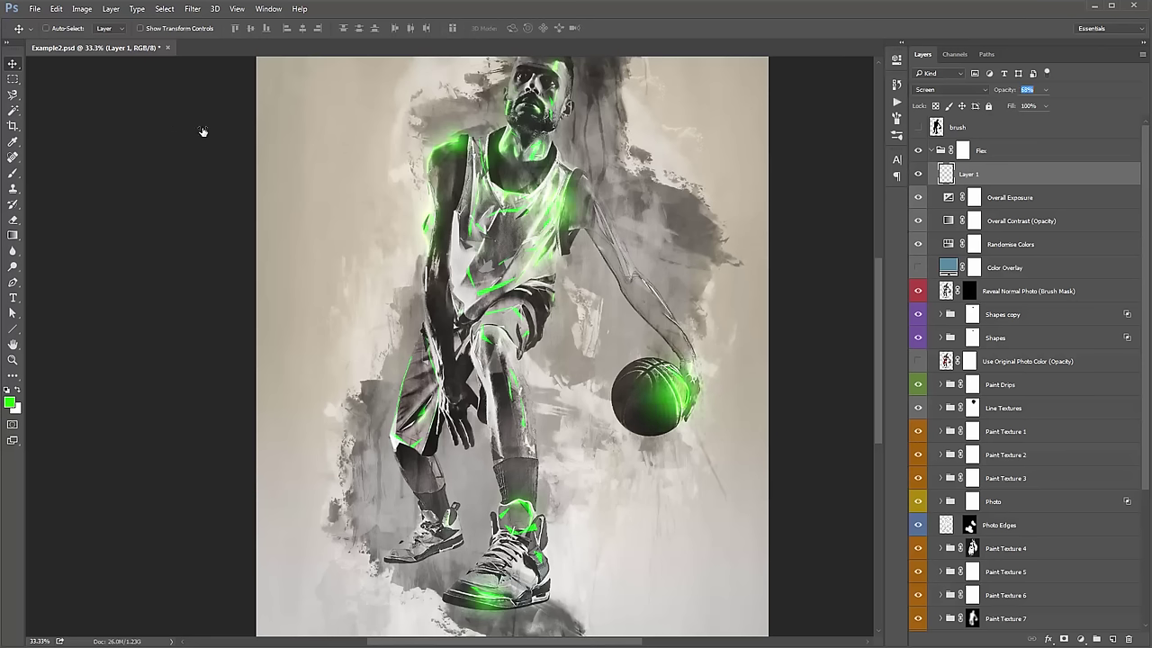
{"action": "type", "text": "56"}
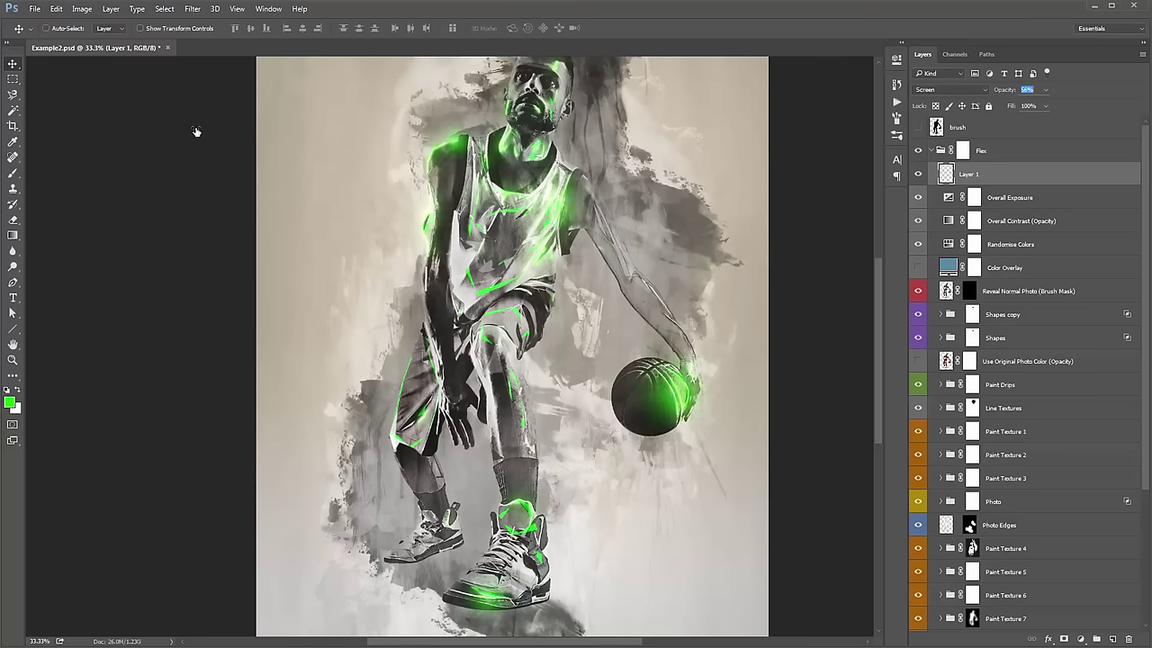
{"action": "type", "text": "55"}
{"action": "left_click_drag", "start_coordinate": [201, 154], "coordinate": [180, 156]}
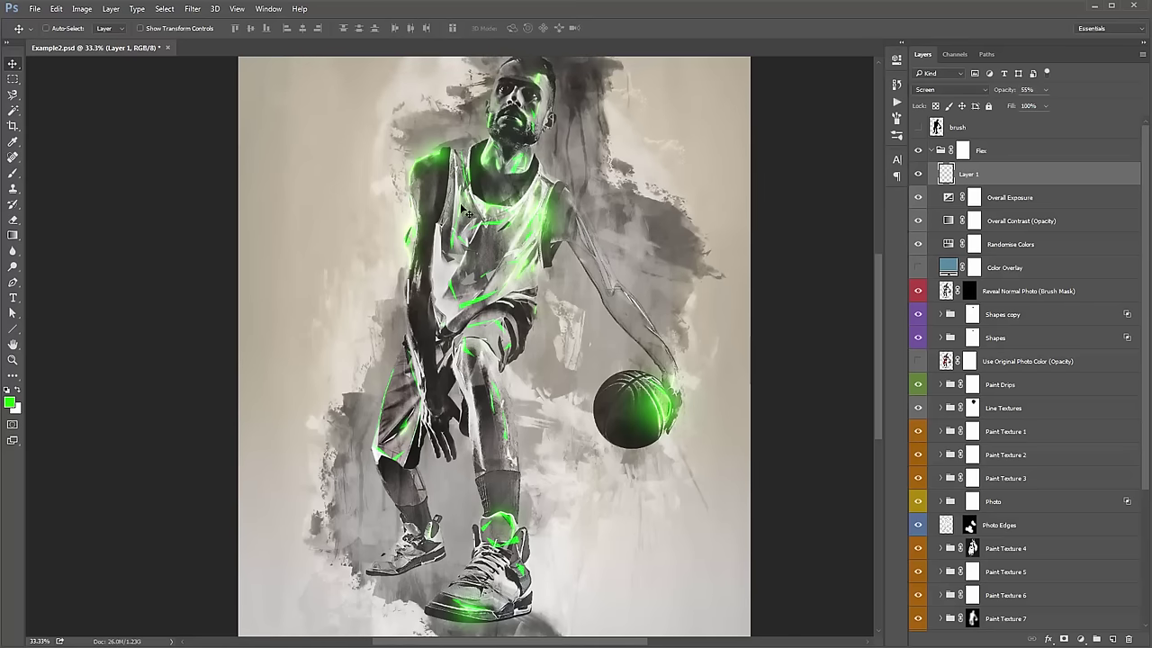
Try shifting the glow layer's hue to -29 with Hue/Saturation.
{"action": "key", "text": "ctrl+u"}
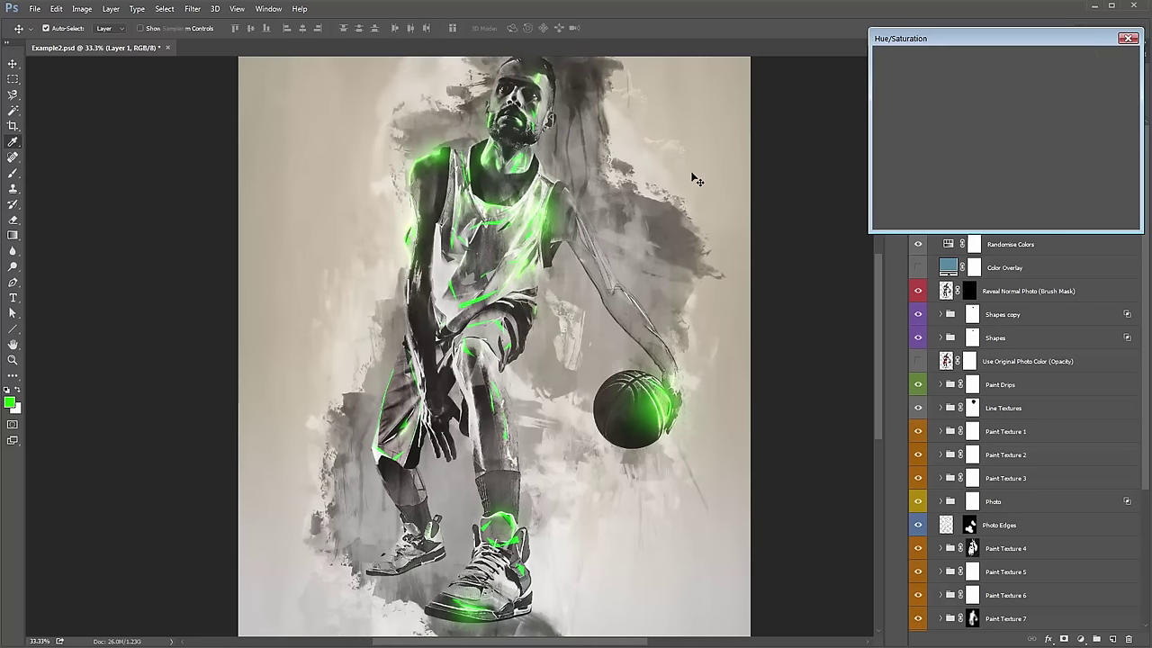
{"action": "mouse_move", "coordinate": [871, 36]}
{"action": "left_mouse_down"}
{"action": "mouse_move", "coordinate": [806, 28]}
{"action": "mouse_move", "coordinate": [665, 52]}
{"action": "mouse_move", "coordinate": [666, 64]}
{"action": "mouse_move", "coordinate": [599, 55]}
{"action": "left_mouse_up"}
{"action": "mouse_move", "coordinate": [707, 140]}
{"action": "left_mouse_down"}
{"action": "mouse_move", "coordinate": [770, 151]}
{"action": "mouse_move", "coordinate": [662, 146]}
{"action": "mouse_move", "coordinate": [692, 148]}
{"action": "left_mouse_up"}
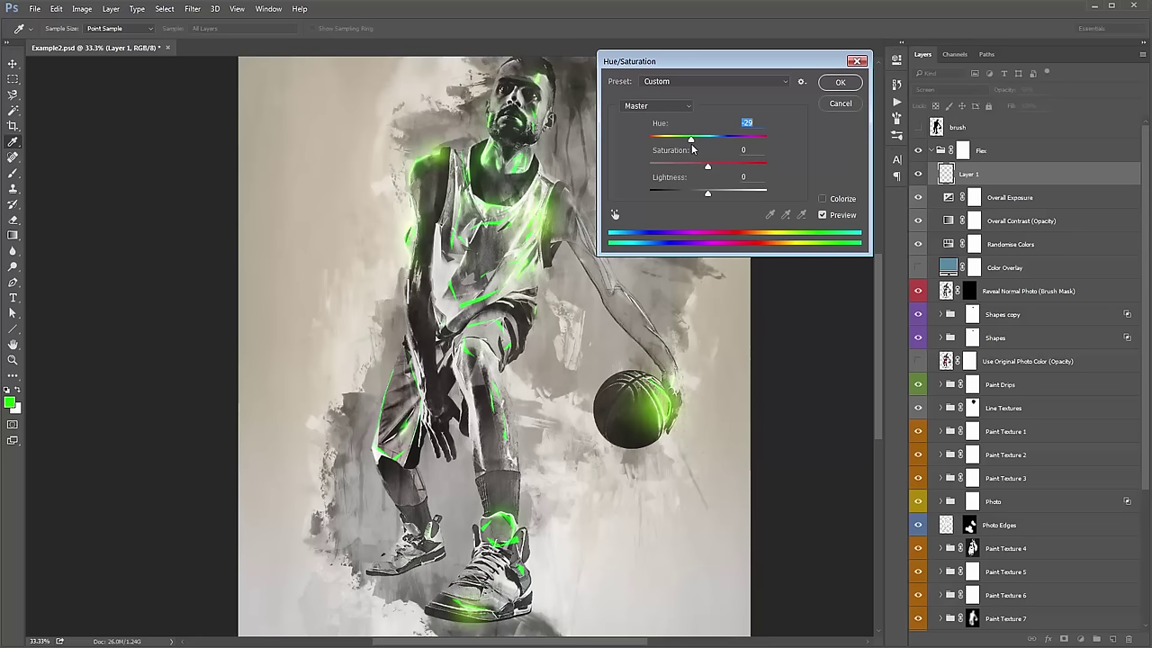
{"action": "left_click", "coordinate": [840, 82]}
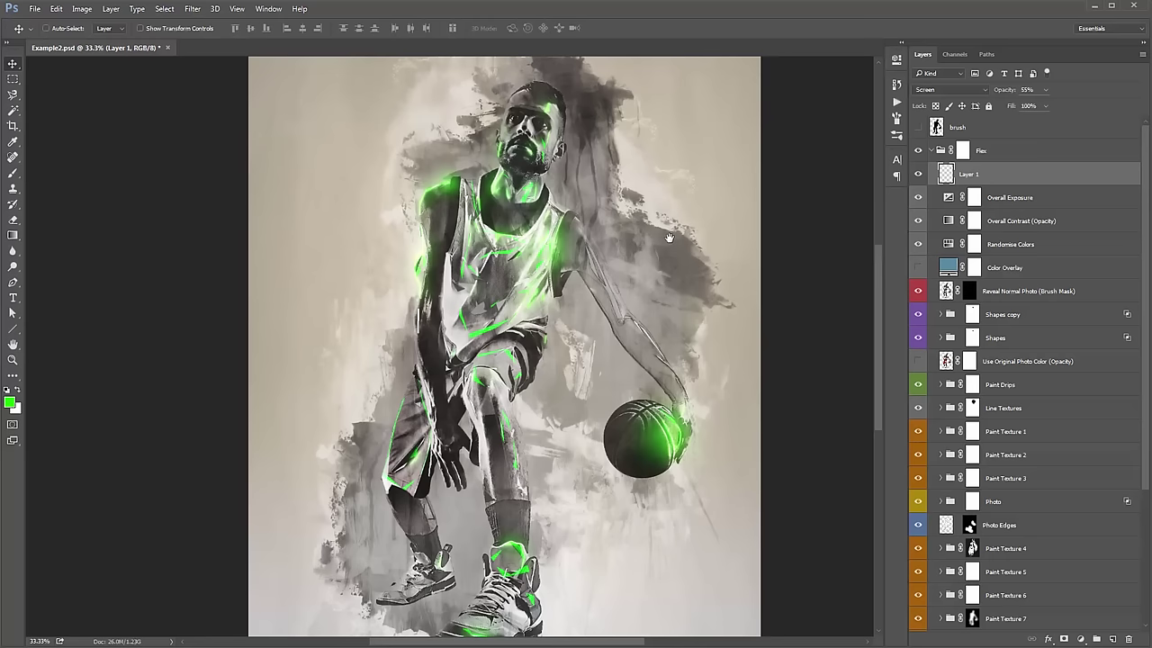
Run the Oil Paint Finish action from the Flex action set and collapse the actions list.
{"action": "left_click", "coordinate": [896, 103]}
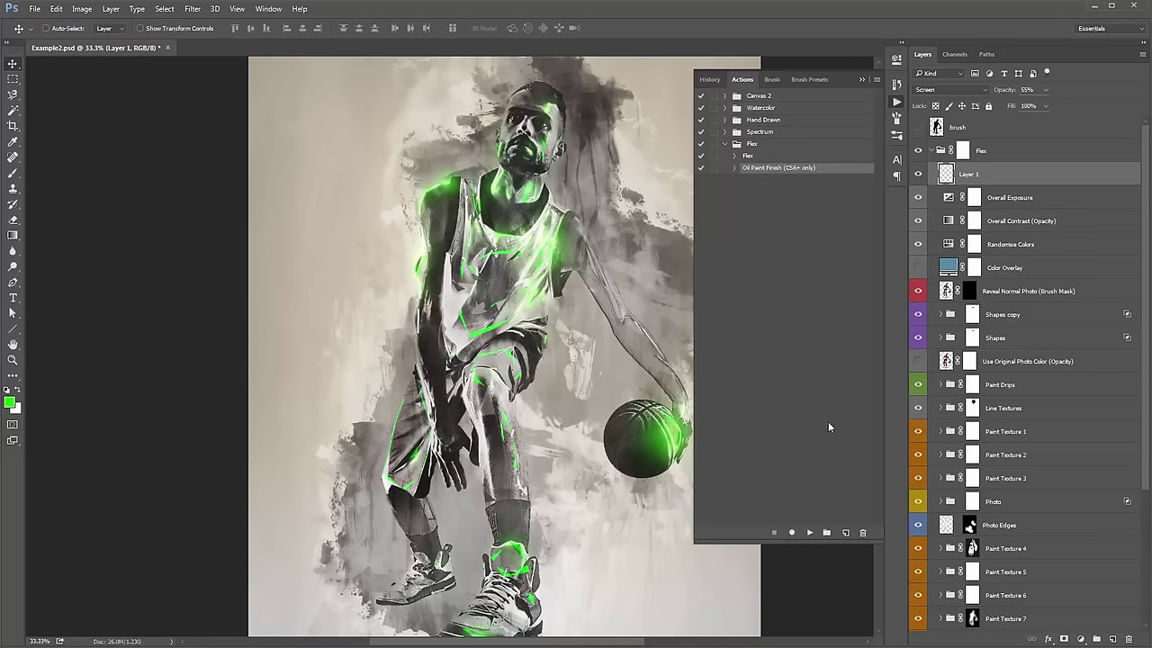
{"action": "left_click", "coordinate": [810, 533]}
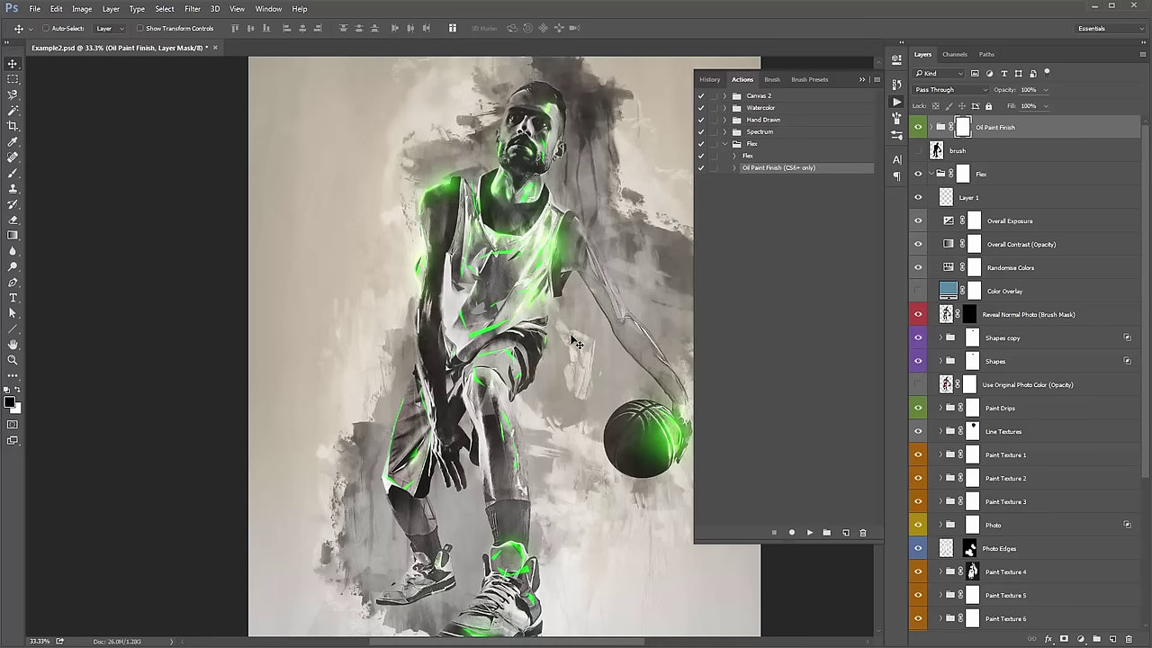
{"action": "left_click", "coordinate": [861, 79]}
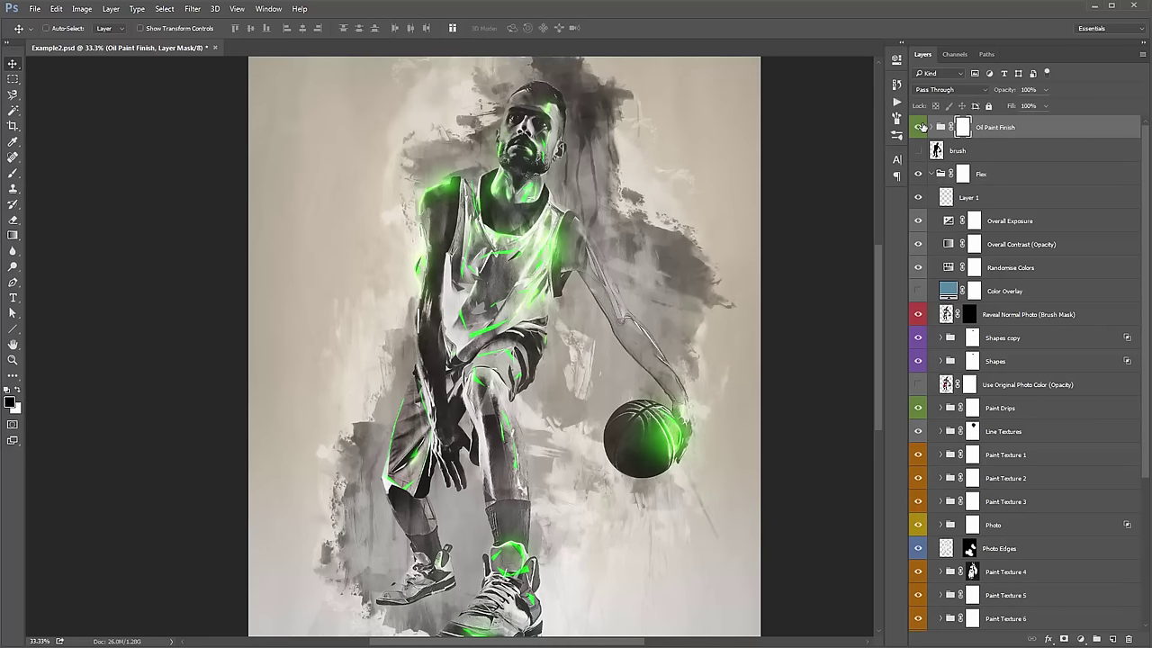
Paint black over the player's face on the Oil Paint Finish group's mask with the soft 300 px brush.
{"action": "key", "text": "b"}
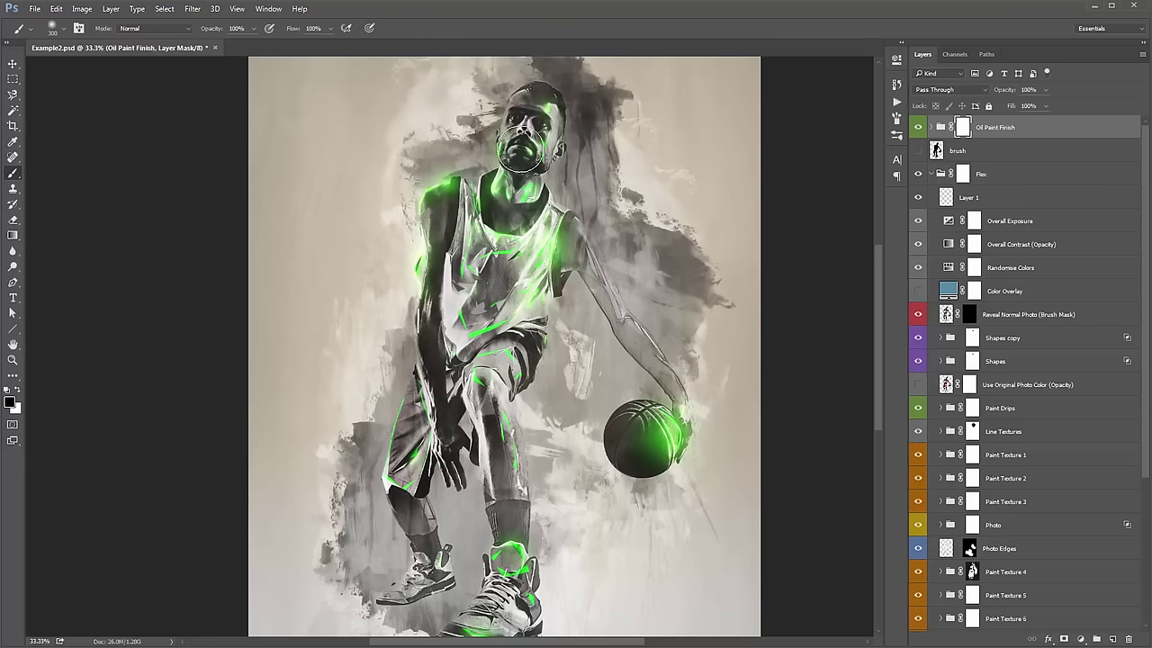
{"action": "key", "text": "x"}
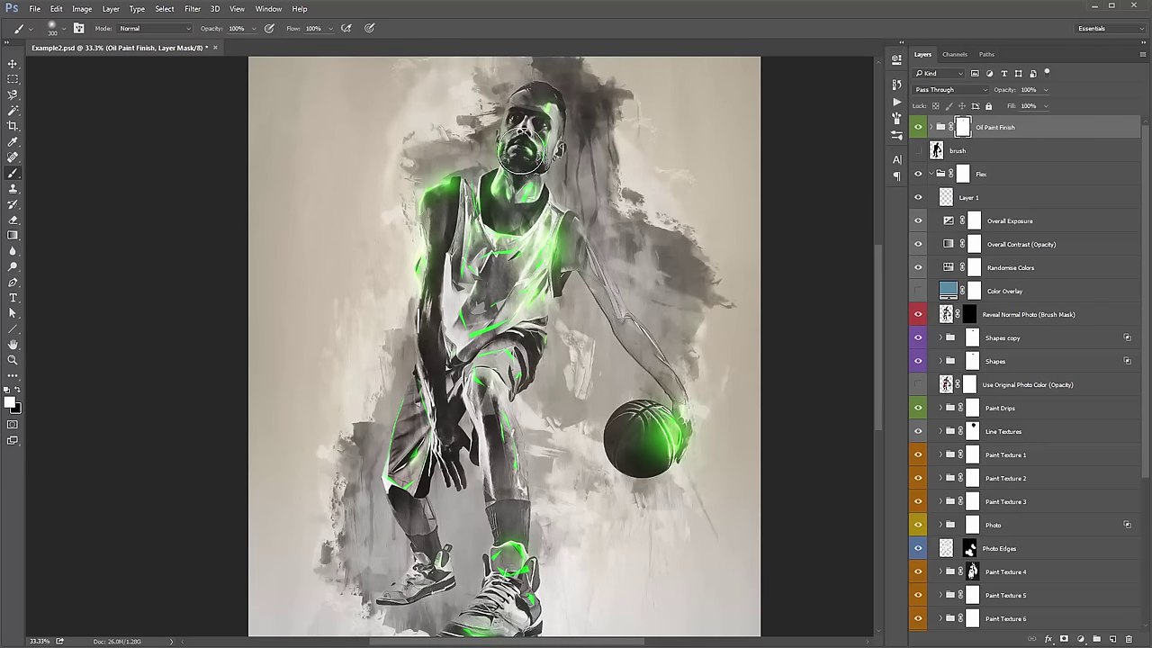
{"action": "key", "text": "x"}
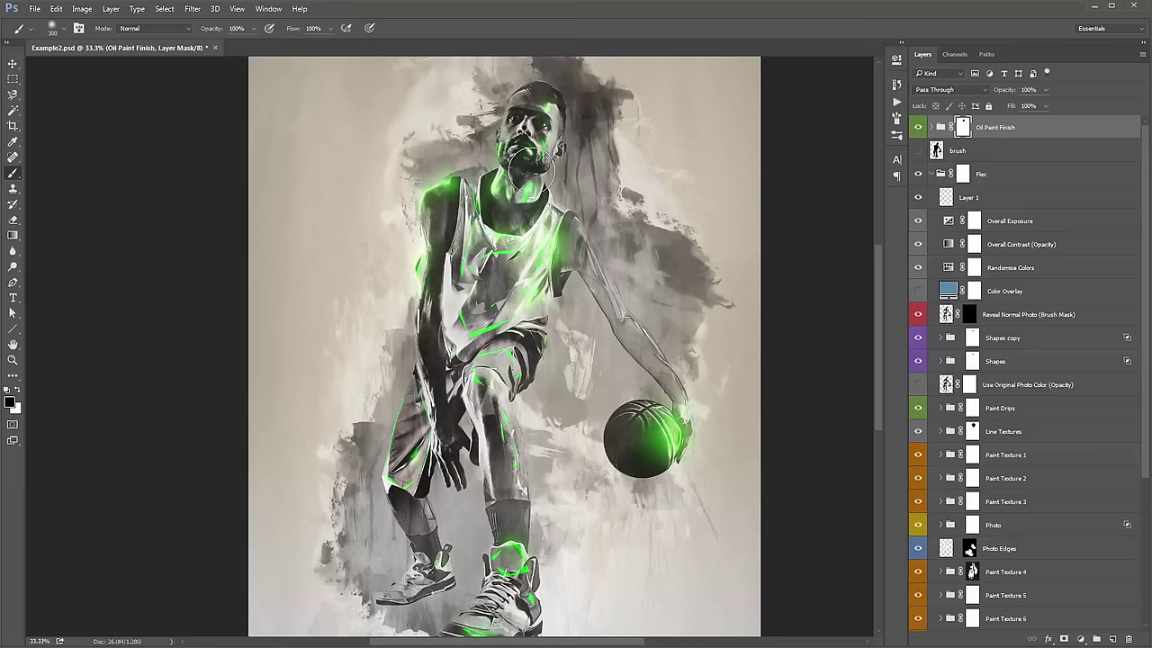
{"action": "left_click_drag", "start_coordinate": [717, 219], "coordinate": [690, 289]}
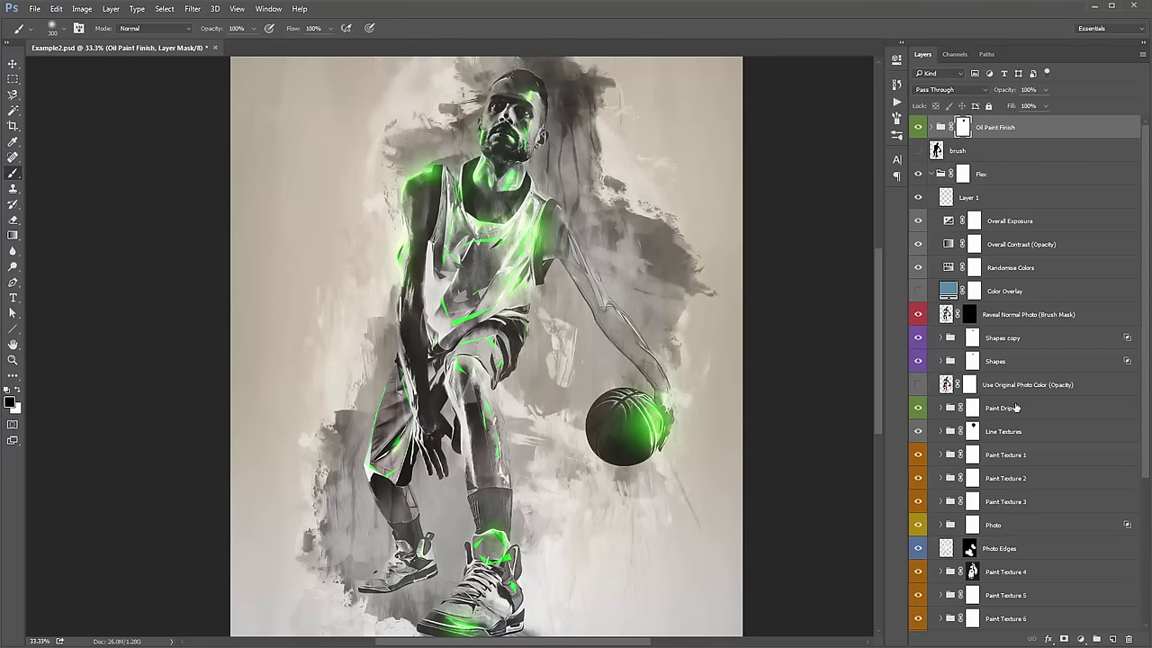
Expand the Photo group to reach its highlight and shadow layers.
{"action": "scroll", "coordinate": [990, 405], "scroll_direction": "down", "scroll_amount": 2}
{"action": "left_click", "coordinate": [941, 431]}
{"action": "scroll", "coordinate": [942, 431], "scroll_direction": "up", "scroll_amount": 2}
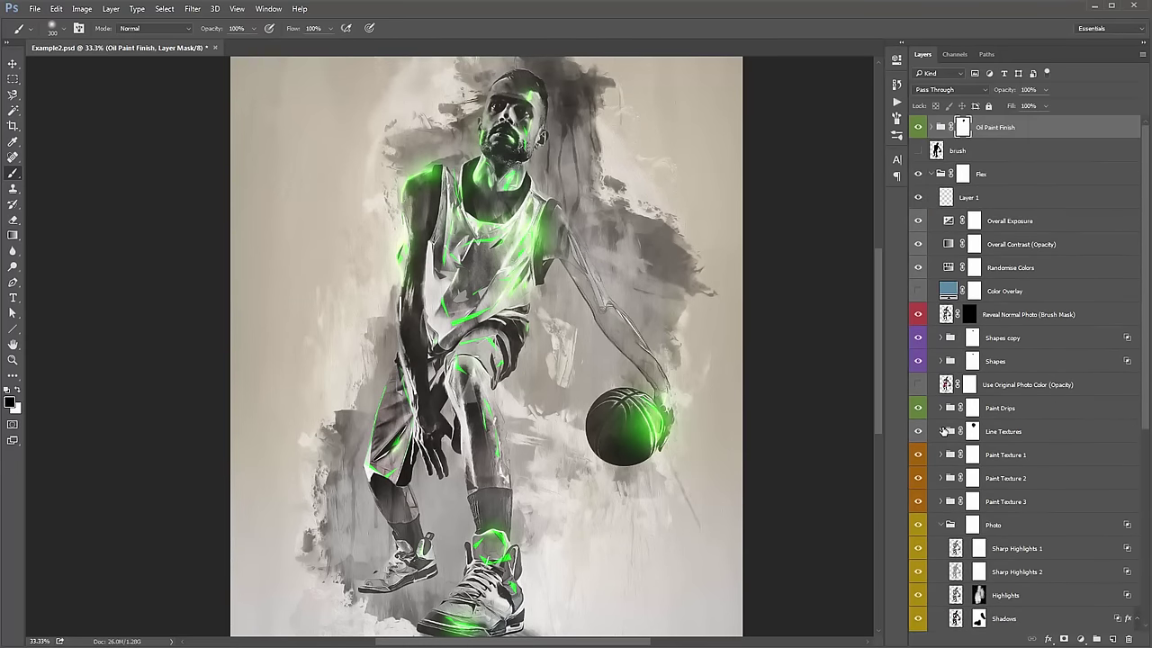
{"action": "left_click", "coordinate": [925, 126], "text": "ctrl"}
{"action": "scroll", "coordinate": [968, 387], "scroll_direction": "down", "scroll_amount": 2}
{"action": "scroll", "coordinate": [969, 387], "scroll_direction": "down", "scroll_amount": 4}
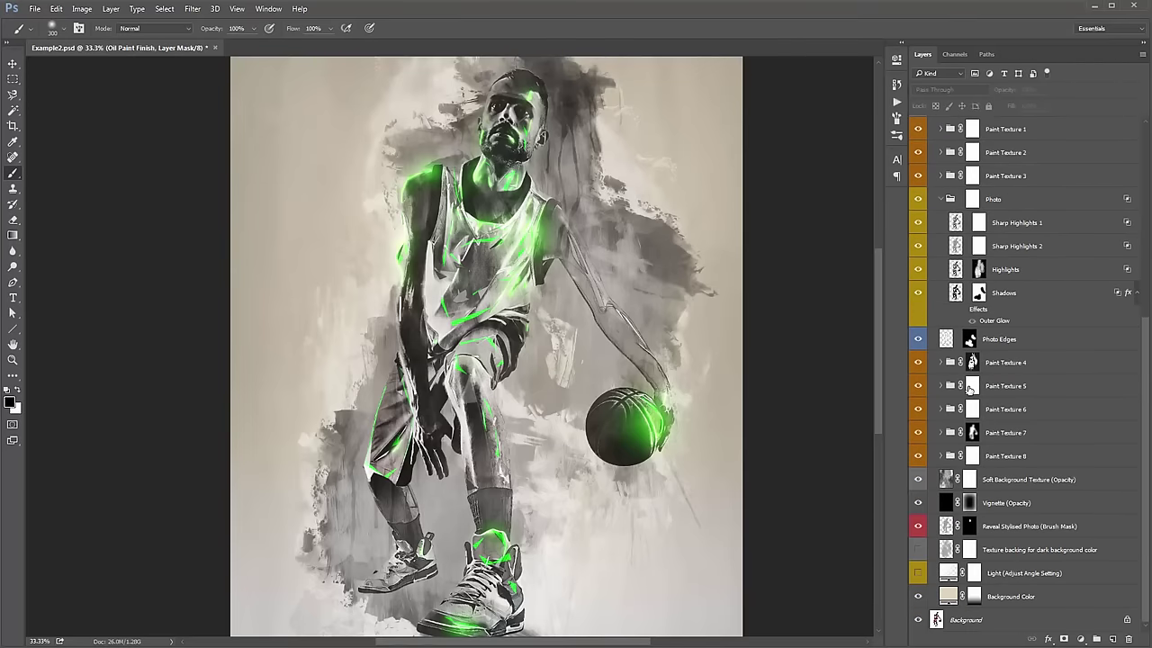
Compare the figure with the Photo group's Shadows layer hidden and shown.
{"action": "left_click", "coordinate": [918, 292]}
{"action": "left_click", "coordinate": [919, 292]}
{"action": "left_click", "coordinate": [924, 293]}
{"action": "left_click", "coordinate": [924, 292]}
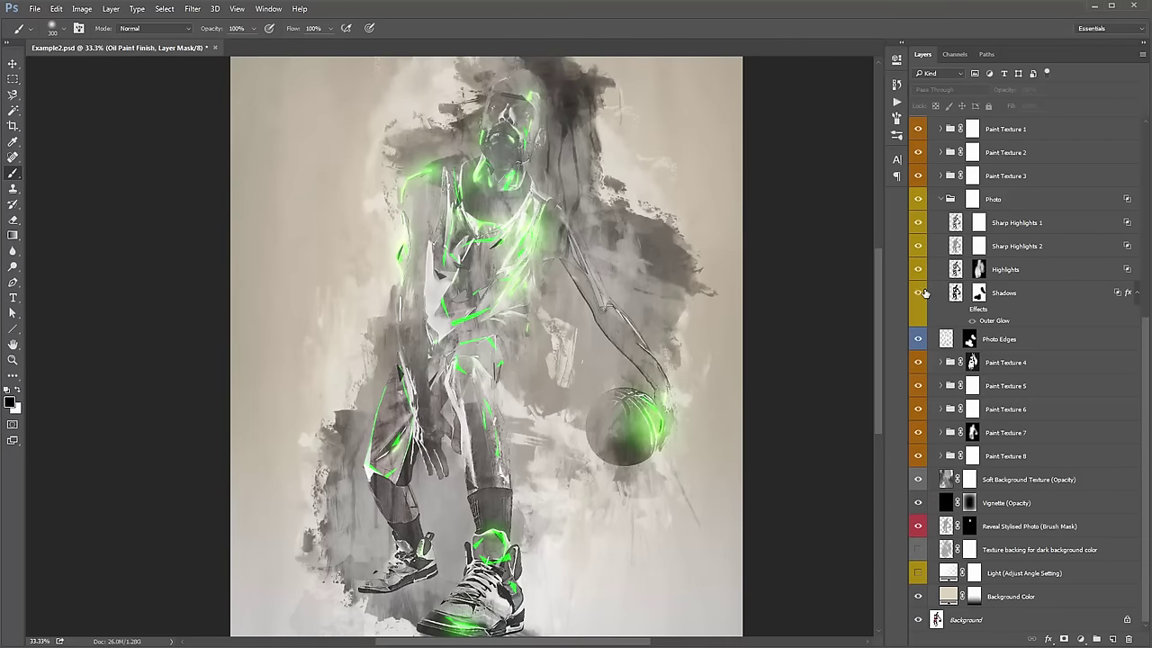
{"action": "left_click", "coordinate": [924, 293]}
{"action": "left_click", "coordinate": [920, 294]}
{"action": "left_click", "coordinate": [920, 294]}
{"action": "left_click", "coordinate": [920, 294]}
Compare the figure with the Photo group's Highlights layer hidden and shown.
{"action": "left_click", "coordinate": [918, 270]}
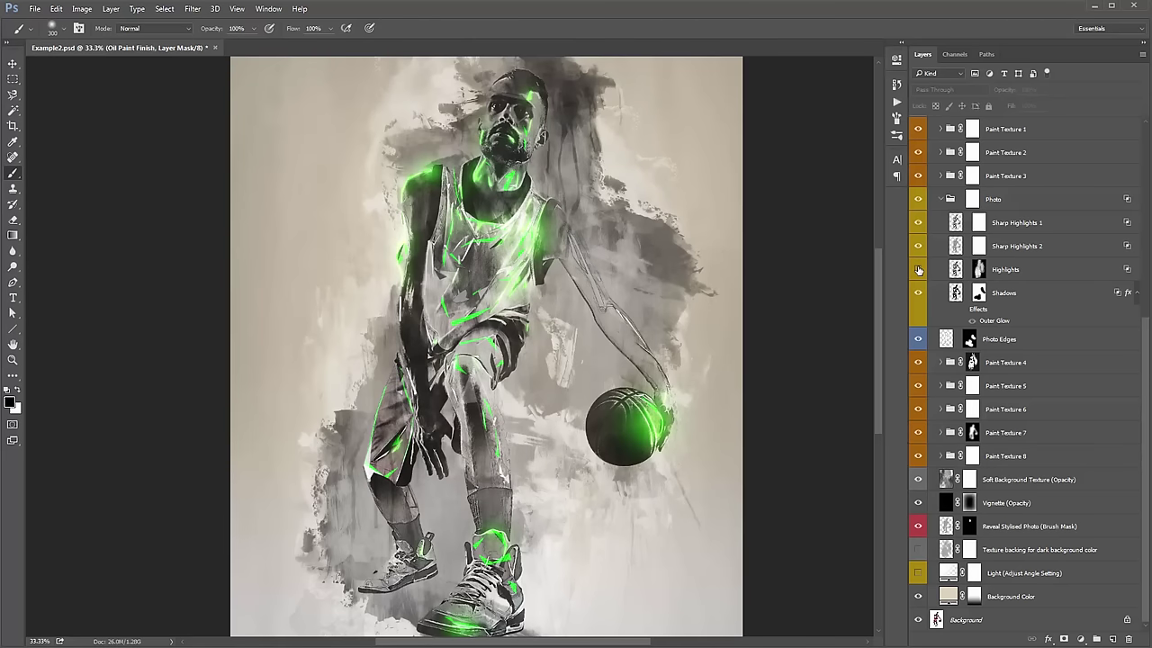
{"action": "left_click", "coordinate": [918, 270]}
{"action": "left_click", "coordinate": [918, 270]}
{"action": "left_click", "coordinate": [918, 270]}
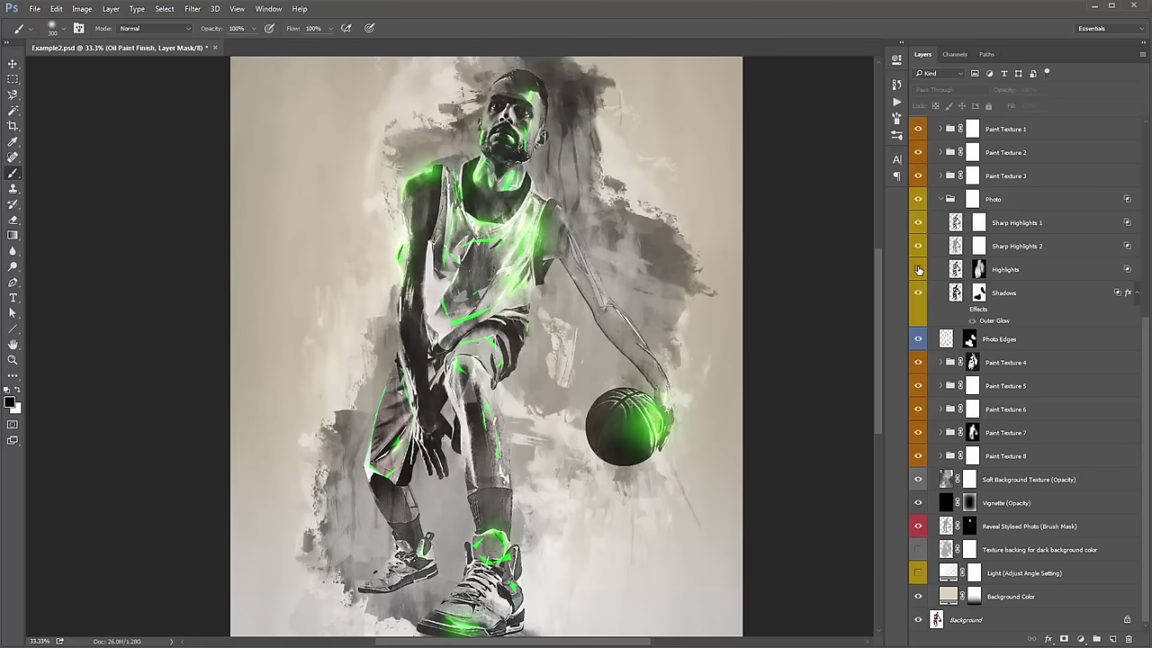
{"action": "left_click", "coordinate": [918, 270]}
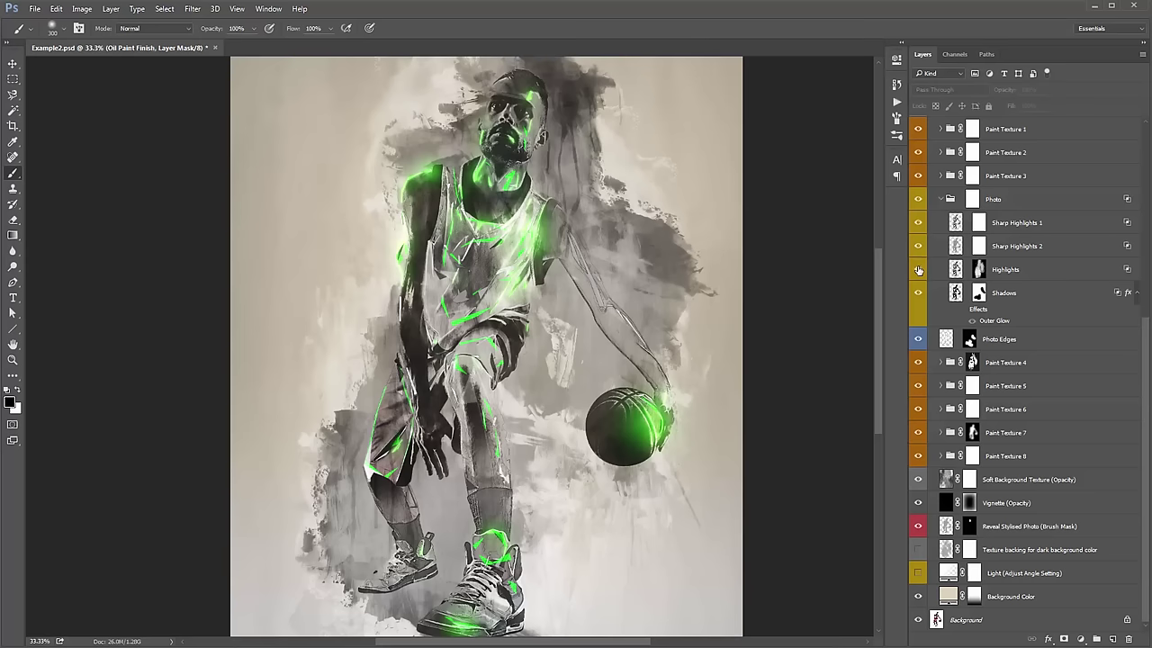
{"action": "left_click", "coordinate": [918, 270]}
{"action": "left_click", "coordinate": [918, 270]}
{"action": "left_click", "coordinate": [918, 270]}
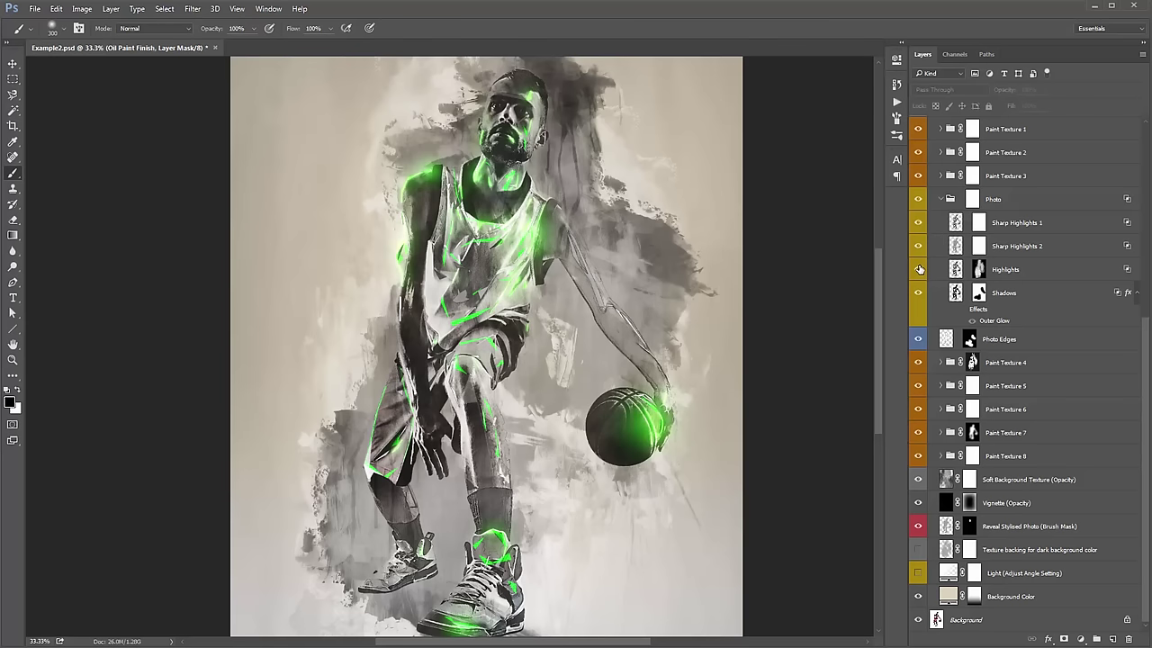
Select the Highlights layer's mask, reduce the brush size and return to the Move tool.
{"action": "left_click", "coordinate": [955, 269]}
{"action": "key", "text": "bracketleft"}
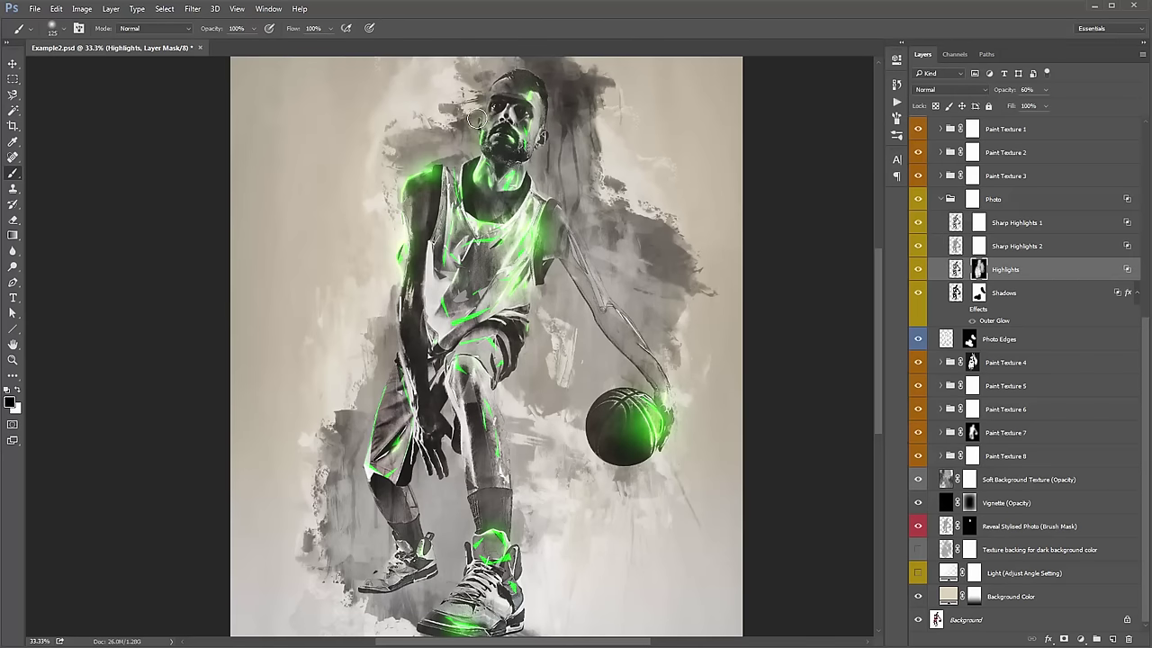
{"action": "key", "text": "bracketleft"}
{"action": "key", "text": "v"}
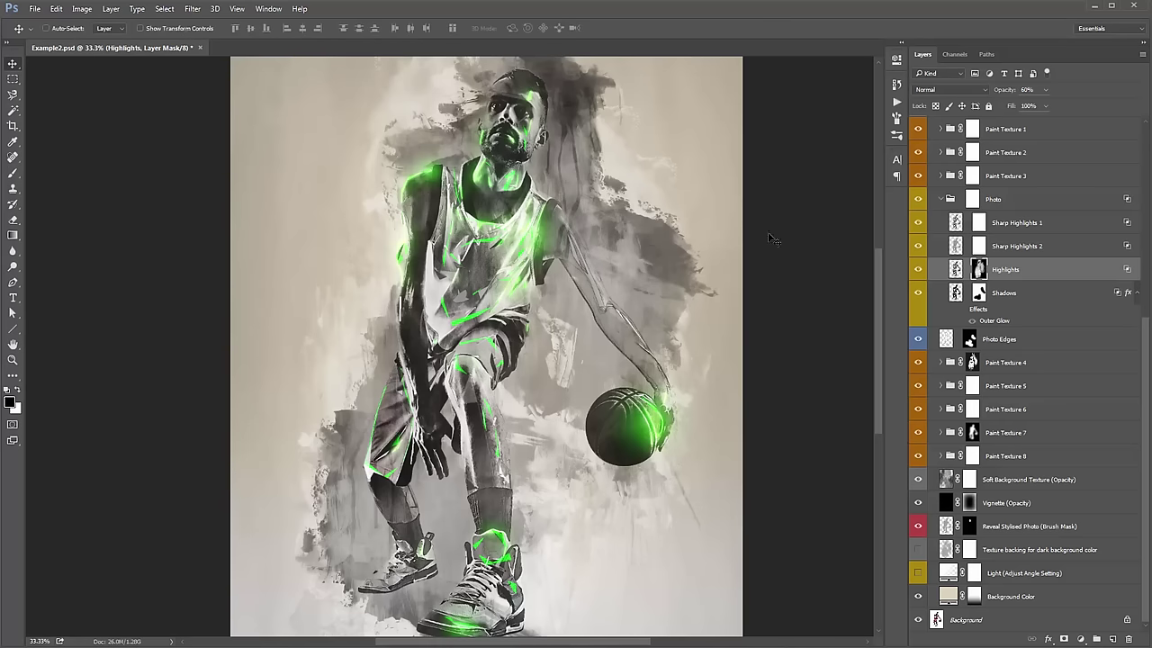
Collapse the Flex group and put the Oil Paint Finish group, brush layer and Flex group together in a new group.
{"action": "scroll", "coordinate": [964, 210], "scroll_direction": "up", "scroll_amount": 4}
{"action": "scroll", "coordinate": [963, 209], "scroll_direction": "up", "scroll_amount": 3}
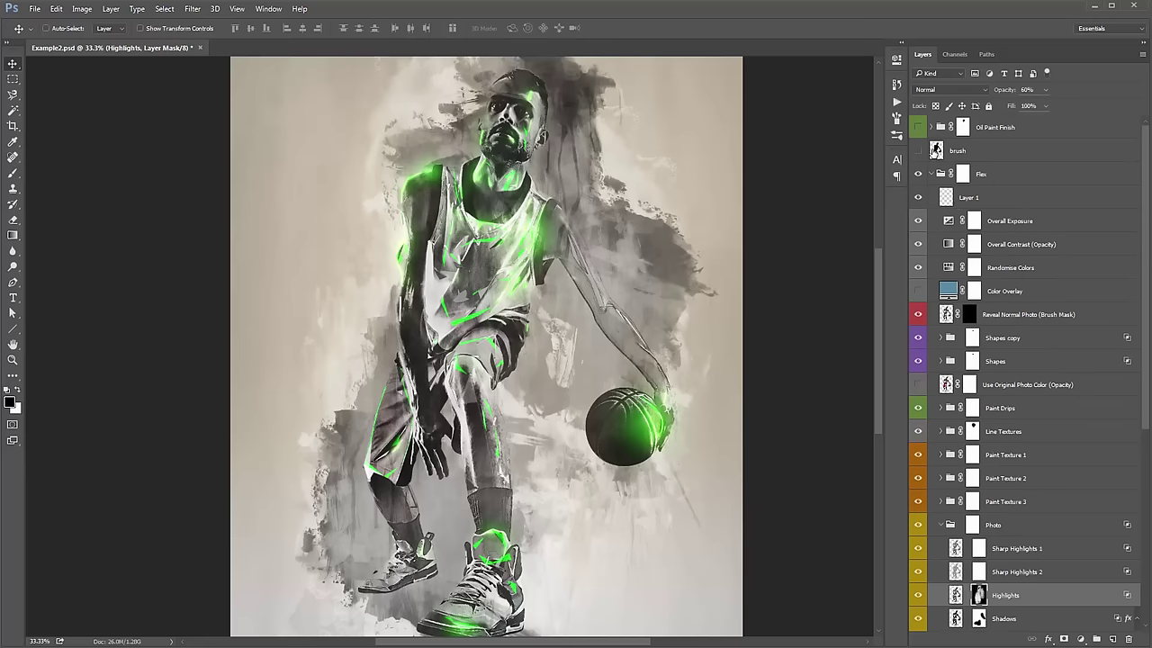
{"action": "key", "text": "ctrl"}
{"action": "left_click", "coordinate": [930, 175], "text": "ctrl"}
{"action": "left_click", "coordinate": [999, 124]}
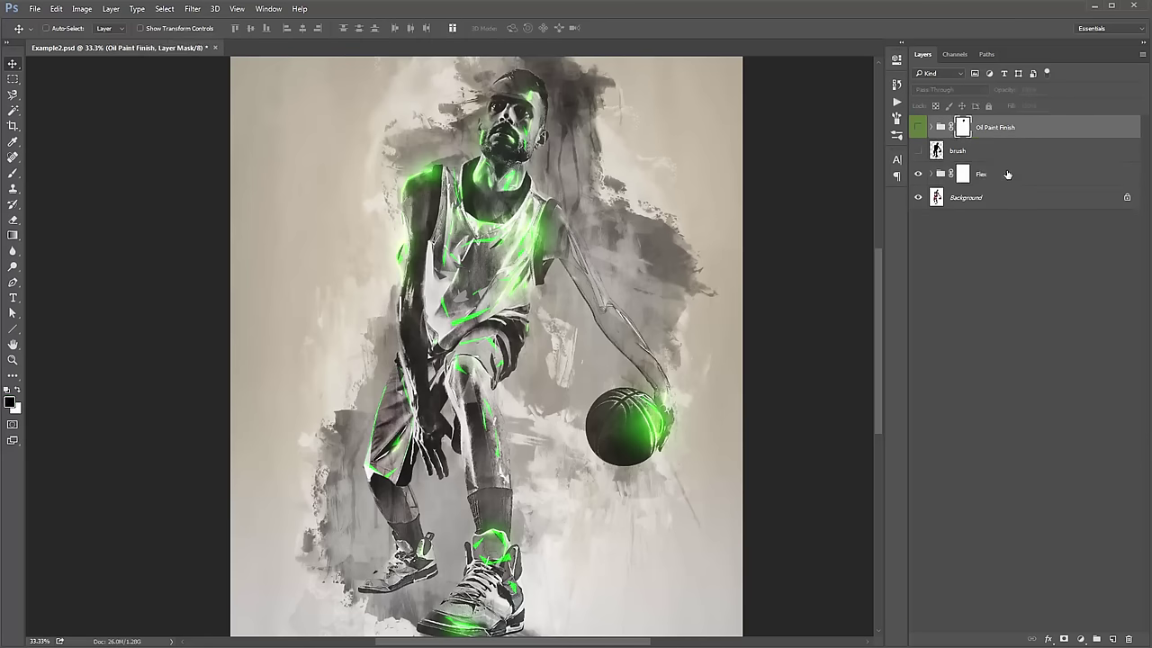
{"action": "left_click", "coordinate": [977, 173], "text": "shift"}
{"action": "key", "text": "ctrl+g"}
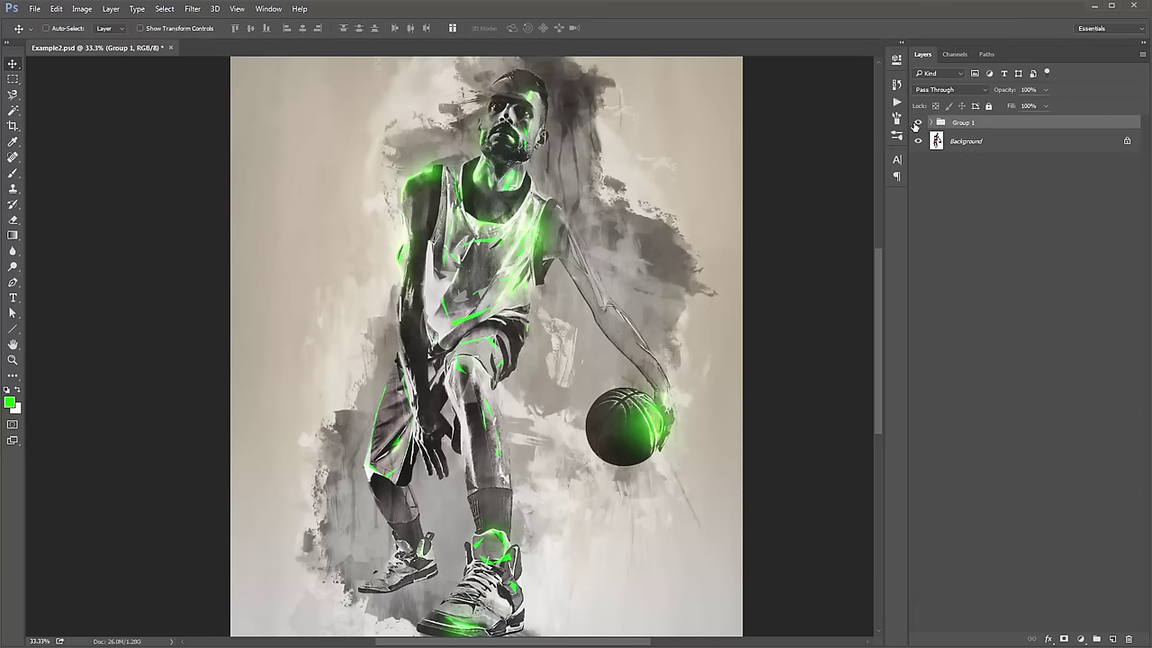
Compare the finished artwork with the original photo by hiding and showing the new group, and look over the whole figure.
{"action": "left_click", "coordinate": [917, 123]}
{"action": "left_click", "coordinate": [917, 123]}
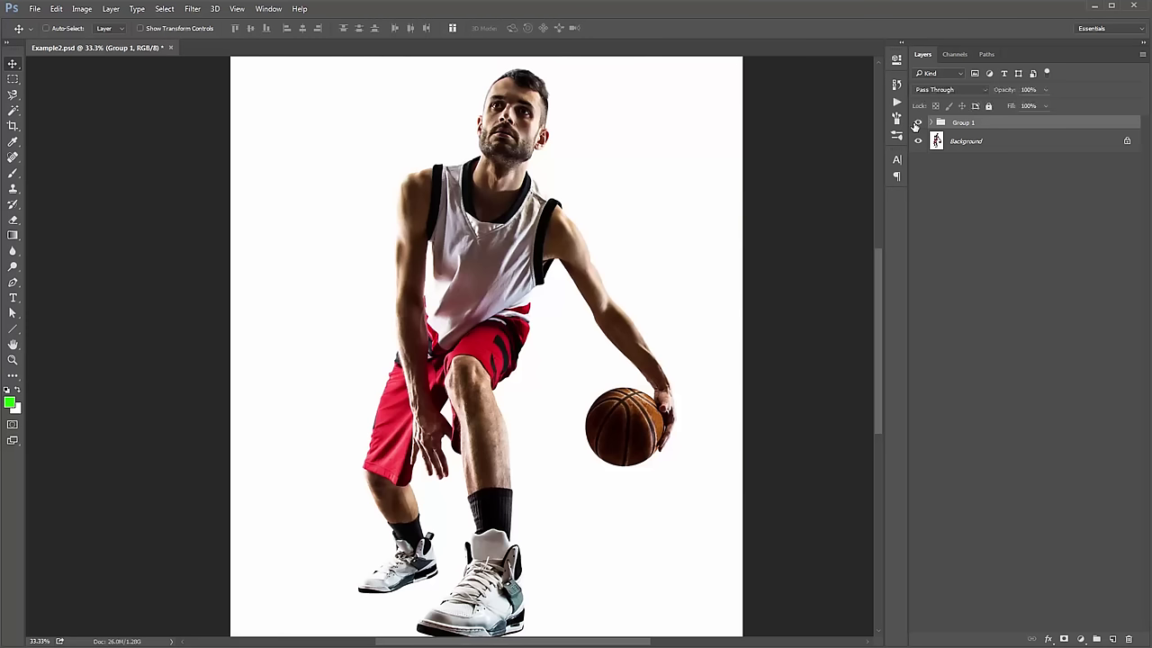
{"action": "left_click", "coordinate": [916, 124]}
{"action": "left_click", "coordinate": [916, 124]}
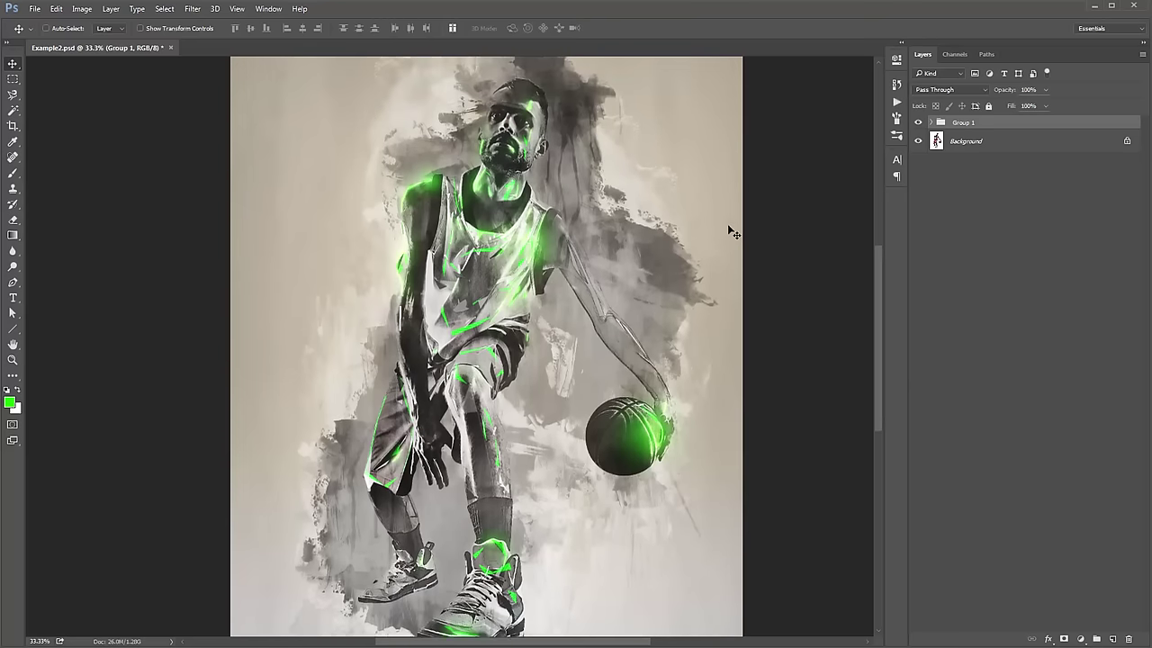
{"action": "scroll", "coordinate": [727, 231], "scroll_direction": "down", "scroll_amount": 3}
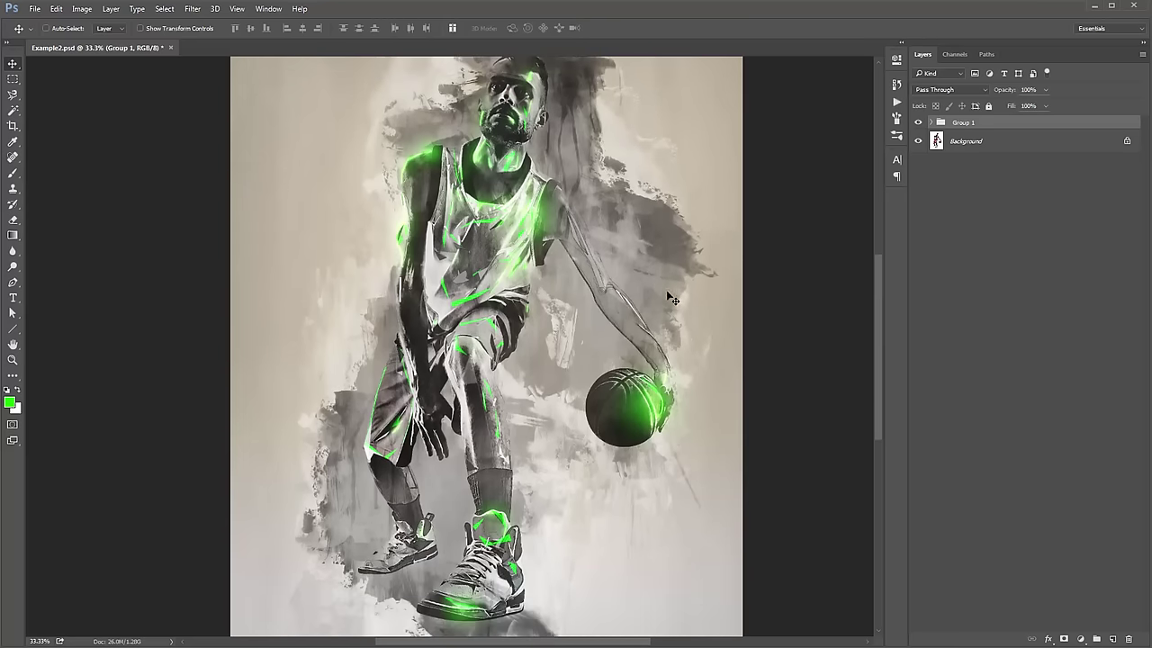
{"action": "scroll", "coordinate": [648, 290], "scroll_direction": "down", "scroll_amount": 2}
{"action": "scroll", "coordinate": [632, 287], "scroll_direction": "down", "scroll_amount": 1}
{"action": "scroll", "coordinate": [585, 261], "scroll_direction": "up", "scroll_amount": 3}
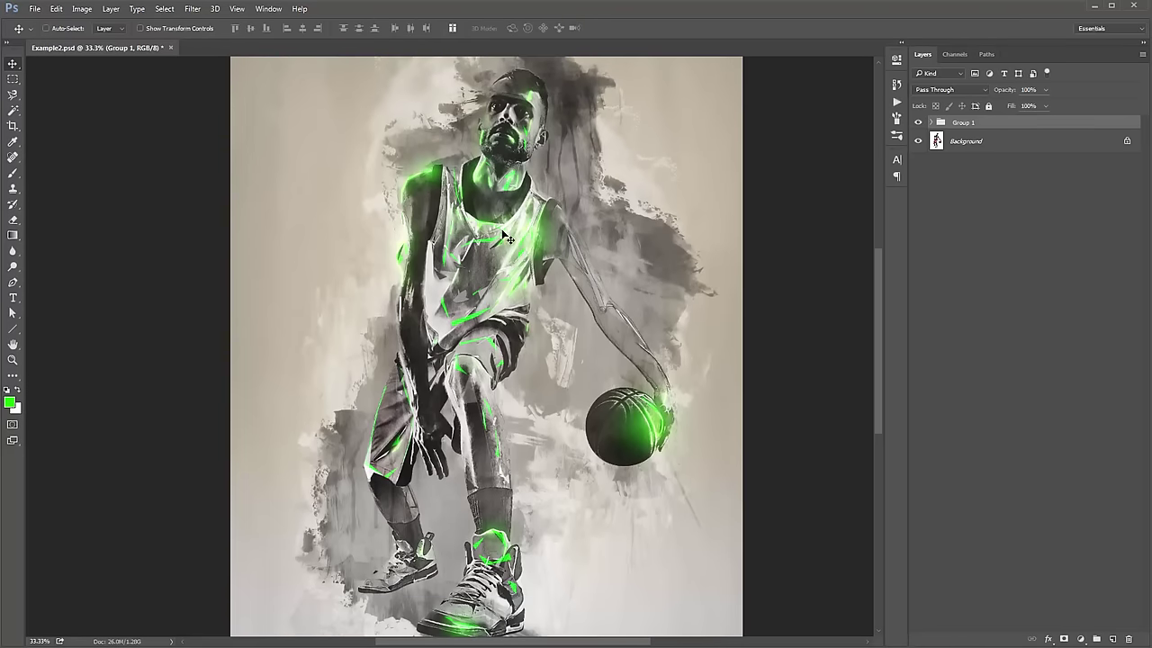
Expand Group 1 and add a Curves adjustment layer above the Oil Paint Finish group.
{"action": "left_click", "coordinate": [931, 123]}
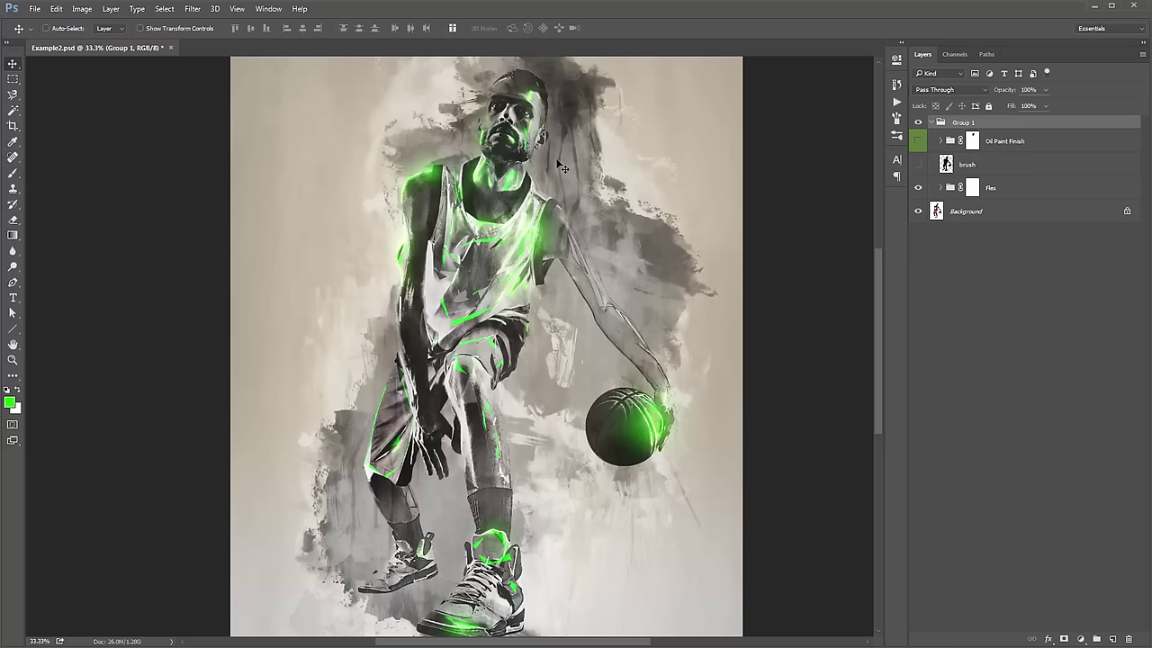
{"action": "left_click", "coordinate": [1082, 640]}
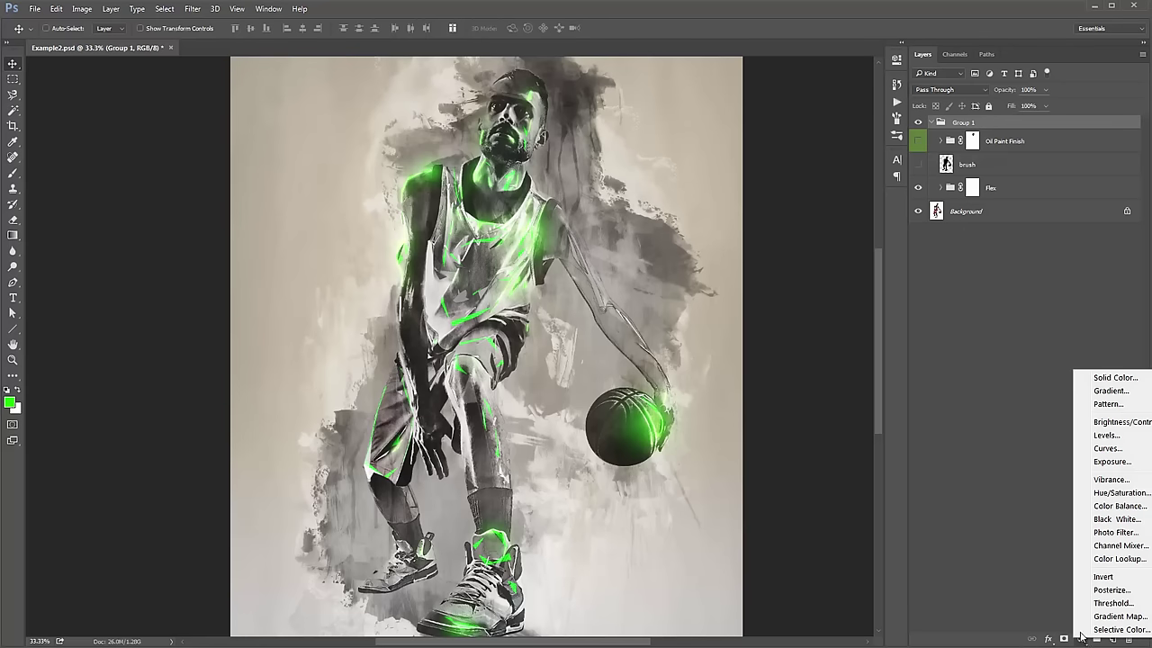
{"action": "left_click", "coordinate": [1116, 450]}
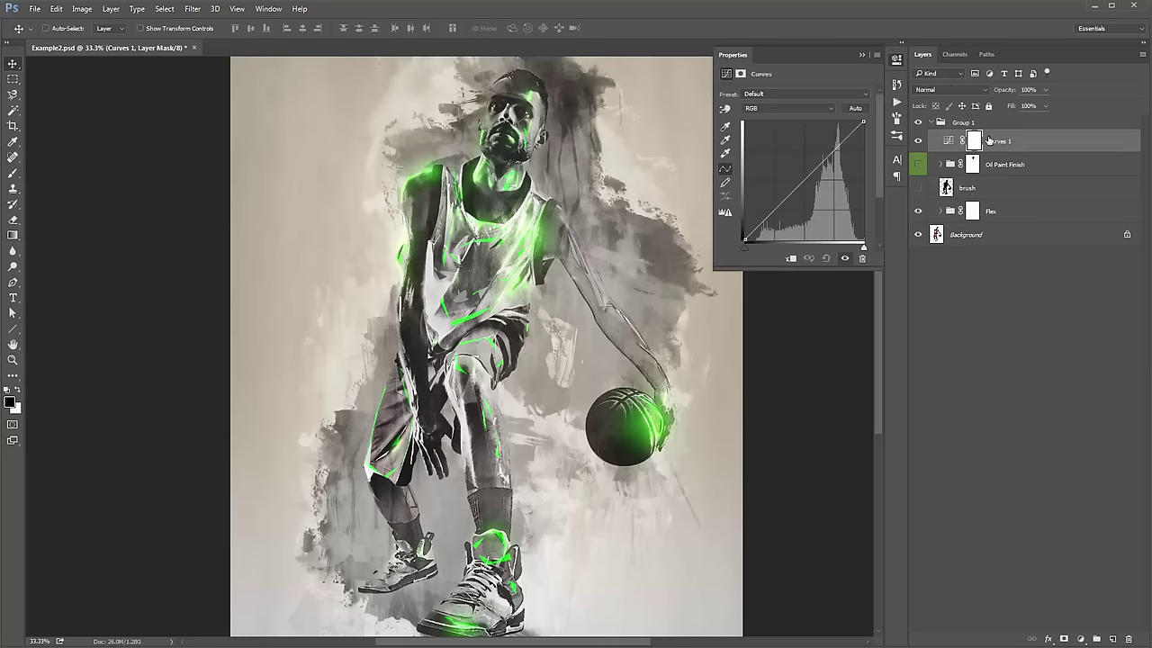
Shape the Red channel of the Curves layer with a midpoint anchor and a slight adjustment in the shadows.
{"action": "left_click", "coordinate": [773, 109]}
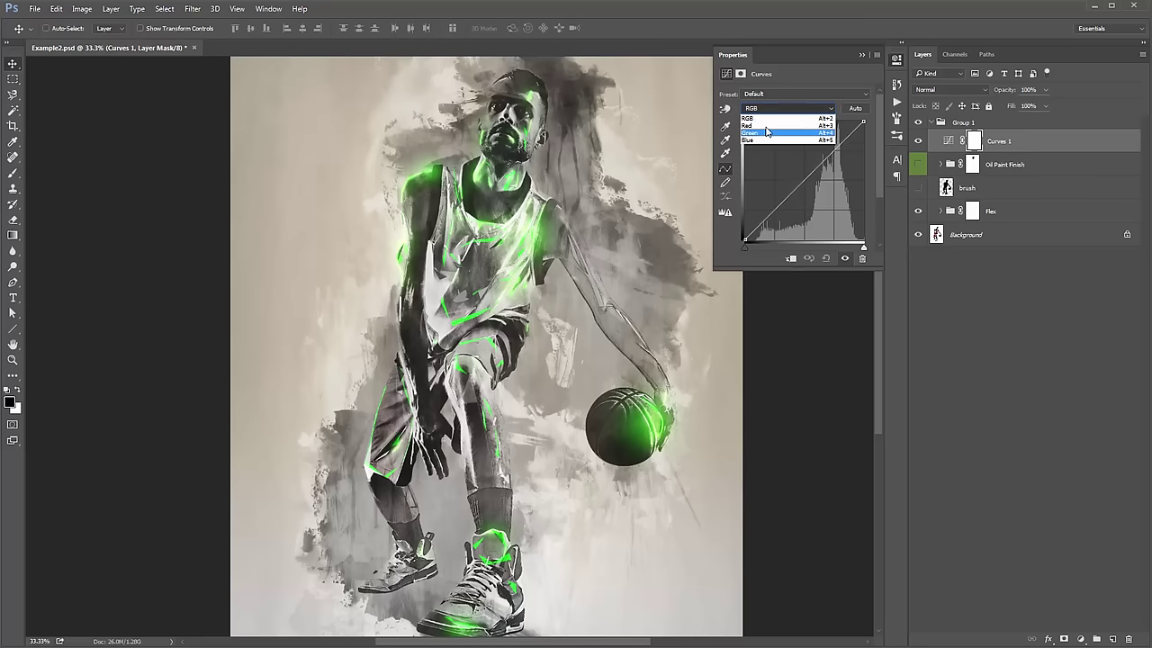
{"action": "left_click", "coordinate": [765, 125]}
{"action": "left_click", "coordinate": [798, 171]}
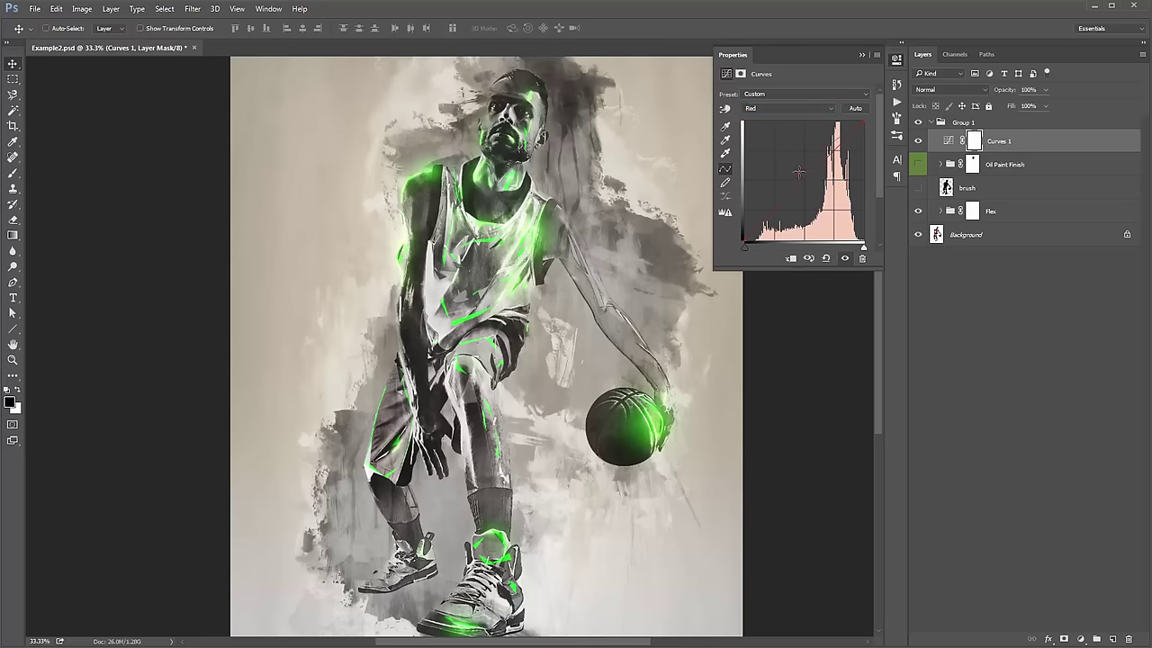
{"action": "mouse_move", "coordinate": [798, 171]}
{"action": "left_mouse_down"}
{"action": "mouse_move", "coordinate": [807, 194]}
{"action": "mouse_move", "coordinate": [801, 183]}
{"action": "left_mouse_up"}
{"action": "left_click_drag", "start_coordinate": [767, 233], "coordinate": [846, 126]}
Raise the shadows slightly in the Blue channel of the Curves layer, with an anchor at the midpoint.
{"action": "left_click", "coordinate": [788, 108]}
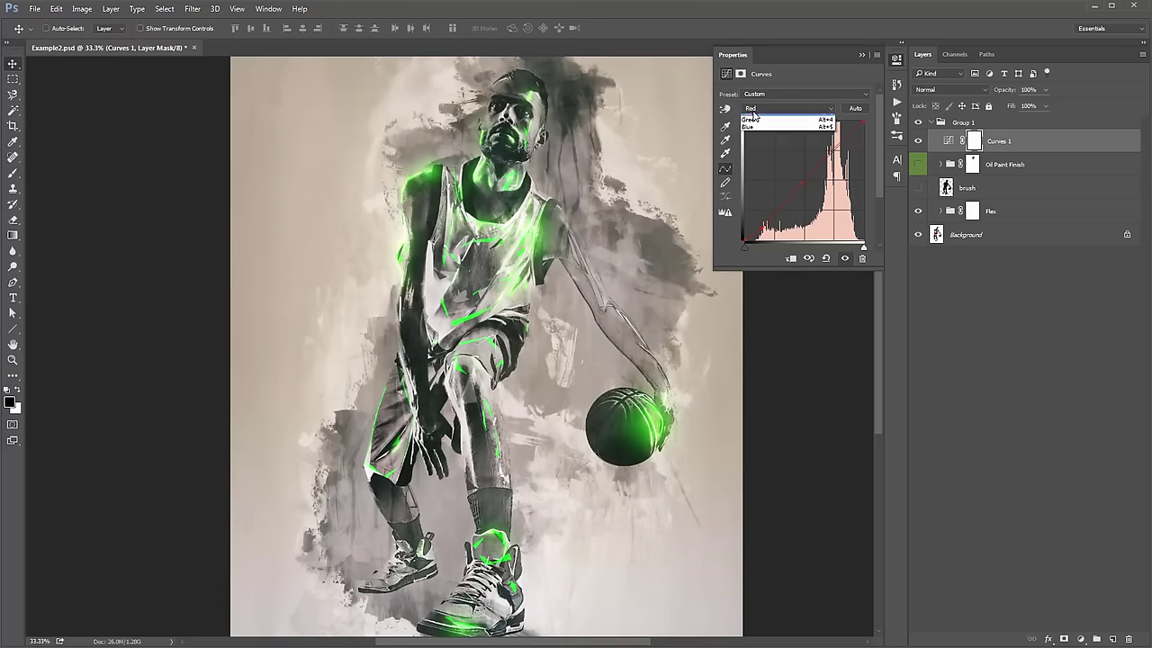
{"action": "left_click", "coordinate": [775, 139]}
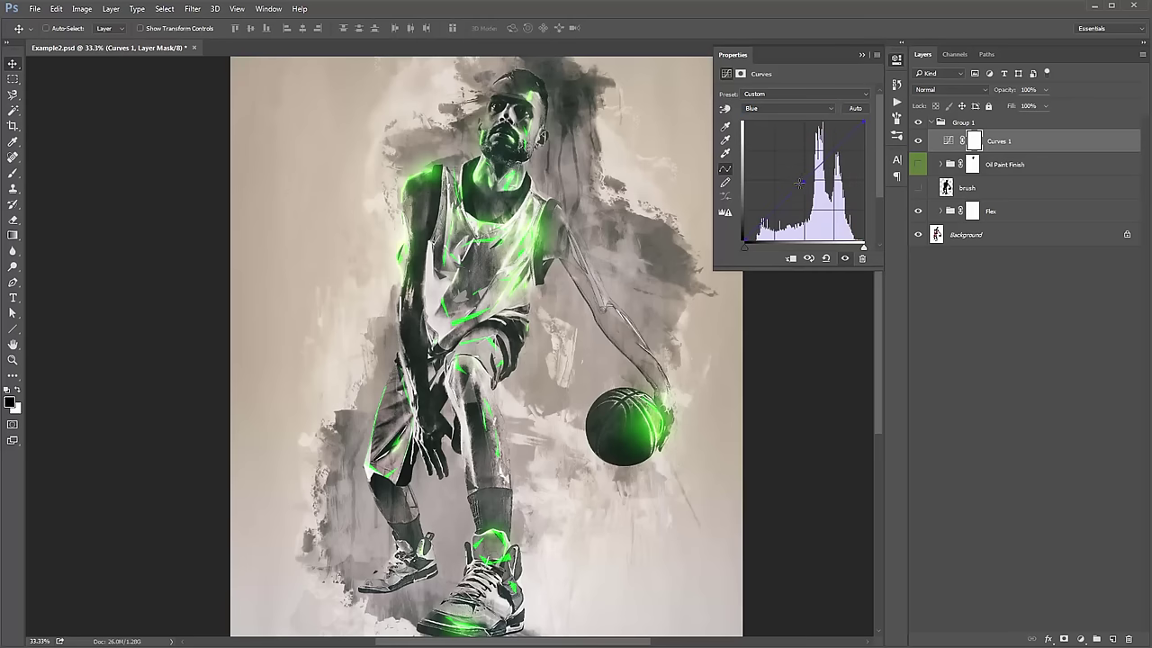
{"action": "left_click", "coordinate": [759, 221]}
Fine-tune the Green channel of the Curves layer with a midpoint and a shadow point, and close the curve settings.
{"action": "left_click", "coordinate": [767, 108]}
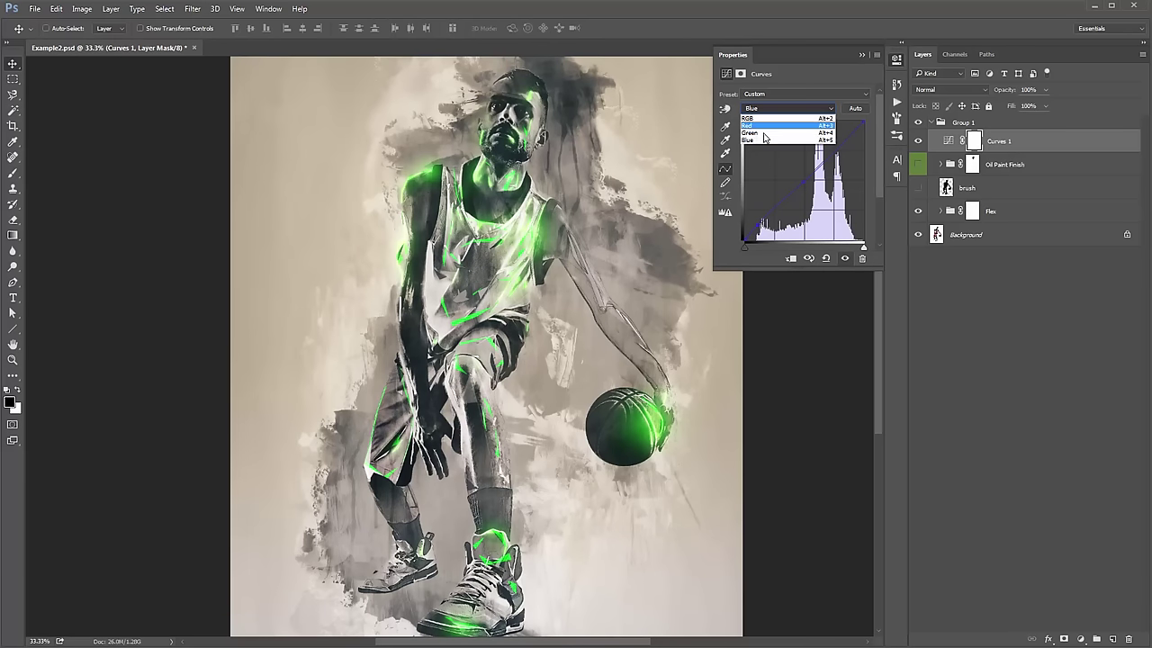
{"action": "left_click", "coordinate": [768, 130]}
{"action": "left_click", "coordinate": [802, 181]}
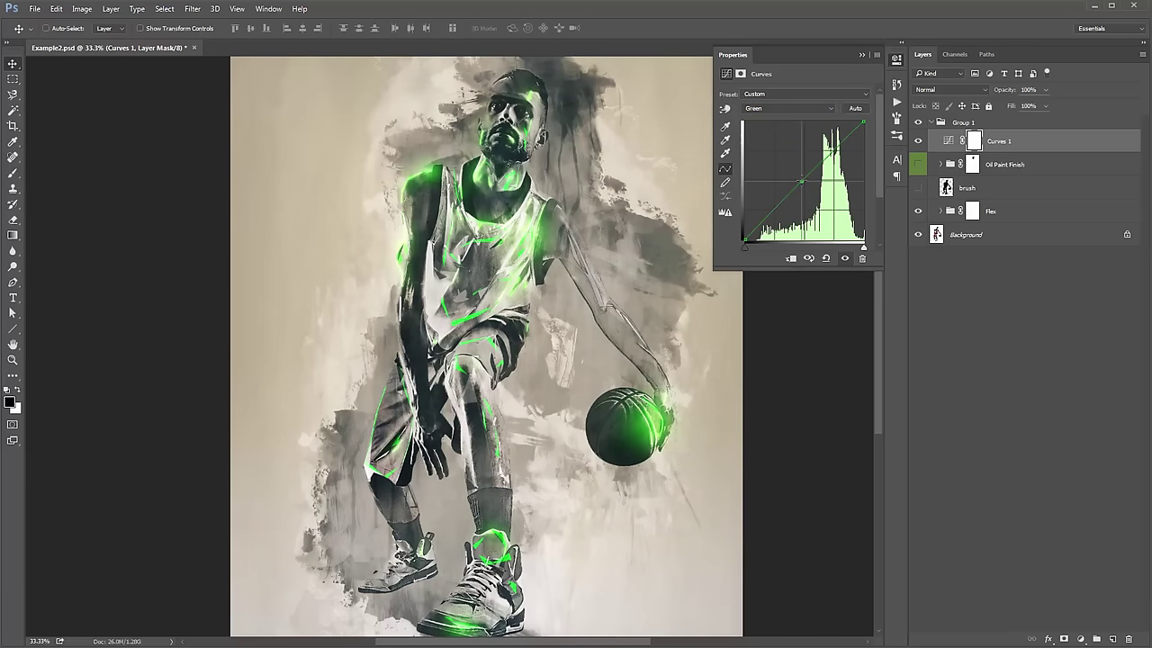
{"action": "left_click_drag", "start_coordinate": [802, 181], "coordinate": [804, 184]}
{"action": "left_click_drag", "start_coordinate": [757, 229], "coordinate": [757, 223]}
{"action": "key", "text": "Delete"}
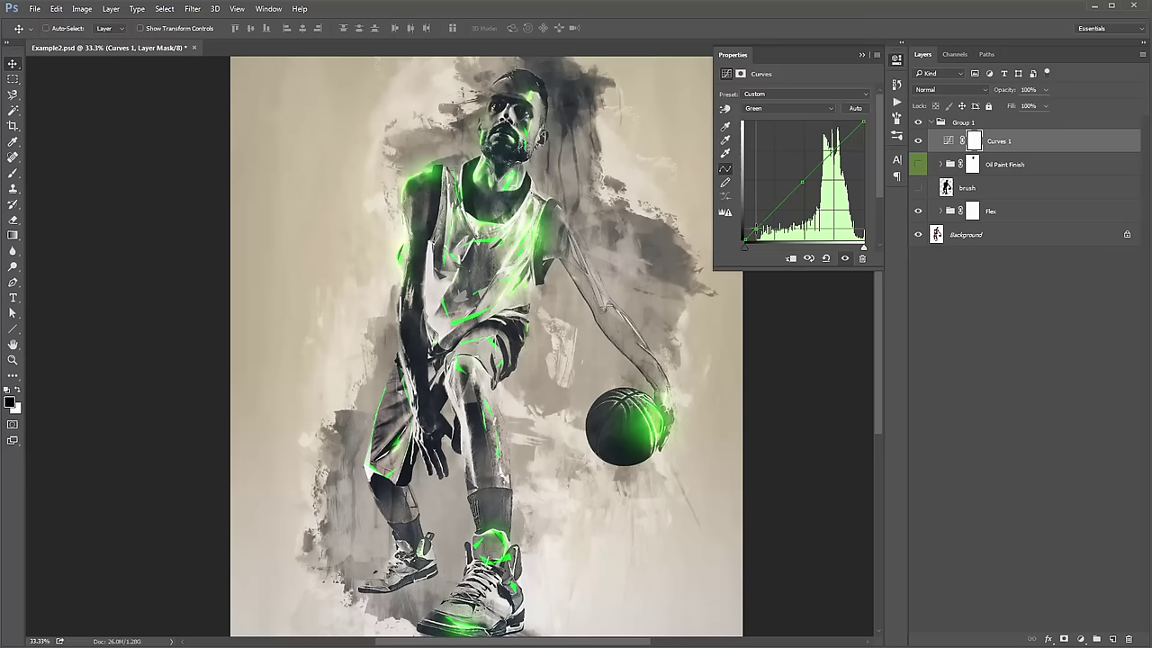
{"action": "left_click", "coordinate": [862, 55]}
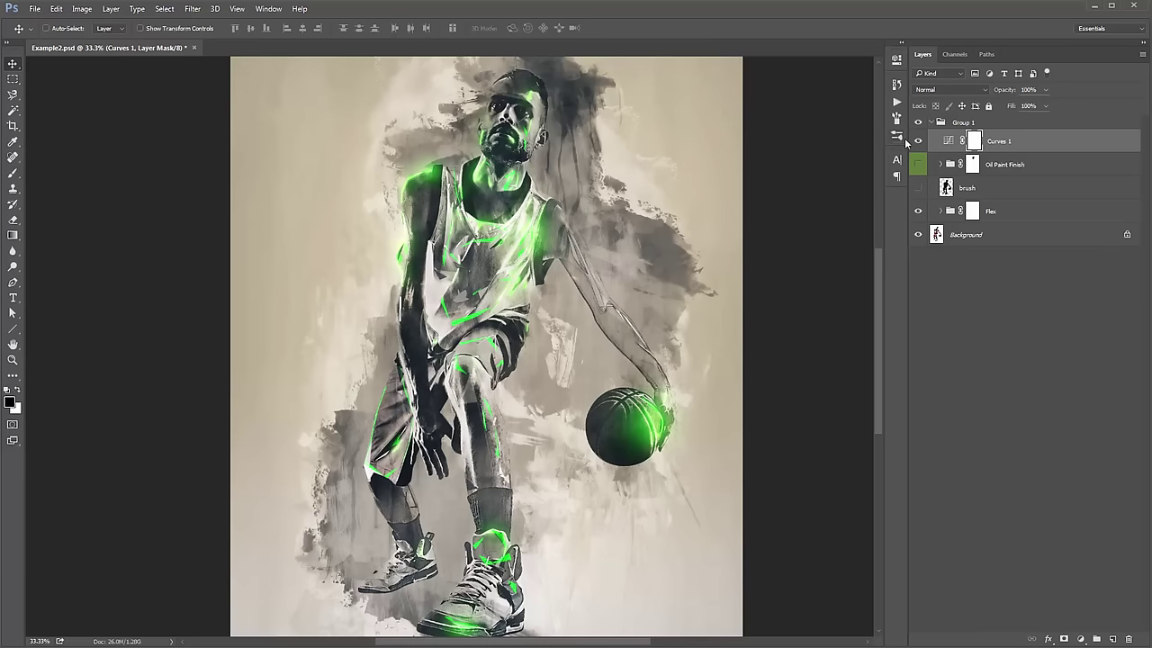
Compare the artwork's colour toning with the Curves 1 layer hidden and shown.
{"action": "left_click", "coordinate": [919, 142]}
{"action": "left_click", "coordinate": [919, 142]}
{"action": "left_click", "coordinate": [919, 142]}
{"action": "left_click", "coordinate": [919, 142]}
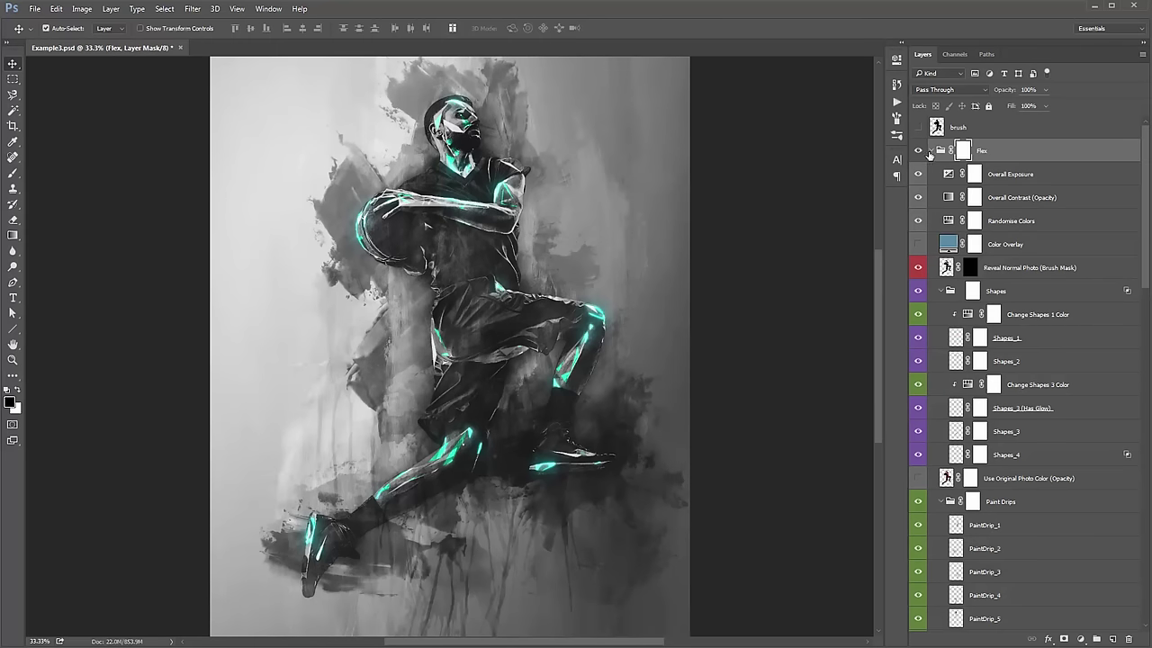
Collapse the Flex group in Example3.psd and compare the effect with the original photo by hiding and showing the group.
{"action": "left_click", "coordinate": [931, 152]}
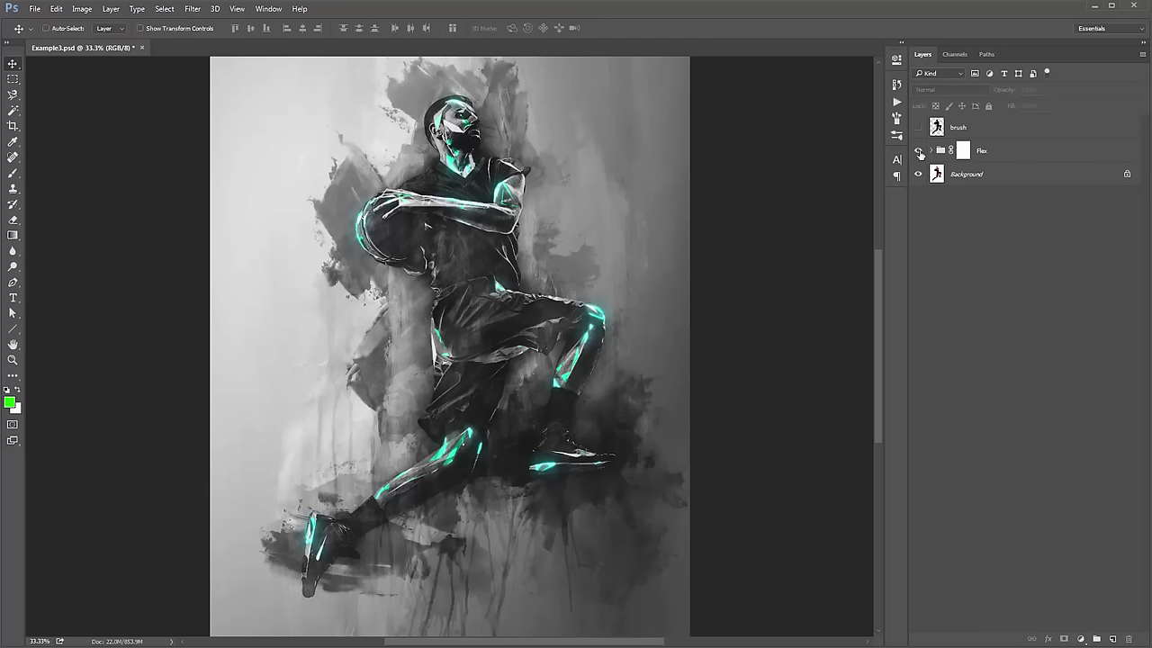
{"action": "left_click", "coordinate": [919, 152]}
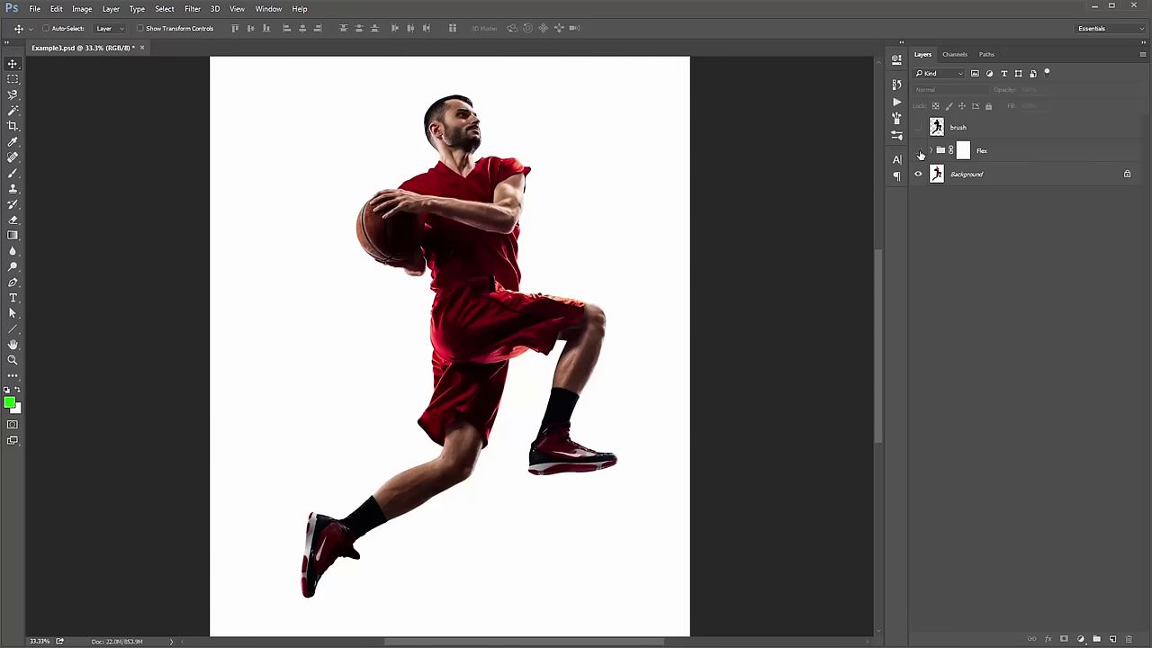
{"action": "left_click", "coordinate": [919, 152]}
{"action": "left_click", "coordinate": [919, 152]}
{"action": "left_click", "coordinate": [919, 152]}
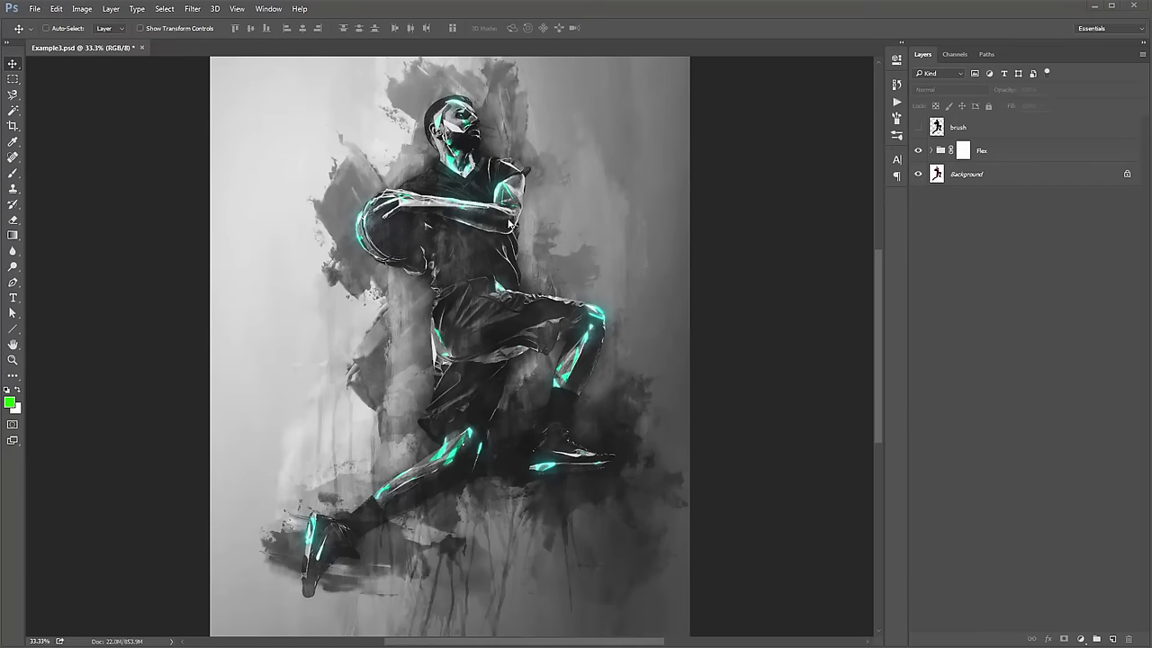
Expand the Flex group and lower the opacity of the Light (Adjust Angle Setting) layer to 9%.
{"action": "left_click", "coordinate": [1023, 151]}
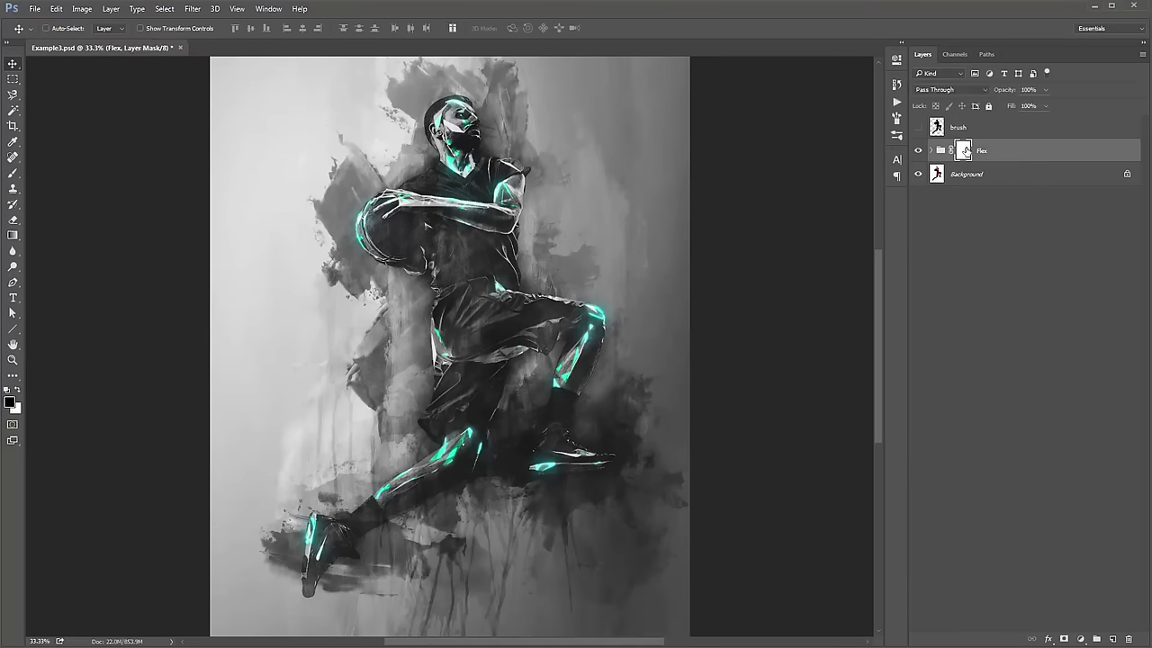
{"action": "left_click", "coordinate": [931, 151]}
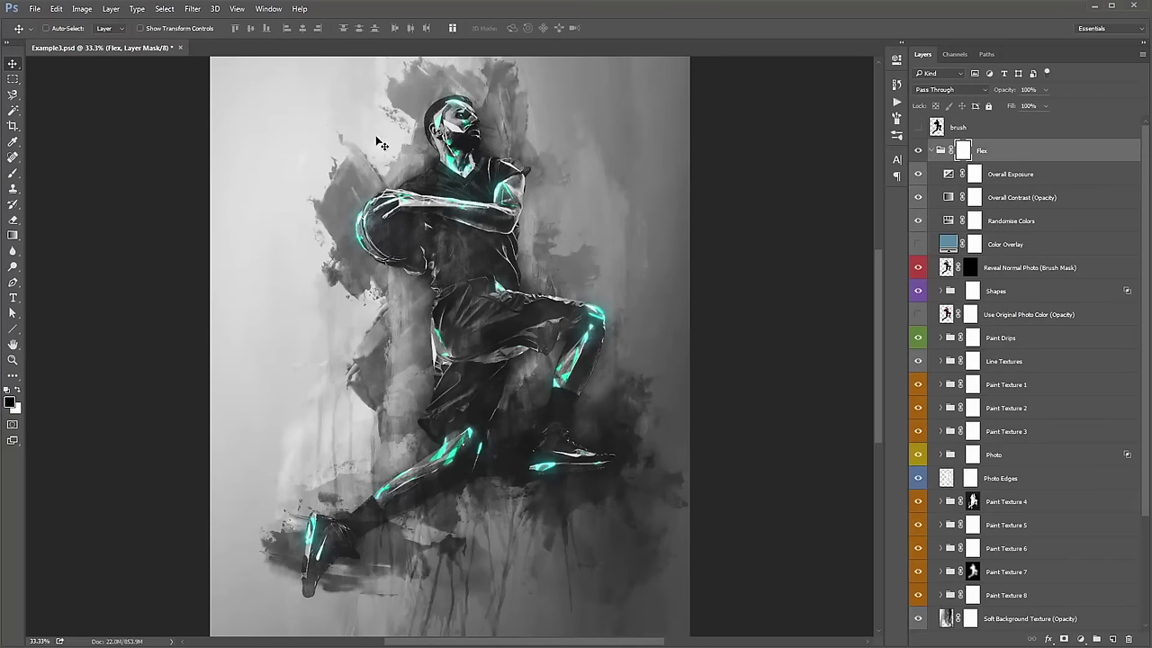
{"action": "key", "text": "ctrl+0"}
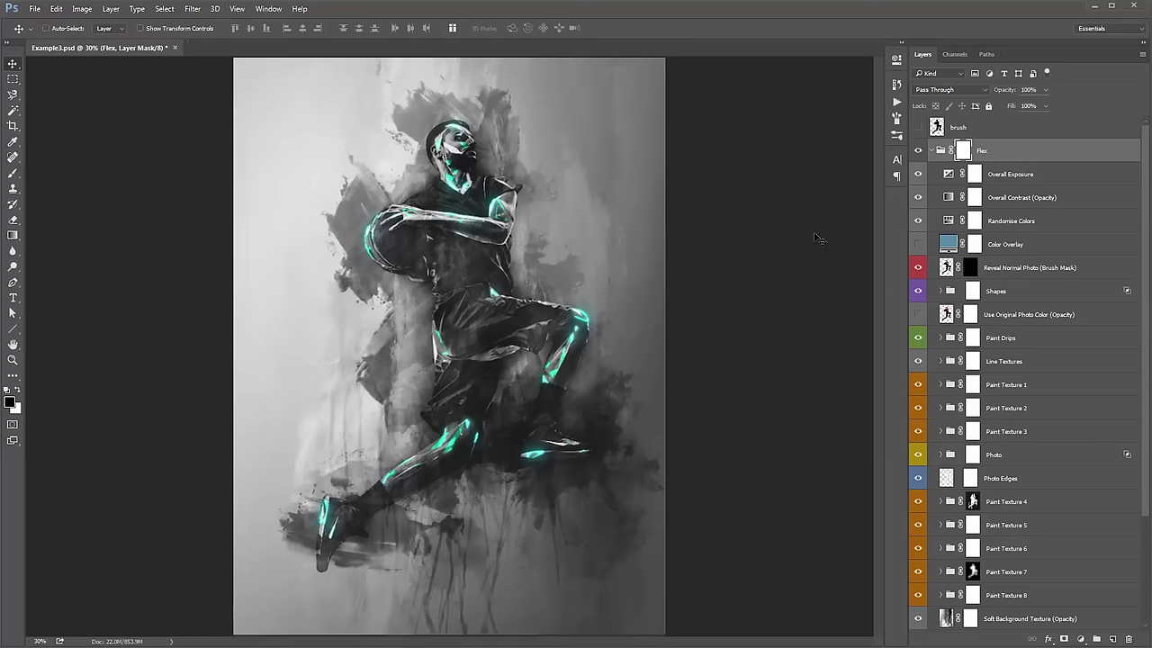
{"action": "scroll", "coordinate": [999, 364], "scroll_direction": "down", "scroll_amount": 3}
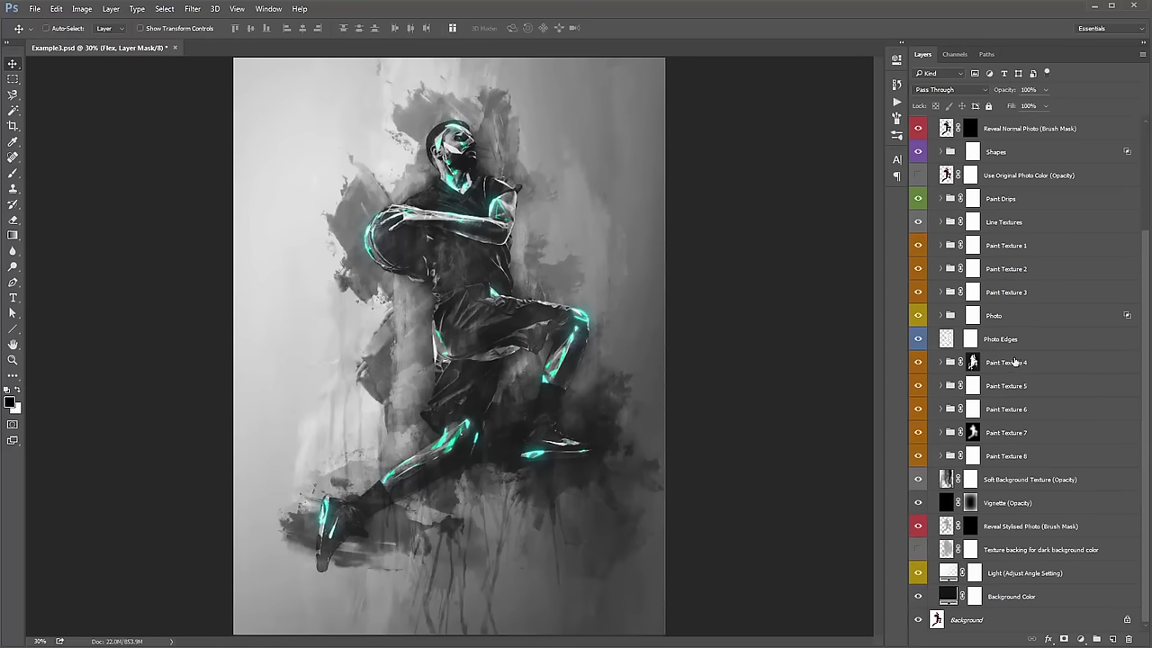
{"action": "left_click", "coordinate": [1016, 578]}
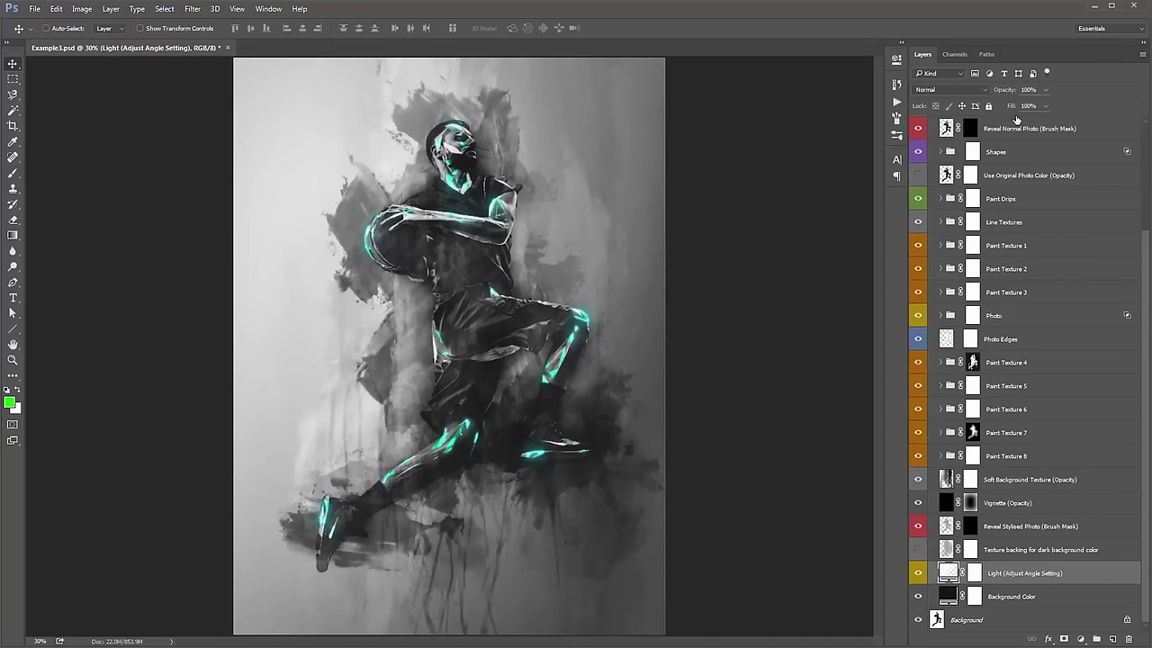
{"action": "mouse_move", "coordinate": [1005, 93]}
{"action": "left_mouse_down"}
{"action": "mouse_move", "coordinate": [963, 92]}
{"action": "mouse_move", "coordinate": [1000, 94]}
{"action": "mouse_move", "coordinate": [988, 93]}
{"action": "left_mouse_up"}
Examine the darkened background and the glowing highlights along the figure at a closer zoom.
{"action": "key", "text": "z"}
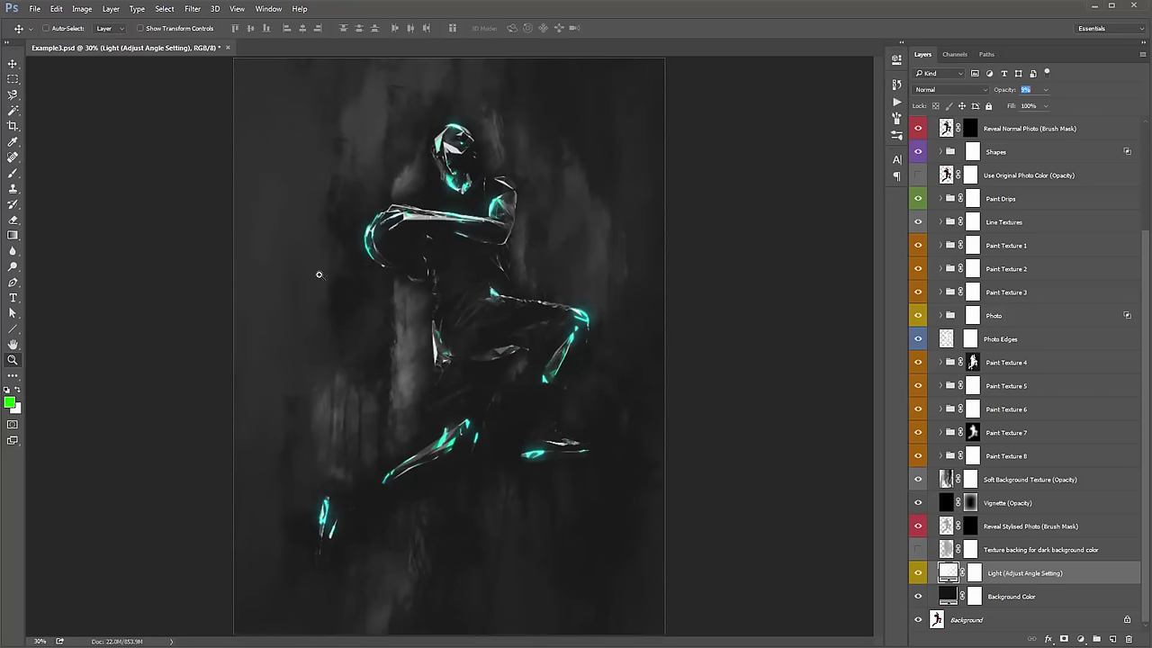
{"action": "left_click", "coordinate": [316, 270]}
{"action": "left_click_drag", "start_coordinate": [545, 317], "coordinate": [534, 293]}
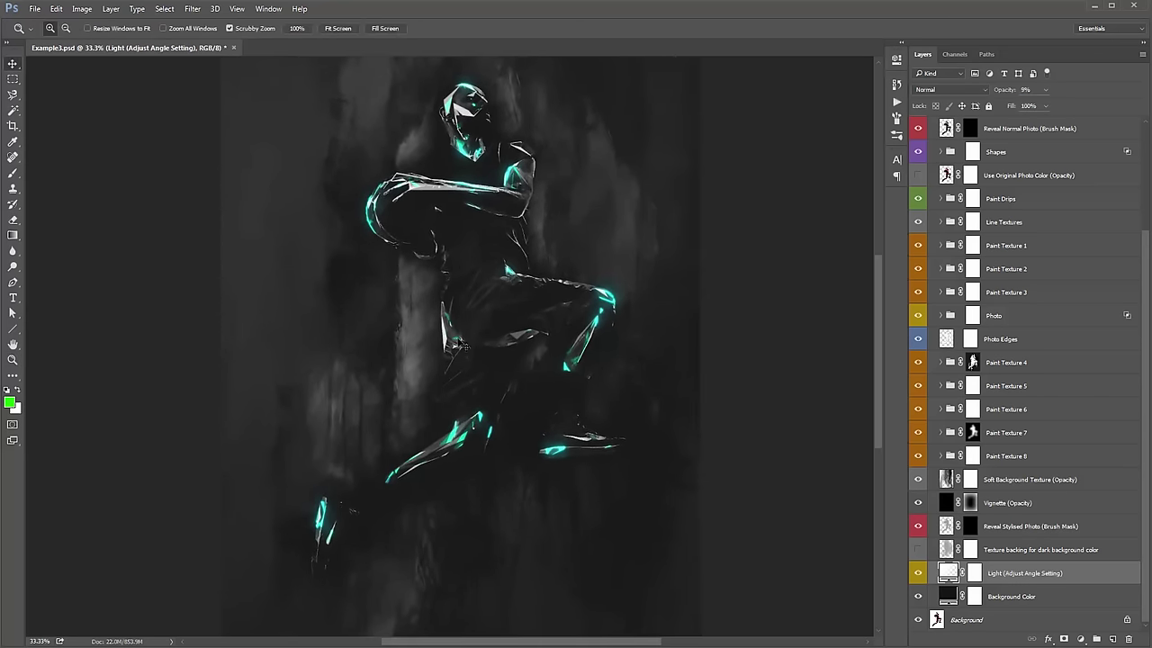
{"action": "key", "text": "v"}
{"action": "scroll", "coordinate": [368, 209], "scroll_direction": "up", "scroll_amount": 1}
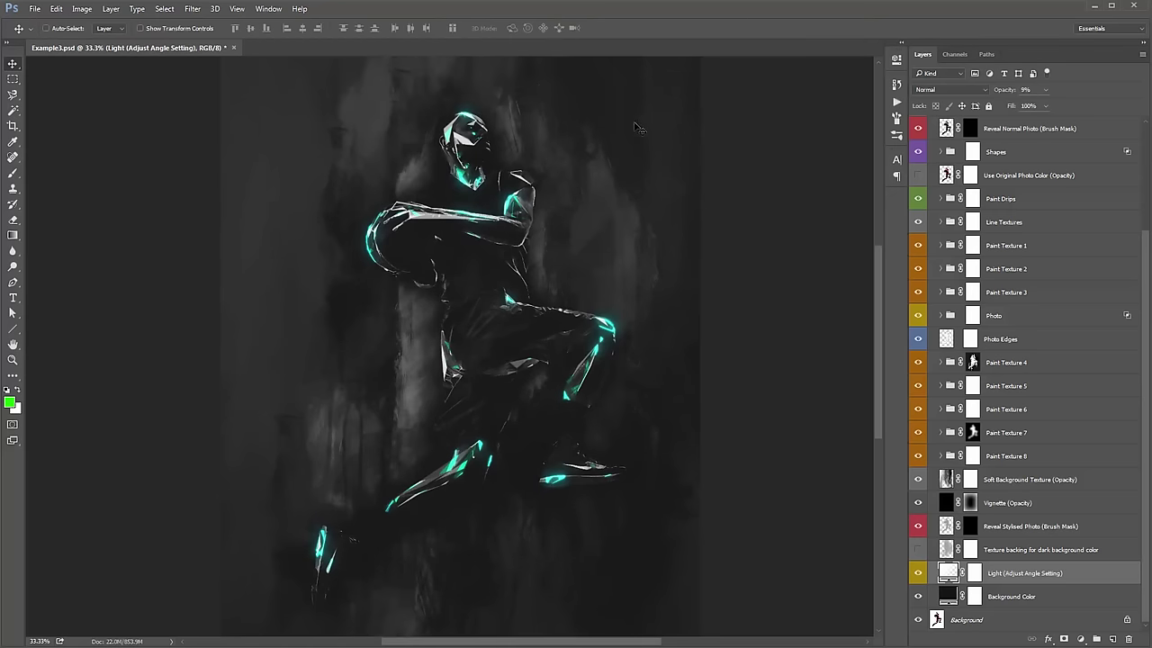
{"action": "scroll", "coordinate": [630, 126], "scroll_direction": "up", "scroll_amount": 1}
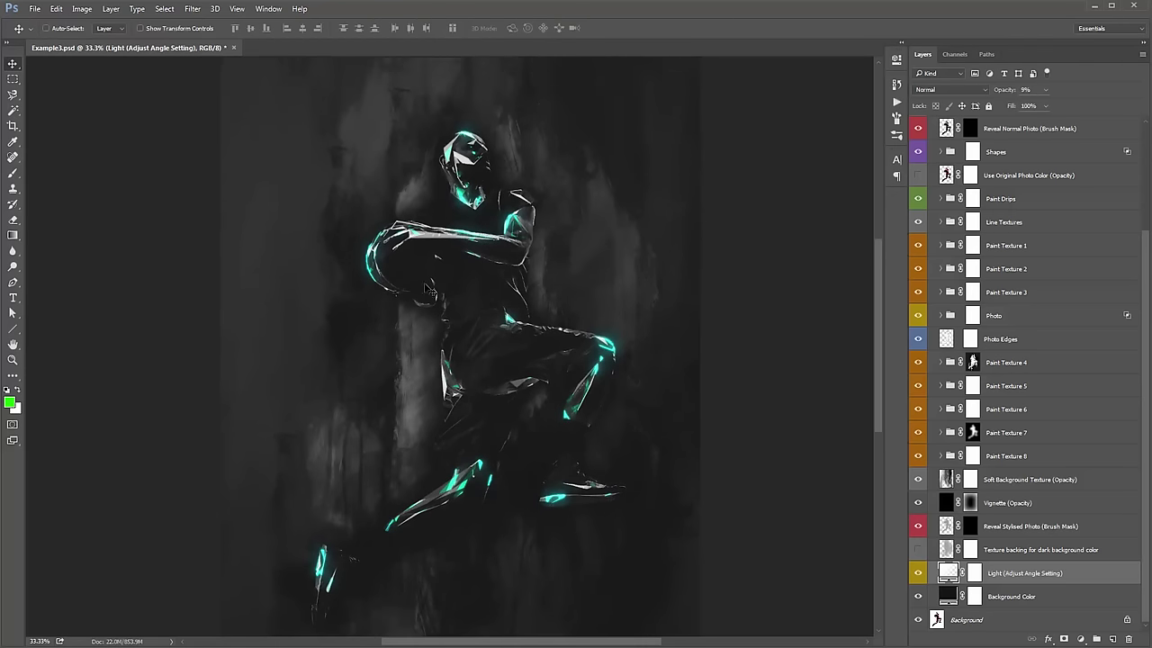
{"action": "scroll", "coordinate": [340, 358], "scroll_direction": "down", "scroll_amount": 3}
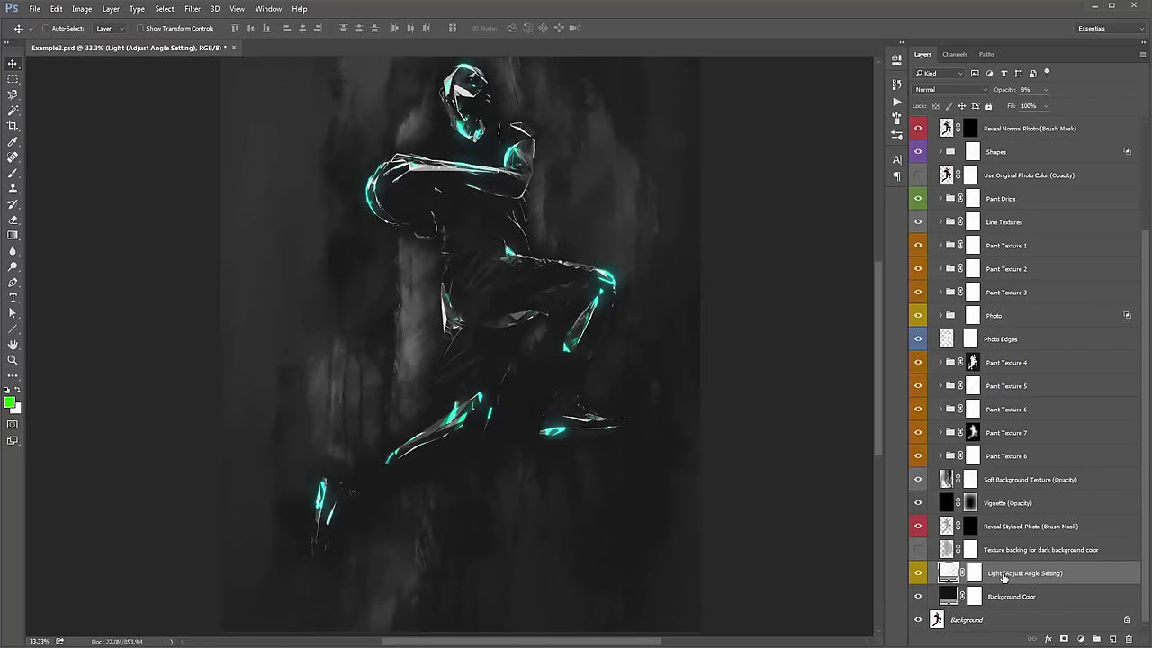
Duplicate the Light (Adjust Angle Setting) layer and set the copy's opacity to 100%.
{"action": "key", "text": "ctrl+j"}
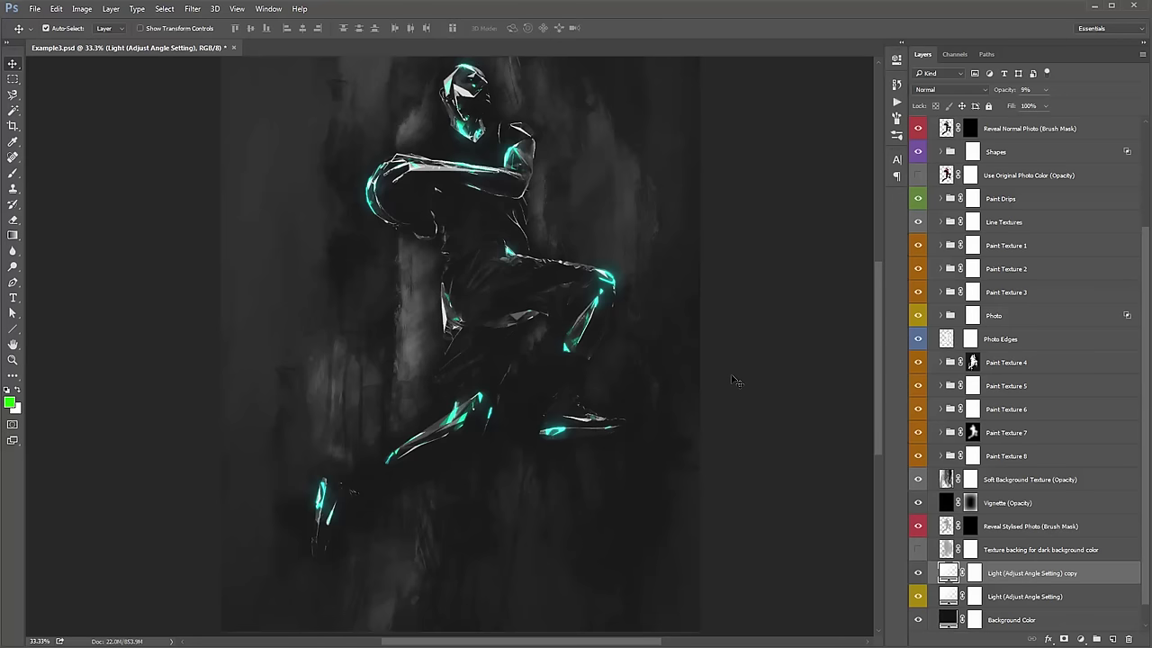
{"action": "scroll", "coordinate": [670, 384], "scroll_direction": "up", "scroll_amount": 1}
{"action": "scroll", "coordinate": [671, 384], "scroll_direction": "up", "scroll_amount": 2}
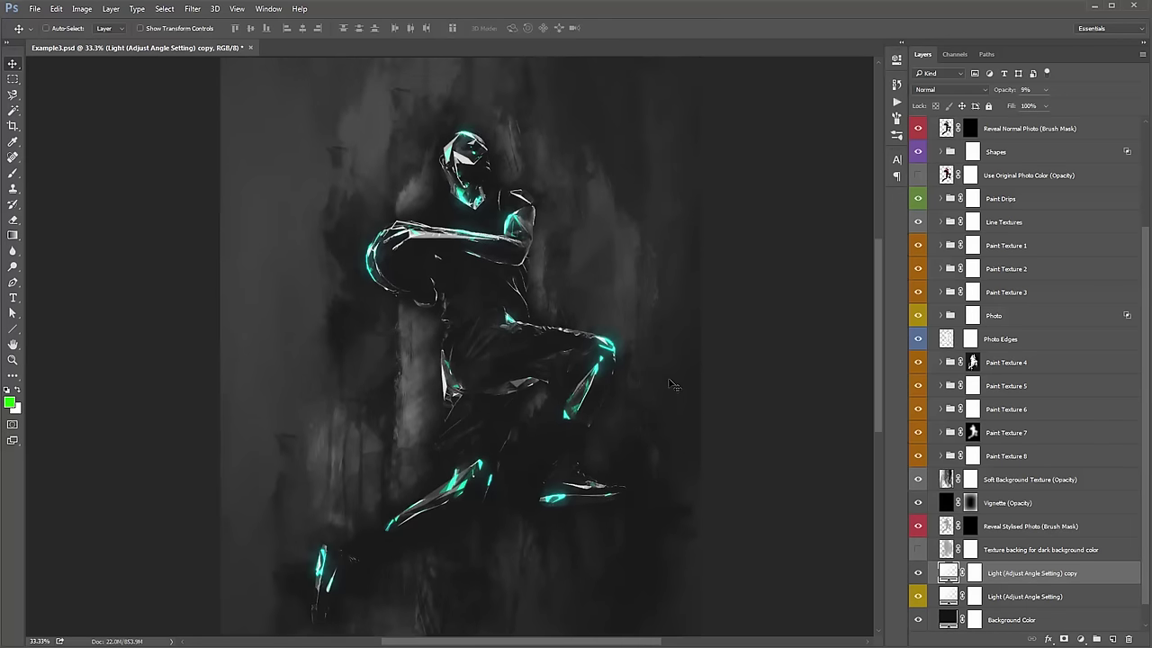
{"action": "left_click_drag", "start_coordinate": [1007, 95], "coordinate": [1060, 94]}
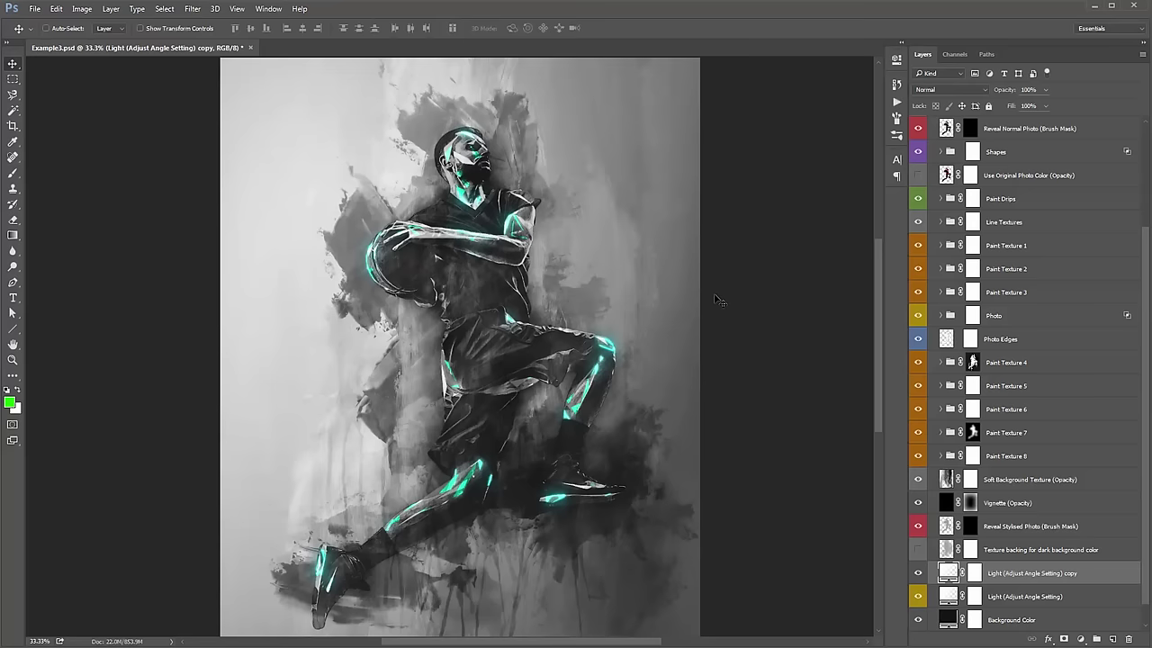
Change the gradient fill of the Light (Adjust Angle Setting) copy layer to the Reflected style with a 34% scale.
{"action": "scroll", "coordinate": [715, 299], "scroll_direction": "down", "scroll_amount": 1}
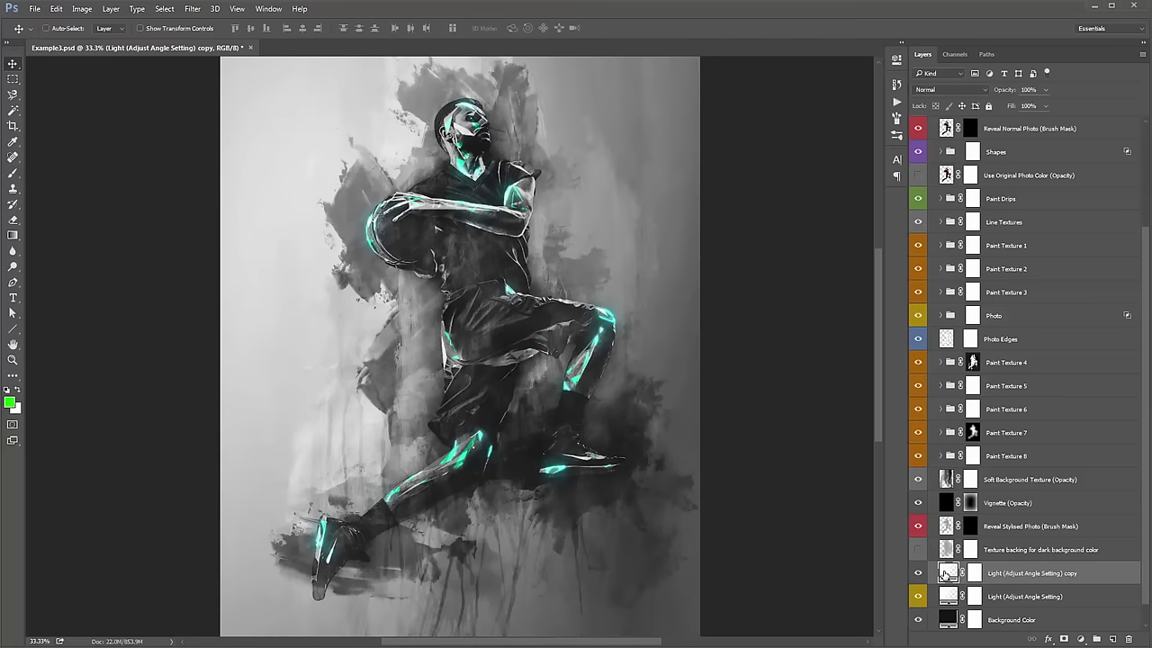
{"action": "double_click", "coordinate": [946, 574]}
{"action": "mouse_move", "coordinate": [789, 96]}
{"action": "left_mouse_down"}
{"action": "mouse_move", "coordinate": [724, 83]}
{"action": "mouse_move", "coordinate": [774, 88]}
{"action": "left_mouse_up"}
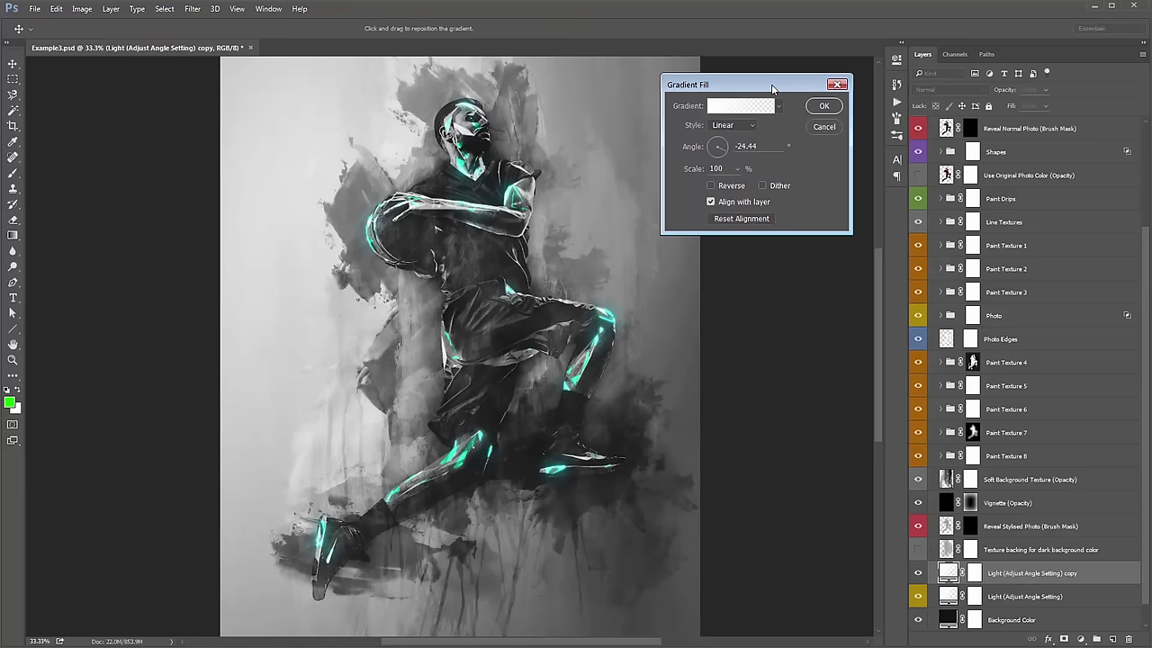
{"action": "left_click", "coordinate": [739, 130]}
{"action": "left_click", "coordinate": [736, 163]}
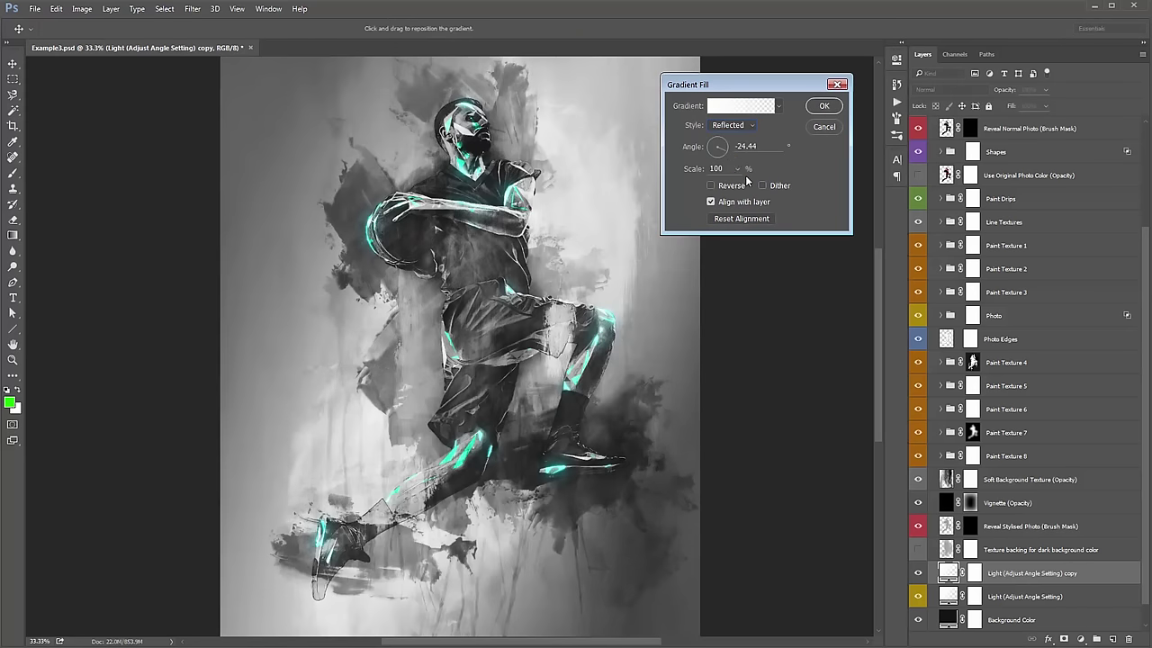
{"action": "left_click", "coordinate": [739, 170]}
{"action": "left_click", "coordinate": [733, 185]}
{"action": "left_click_drag", "start_coordinate": [733, 188], "coordinate": [734, 185]}
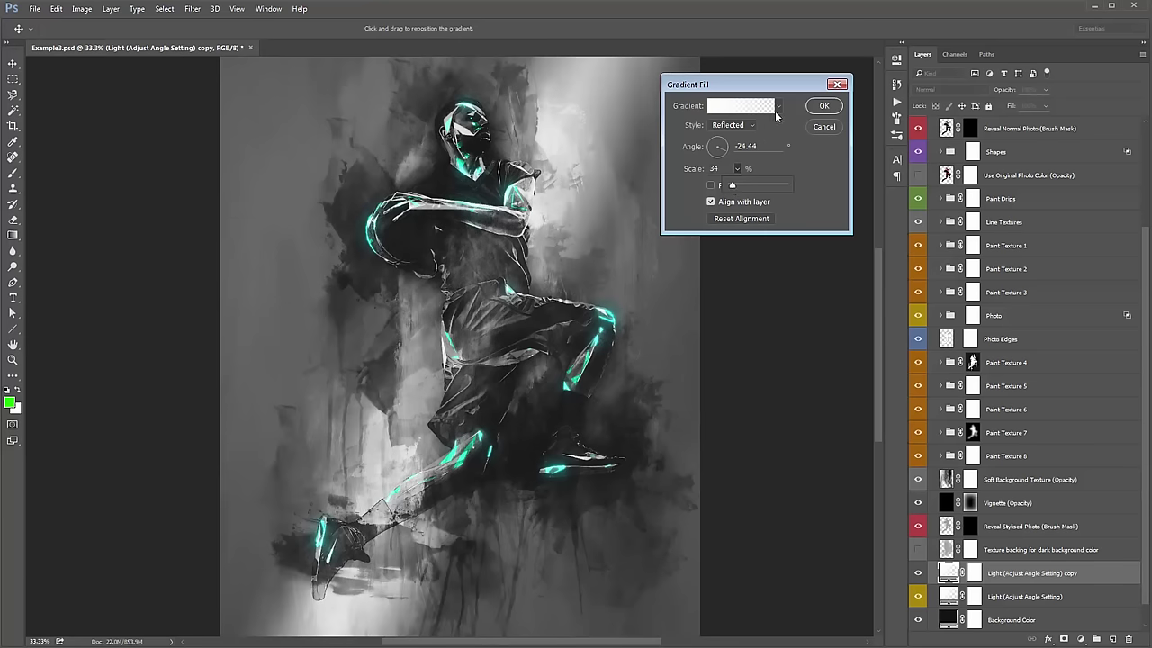
Edit the copy's gradient so that the opacity stop at location 100% has 0% opacity.
{"action": "left_click", "coordinate": [723, 109]}
{"action": "left_click_drag", "start_coordinate": [720, 92], "coordinate": [777, 75]}
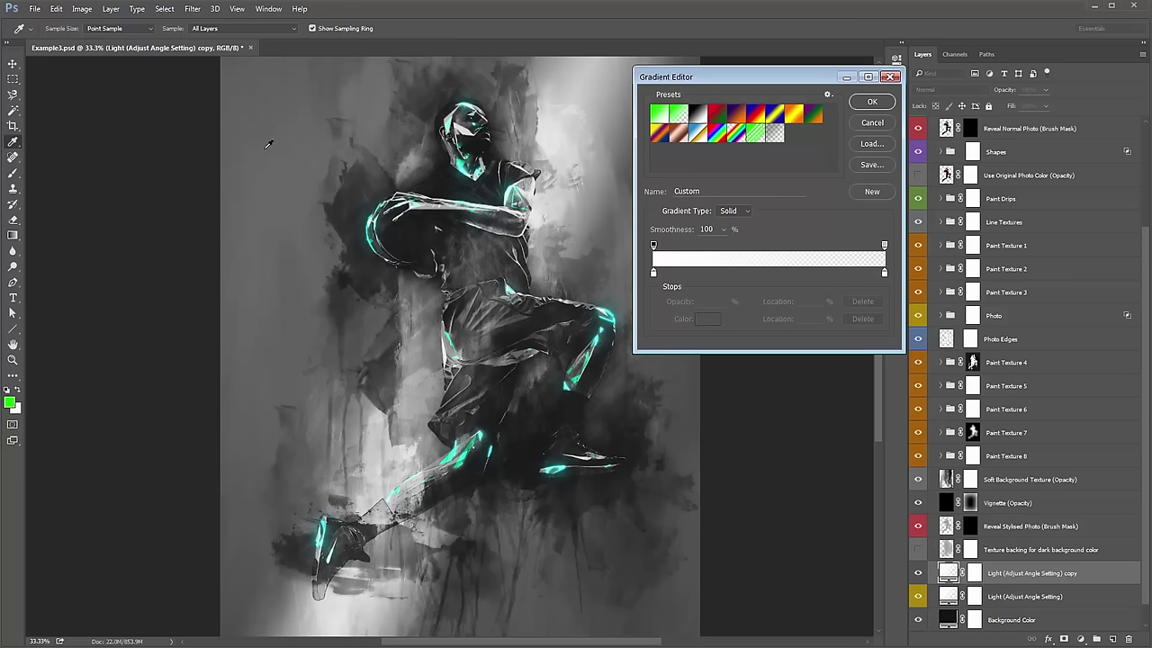
{"action": "left_click", "coordinate": [885, 245]}
{"action": "left_click", "coordinate": [885, 274]}
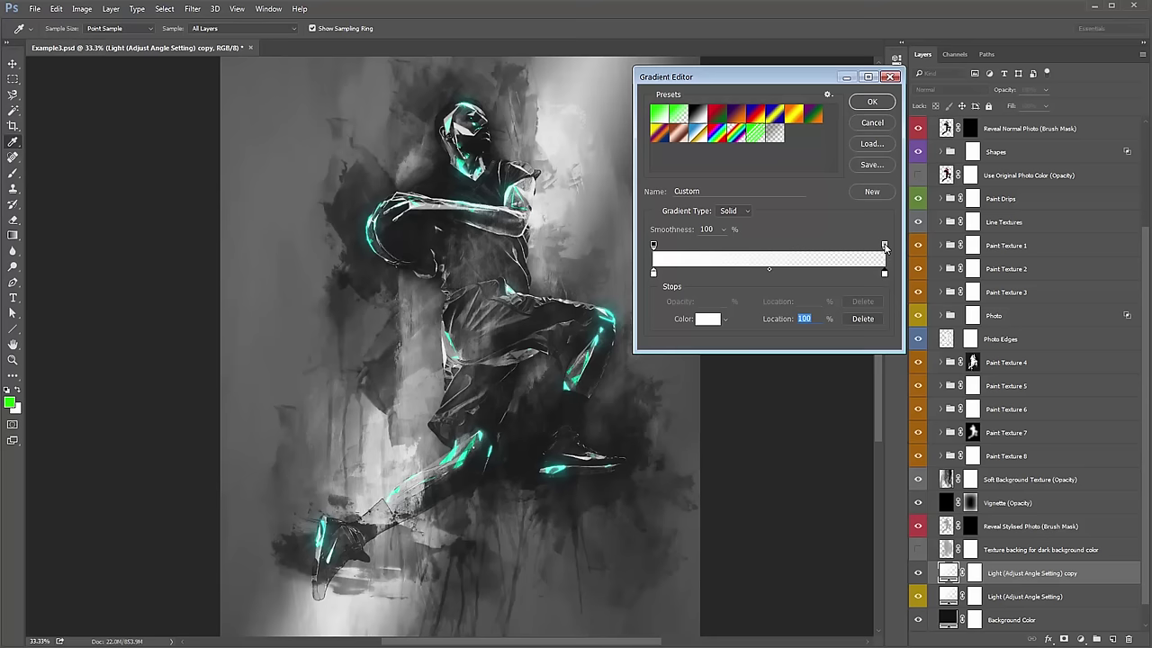
{"action": "left_click", "coordinate": [885, 245]}
{"action": "left_click", "coordinate": [724, 302]}
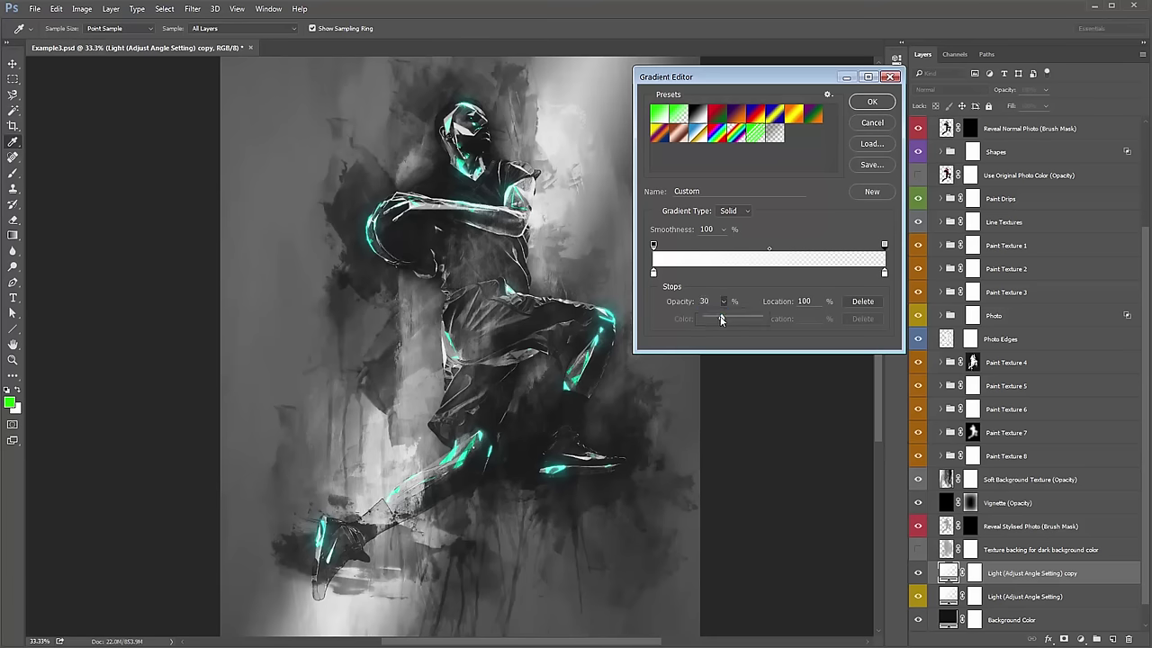
{"action": "left_click_drag", "start_coordinate": [721, 320], "coordinate": [702, 321]}
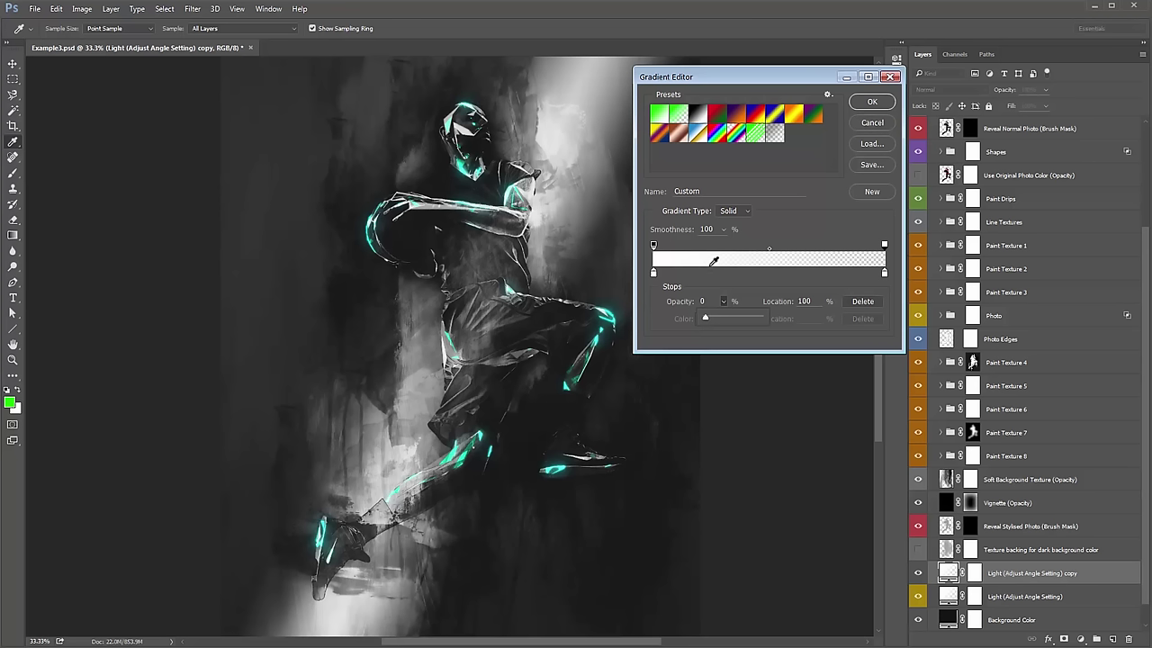
Try the end opacity stop at 100%, return it to 0% and accept the edited gradient.
{"action": "left_click", "coordinate": [723, 301]}
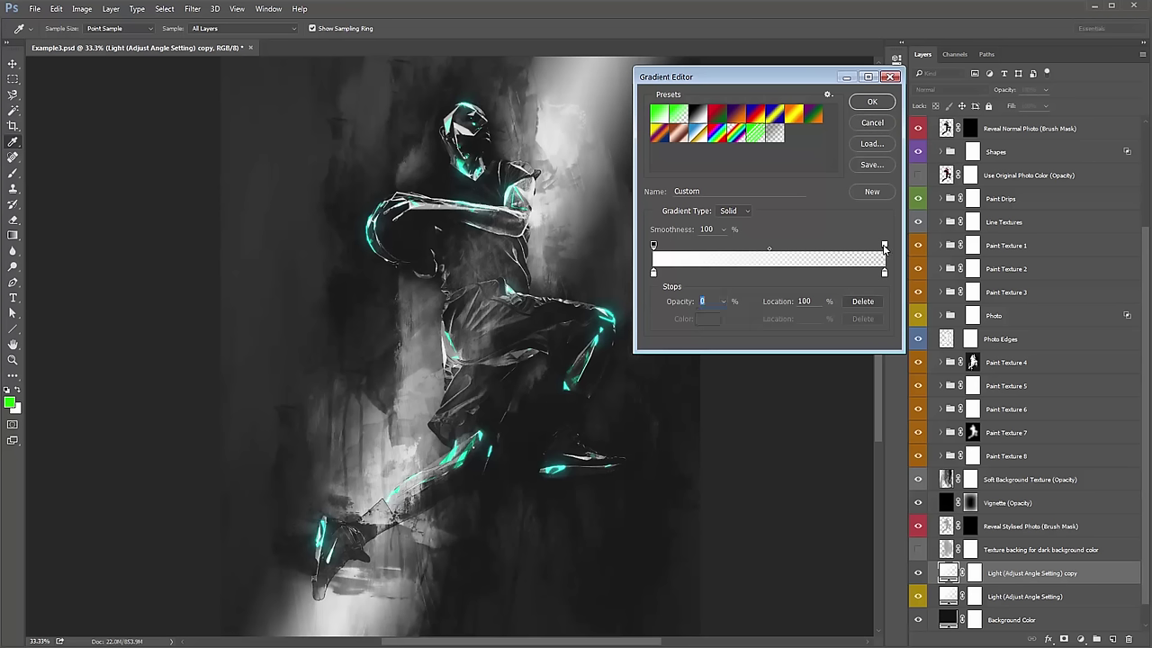
{"action": "left_click", "coordinate": [724, 301]}
{"action": "left_click_drag", "start_coordinate": [732, 320], "coordinate": [794, 324]}
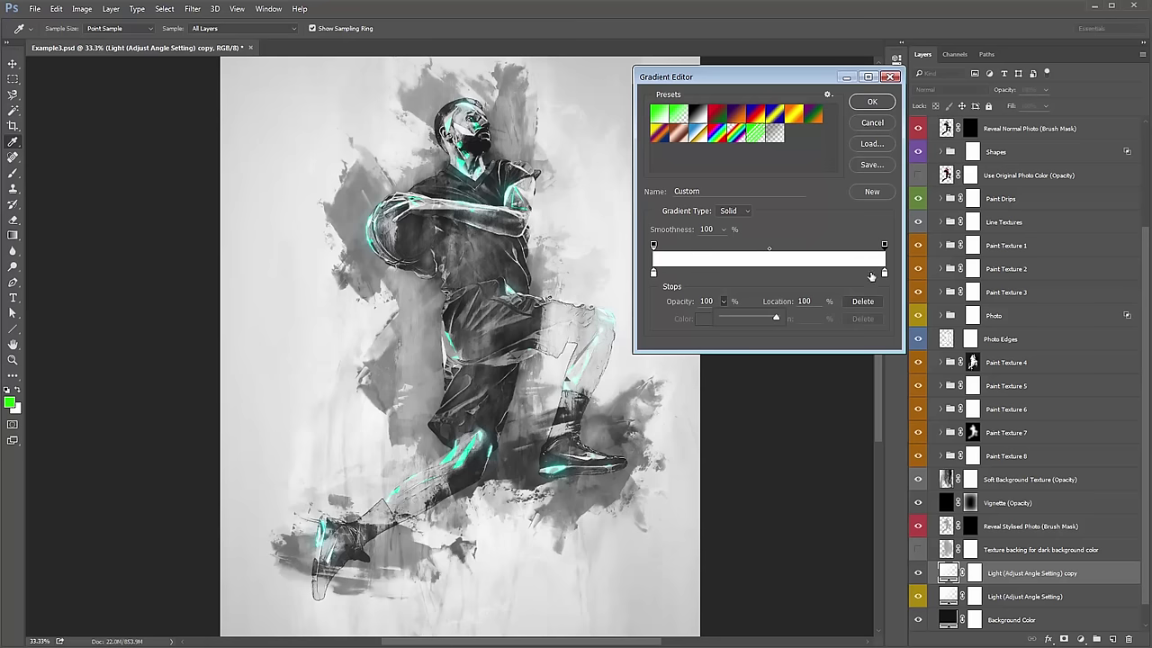
{"action": "left_click", "coordinate": [724, 302]}
{"action": "left_click", "coordinate": [725, 303]}
{"action": "left_click_drag", "start_coordinate": [720, 317], "coordinate": [633, 312]}
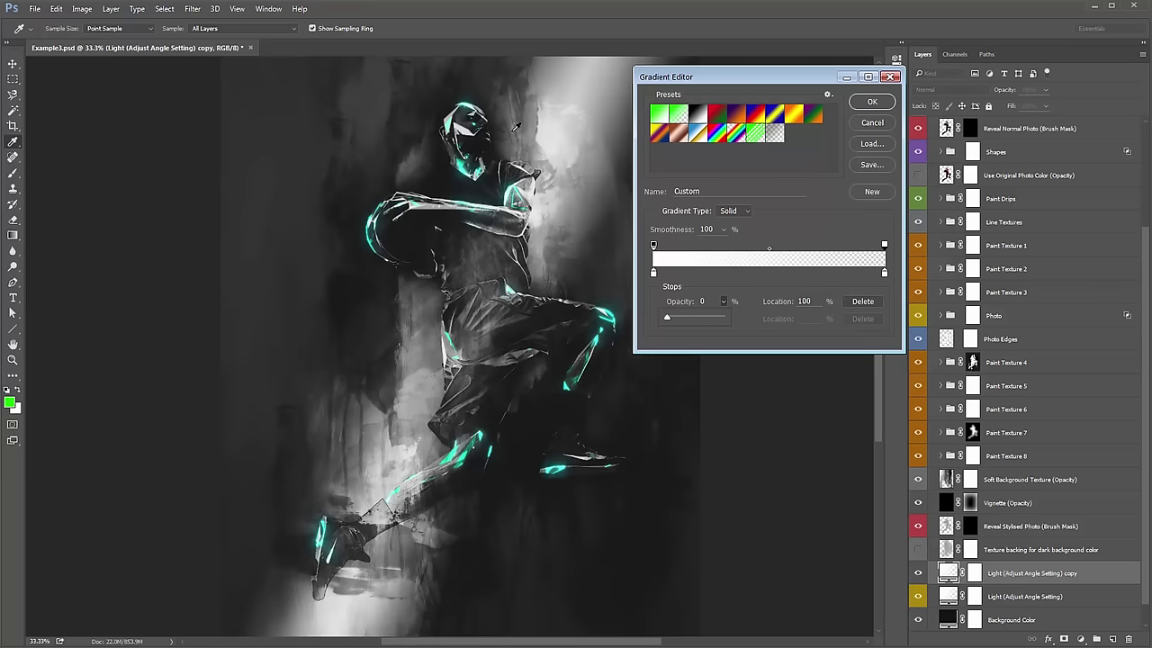
{"action": "left_click", "coordinate": [872, 102]}
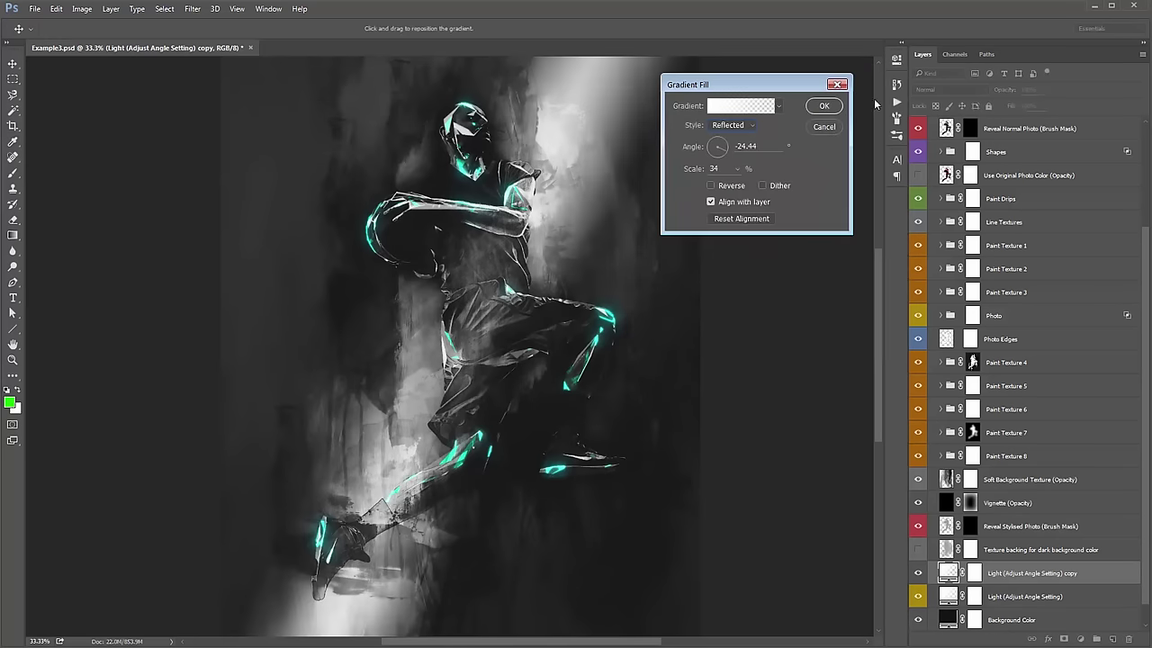
Rotate the reflected gradient to an angle of 123.69°, set its scale to 27% and apply the fill.
{"action": "left_click_drag", "start_coordinate": [712, 165], "coordinate": [716, 146]}
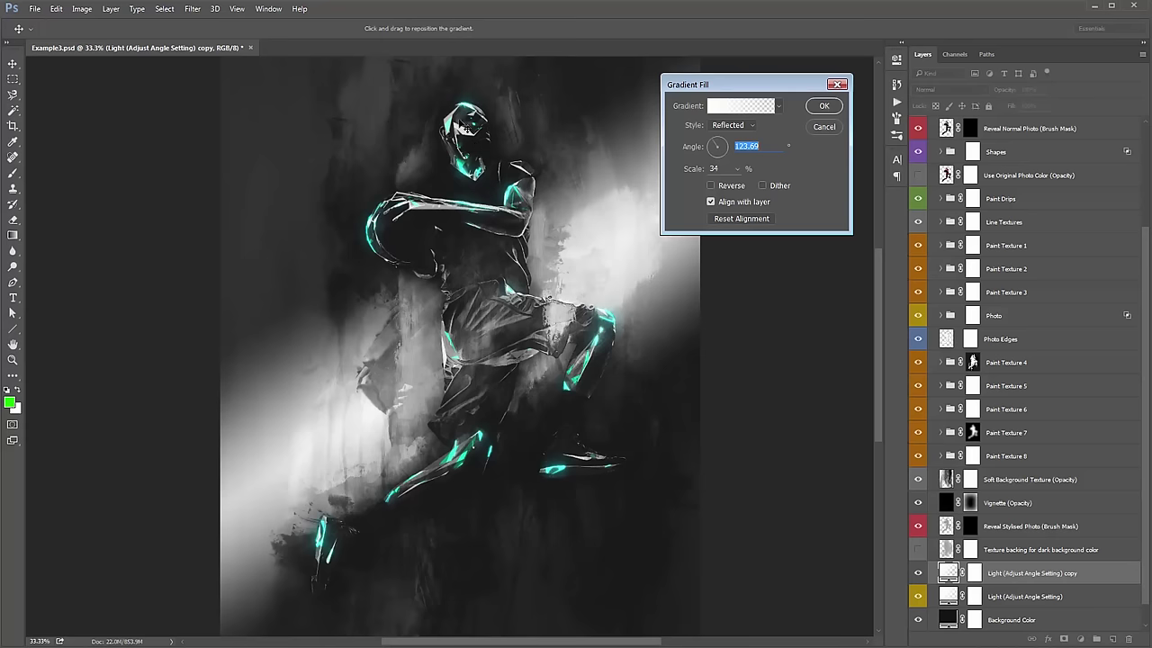
{"action": "left_click", "coordinate": [738, 169]}
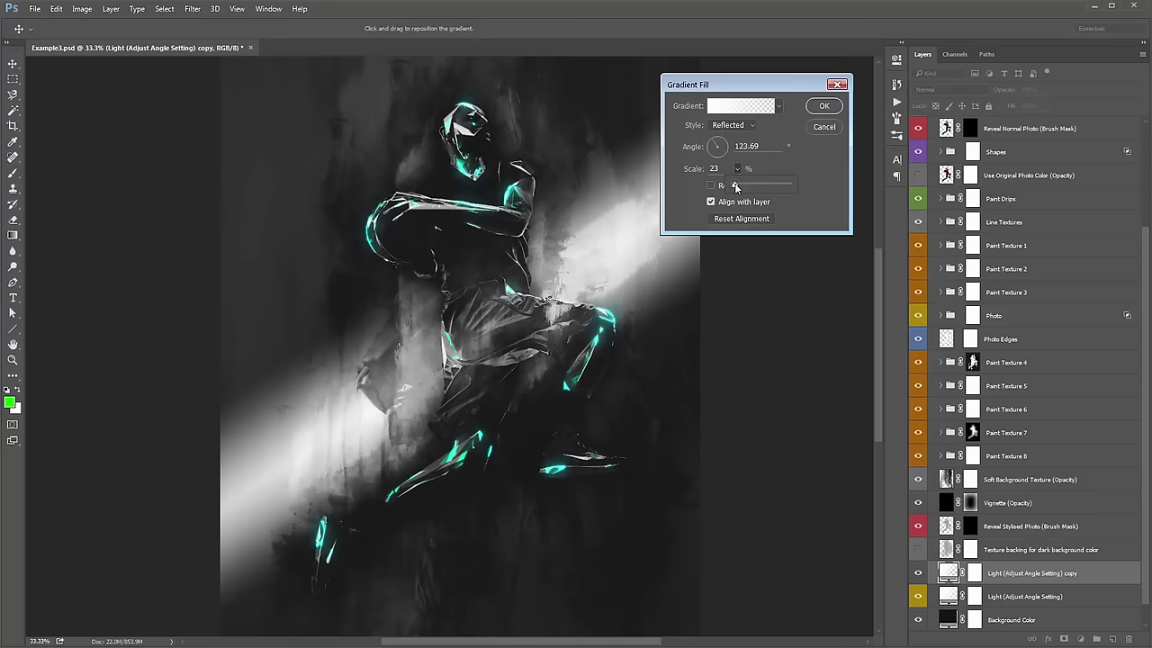
{"action": "left_click", "coordinate": [738, 170]}
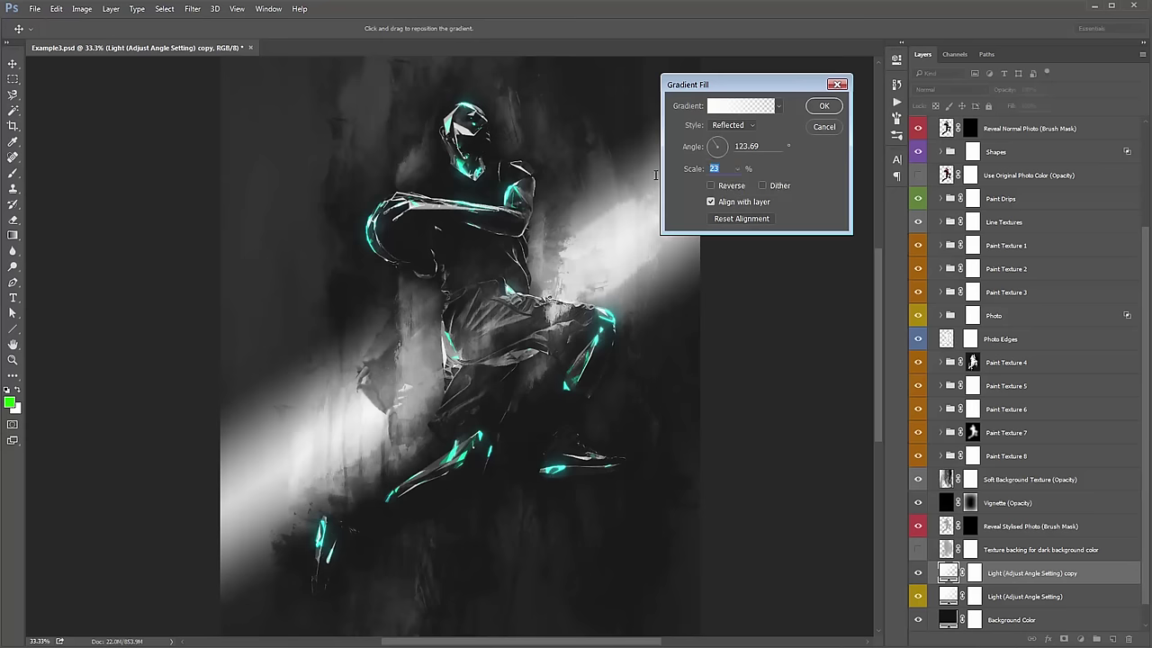
{"action": "type", "text": "27"}
{"action": "key", "text": "Return"}
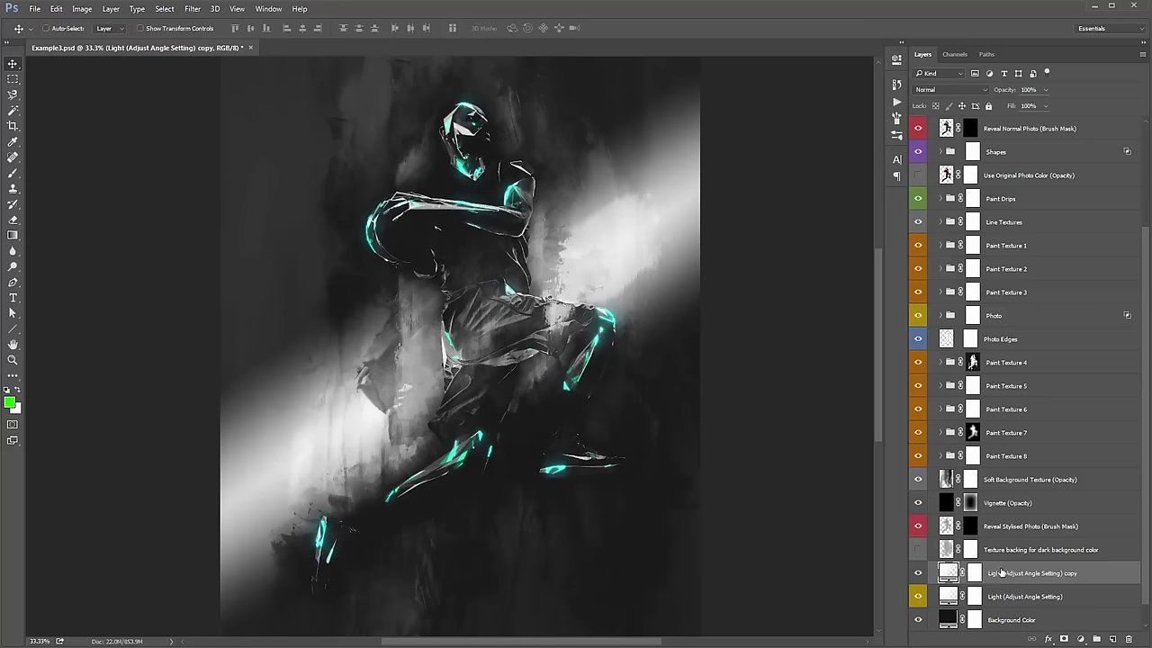
Rasterize the Light (Adjust Angle Setting) copy layer so the beam of light can be repositioned.
{"action": "left_click_drag", "start_coordinate": [525, 172], "coordinate": [540, 166]}
{"action": "right_click", "coordinate": [1089, 576]}
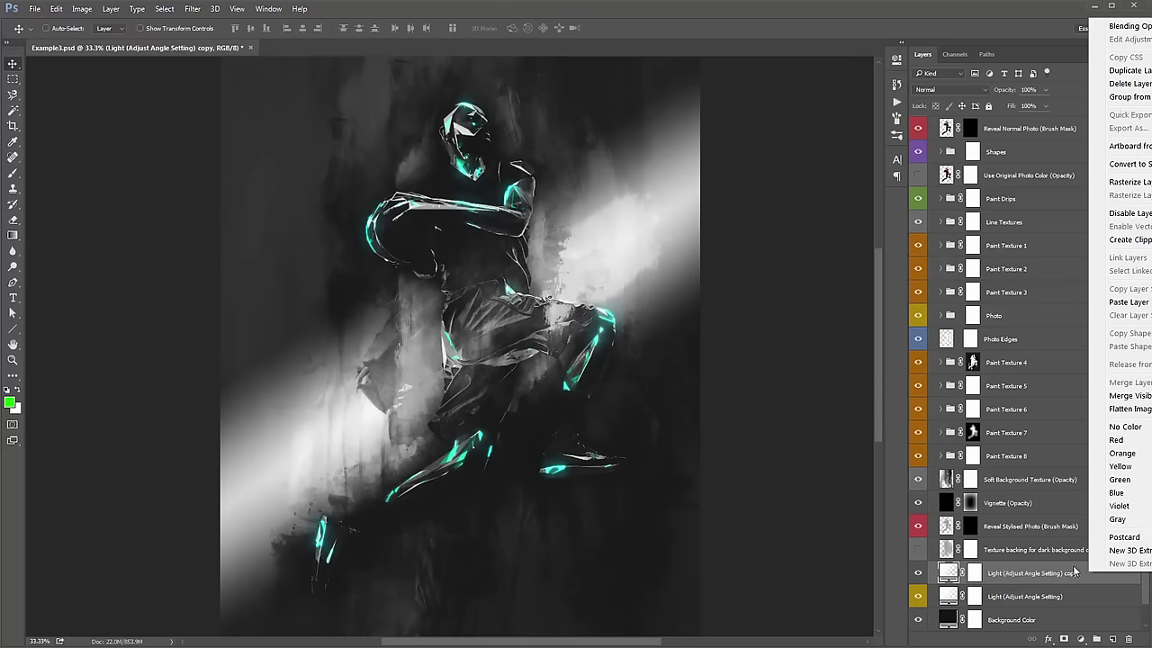
{"action": "right_click", "coordinate": [1079, 580]}
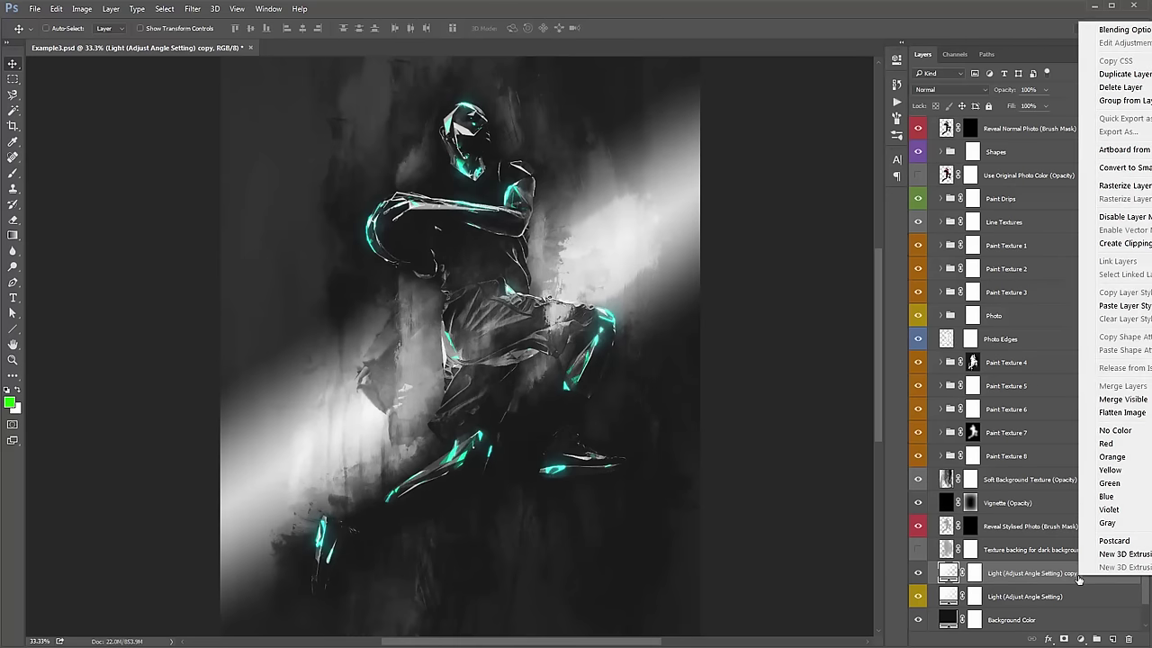
{"action": "left_click", "coordinate": [1125, 186]}
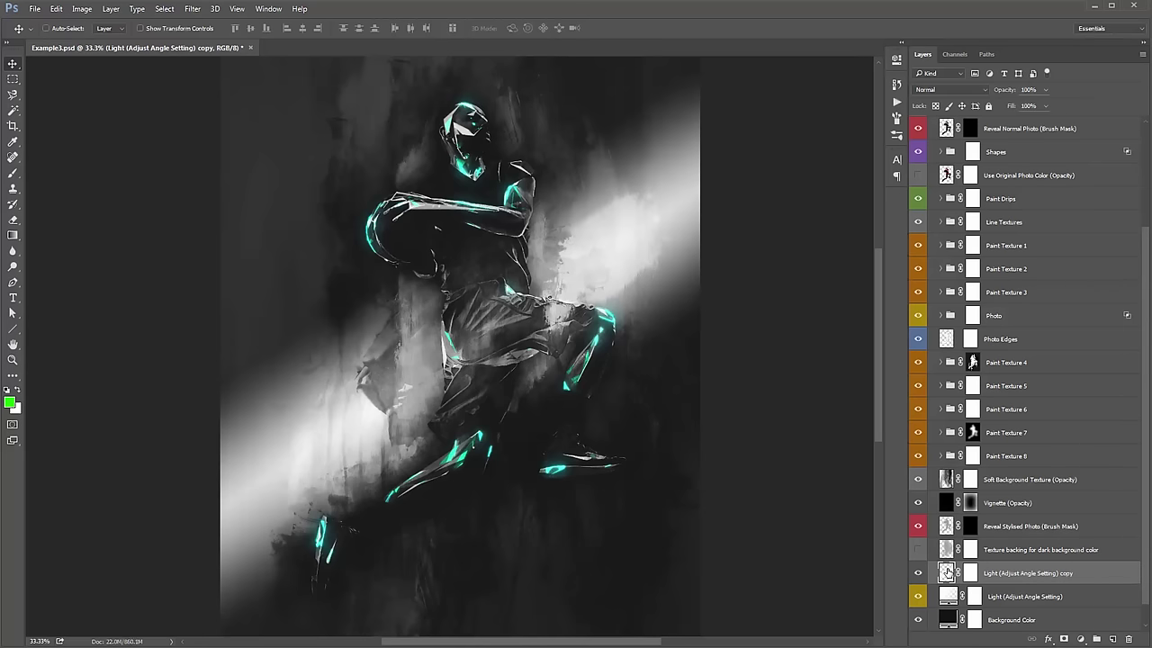
Move the rasterized light beam up the canvas so it crosses behind the player's upper body and reaches the upper-right corner.
{"action": "left_click_drag", "start_coordinate": [578, 344], "coordinate": [570, 245]}
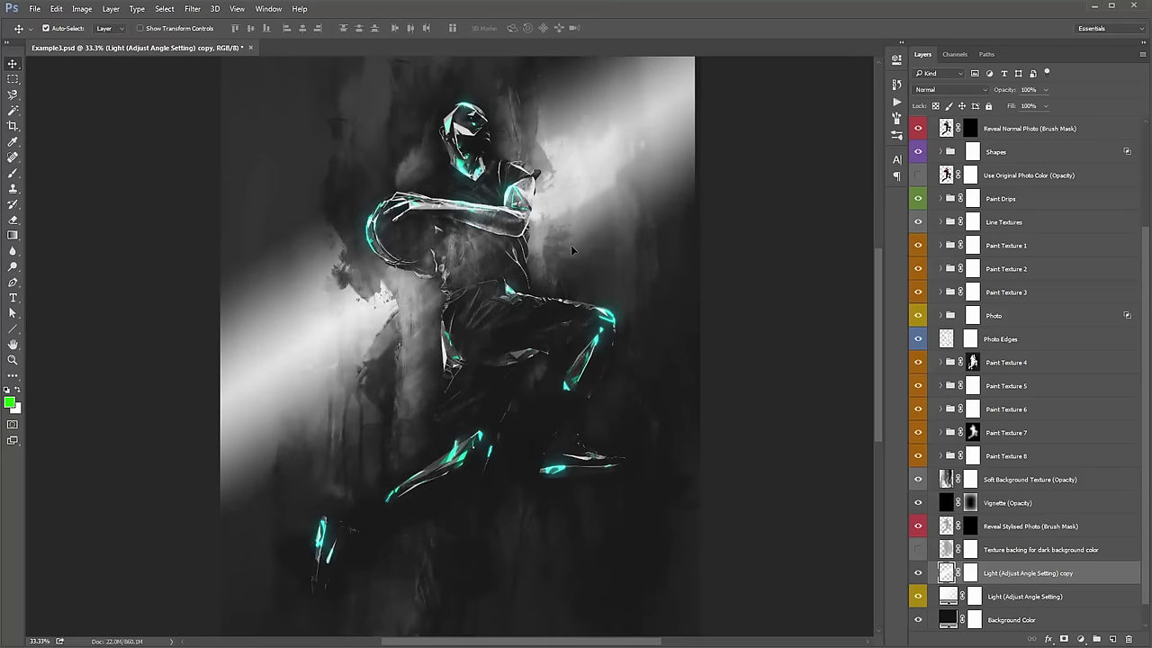
{"action": "key", "text": "ctrl+z"}
{"action": "left_click_drag", "start_coordinate": [612, 347], "coordinate": [607, 218]}
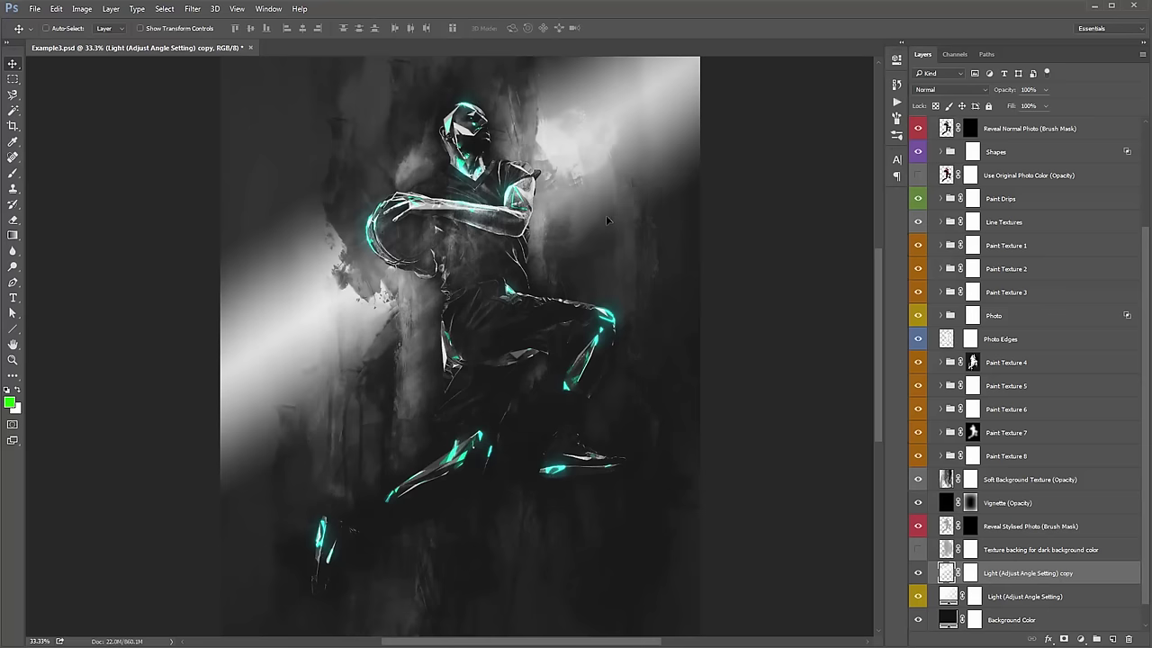
{"action": "key", "text": "ctrl+minus"}
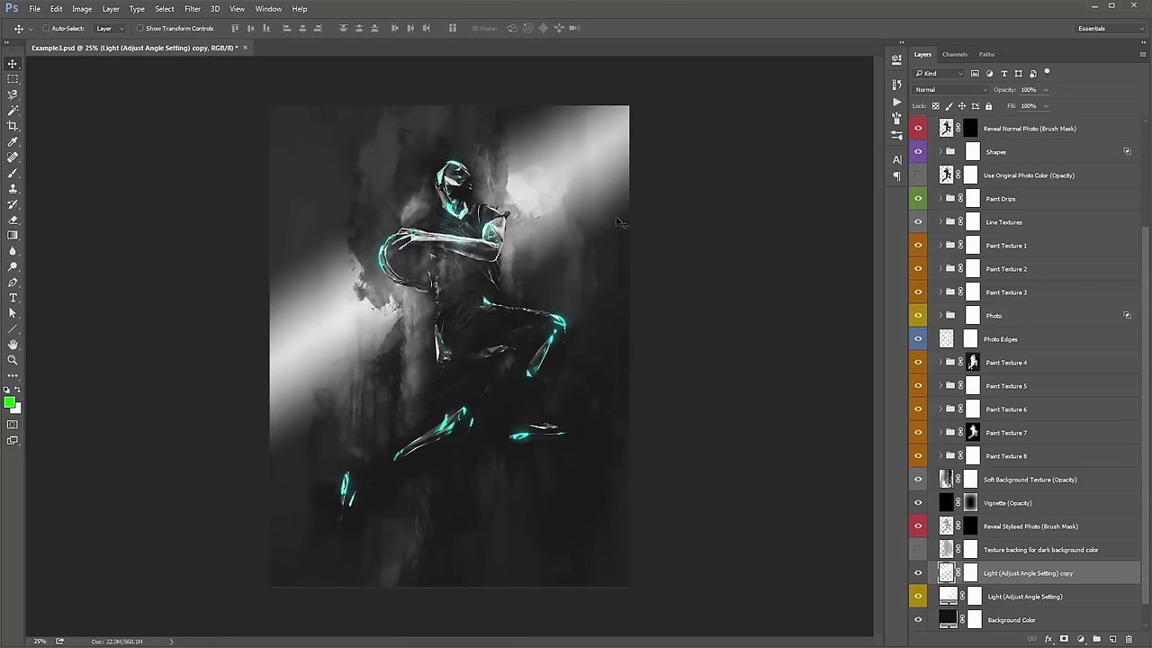
Paint black on the light copy's layer mask with a large soft brush of about 2100 px to fade the beam at both sides.
{"action": "left_click", "coordinate": [971, 574]}
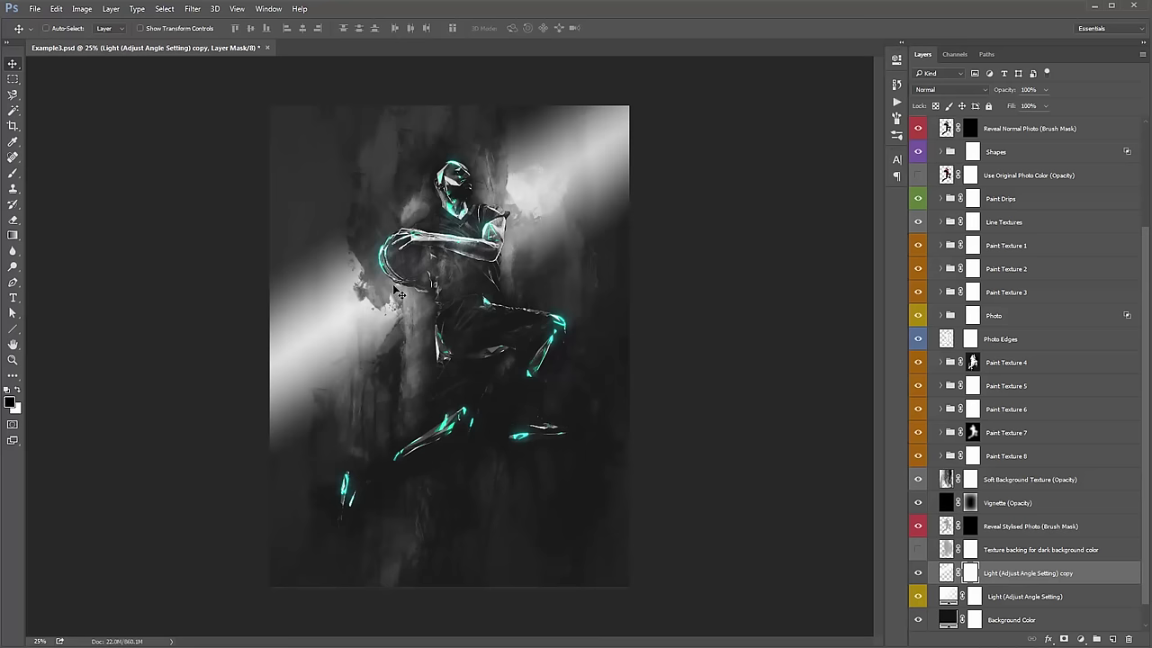
{"action": "key", "text": "b"}
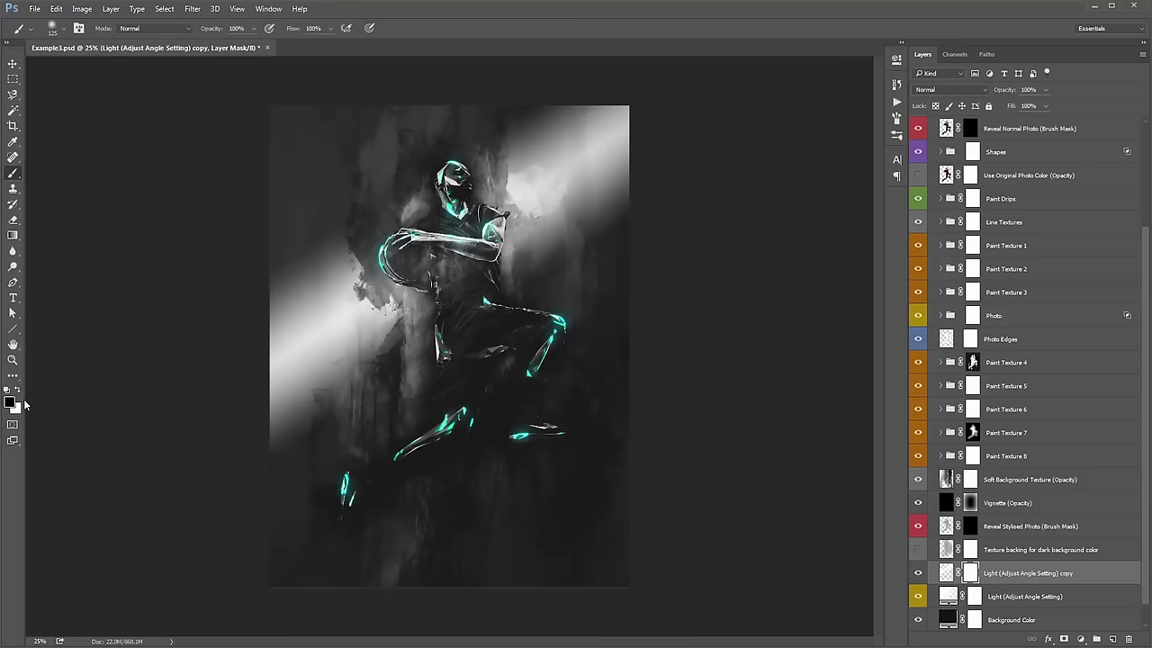
{"action": "key", "text": "bracketright"}
{"action": "key", "text": "bracketright"}
{"action": "key", "text": "bracketright"}
{"action": "key", "text": "bracketright"}
{"action": "key", "text": "bracketright"}
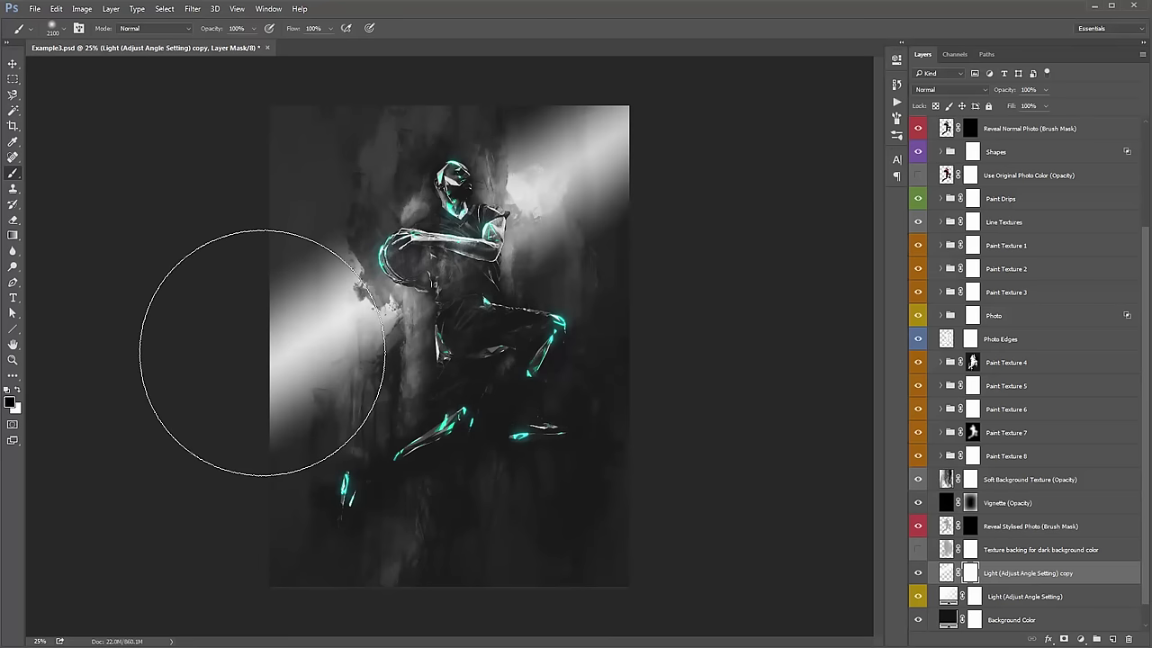
{"action": "left_click", "coordinate": [260, 347]}
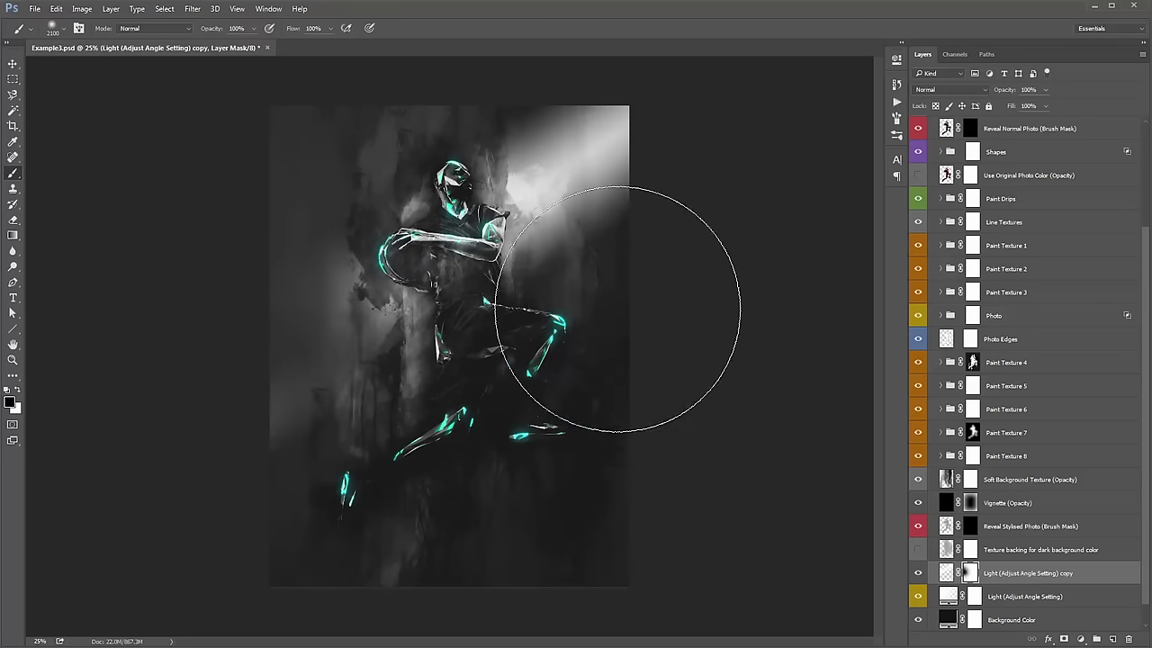
{"action": "left_click", "coordinate": [682, 244]}
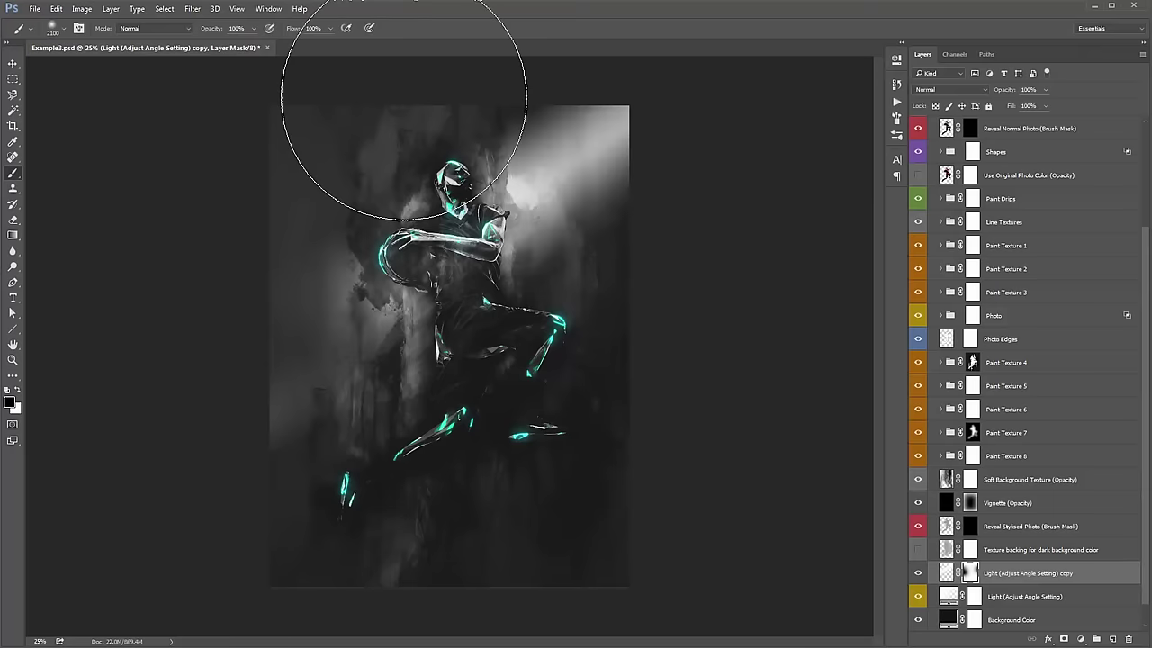
{"action": "key", "text": "bracketleft"}
{"action": "key", "text": "bracketleft"}
{"action": "key", "text": "bracketleft"}
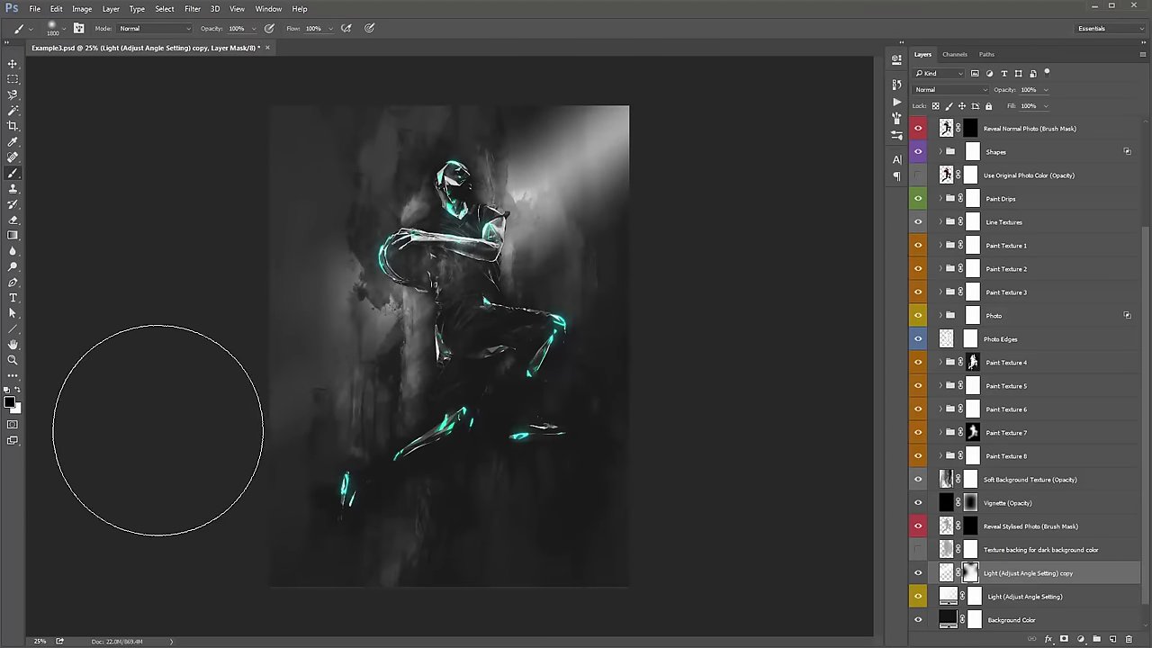
Refill the light copy's mask with white and redraw a linear black-to-white gradient diagonally from beyond the lower-left side past the upper-right corner.
{"action": "key", "text": "v"}
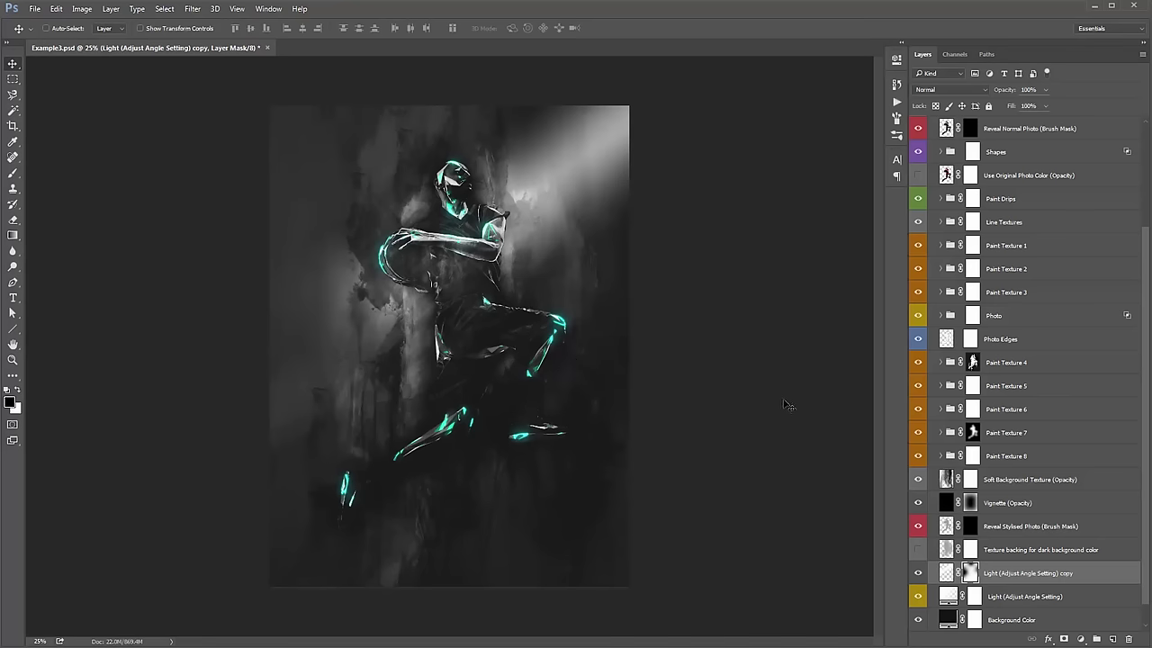
{"action": "key", "text": "ctrl+BackSpace"}
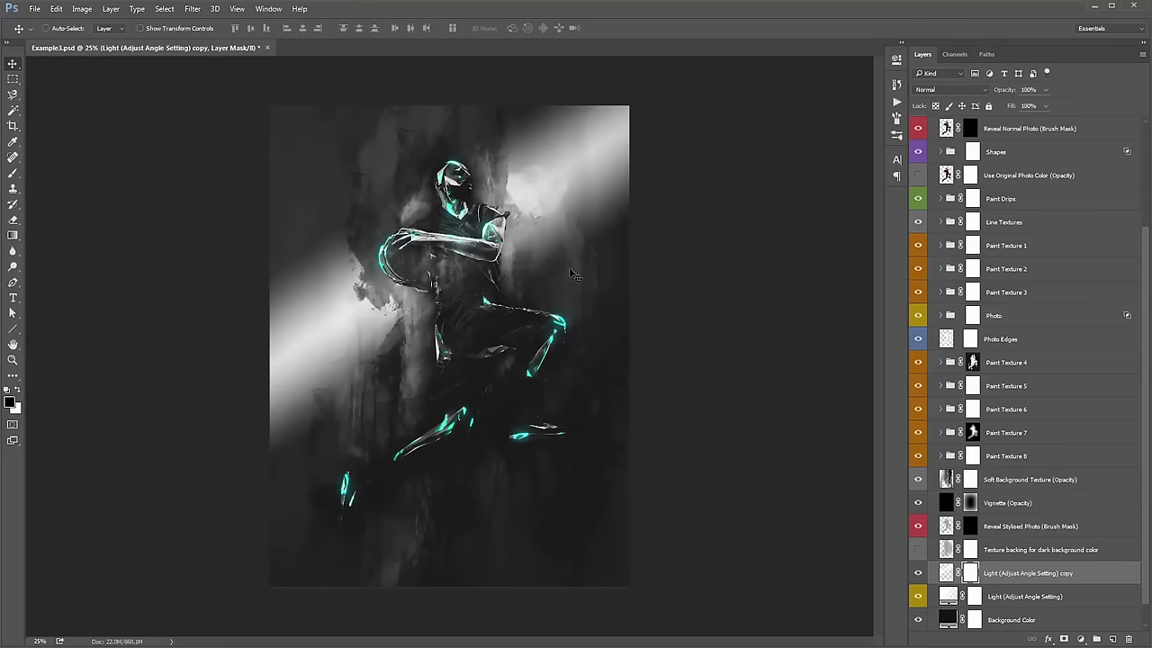
{"action": "key", "text": "g"}
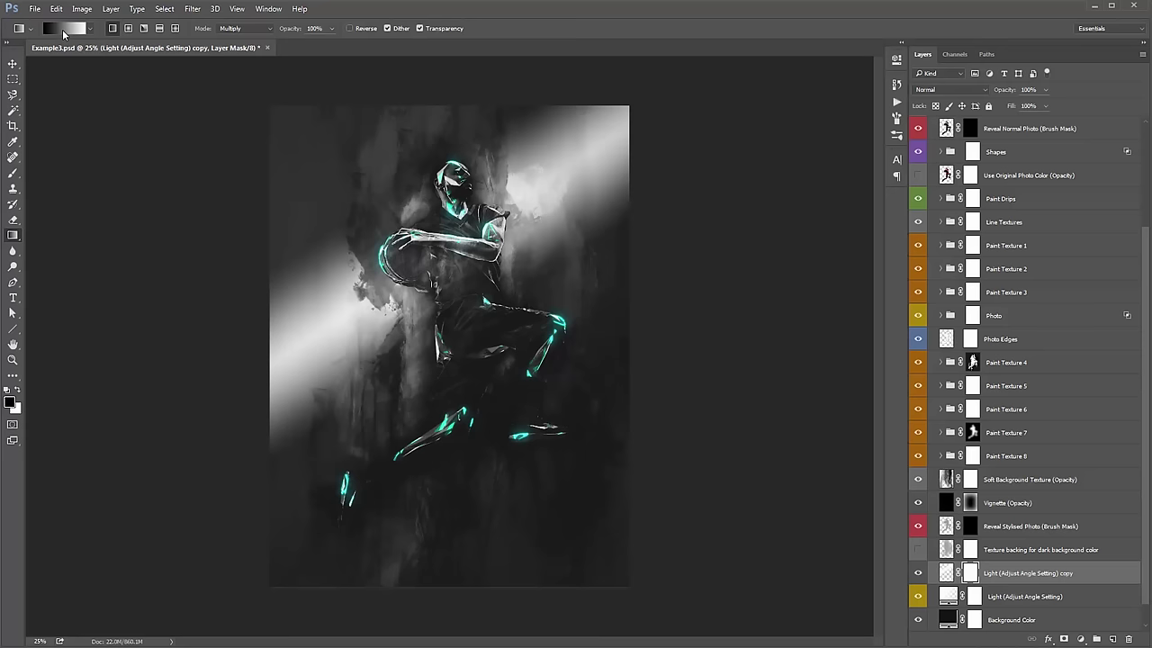
{"action": "left_click_drag", "start_coordinate": [260, 387], "coordinate": [509, 187]}
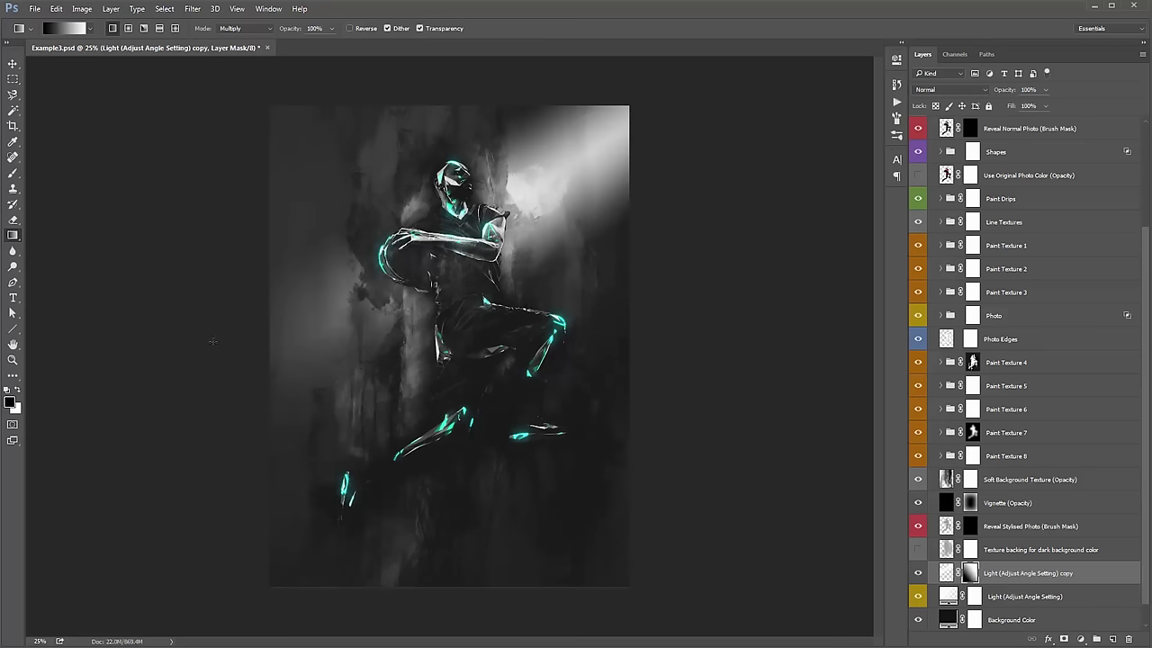
{"action": "key", "text": "ctrl+z"}
{"action": "left_click_drag", "start_coordinate": [162, 393], "coordinate": [555, 164]}
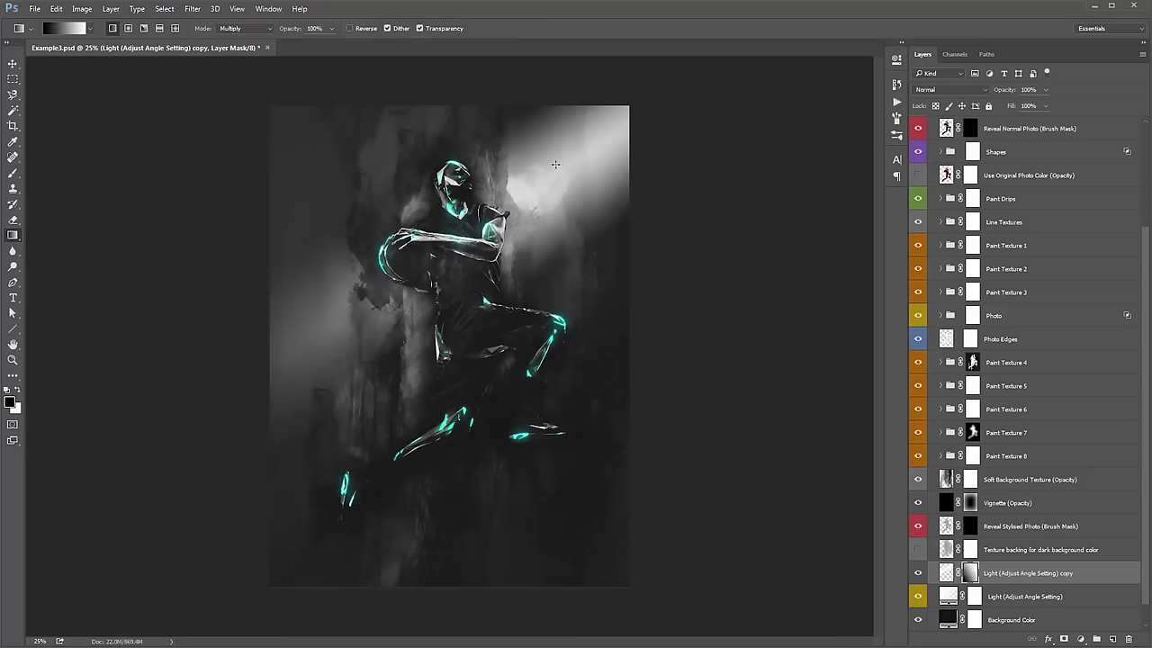
{"action": "key", "text": "ctrl+z"}
{"action": "left_click_drag", "start_coordinate": [121, 416], "coordinate": [578, 143]}
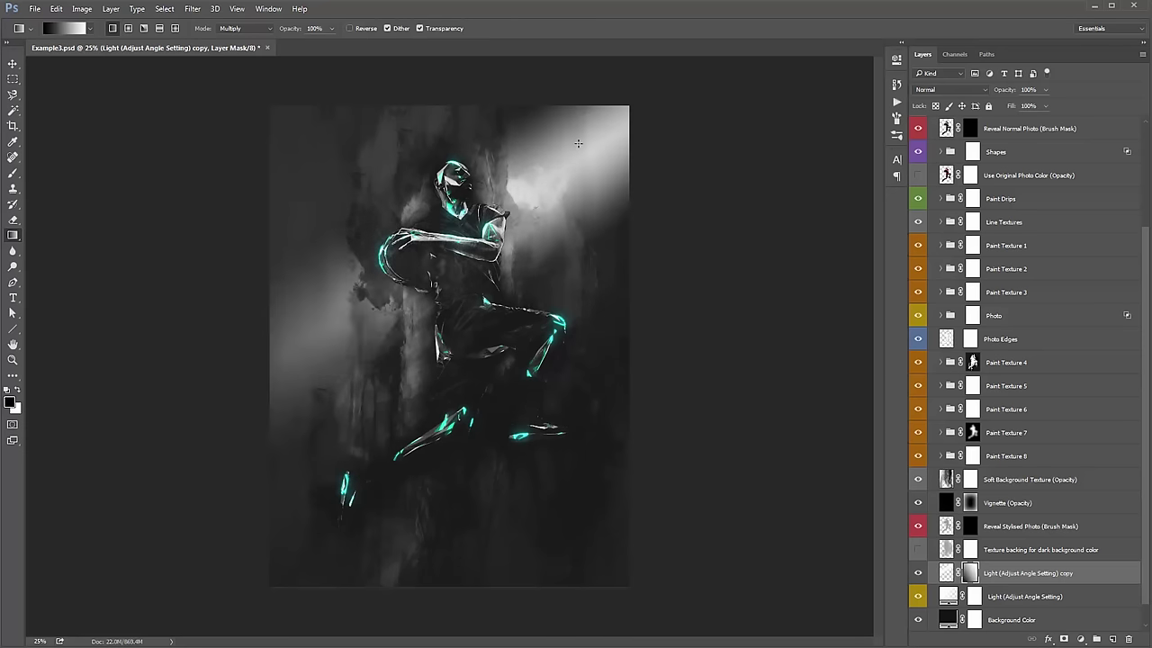
{"action": "key", "text": "ctrl+z"}
{"action": "left_click_drag", "start_coordinate": [147, 425], "coordinate": [735, 95]}
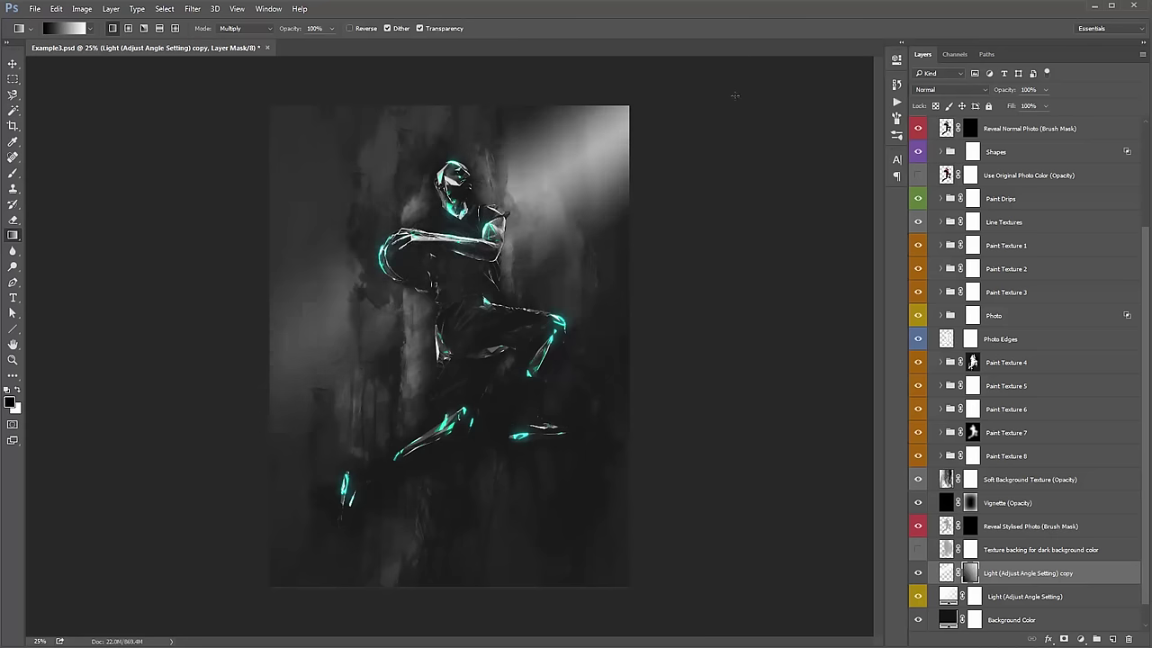
Reposition the beam of light vertically on the Light (Adjust Angle Setting) copy layer, working on the layer image instead of its mask.
{"action": "key", "text": "v"}
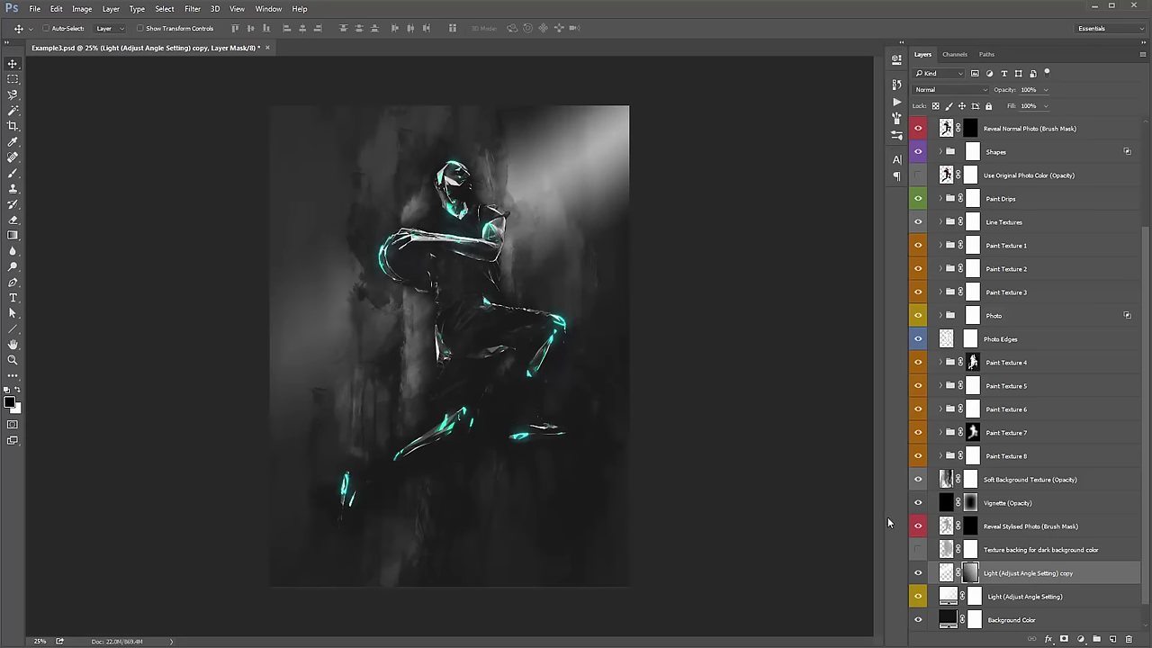
{"action": "left_click", "coordinate": [946, 573]}
{"action": "left_click_drag", "start_coordinate": [609, 268], "coordinate": [605, 236]}
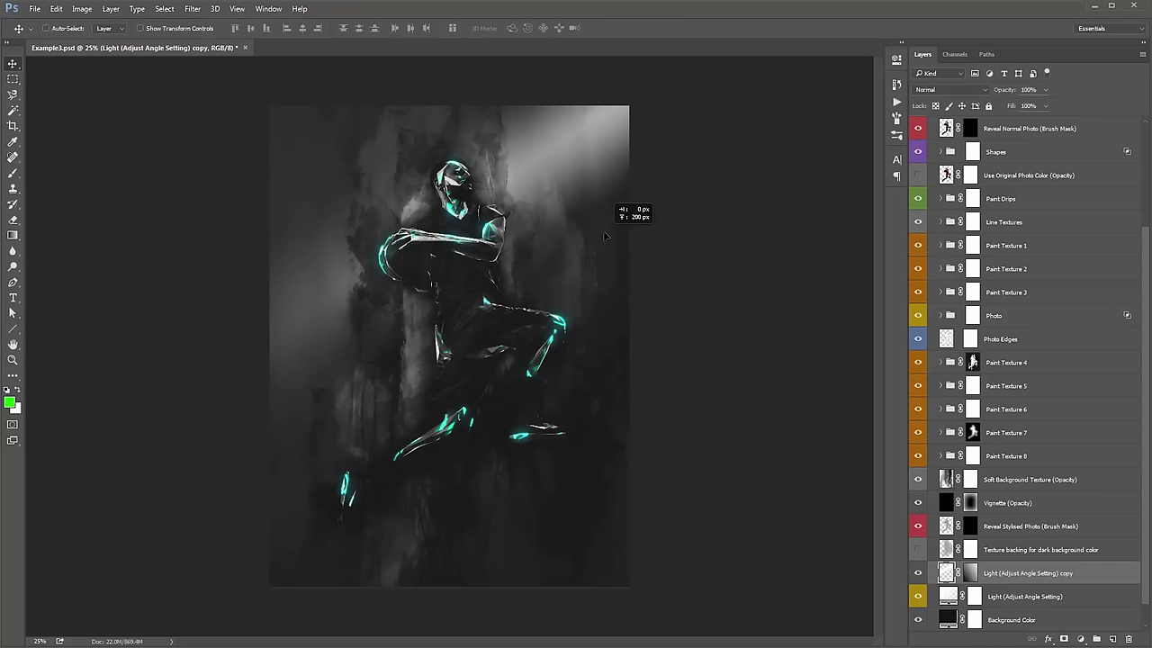
{"action": "left_click_drag", "start_coordinate": [604, 236], "coordinate": [605, 235]}
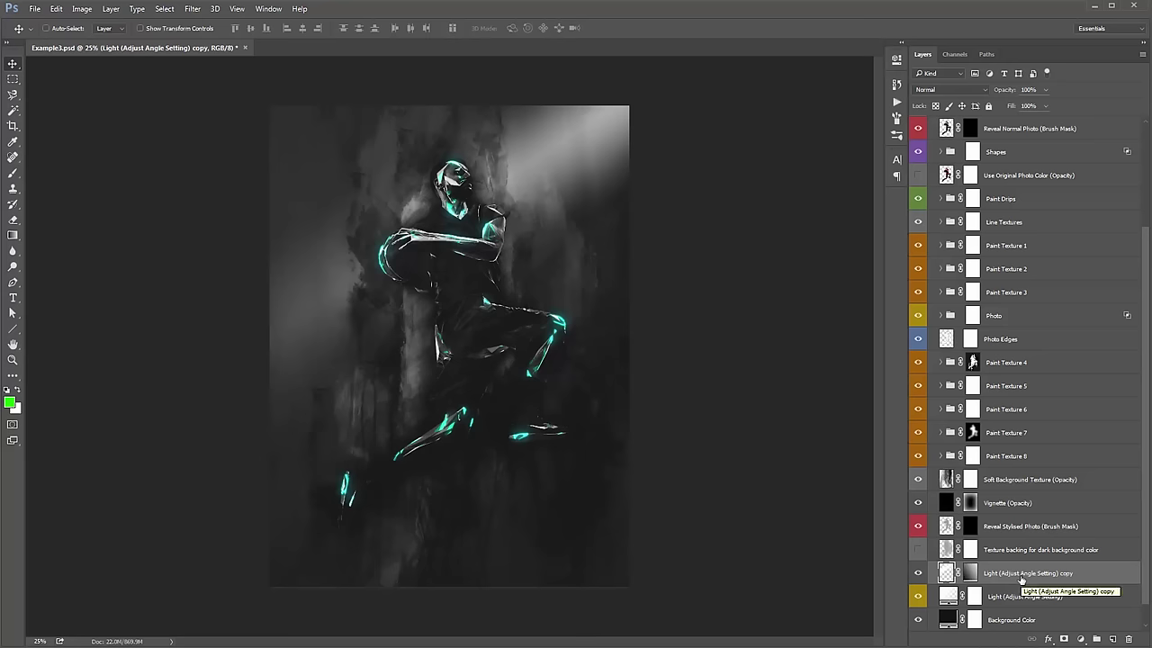
Add a new layer above the Light copy and choose white as the foreground color for the brush.
{"action": "key", "text": "ctrl+shift+n"}
{"action": "key", "text": "Return"}
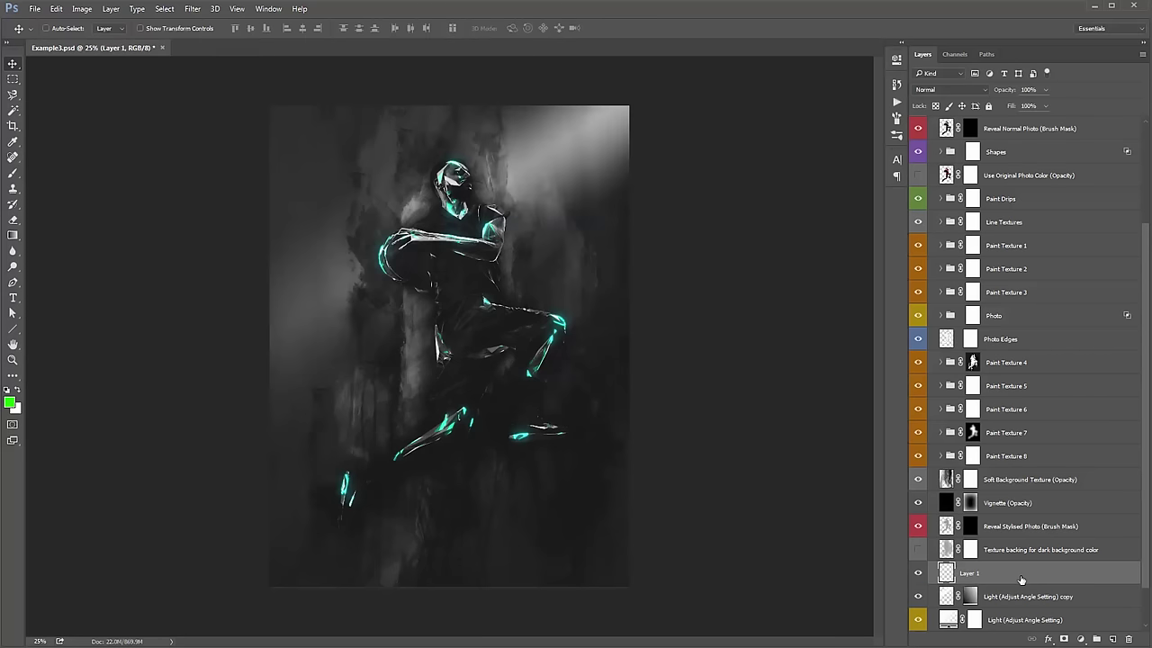
{"action": "key", "text": "b"}
{"action": "left_click", "coordinate": [9, 402]}
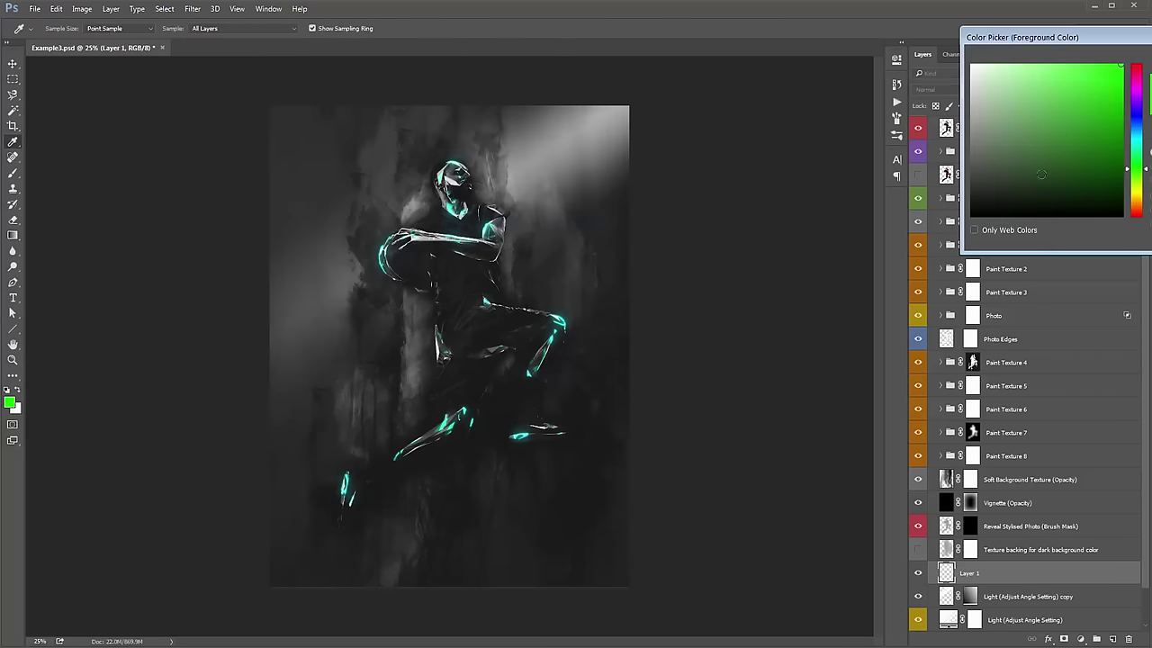
{"action": "key", "text": "Return"}
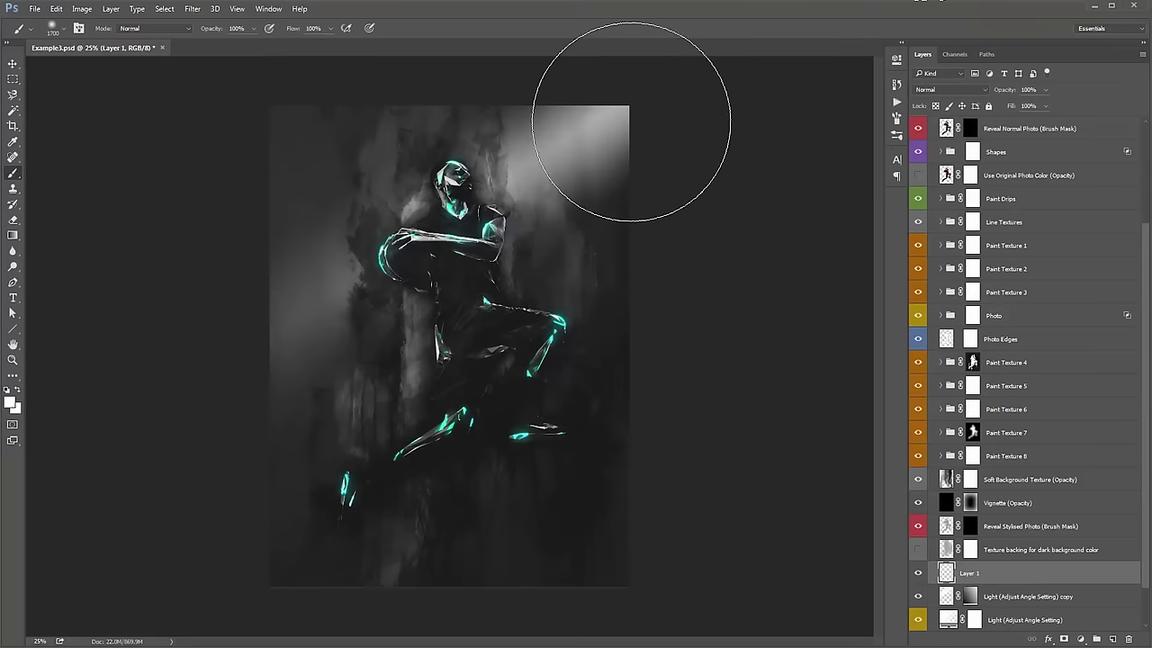
Paint a soft white glow behind the player's head and upper body using large brushes of 1700 px and 1600 px.
{"action": "mouse_move", "coordinate": [504, 207]}
{"action": "left_mouse_down"}
{"action": "mouse_move", "coordinate": [617, 180]}
{"action": "mouse_move", "coordinate": [628, 137]}
{"action": "left_mouse_up"}
{"action": "key", "text": "bracketleft"}
{"action": "key", "text": "bracketleft"}
{"action": "key", "text": "bracketleft"}
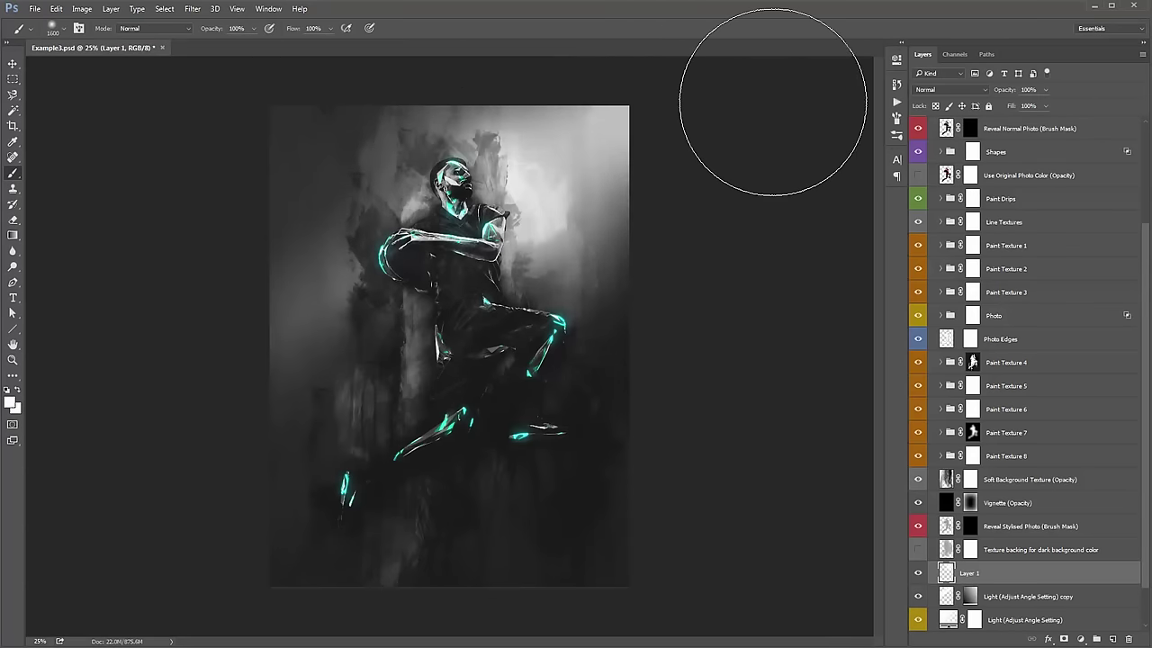
{"action": "left_click_drag", "start_coordinate": [489, 116], "coordinate": [1034, 103]}
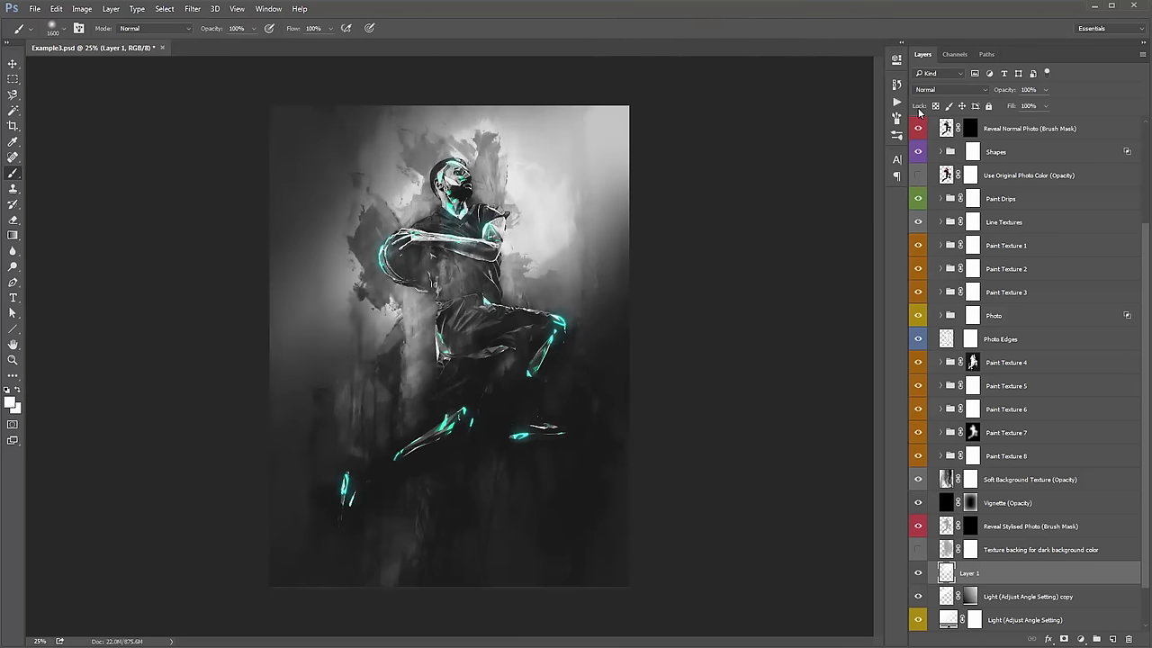
Try the white glow layer at 75% opacity, check it closer up and return it to 100%.
{"action": "left_click_drag", "start_coordinate": [1002, 89], "coordinate": [990, 89]}
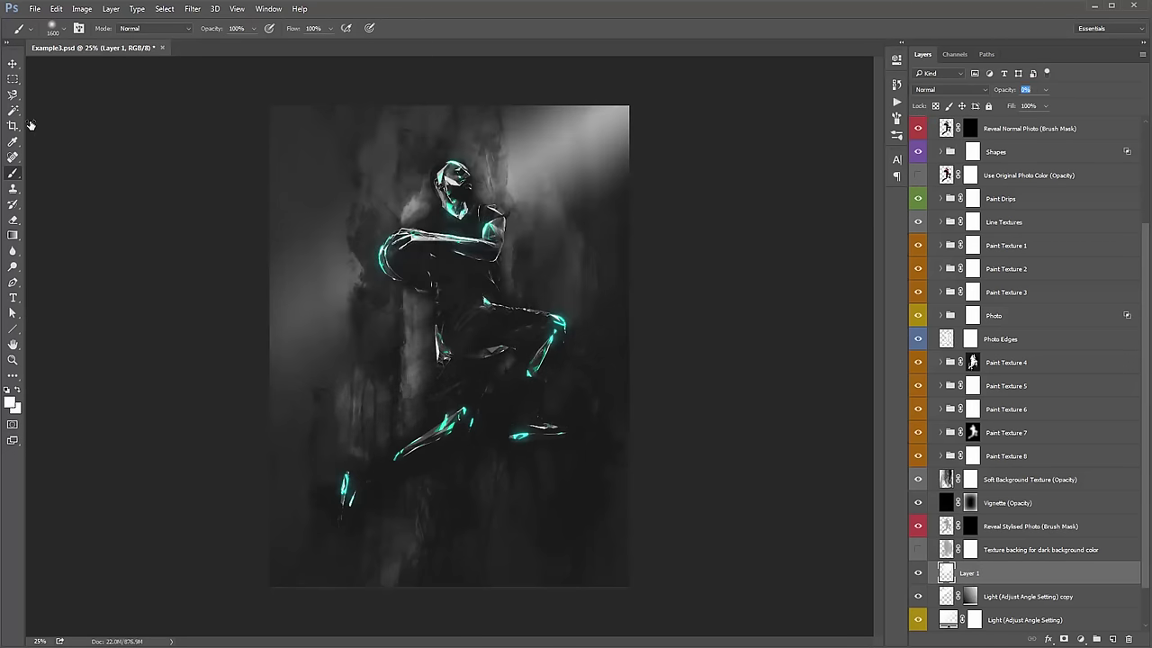
{"action": "key", "text": "shift+Down"}
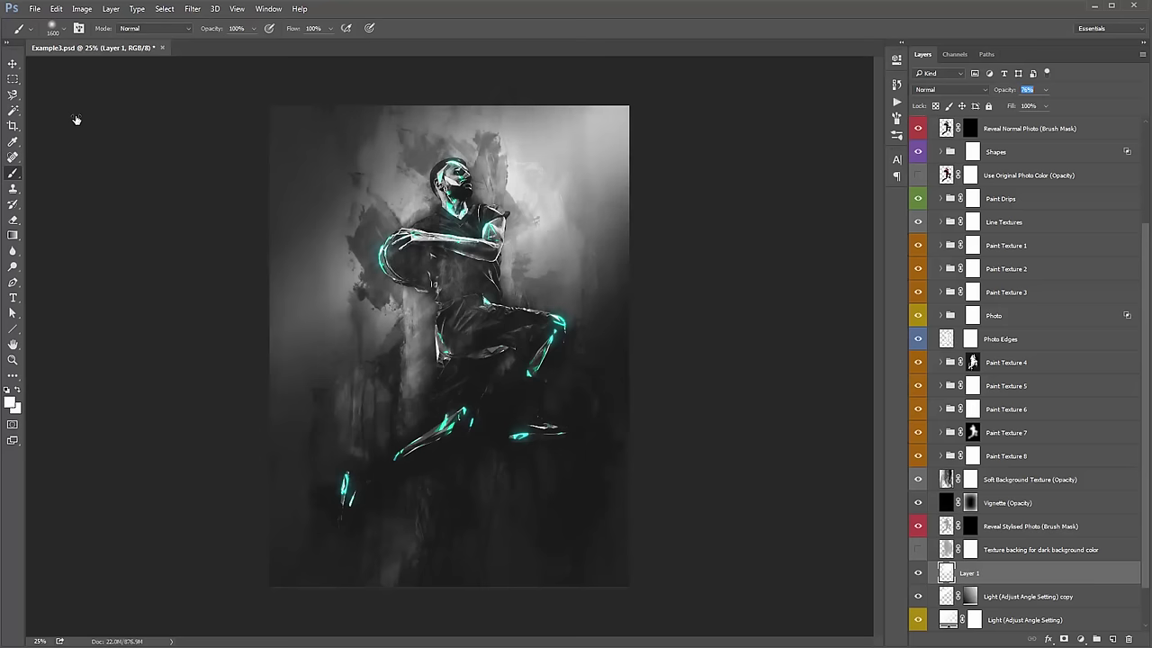
{"action": "key", "text": "Return"}
{"action": "key", "text": "v"}
{"action": "key", "text": "ctrl+plus"}
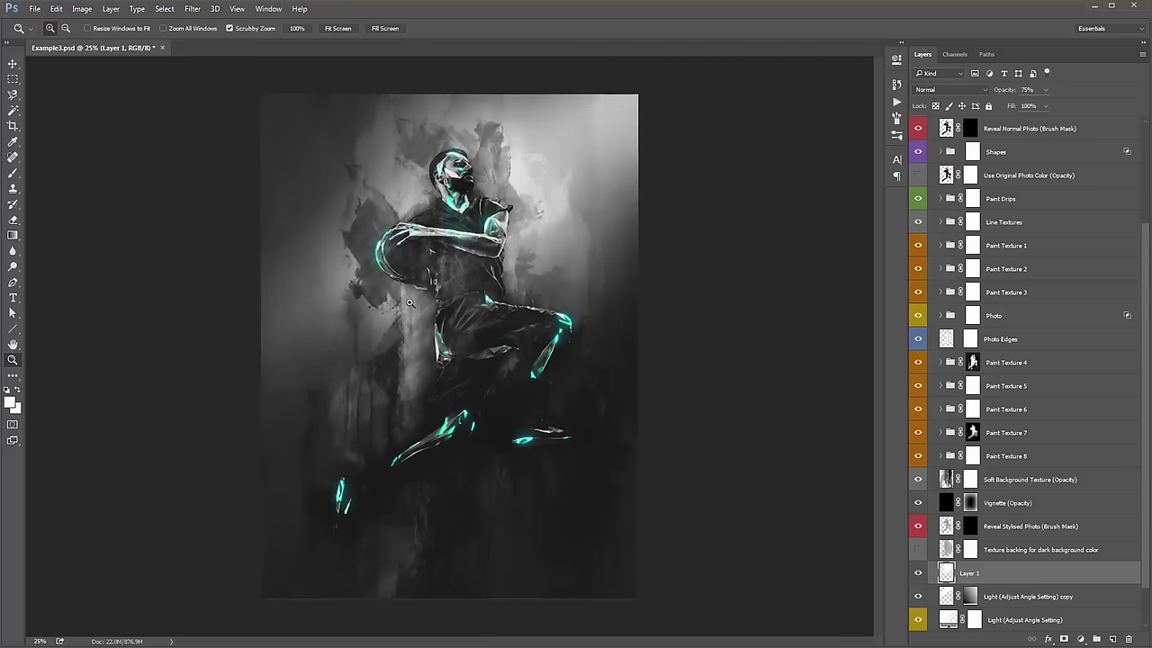
{"action": "left_click_drag", "start_coordinate": [561, 283], "coordinate": [529, 311]}
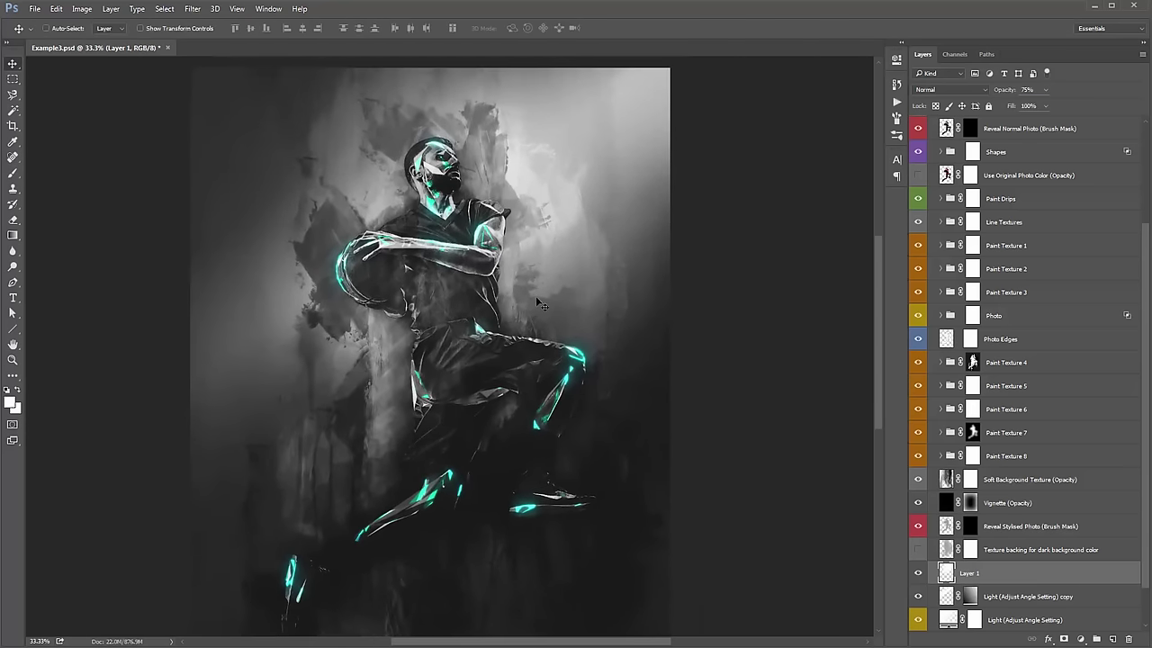
{"action": "left_click_drag", "start_coordinate": [1002, 92], "coordinate": [1121, 97]}
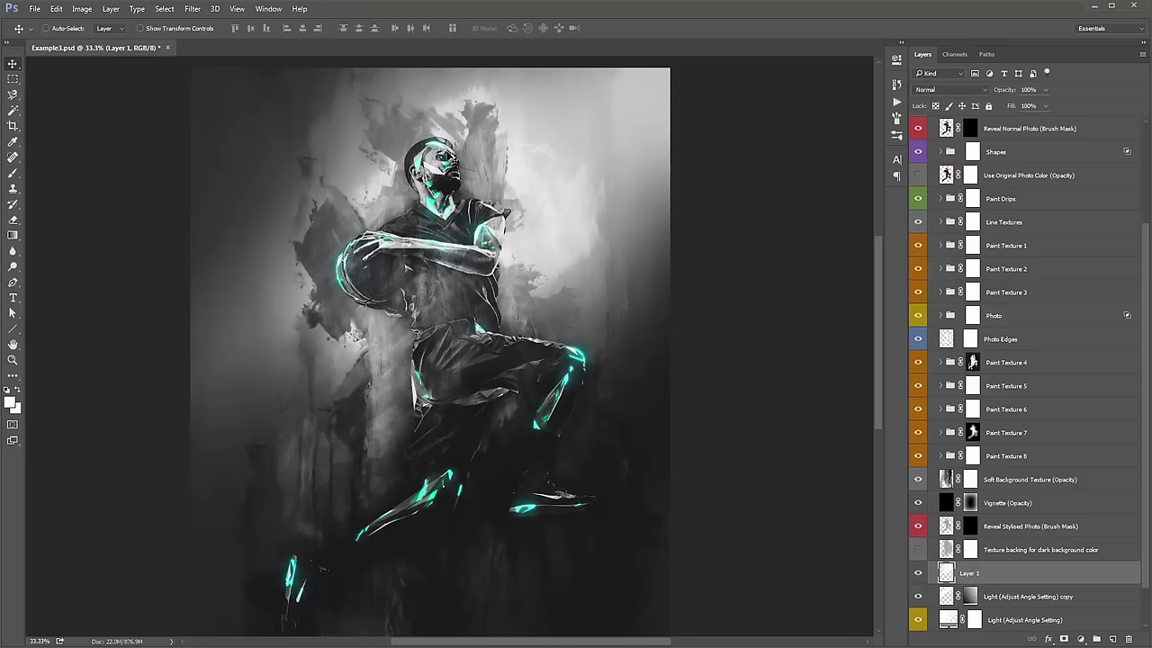
Paint white over the player's face and neck on the Reveal Stylised Photo mask with a 400 px soft brush.
{"action": "scroll", "coordinate": [975, 487], "scroll_direction": "down", "scroll_amount": 1}
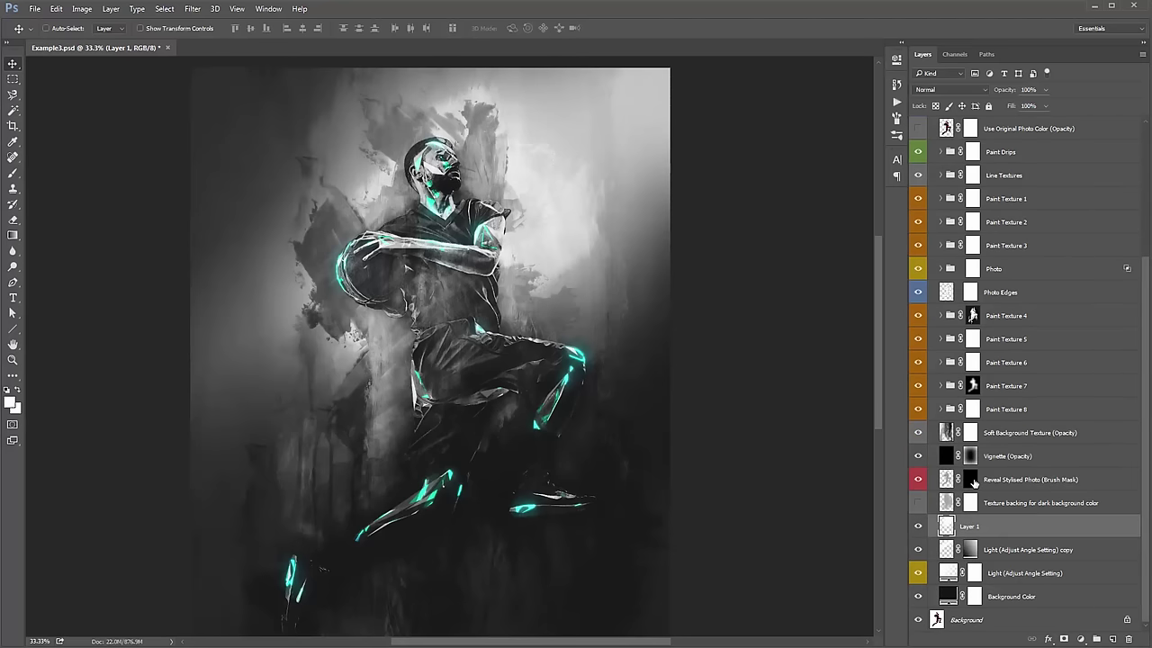
{"action": "left_click", "coordinate": [972, 479]}
{"action": "key", "text": "b"}
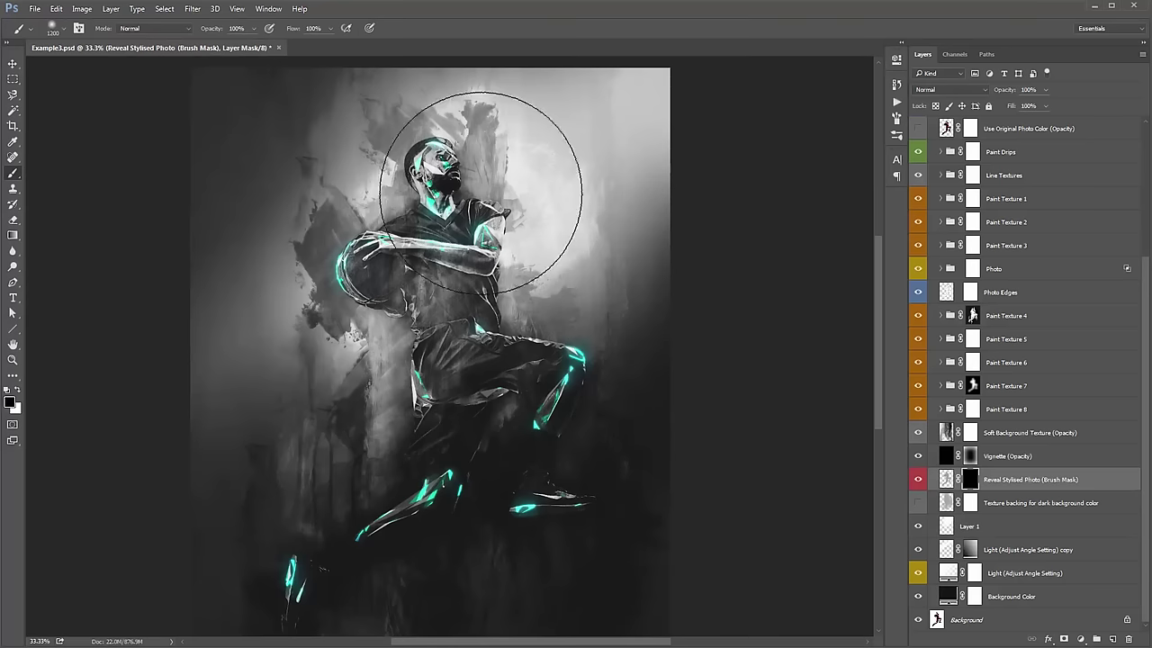
{"action": "key", "text": "bracketleft"}
{"action": "key", "text": "bracketleft"}
{"action": "key", "text": "bracketleft"}
{"action": "key", "text": "bracketleft"}
{"action": "key", "text": "bracketleft"}
{"action": "key", "text": "bracketleft"}
{"action": "key", "text": "bracketleft"}
{"action": "key", "text": "bracketleft"}
{"action": "key", "text": "x"}
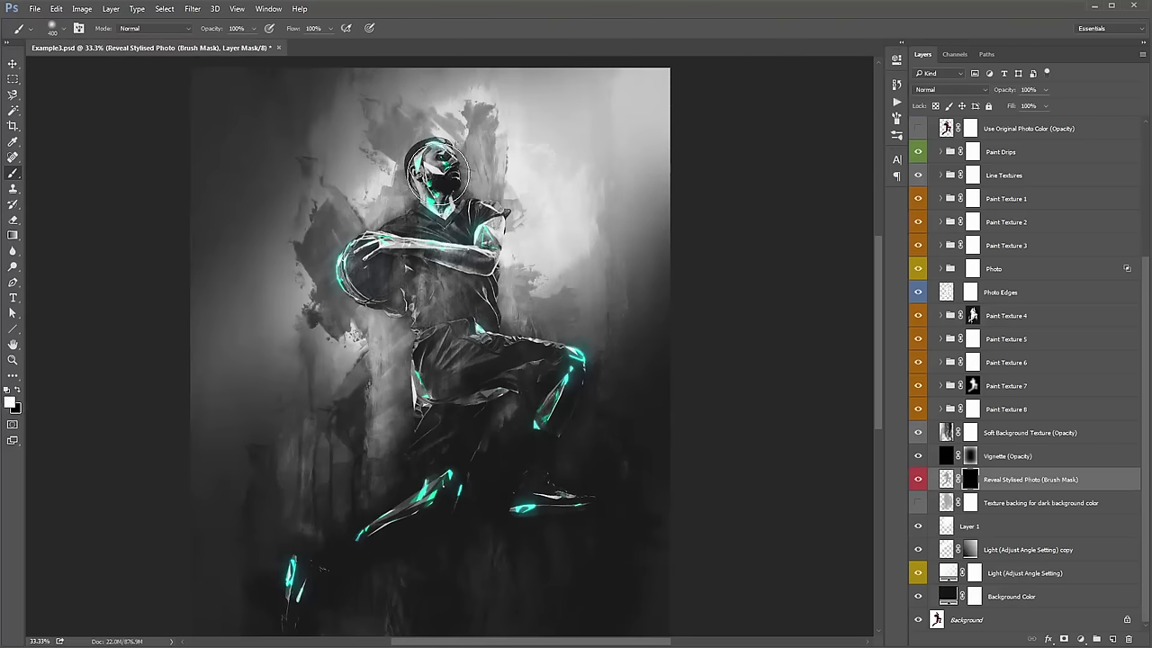
{"action": "left_click_drag", "start_coordinate": [436, 171], "coordinate": [439, 216]}
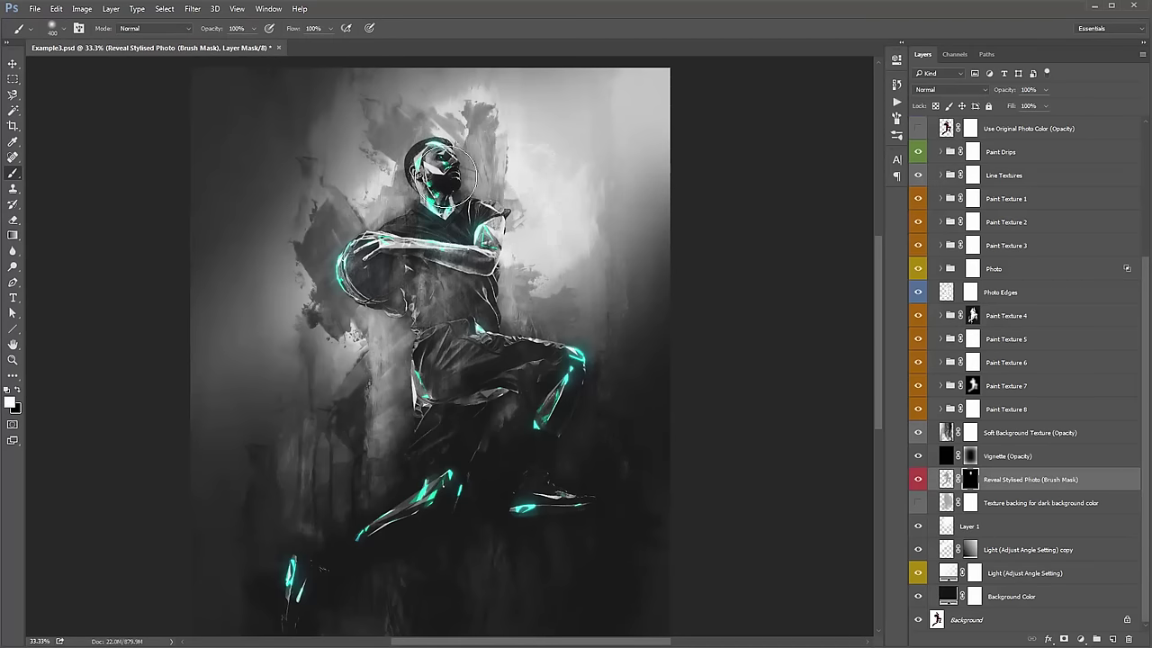
{"action": "key", "text": "x"}
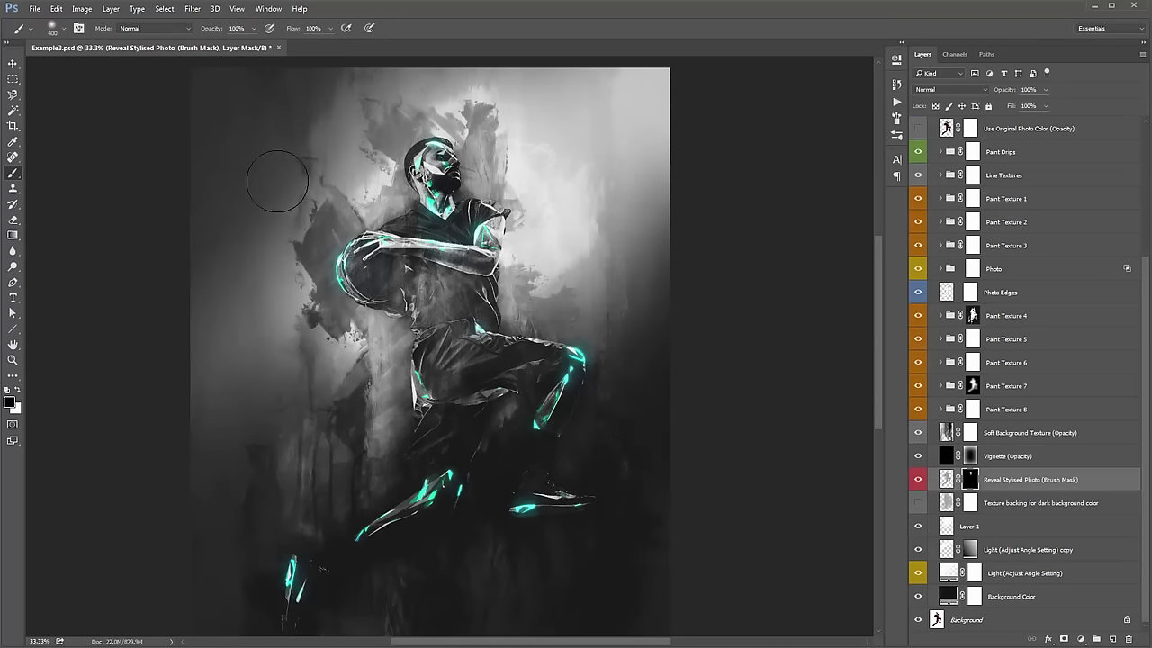
{"action": "key", "text": "v"}
{"action": "left_click_drag", "start_coordinate": [398, 270], "coordinate": [418, 209]}
{"action": "key", "text": "ctrl+minus"}
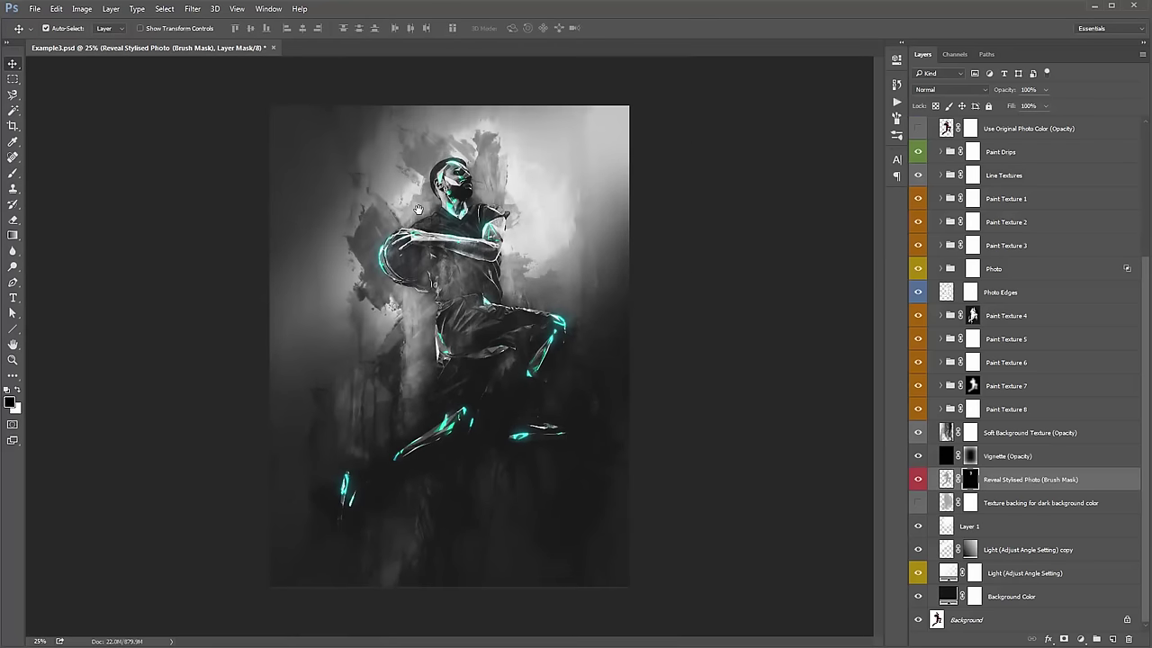
Set the opacity of the white glow layer, Layer 1, to 62%.
{"action": "left_click", "coordinate": [1027, 550]}
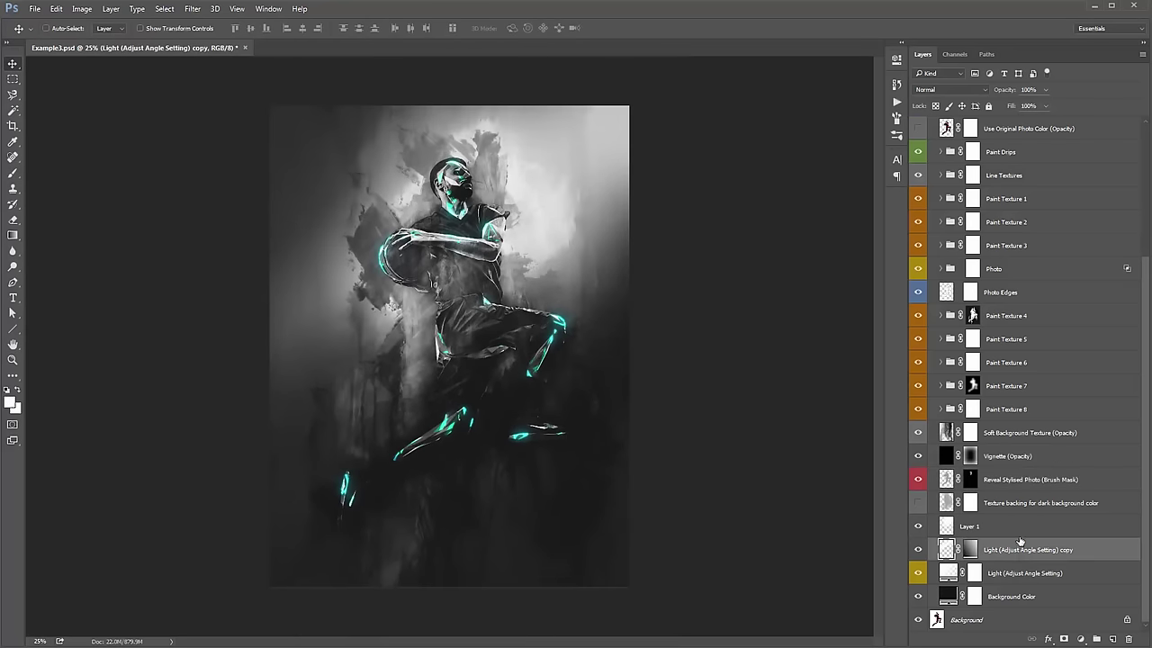
{"action": "left_click", "coordinate": [1017, 527]}
{"action": "left_click", "coordinate": [1027, 89]}
{"action": "type", "text": "85"}
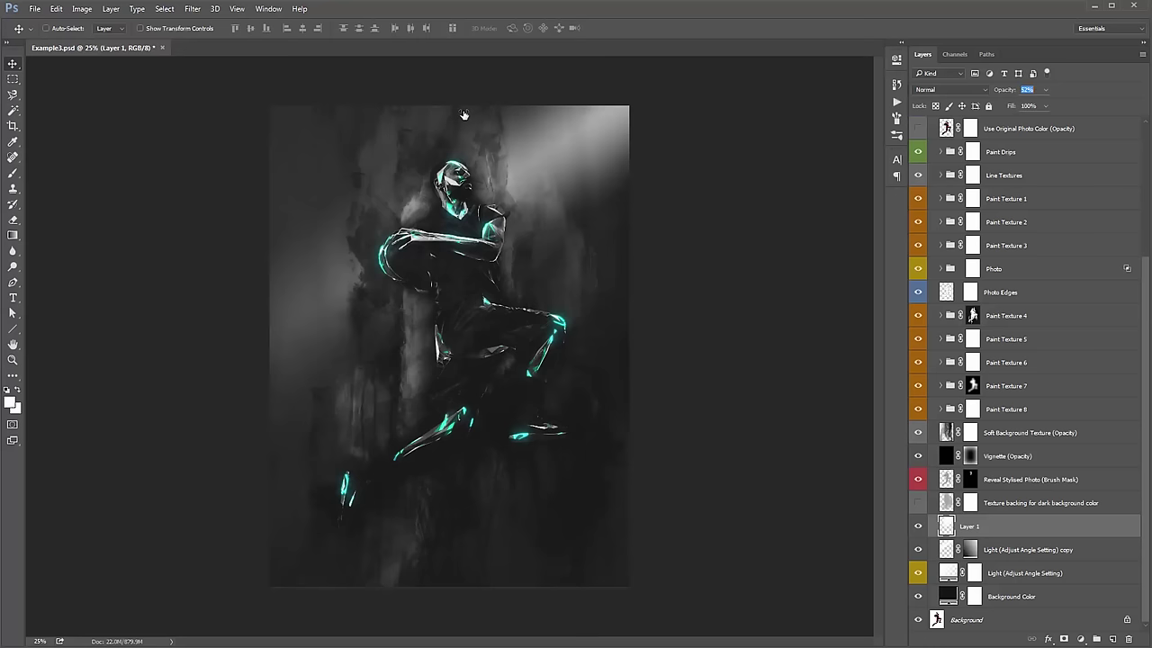
{"action": "key", "text": "Return"}
{"action": "type", "text": "57"}
{"action": "key", "text": "Return"}
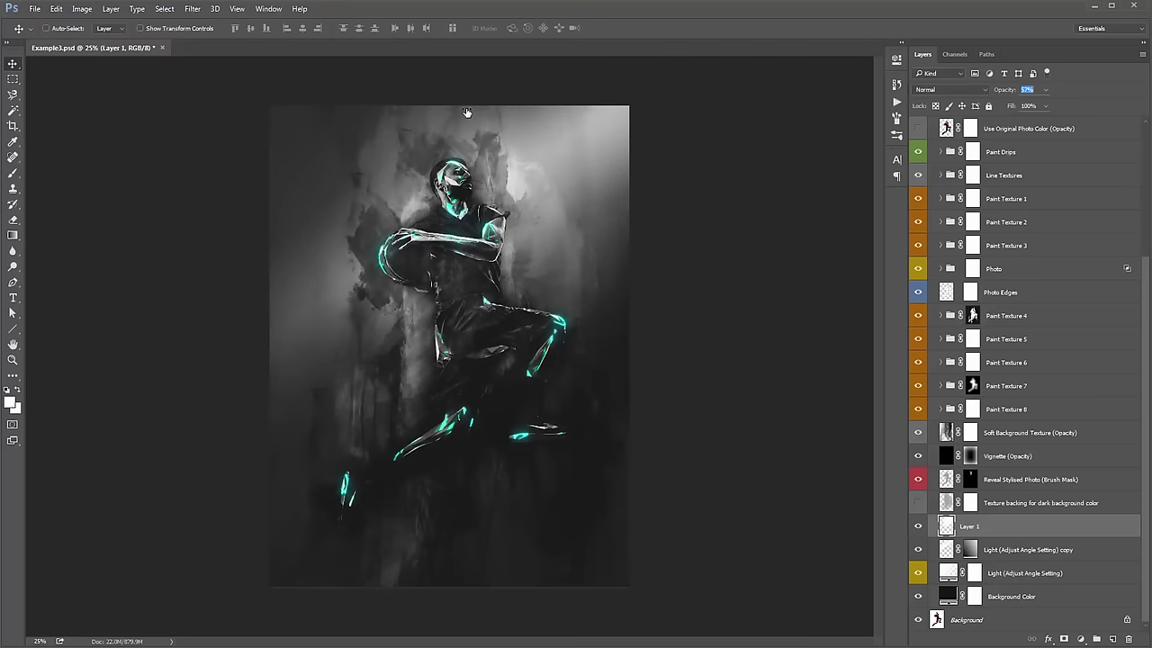
{"action": "type", "text": "62"}
{"action": "key", "text": "Return"}
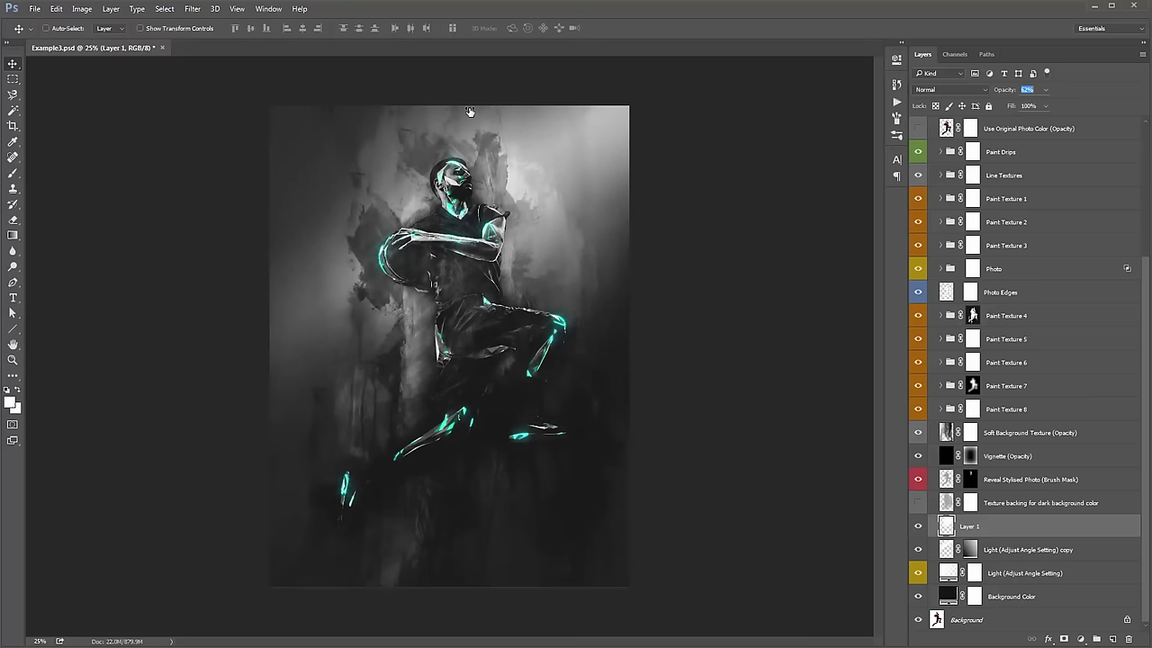
{"action": "left_click", "coordinate": [469, 111]}
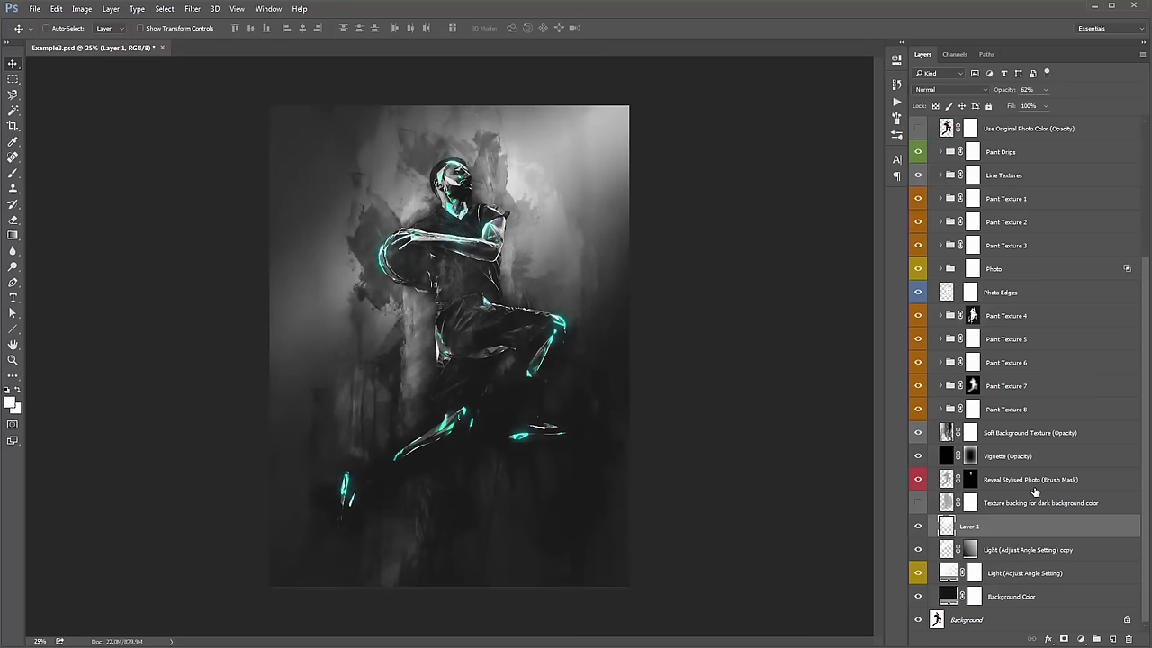
Compare the image with the Vignette layer hidden and shown.
{"action": "left_click", "coordinate": [917, 456]}
{"action": "left_click", "coordinate": [917, 457]}
{"action": "left_click", "coordinate": [917, 456]}
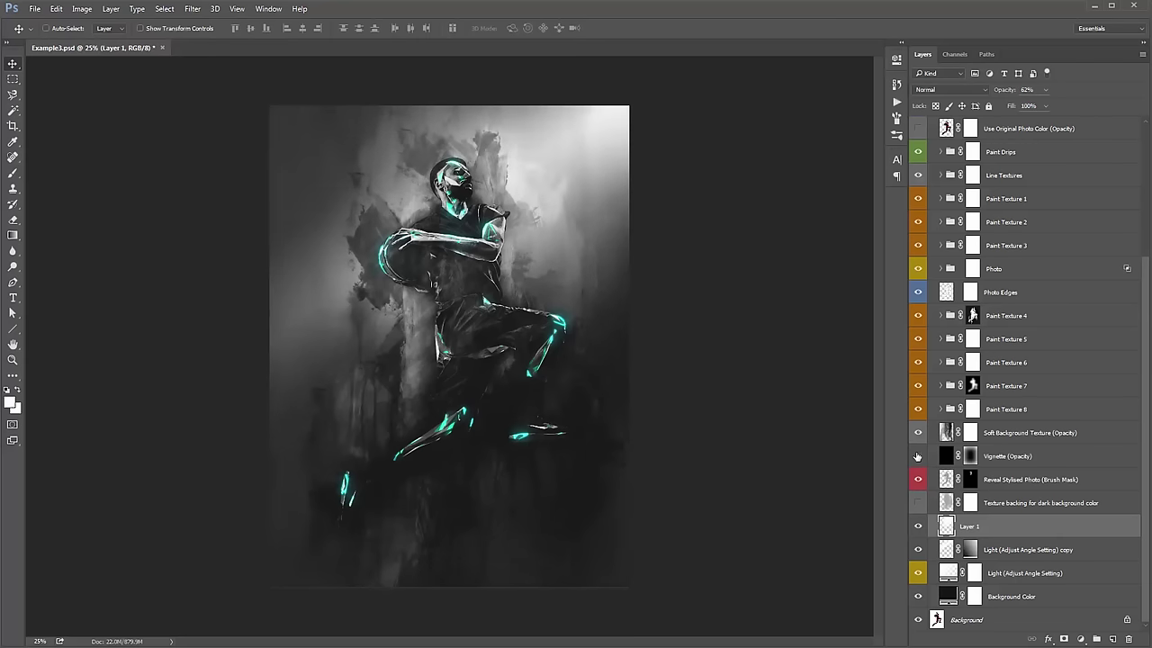
{"action": "left_click", "coordinate": [917, 457]}
{"action": "left_click", "coordinate": [917, 456]}
{"action": "left_click", "coordinate": [917, 457]}
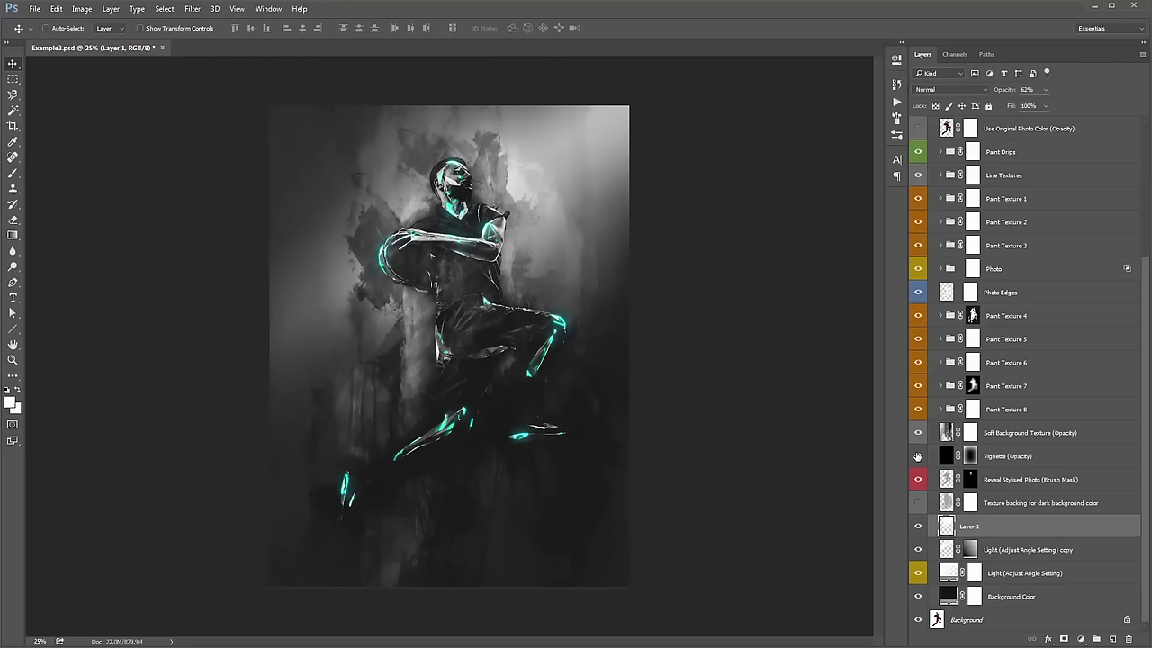
Reduce the feather of the Vignette layer's mask to 147.2 px.
{"action": "left_click", "coordinate": [997, 455]}
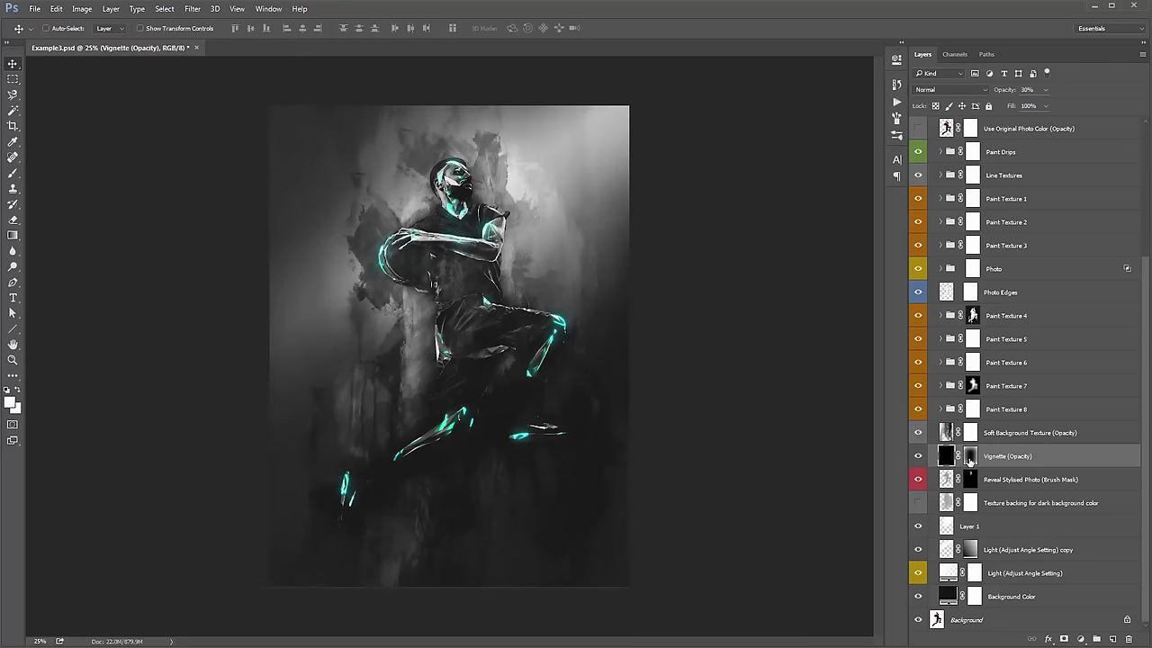
{"action": "double_click", "coordinate": [970, 457]}
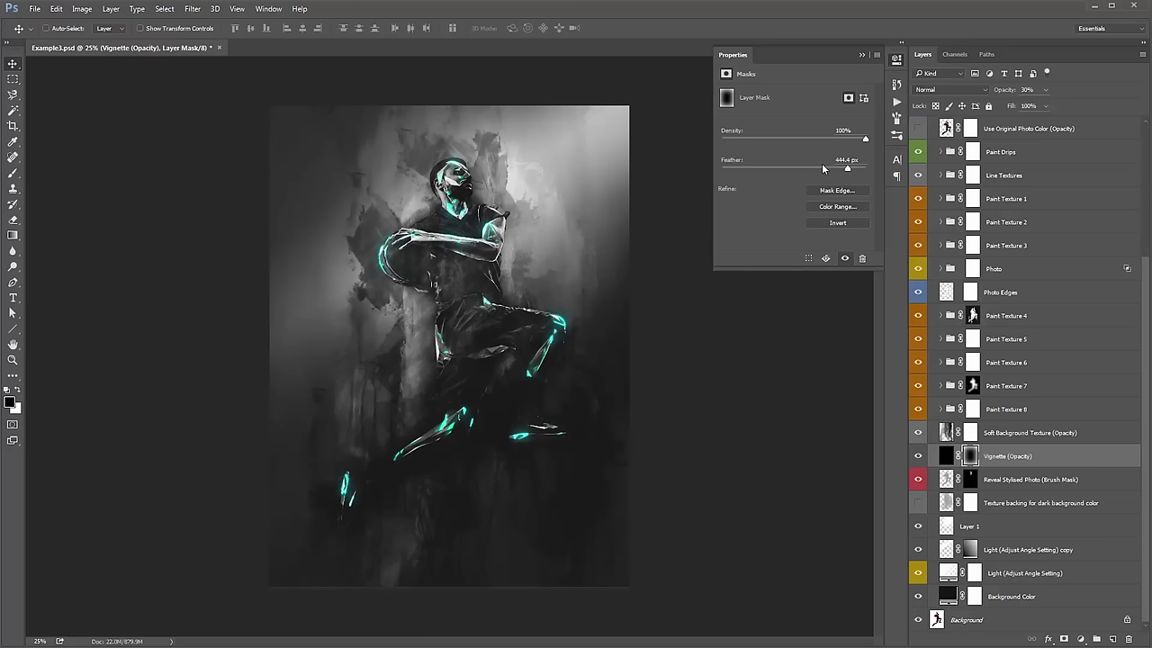
{"action": "mouse_move", "coordinate": [839, 169]}
{"action": "left_mouse_down"}
{"action": "mouse_move", "coordinate": [648, 159]}
{"action": "mouse_move", "coordinate": [396, 281]}
{"action": "mouse_move", "coordinate": [740, 171]}
{"action": "mouse_move", "coordinate": [828, 168]}
{"action": "left_mouse_up"}
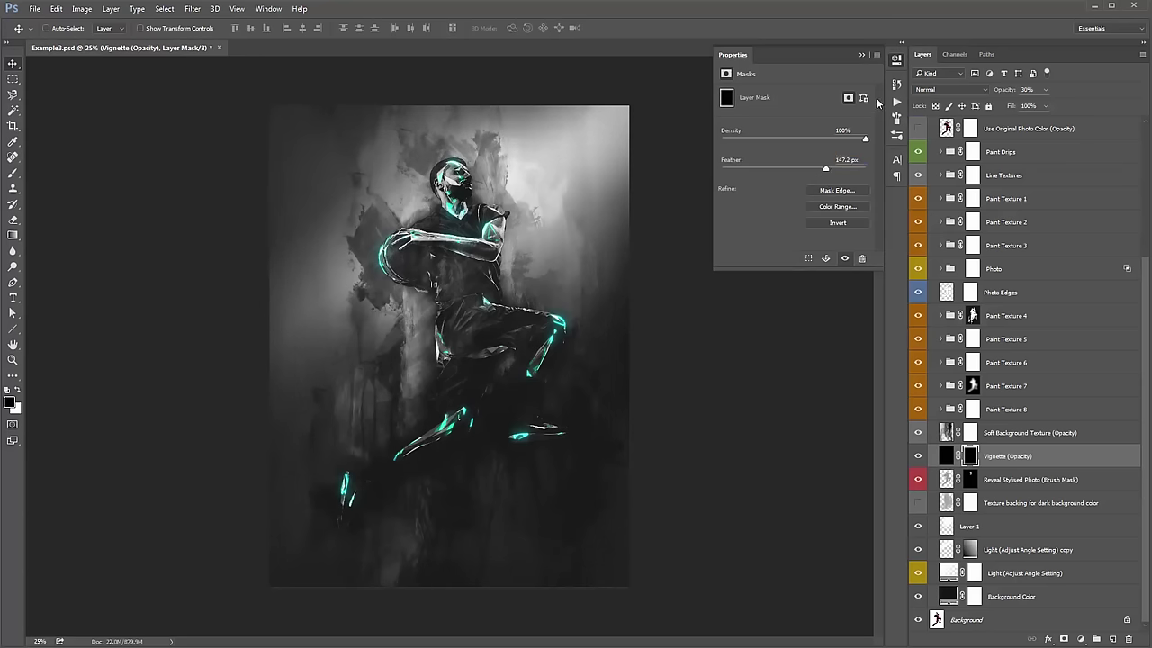
{"action": "left_click", "coordinate": [863, 56]}
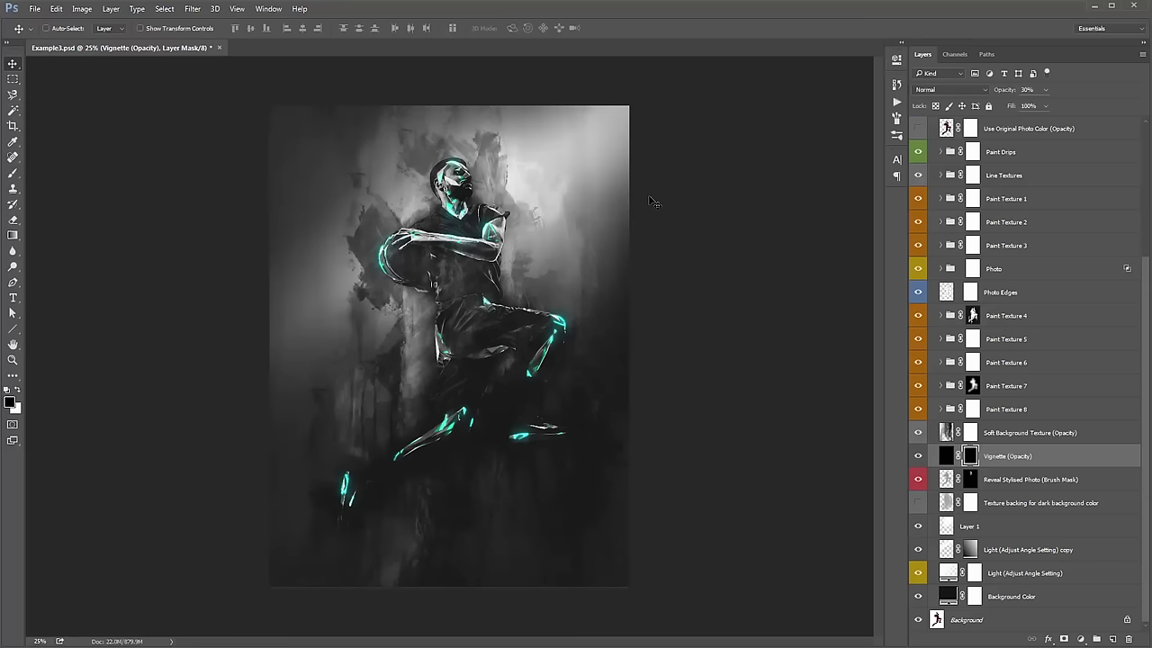
Compare the image with and without the original Light (Adjust Angle Setting) layer and leave that layer hidden.
{"action": "left_click", "coordinate": [917, 576]}
{"action": "left_click", "coordinate": [917, 576]}
{"action": "left_click", "coordinate": [917, 576]}
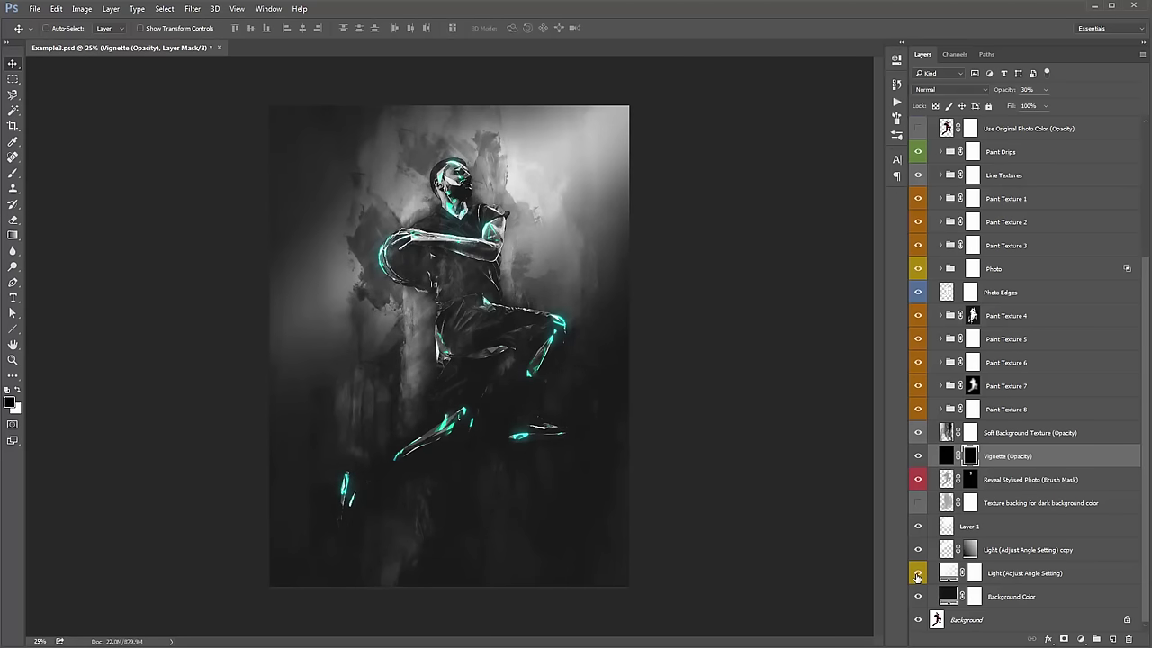
{"action": "left_click", "coordinate": [917, 576]}
Compare the image with the Shadows layer of the Photo group hidden and shown.
{"action": "key", "text": "ctrl+space"}
{"action": "left_click", "coordinate": [402, 237]}
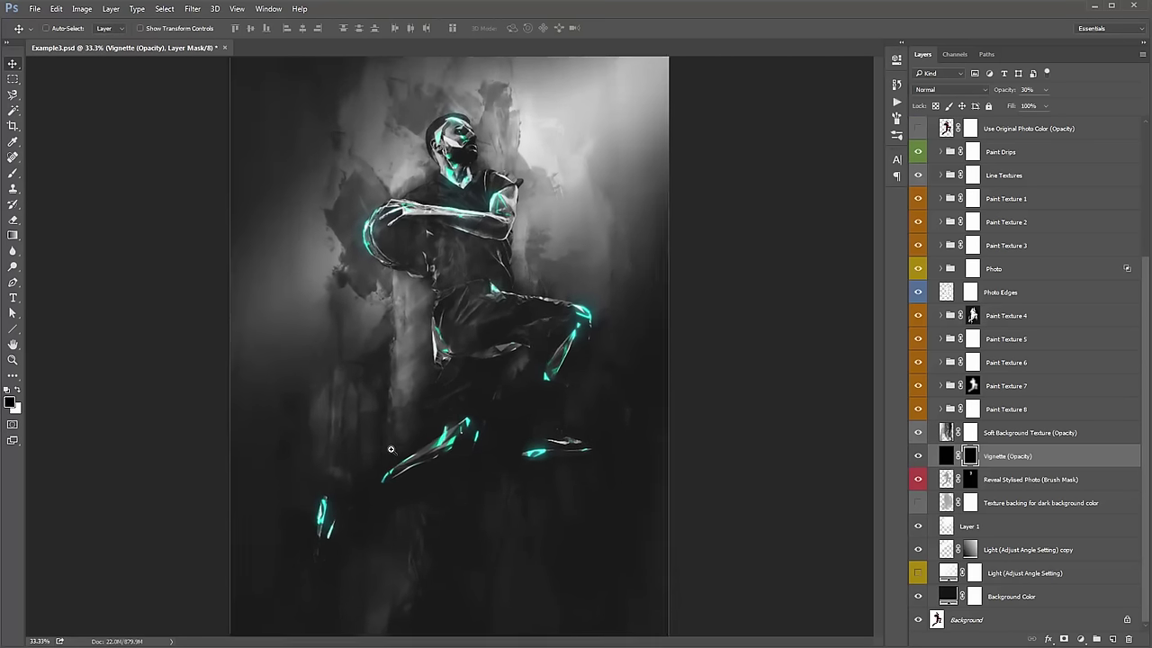
{"action": "scroll", "coordinate": [405, 450], "scroll_direction": "down", "scroll_amount": 2}
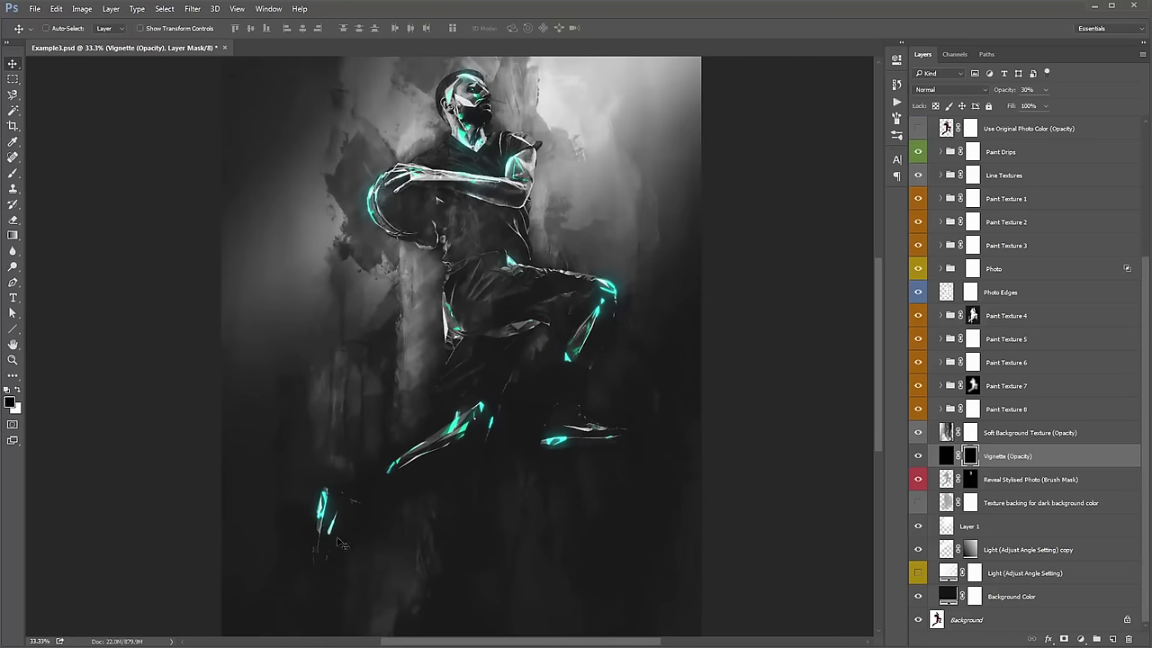
{"action": "scroll", "coordinate": [441, 470], "scroll_direction": "up", "scroll_amount": 1}
{"action": "left_click", "coordinate": [1066, 319]}
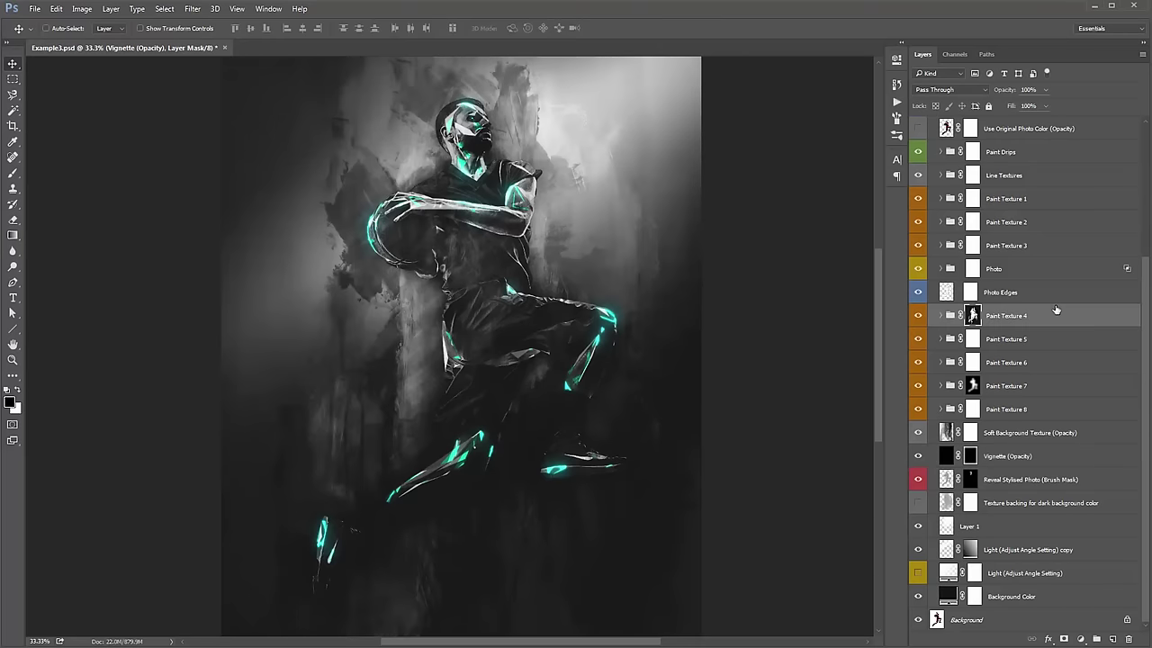
{"action": "left_click", "coordinate": [946, 268]}
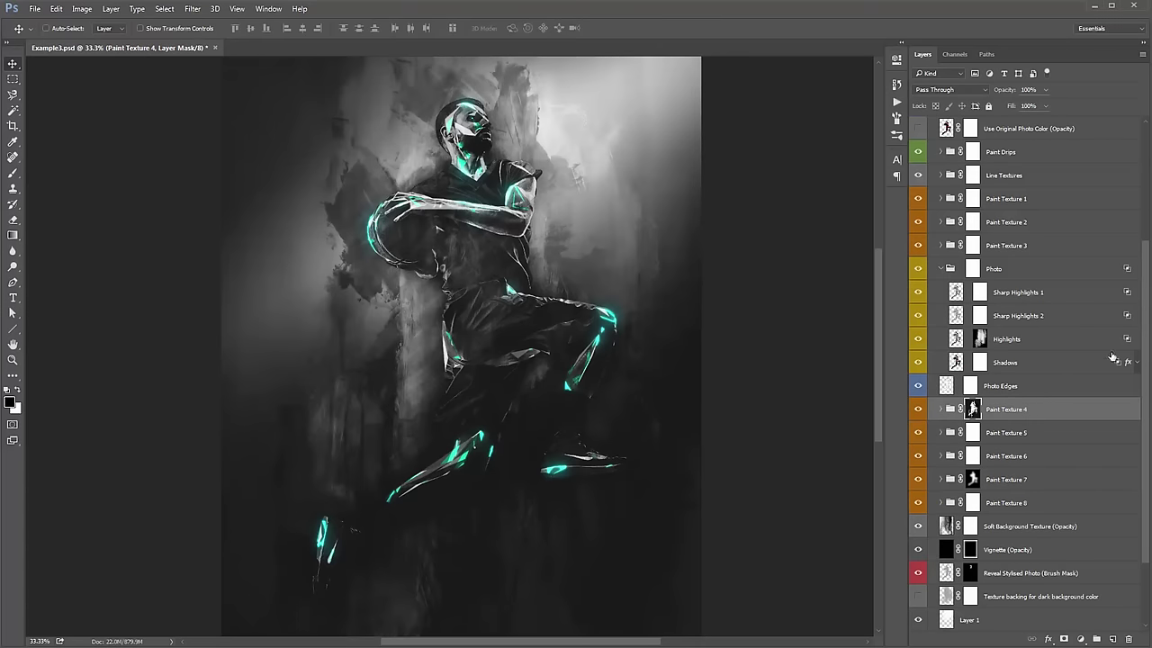
{"action": "left_click", "coordinate": [1137, 364]}
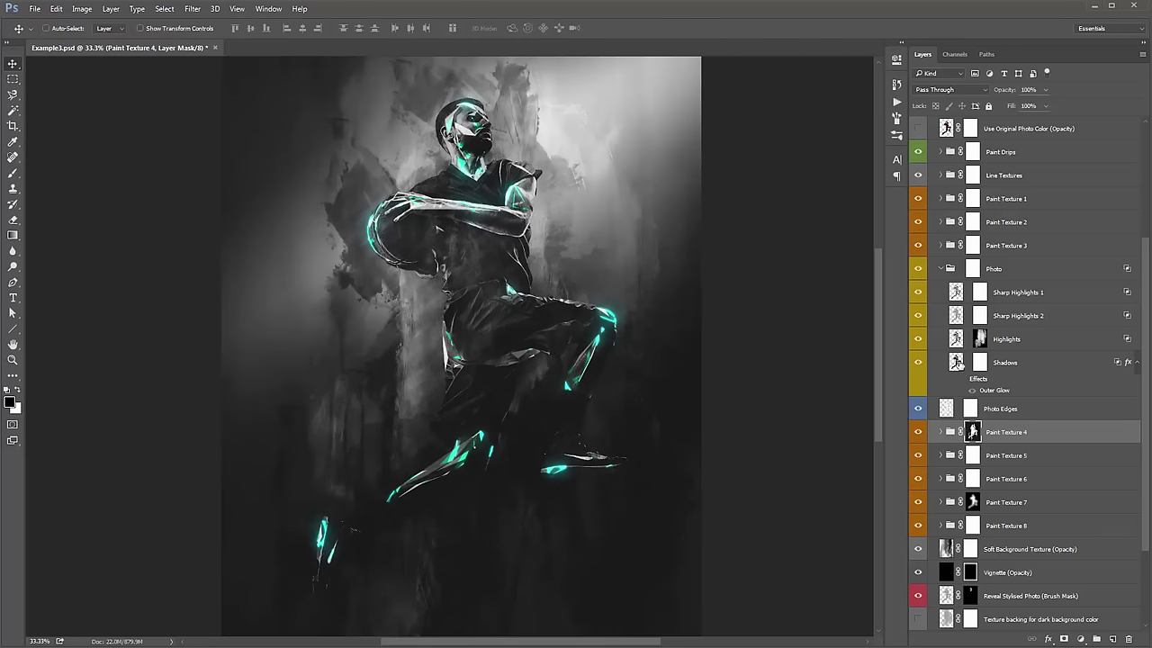
{"action": "left_click", "coordinate": [917, 362]}
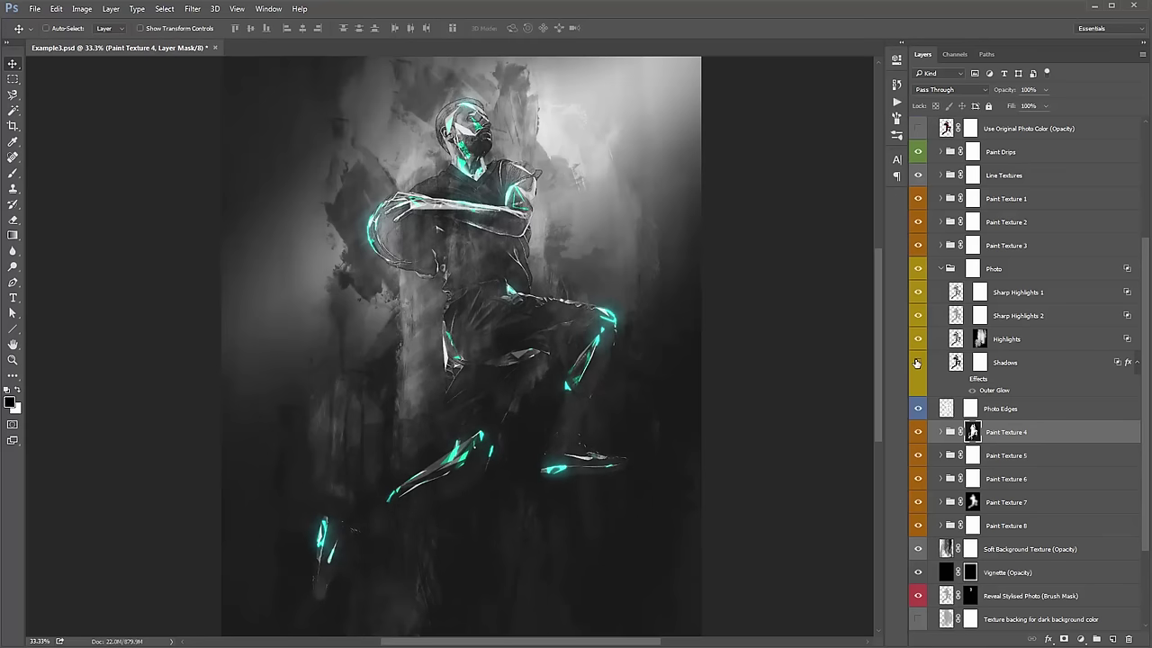
{"action": "left_click", "coordinate": [917, 363]}
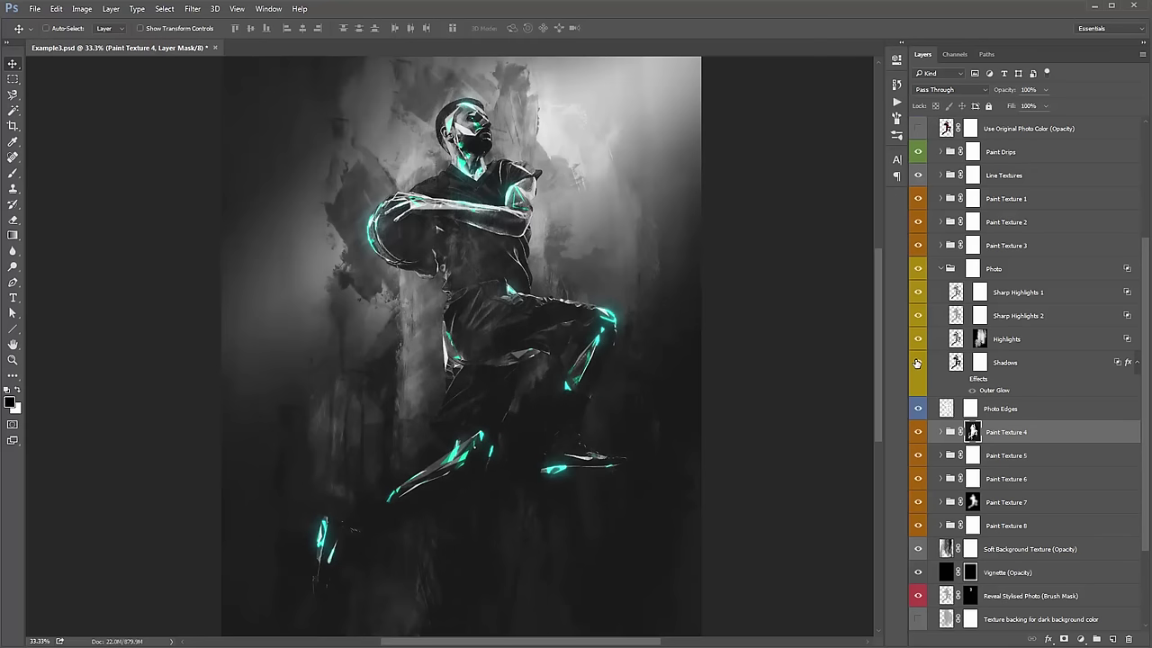
{"action": "left_click", "coordinate": [917, 362]}
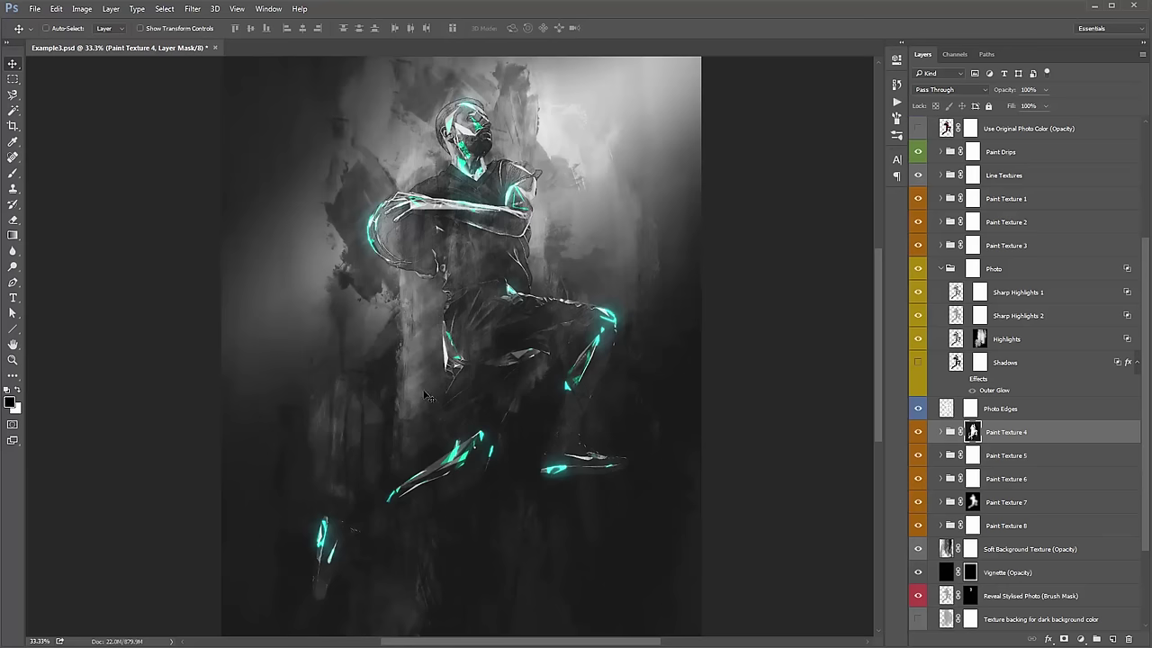
{"action": "left_click", "coordinate": [917, 363]}
Paint black on the Shadows layer's mask with a soft 400 px brush over the player's torso and shorts, and collapse the Photo group.
{"action": "left_click", "coordinate": [979, 362]}
{"action": "key", "text": "b"}
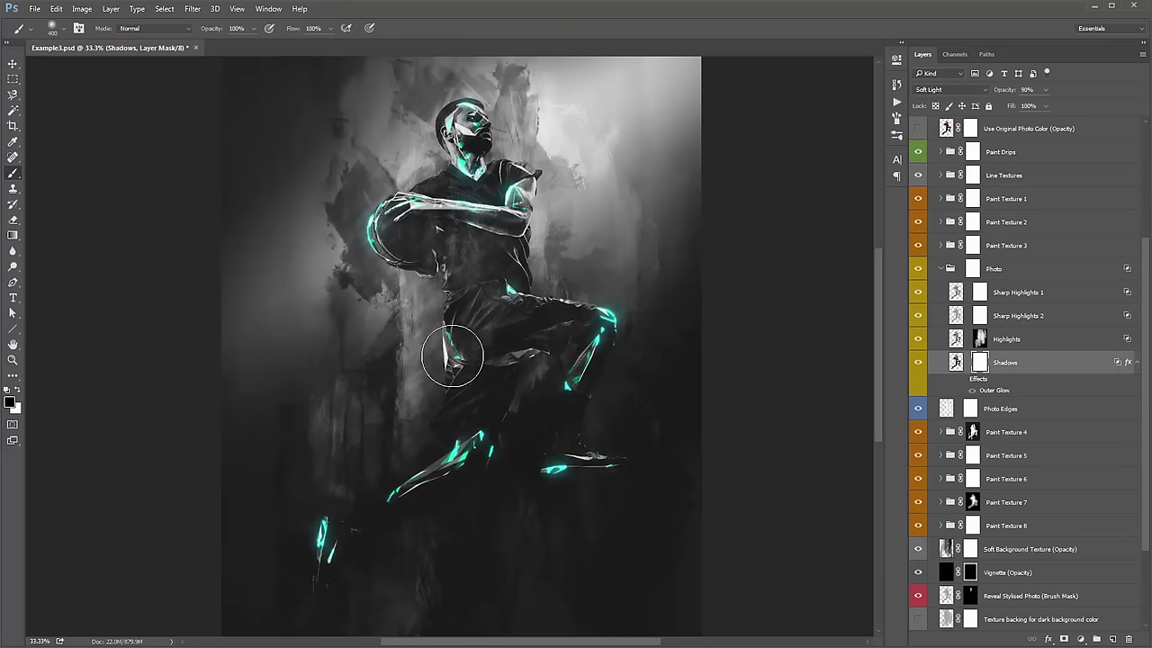
{"action": "left_click_drag", "start_coordinate": [597, 231], "coordinate": [563, 328]}
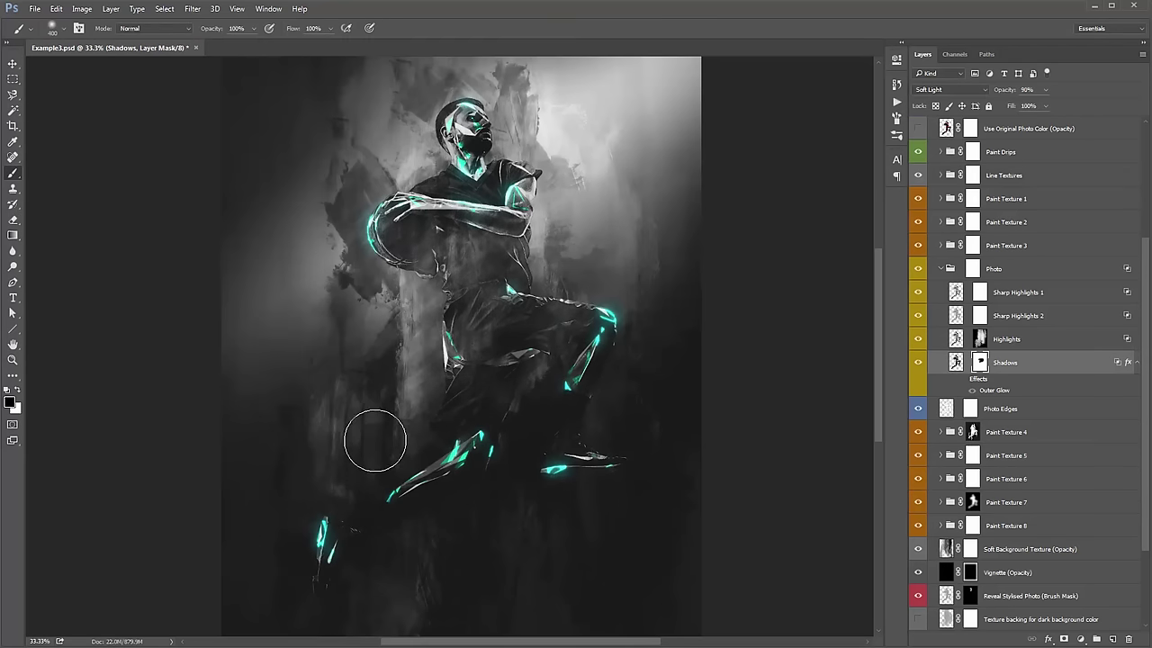
{"action": "key", "text": "x"}
{"action": "mouse_move", "coordinate": [461, 275]}
{"action": "left_mouse_down"}
{"action": "mouse_move", "coordinate": [557, 209]}
{"action": "mouse_move", "coordinate": [602, 282]}
{"action": "mouse_move", "coordinate": [565, 307]}
{"action": "mouse_move", "coordinate": [639, 237]}
{"action": "mouse_move", "coordinate": [599, 275]}
{"action": "mouse_move", "coordinate": [621, 214]}
{"action": "left_mouse_up"}
{"action": "key", "text": "x"}
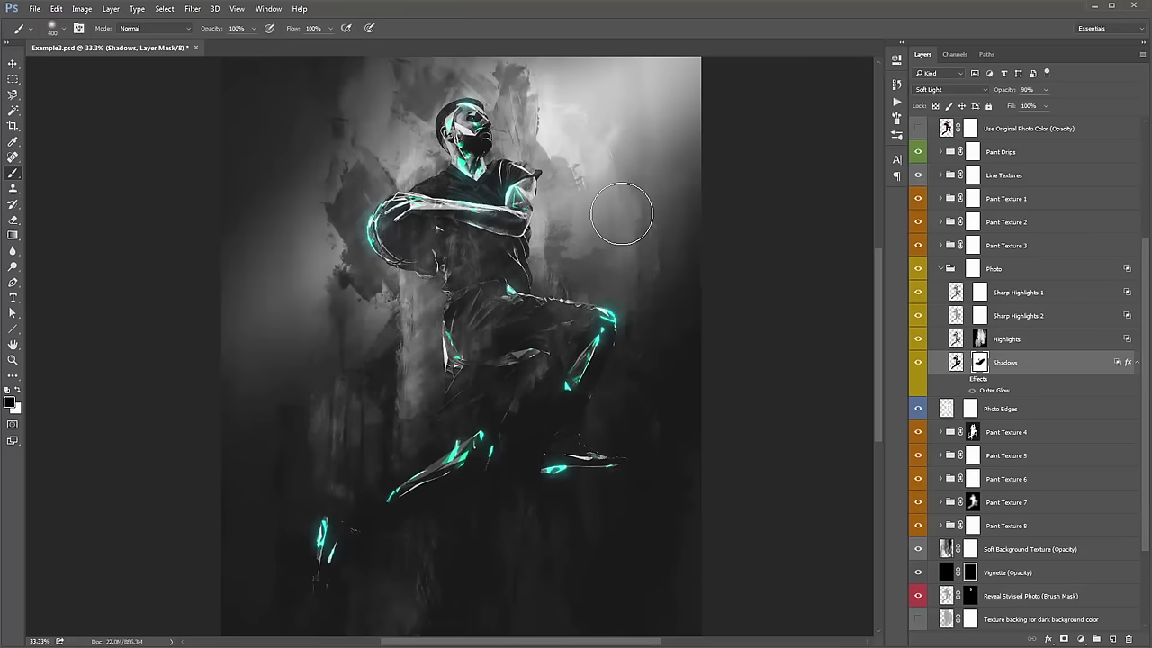
{"action": "key", "text": "v"}
{"action": "scroll", "coordinate": [662, 280], "scroll_direction": "up", "scroll_amount": 1}
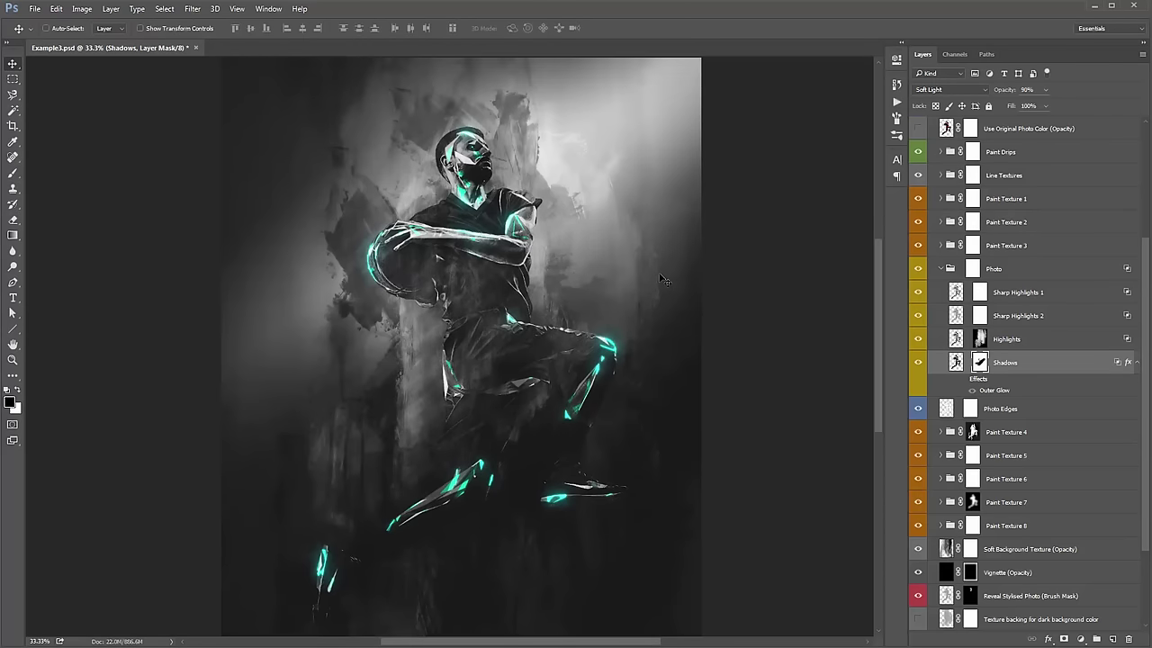
{"action": "left_click", "coordinate": [940, 268]}
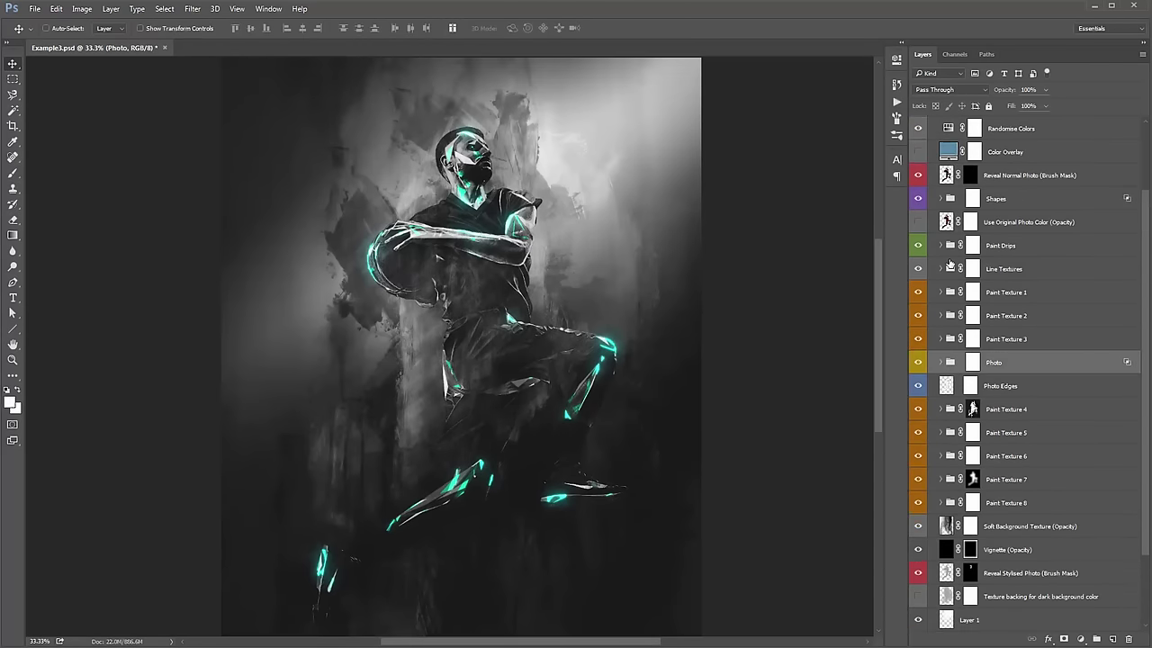
Duplicate the Shapes group and merge the copy into a single layer.
{"action": "left_click", "coordinate": [1012, 224]}
{"action": "key", "text": "ctrl+j"}
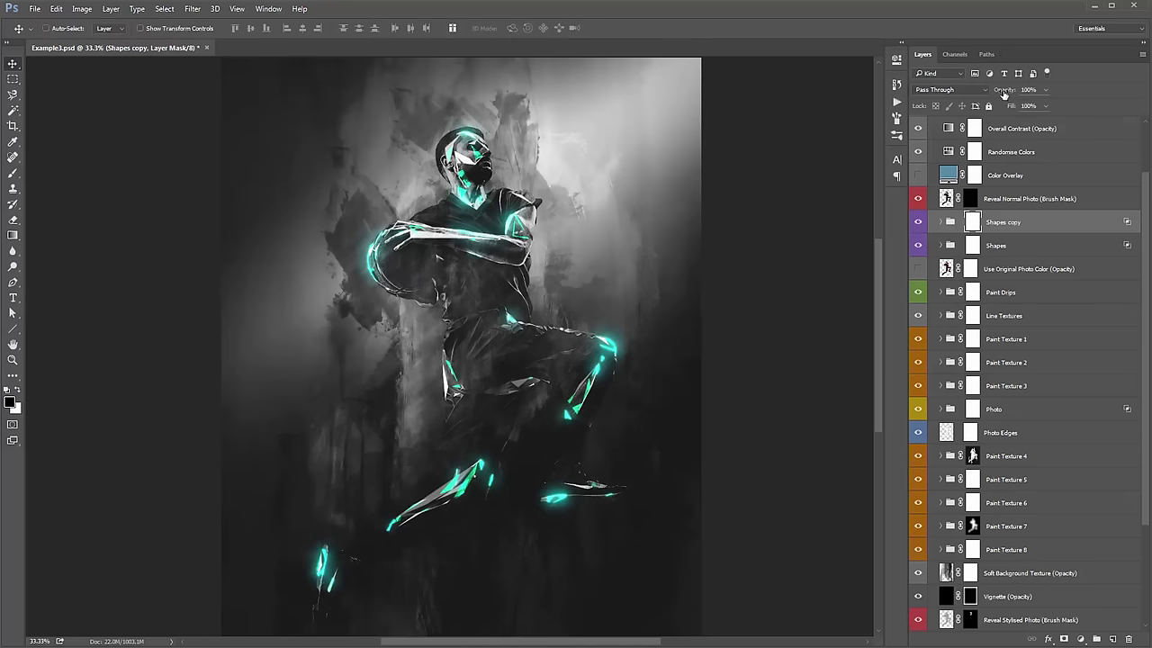
{"action": "left_click", "coordinate": [1023, 90]}
{"action": "type", "text": "0"}
{"action": "key", "text": "Return"}
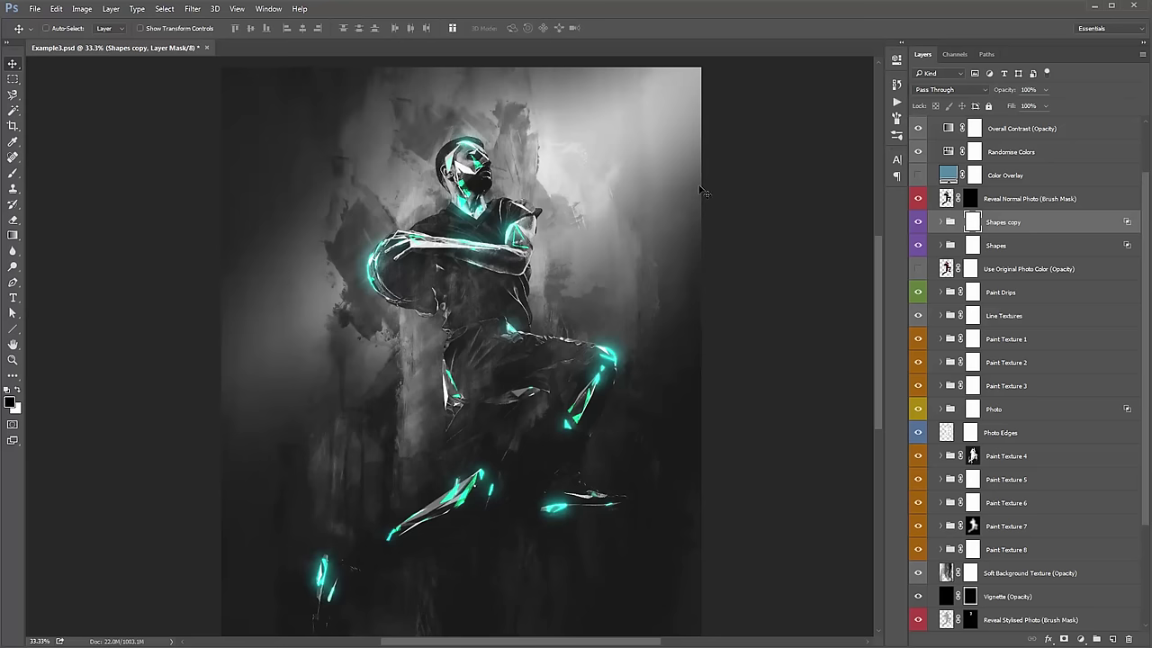
{"action": "key", "text": "ctrl+e"}
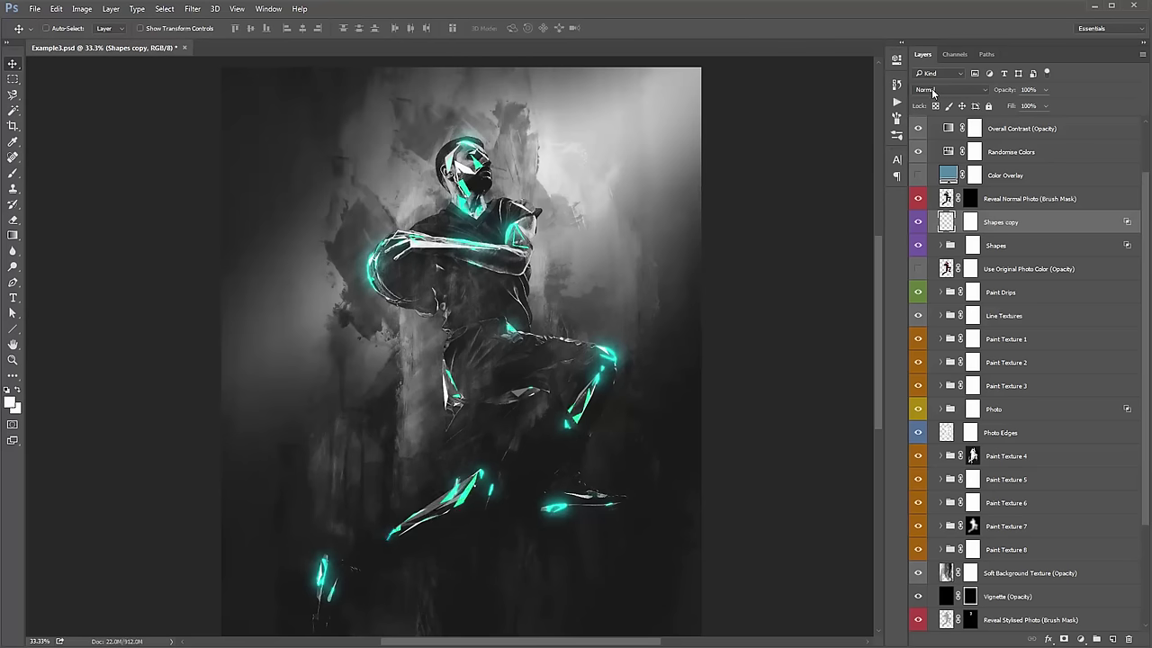
Set the Shapes copy layer to Linear Dodge (Add) and apply a Gaussian Blur with a radius of 58.2 pixels to it.
{"action": "left_click", "coordinate": [934, 91]}
{"action": "left_click", "coordinate": [945, 188]}
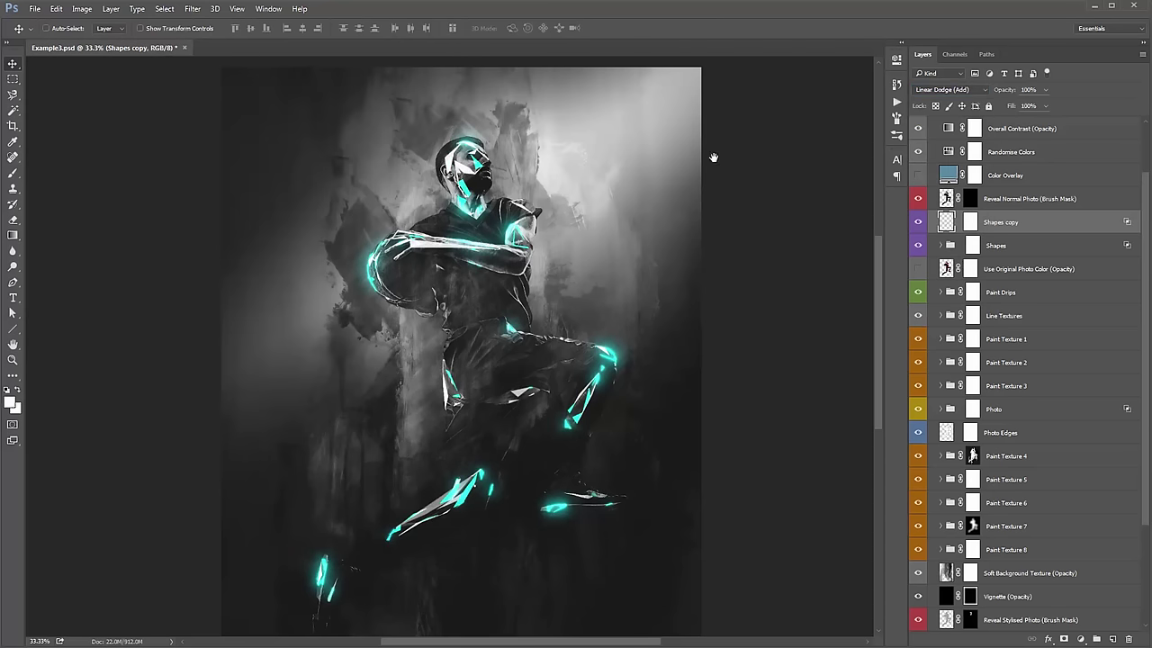
{"action": "left_click", "coordinate": [193, 8]}
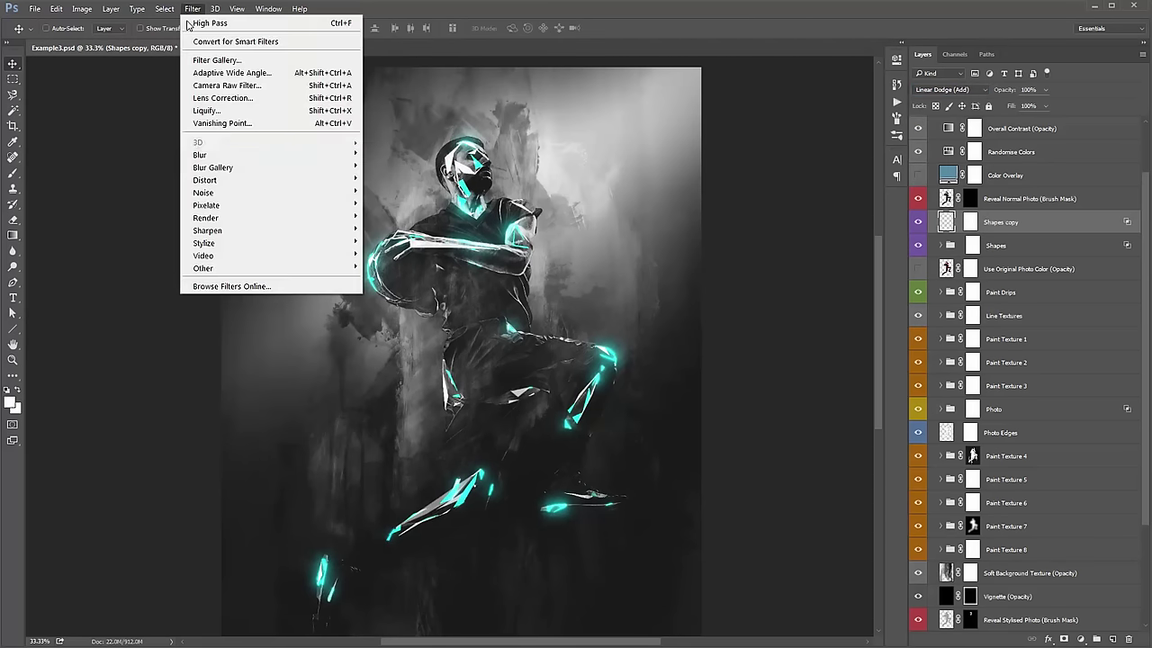
{"action": "mouse_move", "coordinate": [216, 147]}
{"action": "left_click", "coordinate": [396, 205]}
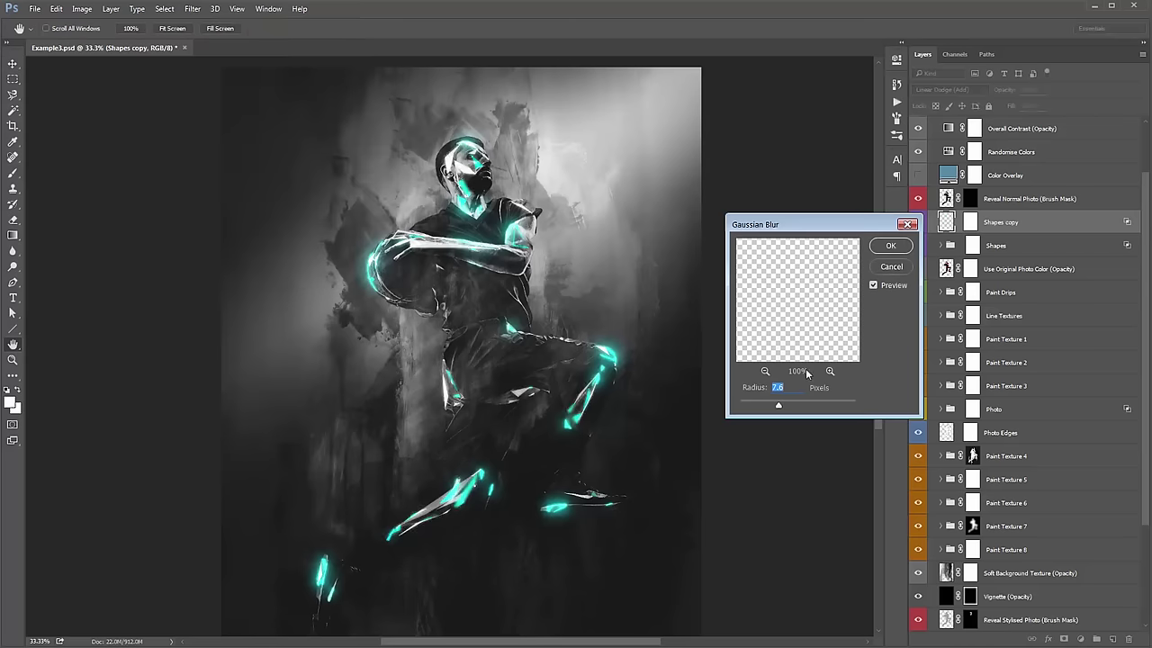
{"action": "left_click_drag", "start_coordinate": [778, 406], "coordinate": [806, 408]}
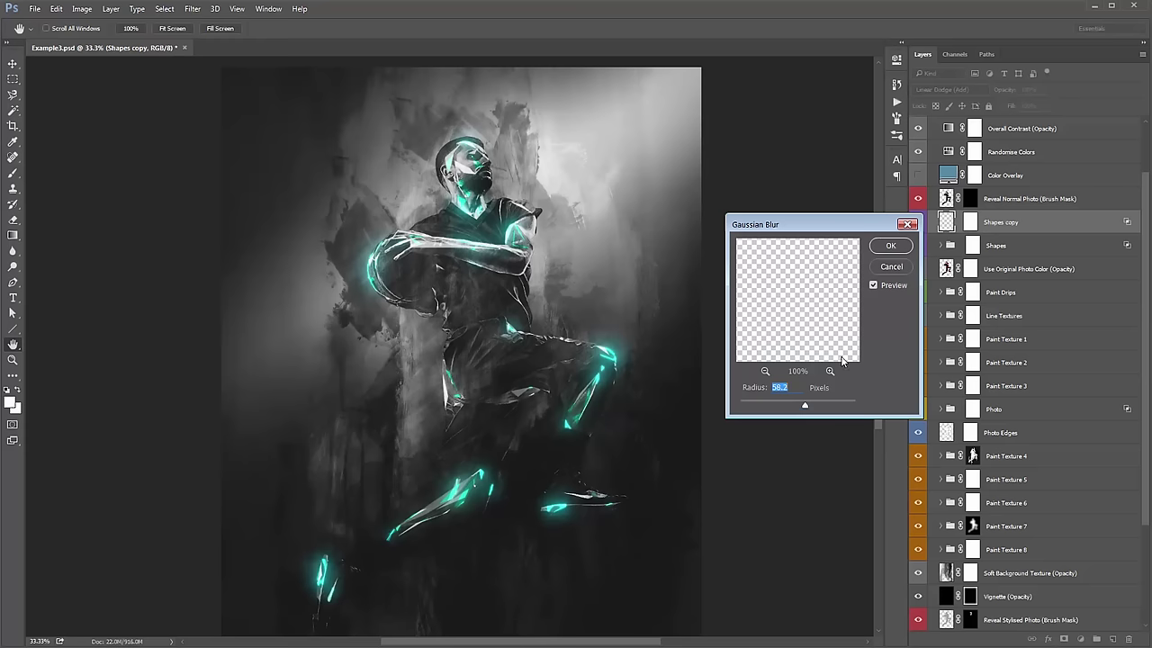
{"action": "left_click", "coordinate": [904, 249]}
Set the opacity of the Shapes copy layer to 60%.
{"action": "left_click", "coordinate": [1026, 89]}
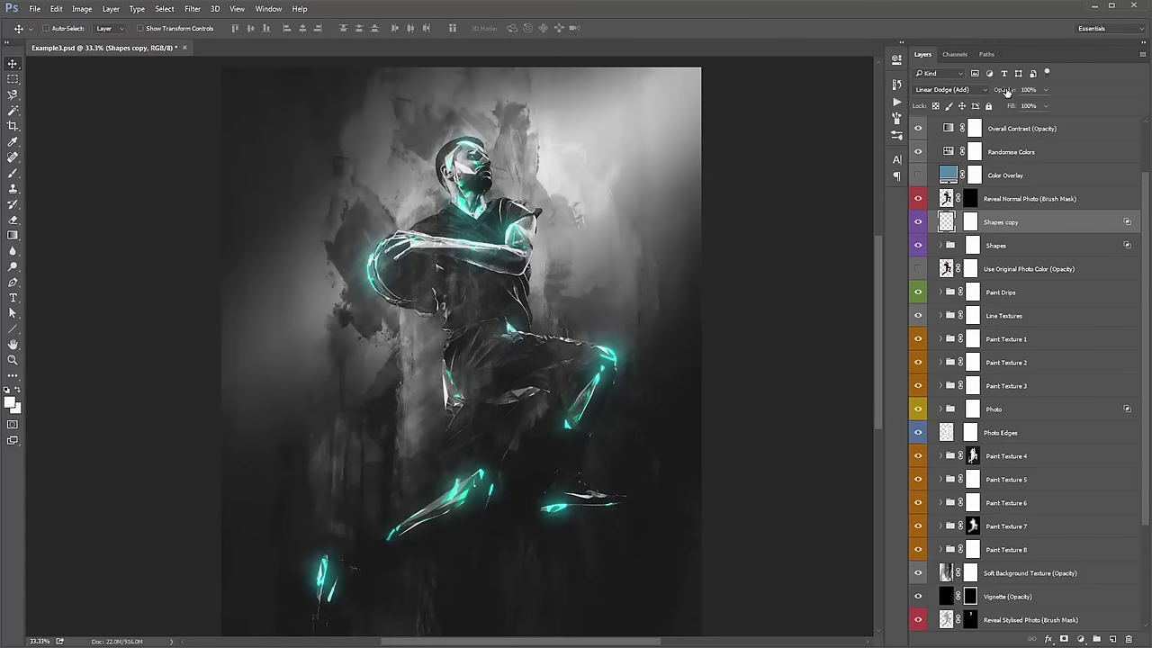
{"action": "type", "text": "60"}
{"action": "key", "text": "Return"}
{"action": "key", "text": "Up"}
{"action": "key", "text": "Up"}
{"action": "key", "text": "Up"}
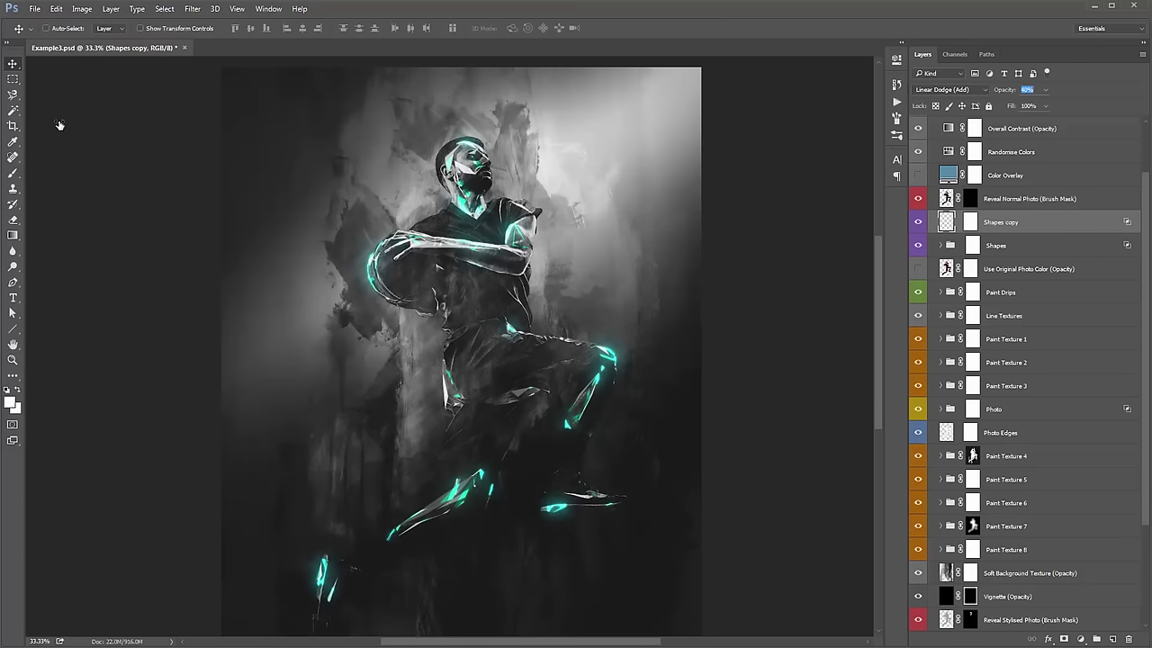
{"action": "key", "text": "Down"}
{"action": "key", "text": "Down"}
{"action": "key", "text": "Down"}
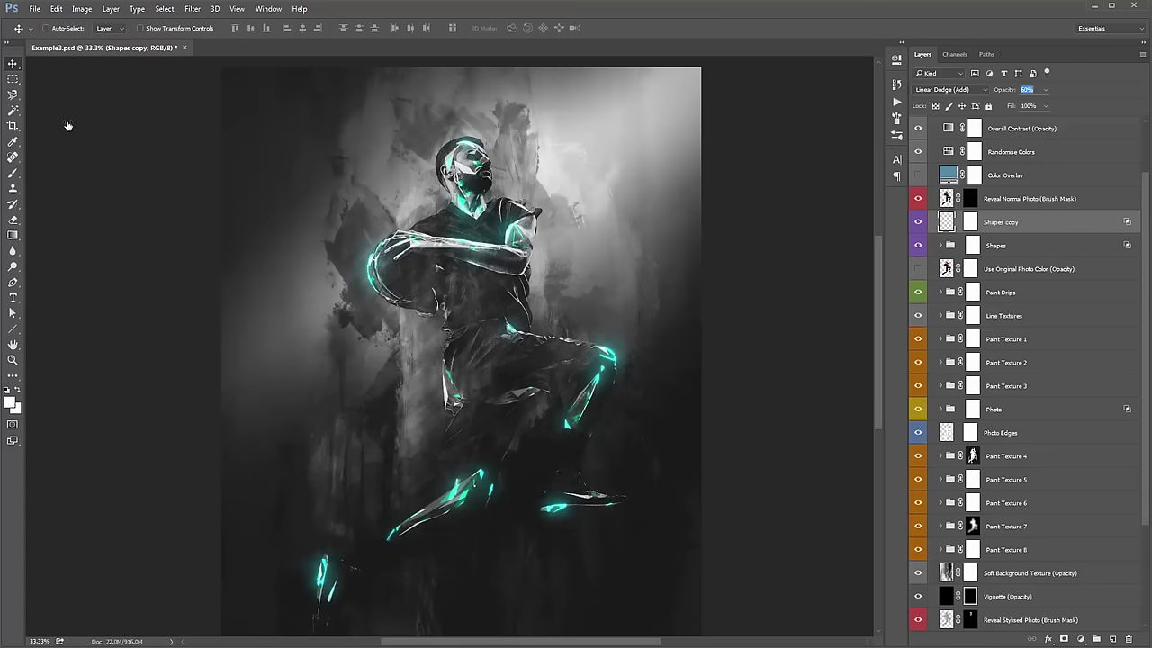
{"action": "left_click_drag", "start_coordinate": [518, 319], "coordinate": [527, 292]}
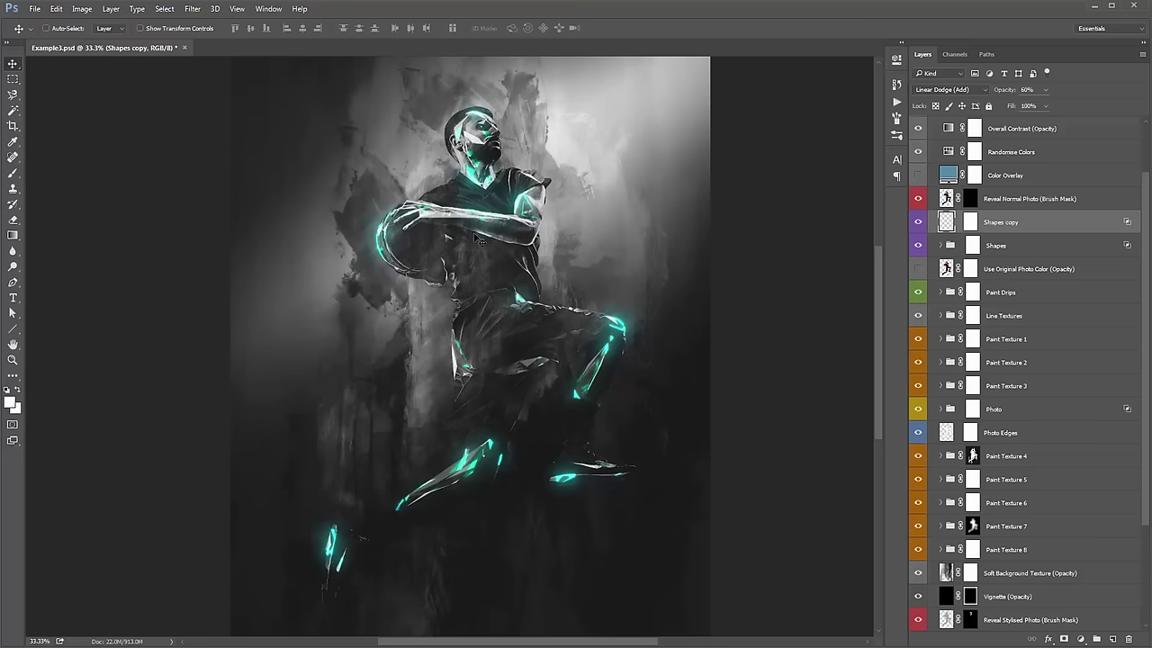
Collapse the Flex group and compare the finished effect with the original basketball photo.
{"action": "scroll", "coordinate": [962, 244], "scroll_direction": "up", "scroll_amount": 3}
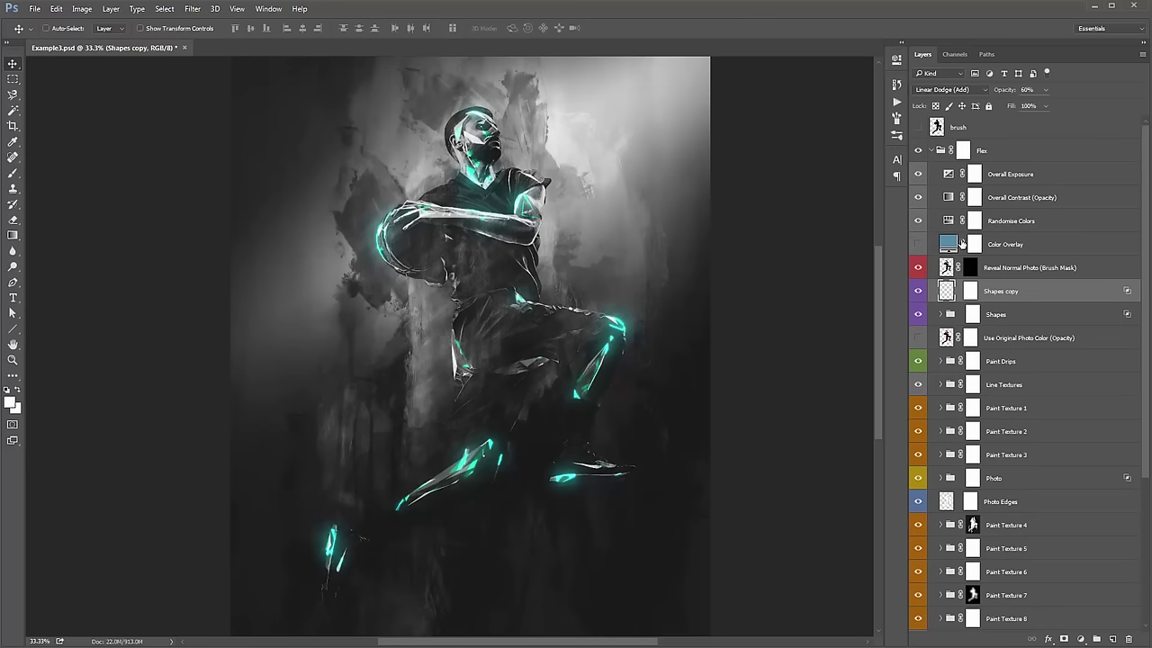
{"action": "left_click", "coordinate": [934, 151]}
{"action": "left_click", "coordinate": [918, 152]}
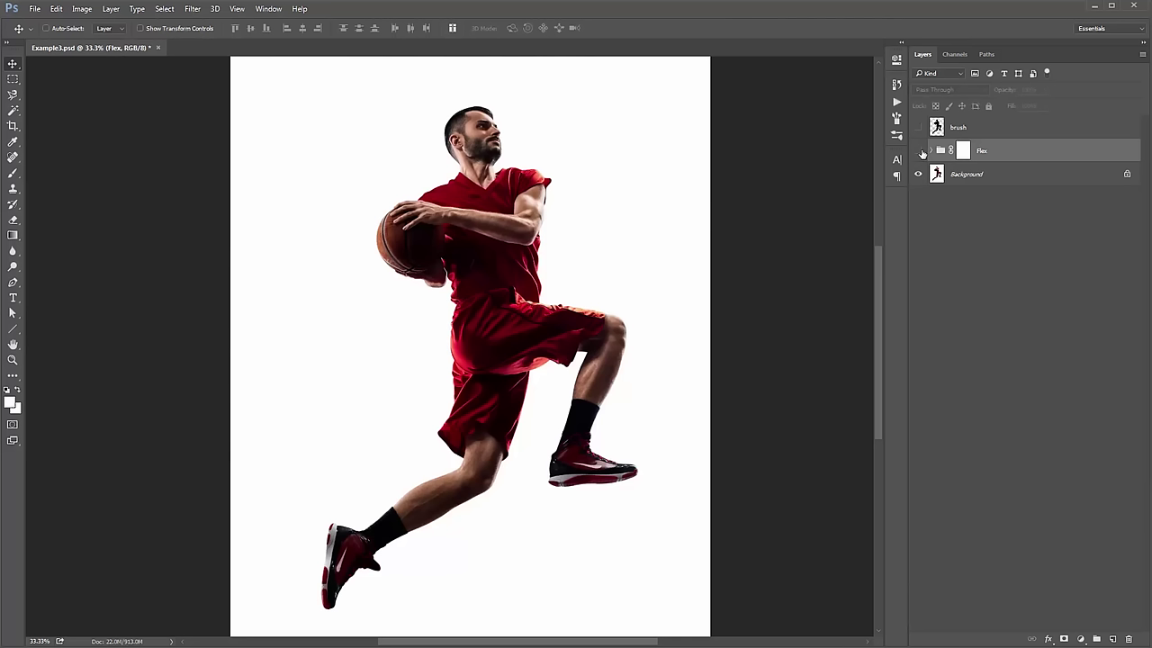
{"action": "left_click", "coordinate": [919, 151]}
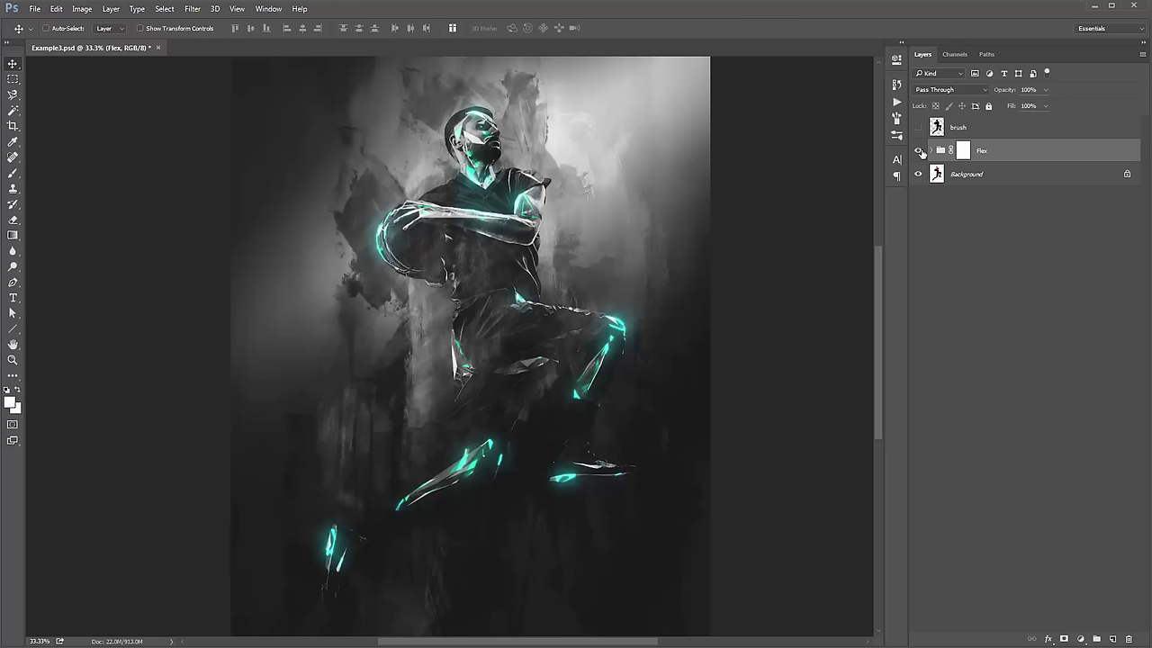
{"action": "left_click", "coordinate": [919, 151]}
{"action": "left_click", "coordinate": [920, 152]}
{"action": "left_click", "coordinate": [920, 151]}
{"action": "left_click", "coordinate": [919, 151]}
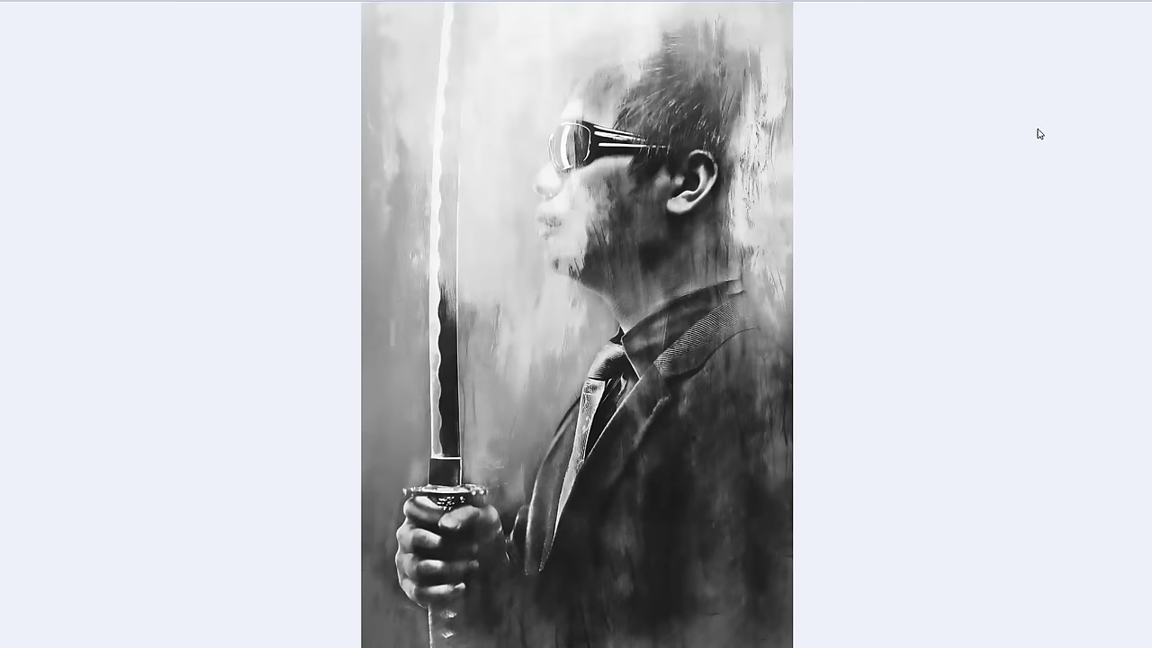
Return to Example4.psd, collapse the groups inside Flex and hide the Shapes group.
{"action": "left_click", "coordinate": [1145, 3]}
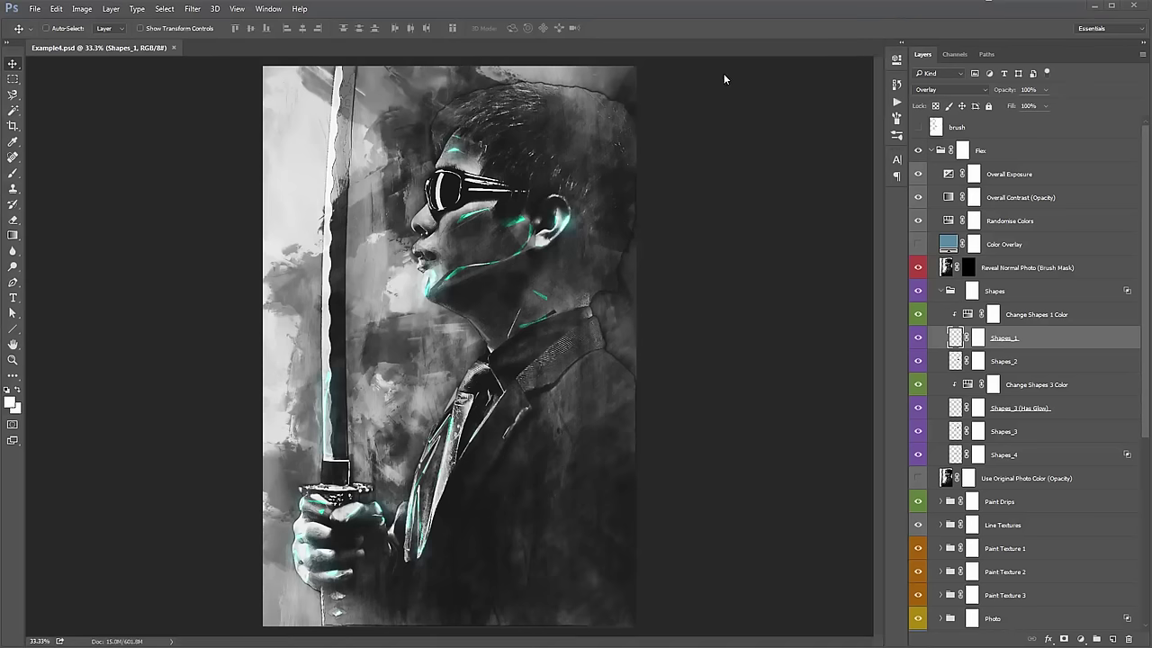
{"action": "left_click", "coordinate": [931, 150], "text": "alt"}
{"action": "left_click", "coordinate": [932, 150]}
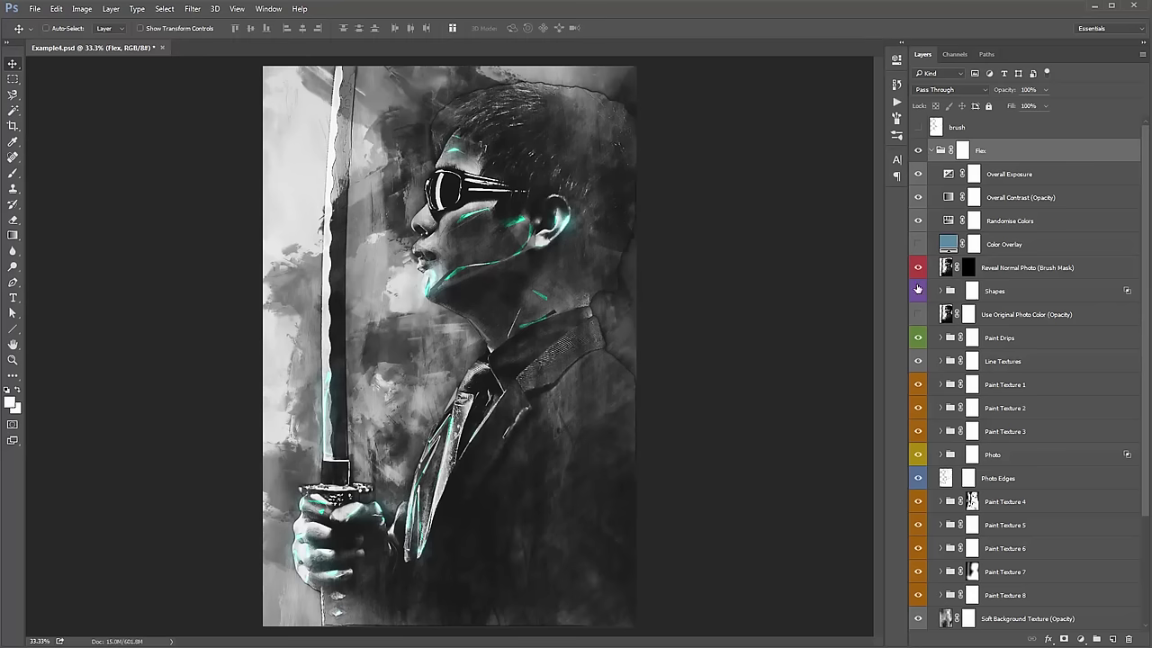
{"action": "left_click", "coordinate": [917, 290]}
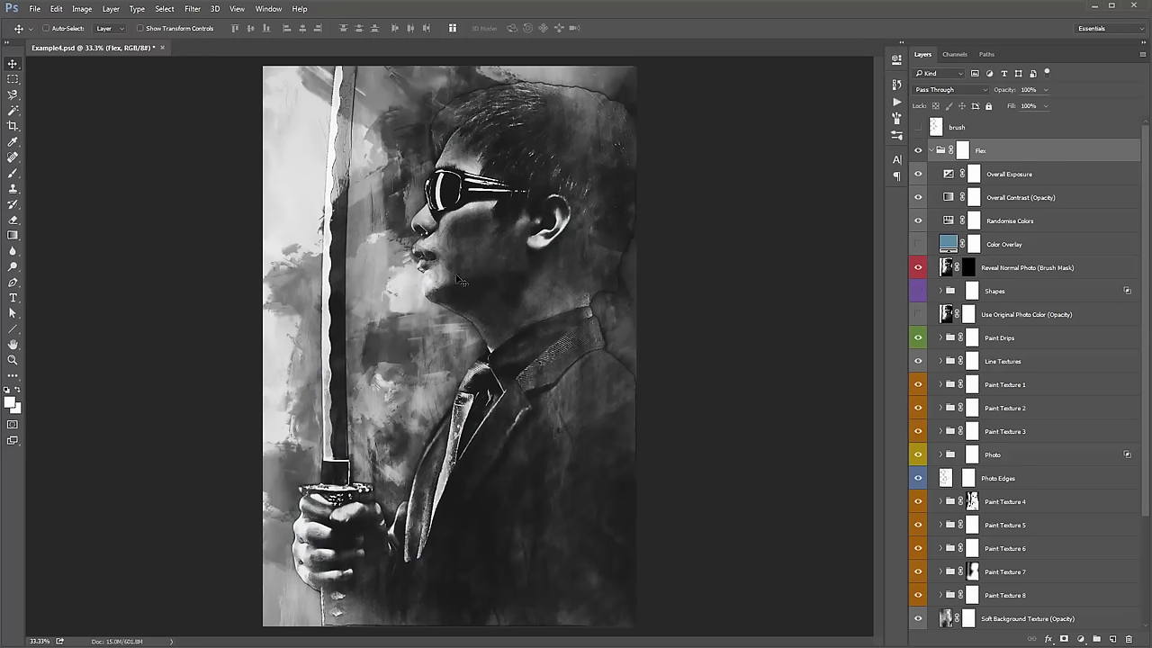
Hide the Paint Texture 8 group and the Photo Edges layer.
{"action": "scroll", "coordinate": [1026, 378], "scroll_direction": "down", "scroll_amount": 5}
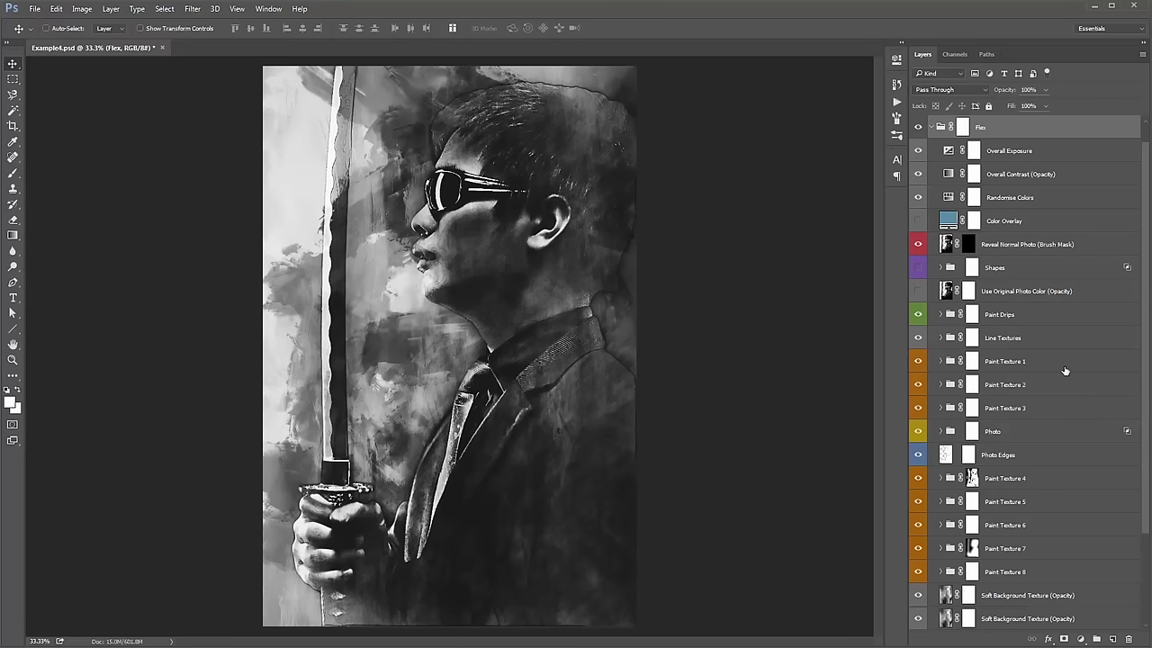
{"action": "left_click", "coordinate": [972, 456]}
{"action": "left_click", "coordinate": [918, 456]}
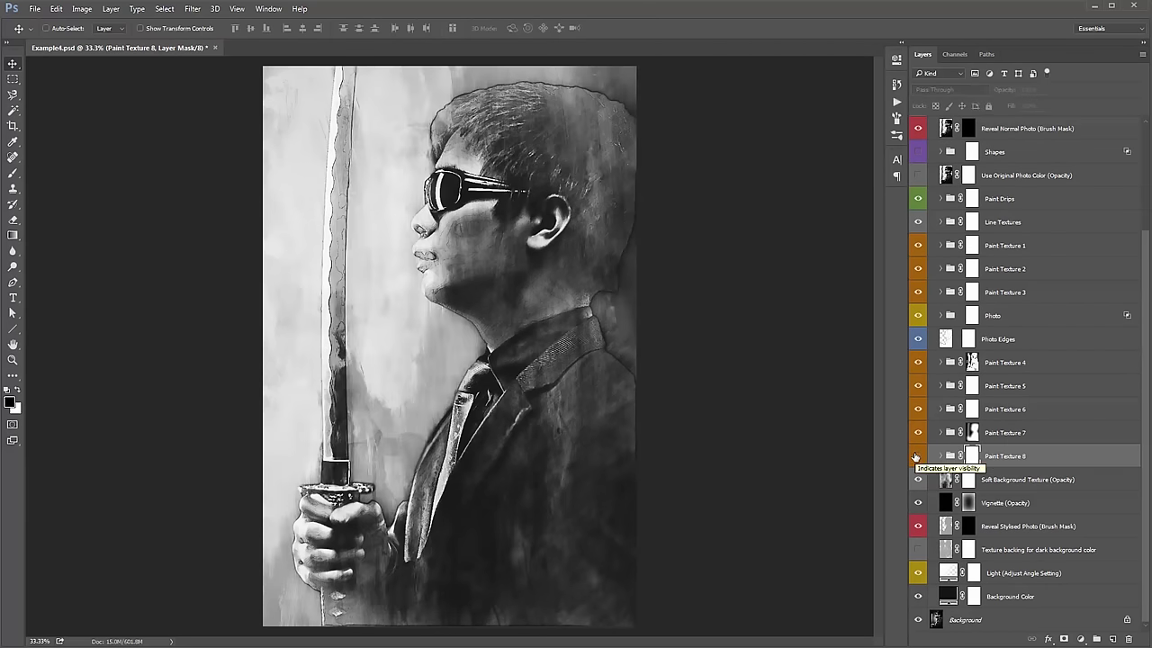
{"action": "left_click", "coordinate": [917, 456]}
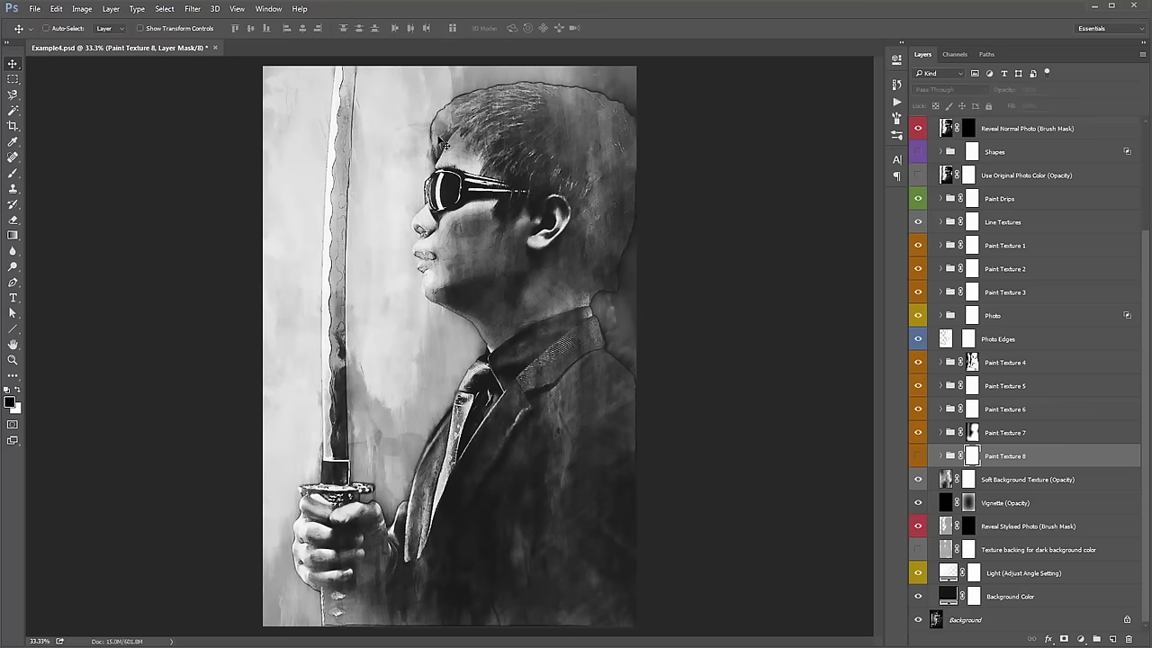
{"action": "left_click", "coordinate": [918, 339]}
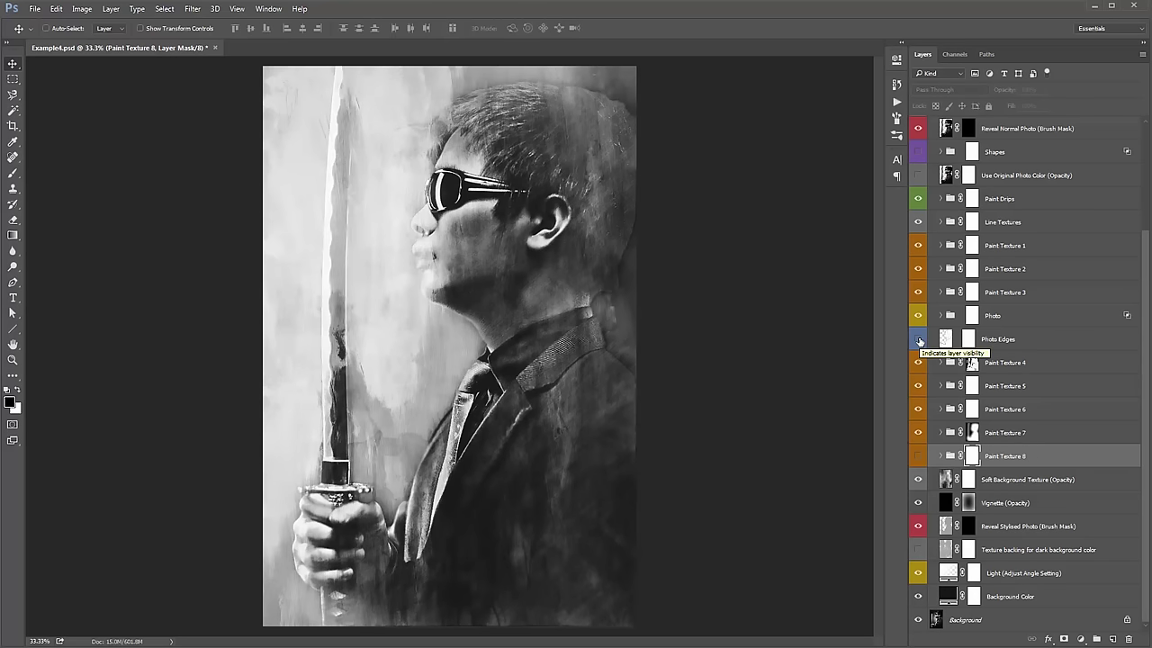
Turn off the Outer Glow effect of the Shadows layer inside the Photo group, then collapse the group.
{"action": "left_click", "coordinate": [918, 340]}
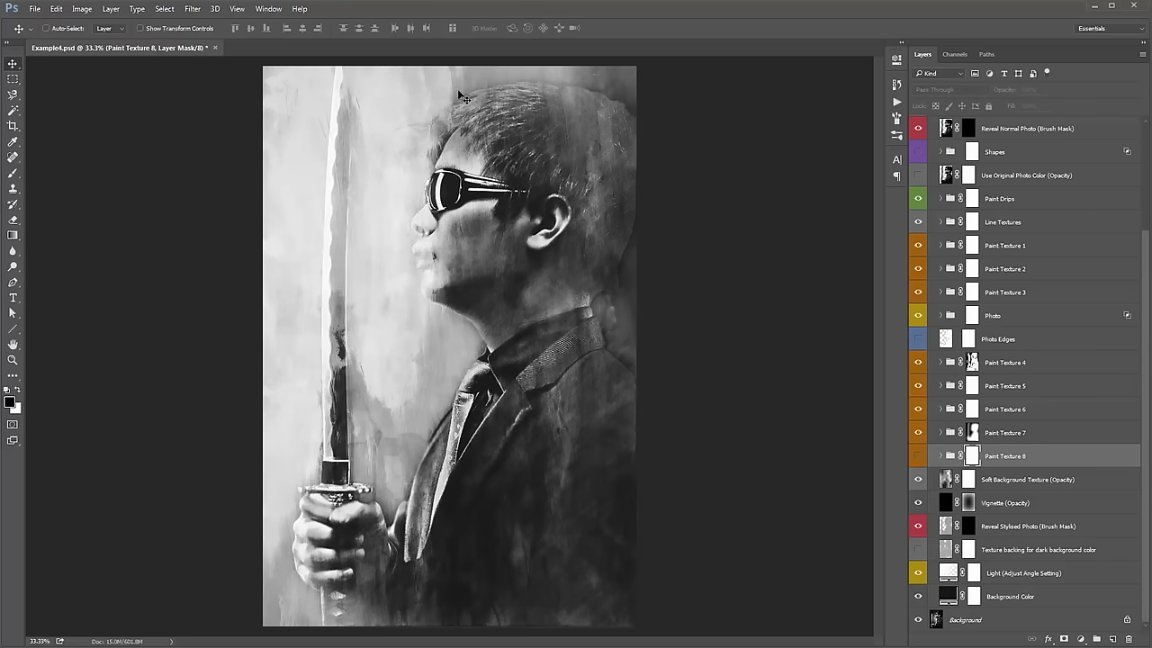
{"action": "left_click", "coordinate": [1017, 316]}
{"action": "left_click", "coordinate": [941, 317]}
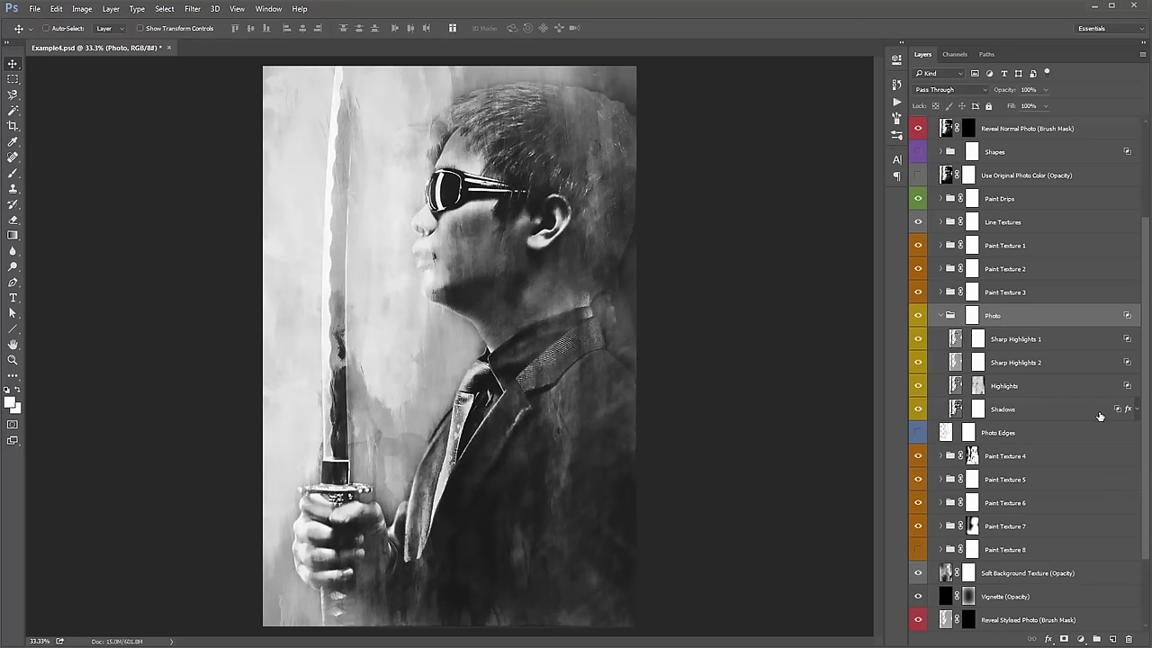
{"action": "left_click", "coordinate": [1136, 410]}
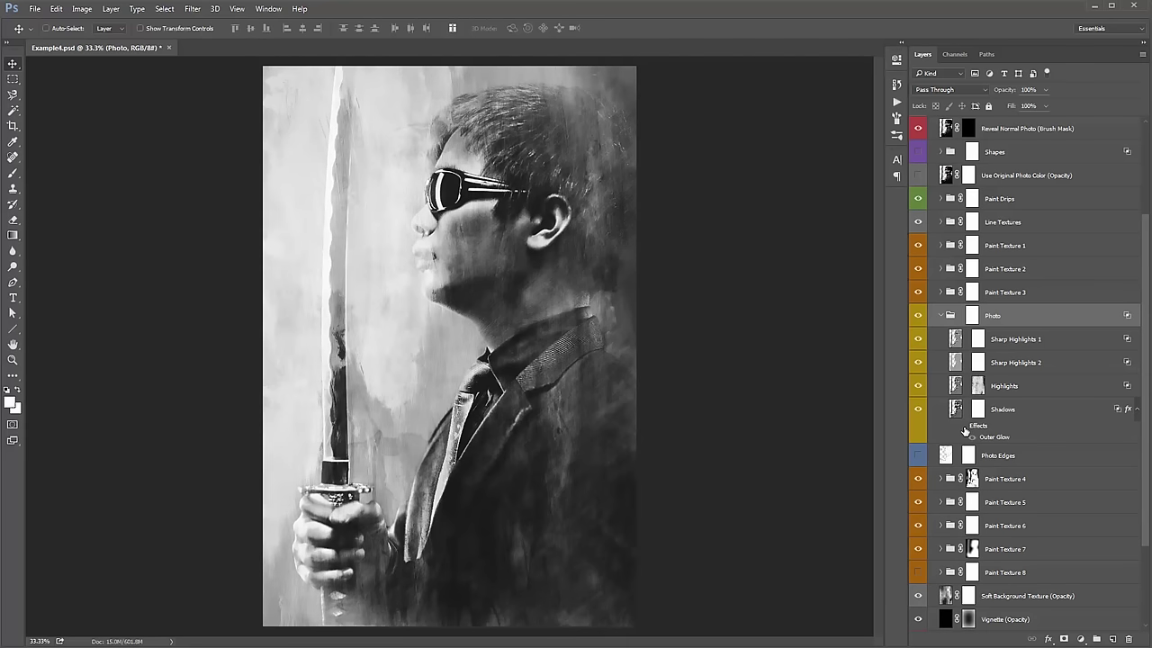
{"action": "left_click", "coordinate": [943, 317]}
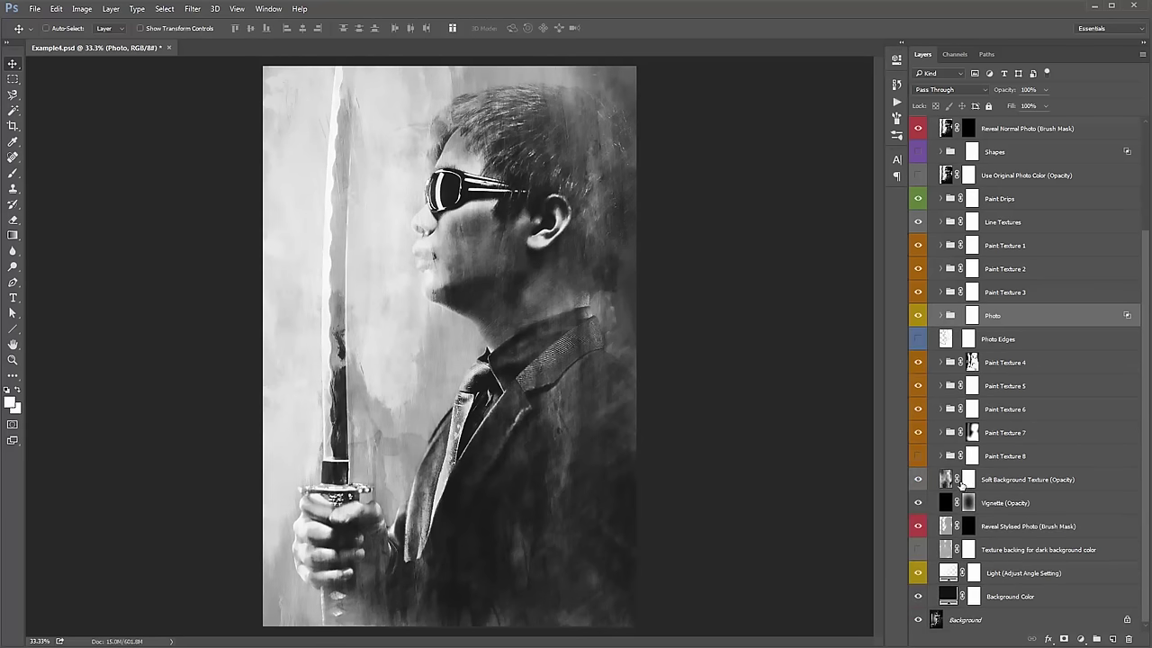
Set the gradient fill of the Light (Adjust Angle Setting) layer to a -26.57° angle, Radial style and 199% scale.
{"action": "double_click", "coordinate": [948, 574]}
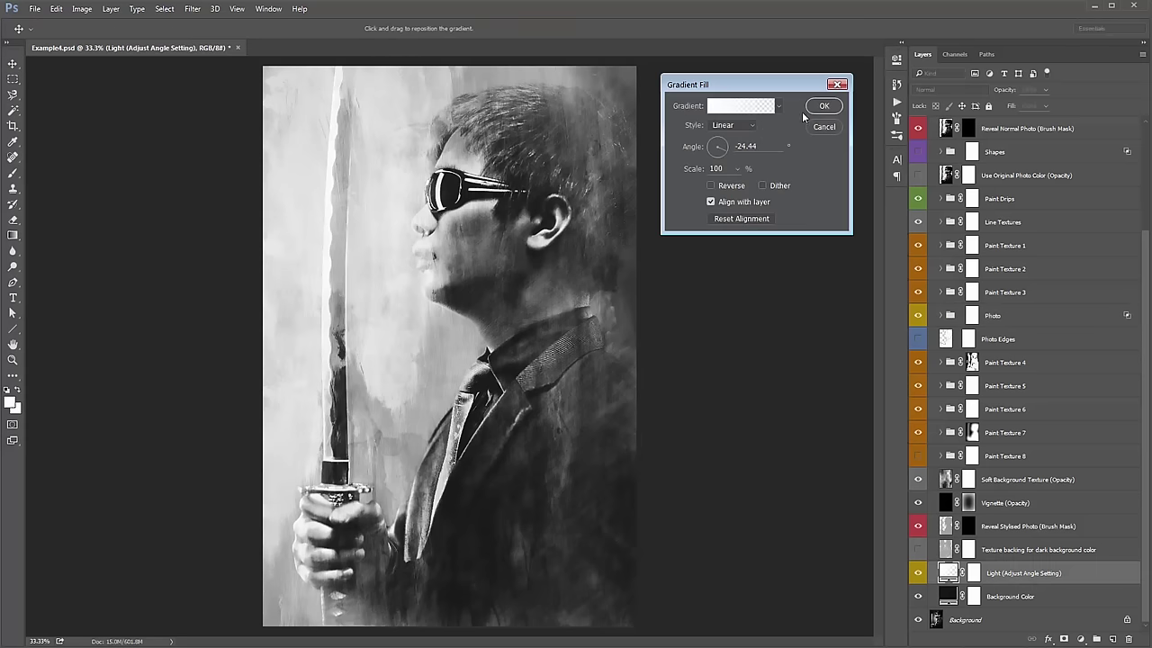
{"action": "left_click_drag", "start_coordinate": [717, 154], "coordinate": [726, 147]}
{"action": "left_click", "coordinate": [731, 126]}
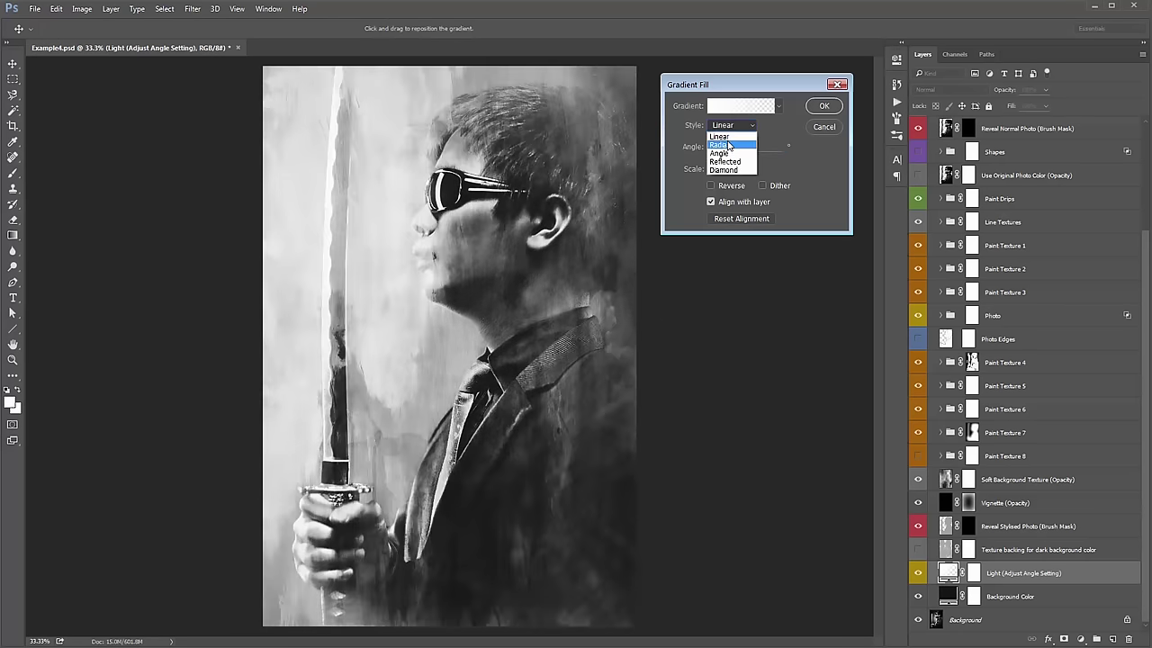
{"action": "left_click", "coordinate": [729, 145]}
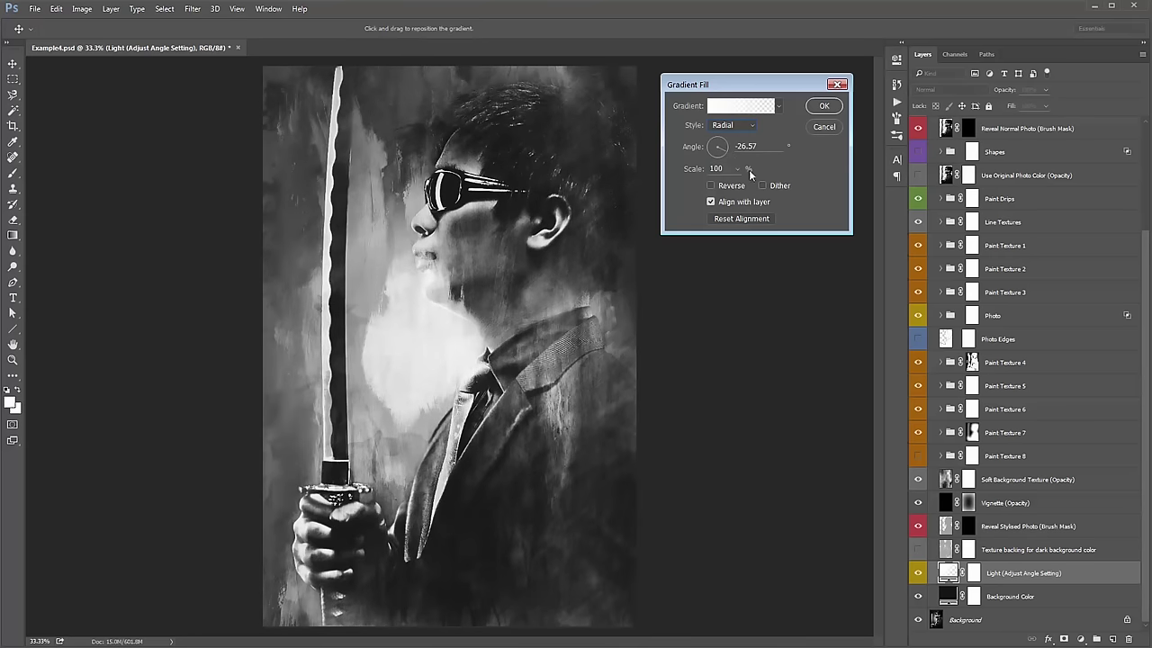
{"action": "left_click", "coordinate": [737, 169]}
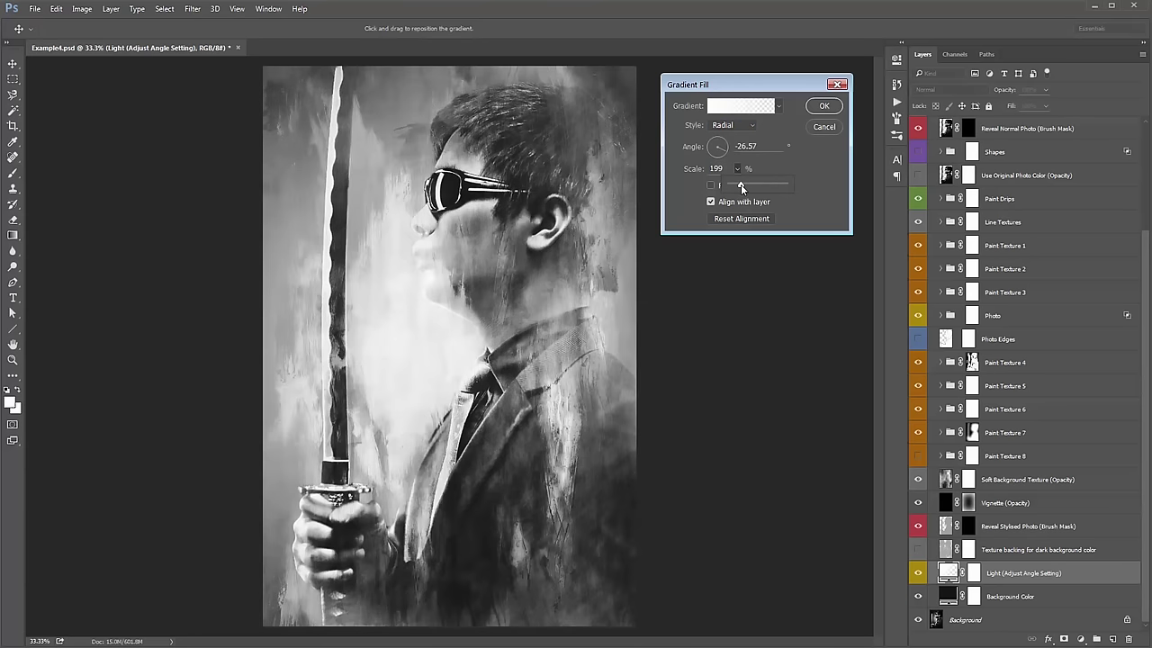
Switch the Light layer's gradient to Linear style, set its angle to -66.04° and apply the fill.
{"action": "left_click", "coordinate": [734, 126]}
{"action": "left_click", "coordinate": [725, 136]}
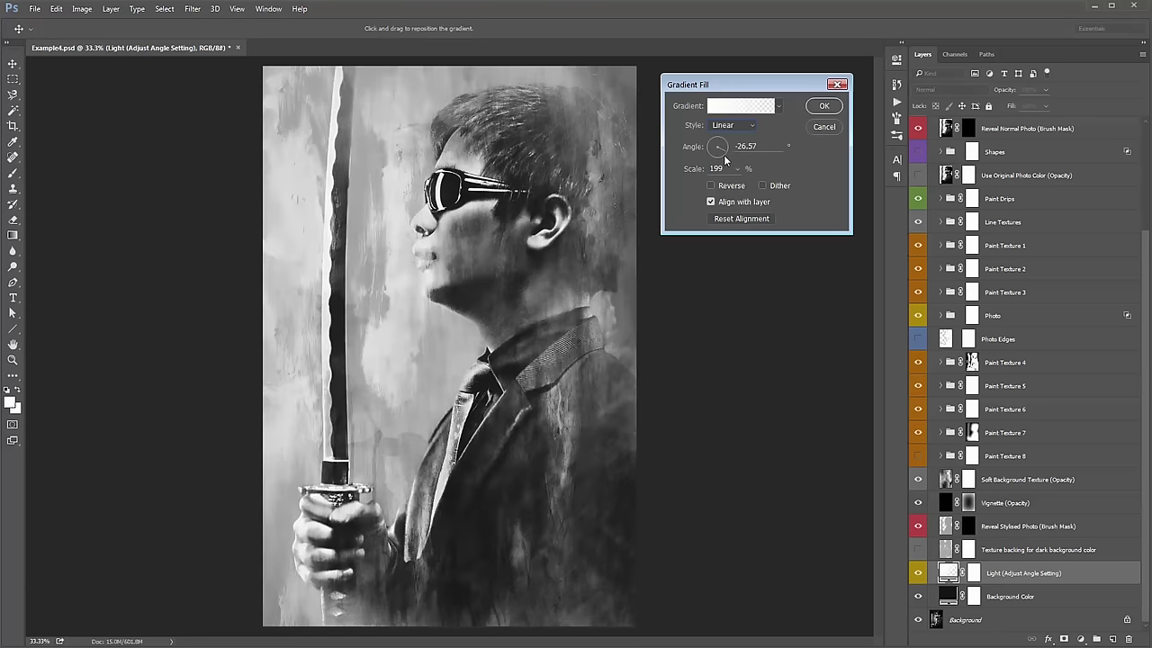
{"action": "left_click_drag", "start_coordinate": [725, 159], "coordinate": [721, 156]}
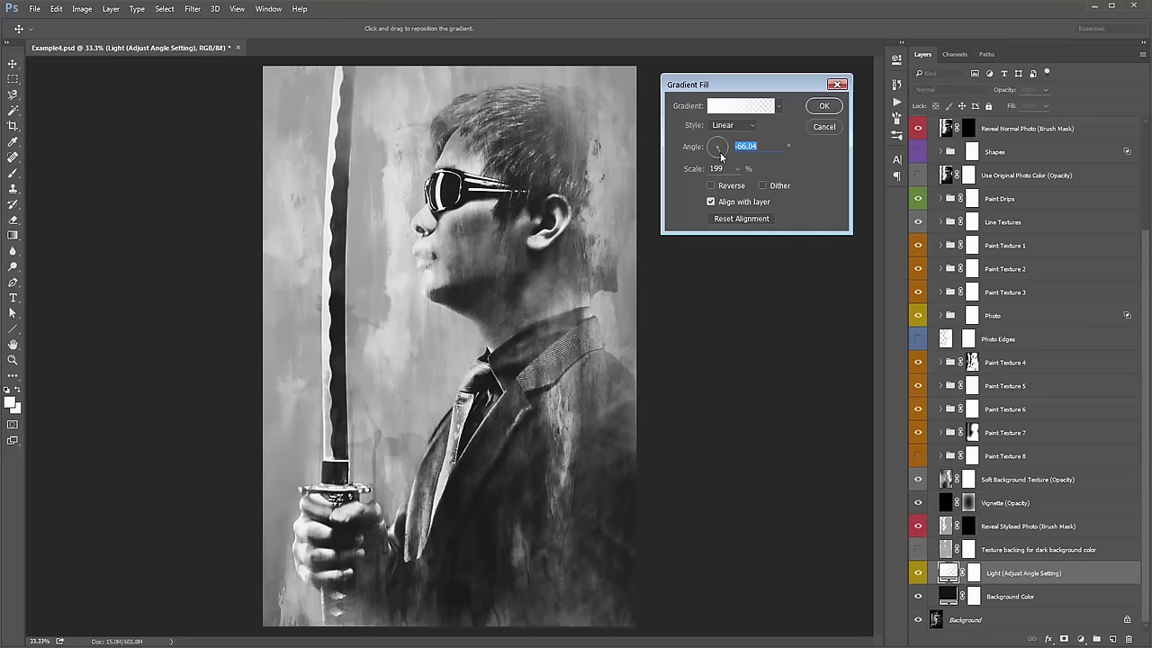
{"action": "left_click", "coordinate": [830, 106]}
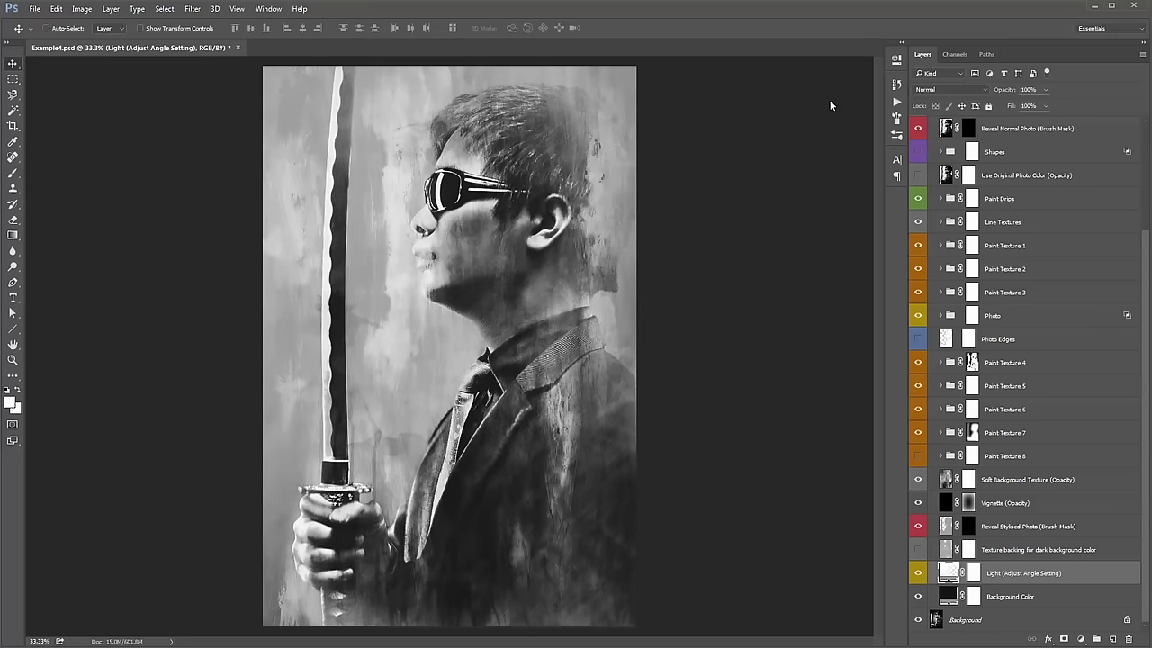